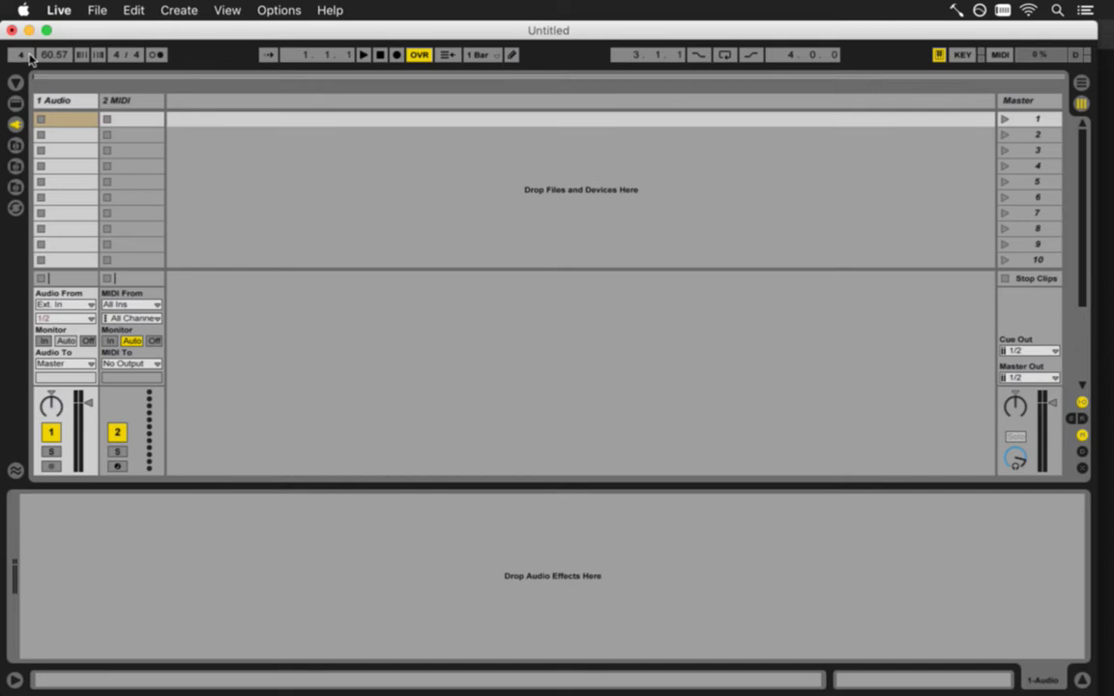
Step: Tap in the set's tempo, stop the transport, and select the 1 Audio track
left_click(20, 54)
left_click(380, 55)
left_click(381, 55)
left_click(68, 101)
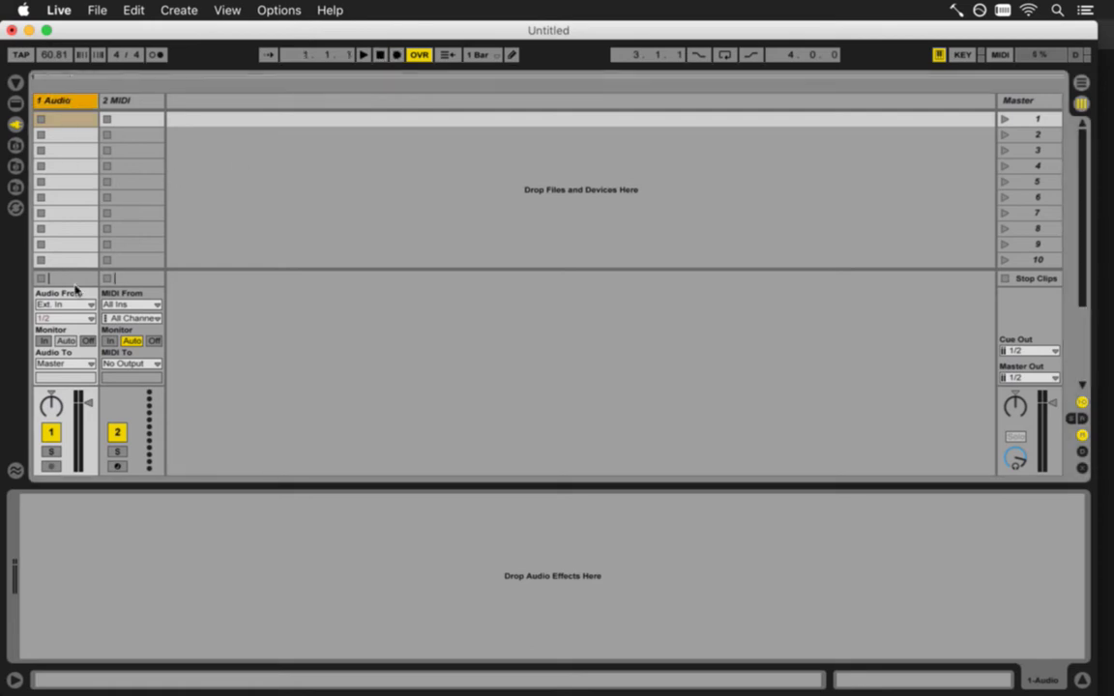
Step: Review the audio track's input source options and the available audio input devices in the preferences, closing the preferences when done
left_click(60, 306)
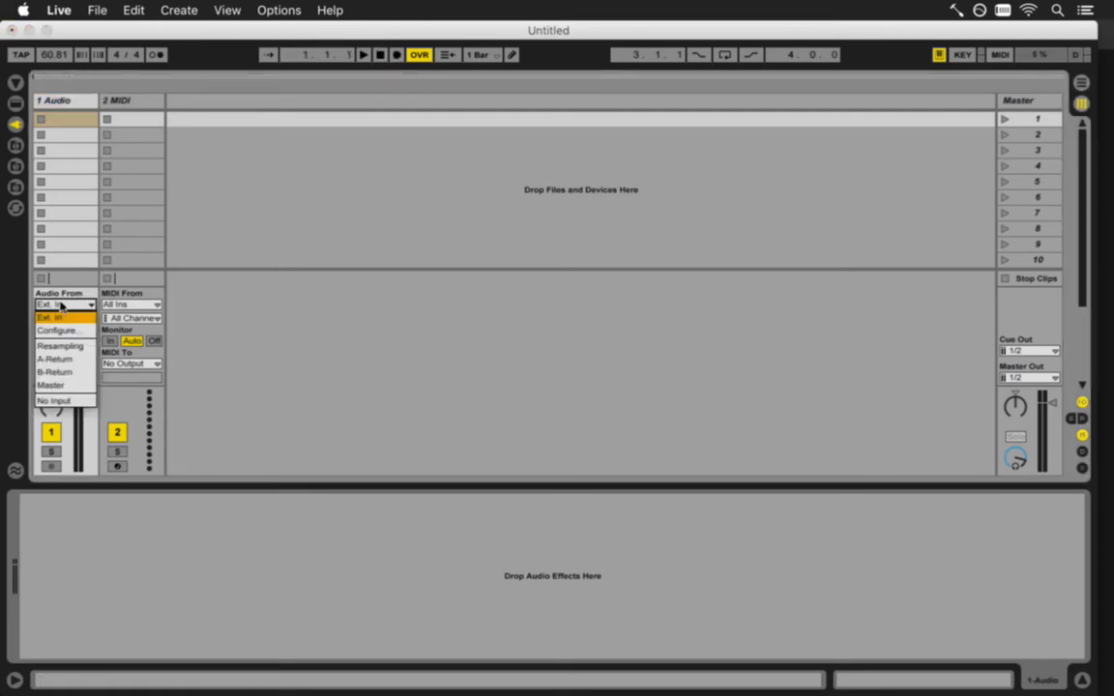
left_click(204, 340)
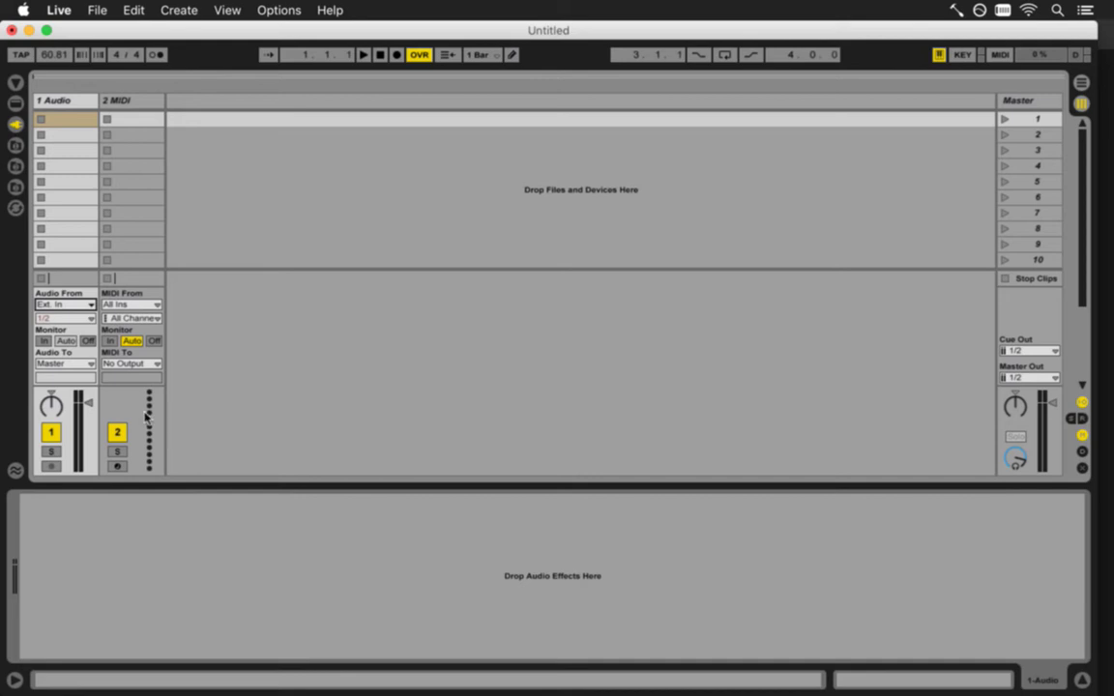
left_click(60, 305)
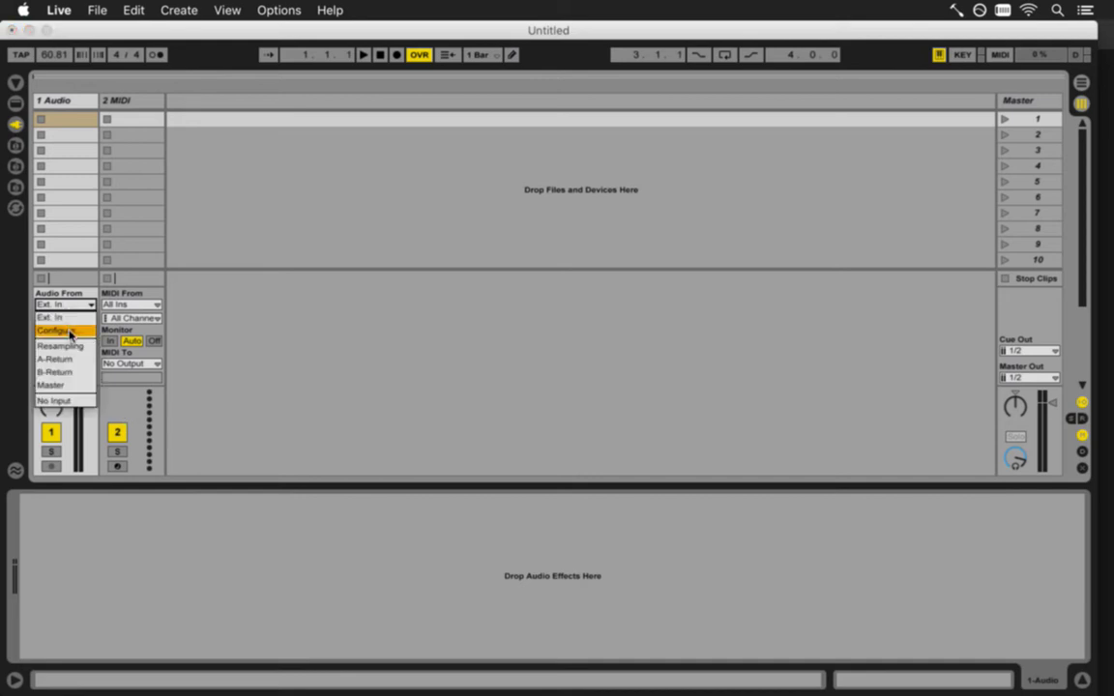
left_click(211, 231)
left_click(58, 10)
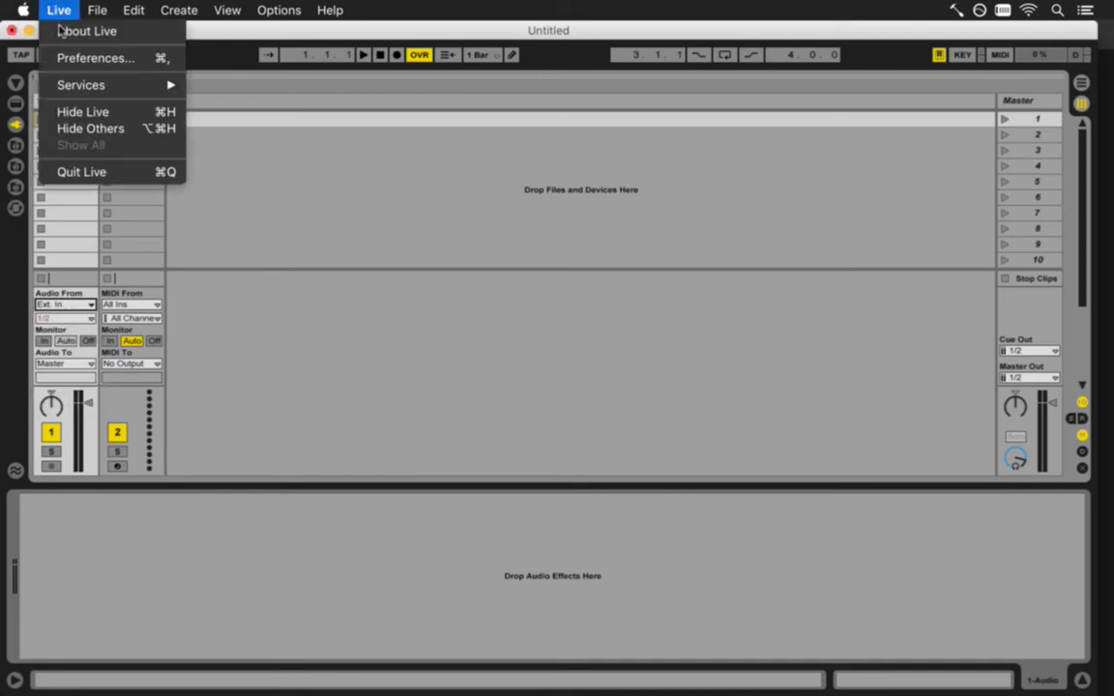
left_click(66, 58)
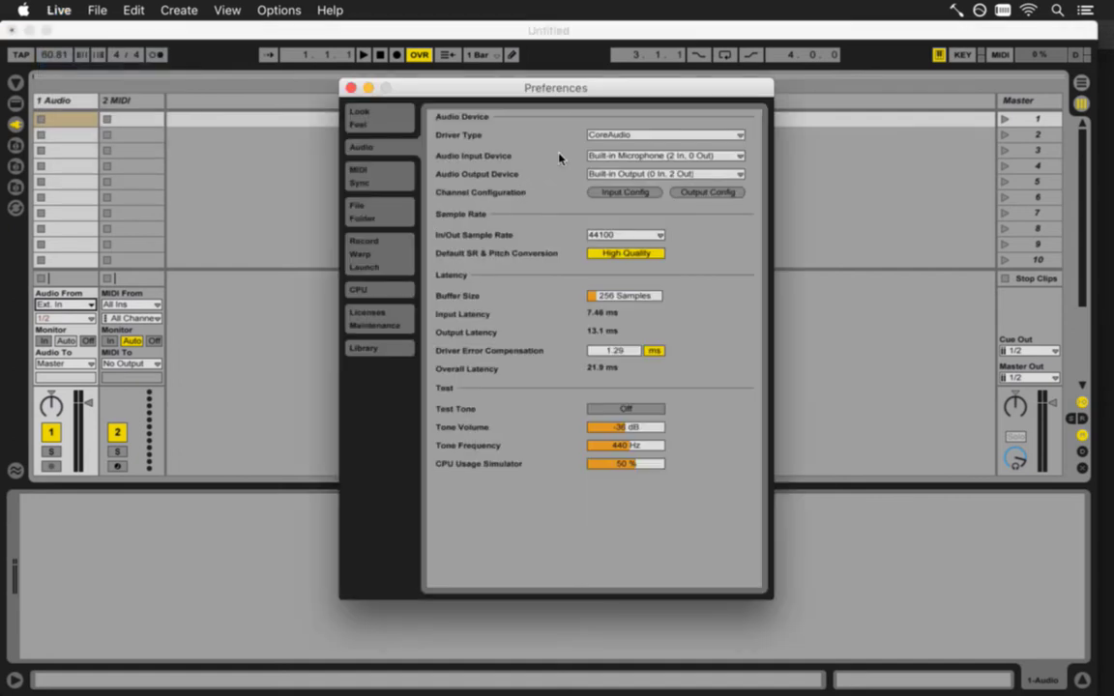
left_click(626, 158)
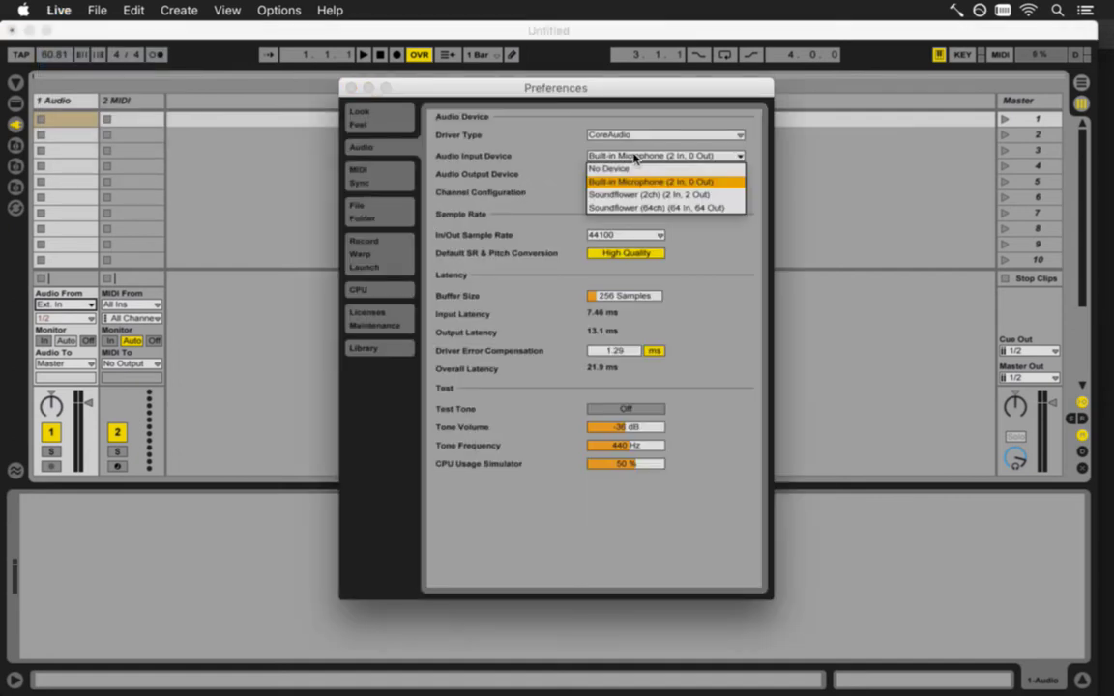
left_click(559, 145)
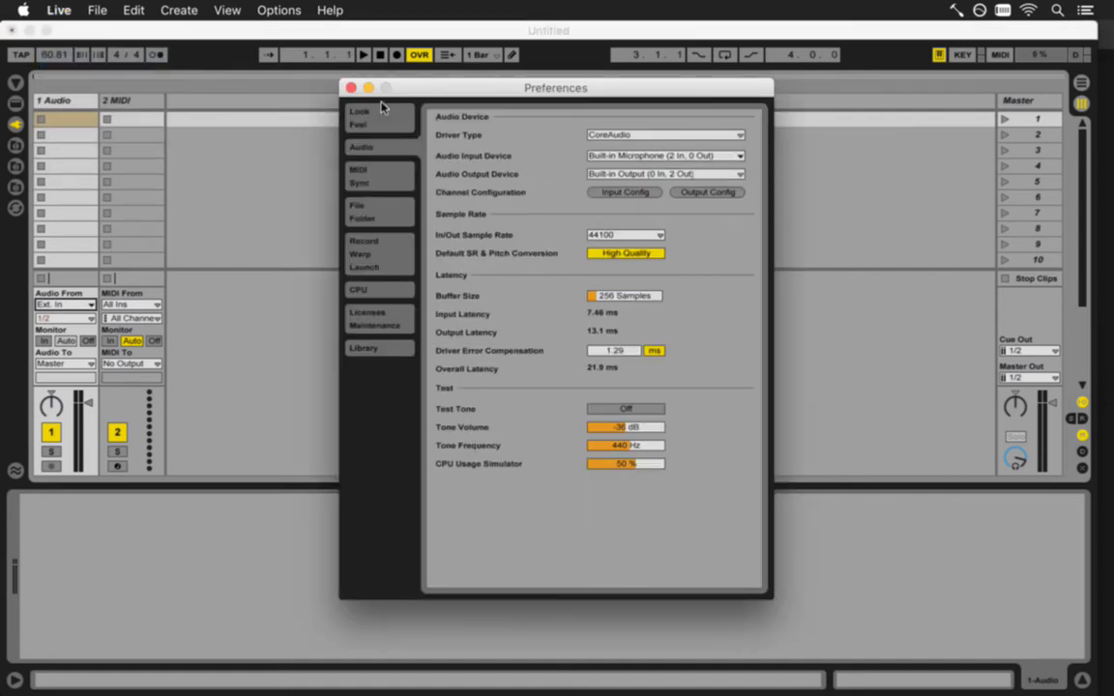
left_click(350, 88)
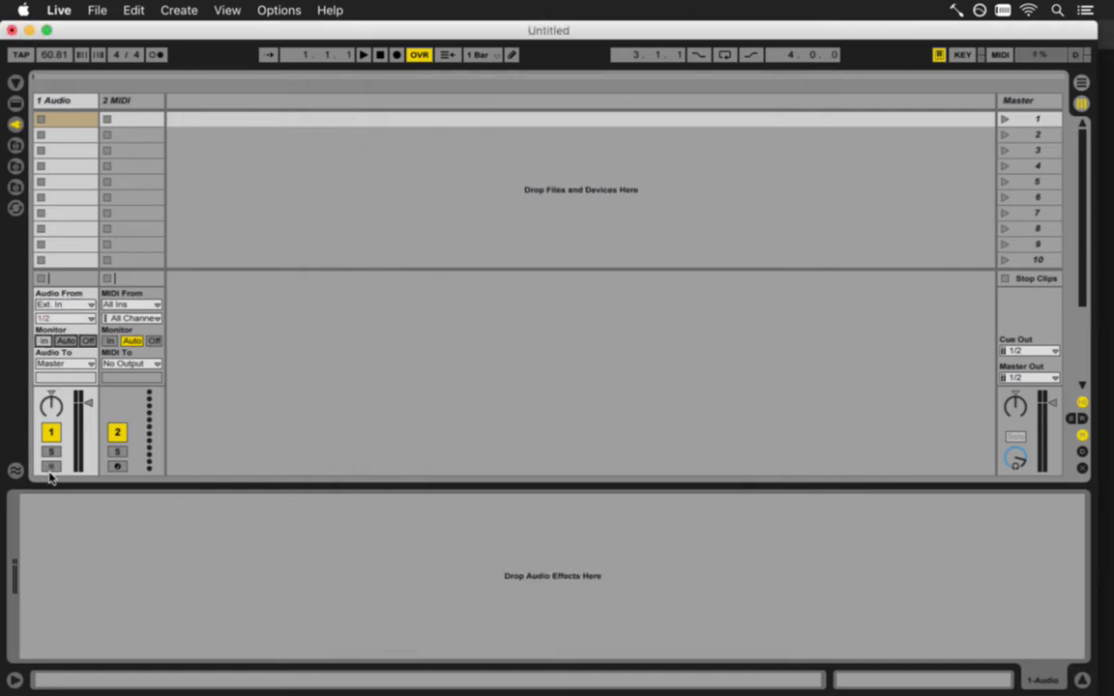
Step: Select the 1 Audio track, view it in the Arrangement view, and return to the Session view
left_click(56, 105)
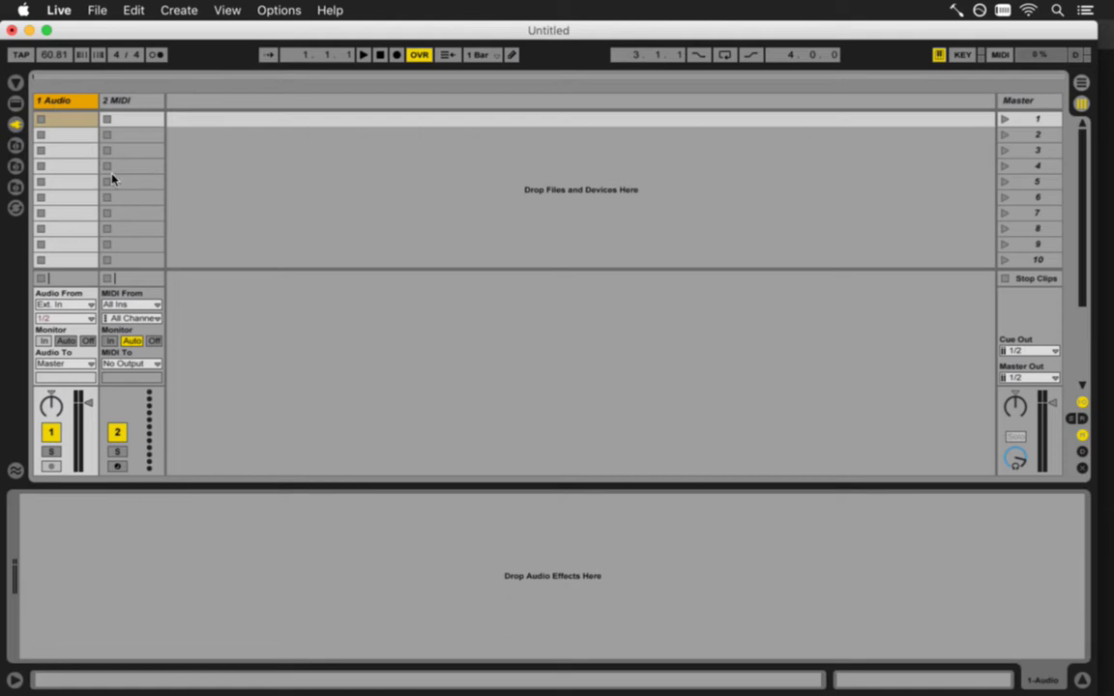
key("Tab")
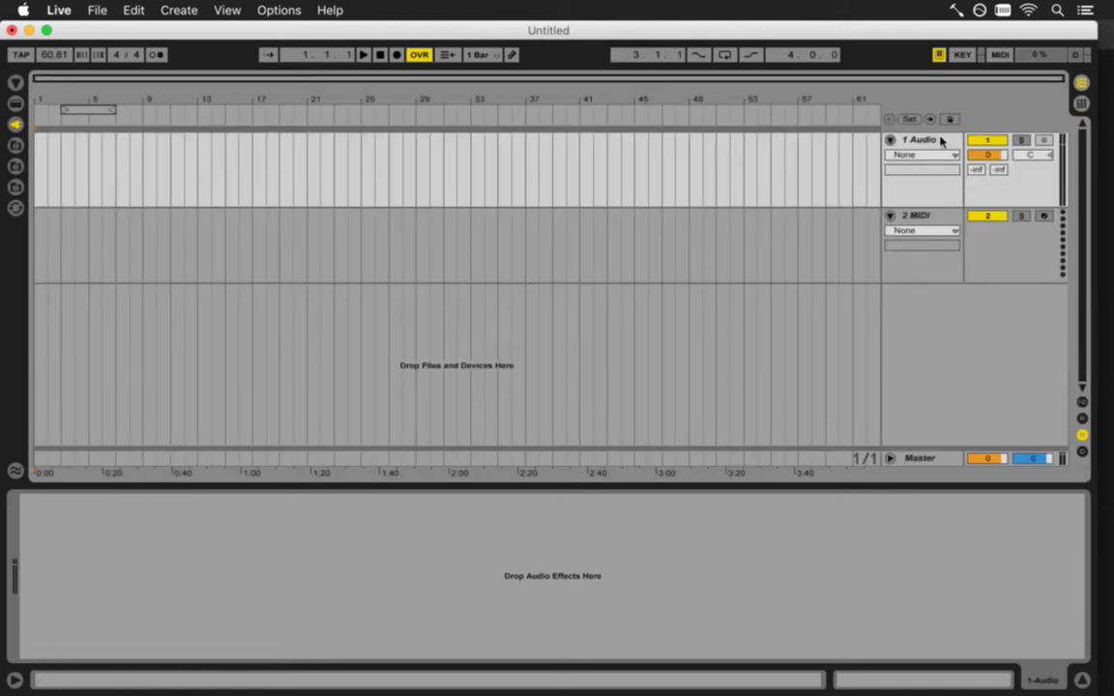
key("Tab")
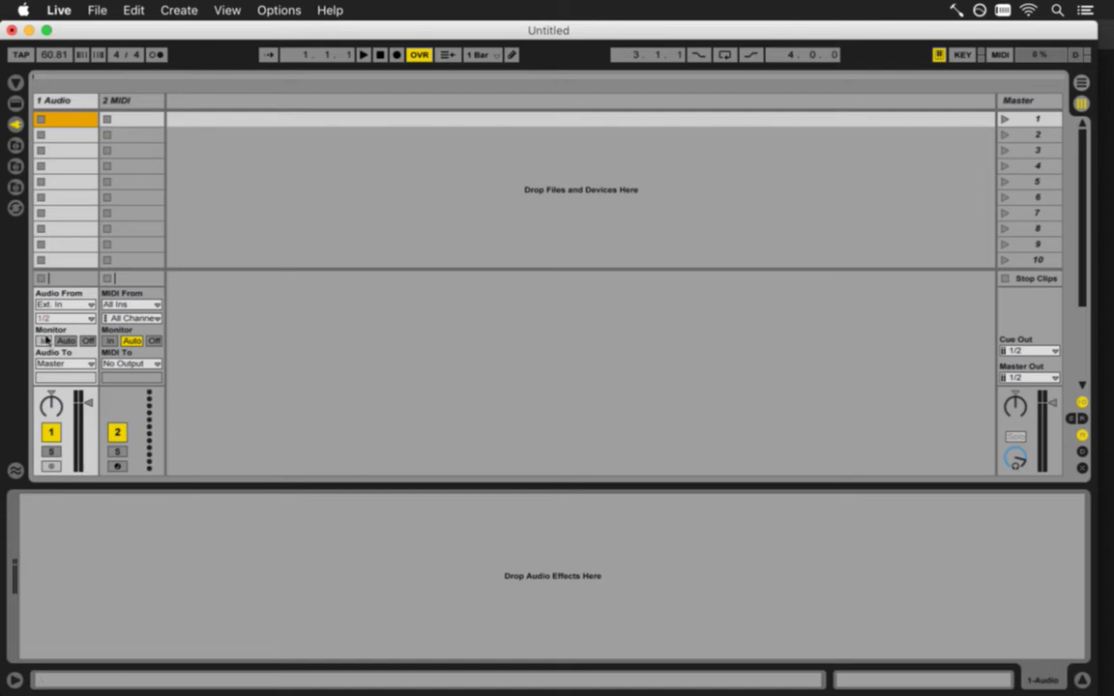
Step: Open the input configuration from the audio track's Audio From options, look over the audio device settings, and close the preferences
left_click(72, 304)
left_click(72, 304)
left_click(70, 305)
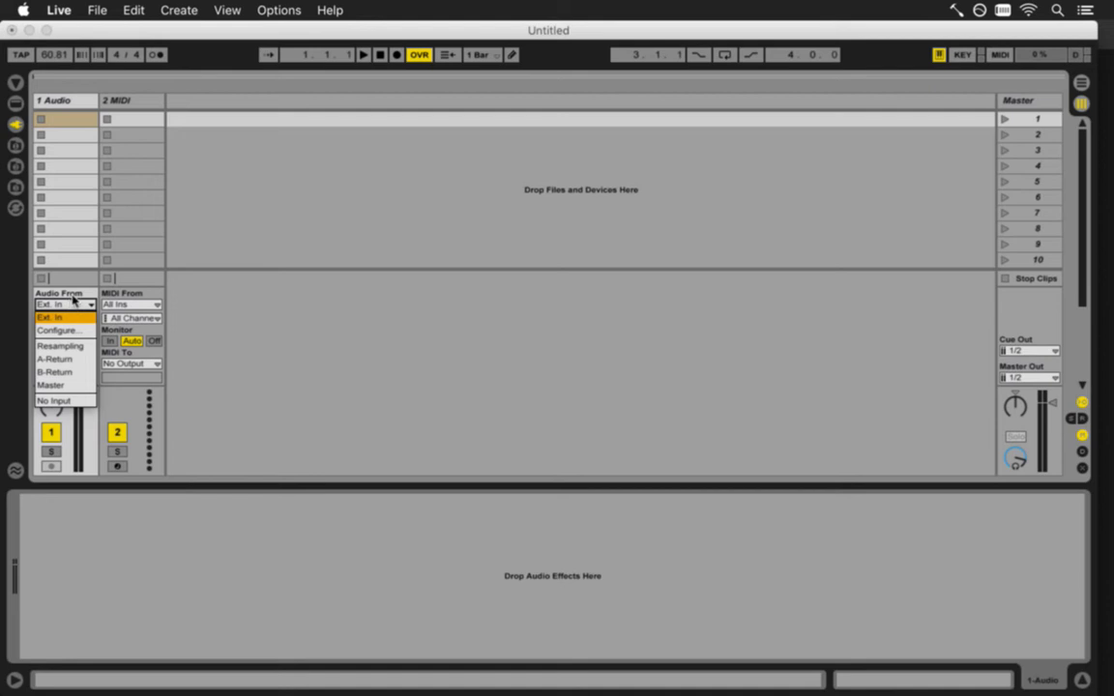
left_click(76, 288)
left_click(67, 303)
left_click(53, 322)
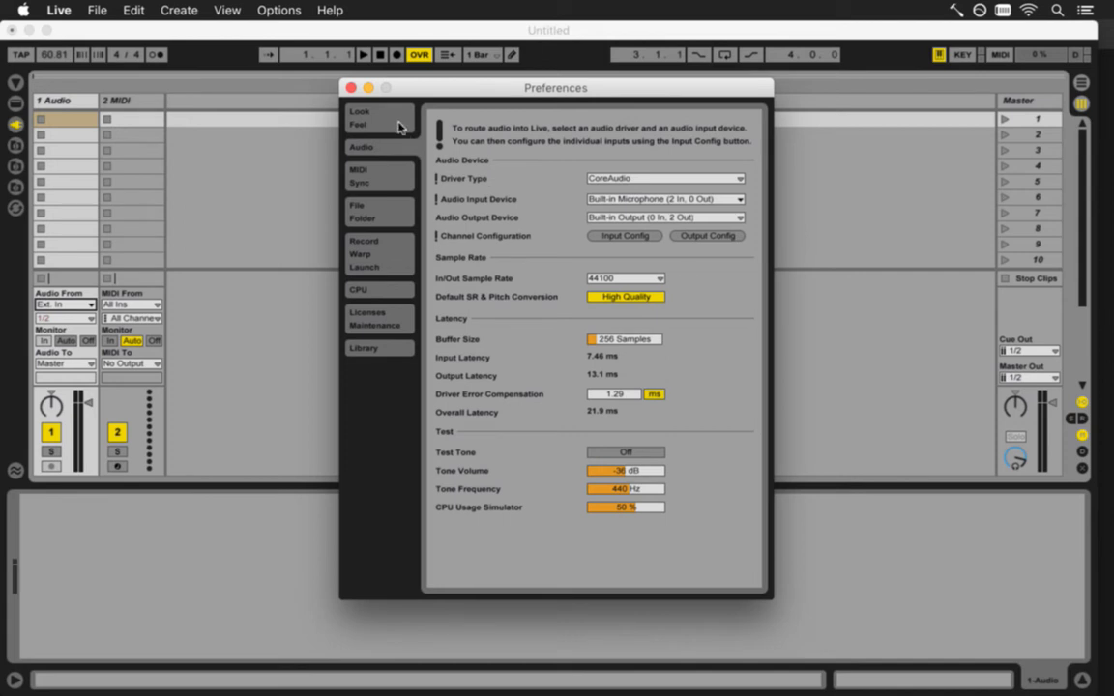
left_click(351, 87)
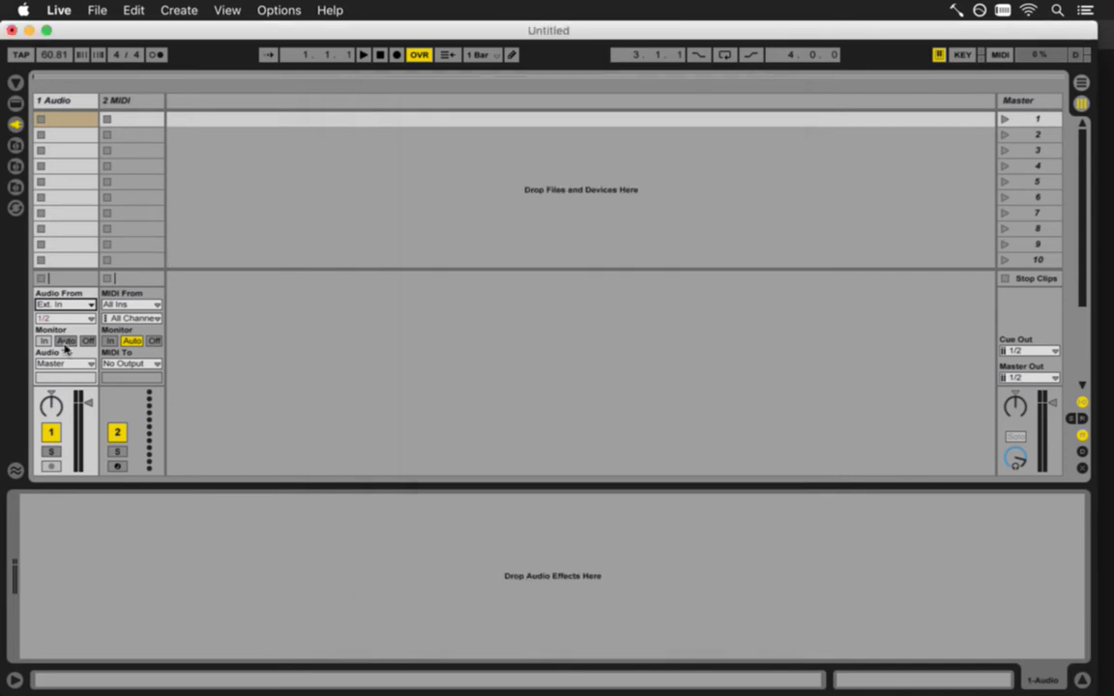
Step: Look at the 2 MIDI and 1 Audio tracks, and briefly start and stop playback of the empty set
left_click(138, 102)
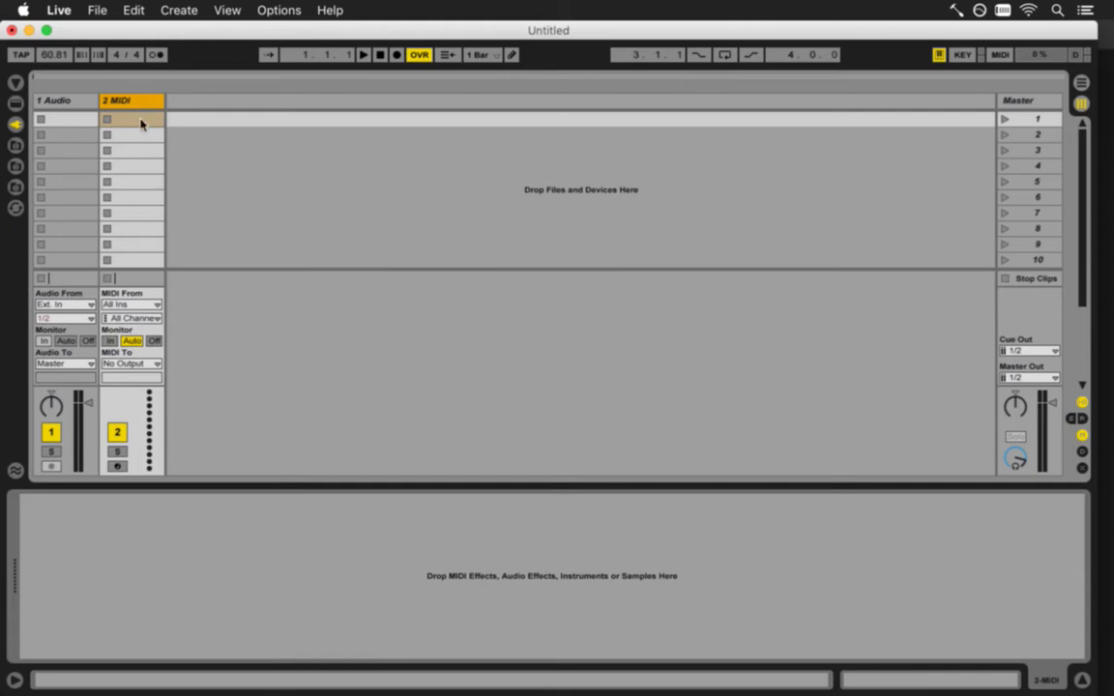
left_click(82, 101)
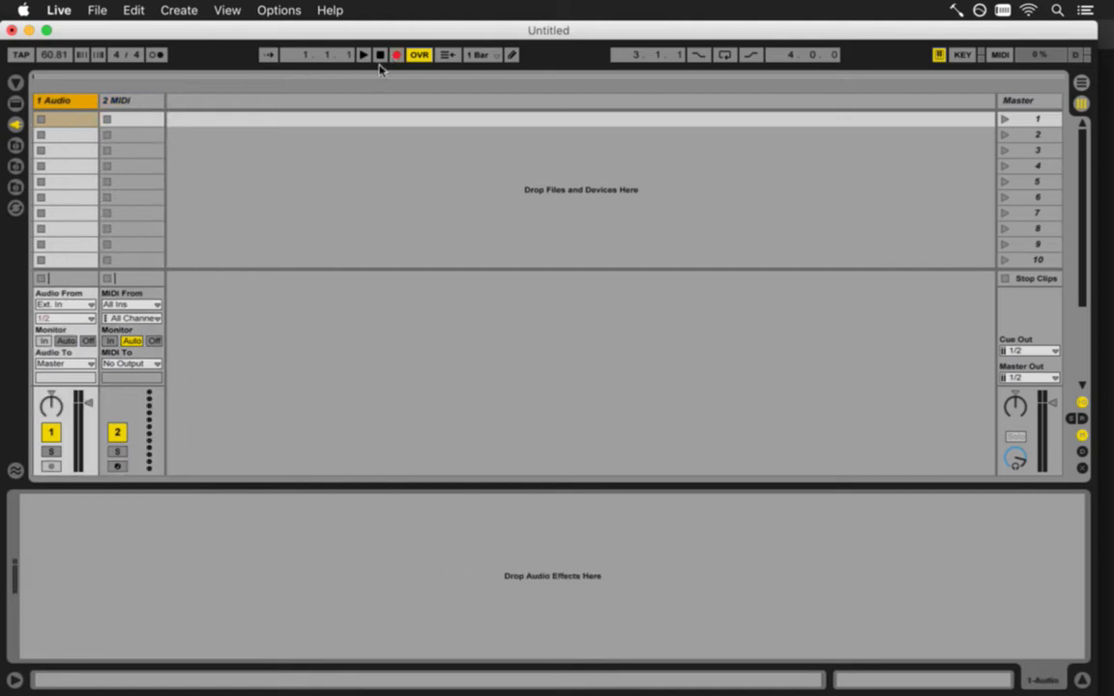
left_click(421, 56)
left_click(421, 56)
left_click(364, 55)
left_click(385, 55)
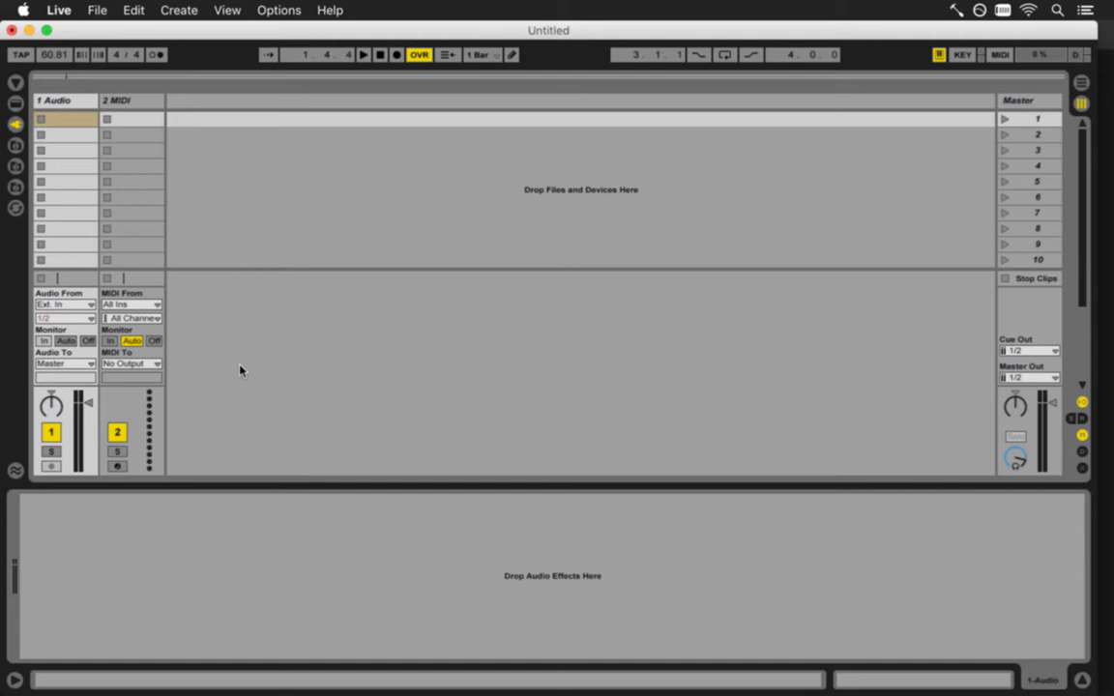
Step: Quit the program, choose to save the untitled set, and enter Level8-exp as its file name in the Songbringer folder
key("super+q")
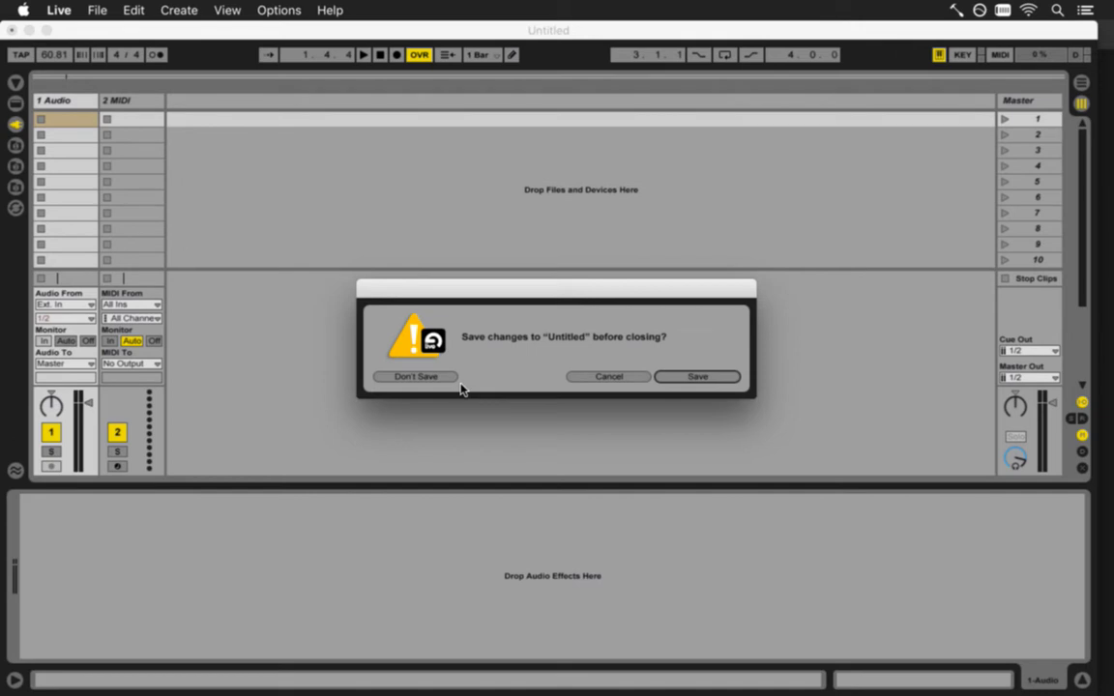
left_click(683, 377)
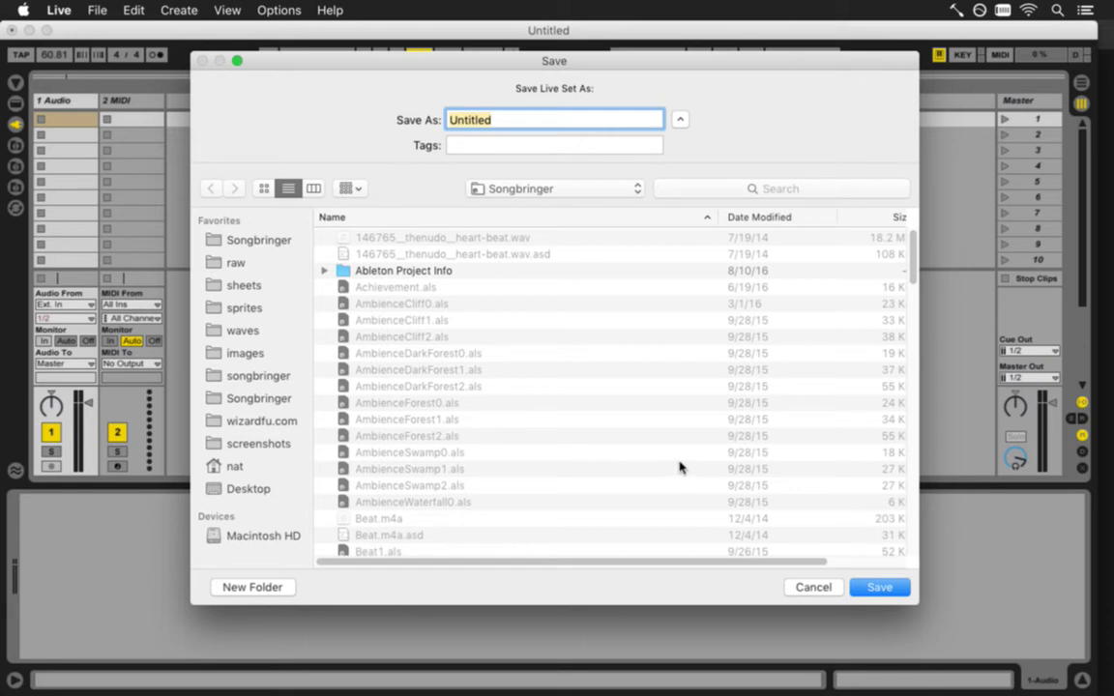
type("L")
key("BackSpace")
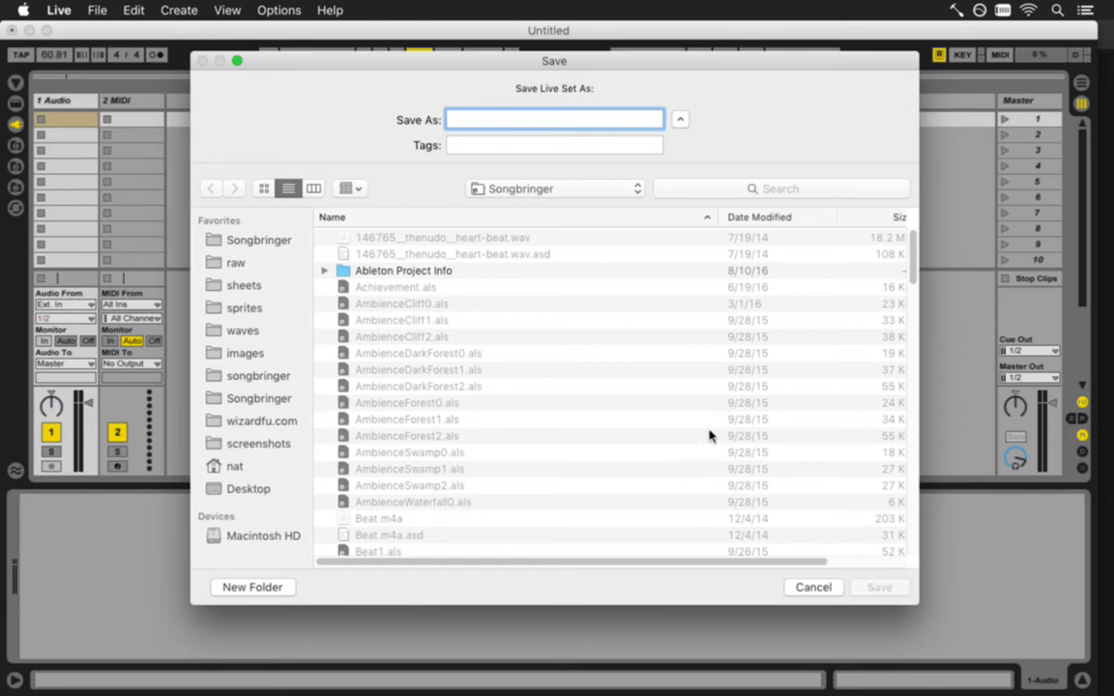
type("Level8")
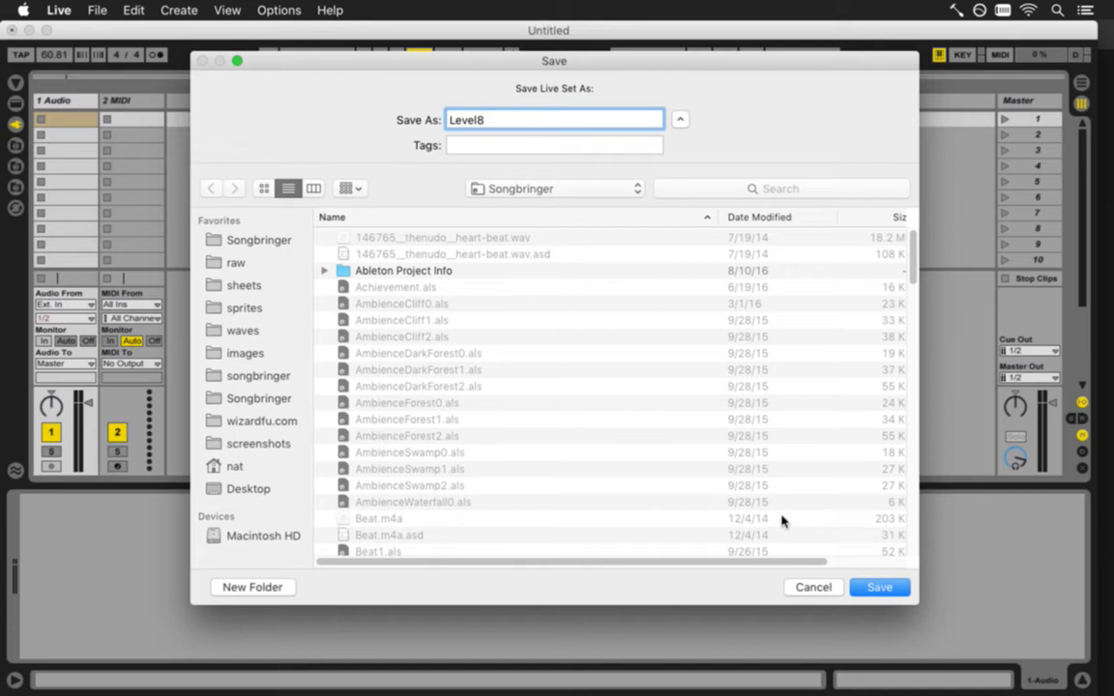
type("-exp")
Step: Switch through the open applications to Photoshop, where the lamp artwork is open
key("super+Tab")
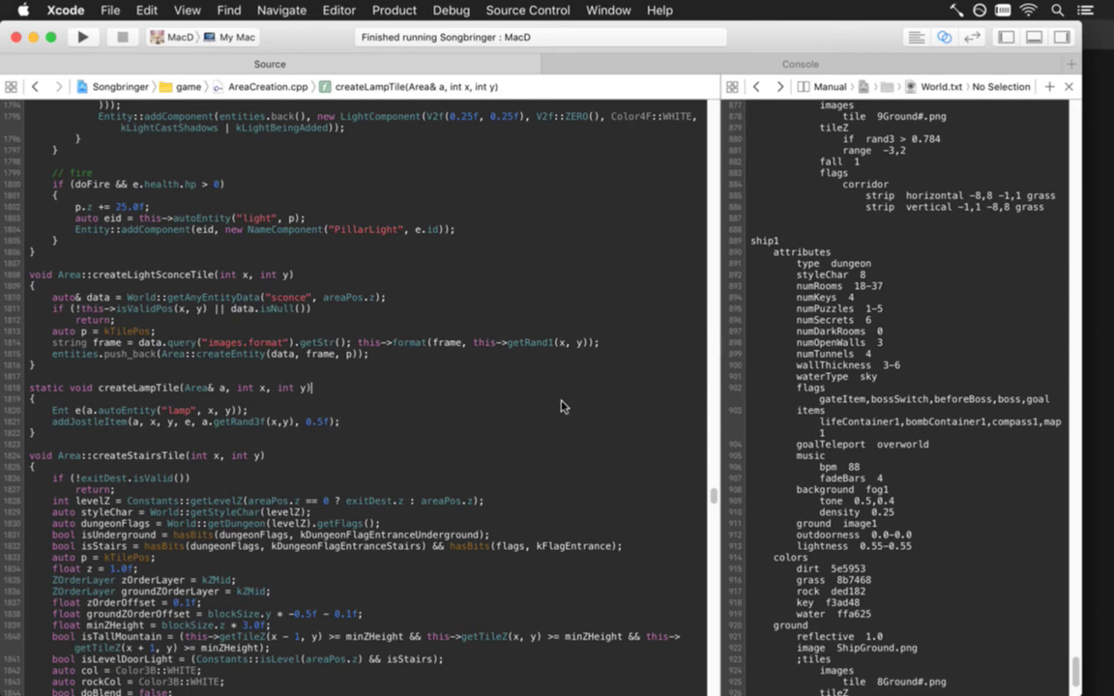
key("super+Tab")
key("super+Tab")
key("super+Tab")
key("super+Tab")
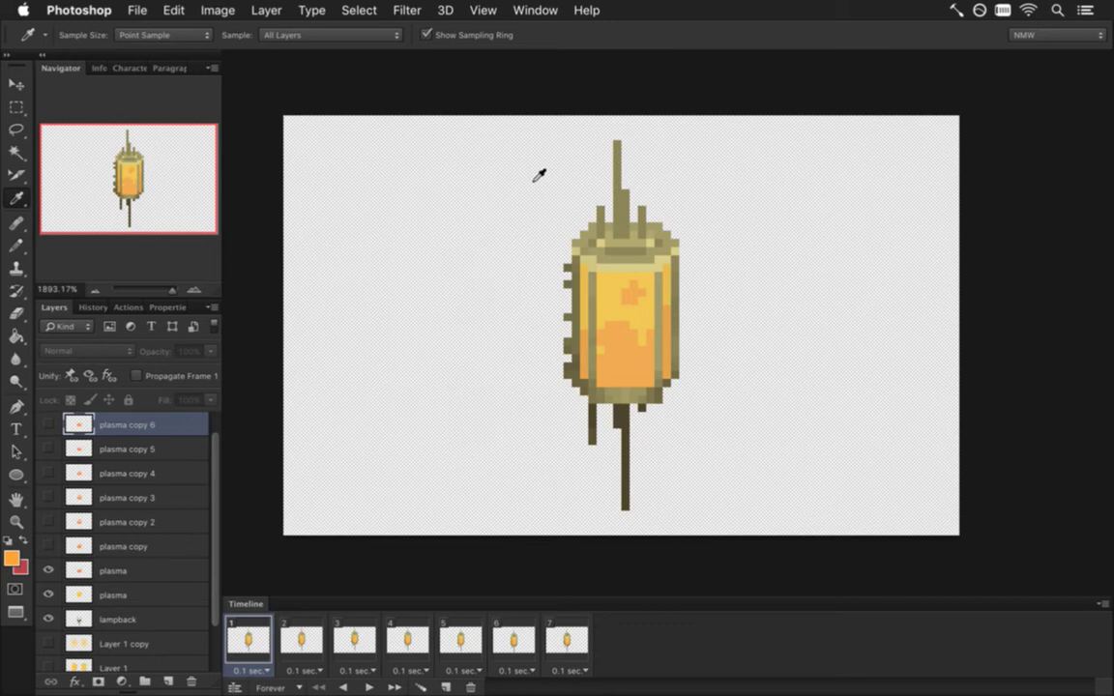
Step: Select the whole lamp canvas and bring up the 8Pillar0.psd document
key("super+a")
left_click(532, 10)
scroll(584, 520, "down", 4)
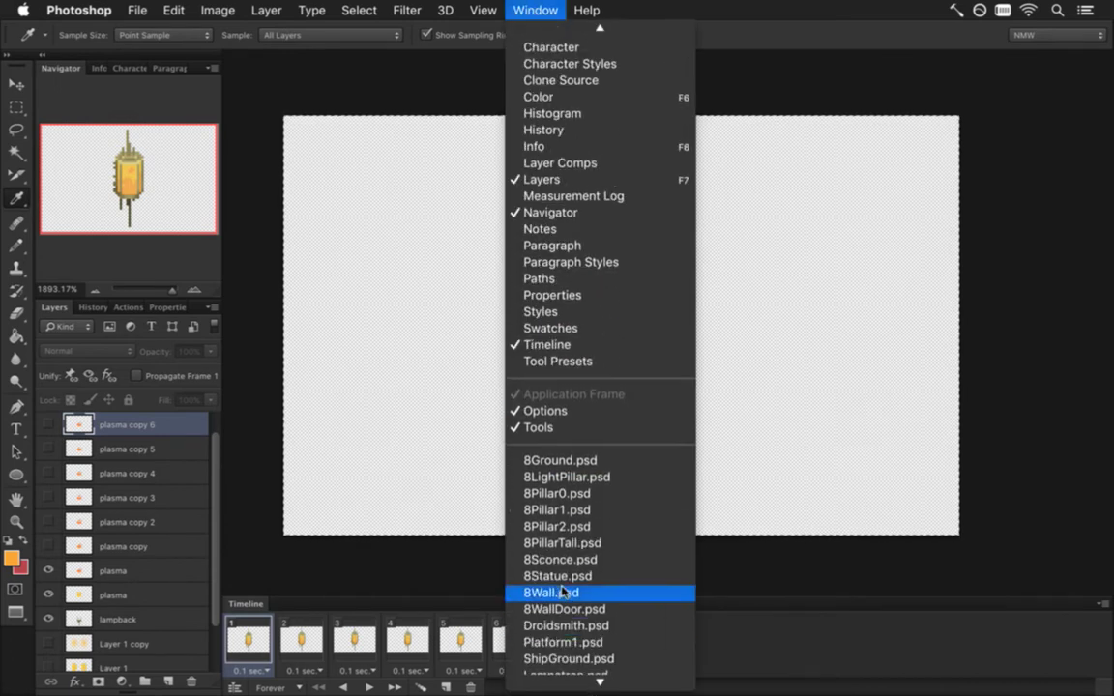
left_click(586, 510)
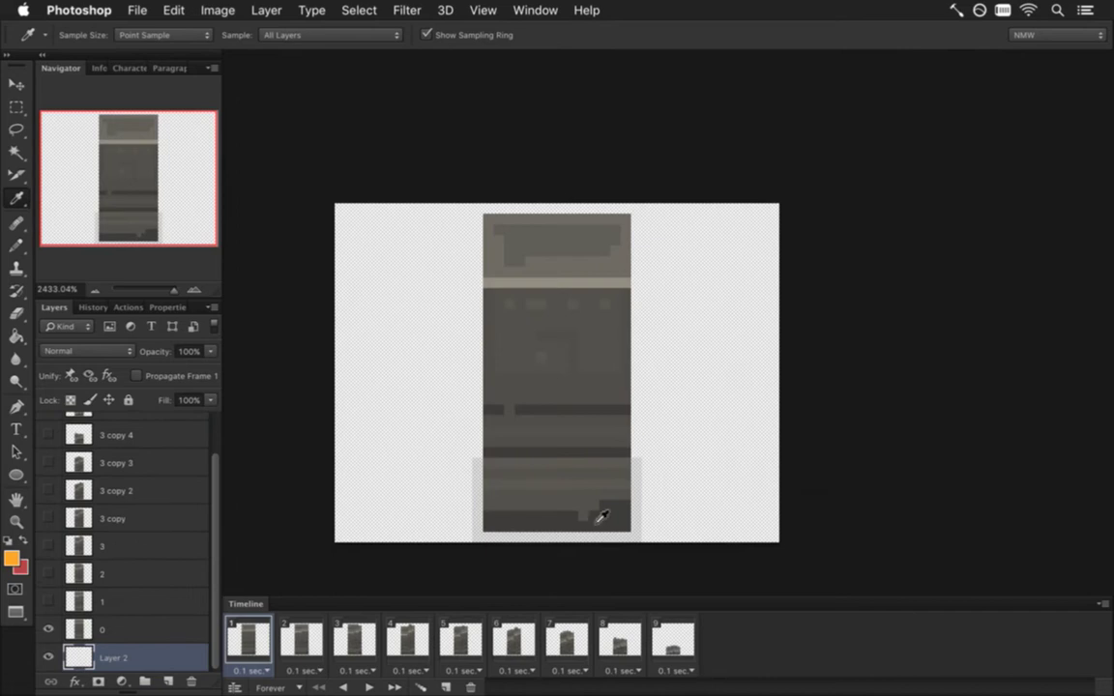
mouse_move(581, 449)
left_mouse_down()
mouse_move(562, 454)
mouse_move(571, 457)
left_mouse_up()
left_click_drag(591, 412, 623, 408)
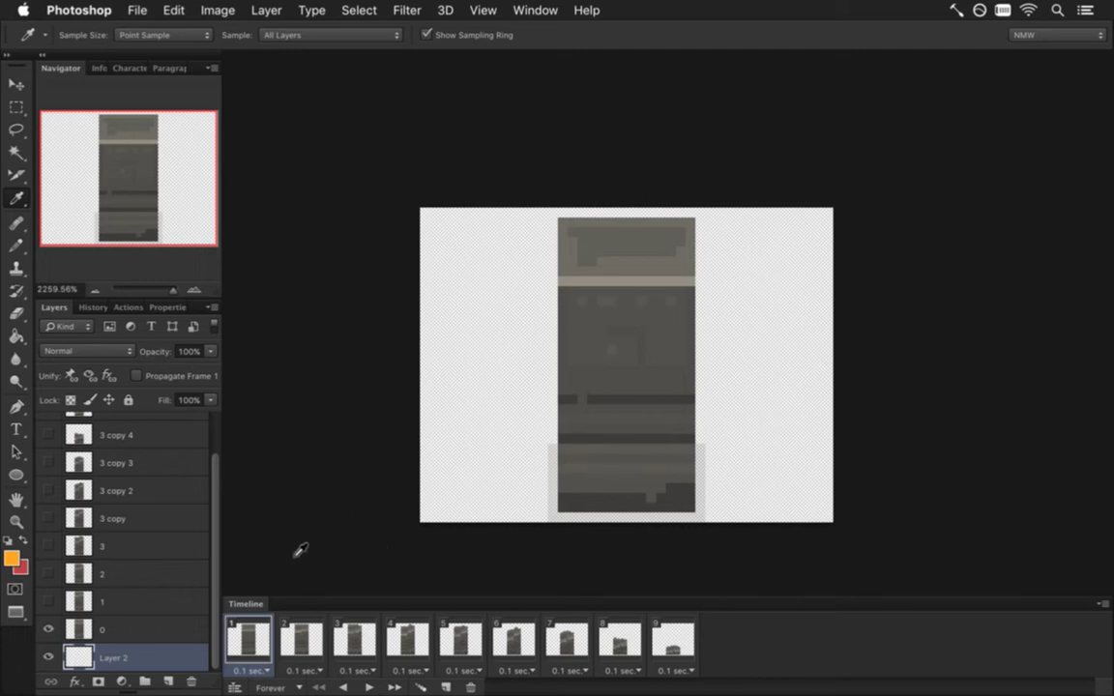
Step: Step through frames 2 to 9 of the pillar's crumbling animation to examine each damage stage
mouse_move(214, 552)
left_mouse_down()
mouse_move(211, 503)
mouse_move(211, 547)
left_mouse_up()
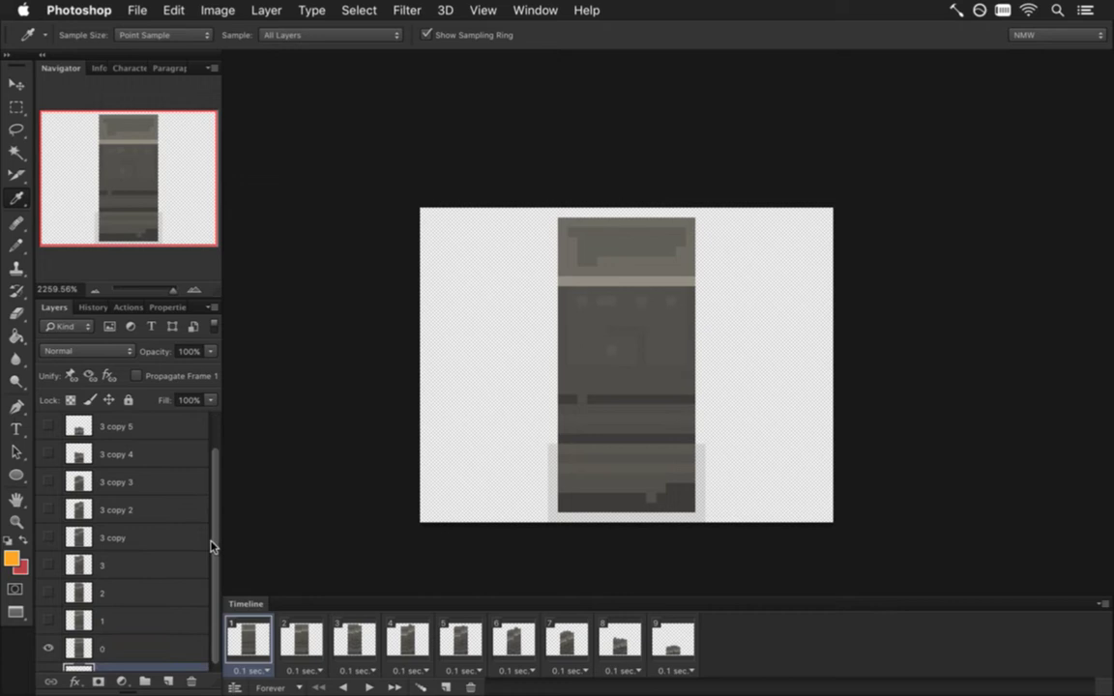
left_click(301, 639)
left_click(355, 639)
left_click(407, 639)
left_click(460, 639)
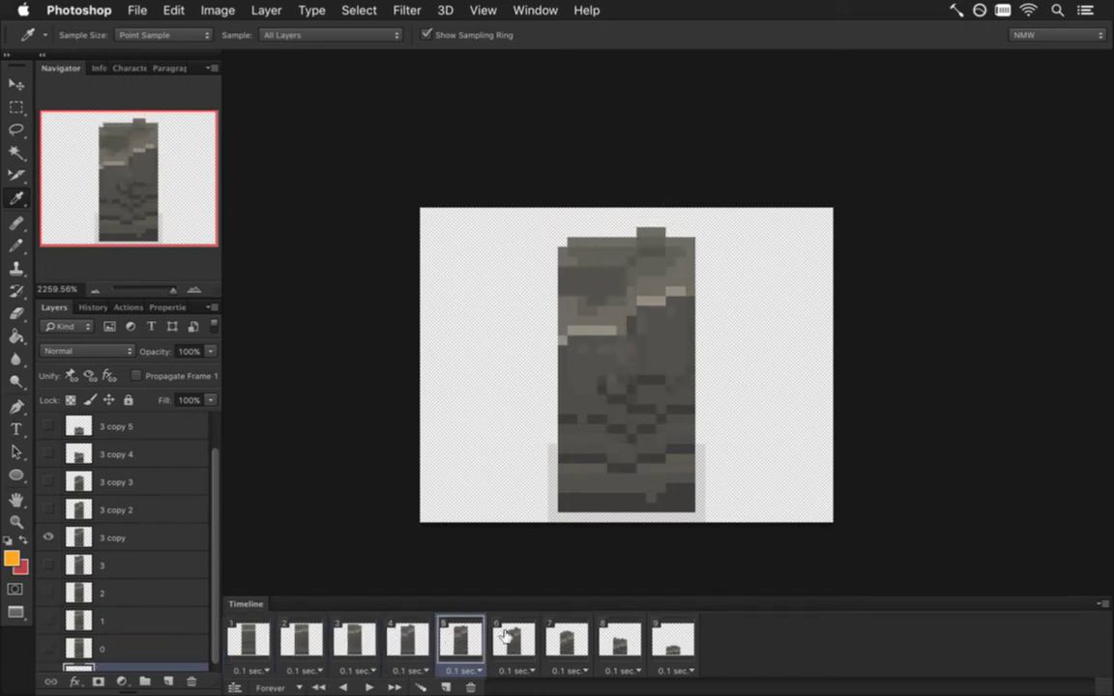
left_click(513, 639)
left_click(567, 638)
left_click(618, 638)
left_click(671, 639)
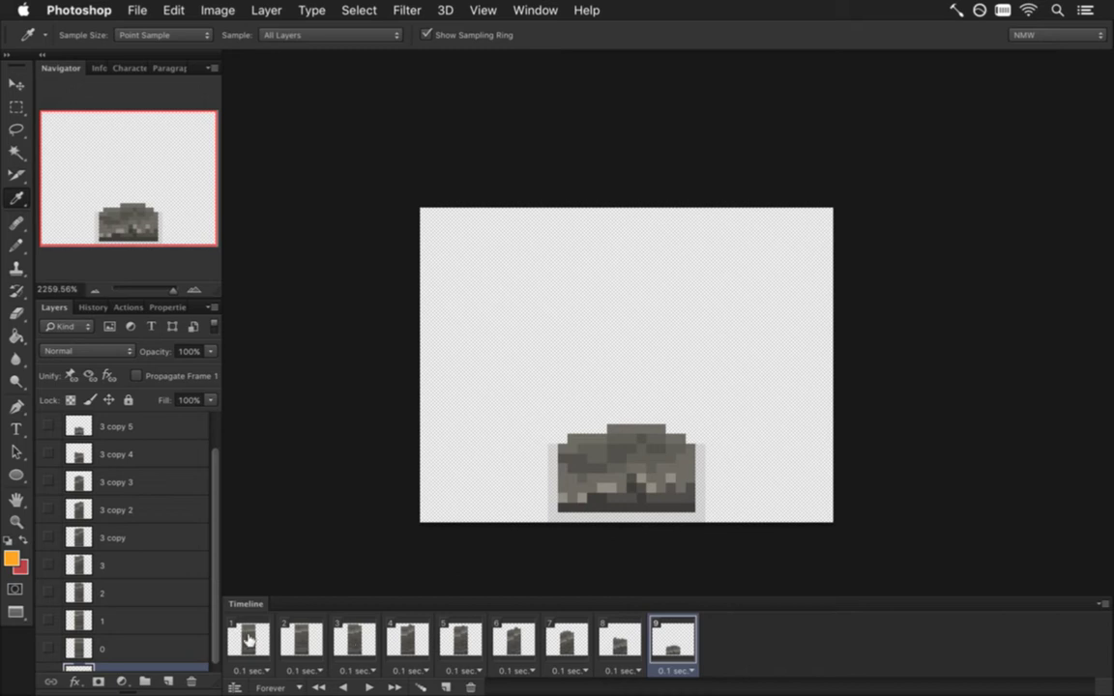
Step: Delete frames 2 to 9 from the pillar's animation timeline, keeping only the first frame
left_click(473, 686)
left_click(474, 687)
left_click(473, 687)
left_click(472, 685)
left_click(472, 684)
left_click(472, 684)
left_click(472, 684)
left_click(472, 684)
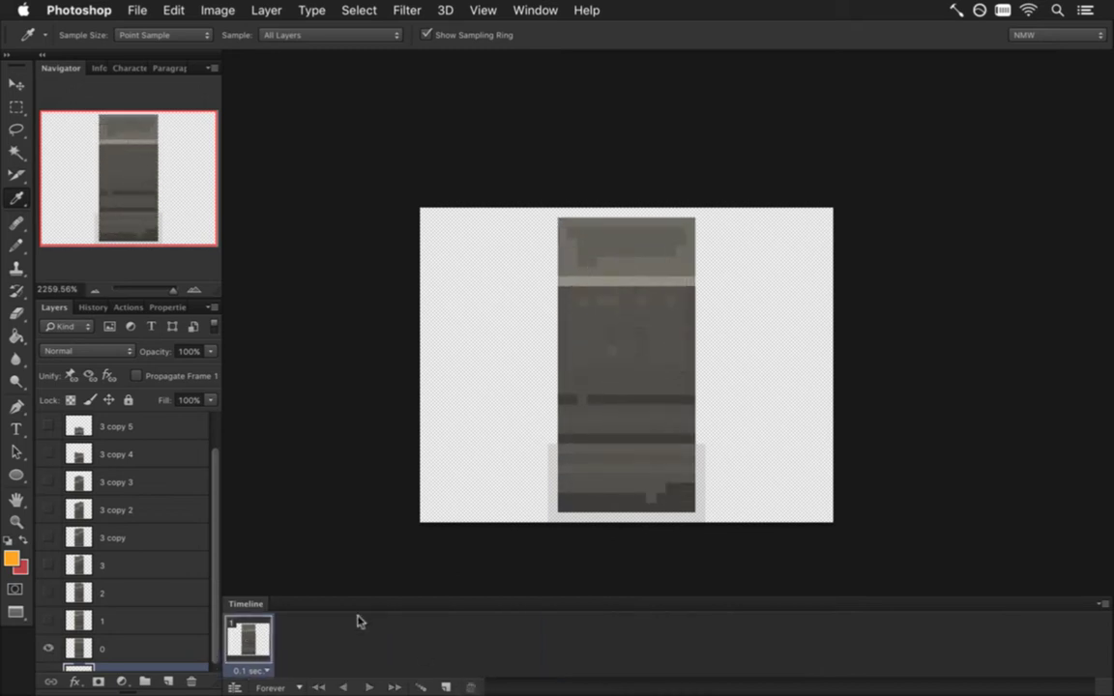
left_click(538, 12)
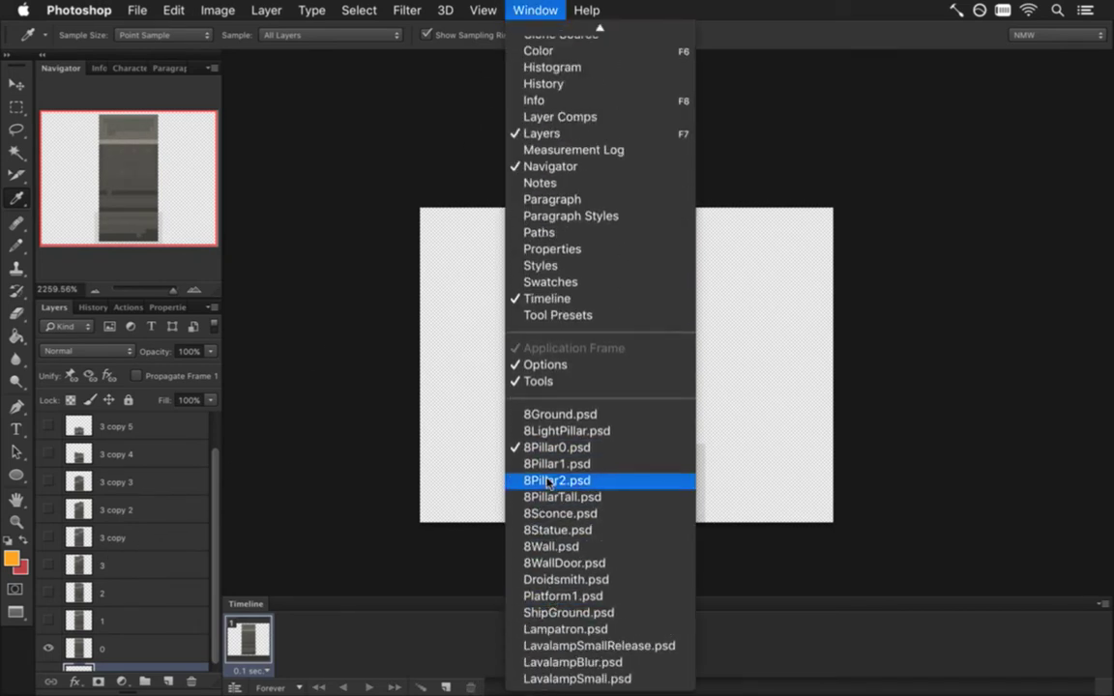
left_click(420, 537)
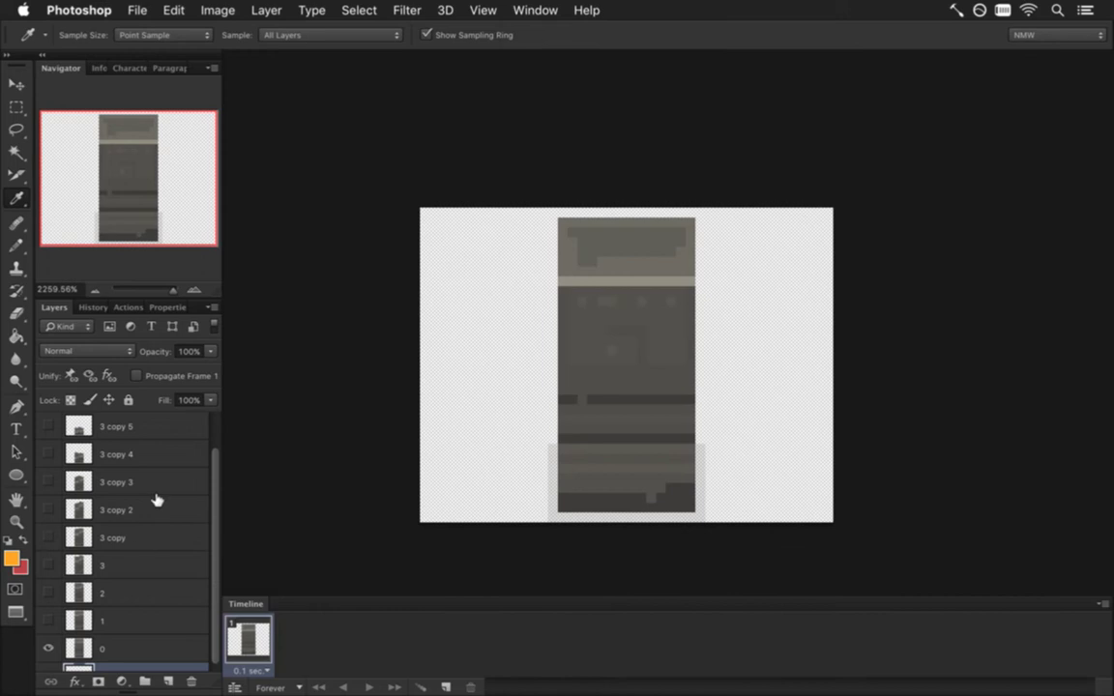
Step: Delete the pillar's leftover animation layers, from Layer 1 down through layer 1, keeping only layer 0 and Layer 2
scroll(216, 468, "up", 1)
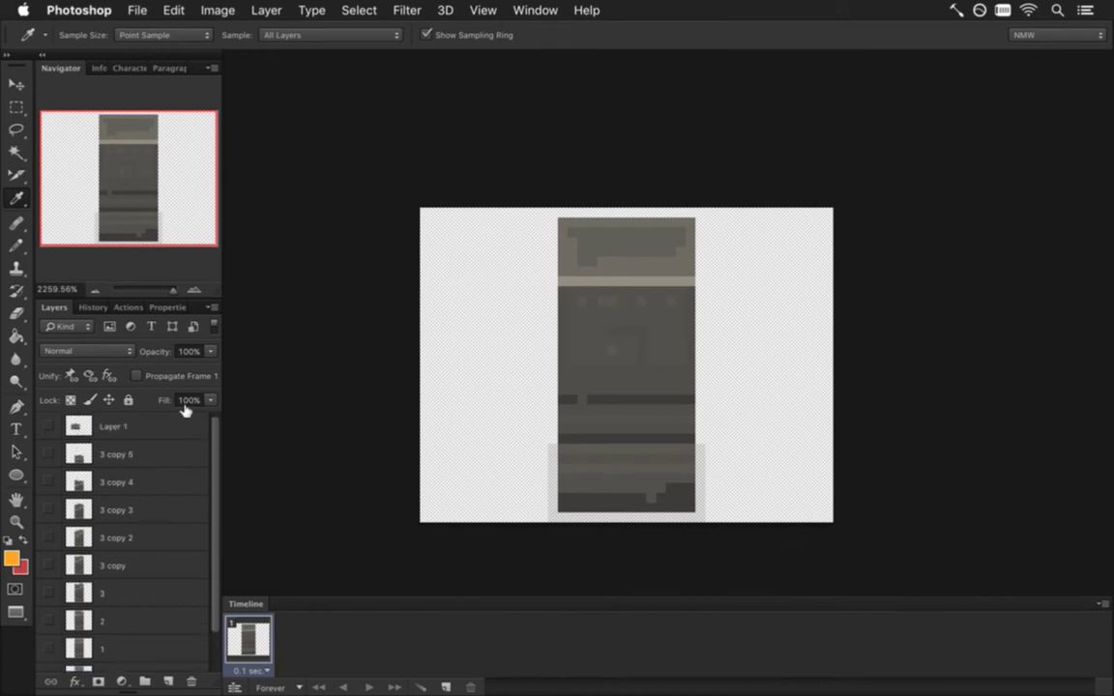
left_click(137, 427)
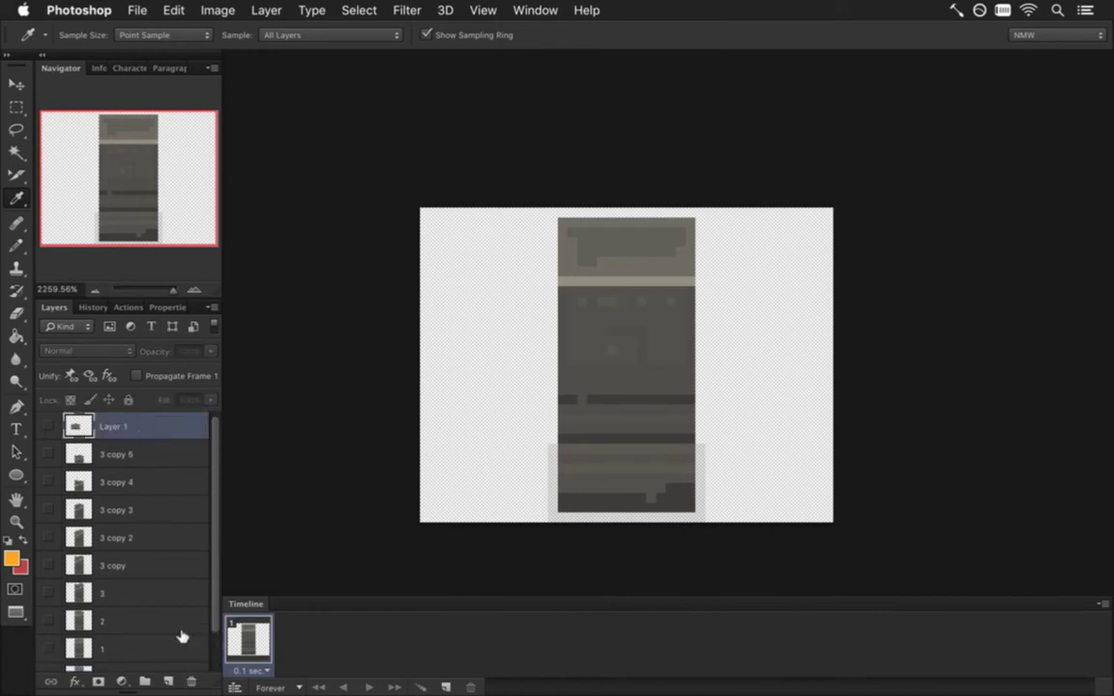
left_click(49, 426)
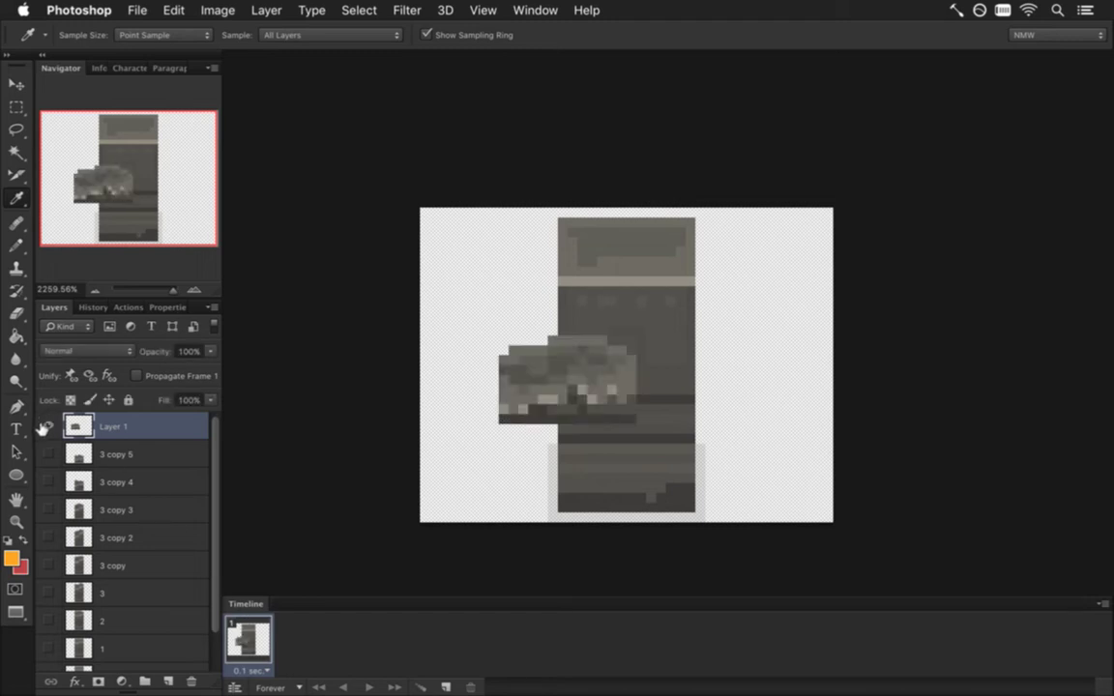
left_click(48, 427)
left_click(190, 679)
left_click(191, 680)
left_click(190, 680)
left_click(191, 679)
left_click(190, 680)
left_click(191, 679)
left_click(191, 680)
left_click(190, 680)
left_click(191, 679)
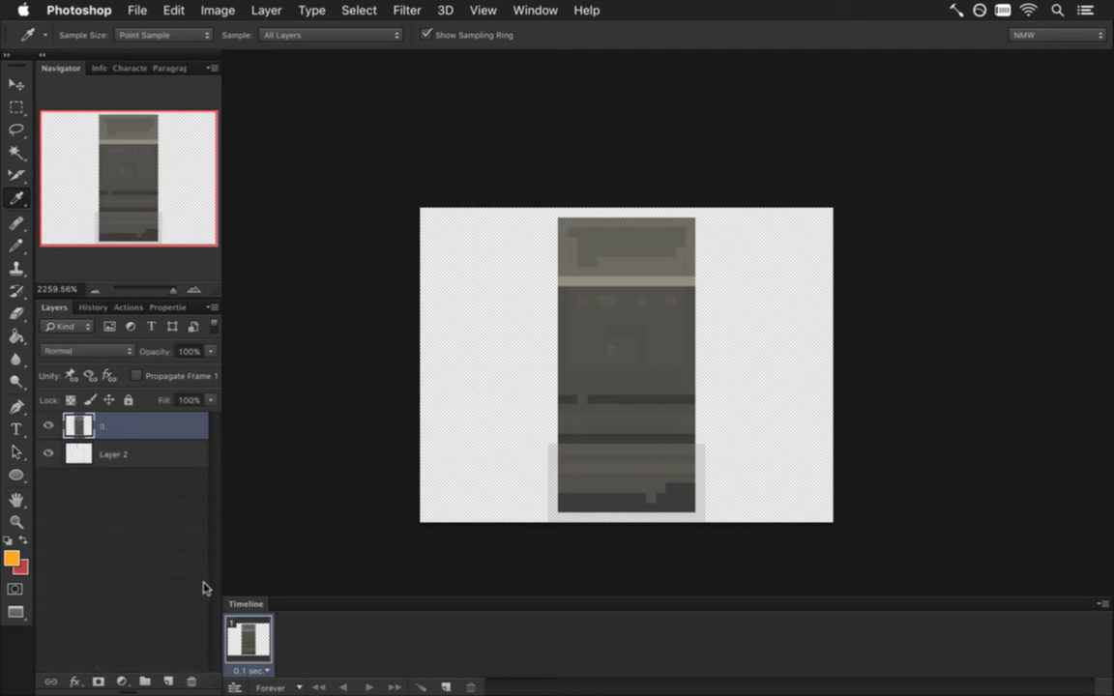
Step: Paste the copied lamp artwork into the pillar document and place it against the canvas's left edge, beside the pillar
left_click_drag(583, 439, 562, 436)
scroll(562, 436, "down", 1)
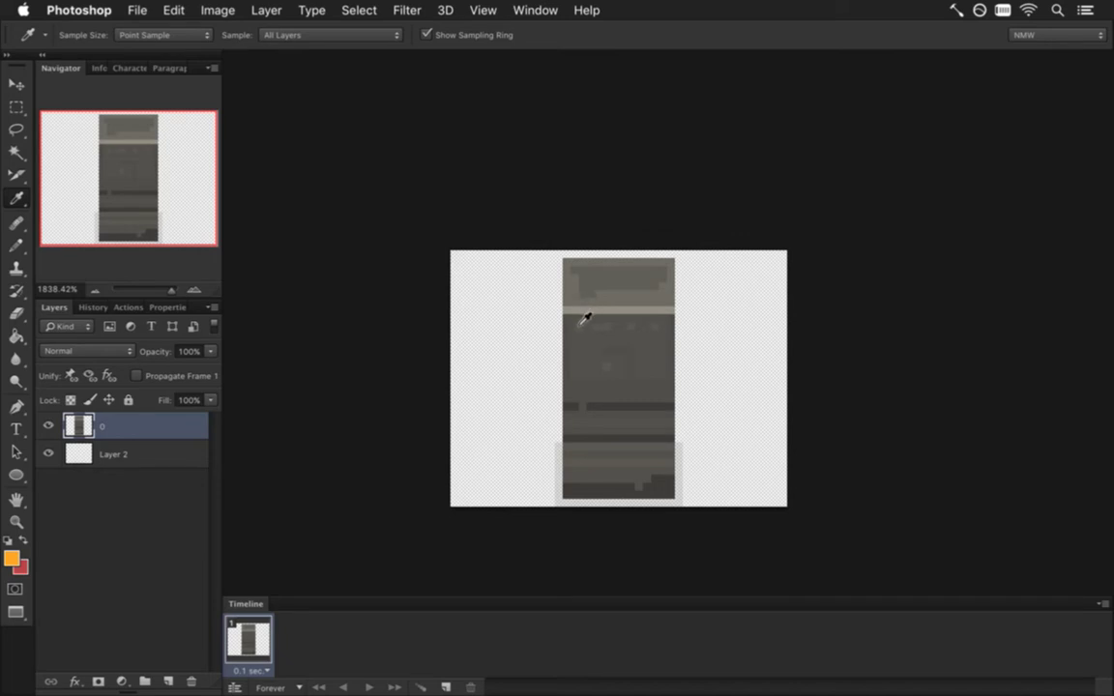
key("super+v")
key("v")
left_click_drag(577, 406, 524, 312)
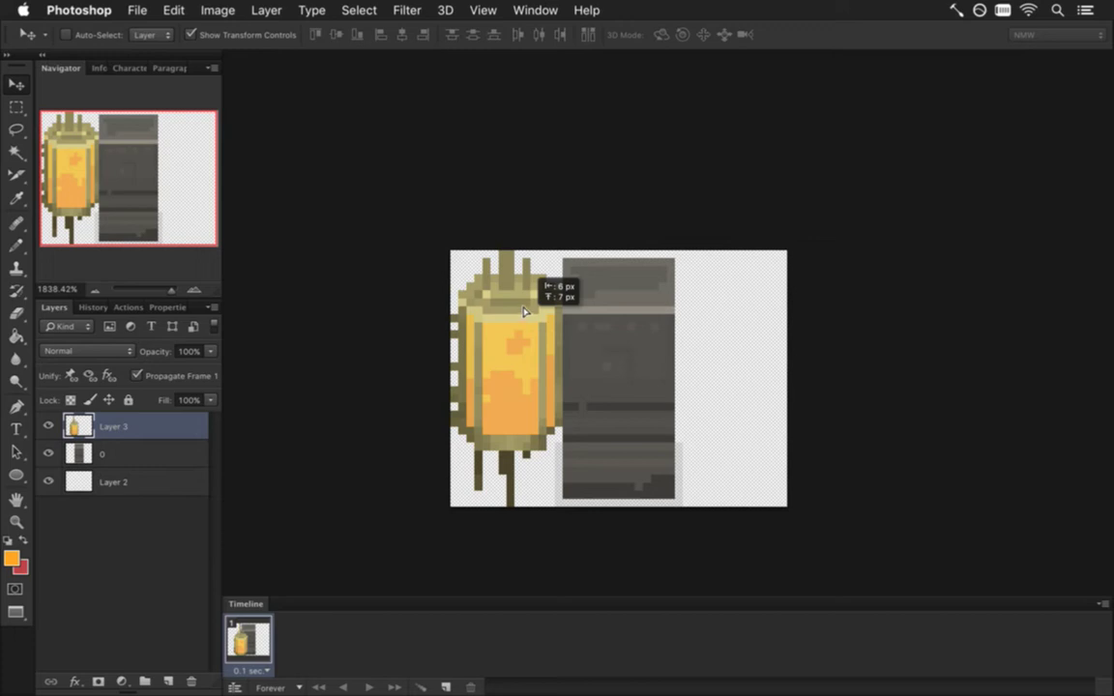
left_click_drag(524, 312, 524, 312)
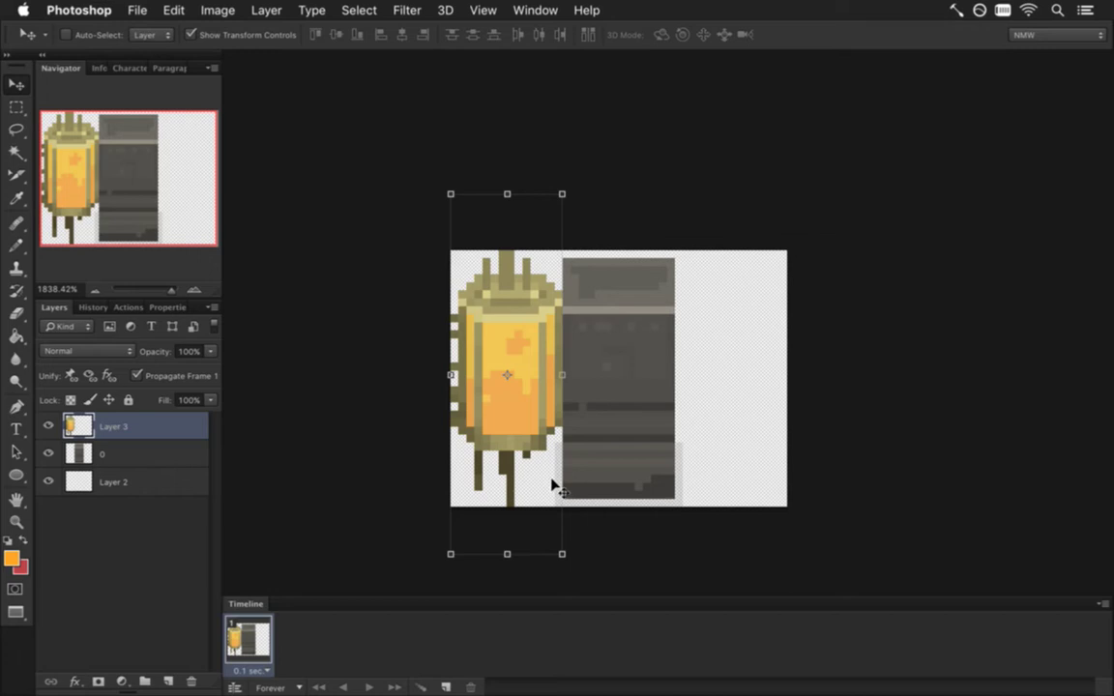
Step: Cut the pillar out of layer 0 onto a new layer of its own and hide that layer
key("m")
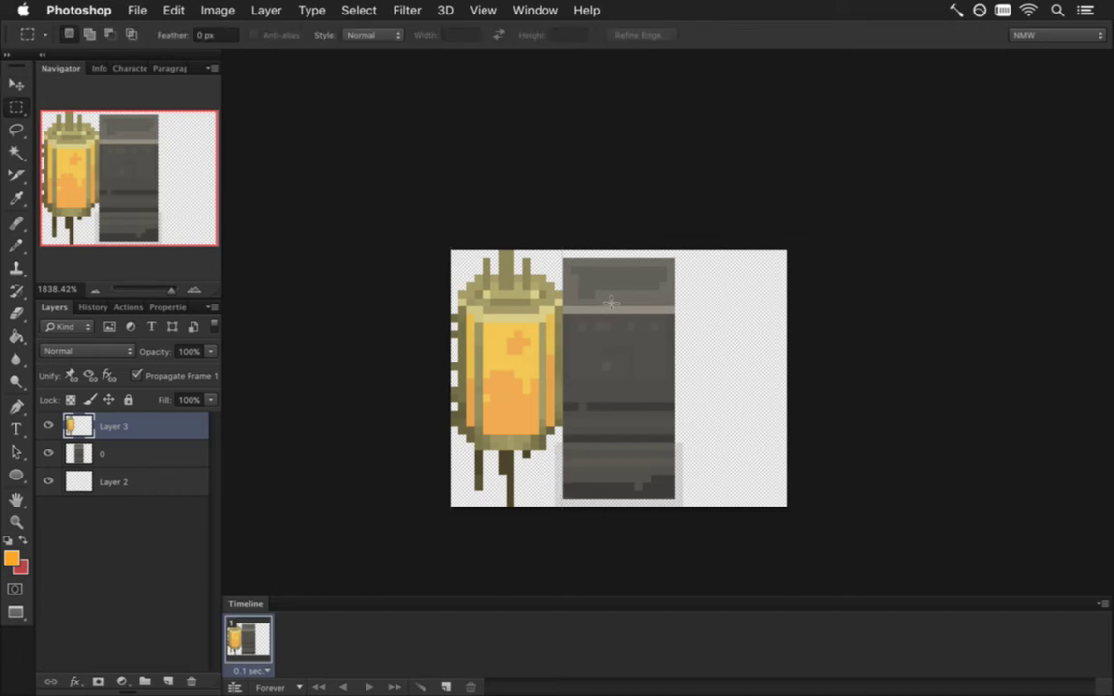
left_click(106, 453)
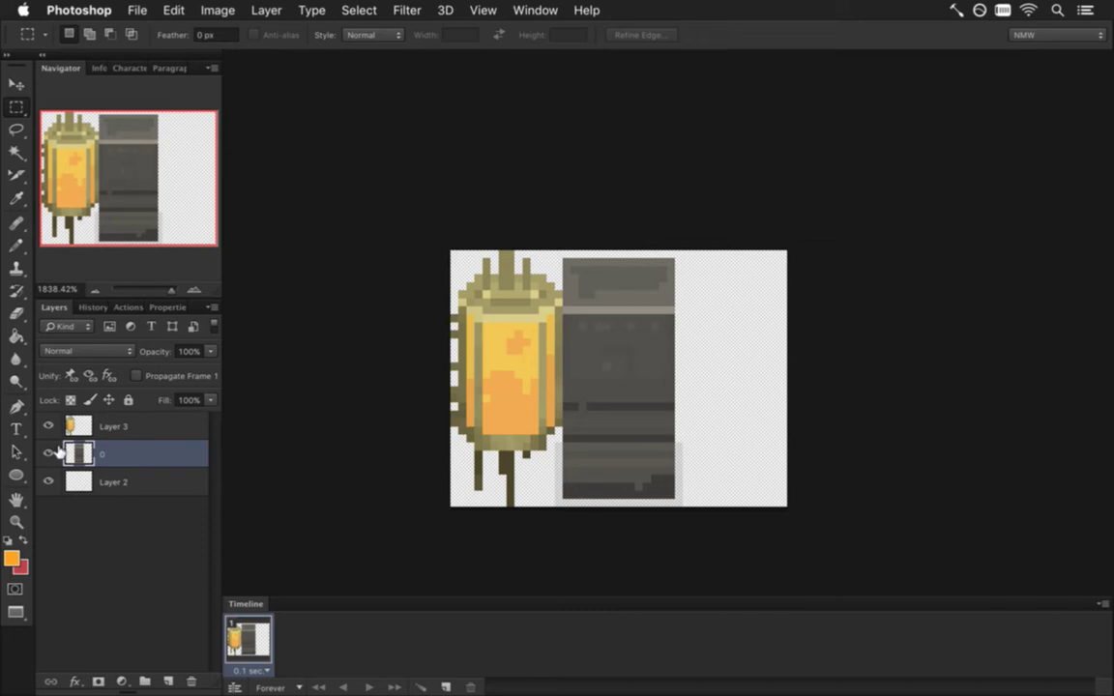
left_click_drag(554, 445, 580, 505)
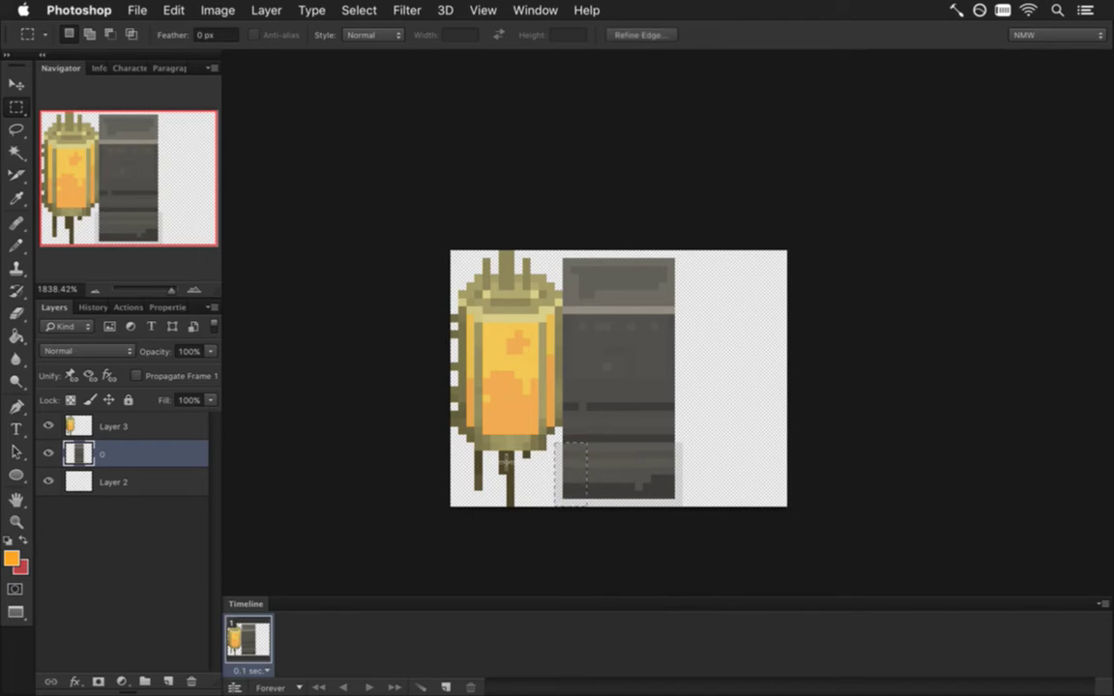
left_click(462, 465)
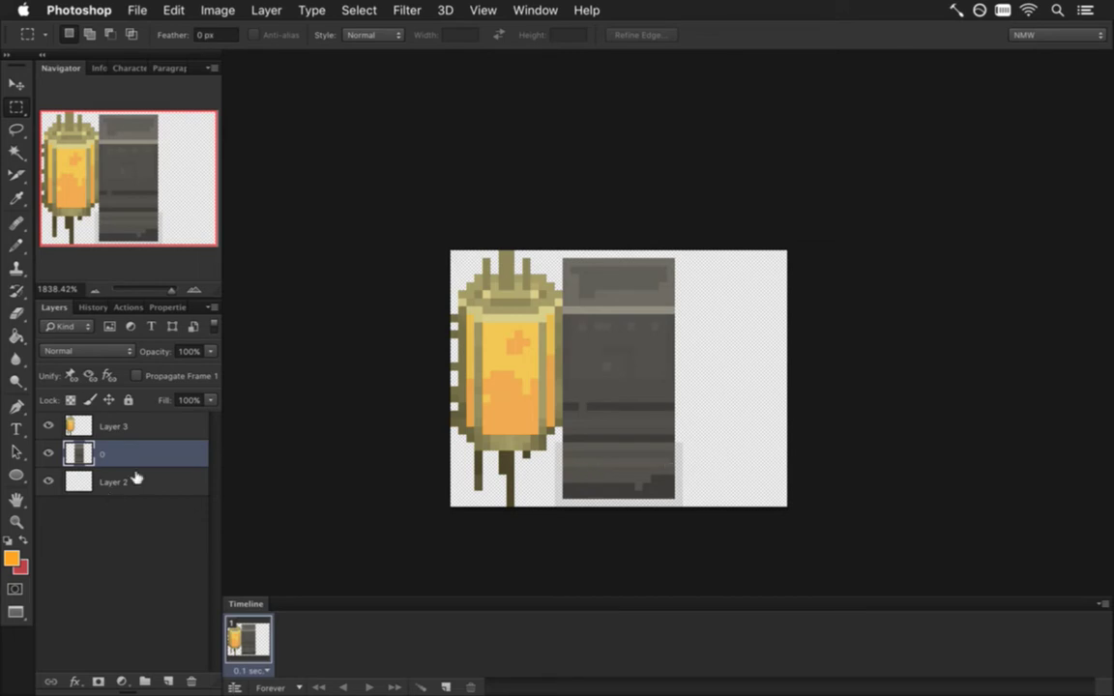
left_click_drag(566, 269, 666, 496)
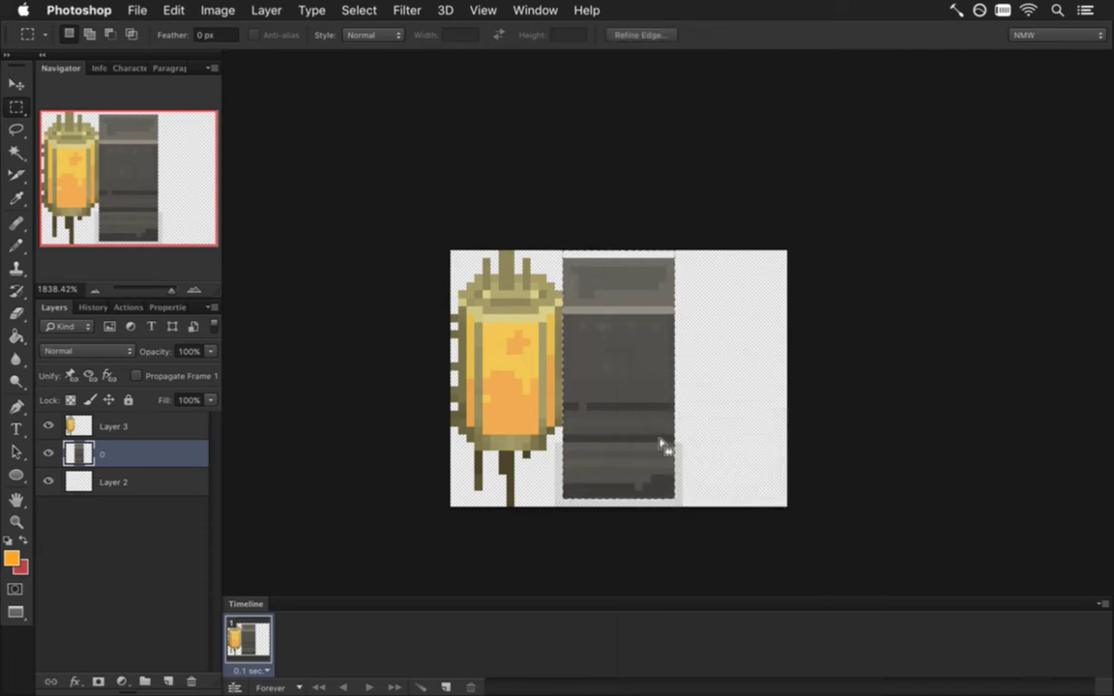
right_click(619, 372)
left_click(676, 493)
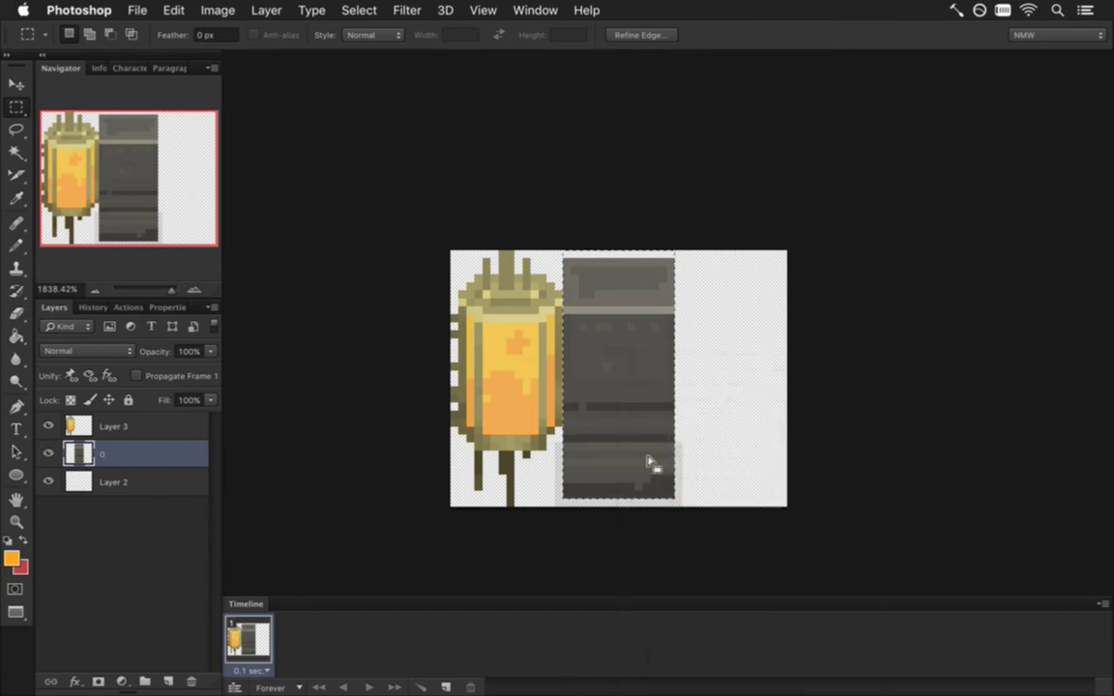
key("super+shift+j")
left_click(48, 454)
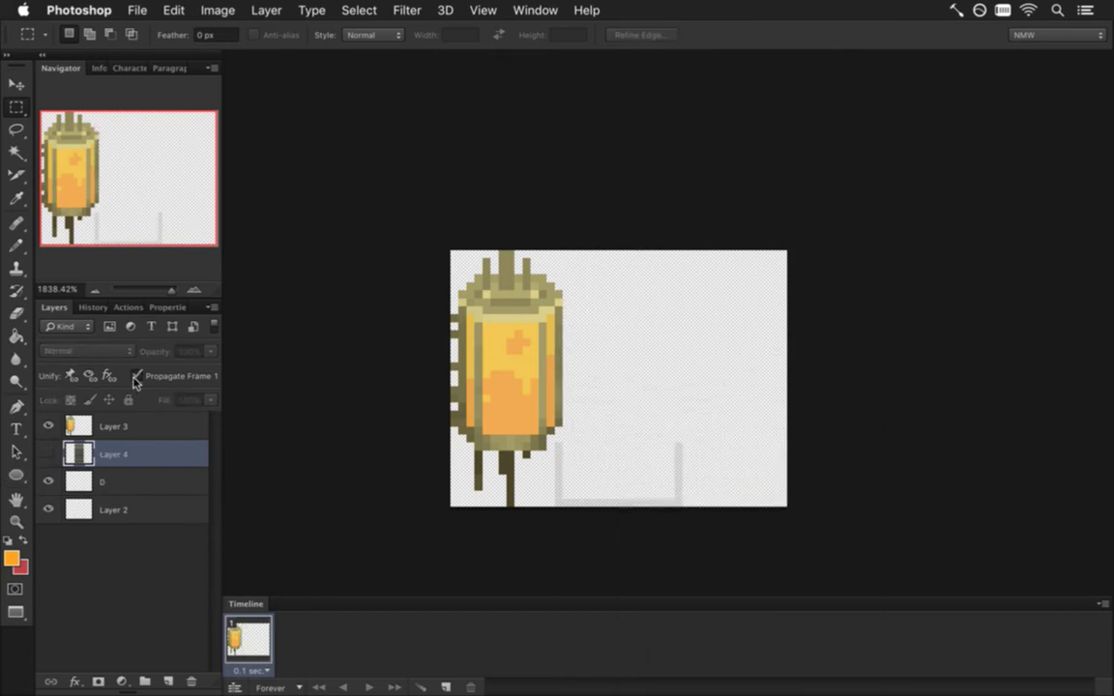
left_click(92, 478)
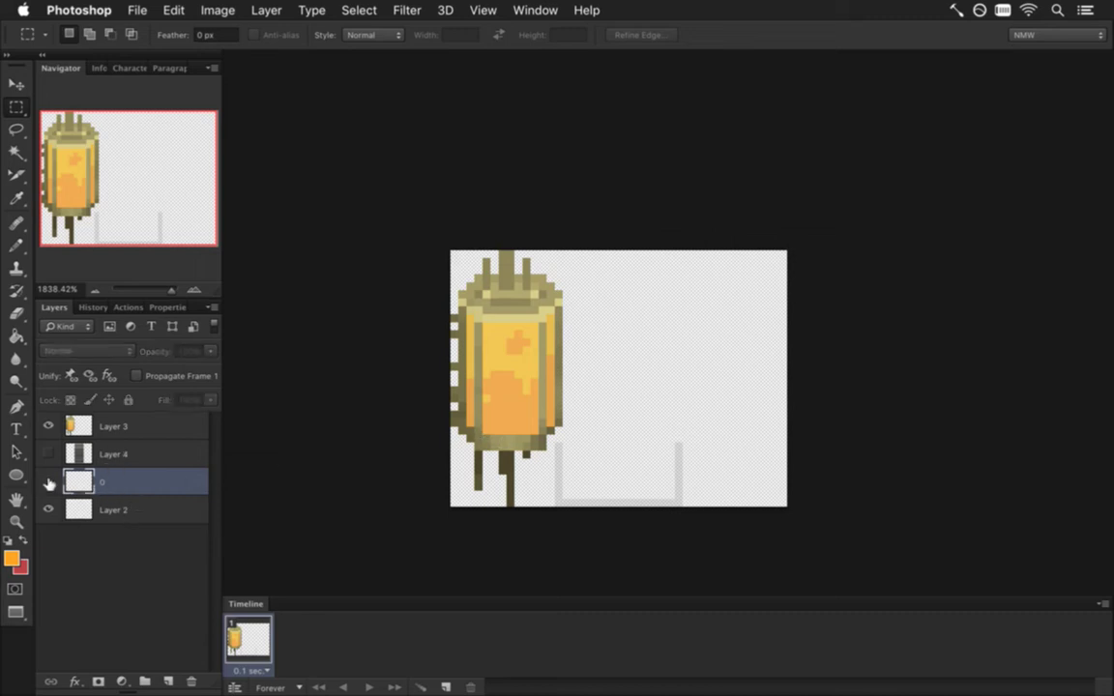
Step: Move the lamp on Layer 3 to the canvas's middle, above the light-grey shadow outline
left_click(76, 433)
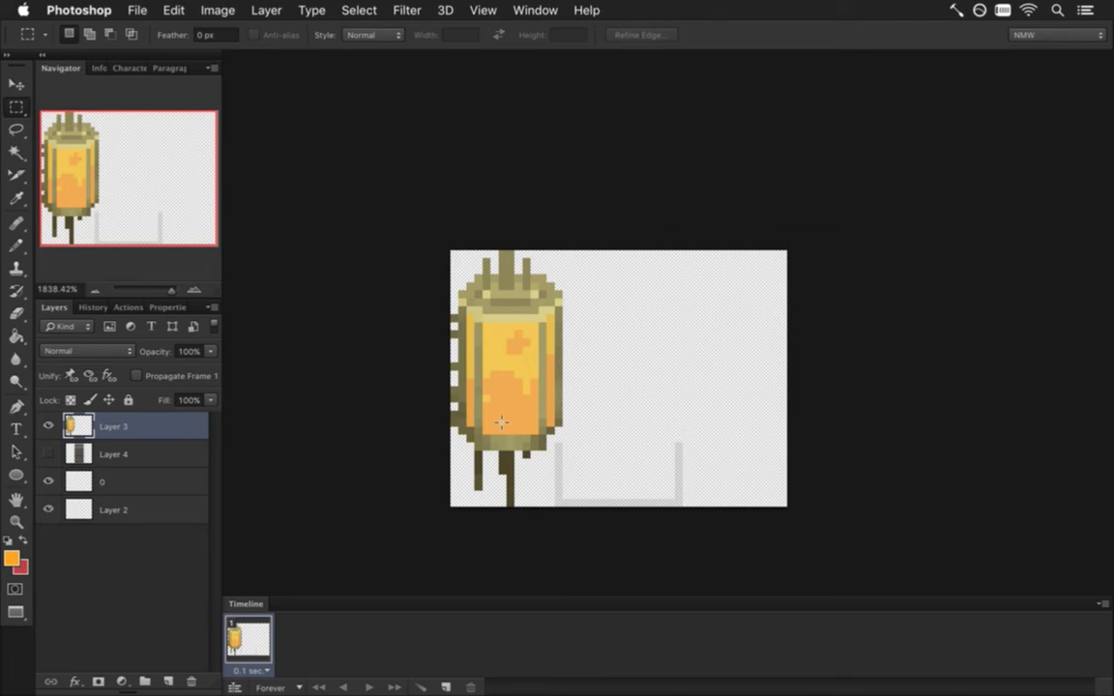
left_click_drag(493, 378, 505, 376)
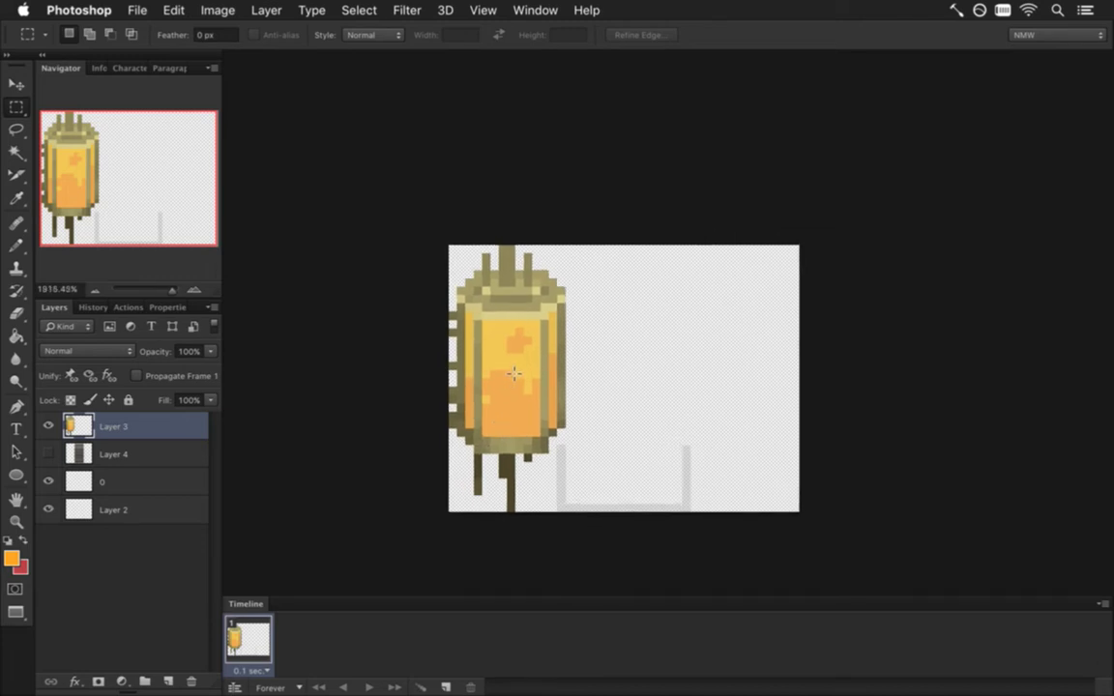
key("v")
mouse_move(530, 331)
left_mouse_down()
mouse_move(559, 288)
mouse_move(641, 314)
mouse_move(643, 363)
mouse_move(641, 255)
left_mouse_up()
Step: Erase the wires hanging under the lamp and add one dark brown pixel, sampled from a wire, at its lower right edge
key("e")
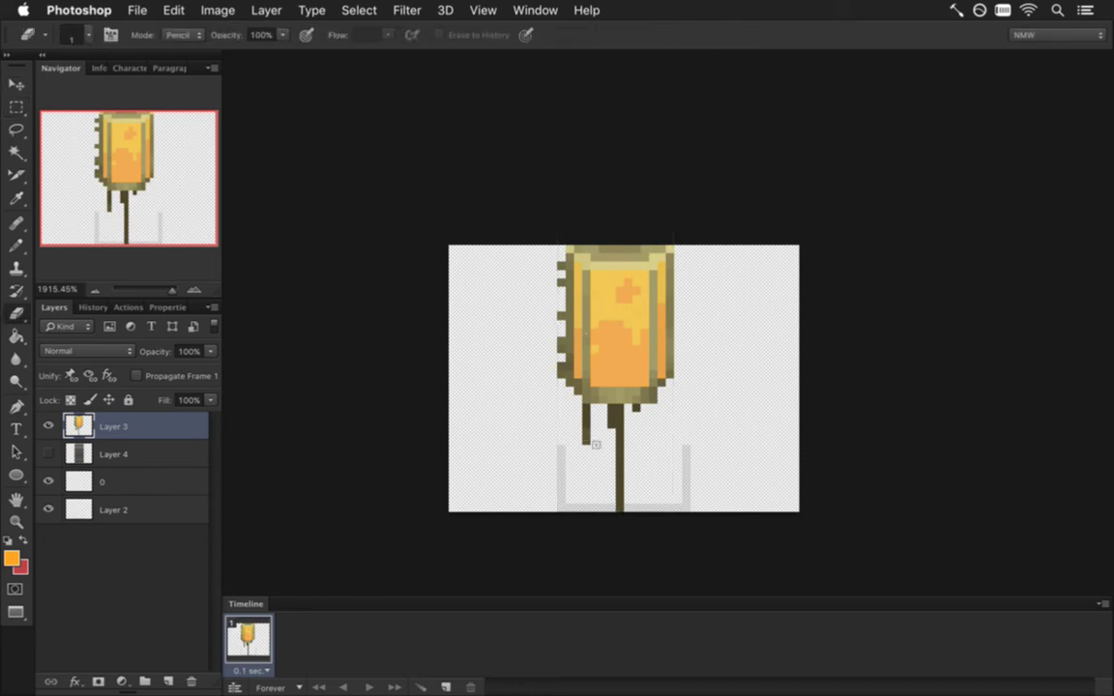
mouse_move(587, 407)
left_mouse_down()
mouse_move(589, 463)
mouse_move(611, 416)
left_mouse_up()
key("i")
left_click(637, 411)
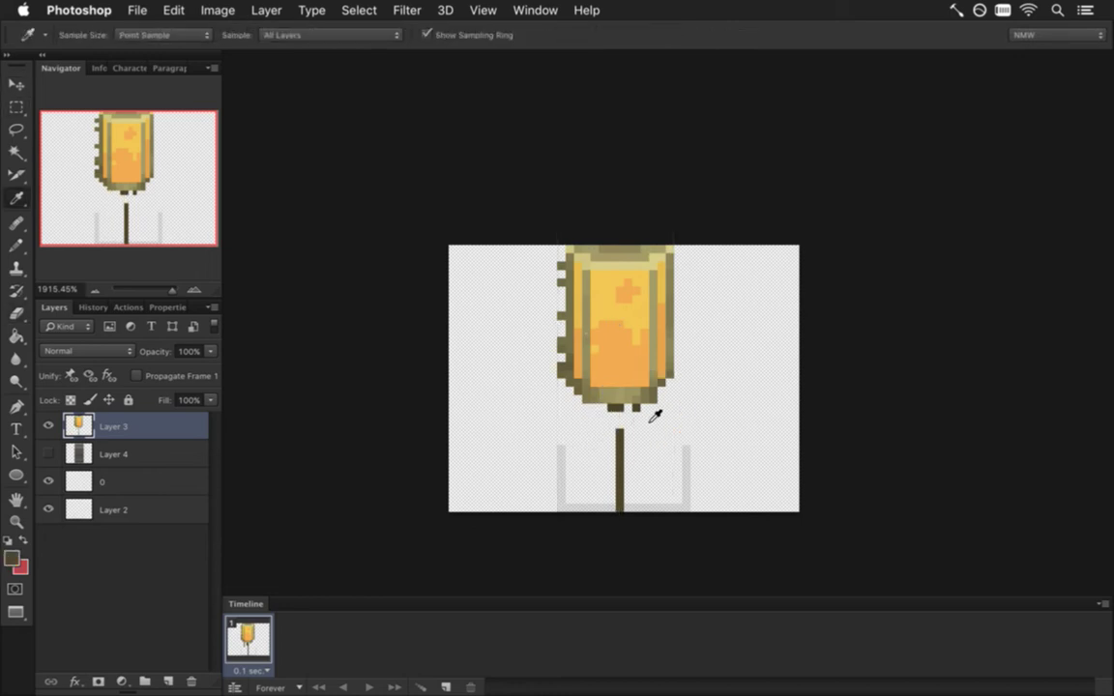
key("b")
left_click(677, 375)
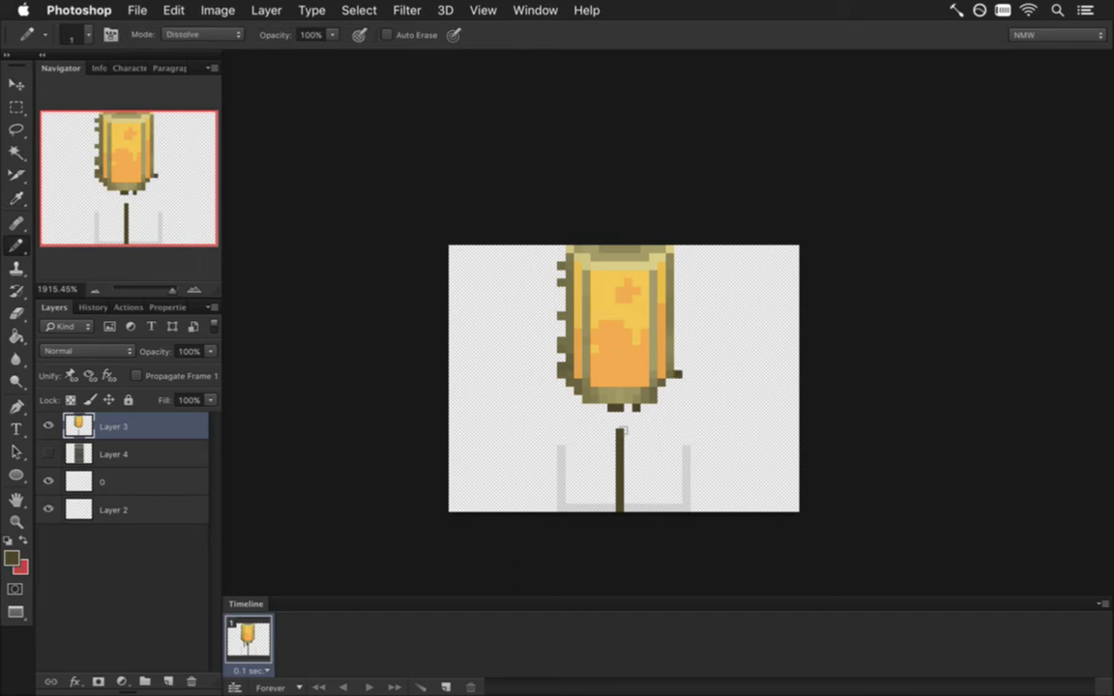
key("e")
left_click_drag(627, 407, 619, 488)
Step: Move the lamp down so its base sits inside the shadow outline, then nudge it right
key("v")
left_click_drag(629, 360, 636, 437)
key("Down")
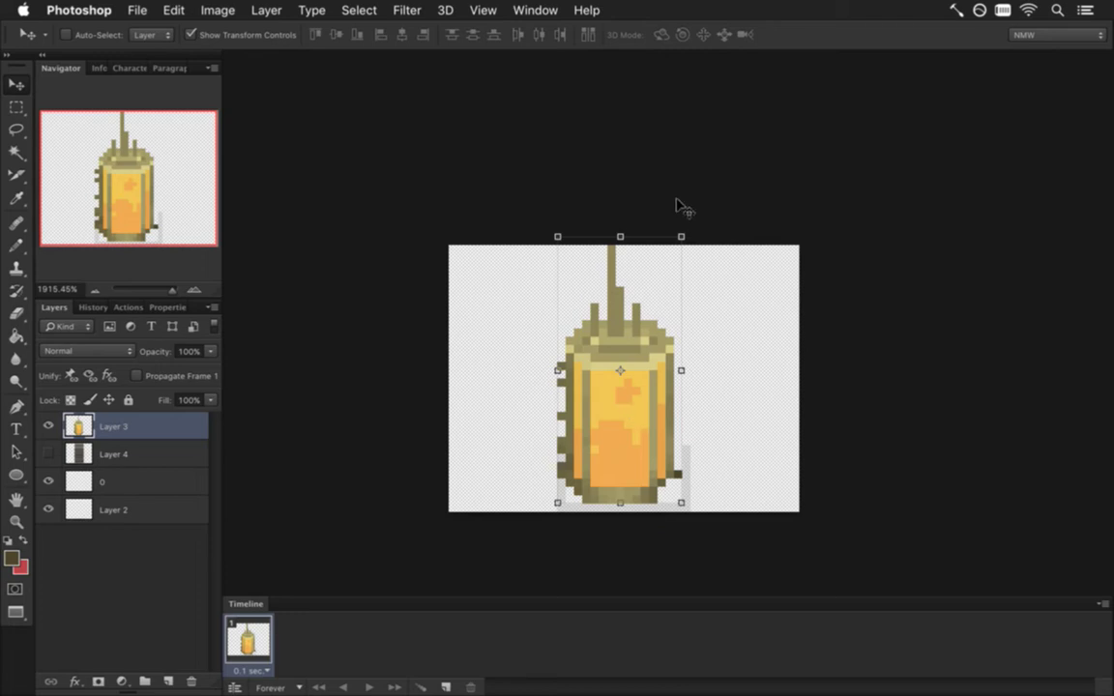
key("Right")
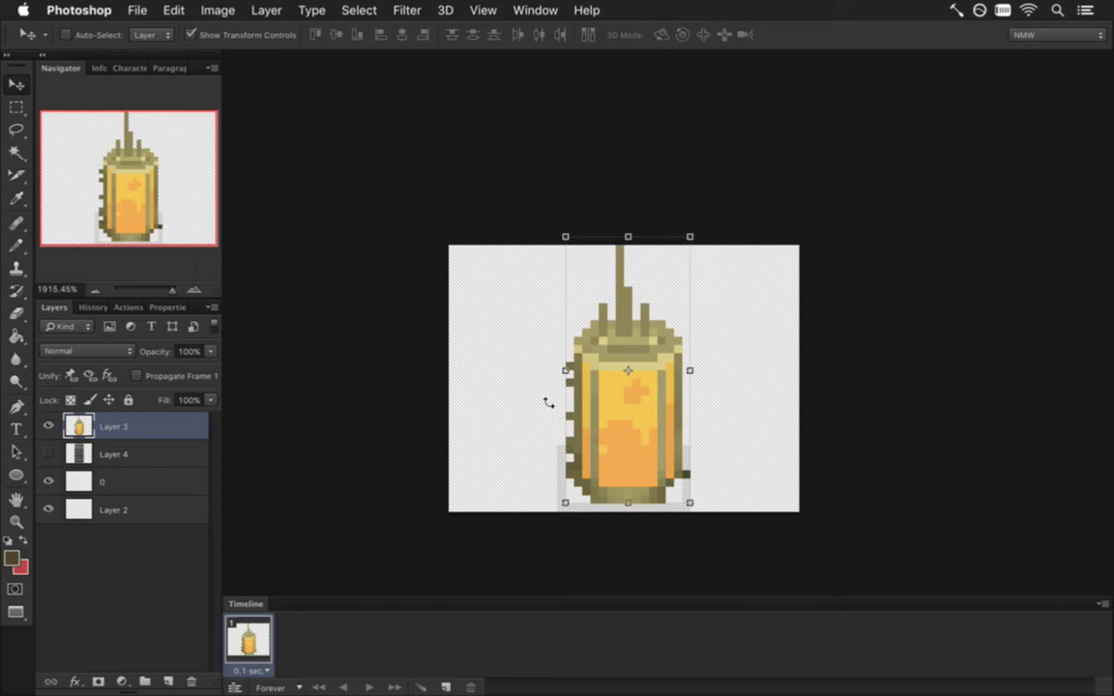
Step: Delete the emptied layer 0 and the hidden pillar layer, leaving only the lamp layer and Layer 2's shadow
key("m")
left_click(74, 480)
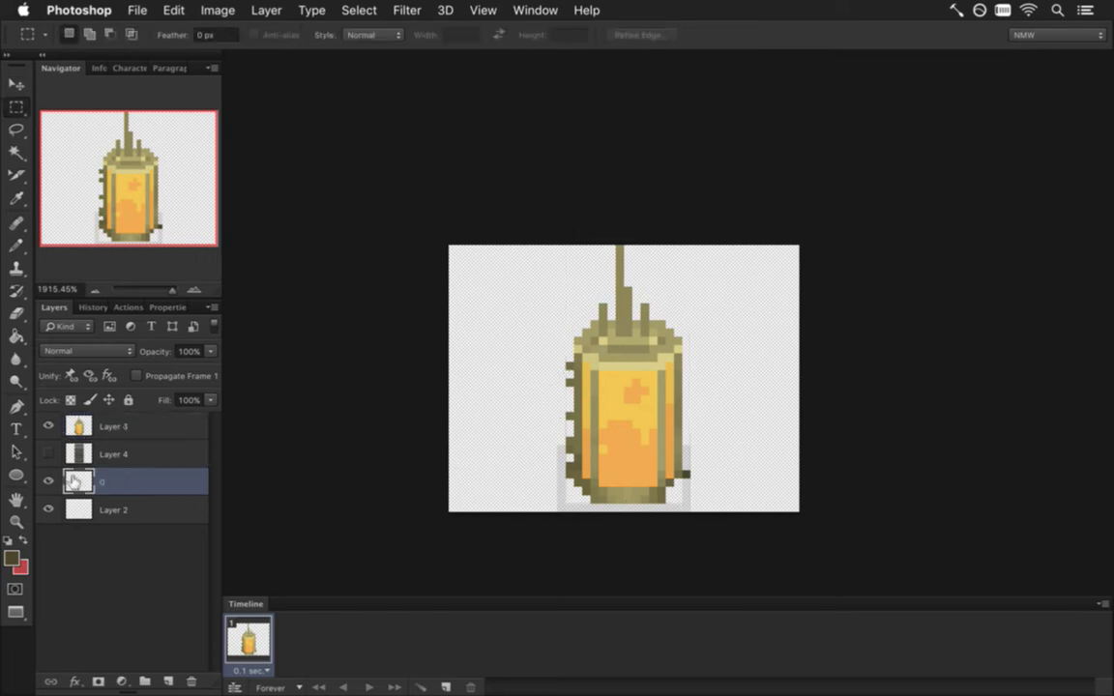
left_click(191, 681)
left_click(124, 456)
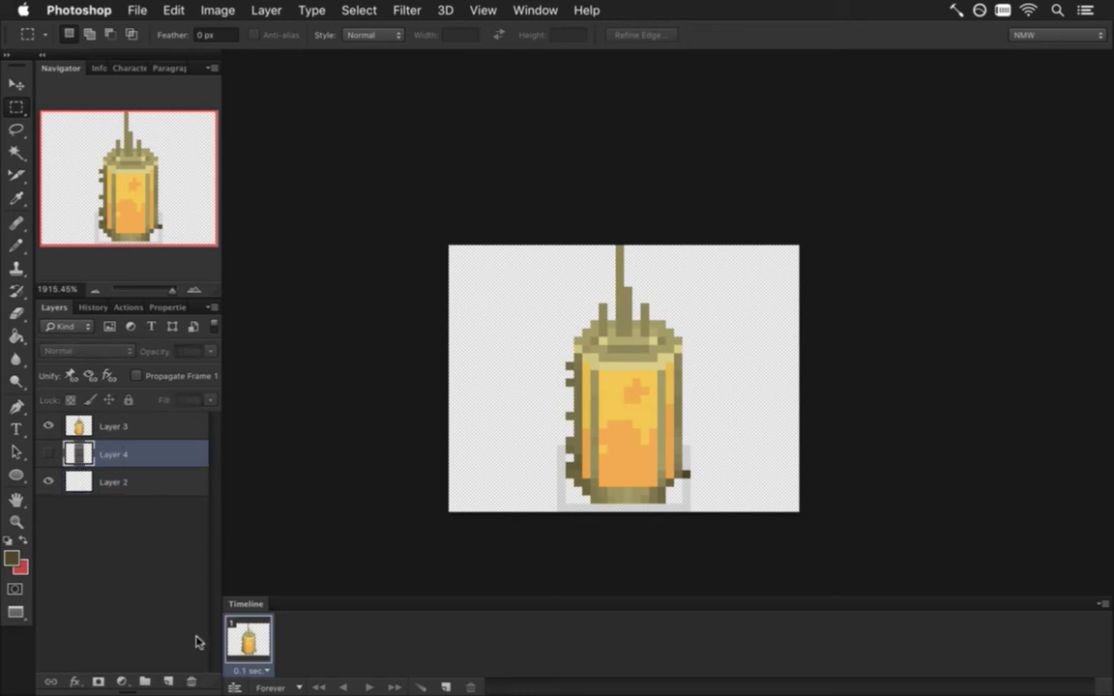
left_click(191, 681)
left_click(49, 454)
left_click(50, 454)
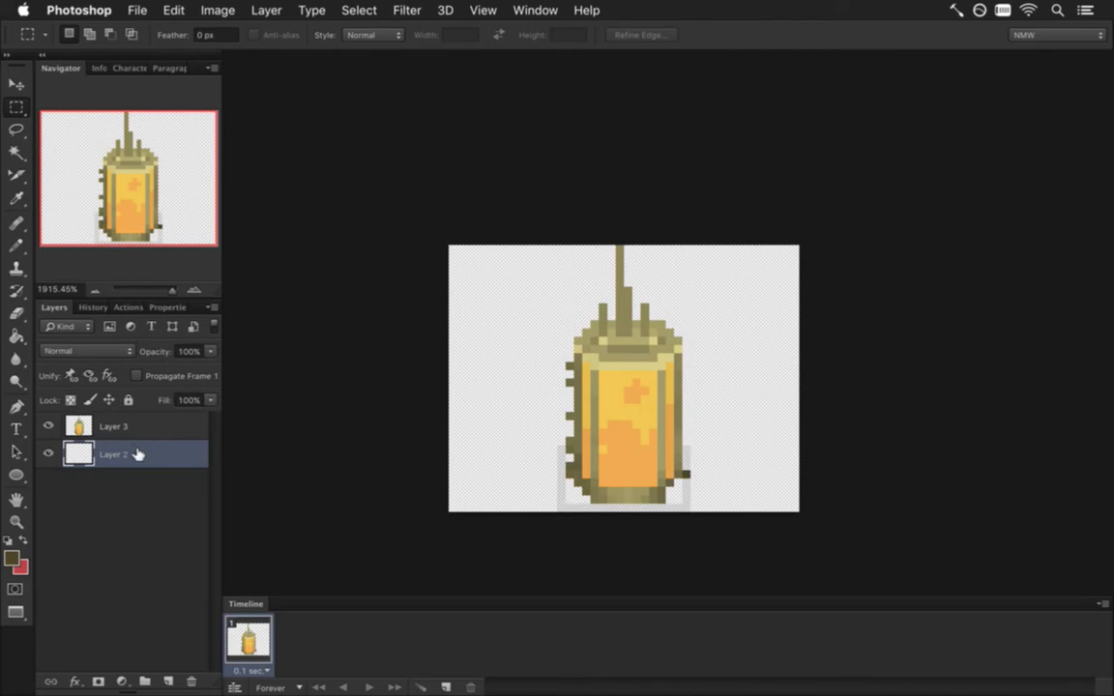
Step: Sample the dark grey of the shadow outline on Layer 2 as the pencil's drawing colour
key("i")
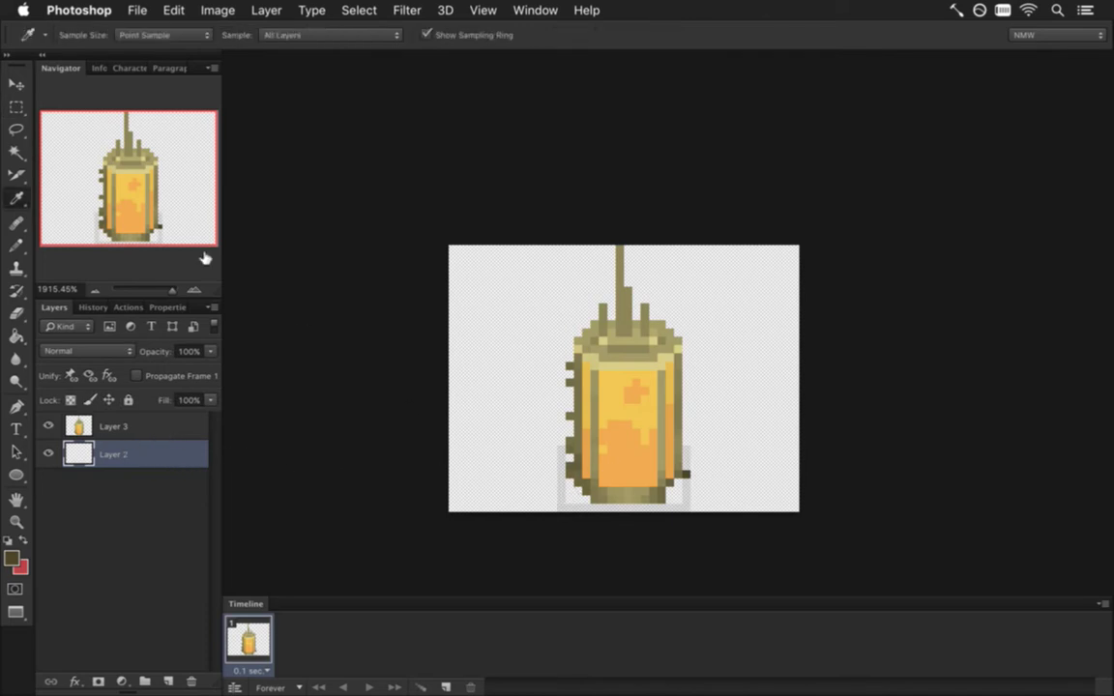
left_click(94, 69)
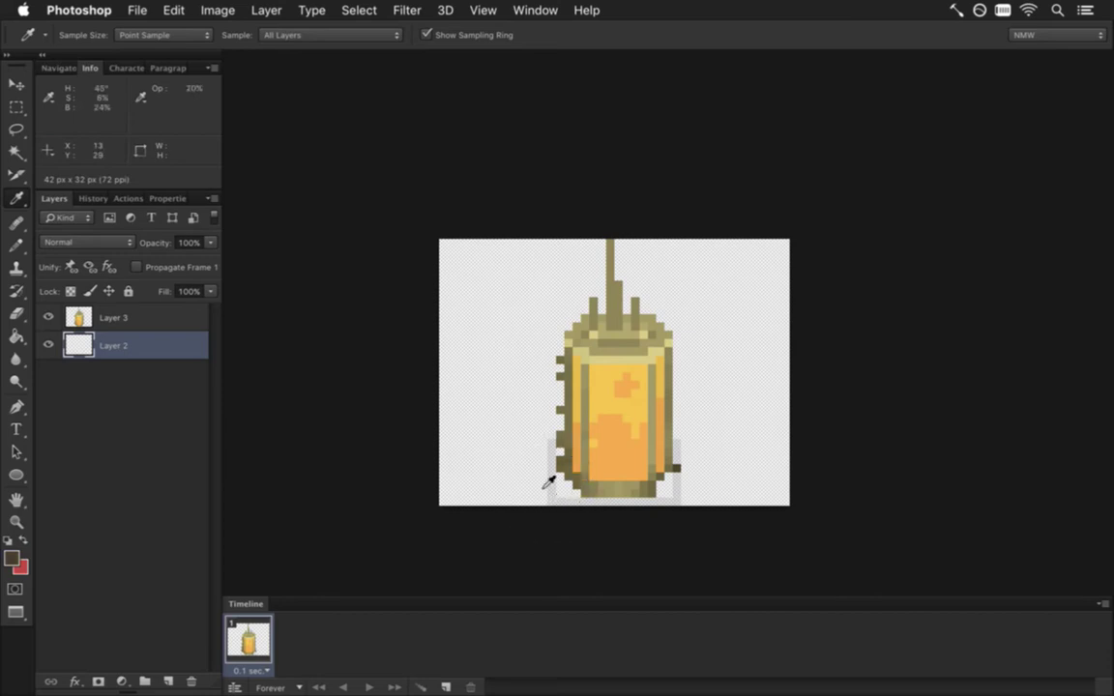
left_click(60, 69)
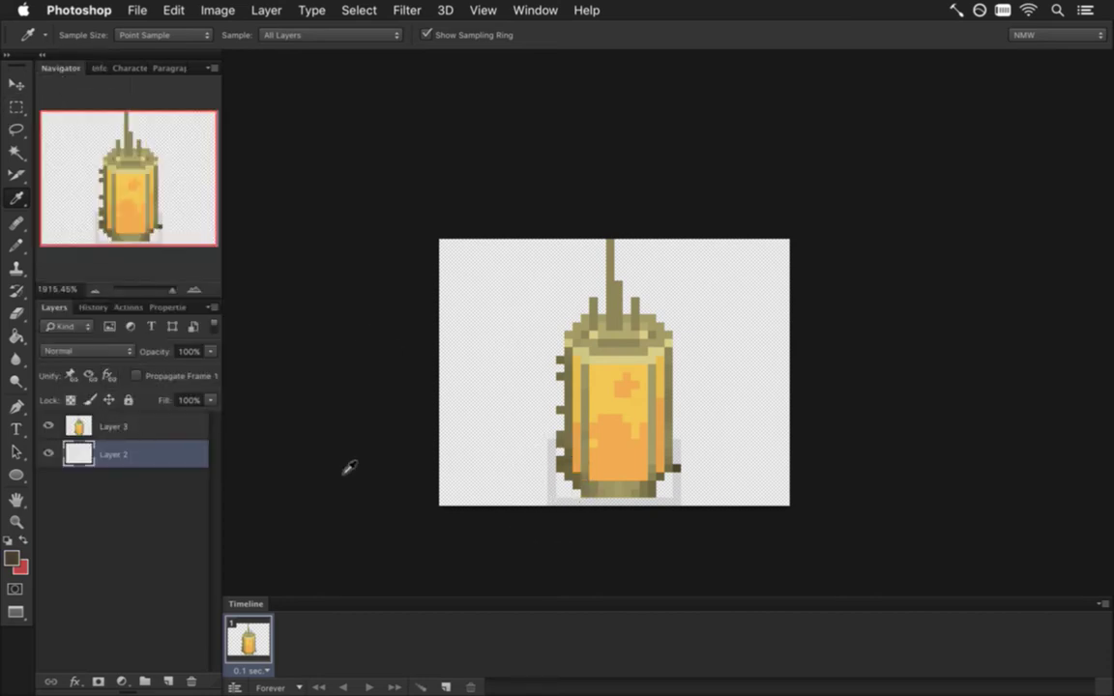
left_click(558, 474)
key("b")
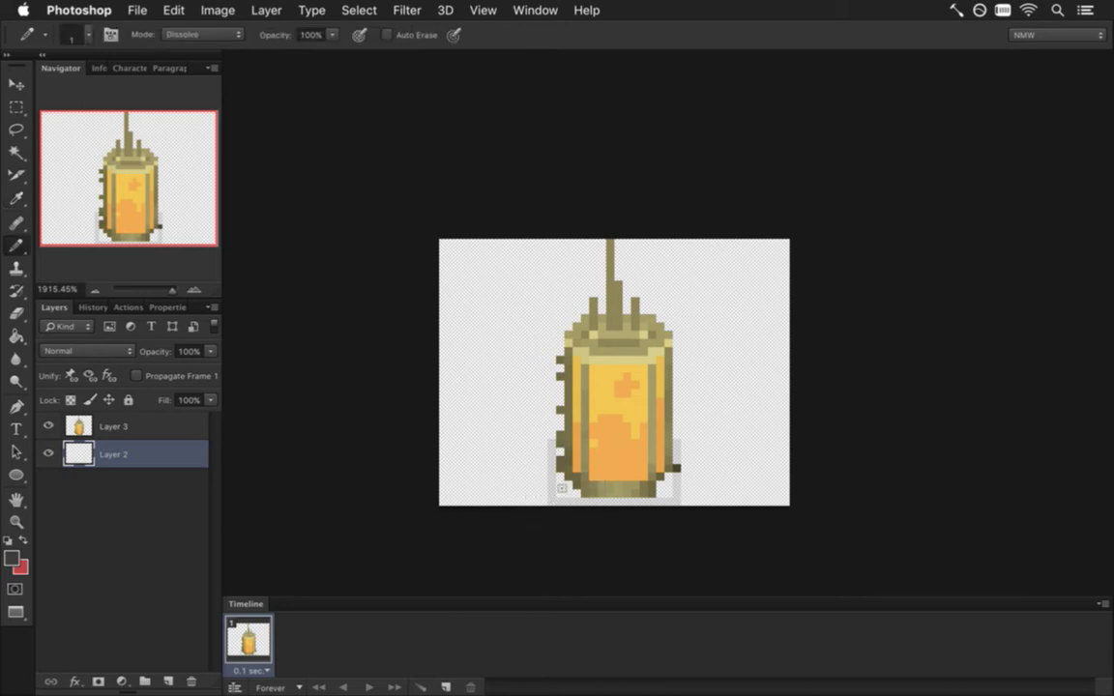
Step: Erase the shadow outline's lower left corner and pencil a stepped dark-grey oval outline around the lamp's base on Layer 2
key("e")
mouse_move(551, 497)
left_mouse_down()
mouse_move(567, 502)
mouse_move(561, 484)
left_mouse_up()
key("b")
left_click(552, 475)
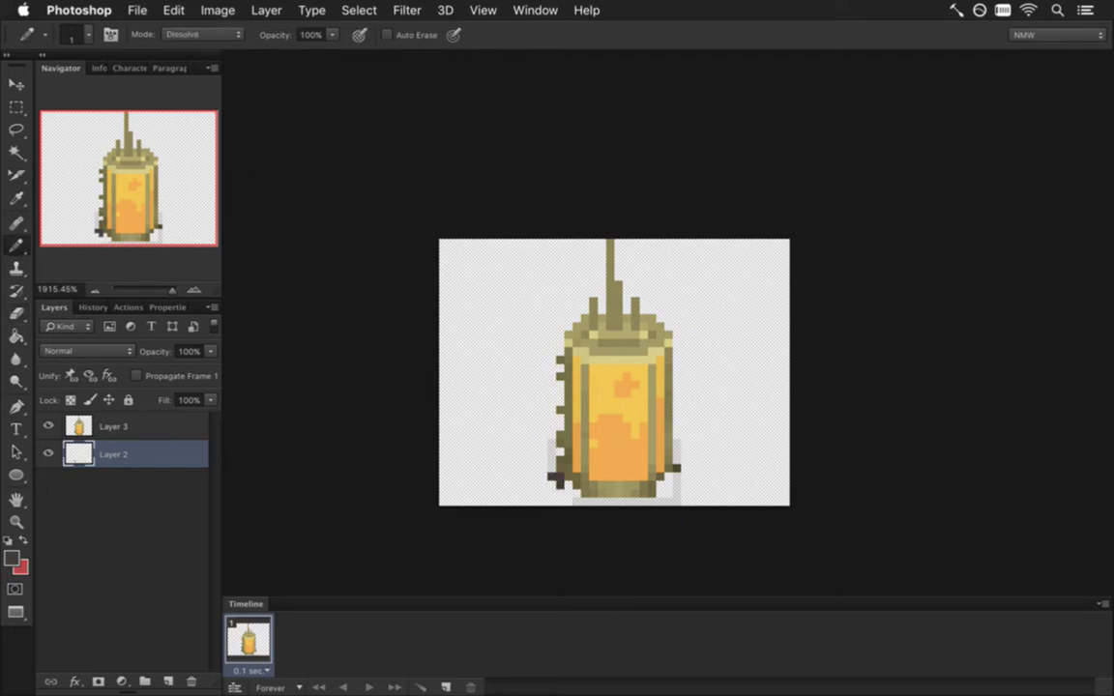
mouse_move(564, 503)
left_mouse_down()
mouse_move(577, 517)
mouse_move(653, 515)
mouse_move(643, 517)
left_mouse_up()
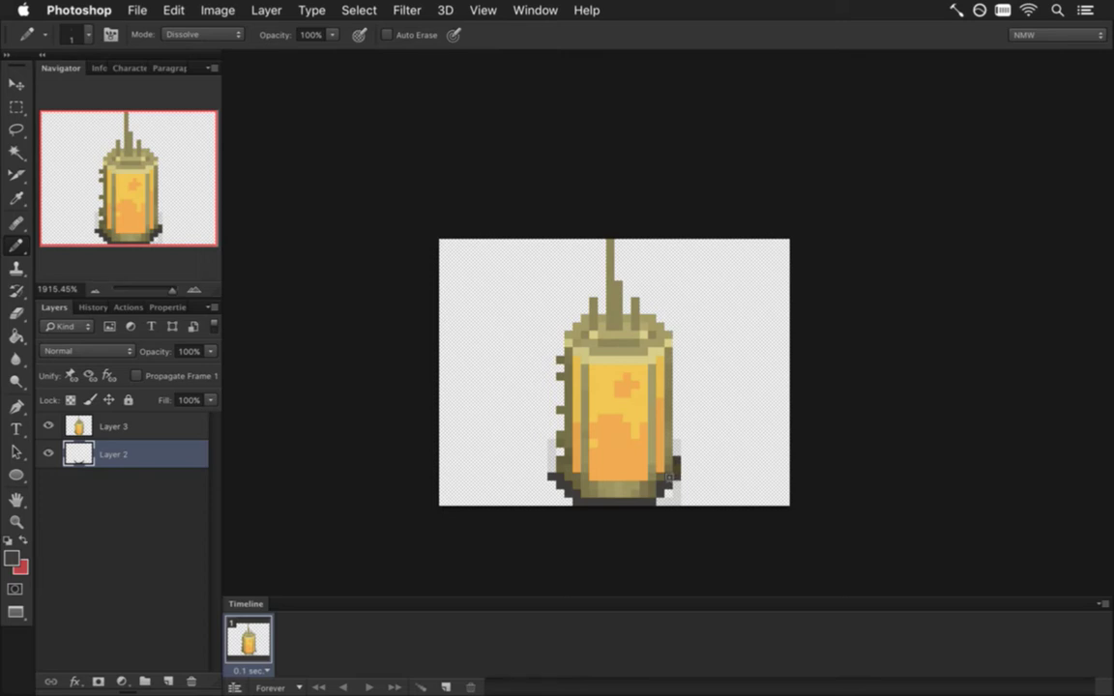
left_click(551, 468)
left_click(551, 460)
Step: Hide the lamp layer and fill the oval outline on Layer 2 with the same dark grey
left_click(49, 426)
key("g")
left_click(631, 454)
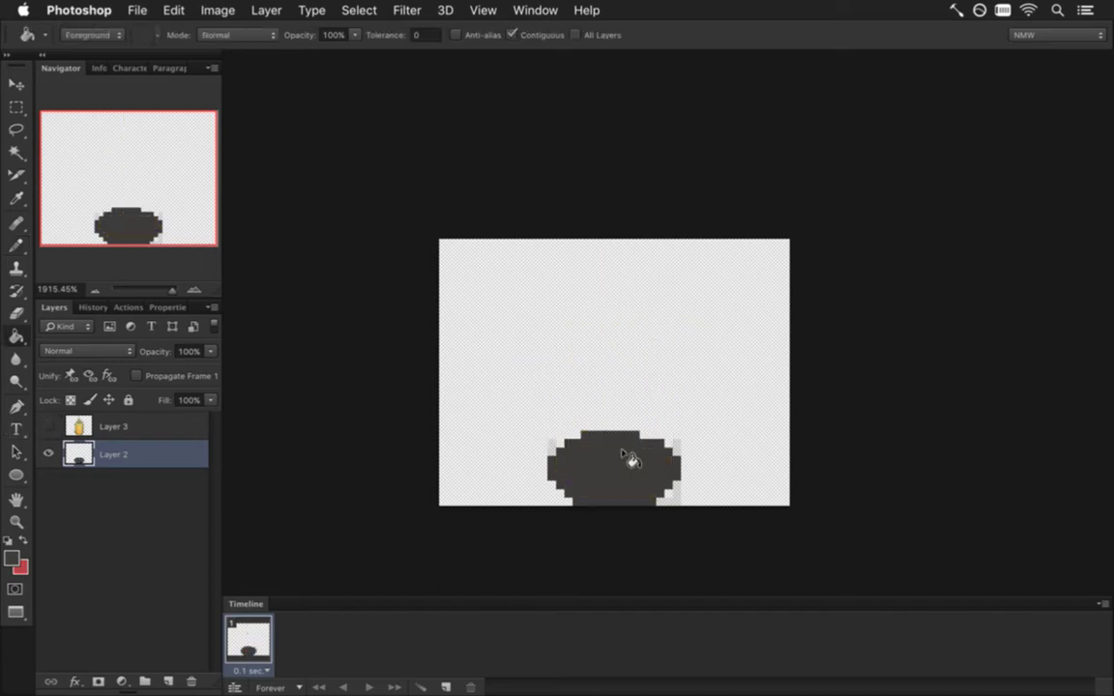
Step: Erase the remaining light-grey pixels of the old shadow on both sides of the dark oval
key("e")
left_click_drag(551, 452, 551, 443)
left_click(676, 442)
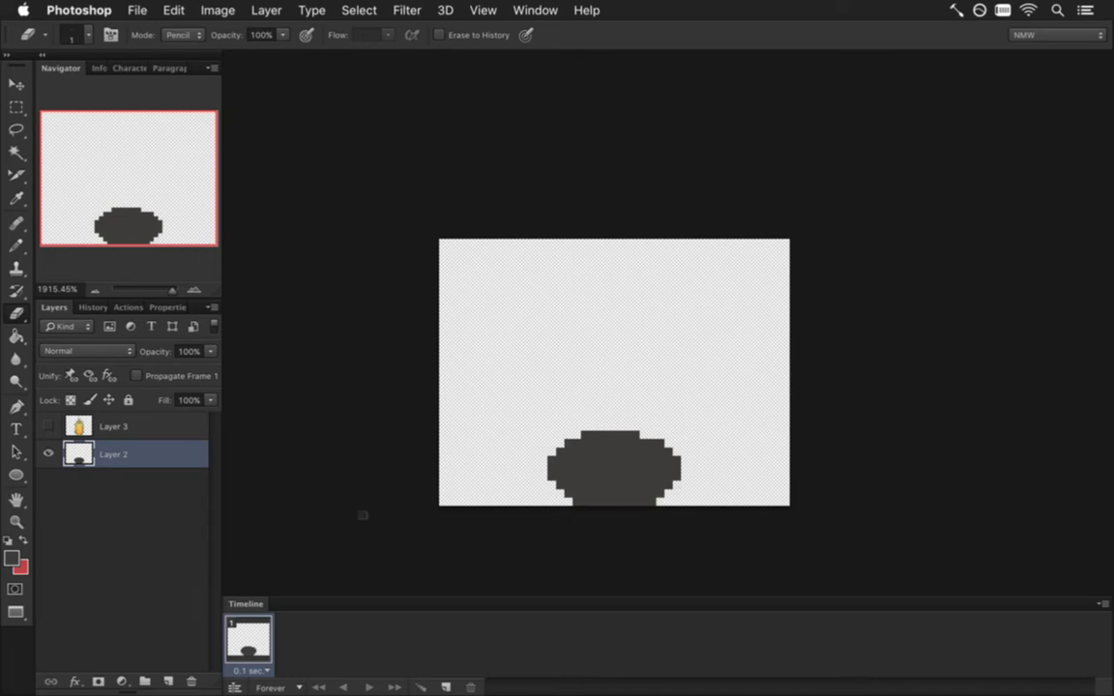
Step: Show the lamp on Layer 3 again and save the file with the shadow on Layer 2 at 20% opacity
left_click(49, 425)
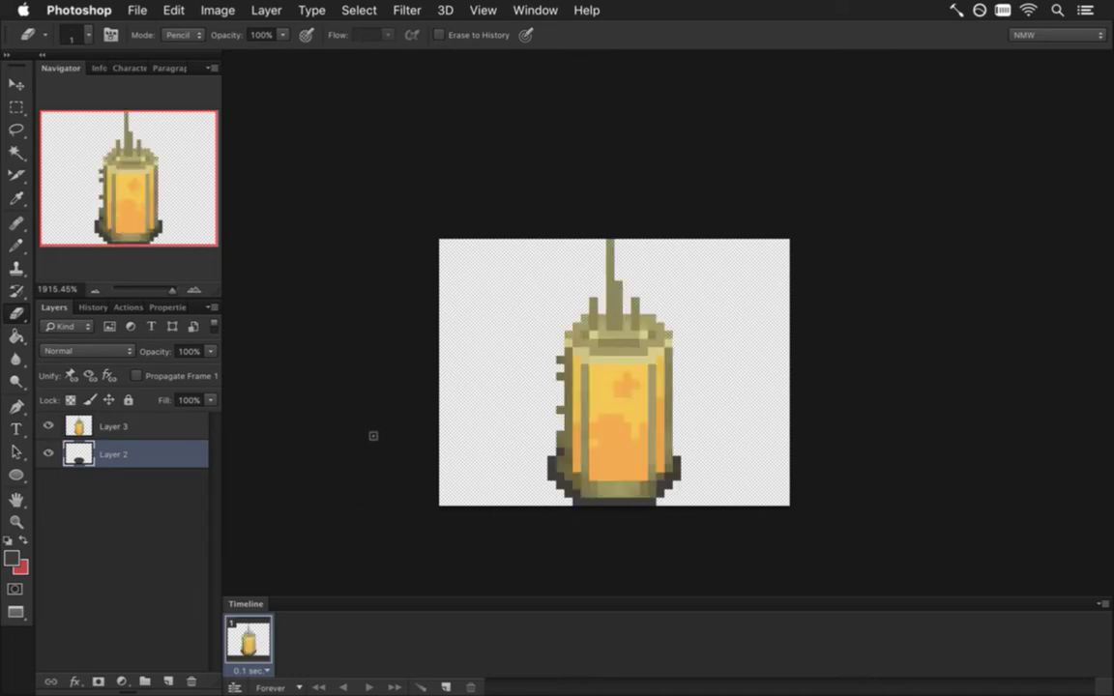
left_click(49, 425)
left_click(49, 426)
key("m")
key("2")
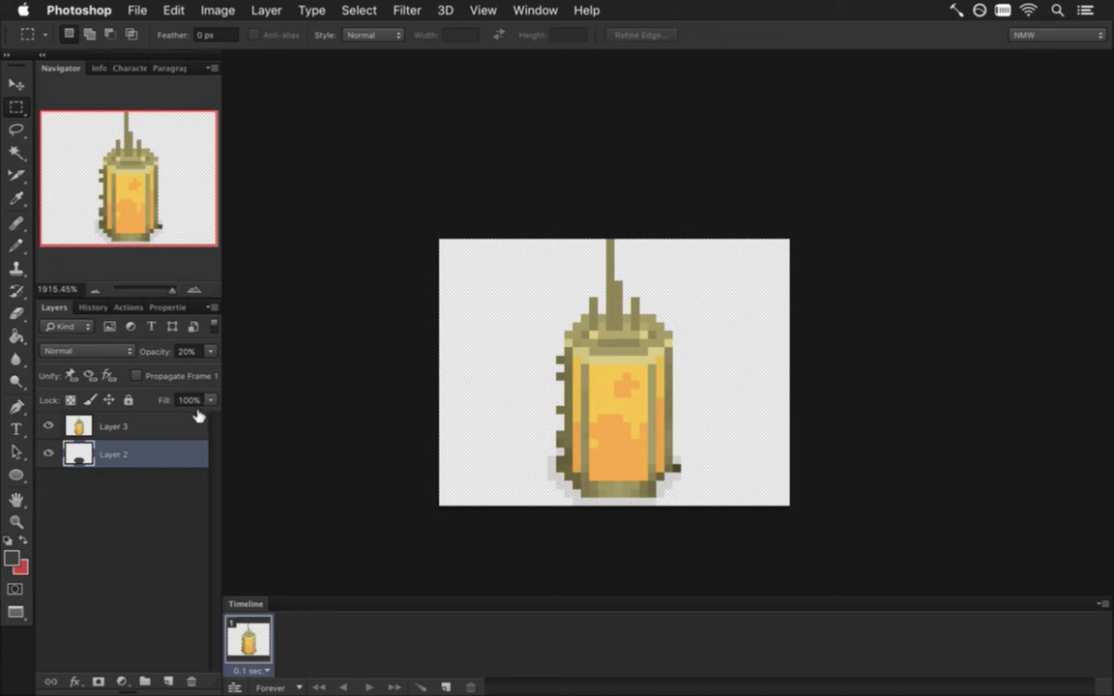
key("super+s")
Step: Select the narrow strip along the lamp's left edge, undoing the accidental shift of the shadow on Layer 2
key("i")
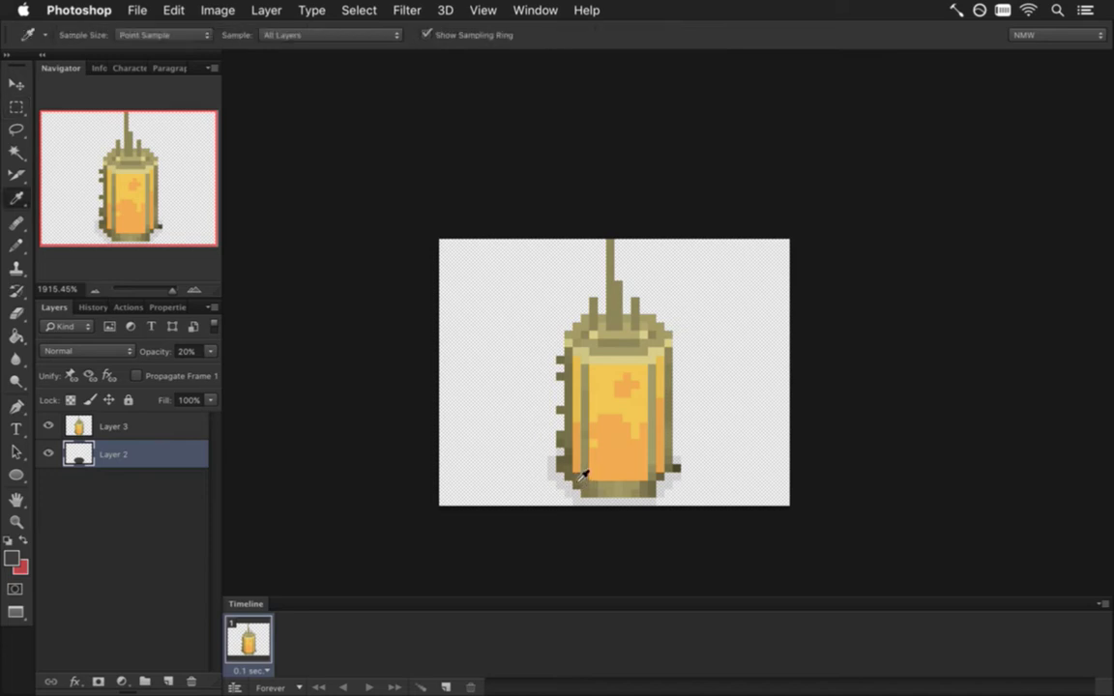
key("m")
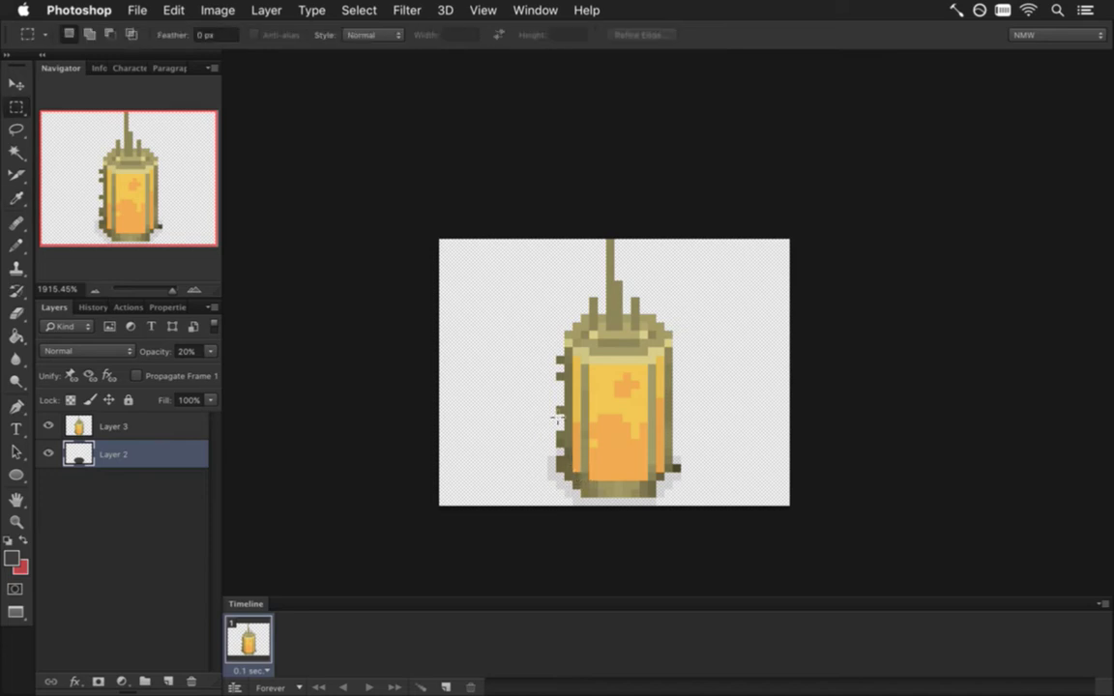
left_click_drag(547, 348, 570, 454)
key("v")
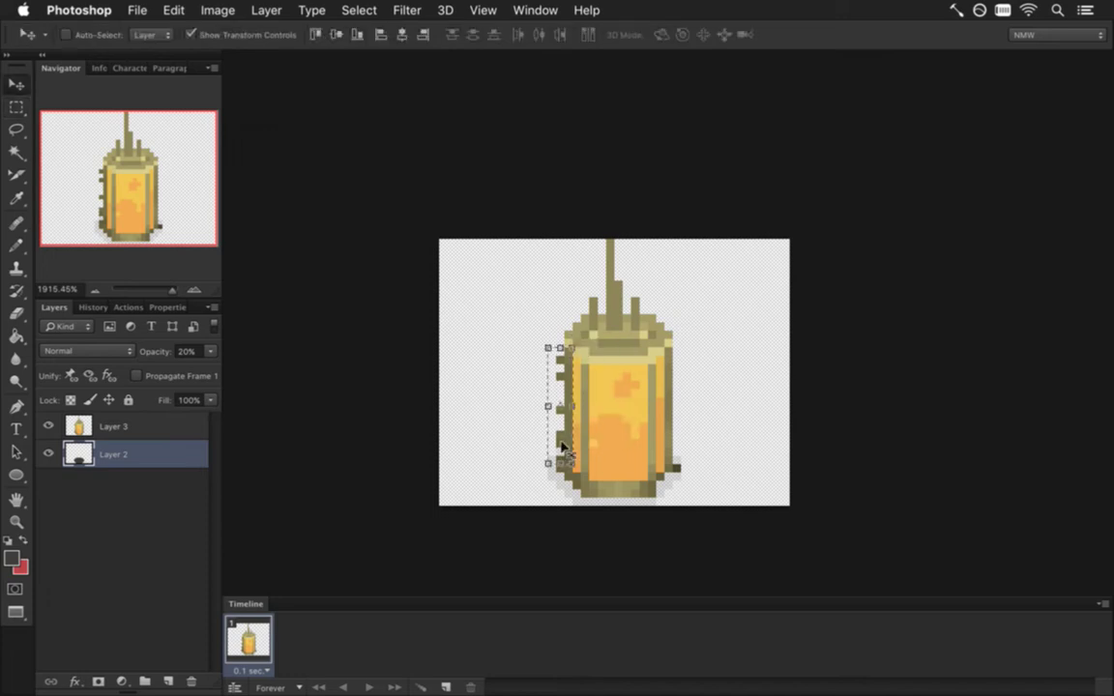
key("m")
left_click(519, 370)
left_click(112, 426)
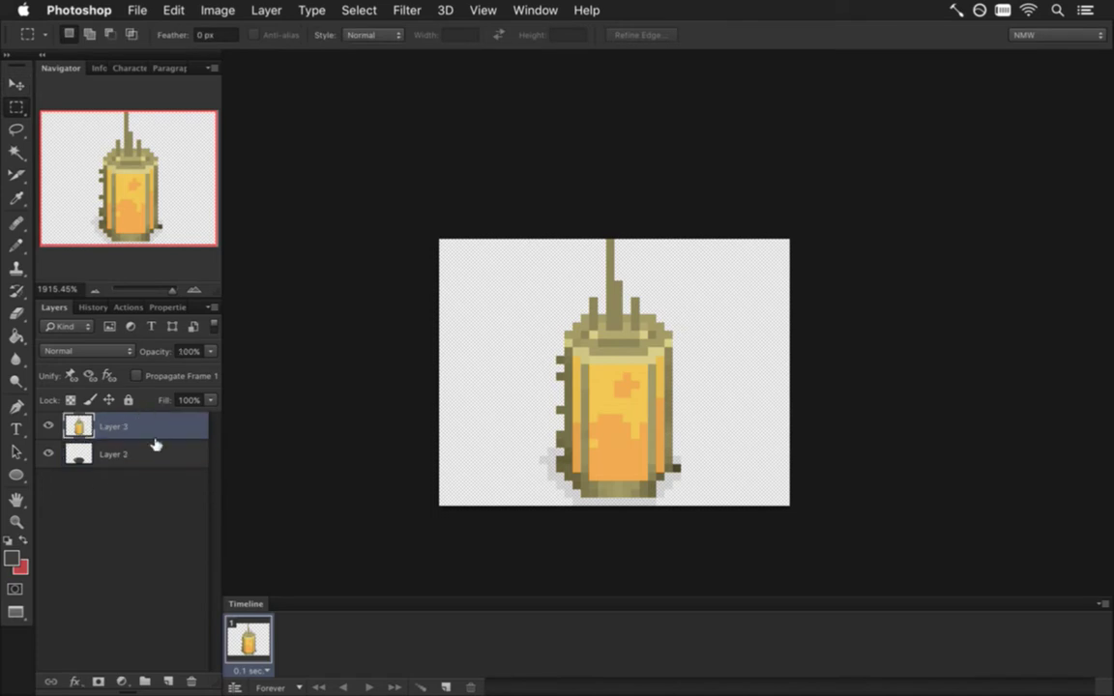
left_click(125, 454)
key("shift+super+d")
key("super+Right")
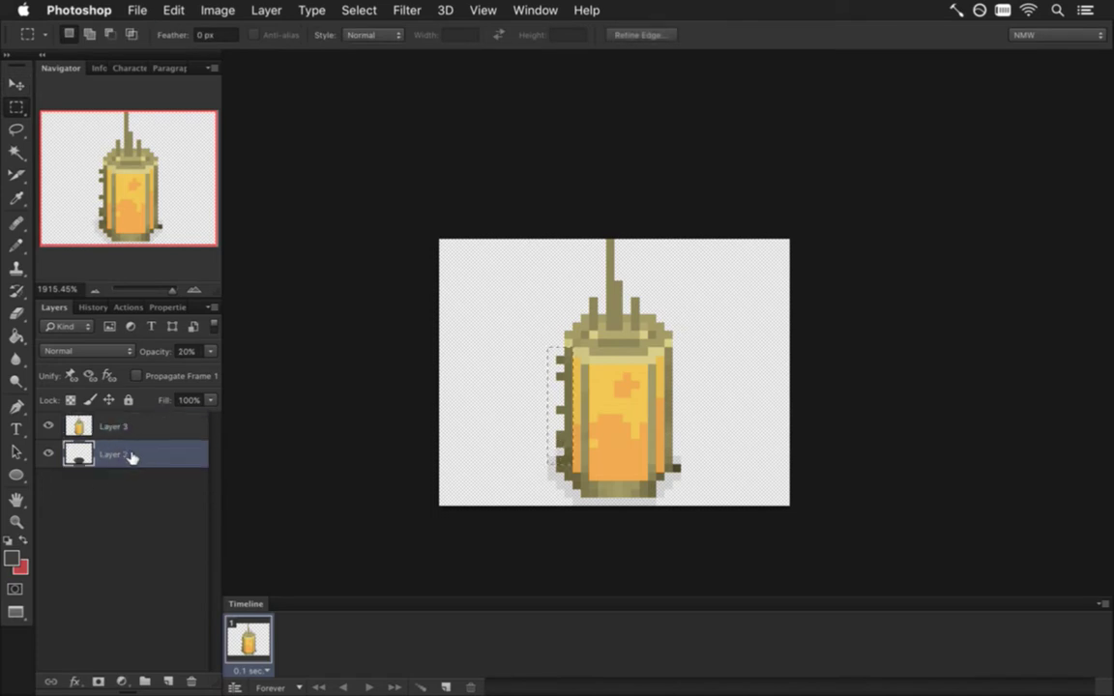
Step: Move the selected left edge of the lamp one pixel to the left on Layer 3 and deselect it
left_click(112, 426)
key("v")
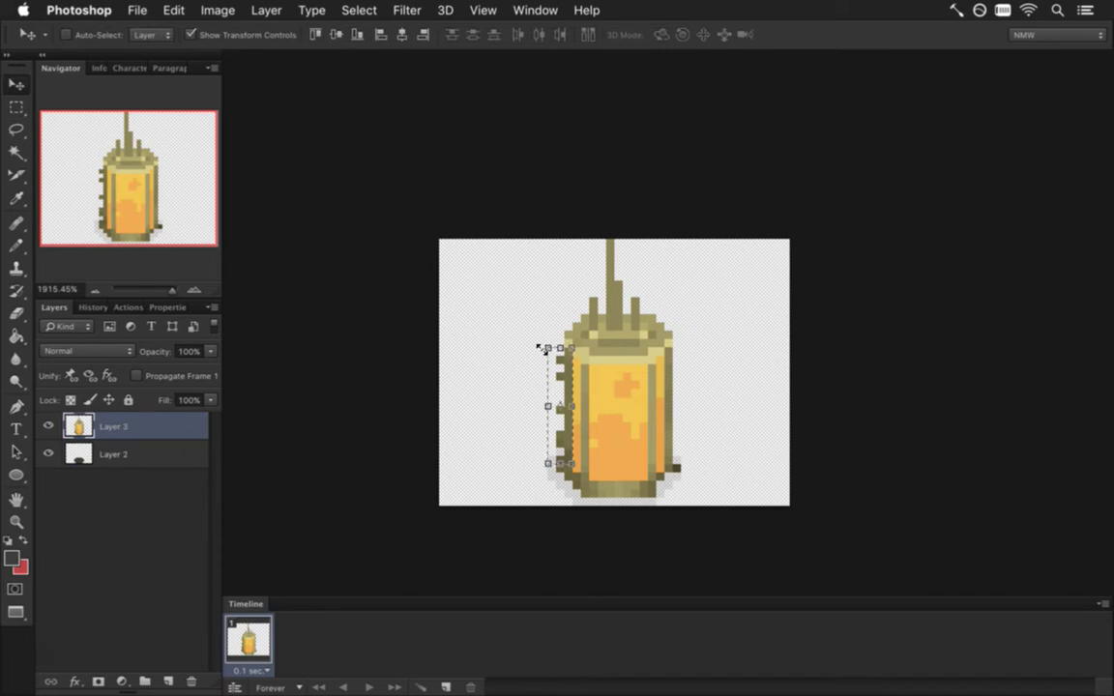
key("Left")
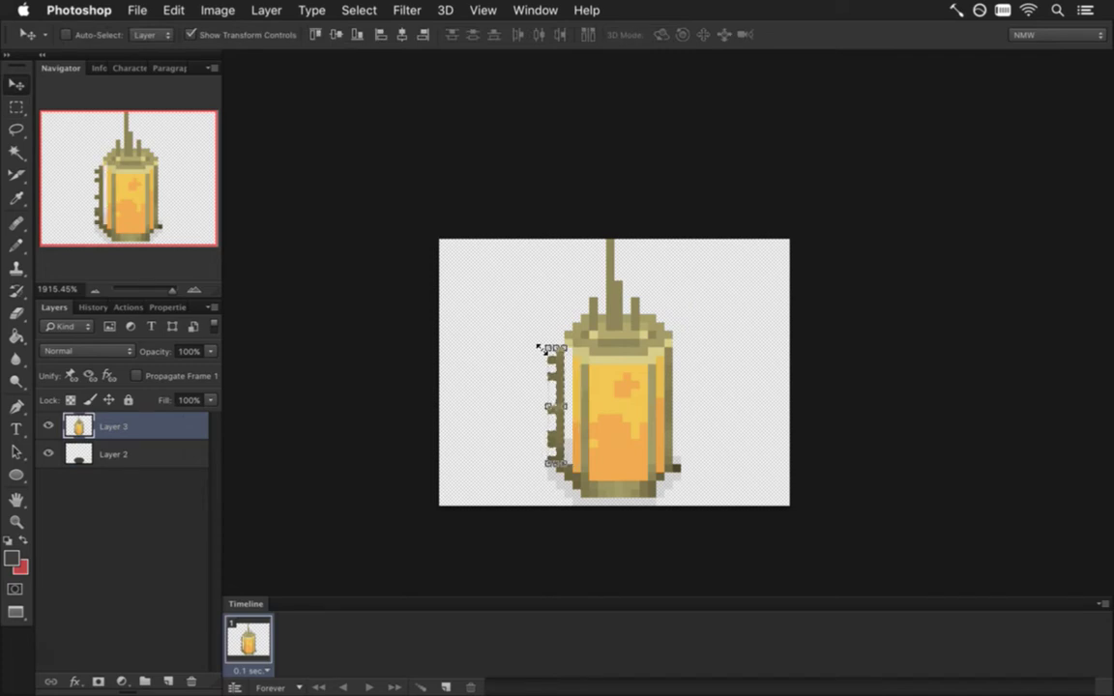
key("m")
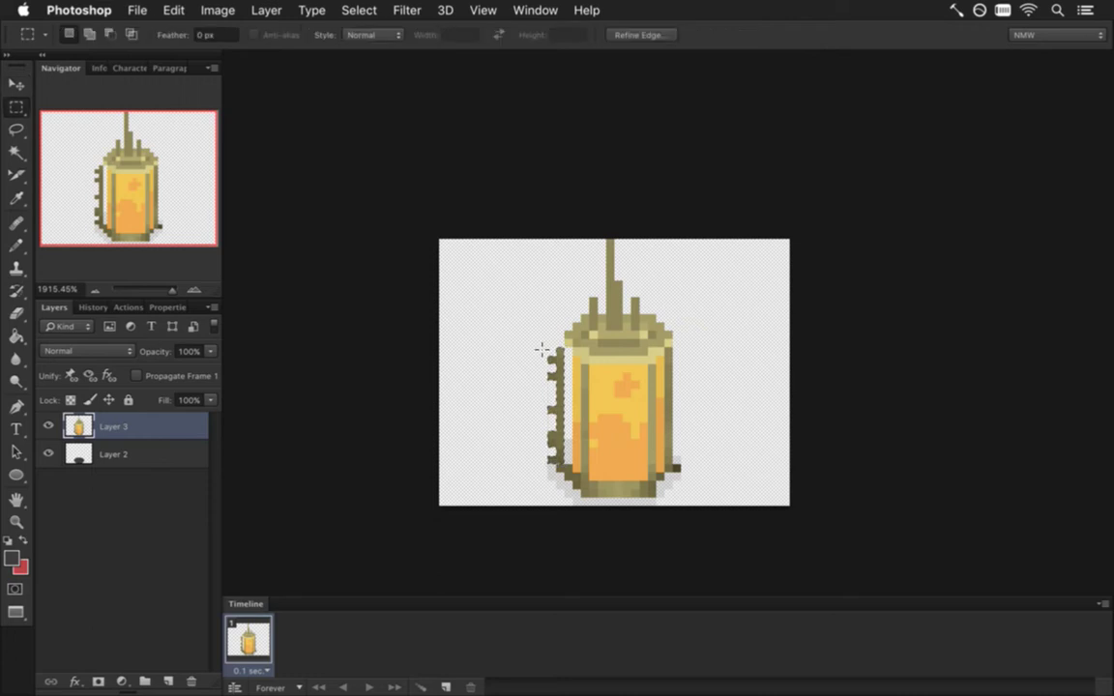
left_click(536, 408)
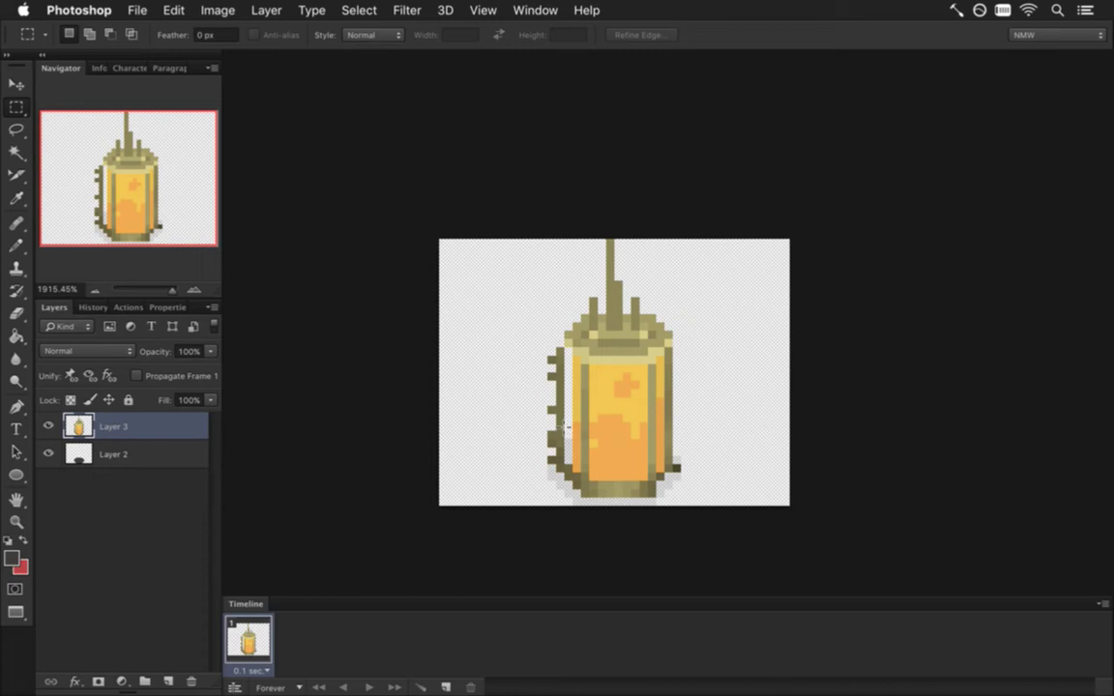
Step: Fill the empty column beside the lamp's left edge with sampled glass colours, orange below and yellow above
key("i")
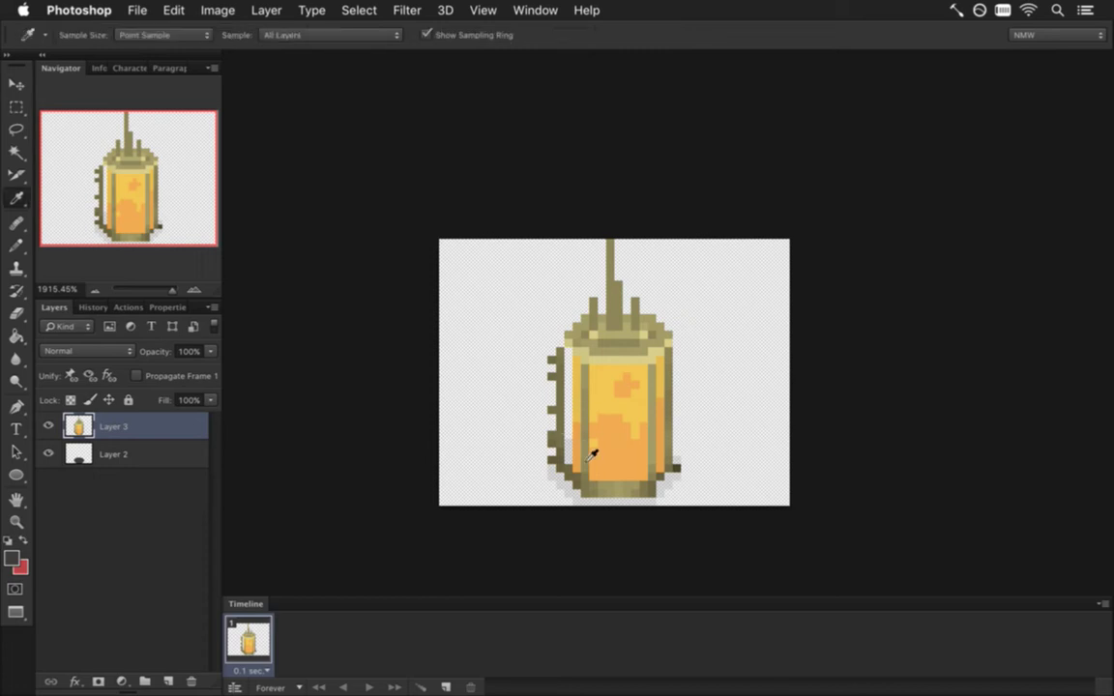
left_click(580, 454)
key("b")
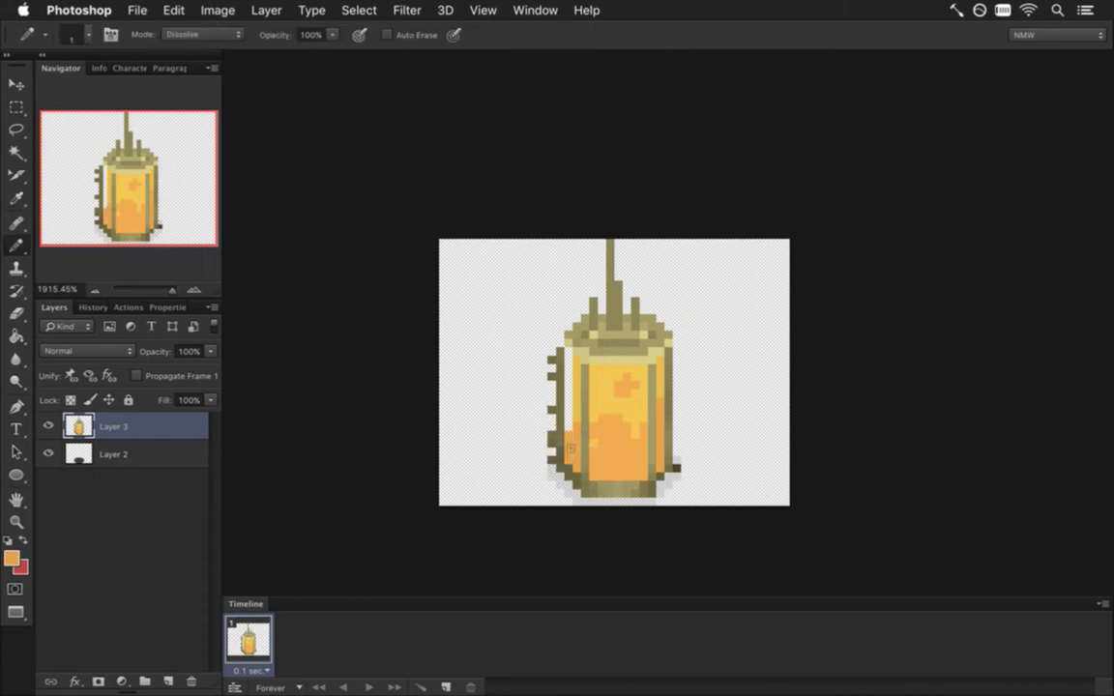
left_click(570, 441, "alt")
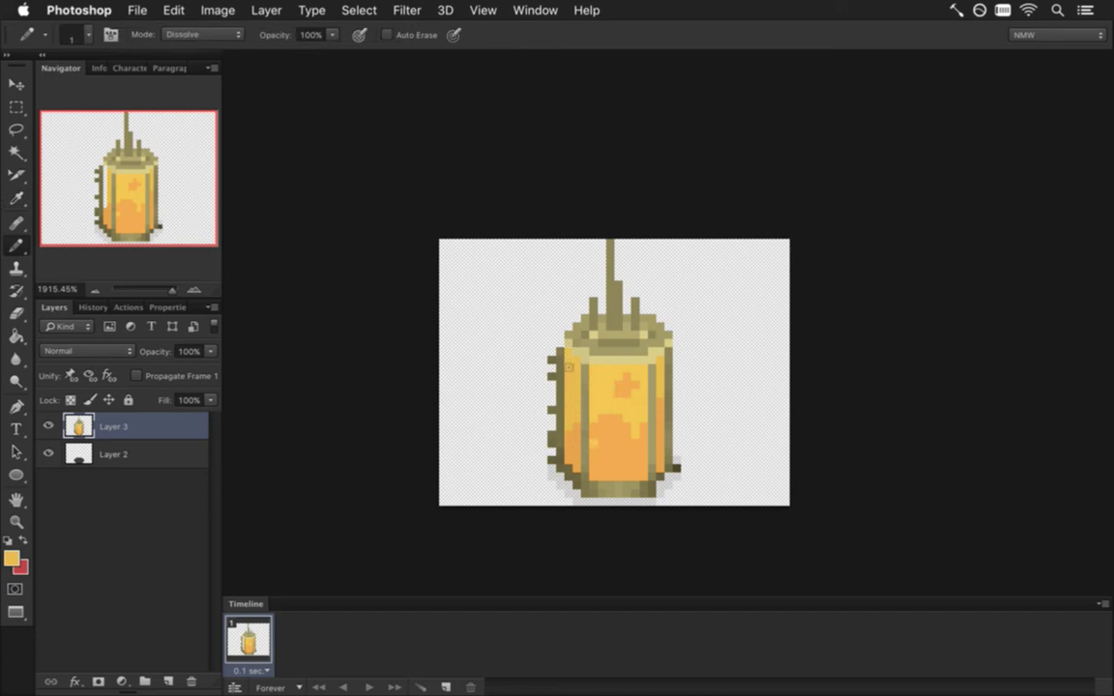
Step: Select the left corner of the lamp's cap and move it one pixel to the left
key("i")
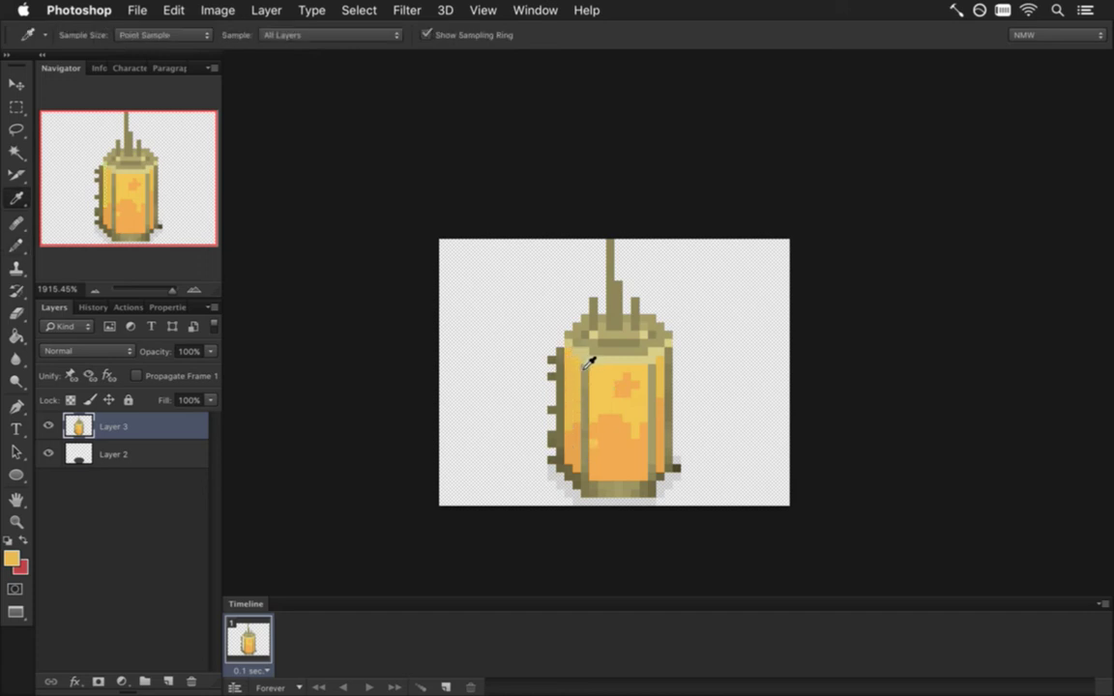
key("m")
mouse_move(563, 310)
left_mouse_down()
mouse_move(585, 317)
mouse_move(589, 363)
mouse_move(570, 343)
left_mouse_up()
key("v")
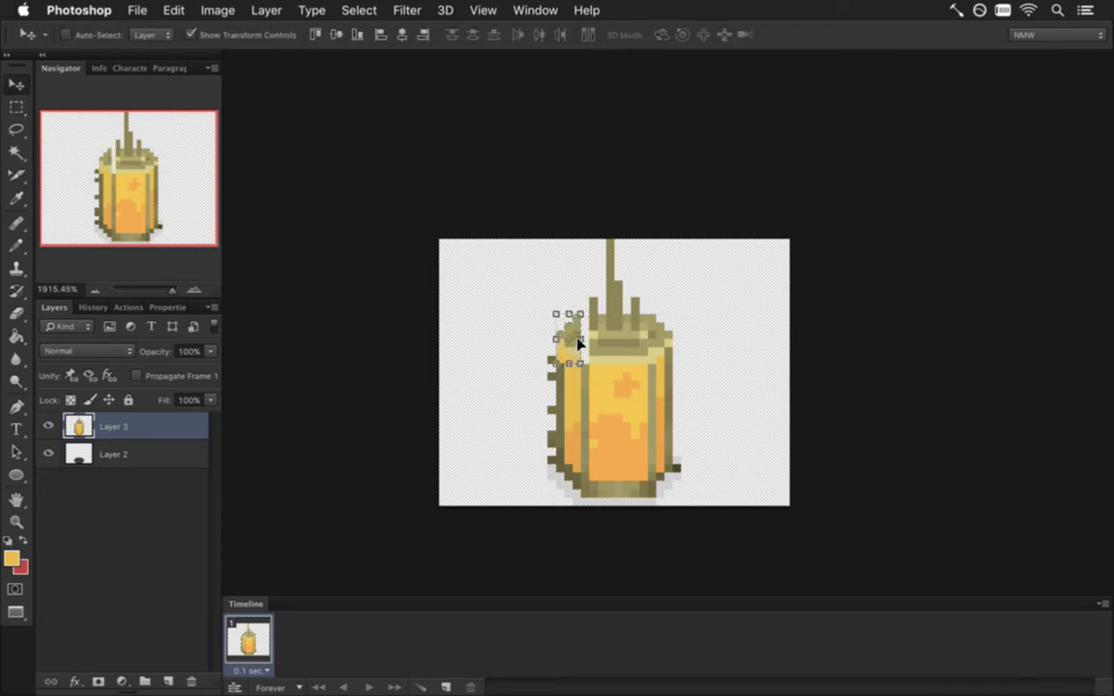
key("m")
Step: Pencil the lower part of the gap in the cap's left side with sampled olive and pale rim colours
key("i")
left_click(556, 363)
key("b")
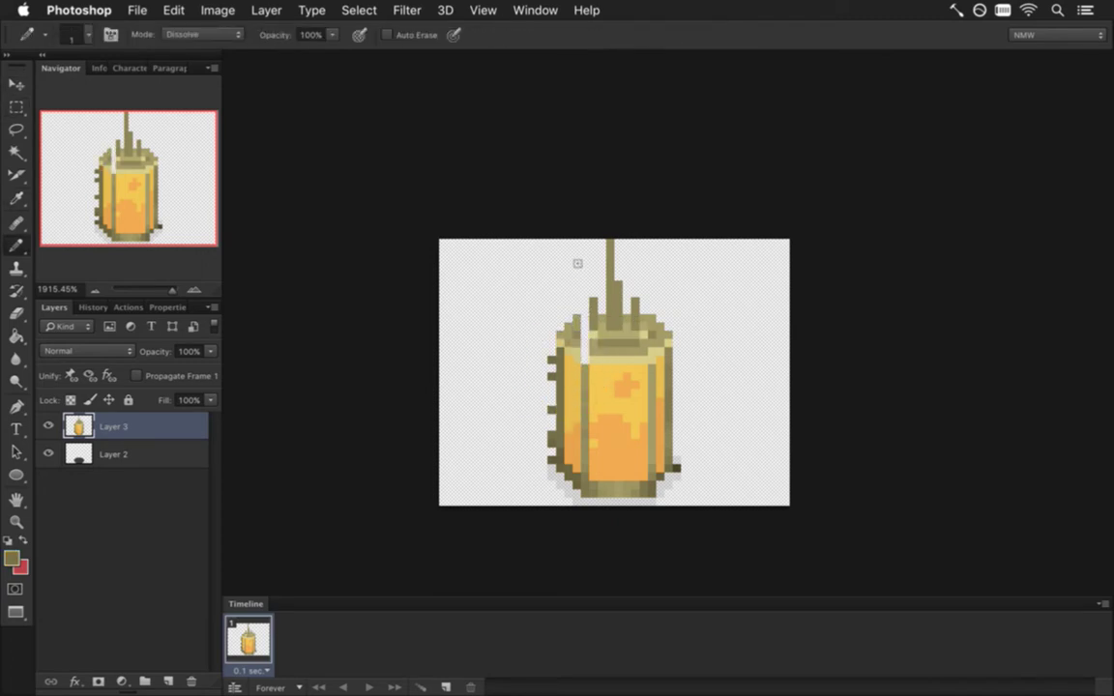
key("i")
left_click(586, 340)
key("b")
key("i")
left_click(593, 362)
key("b")
key("i")
key("b")
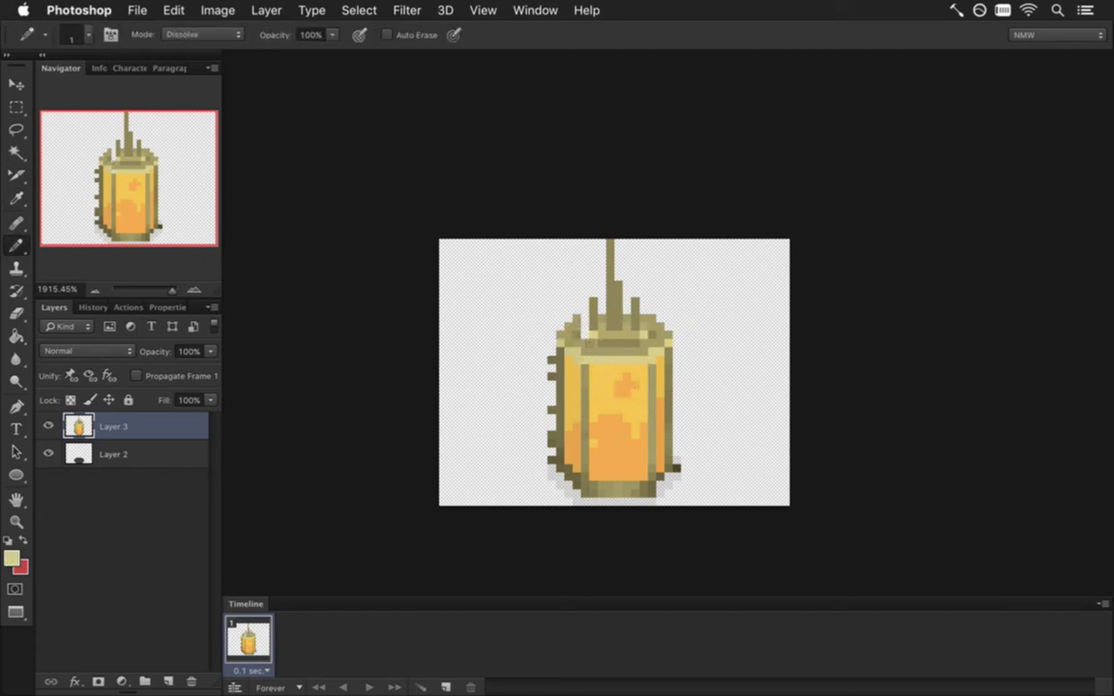
Step: Fill the remaining gap in the cap's left side and retouch its highlight pixels with sampled olive tones
key("i")
left_click(592, 334)
key("b")
key("i")
left_click(592, 334)
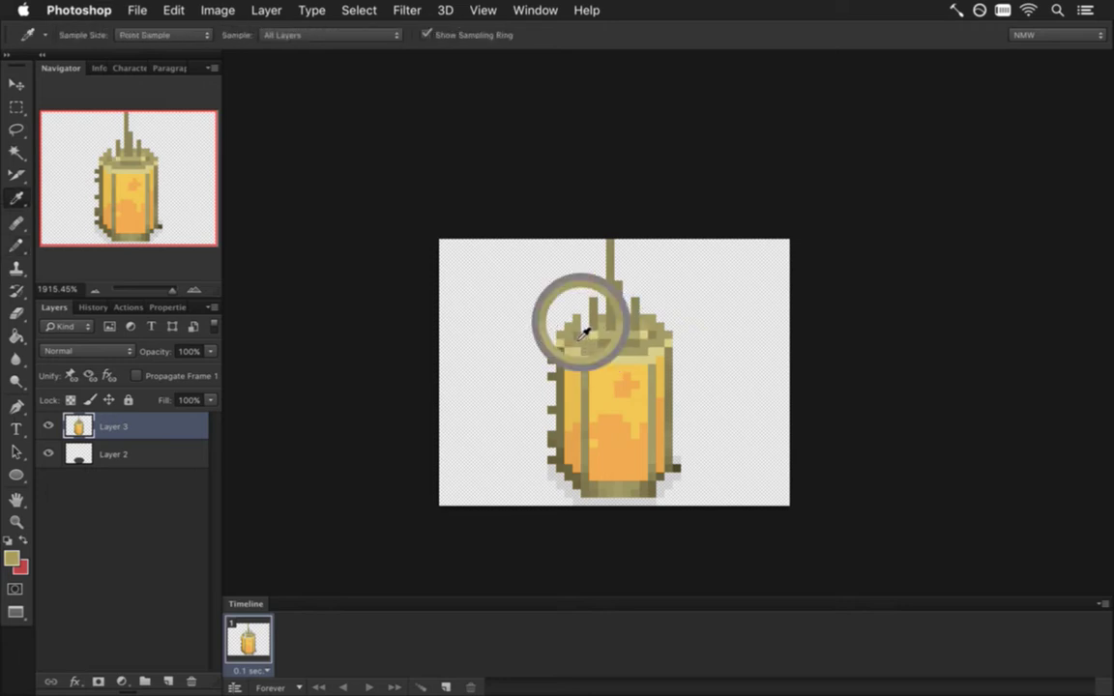
key("b")
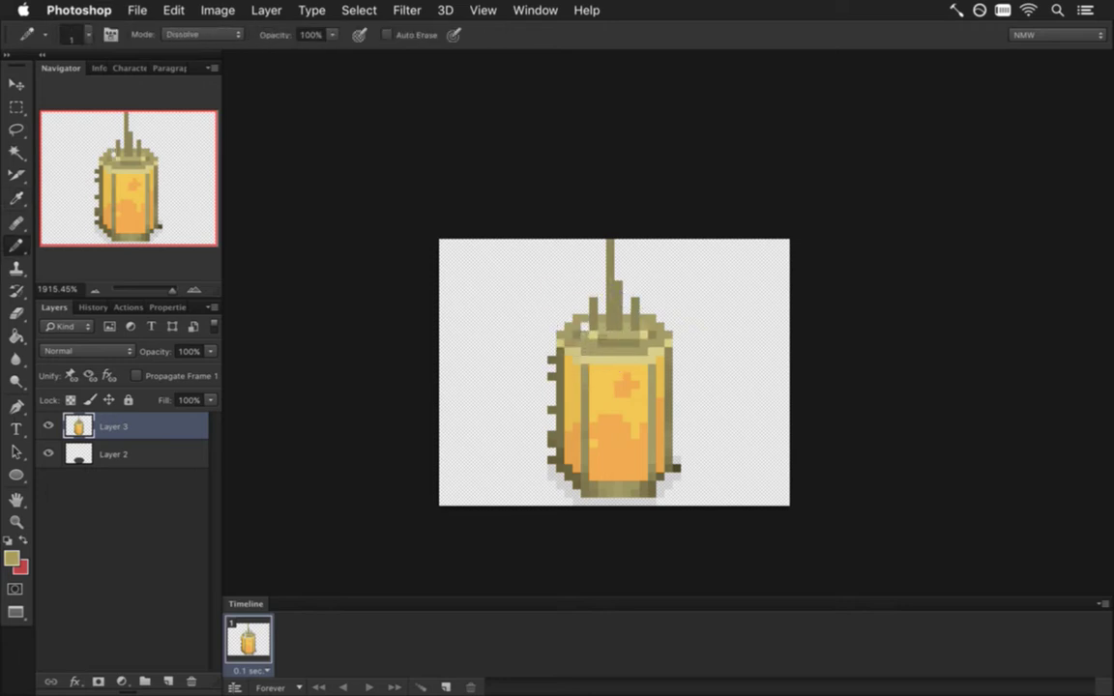
key("i")
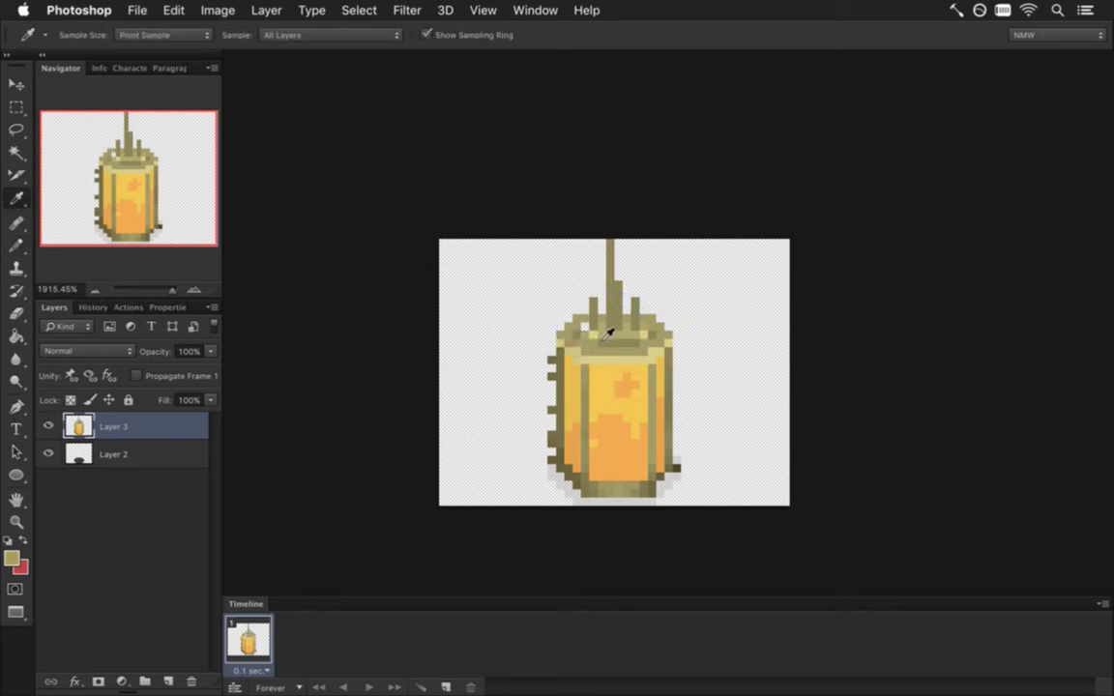
key("b")
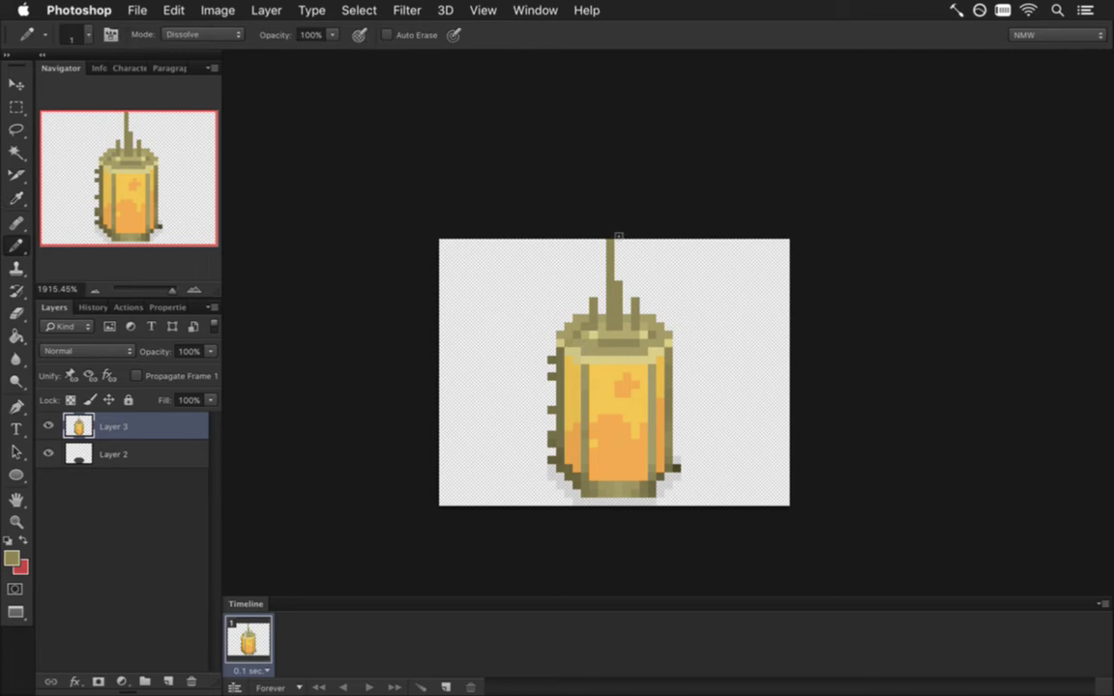
key("i")
left_click(592, 340)
key("b")
left_click(596, 348, "alt")
Step: Try to shift the lamp's right edge together with the cap corner one pixel to the right, and undo it
key("m")
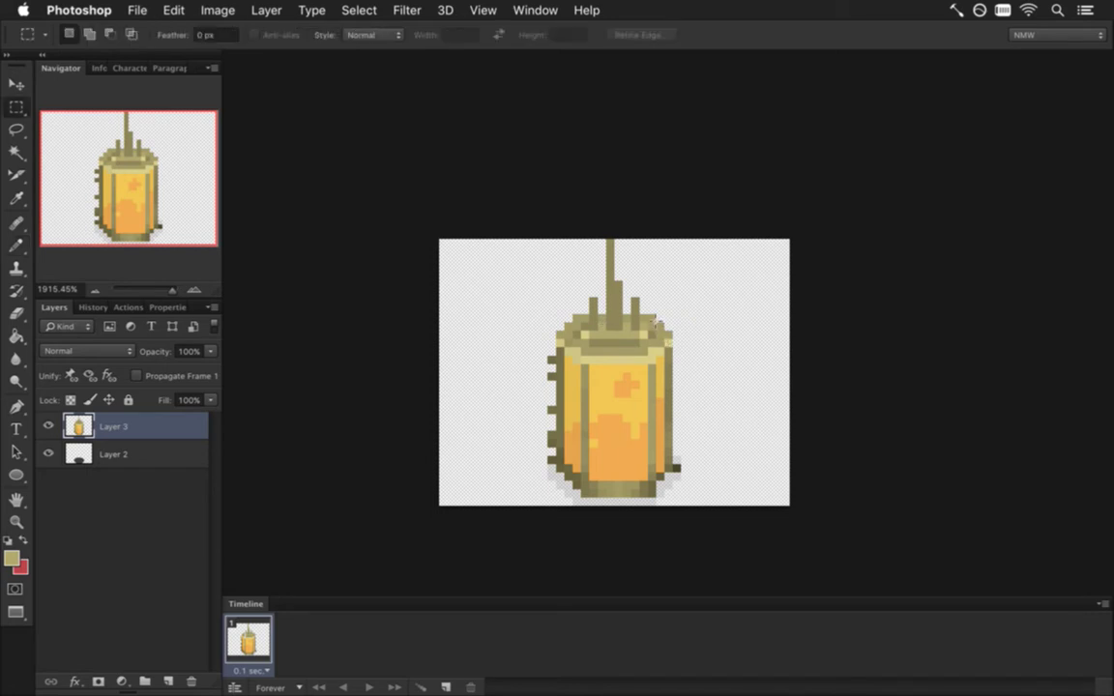
left_click_drag(647, 288, 692, 453)
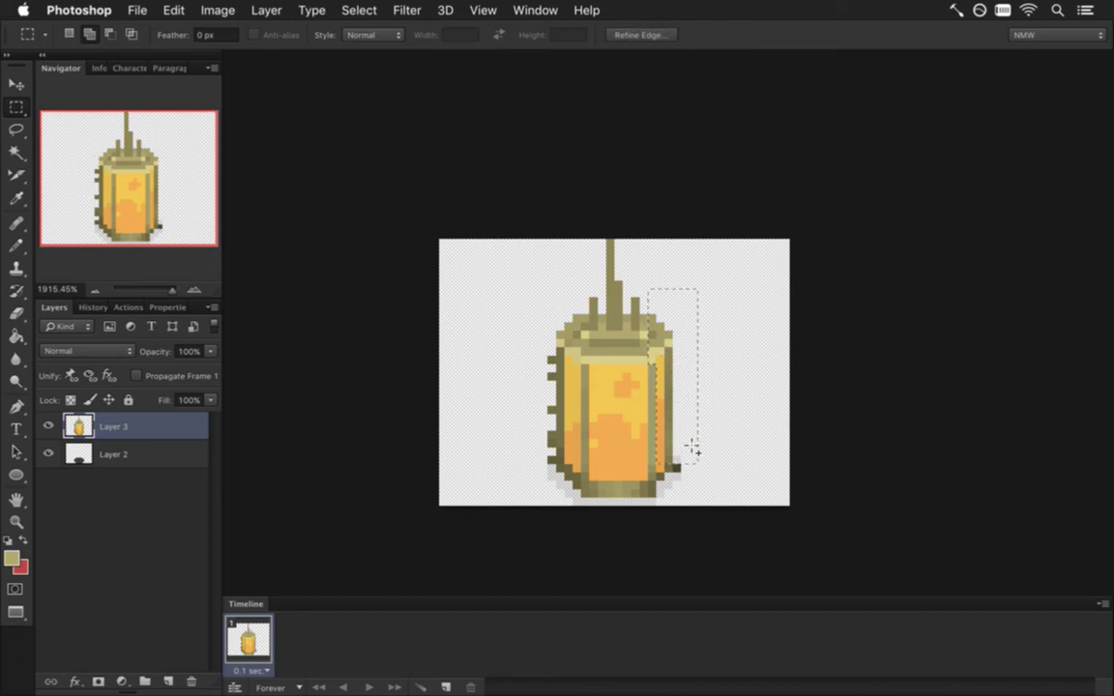
key("v")
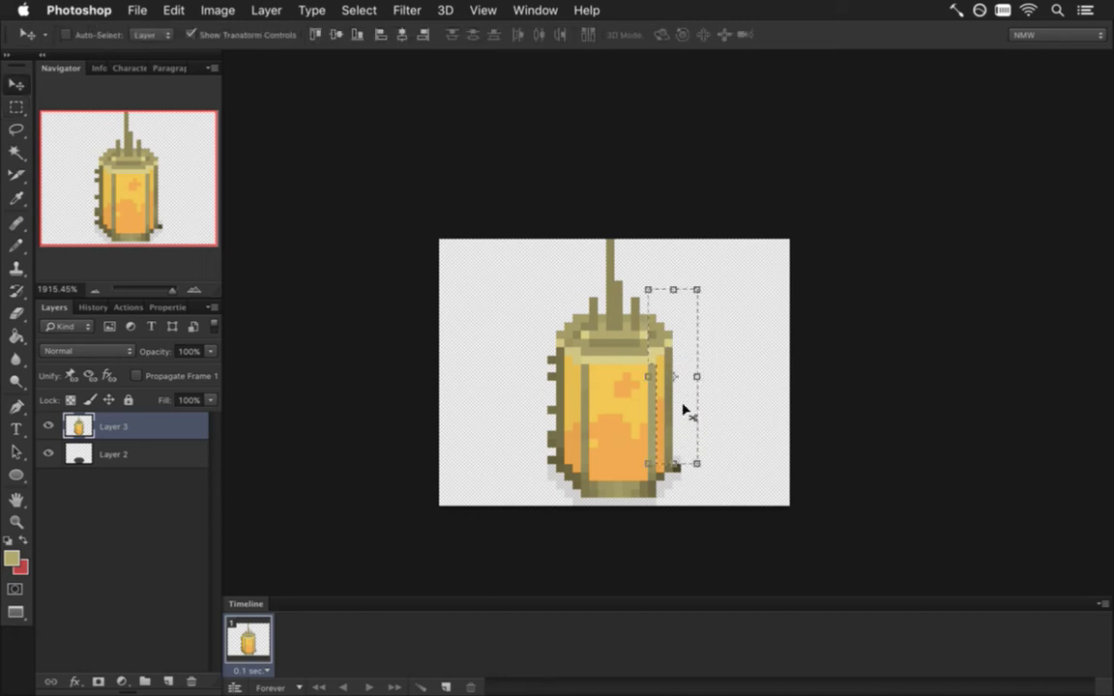
key("Right")
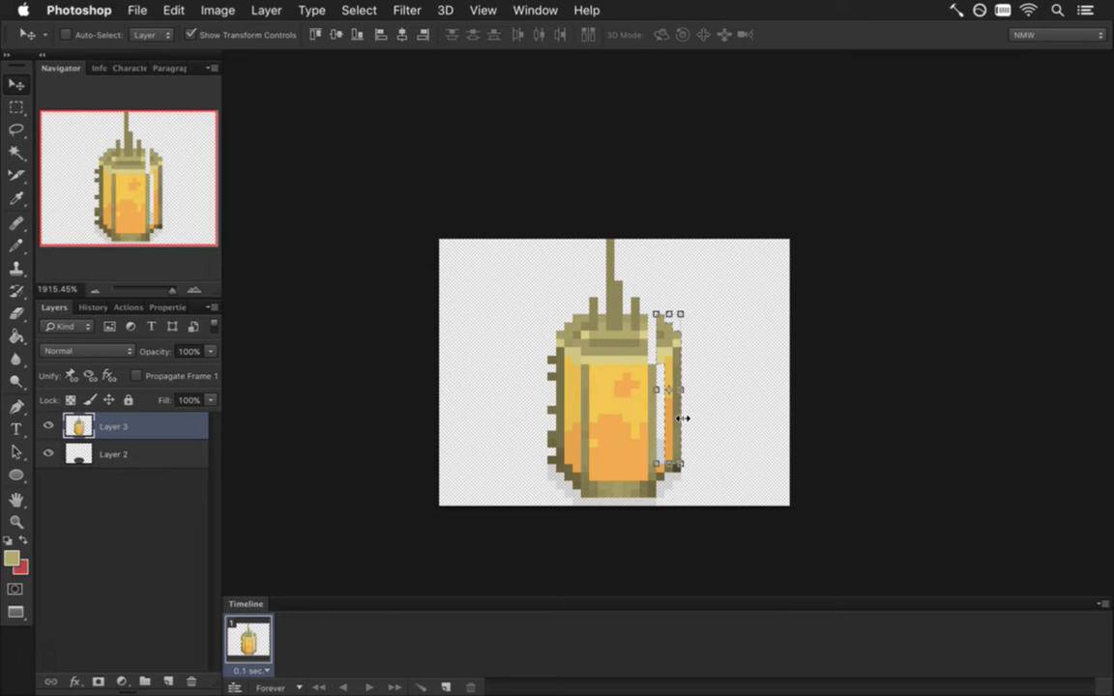
key("Left")
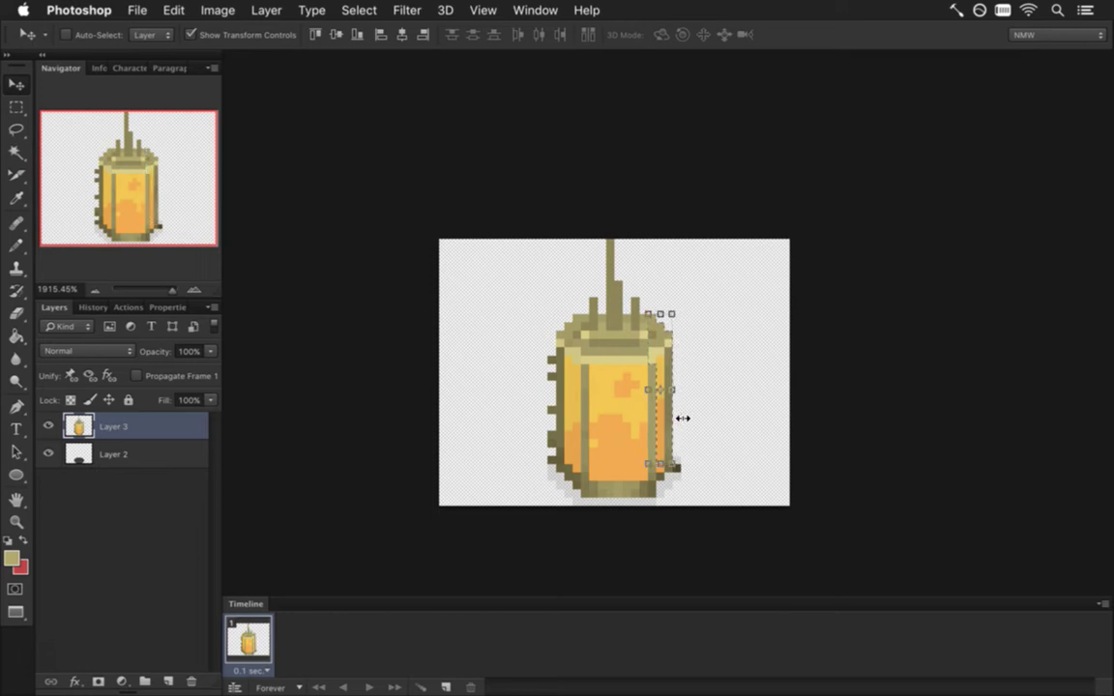
key("Right")
key("super+z")
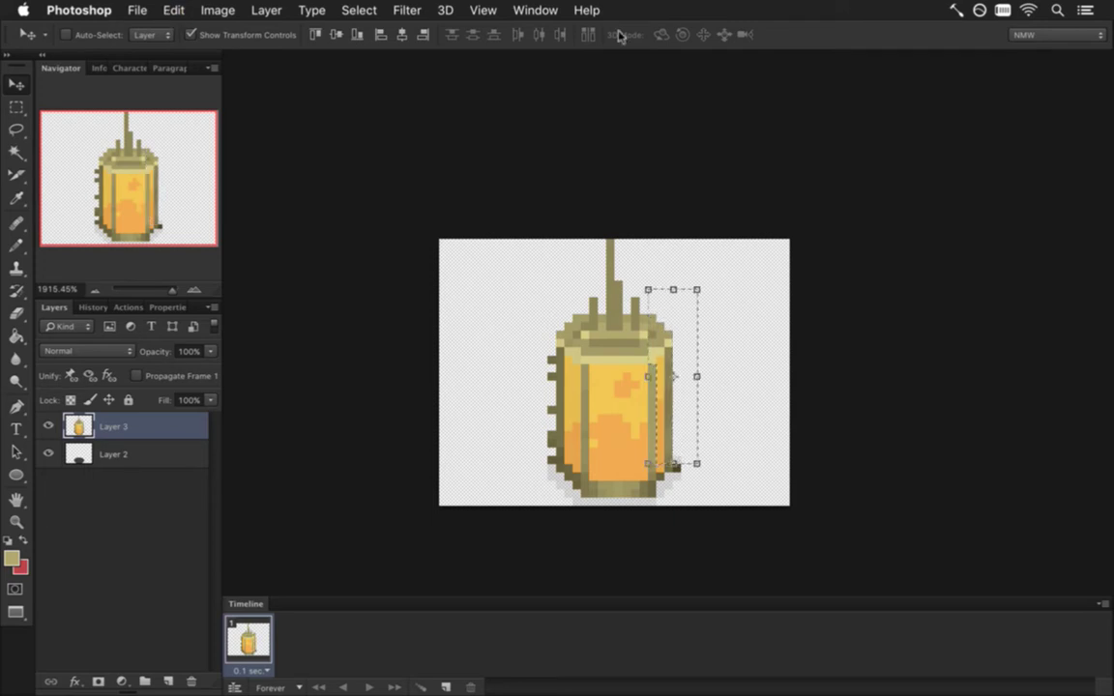
key("m")
left_click(718, 330)
Step: Select the right corner of the lamp's cap, move it one pixel to the right and deselect it
left_click_drag(646, 297, 689, 363)
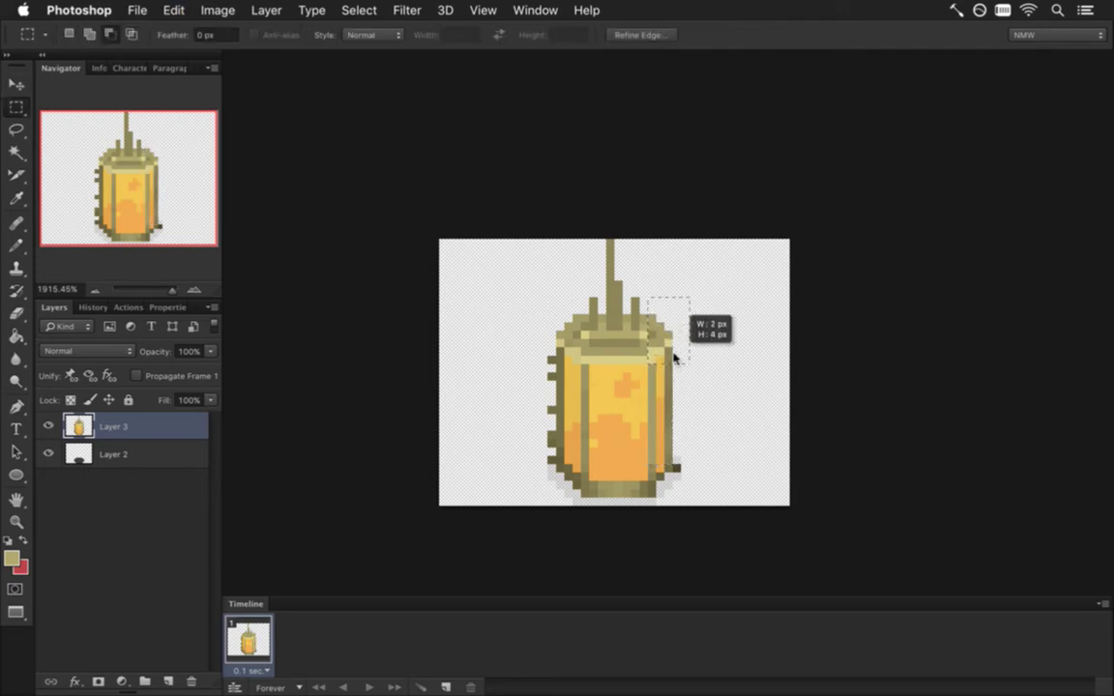
key("v")
key("Right")
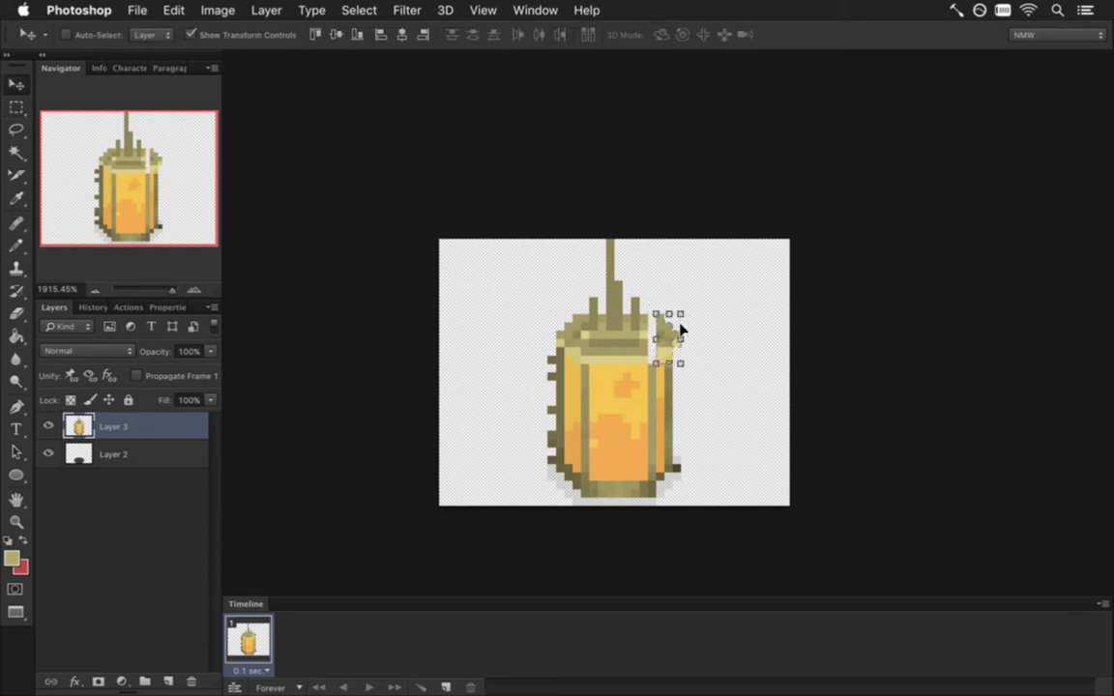
key("m")
key("super+d")
Step: Fill the gap in the cap's right side with pale rim and olive colours sampled from the lamp
key("i")
left_click(672, 377)
key("b")
left_click(661, 372, "alt")
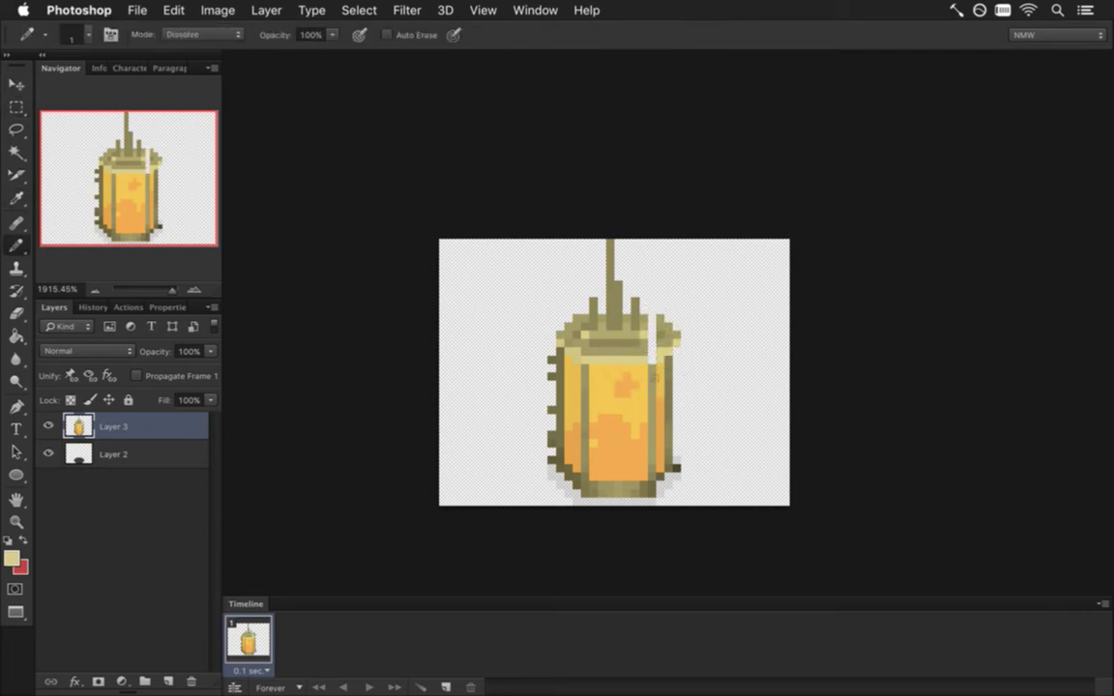
left_click(652, 365, "alt")
left_click_drag(652, 319, 652, 329)
left_click(604, 315, "alt")
left_click(651, 343, "alt")
left_click(650, 334)
Step: Retouch the pixels on the right side of the cap's rim with colours sampled from the cap
left_click(638, 350, "alt")
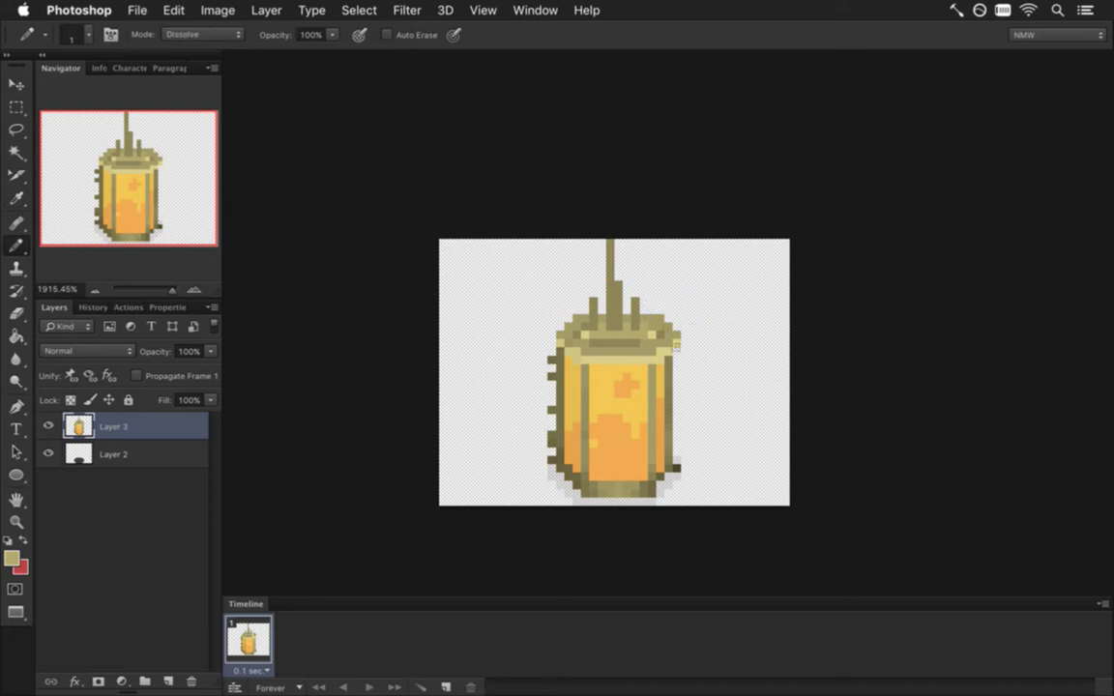
left_click(666, 333, "alt")
left_click(649, 334, "alt")
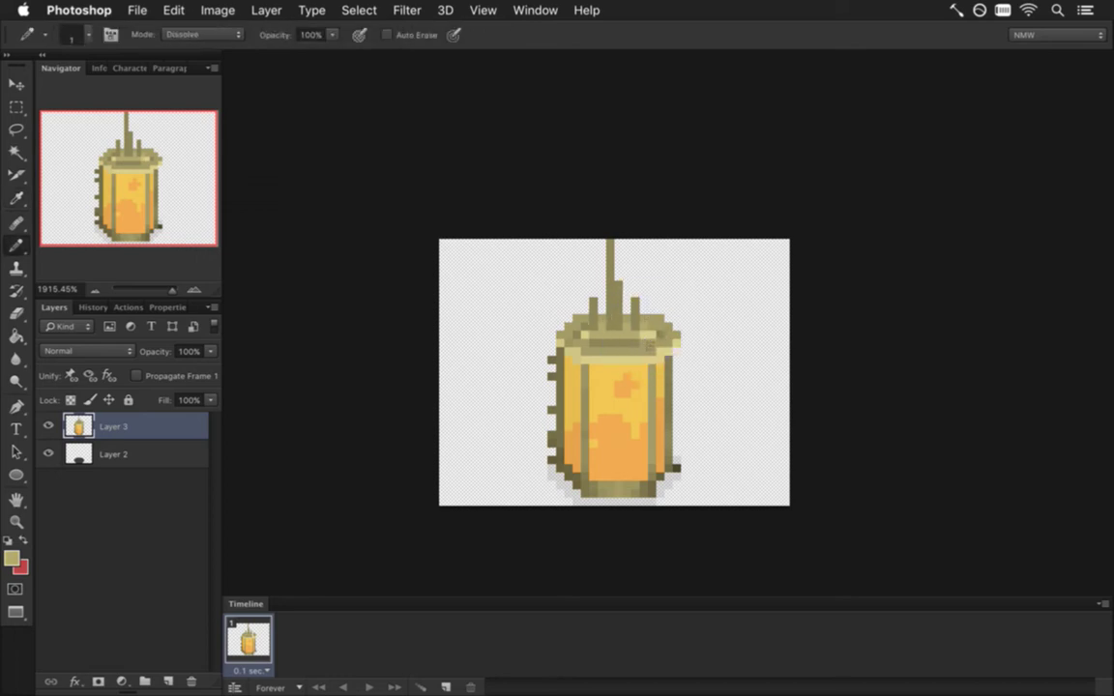
left_click(643, 361, "alt")
Step: Sample the dark shadow colour from Layer 2 for the Pencil and add a new empty layer above Layer 3
key("alt")
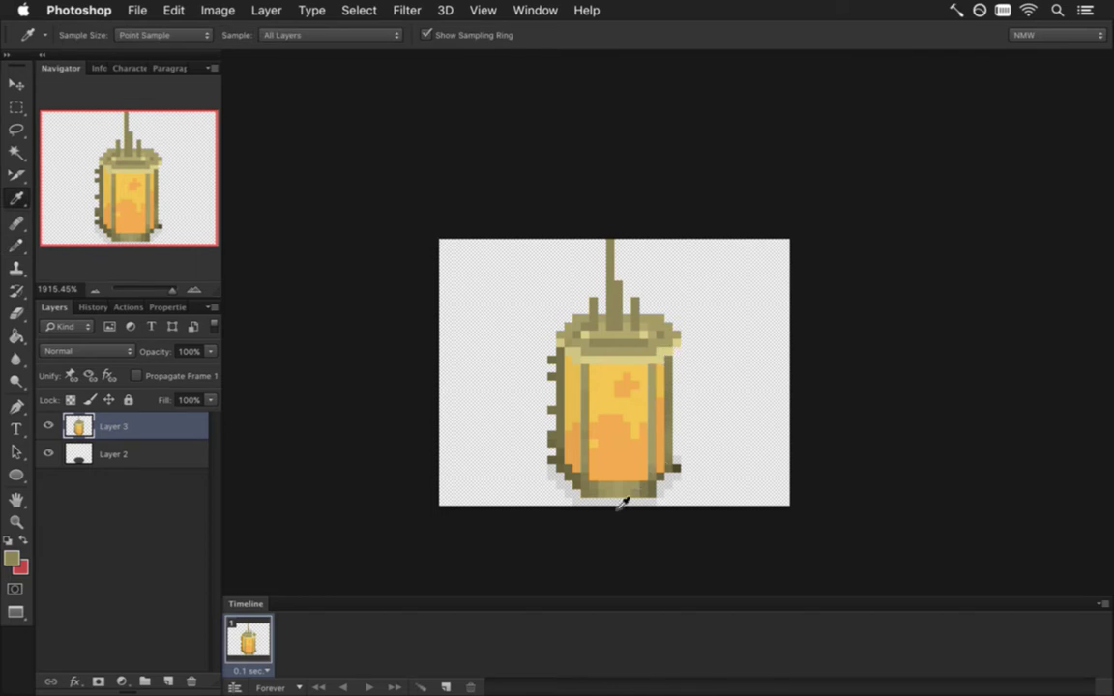
left_click(104, 459)
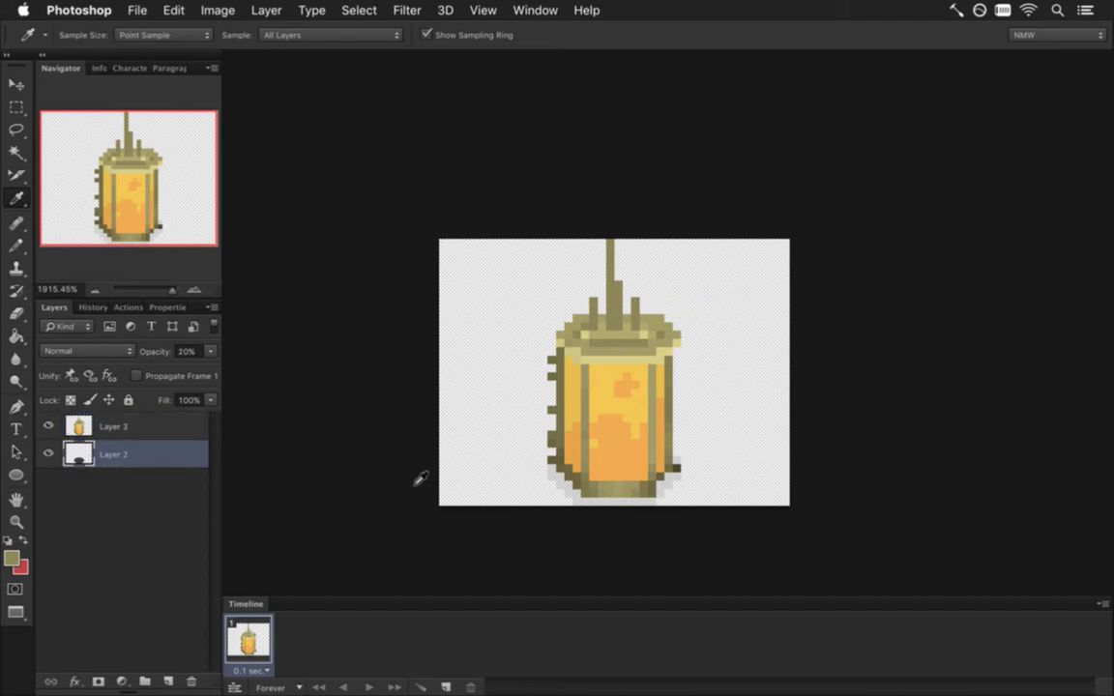
left_click(568, 499)
key("b")
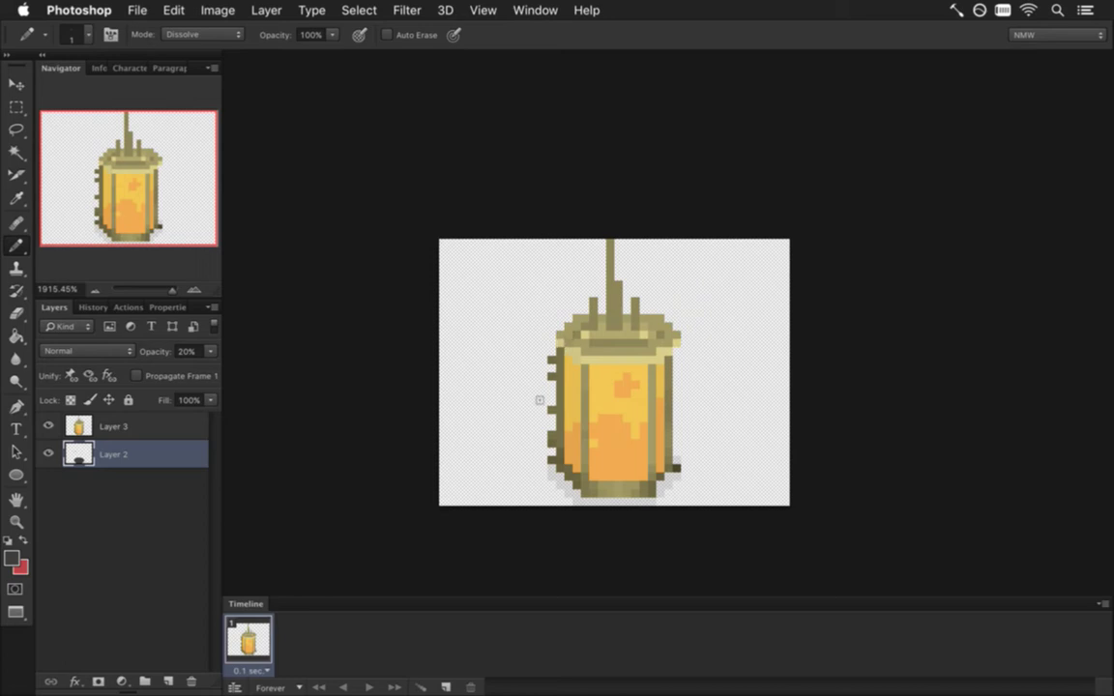
key("alt+]")
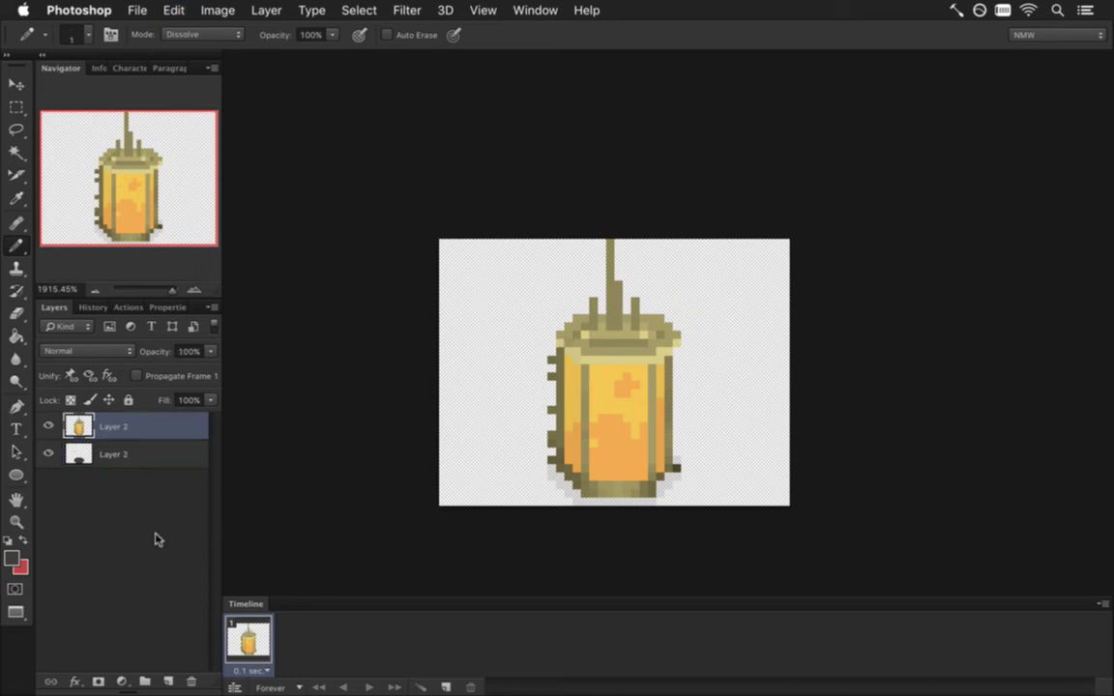
left_click(83, 454)
left_click(84, 426)
left_click(174, 679)
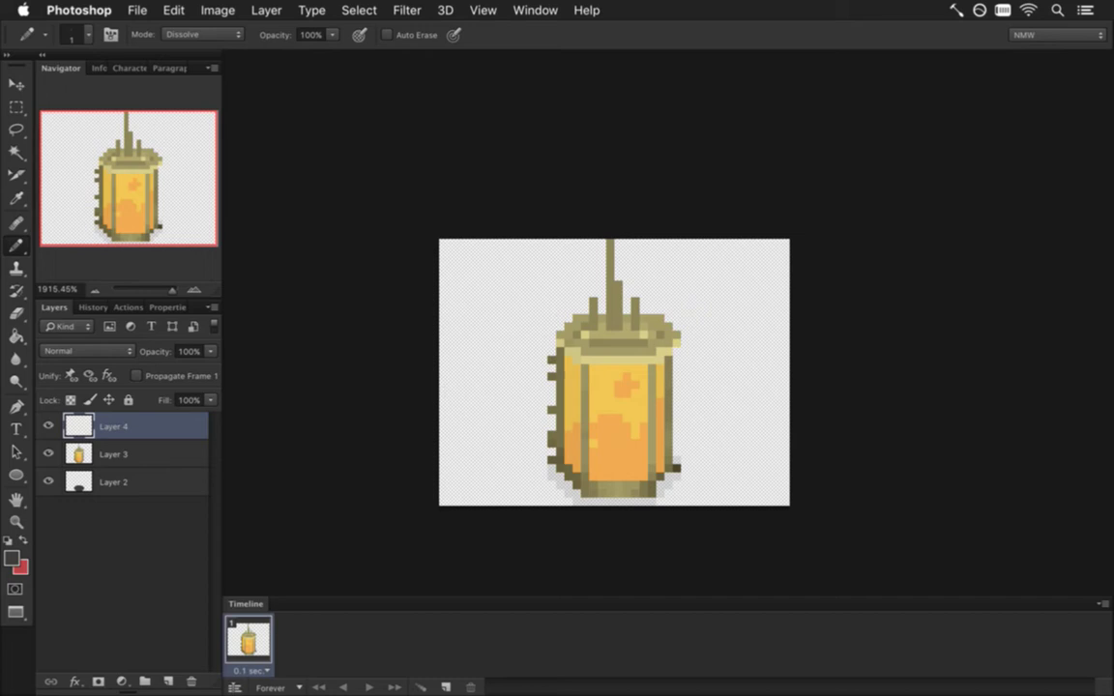
Step: Draw a one-pixel dark shadow line beneath the cap's rim on the new layer and set that layer's opacity to 20%
left_click(559, 354)
left_click_drag(573, 368, 666, 367)
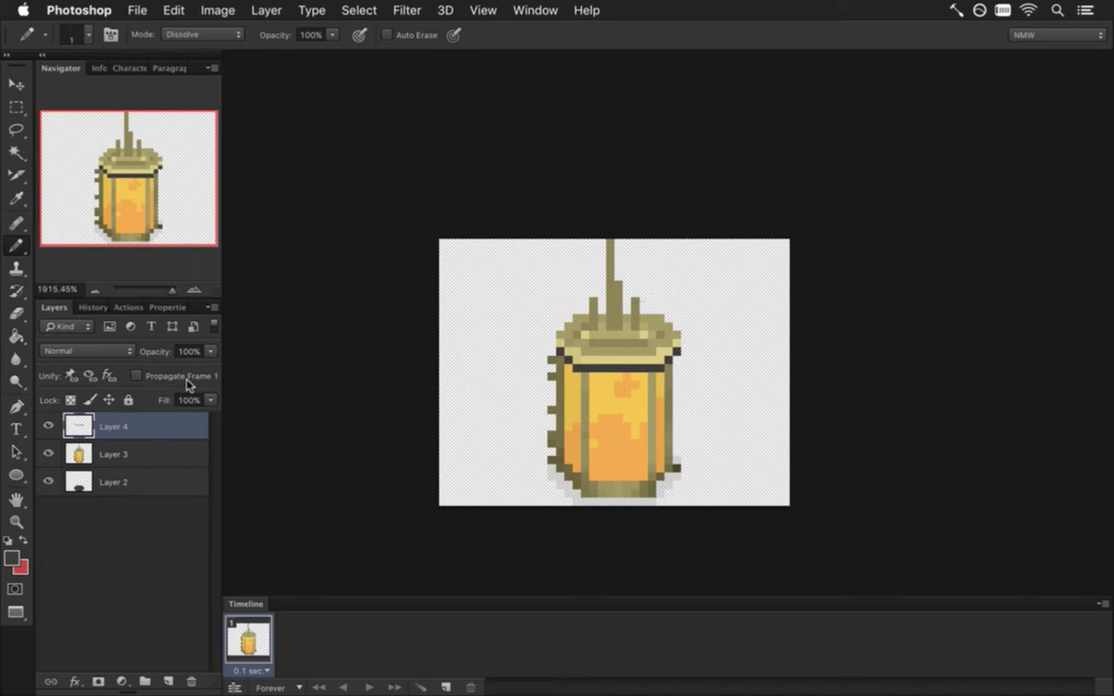
key("m")
key("2")
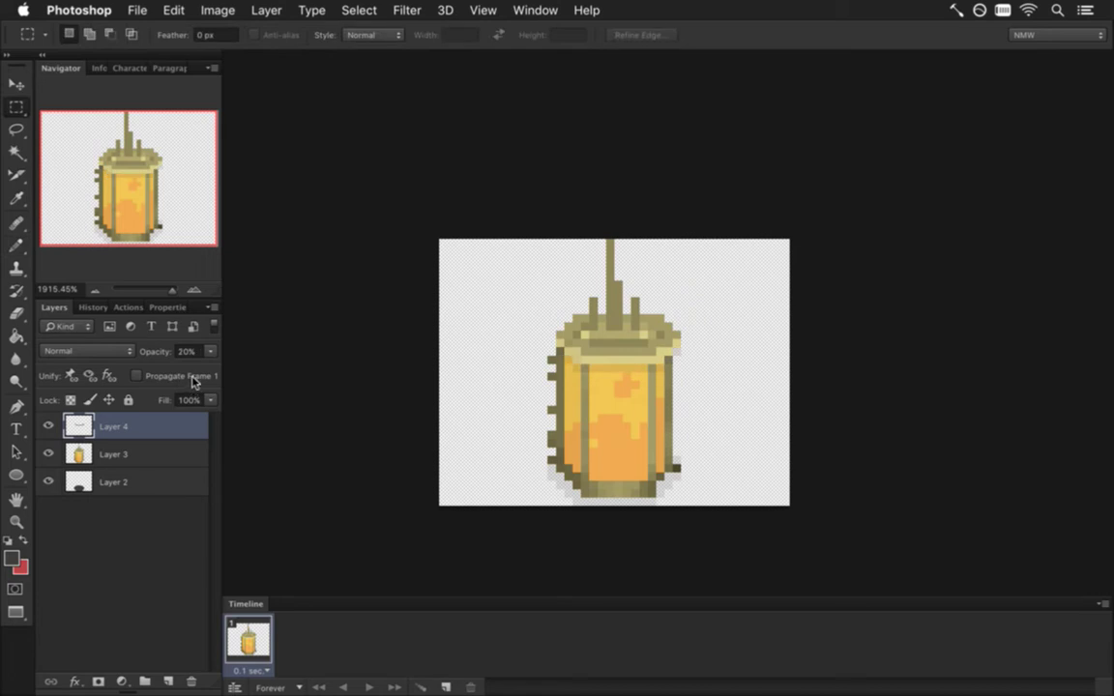
Step: Select the lamp's left edge on Layer 3, move it one pixel to the right and deselect it
left_click(81, 453)
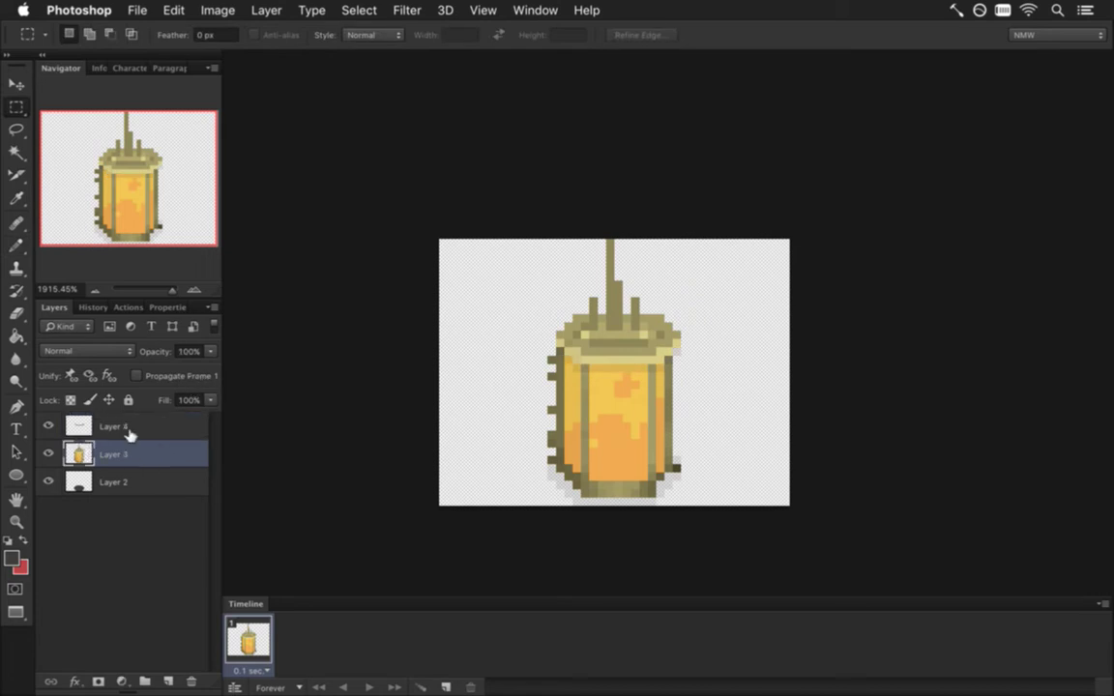
left_click_drag(529, 346, 557, 478)
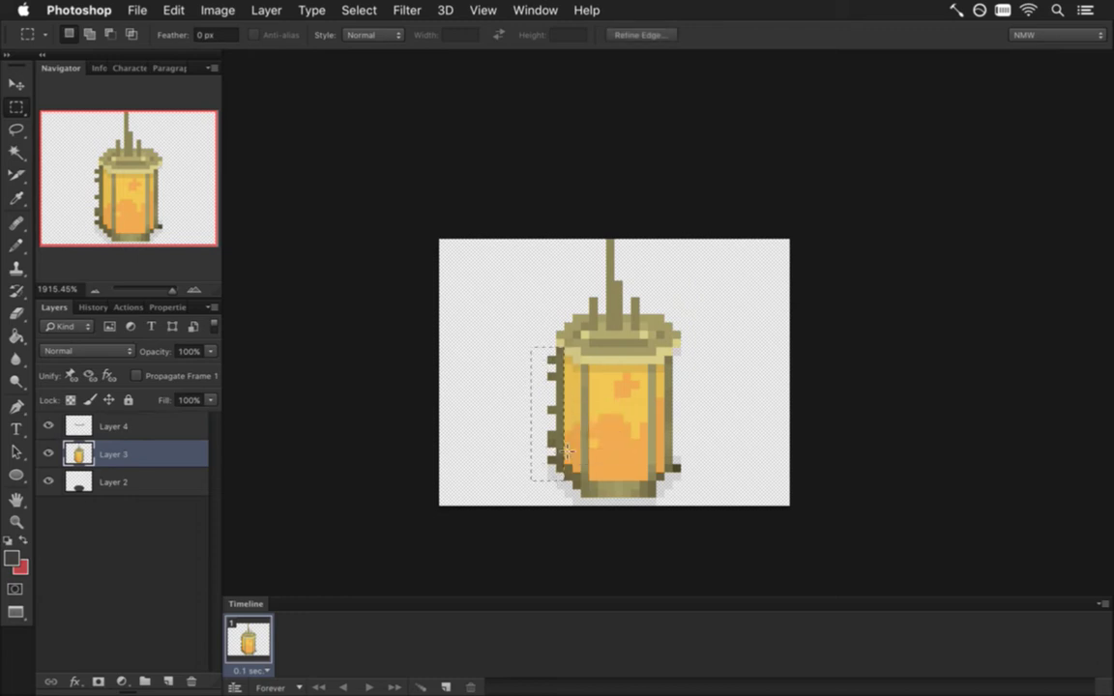
key("v")
key("Right")
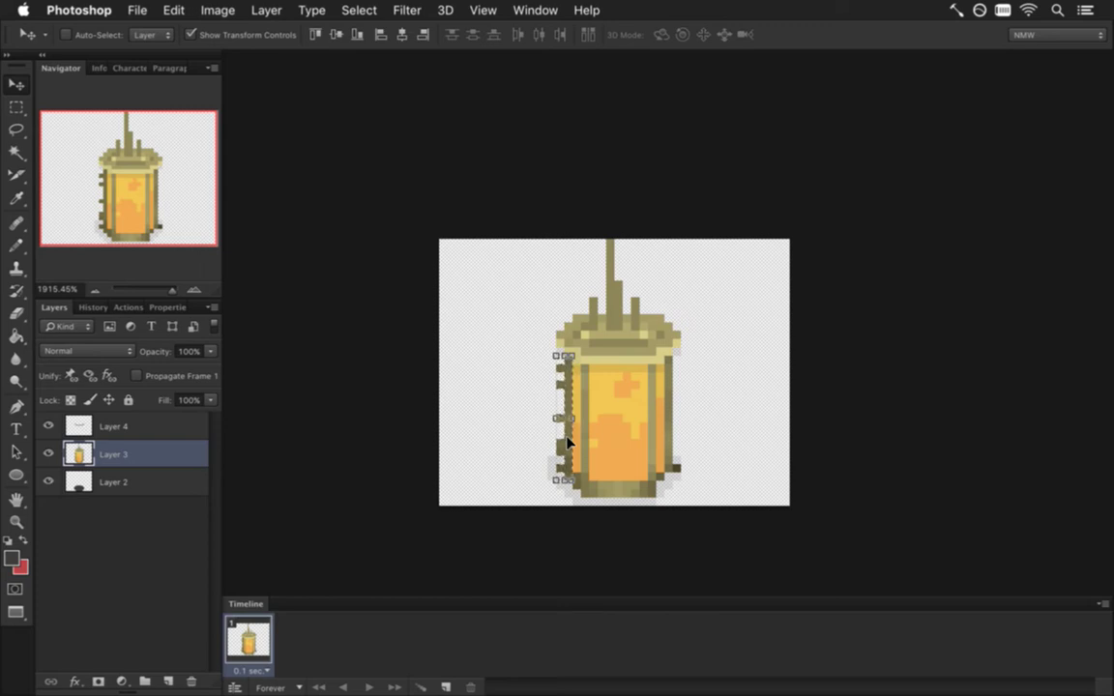
key("m")
key("super+d")
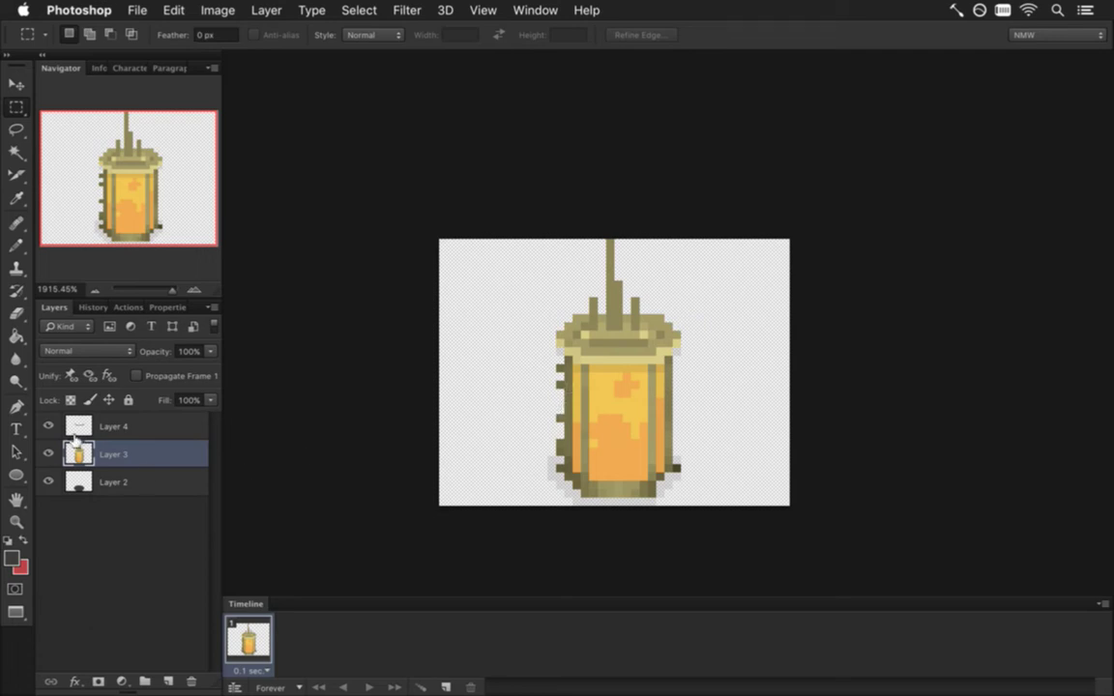
Step: Paint dark olive pixels sampled from the lamp's edge under both corners of the cap, checking against the Layer 4 shadow
key("i")
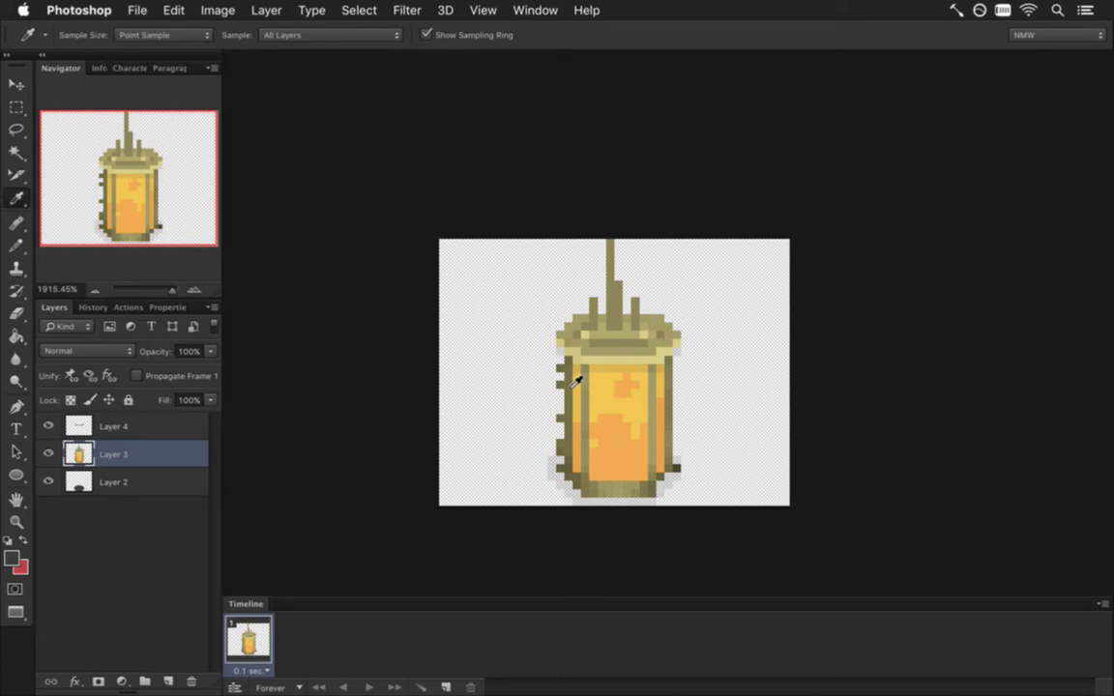
left_click(573, 367)
key("b")
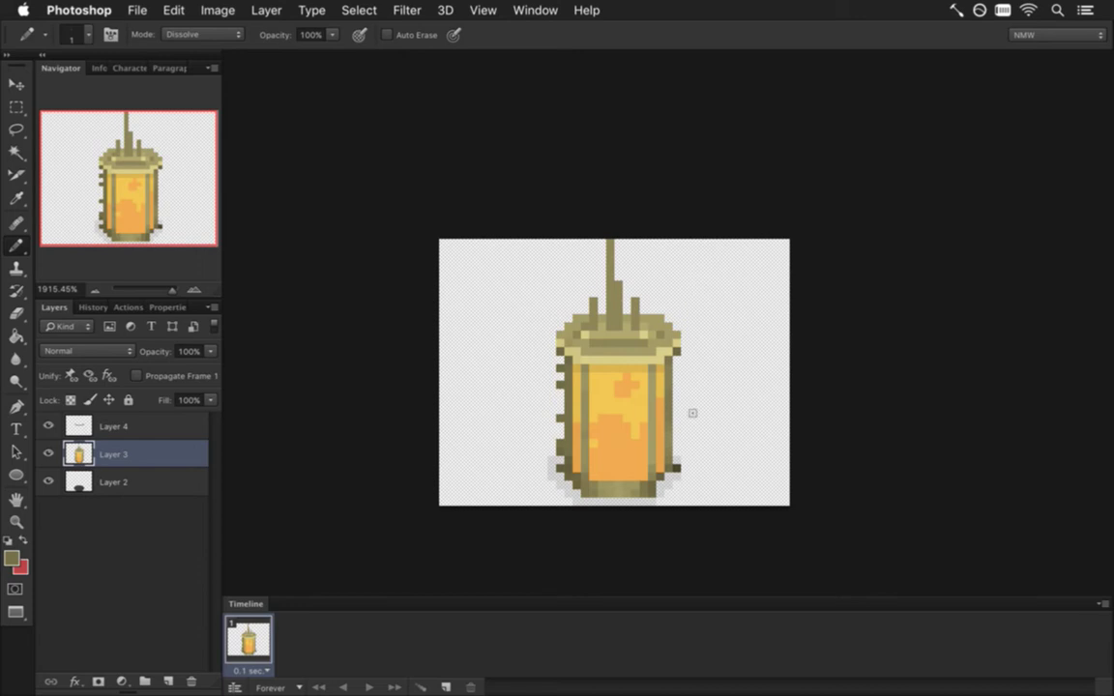
left_click(48, 427)
left_click(49, 427)
Step: Erase the stray dark pixel at the lamp's lower right and fade the protruding left-edge pixels with the Eraser at 50% opacity
key("e")
left_click(675, 474)
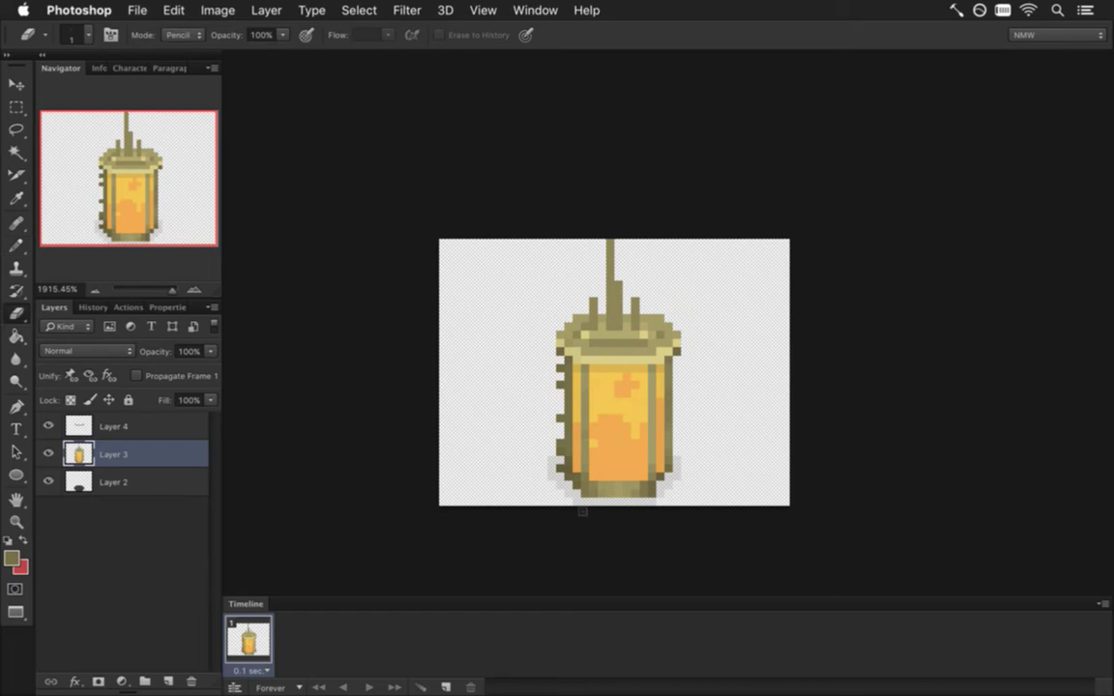
left_click_drag(563, 493, 559, 377)
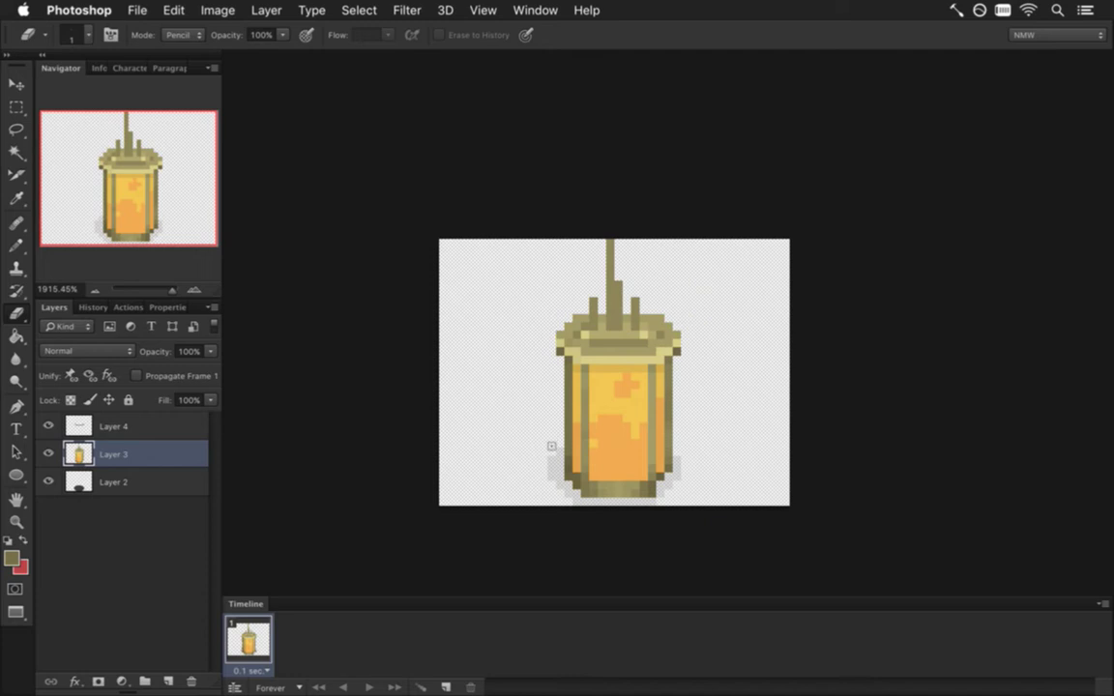
key("super+z")
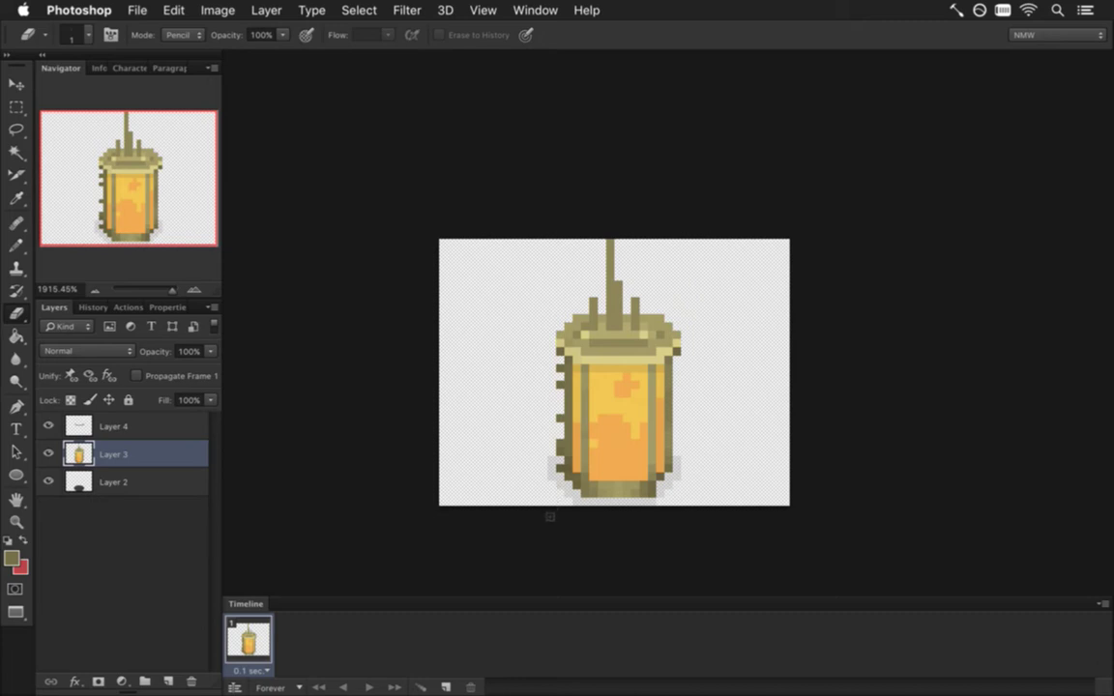
key("5")
left_click_drag(560, 491, 552, 371)
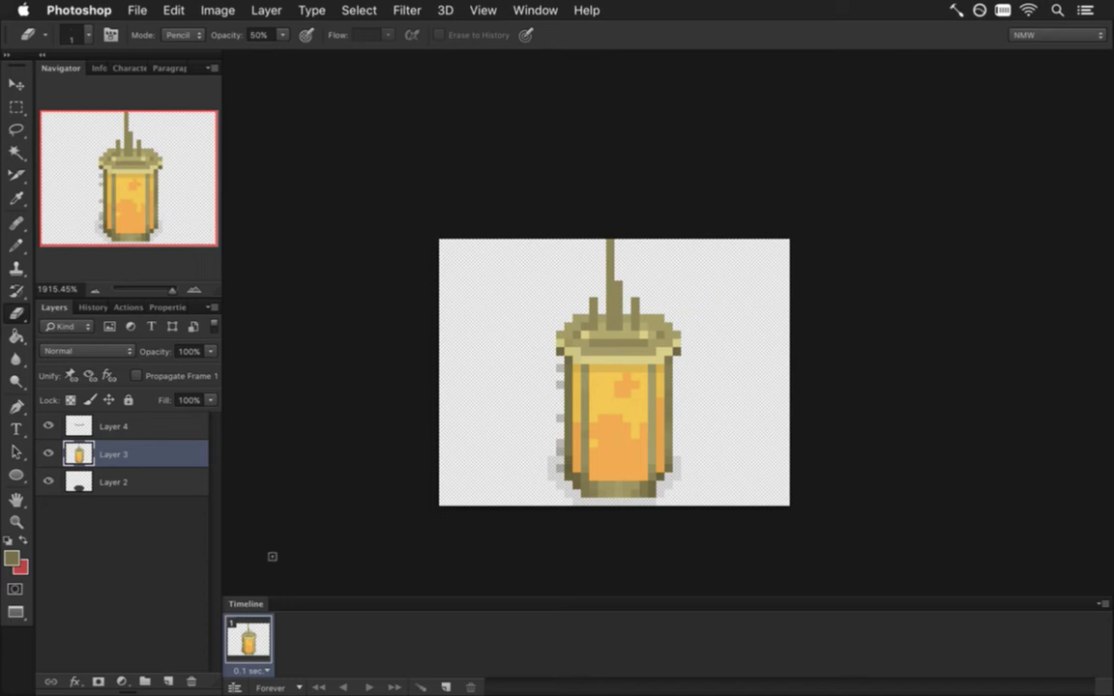
left_click(138, 10)
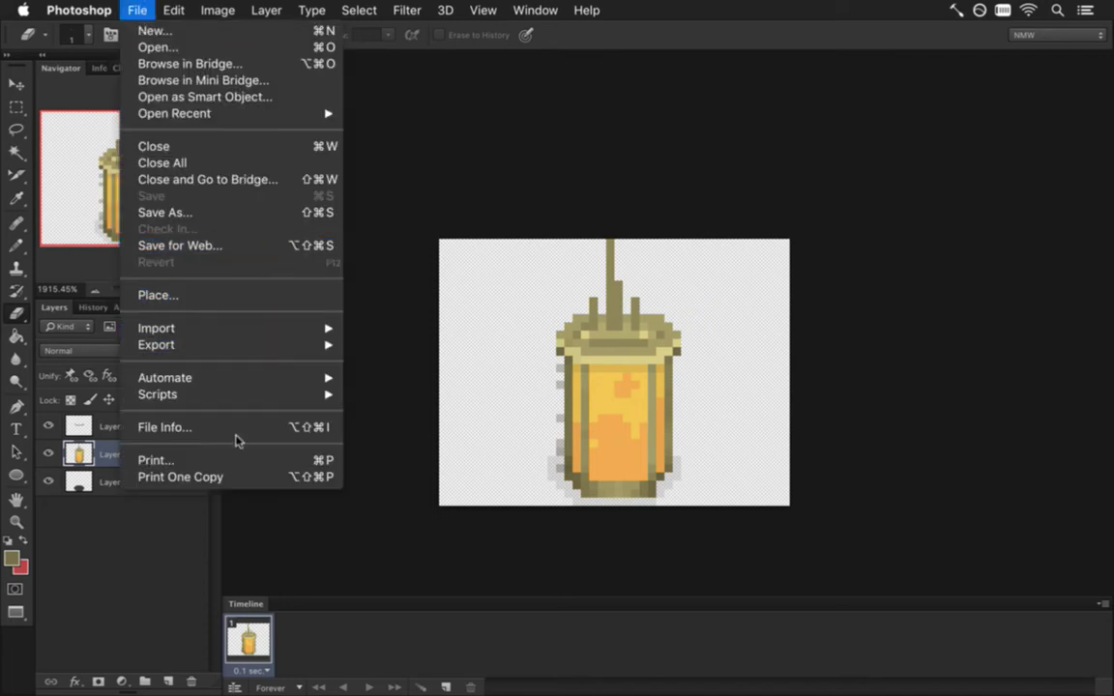
left_click(189, 522)
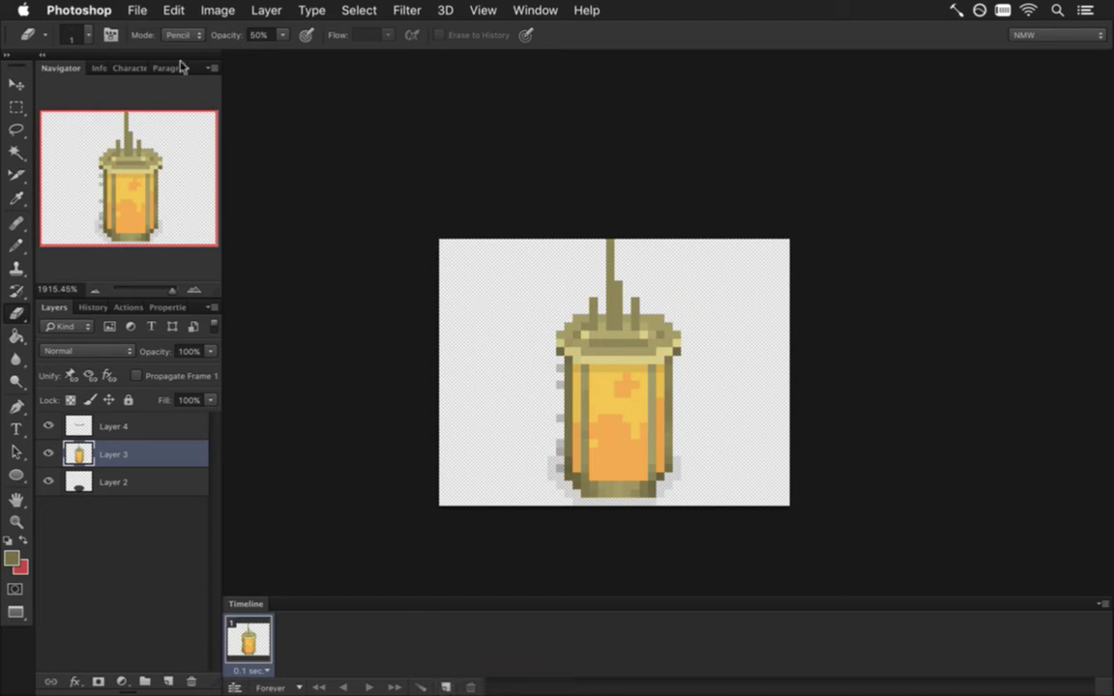
left_click(138, 10)
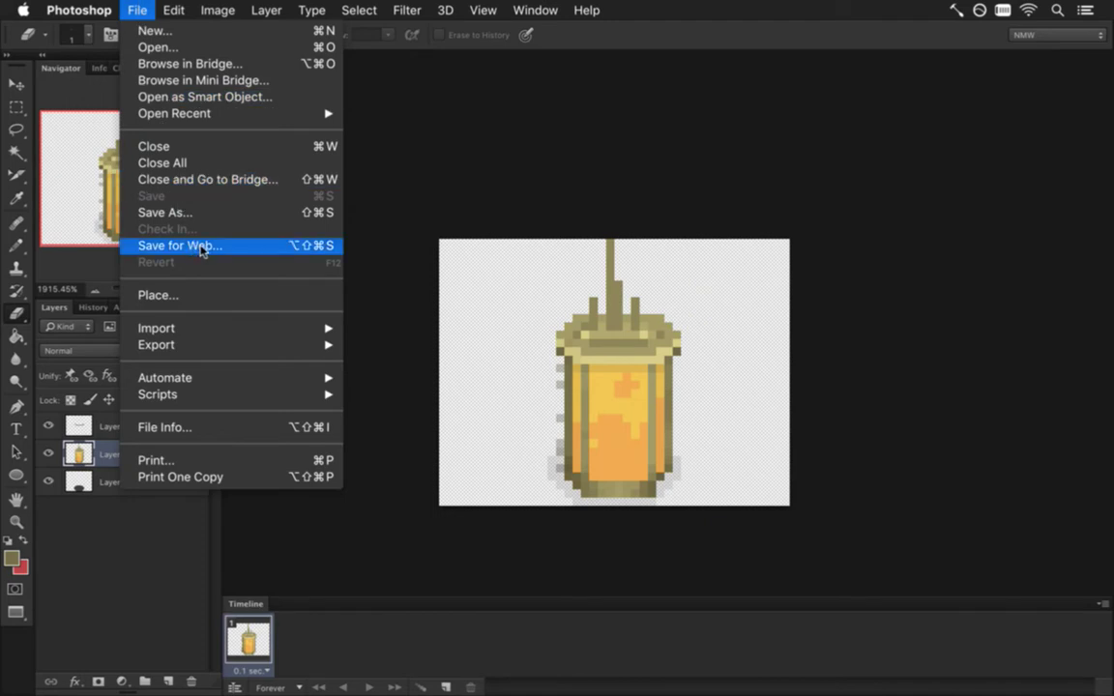
left_click(396, 220)
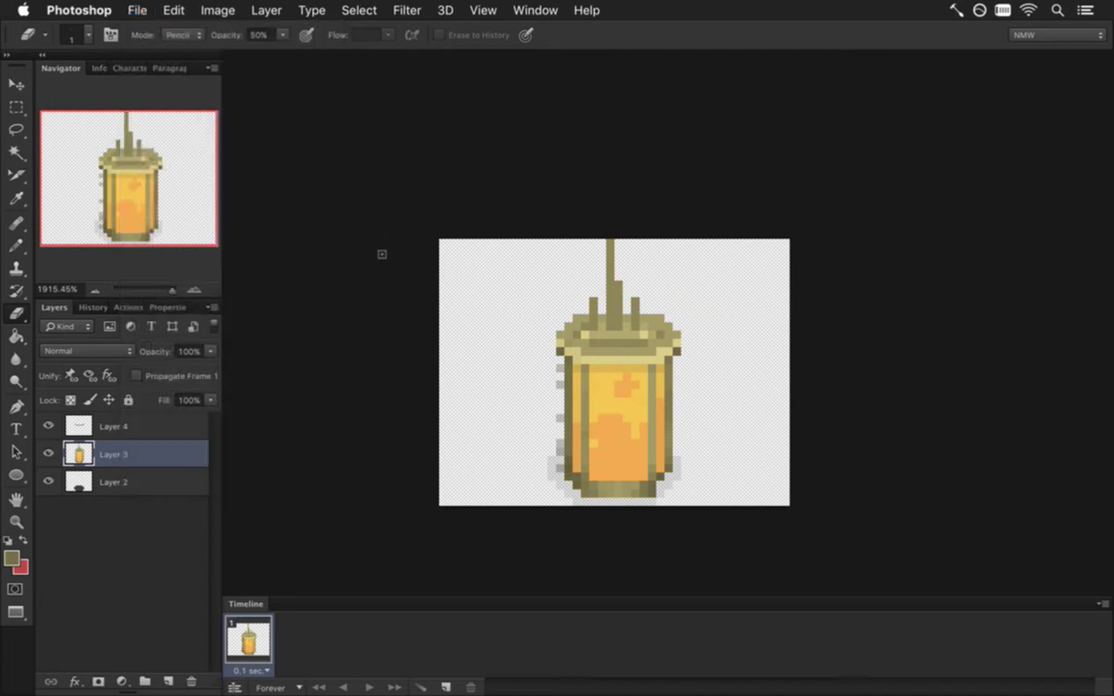
key("super+Tab")
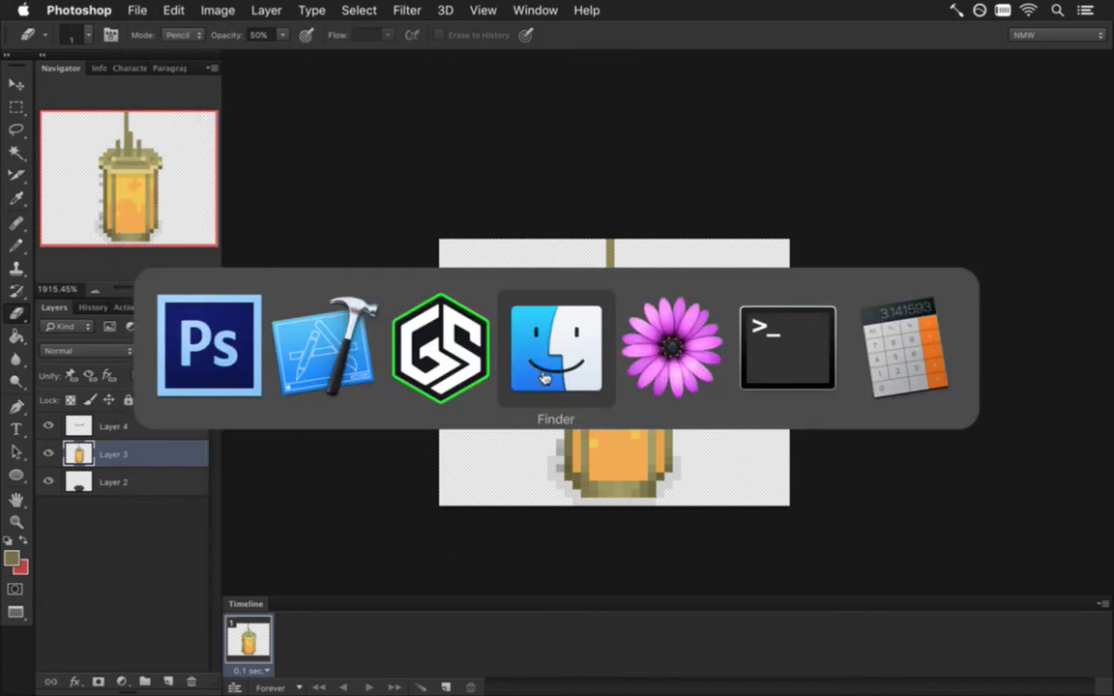
left_click(231, 356)
left_click(535, 9)
scroll(570, 657, "down", 5)
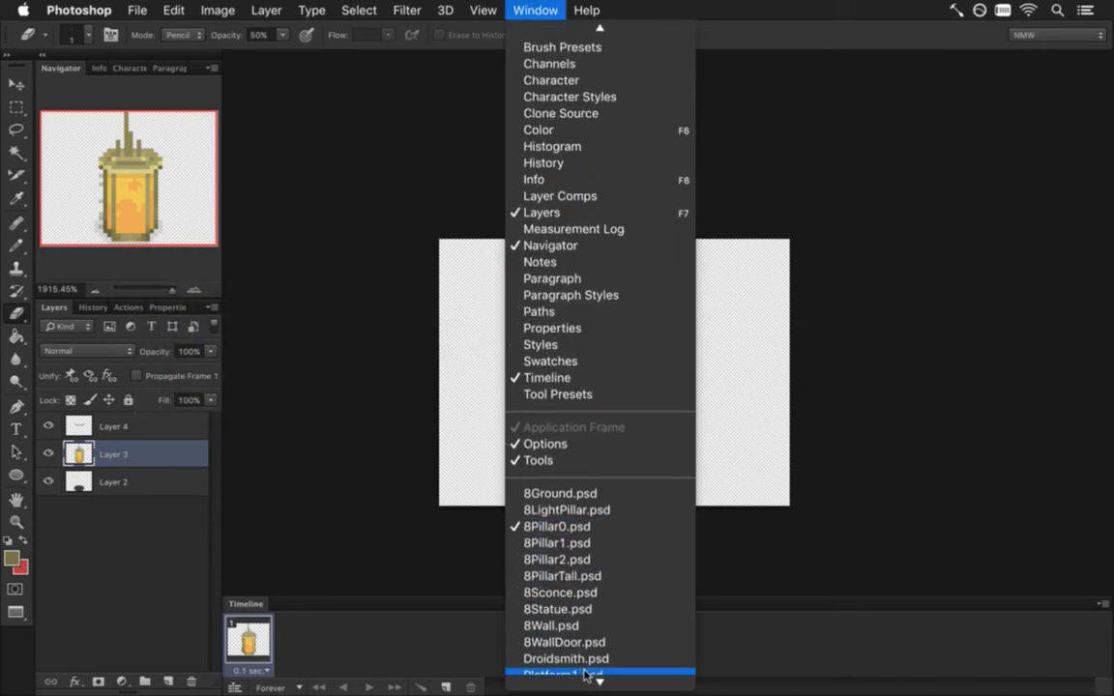
left_click(308, 271)
Step: Export the sprite for web as a PNG-24 named 8Pillar00.png into the Level folder inside sheets, replacing the existing file
left_click(135, 10)
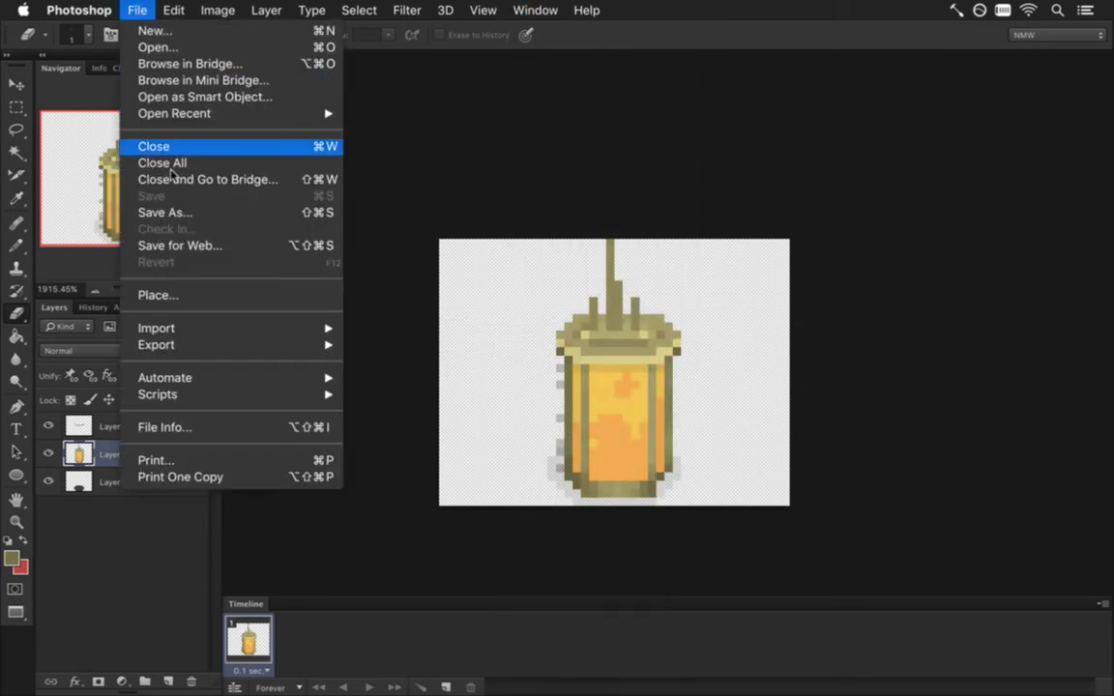
left_click(204, 248)
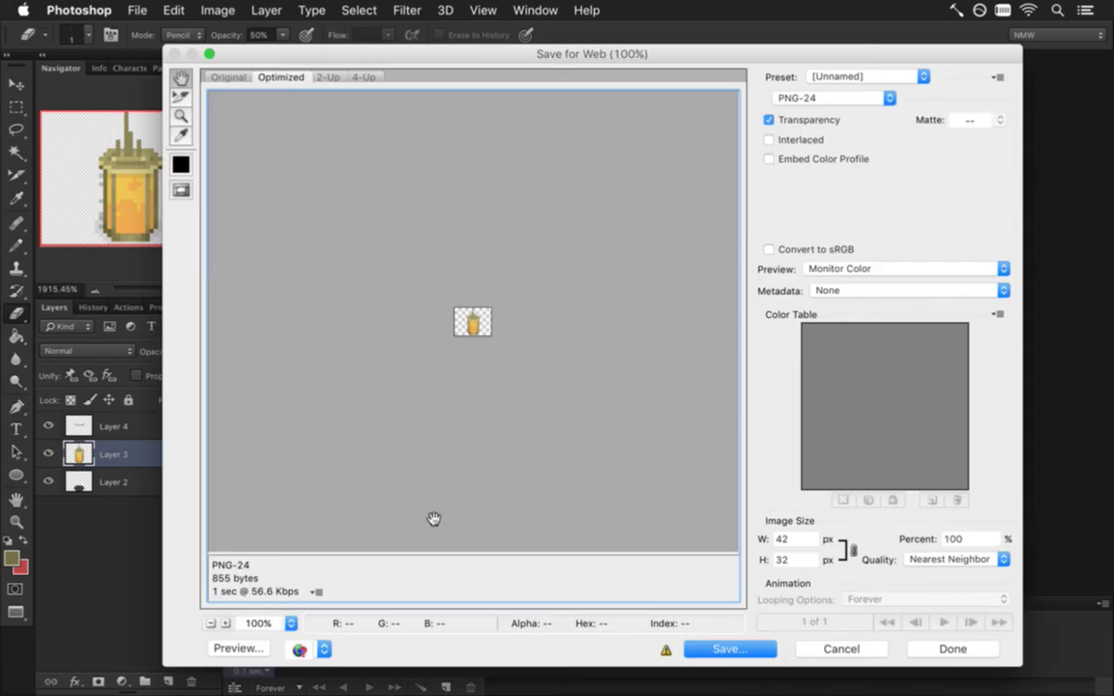
left_click(730, 649)
left_click(277, 439)
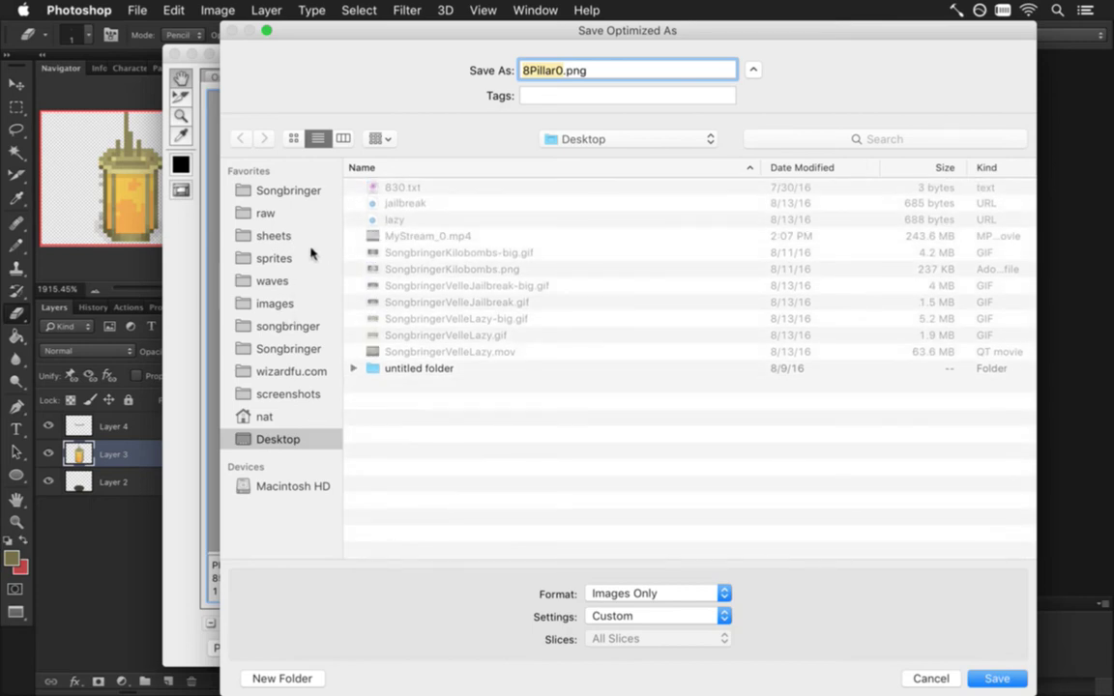
left_click(276, 235)
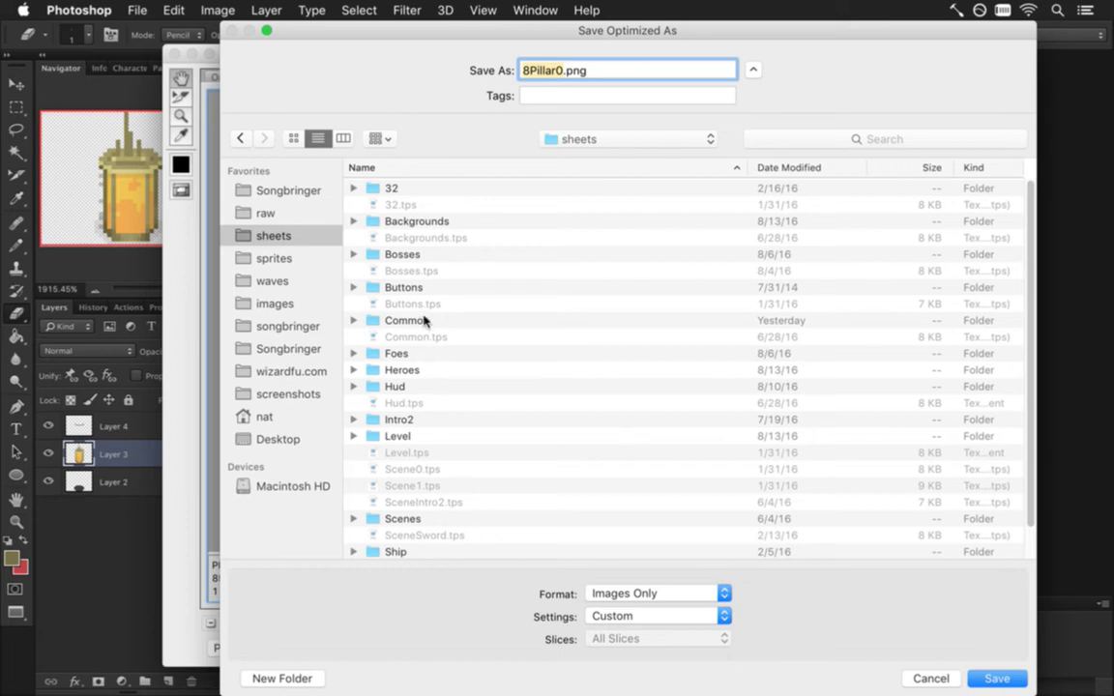
double_click(409, 435)
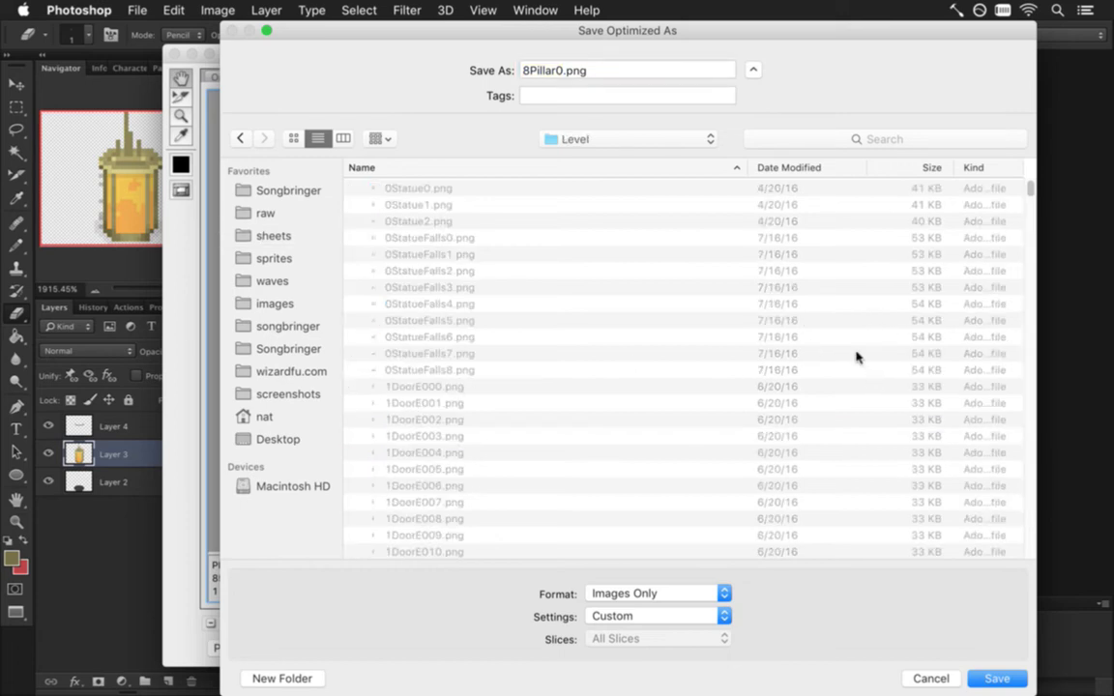
left_click(559, 74)
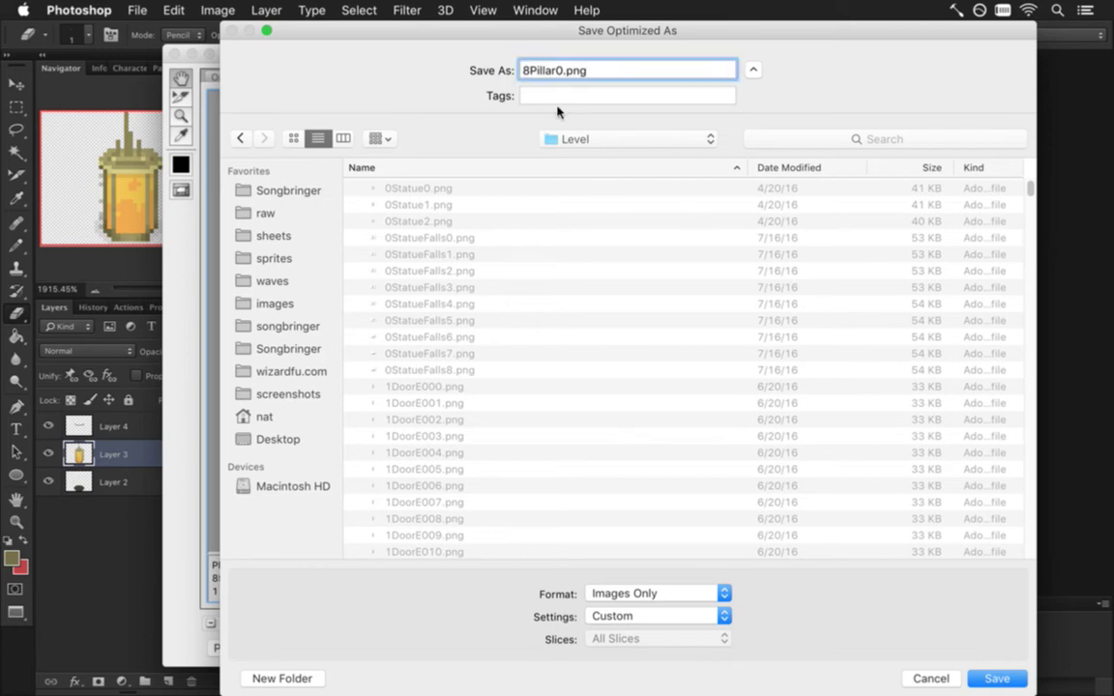
type("0")
key("Return")
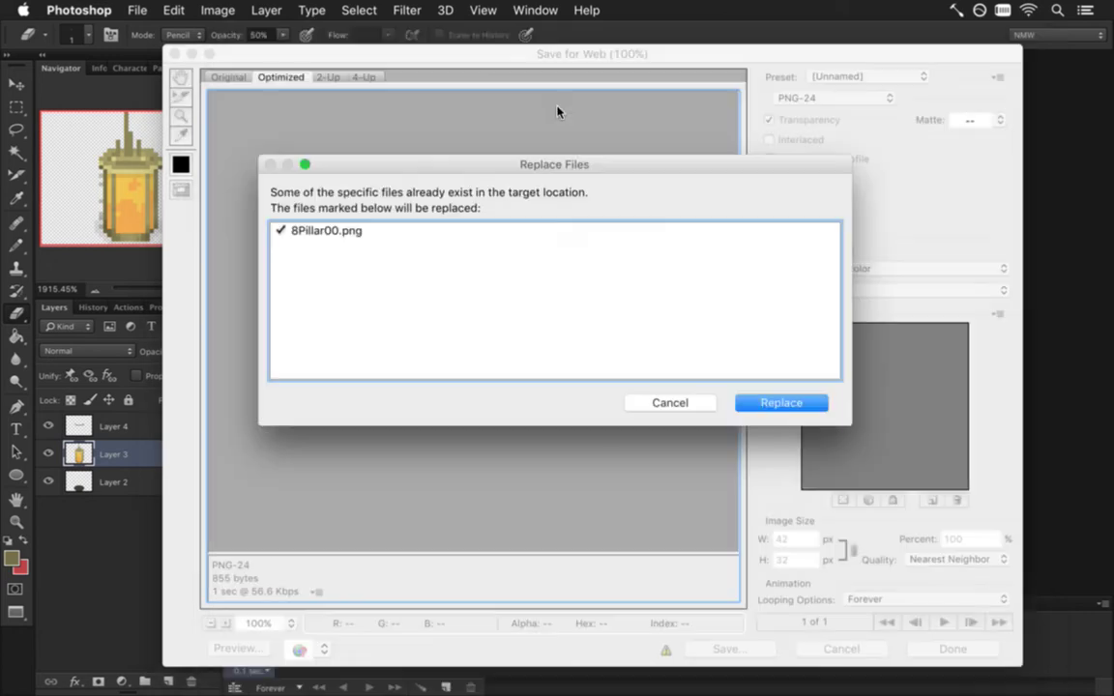
key("Return")
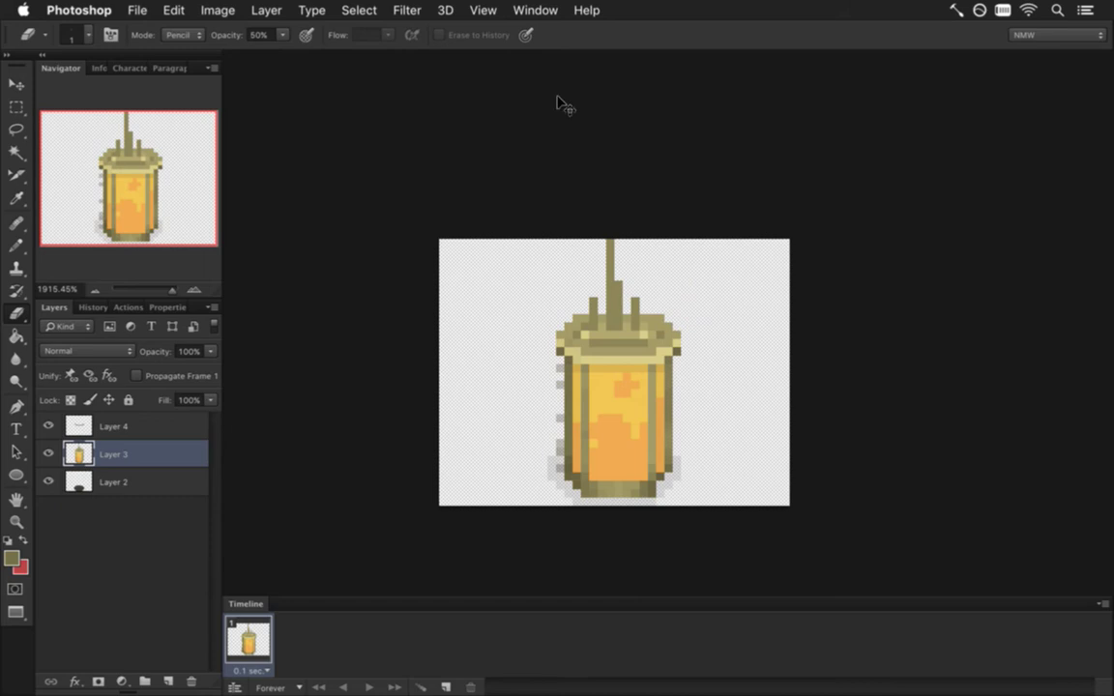
Step: Switch to Xcode, run the Songbringer build and walk the character up to the lamps to test the new sprite
key("super+Tab")
left_click(322, 343)
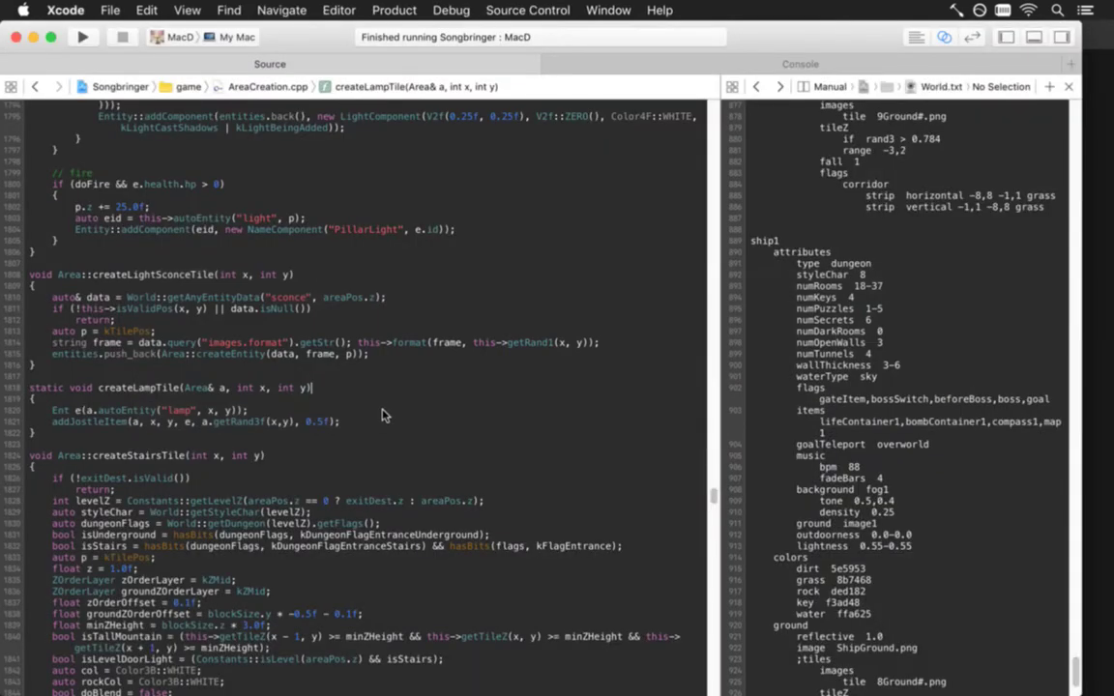
key("super+r")
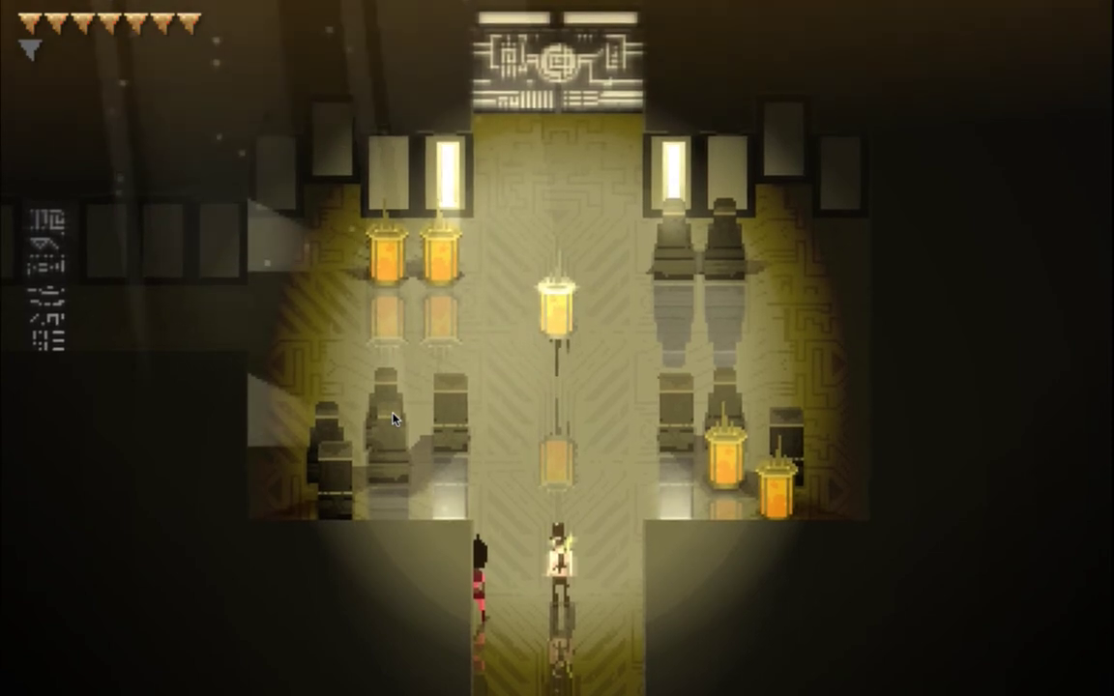
key("w")
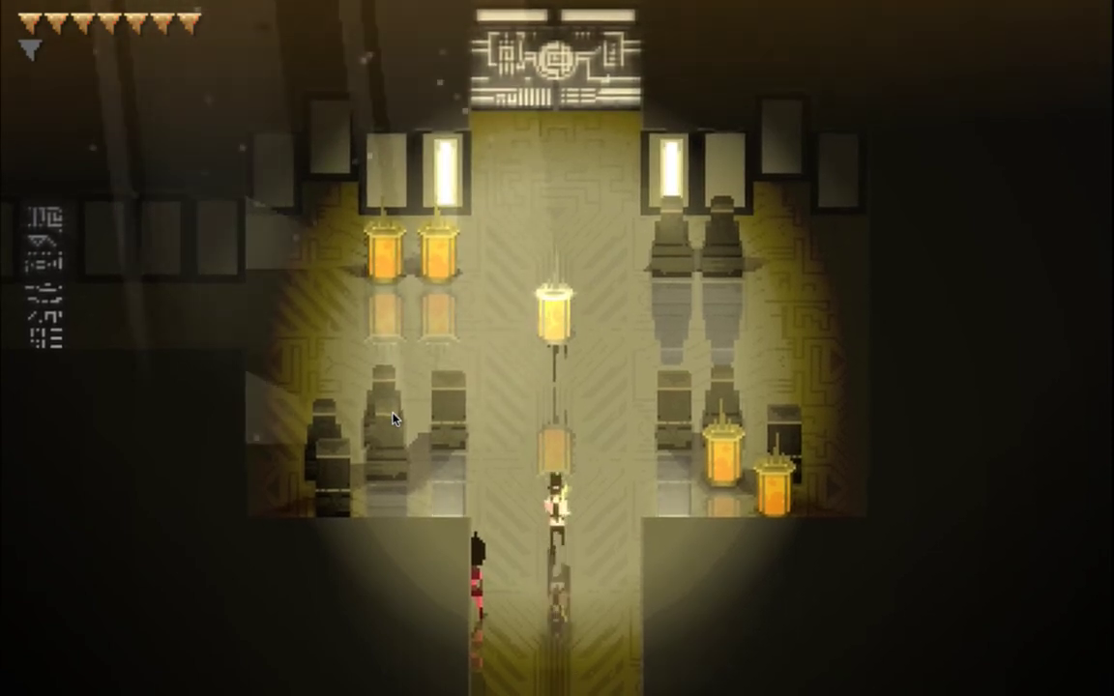
key("a")
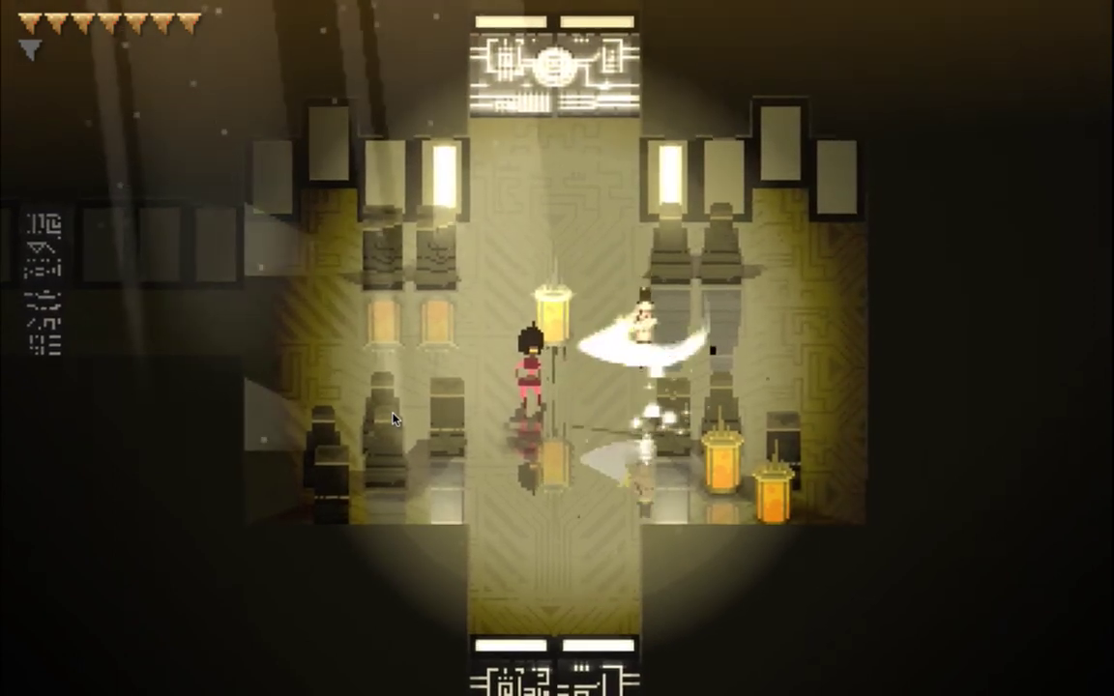
Step: Quit the game and set maxFPS to 30 in Saves.txt in Xcode
key("super+q")
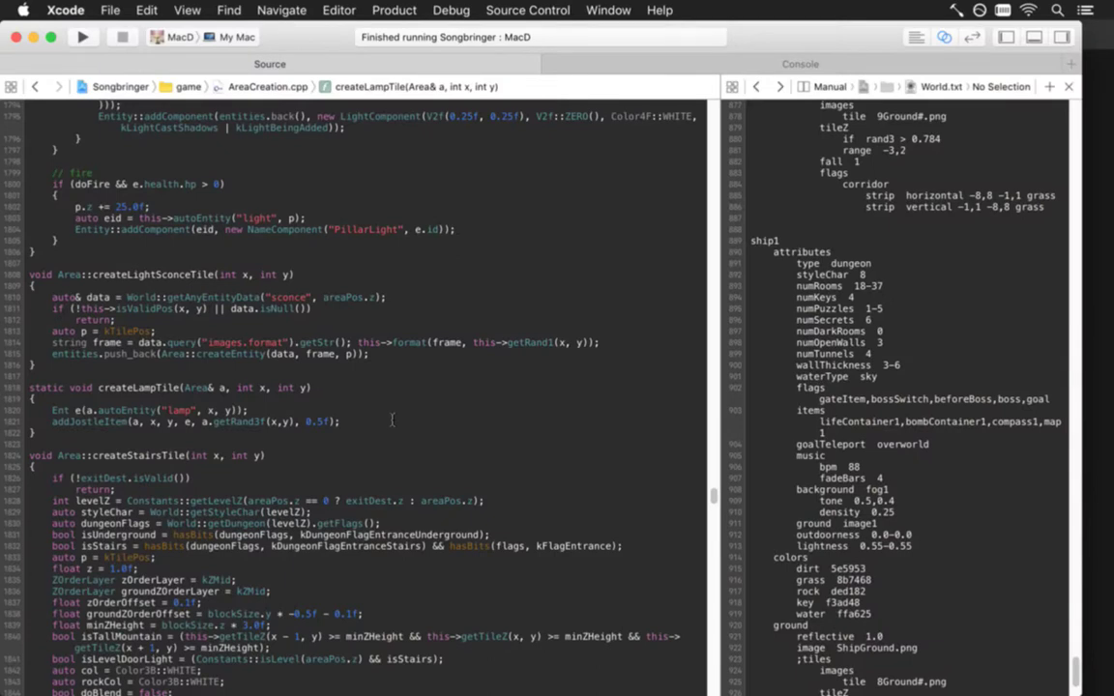
key("super+Tab")
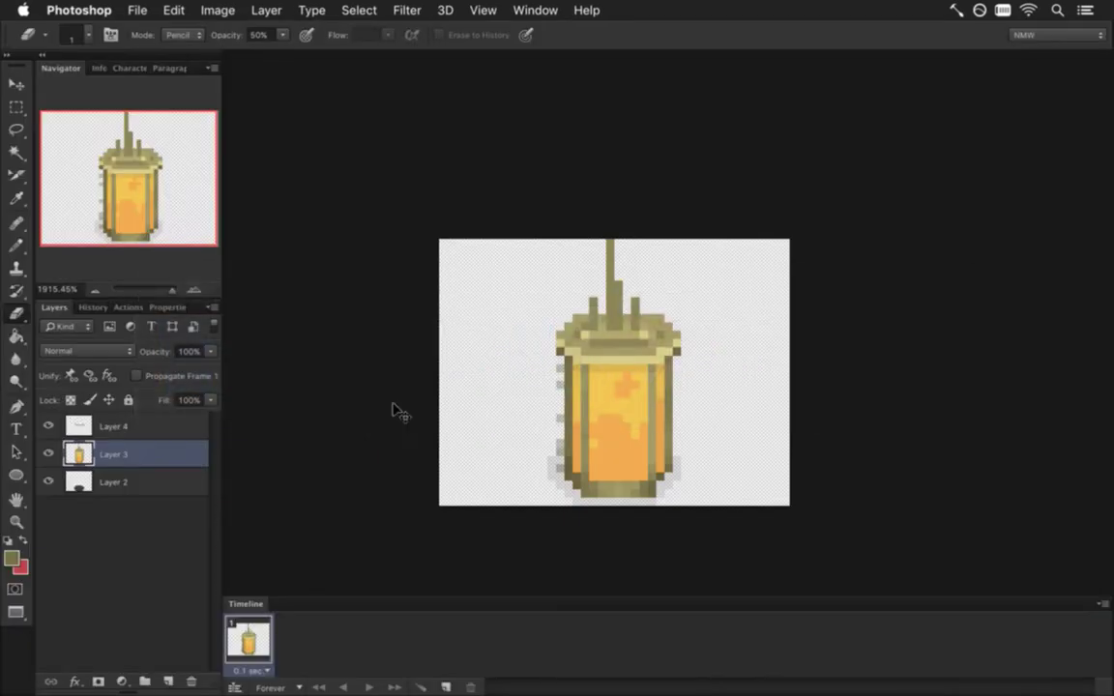
key("super+Tab")
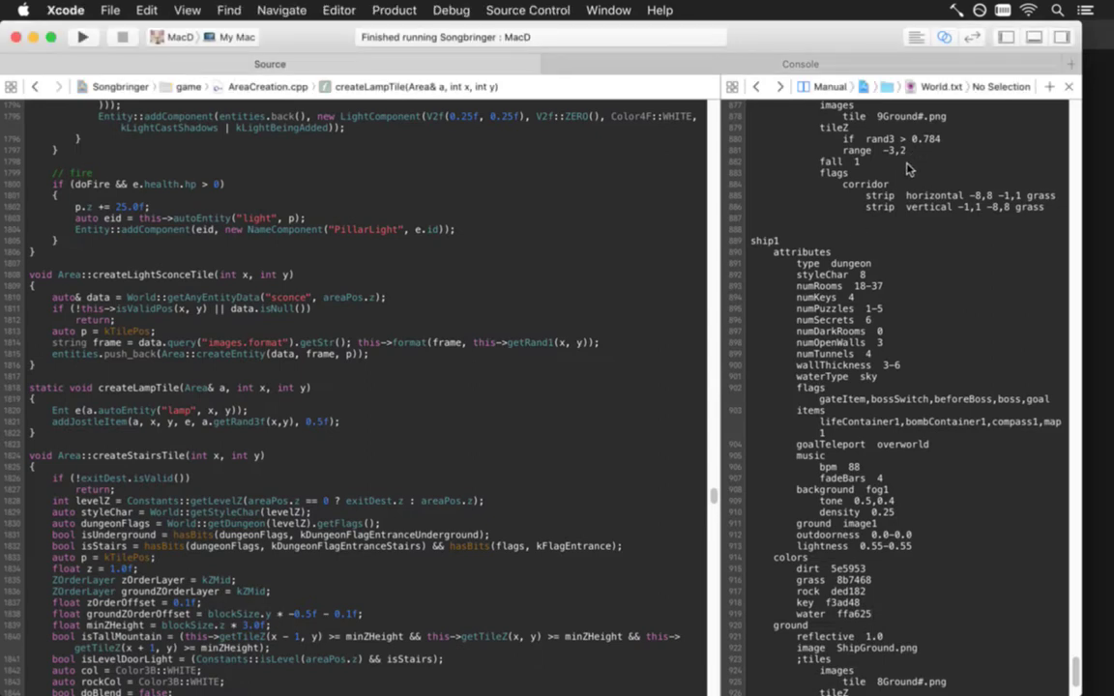
key("ctrl+super+Left")
key("ctrl+super+Left")
key("ctrl+super+Left")
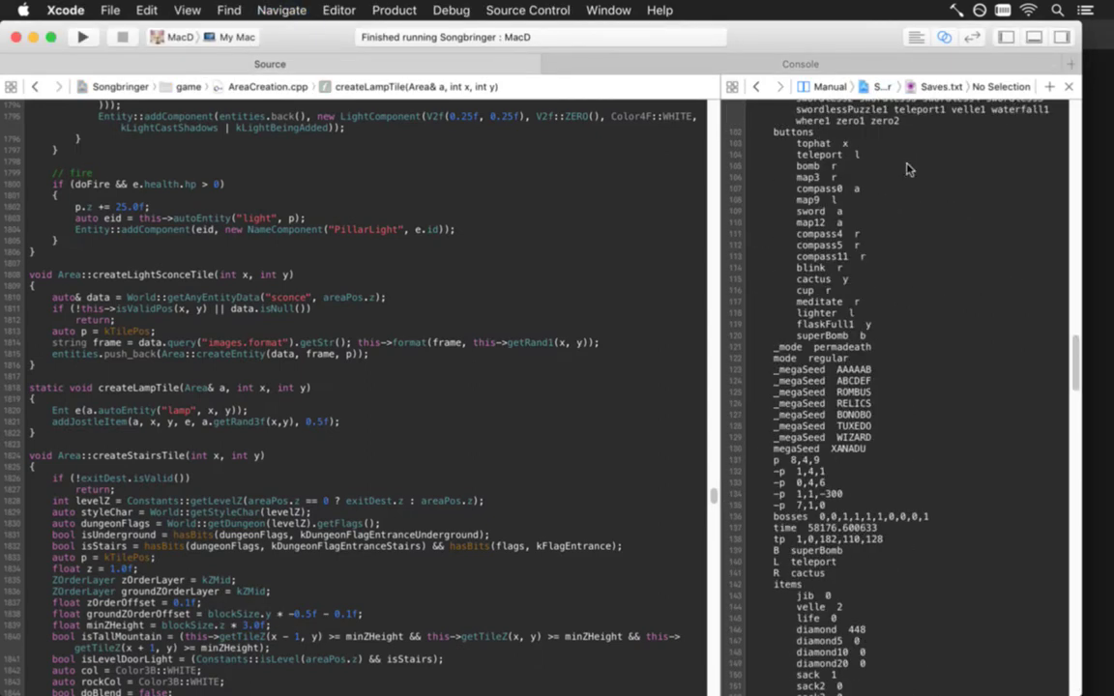
key("super+Up")
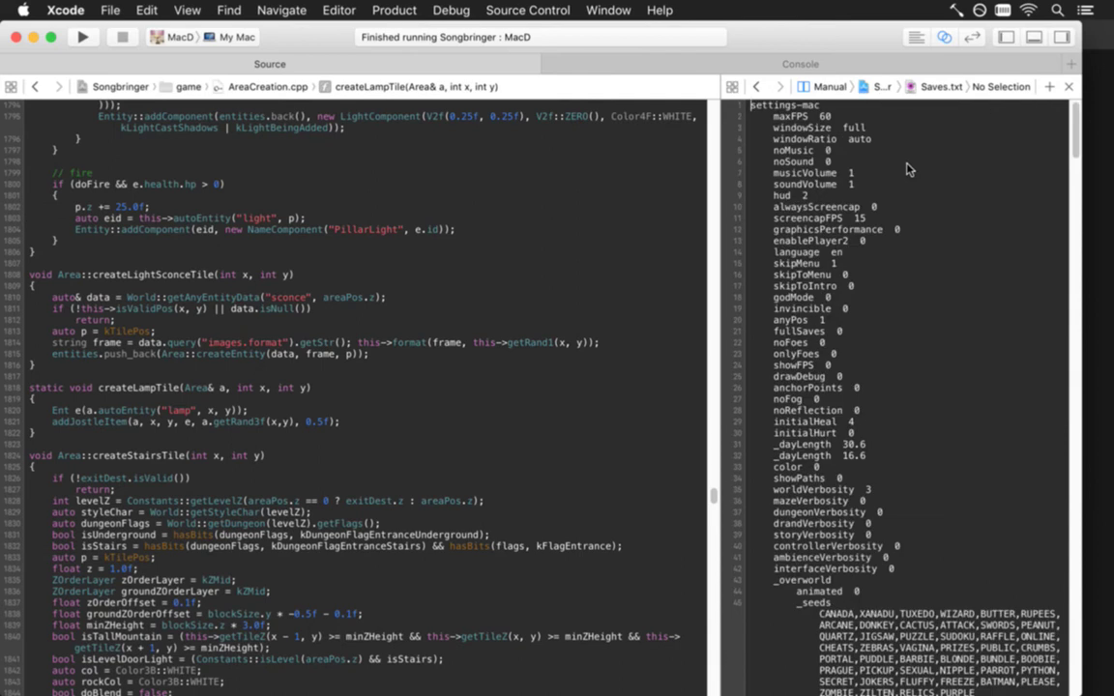
type("30")
Step: Switch to Photoshop and cover the yellow patches of the lamp glass with the orange sampled from it, using Pencil and Paint Bucket
key("super+Tab")
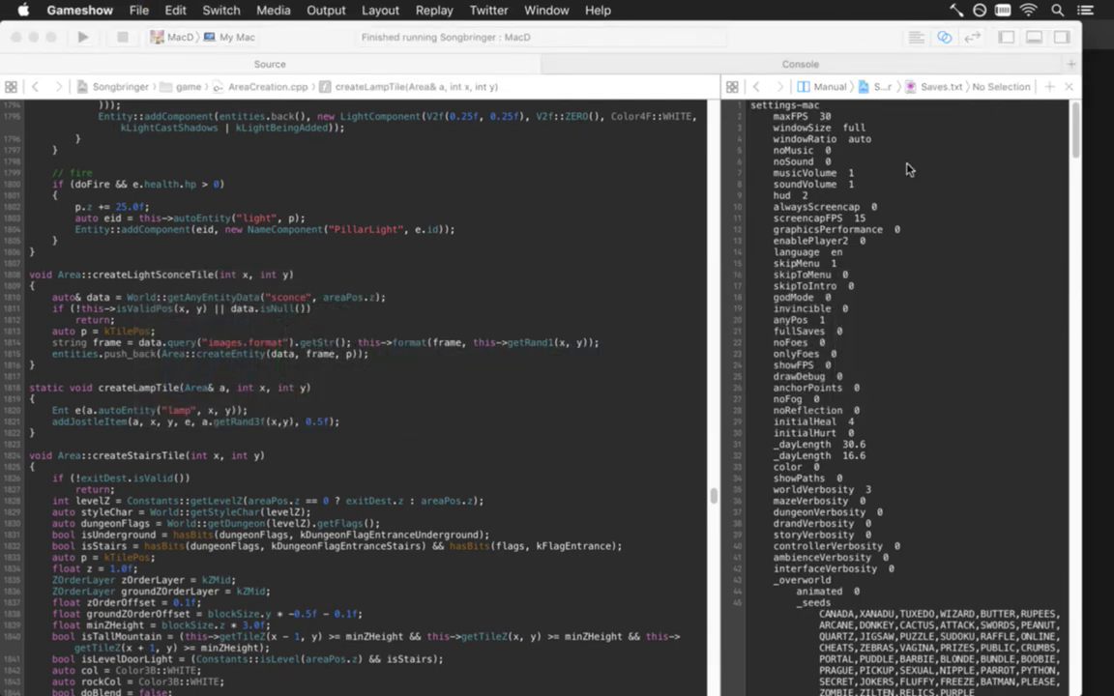
key("super+Tab")
key("super+Tab")
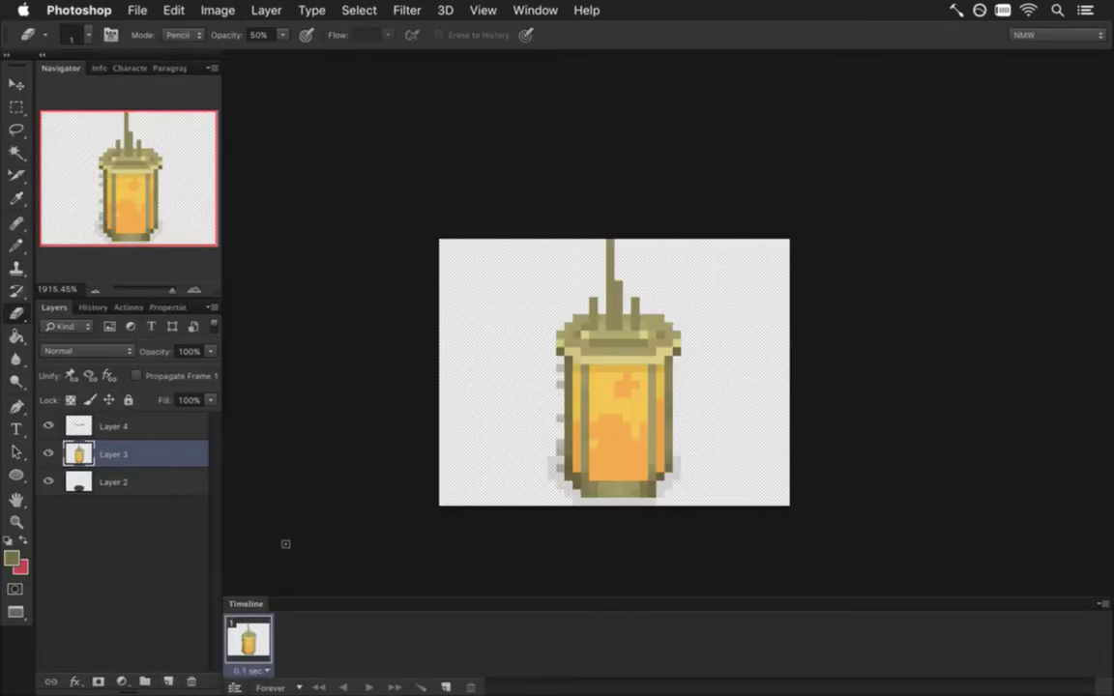
key("i")
left_click(617, 442)
key("b")
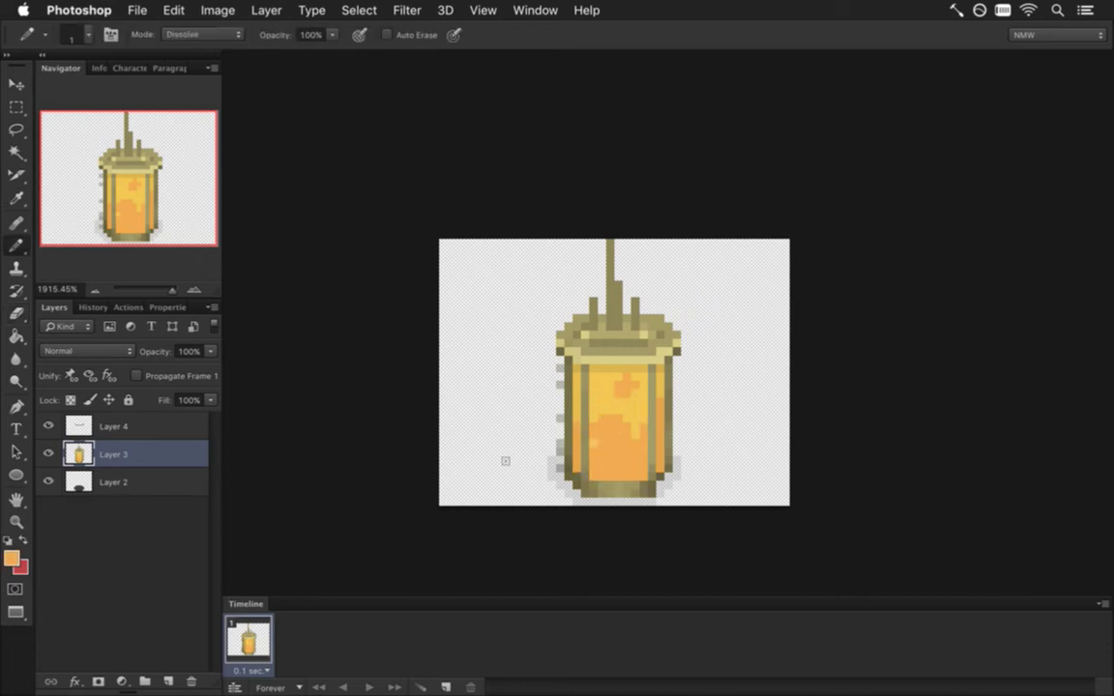
mouse_move(576, 431)
left_mouse_down()
mouse_move(575, 385)
mouse_move(600, 375)
mouse_move(601, 454)
mouse_move(593, 427)
mouse_move(633, 402)
left_mouse_up()
key("g")
left_click(632, 399)
key("b")
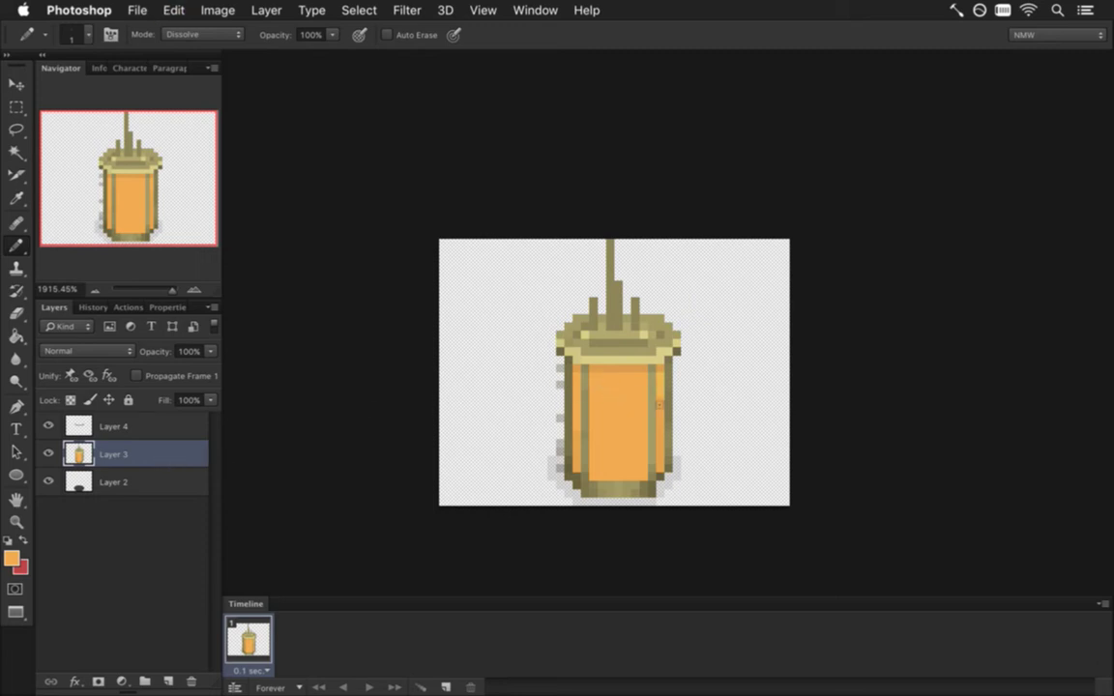
Step: Paint a yellow edge along the top of the lamp glass and even out the right pane with sampled orange
key("i")
key("b")
key("i")
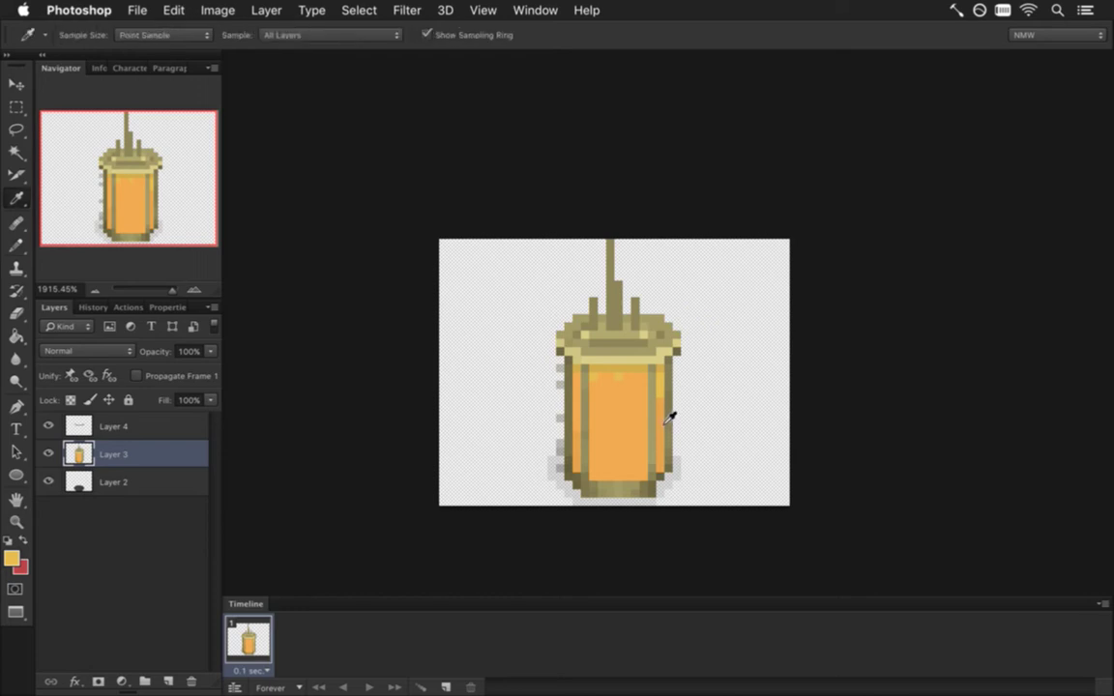
left_click(589, 372)
key("b")
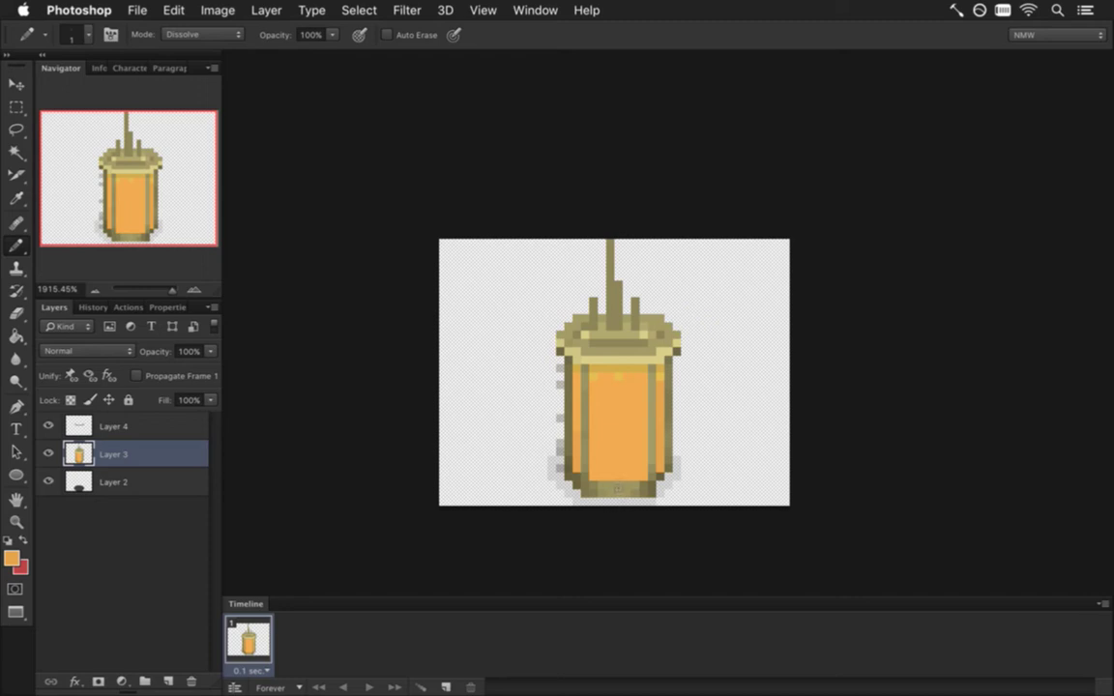
Step: Sample olive from the lamp's base and add a new layer above Layer 3 with Propagate Frame 1 turned off
key("i")
left_click(614, 489)
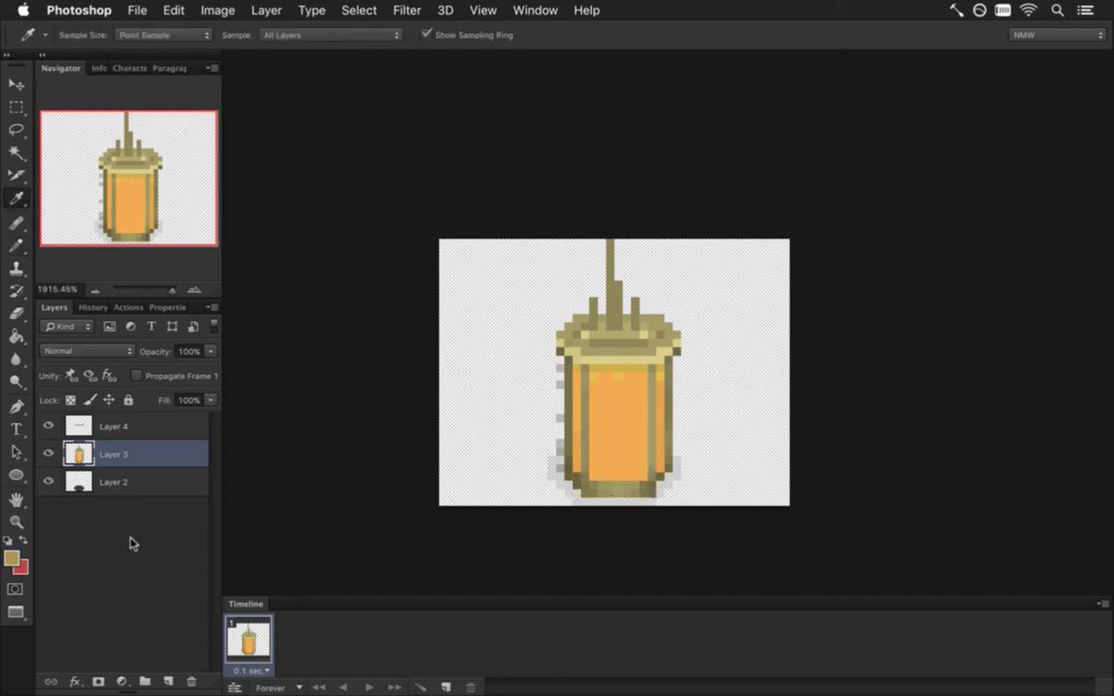
left_click(168, 680)
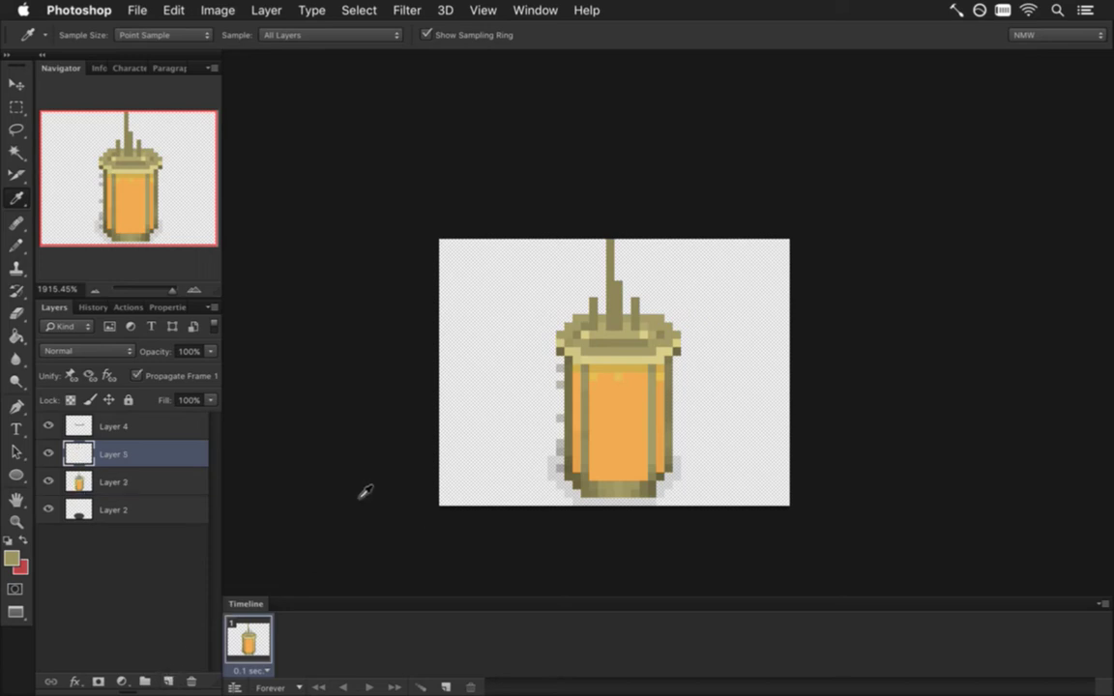
left_click(136, 375)
key("b")
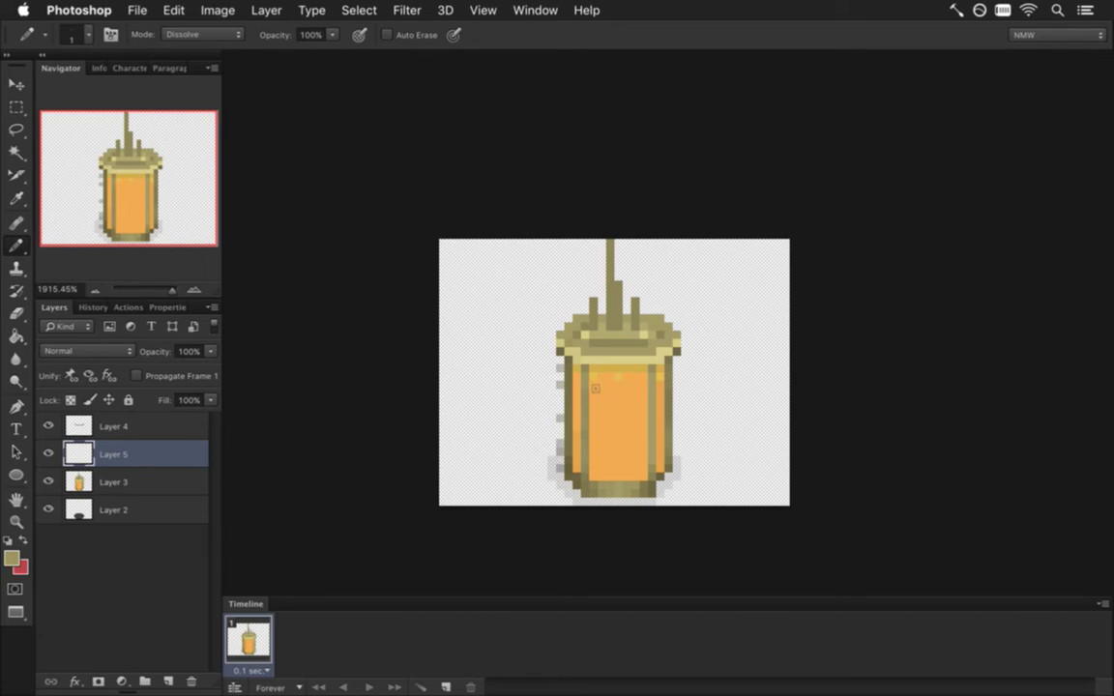
Step: Pencil an olive border around the centre pane on the new layer and cover both side panes with a darker olive
left_click_drag(592, 385, 586, 475)
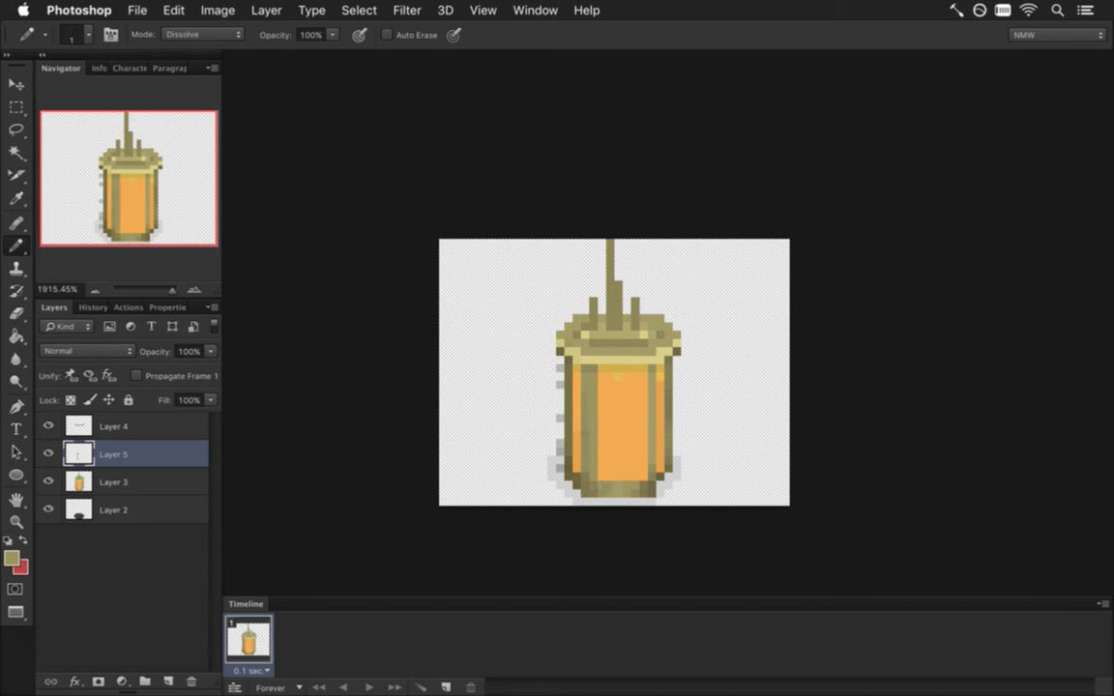
mouse_move(602, 477)
left_mouse_down()
mouse_move(643, 476)
mouse_move(643, 369)
mouse_move(628, 385)
mouse_move(597, 384)
left_mouse_up()
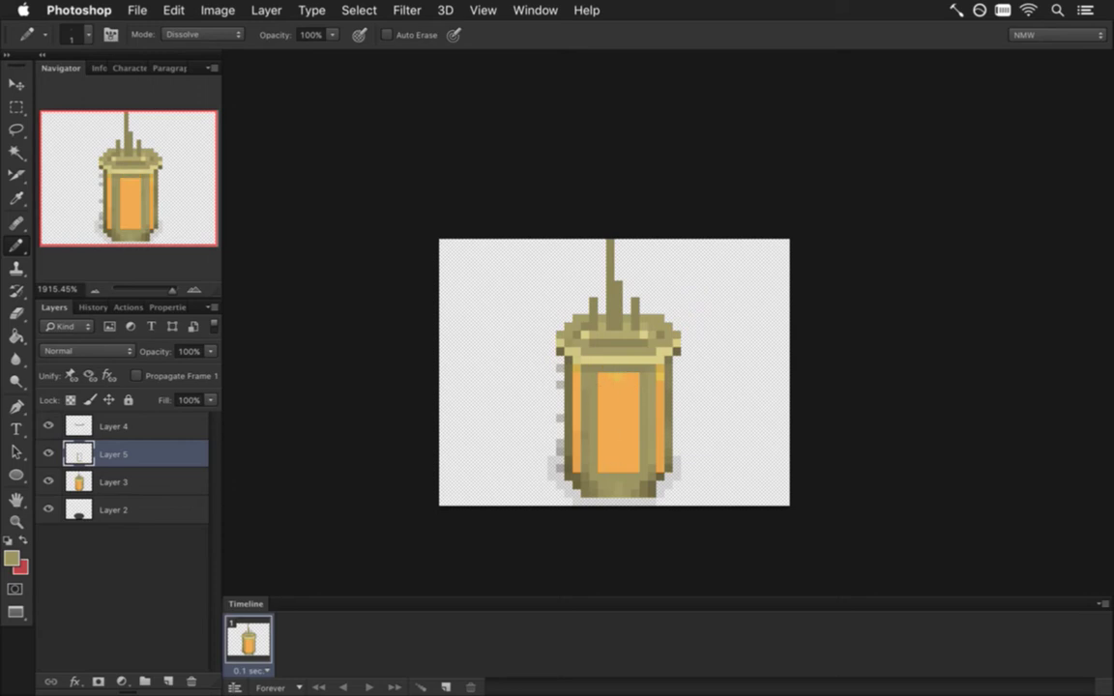
left_click(522, 432, "alt")
left_click_drag(577, 426, 577, 385)
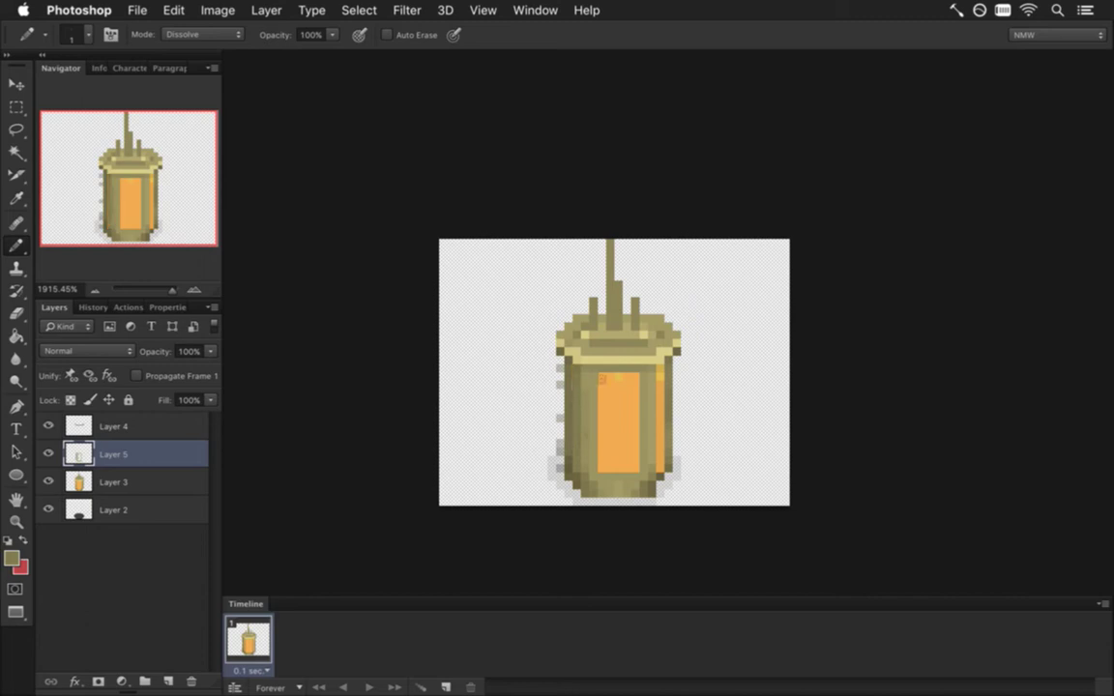
key("super+z")
key("super+z")
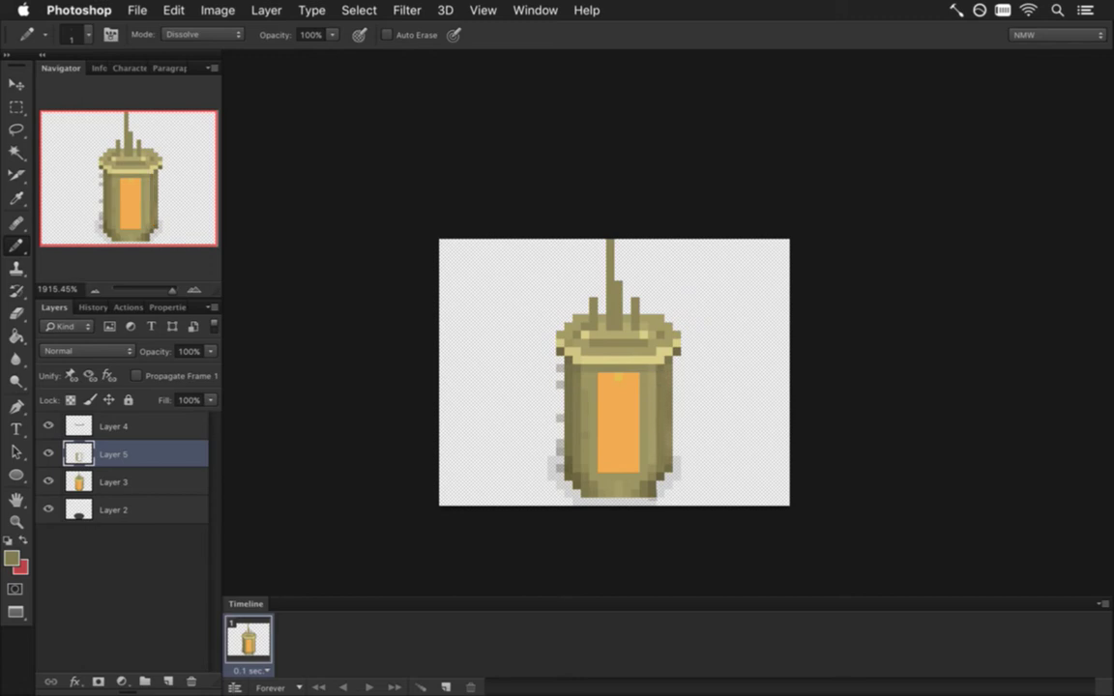
Step: Cover the remaining orange centre pane on Layer 5 with light olive sampled from the lamp's base
key("i")
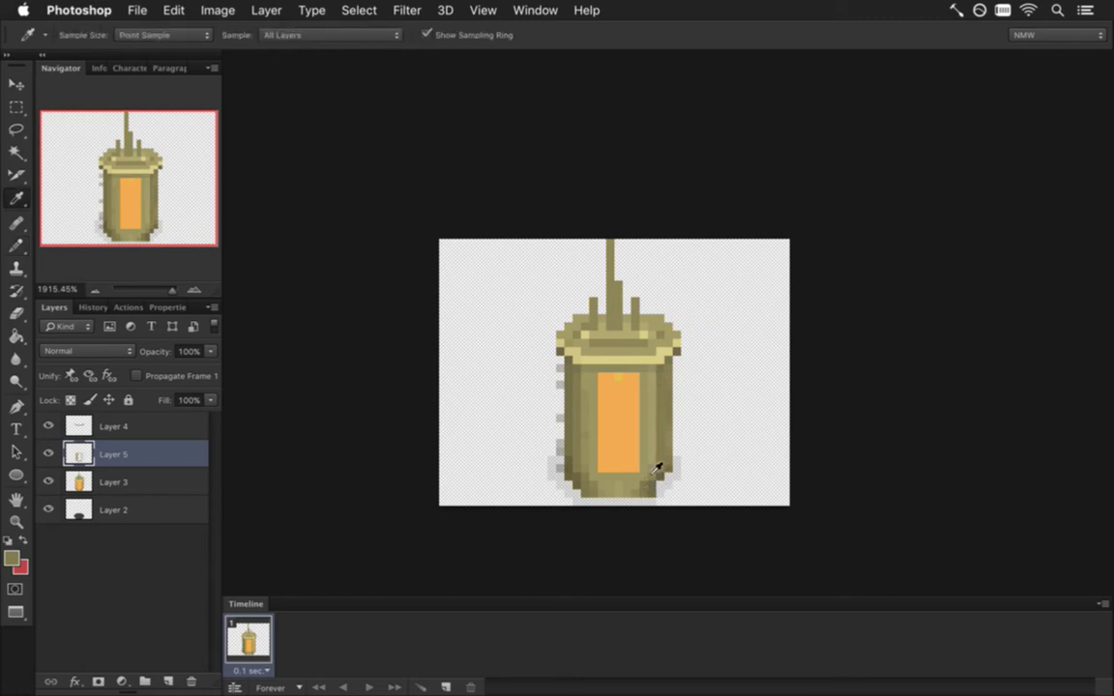
left_click(611, 485)
key("b")
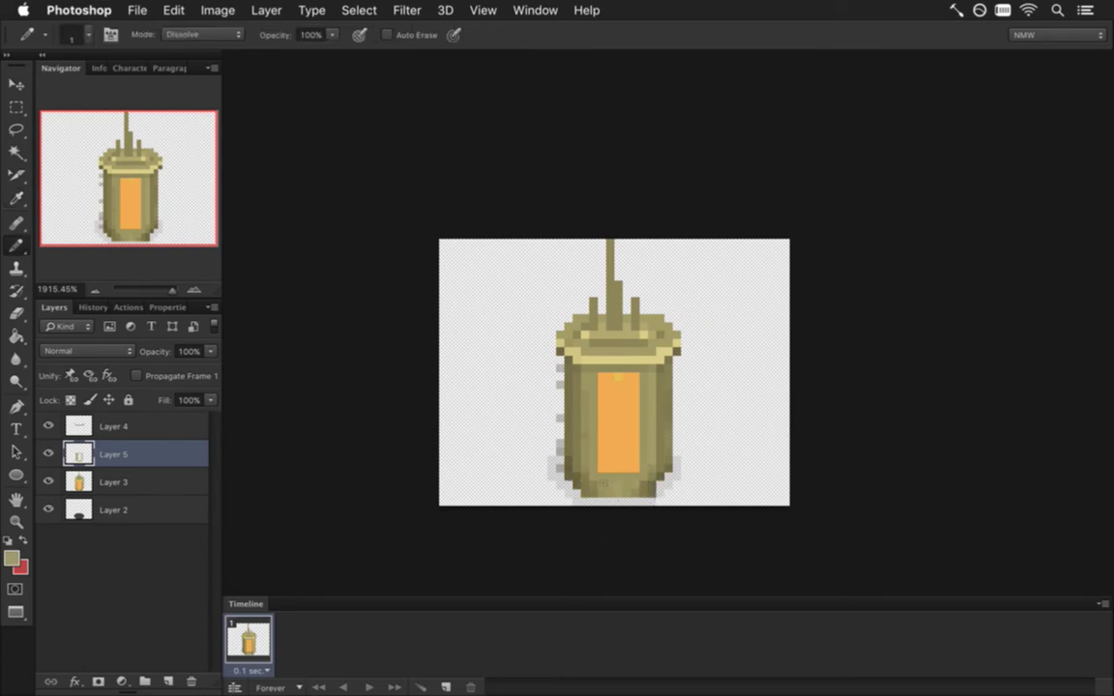
mouse_move(603, 470)
left_mouse_down()
mouse_move(602, 395)
mouse_move(629, 393)
mouse_move(637, 469)
mouse_move(617, 479)
mouse_move(632, 463)
mouse_move(621, 465)
mouse_move(610, 429)
mouse_move(622, 404)
mouse_move(627, 454)
mouse_move(626, 385)
left_mouse_up()
key("i")
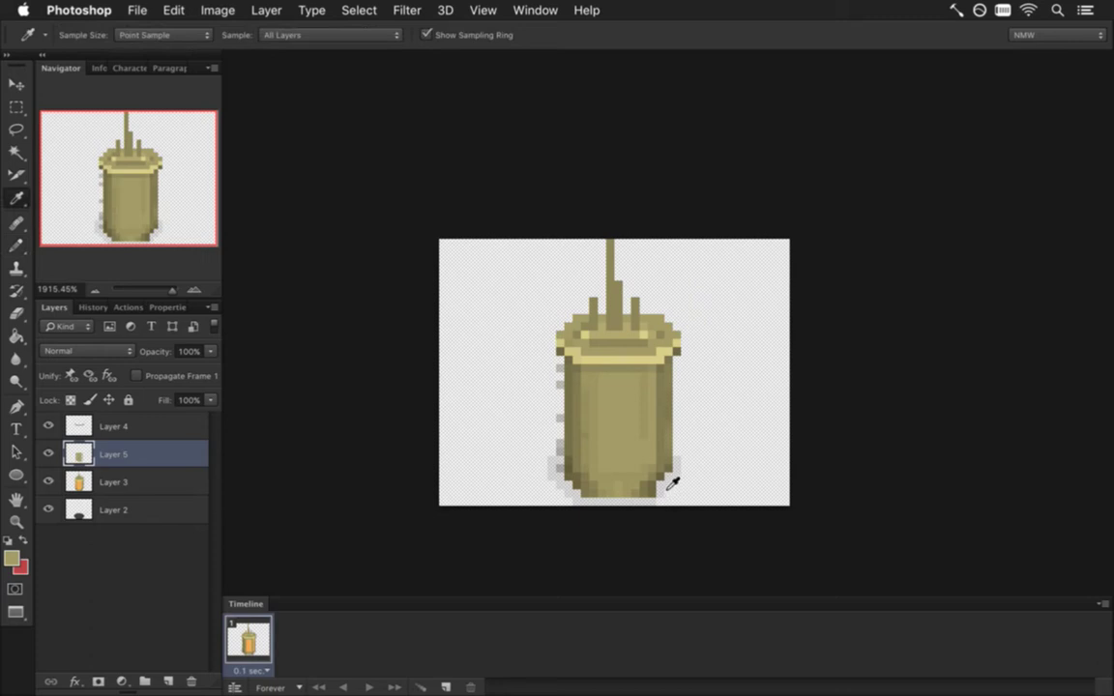
key("b")
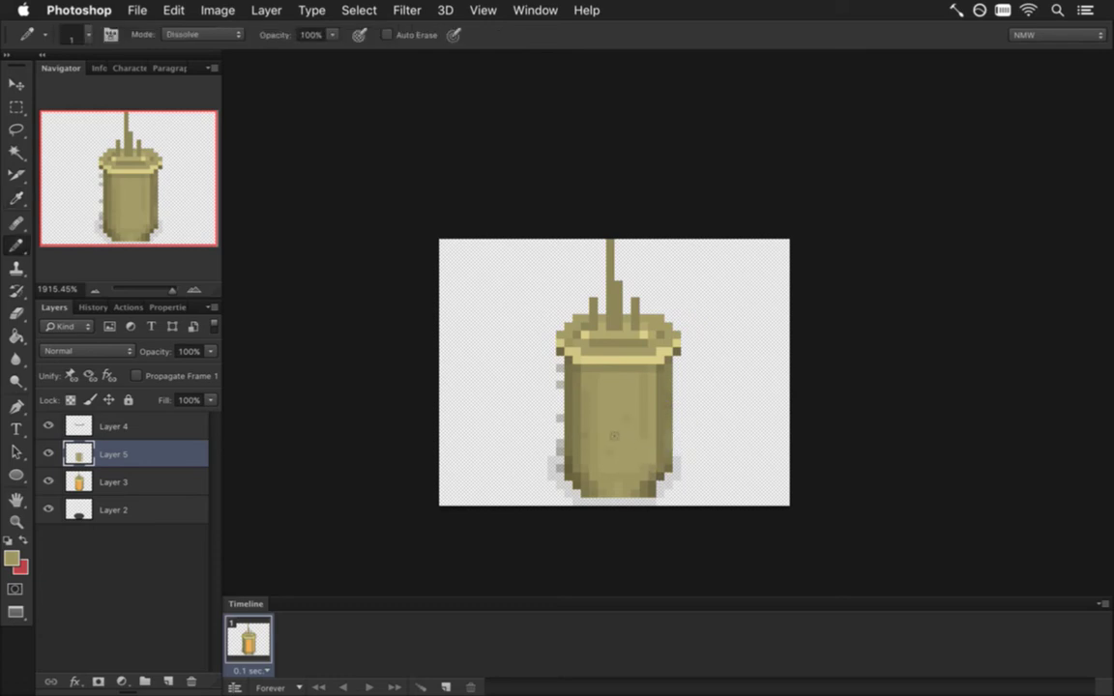
Step: Undo the last pencil change, lower Layer 5's opacity to 82% and deselect the layer
key("super+z")
left_click_drag(210, 351, 197, 372)
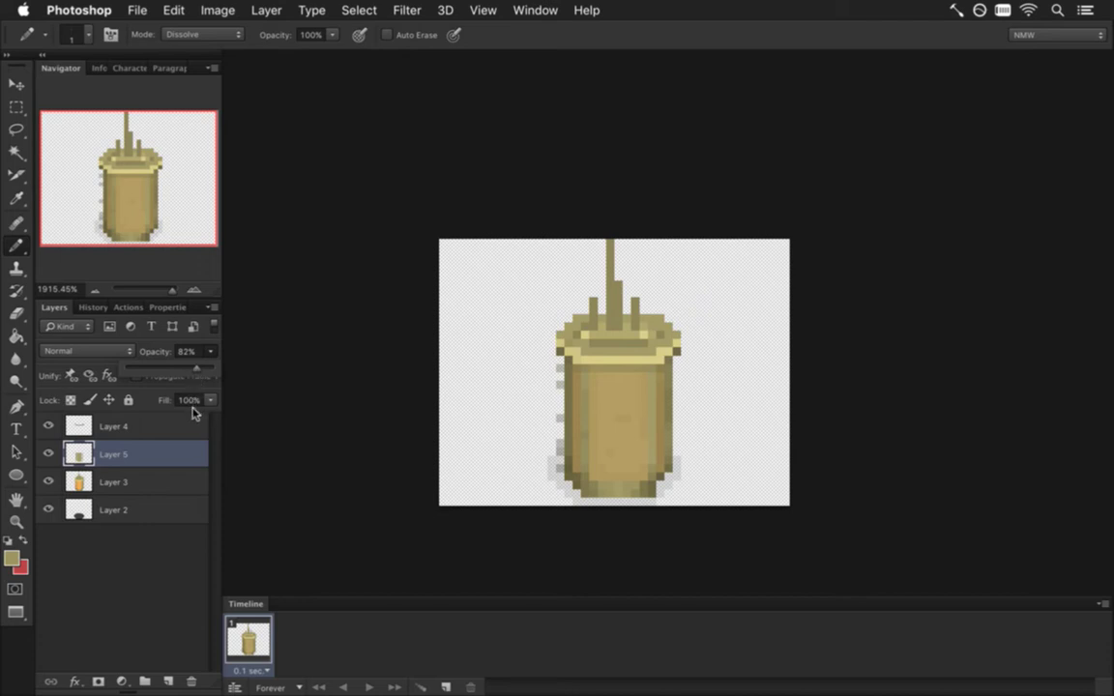
left_click(179, 559)
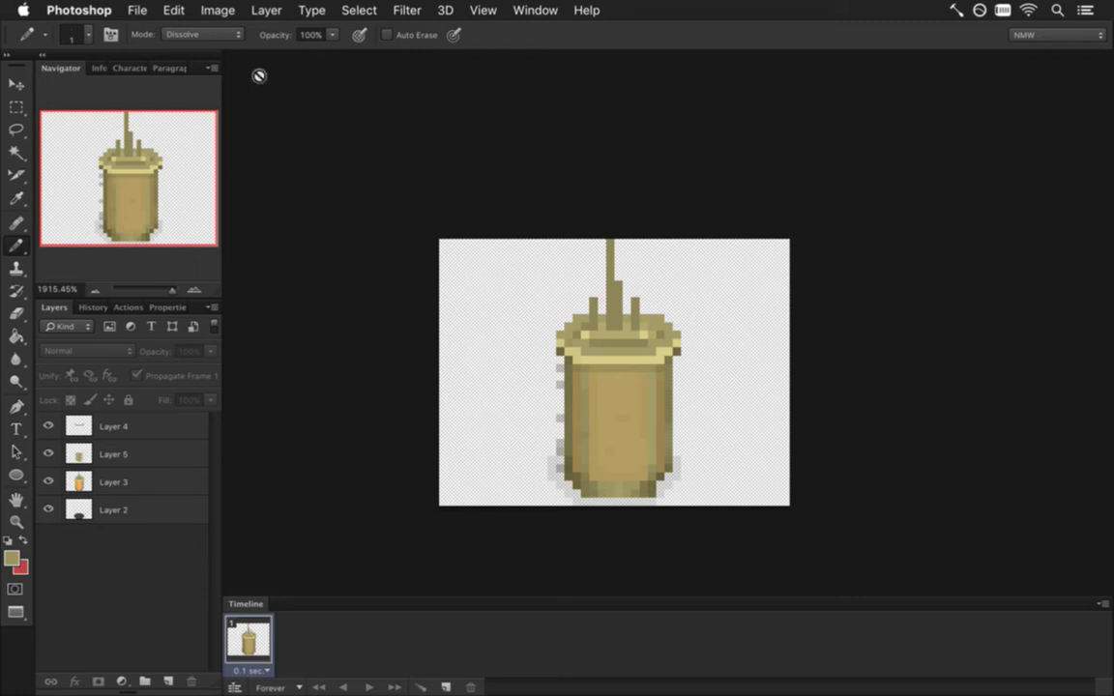
Step: Export the sprite for web as 8Pillar00.png into the Level folder, replacing the existing file
key("super+alt+shift+s")
key("Return")
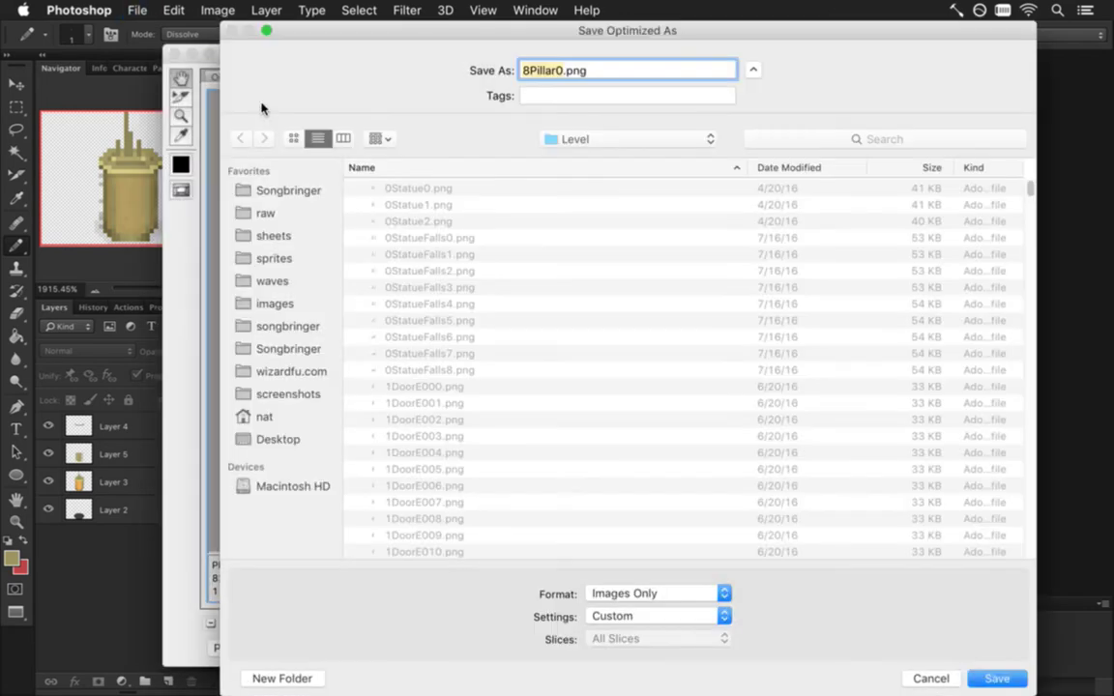
key("Right")
type("3")
key("Return")
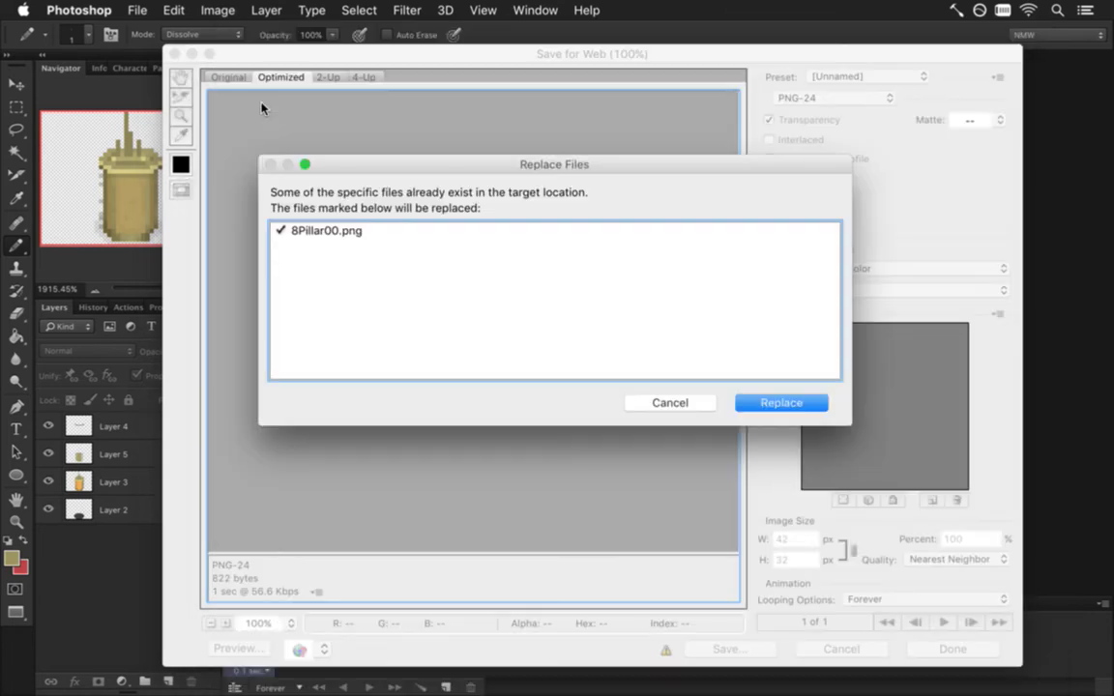
key("Return")
Step: Switch to Xcode, run the Songbringer build and strike the two upper-left lamps with the sword to test the sprite
key("super+Tab")
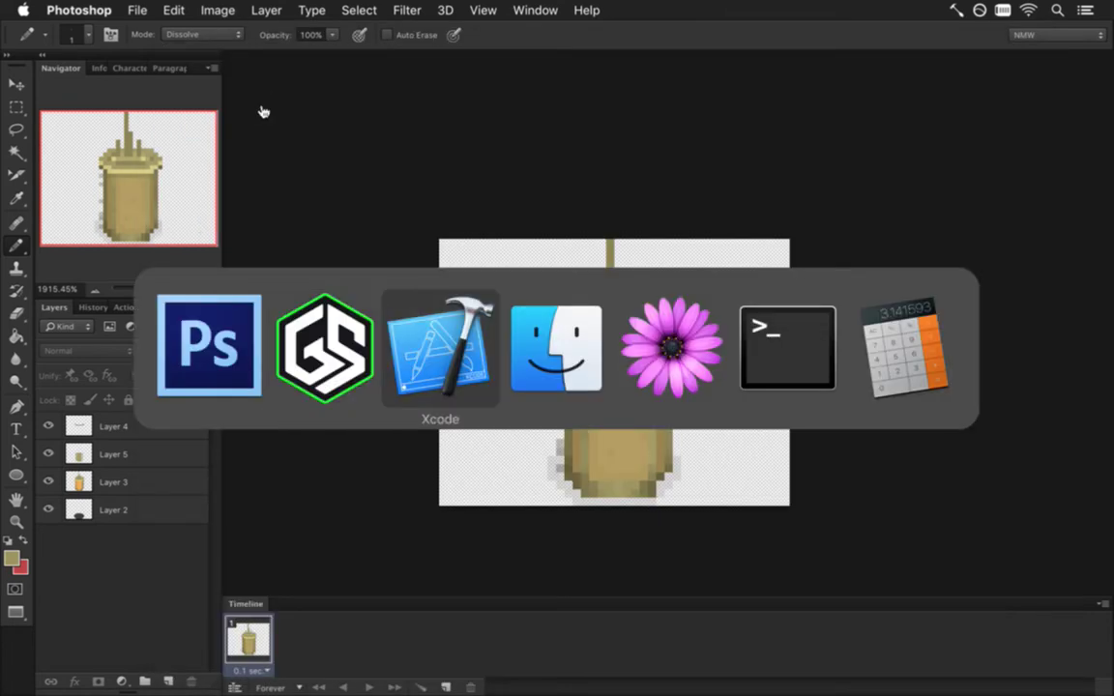
key("super+Tab")
key("super+r")
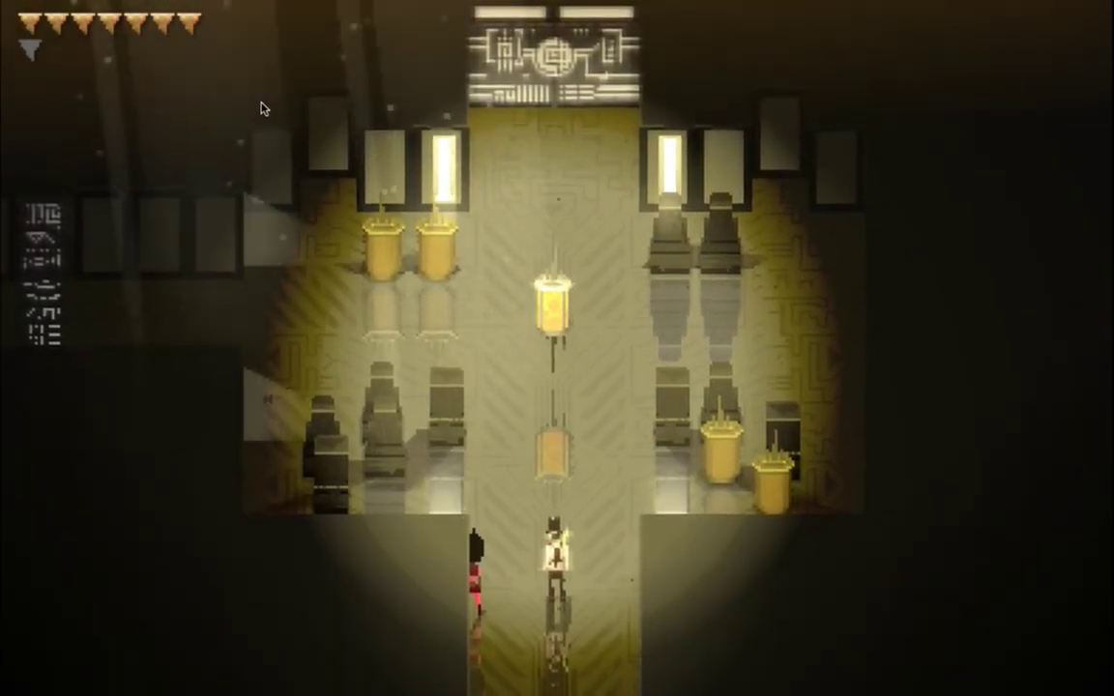
key("Up")
key("x")
key("Up")
key("Left")
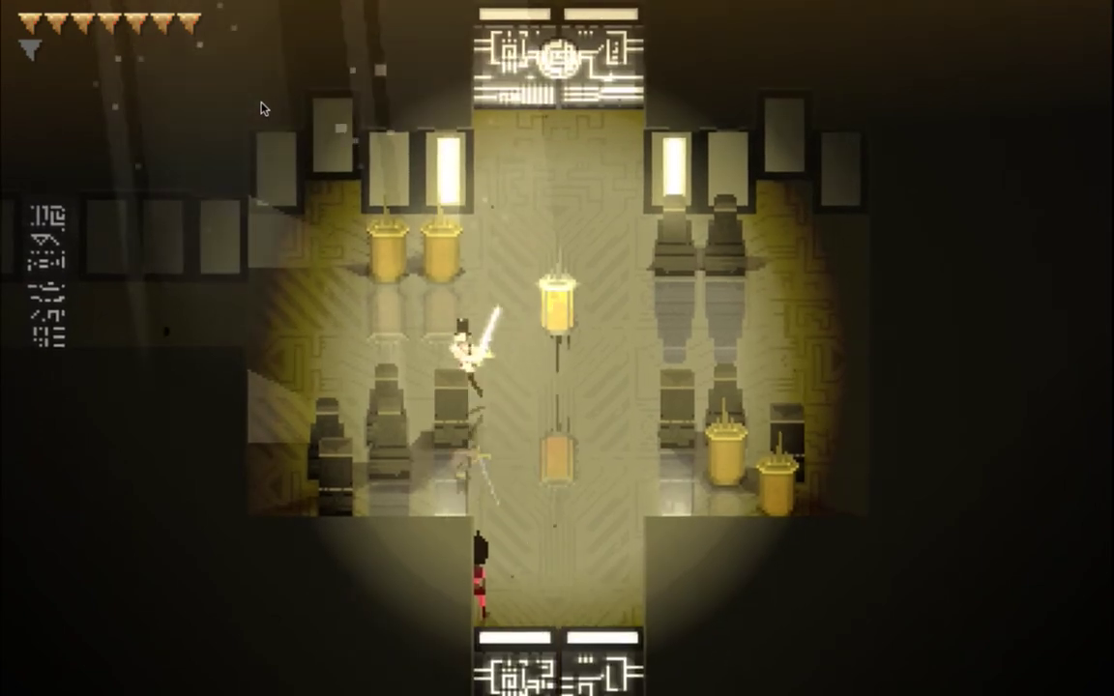
key("Left")
key("Up")
key("x")
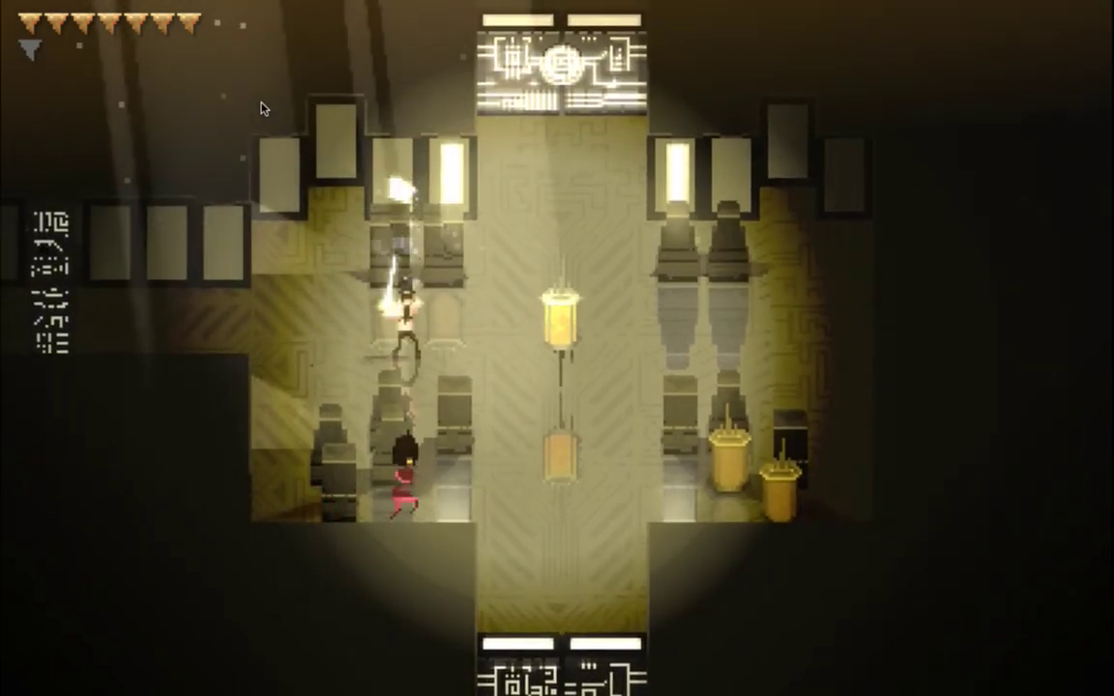
Step: Strike the glowing lamp in the room's centre and walk the character over to the lower-right lamps
key("x")
key("x")
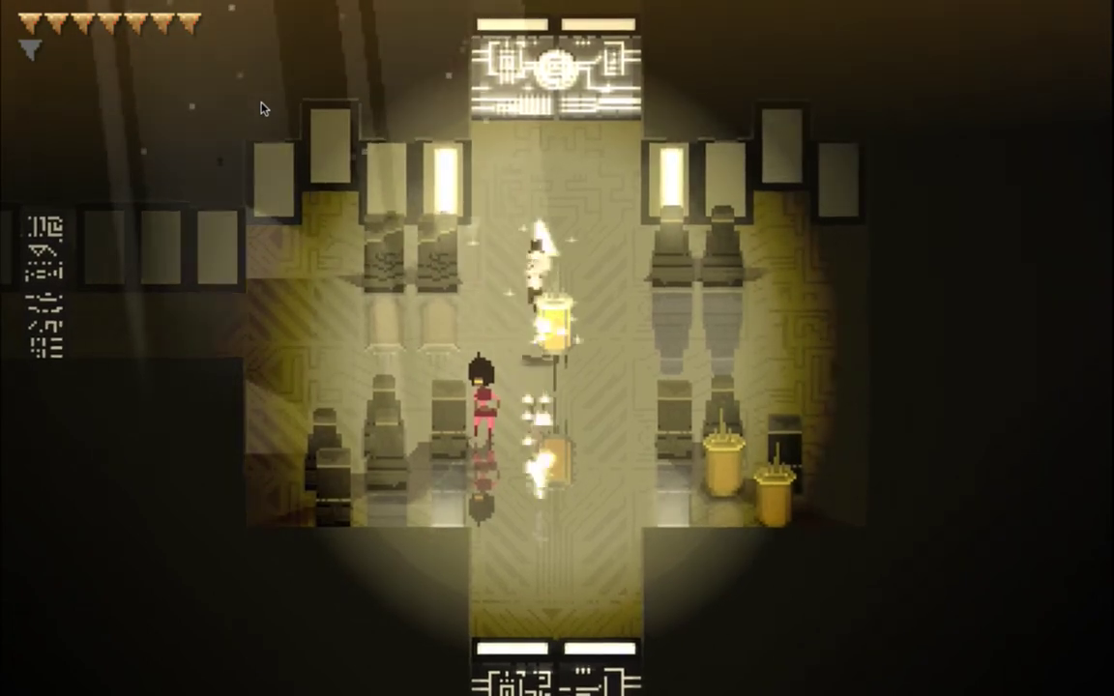
key("d")
key("w")
key("d")
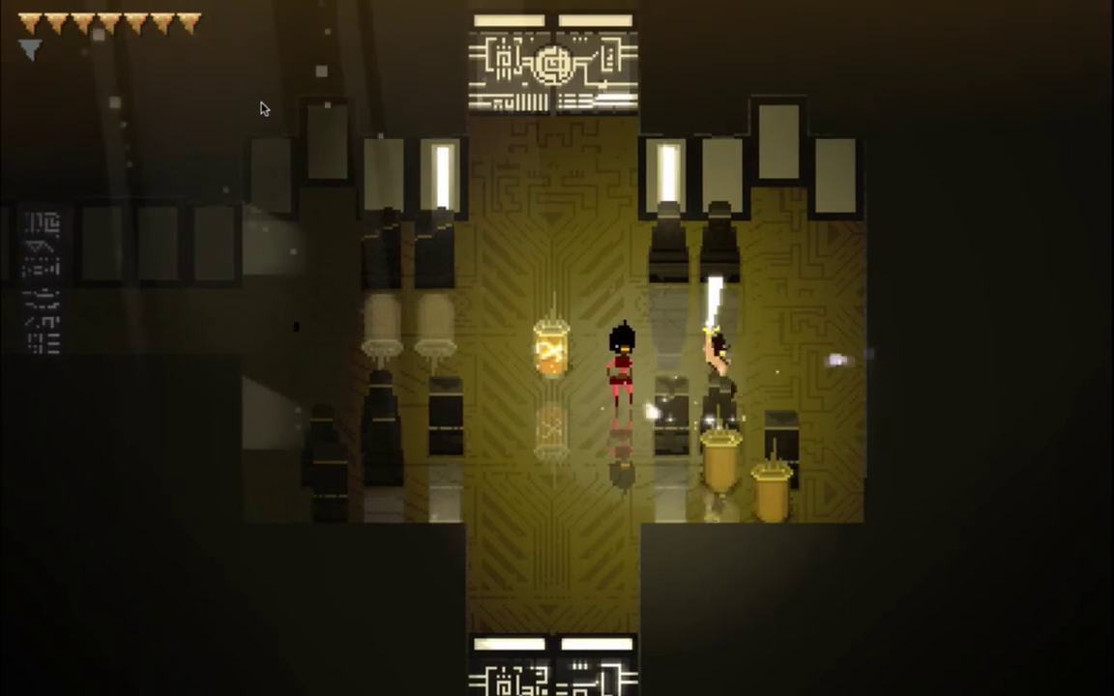
key("d")
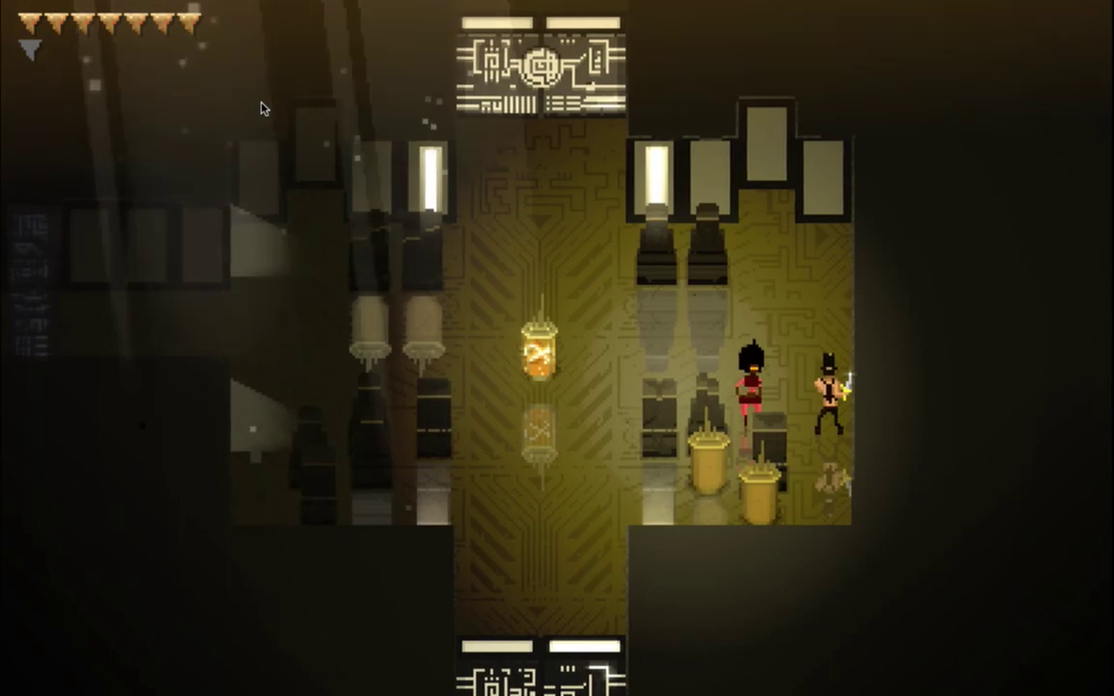
Step: Quit the game, switch to Photoshop and select Layer 3 of the lamp sprite
key("super+q")
key("super+Tab")
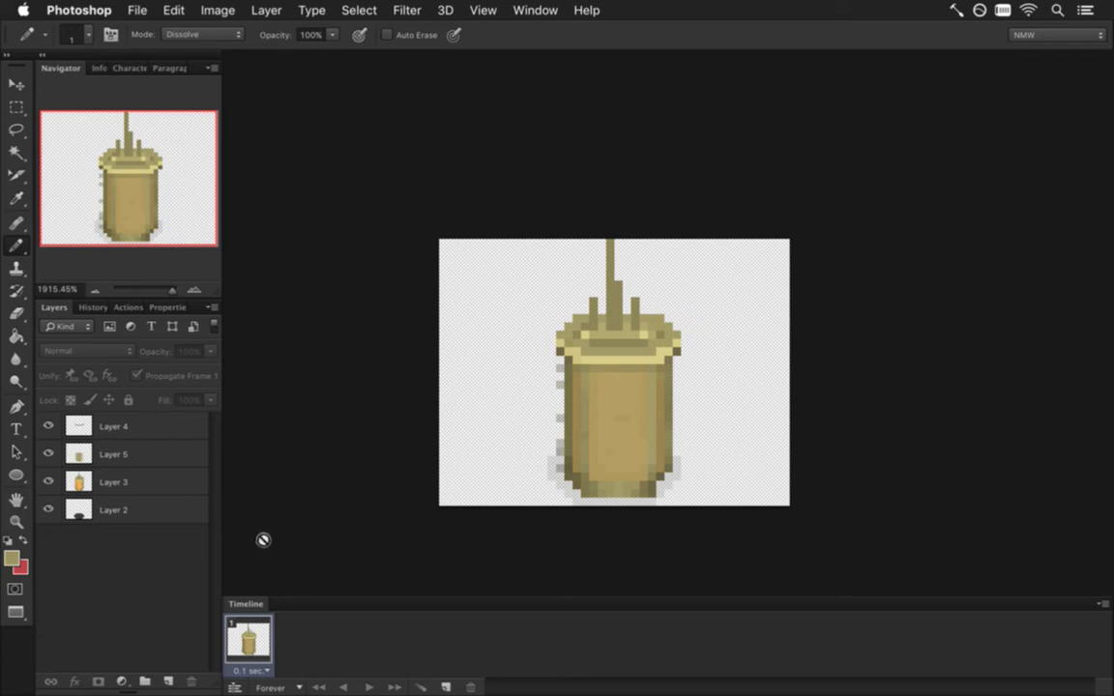
left_click(152, 427)
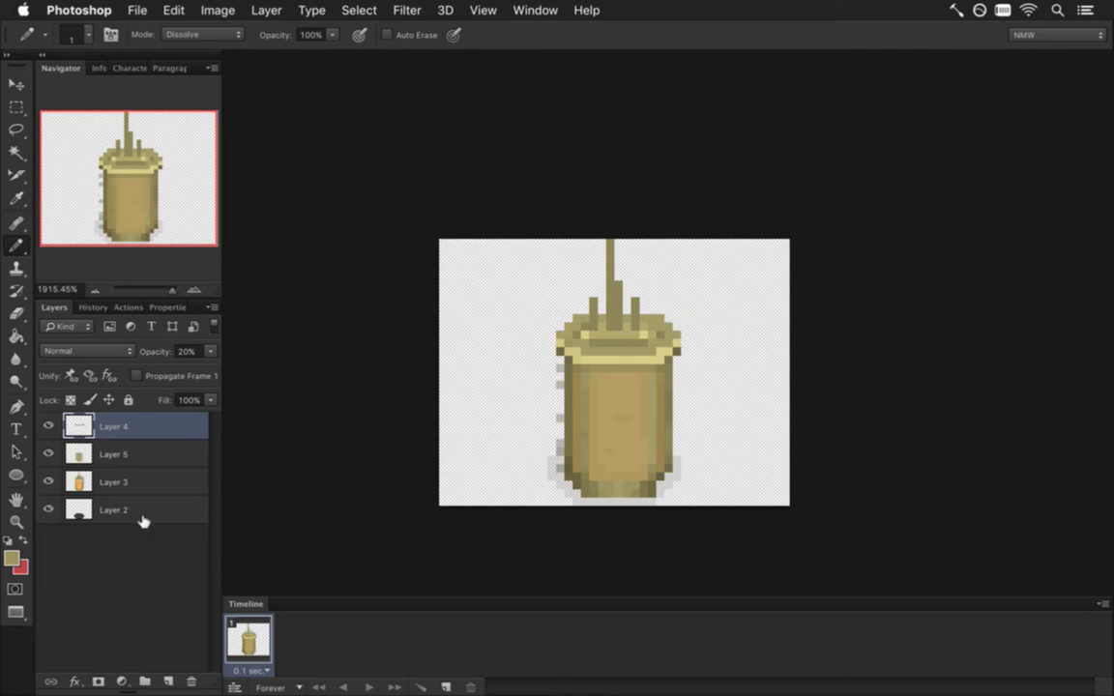
left_click(109, 480)
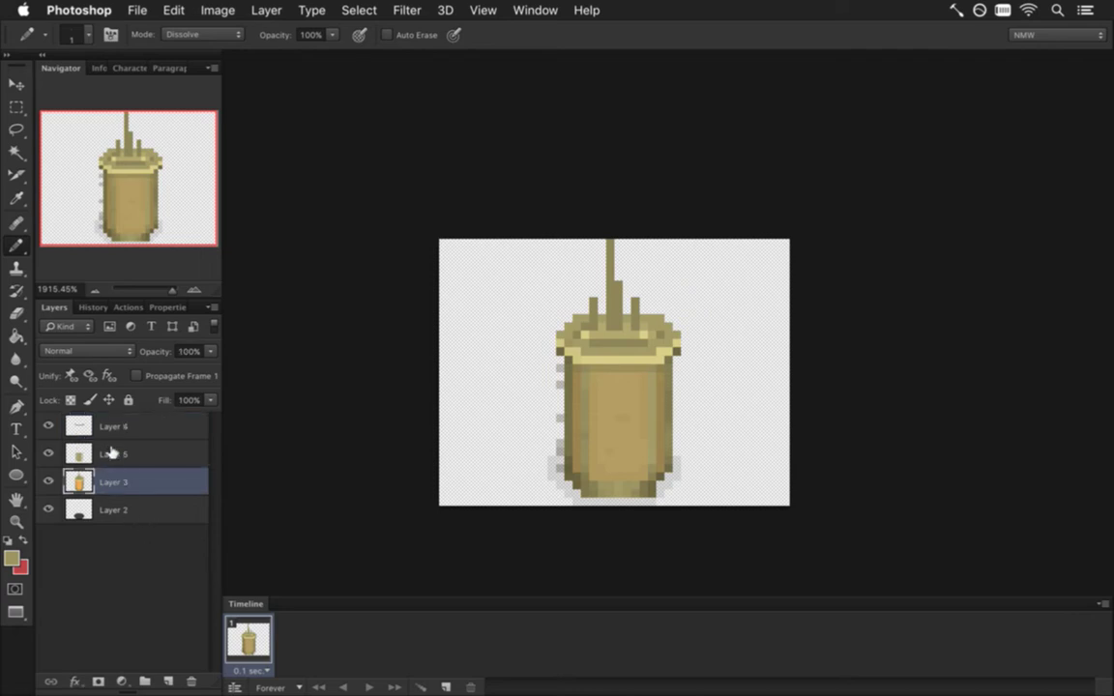
Step: Switch to Terminal and check the Songbringer repository's changes with git status
key("super+Tab")
key("super+Tab")
key("super+Tab")
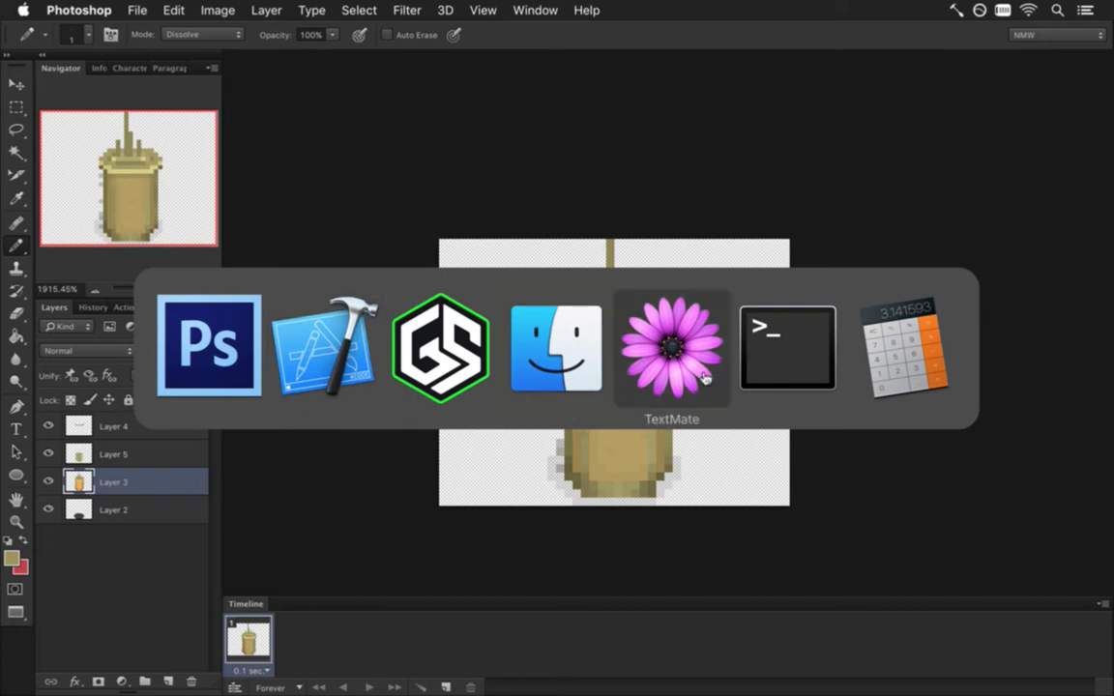
left_click(758, 356)
type("git status")
key("Return")
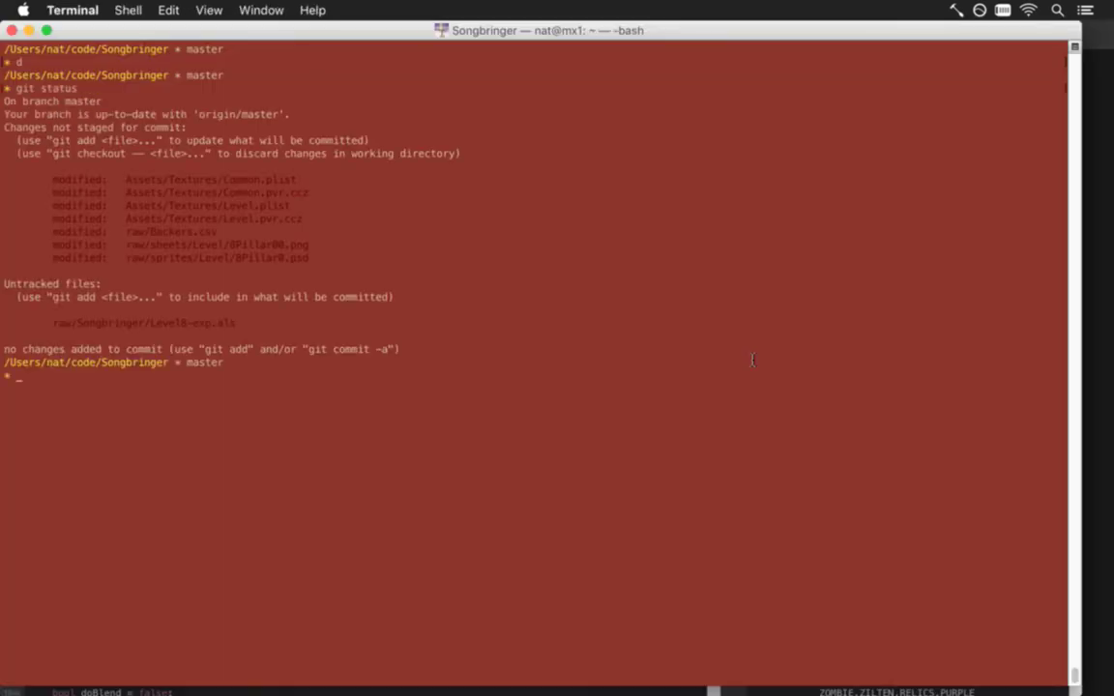
Step: Commit raw/Backers.csv on its own with git commit, entering "." as the commit message
type("git ad")
key("BackSpace")
key("BackSpace")
key("BackSpace")
key("BackSpace")
type("git commit raw/B")
key("Tab")
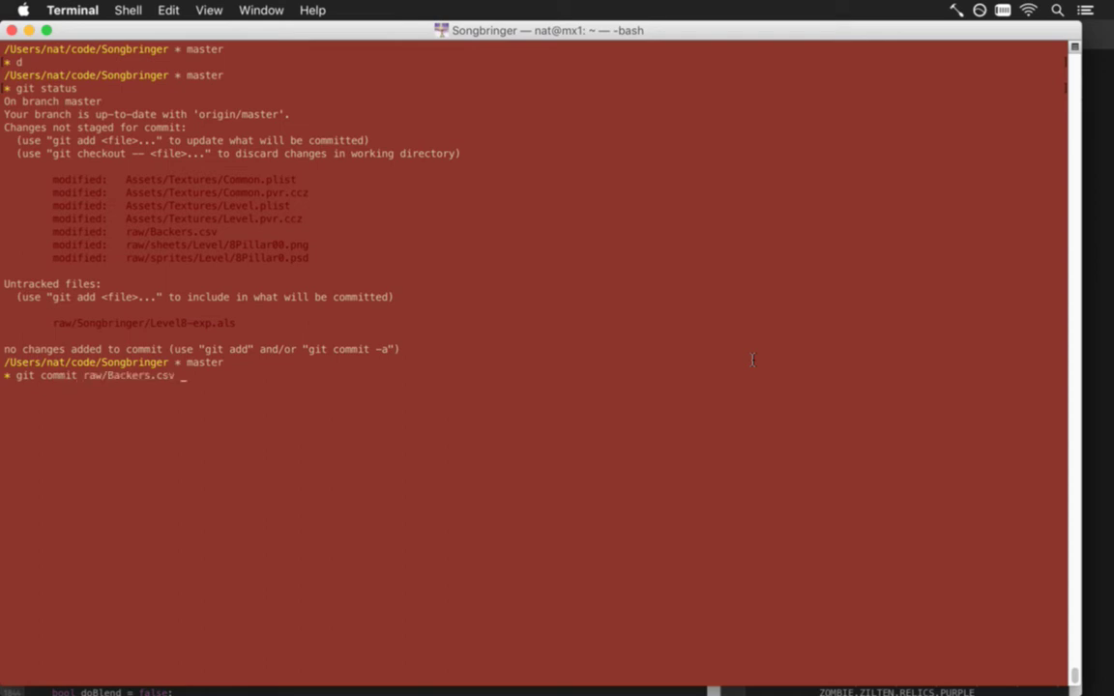
key("i")
key("Escape")
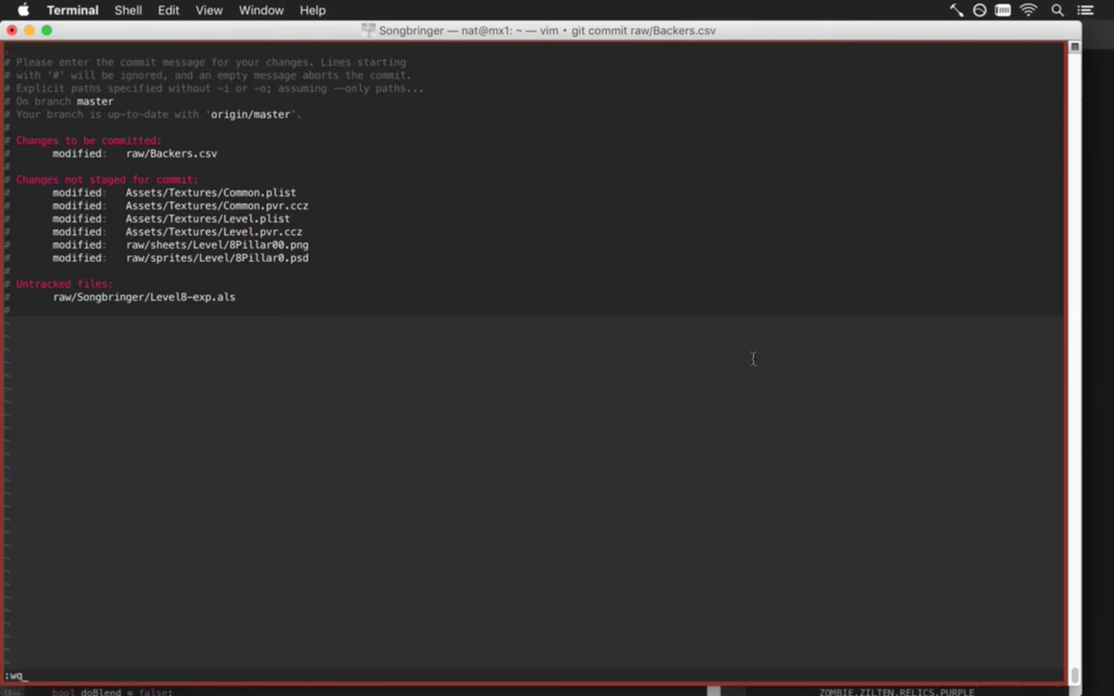
key("Return")
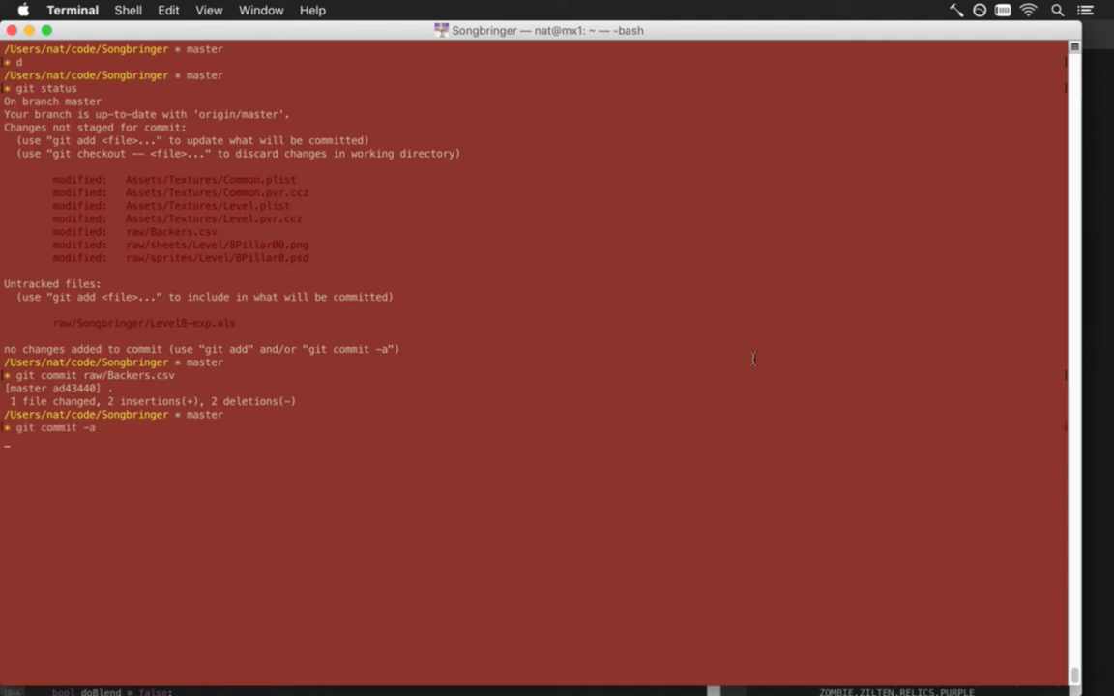
Step: Commit all remaining modified files with git commit -a, entering "." as the commit message
type("git commit -a")
key("Return")
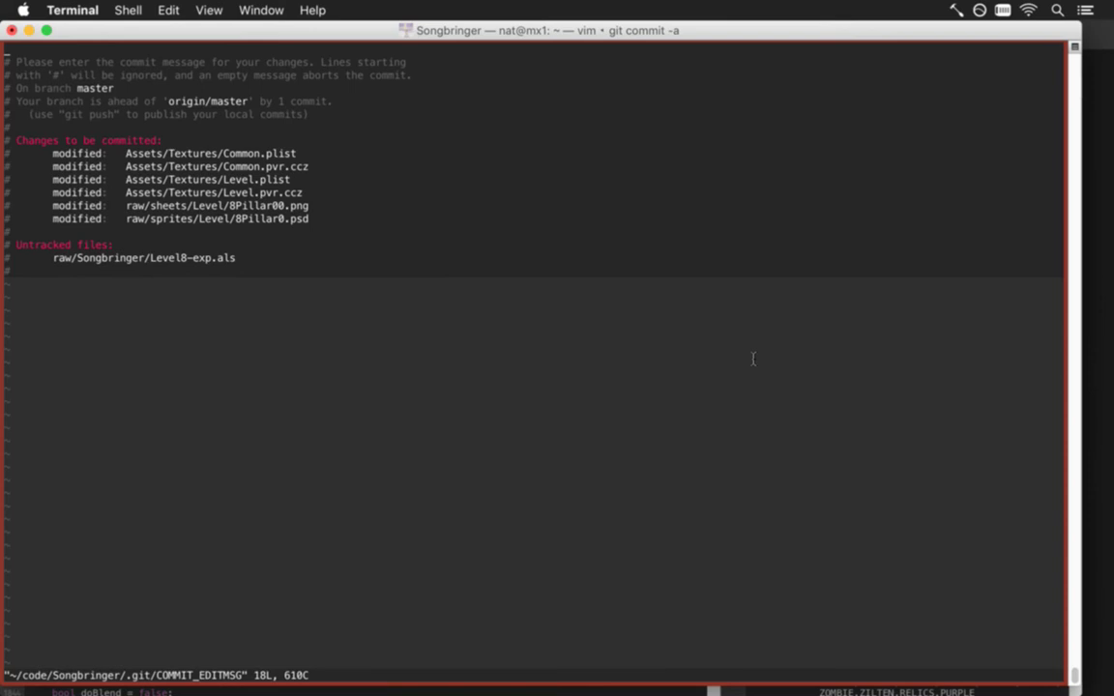
key("i")
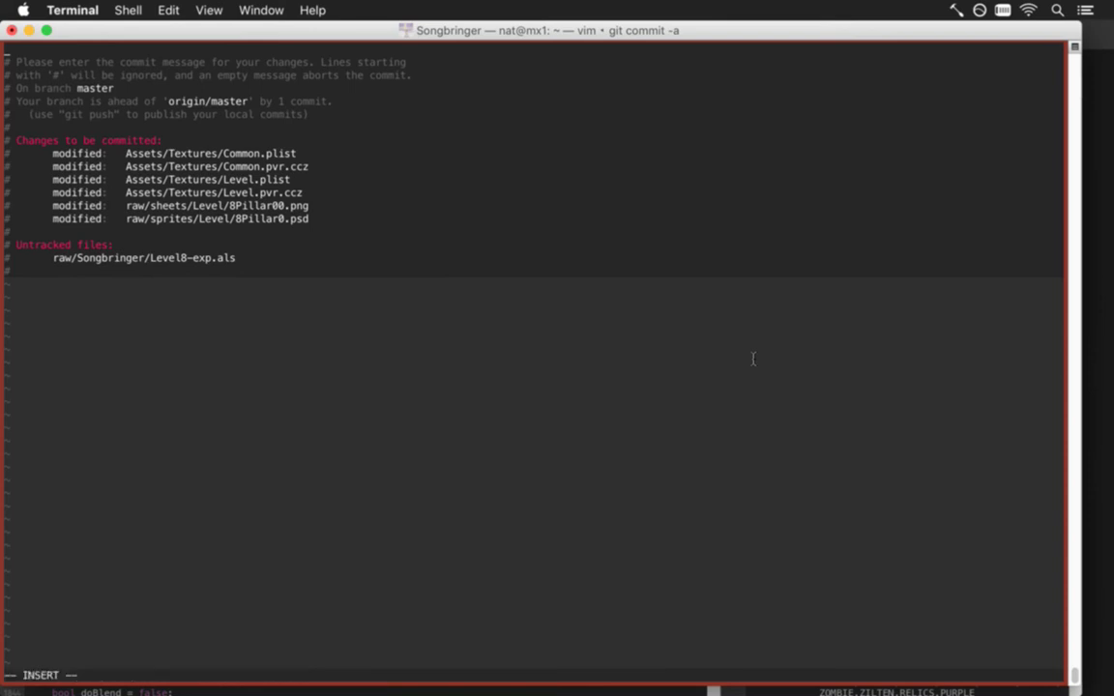
key("Escape")
type("q")
key("Return")
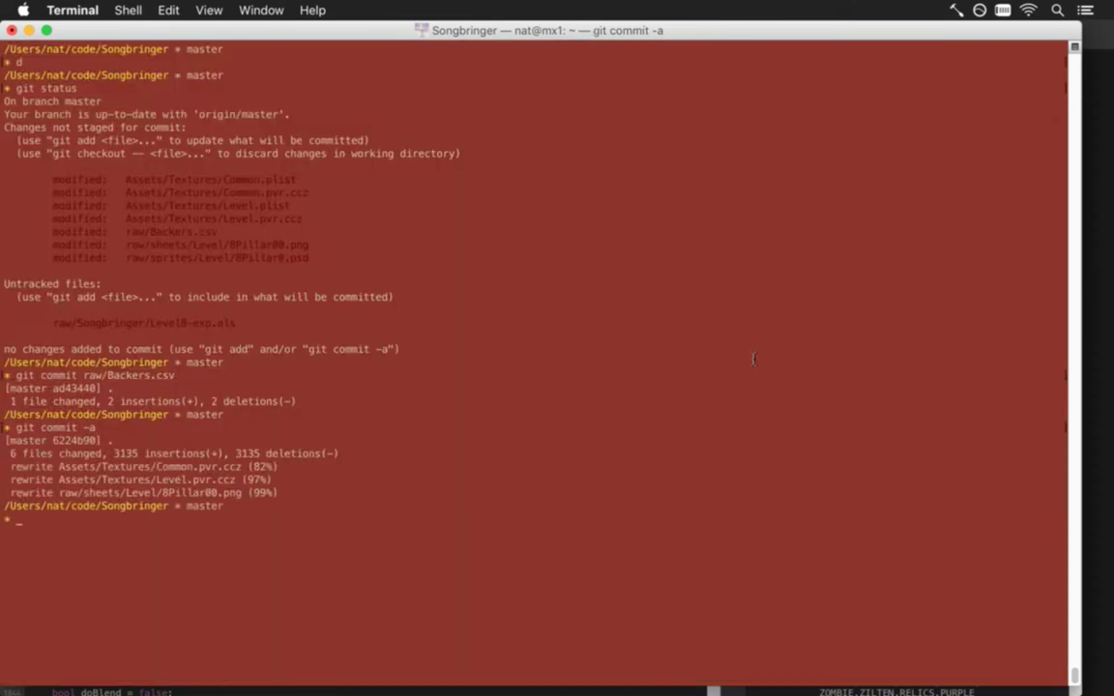
Step: Switch back to Photoshop and select Layer 4
key("cmd+Tab")
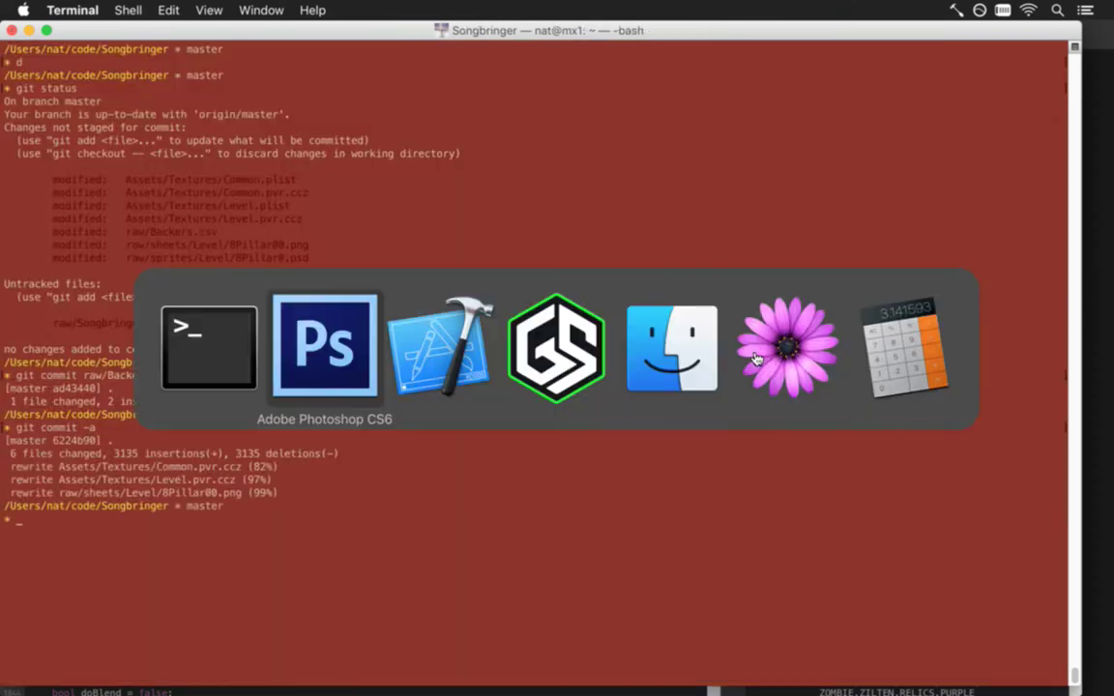
key("super+Tab")
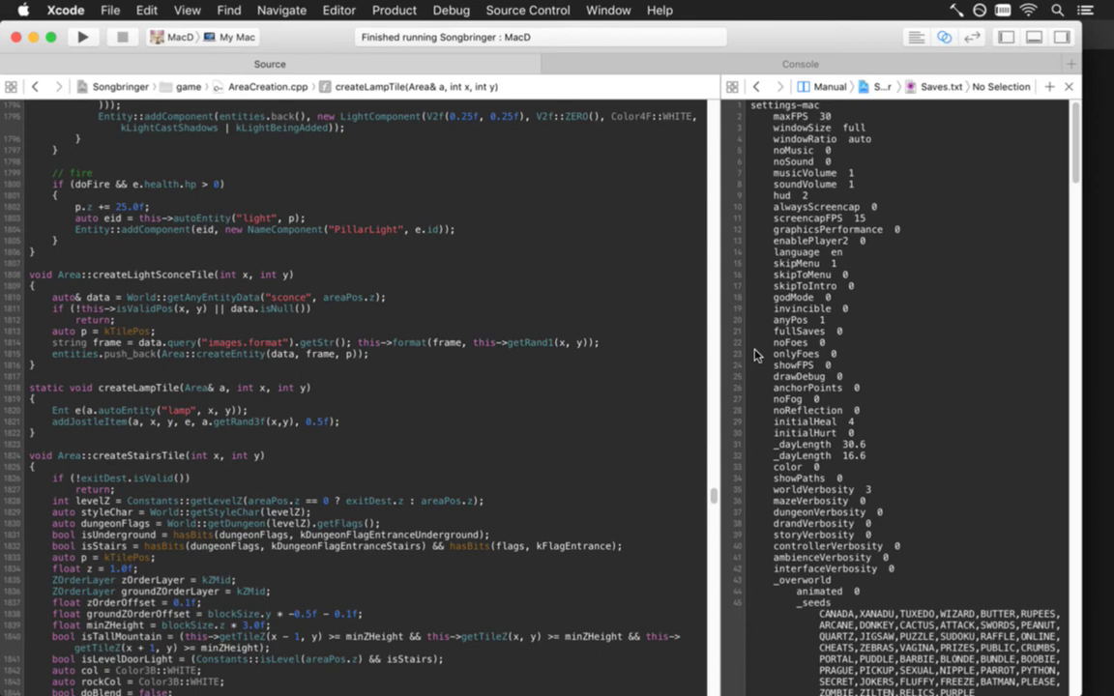
key("super+Tab")
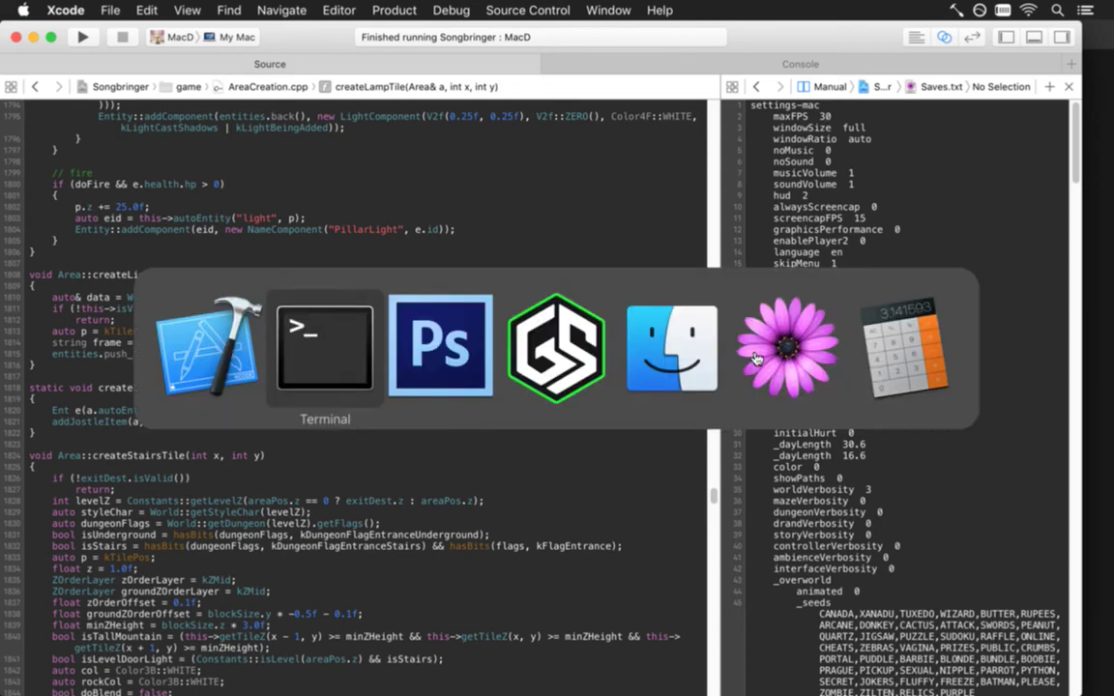
key("super+Tab")
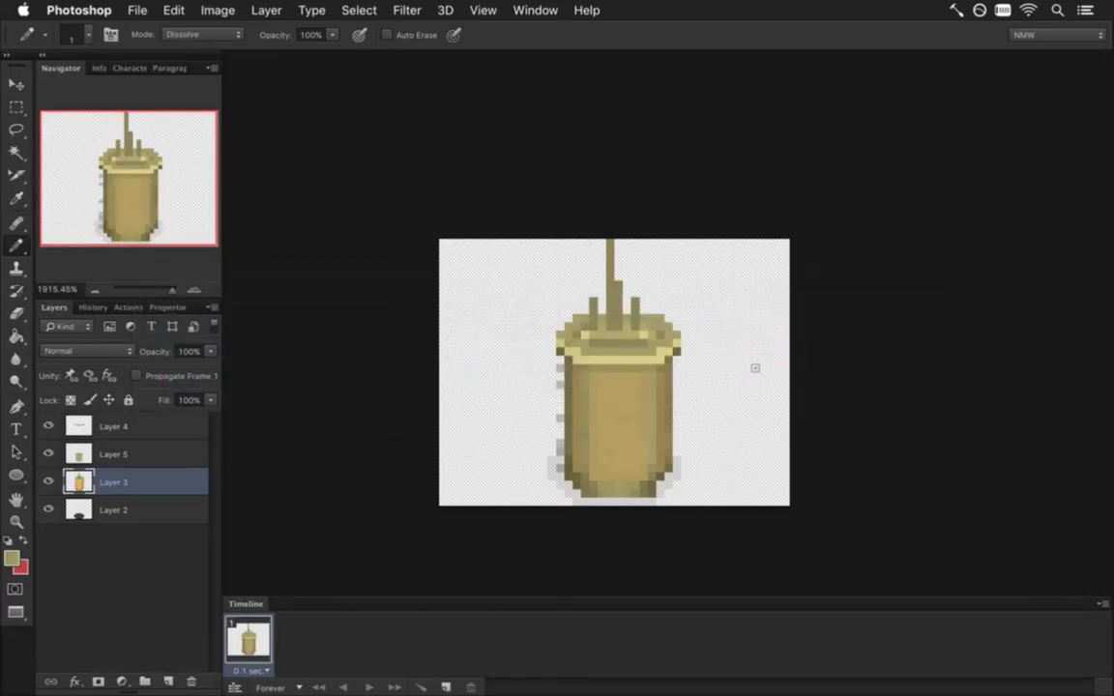
left_click(116, 427)
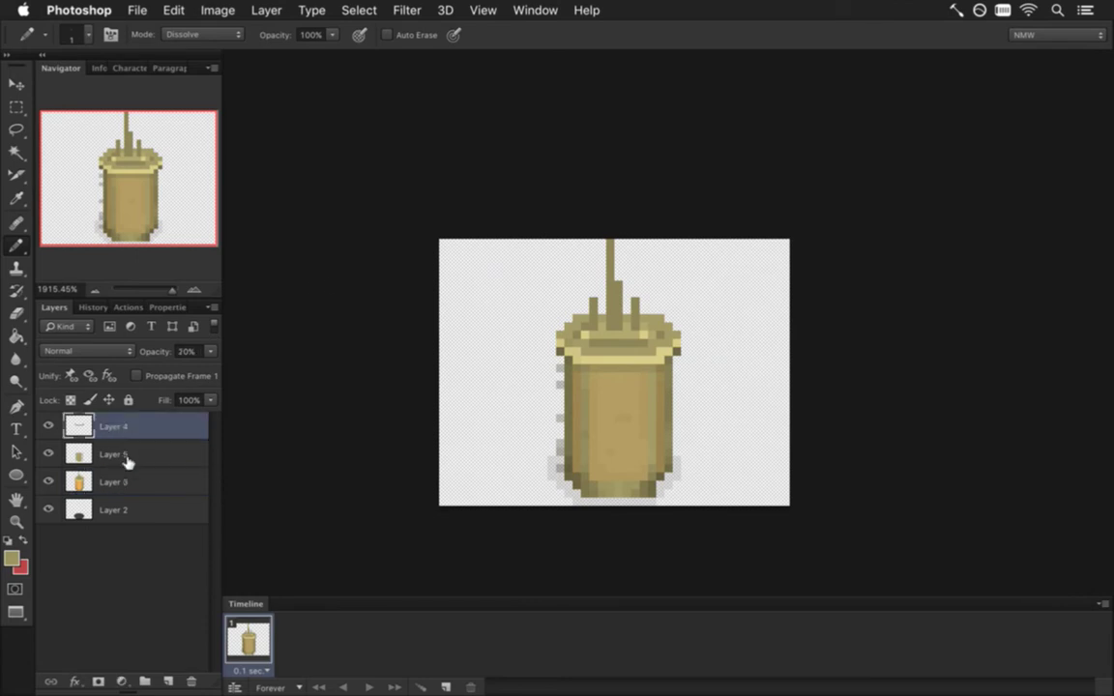
Step: Create a layer group above Layer 4 and name it orig
left_click(144, 681)
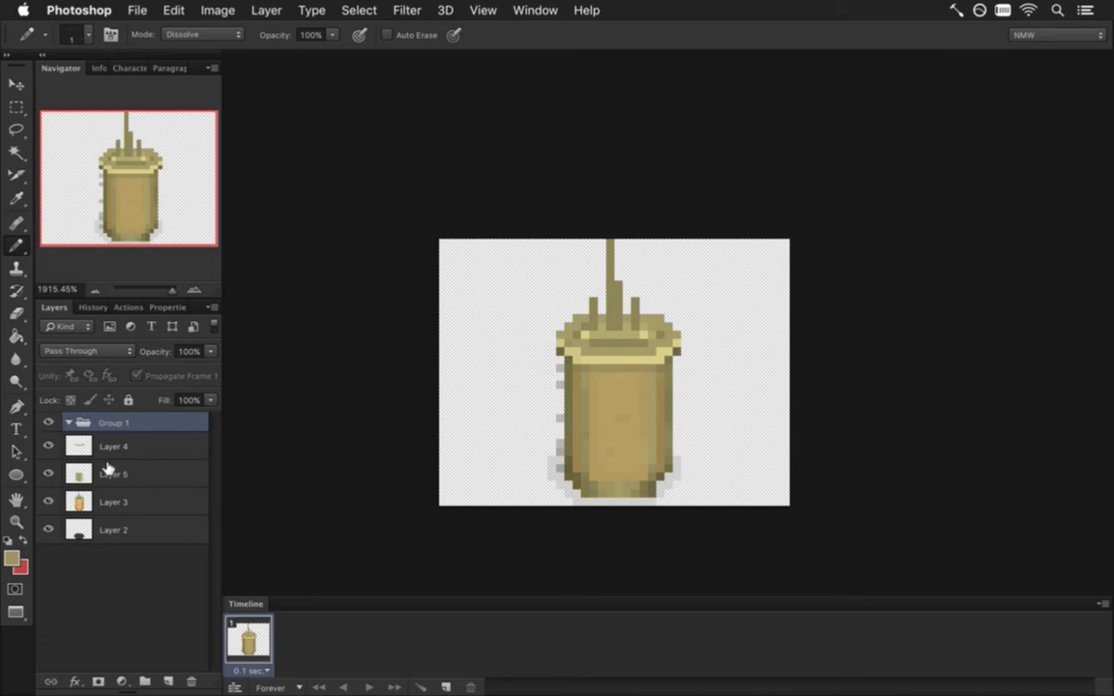
double_click(112, 424)
key("BackSpace")
type("orig")
left_click(130, 445)
left_click(126, 499, "shift")
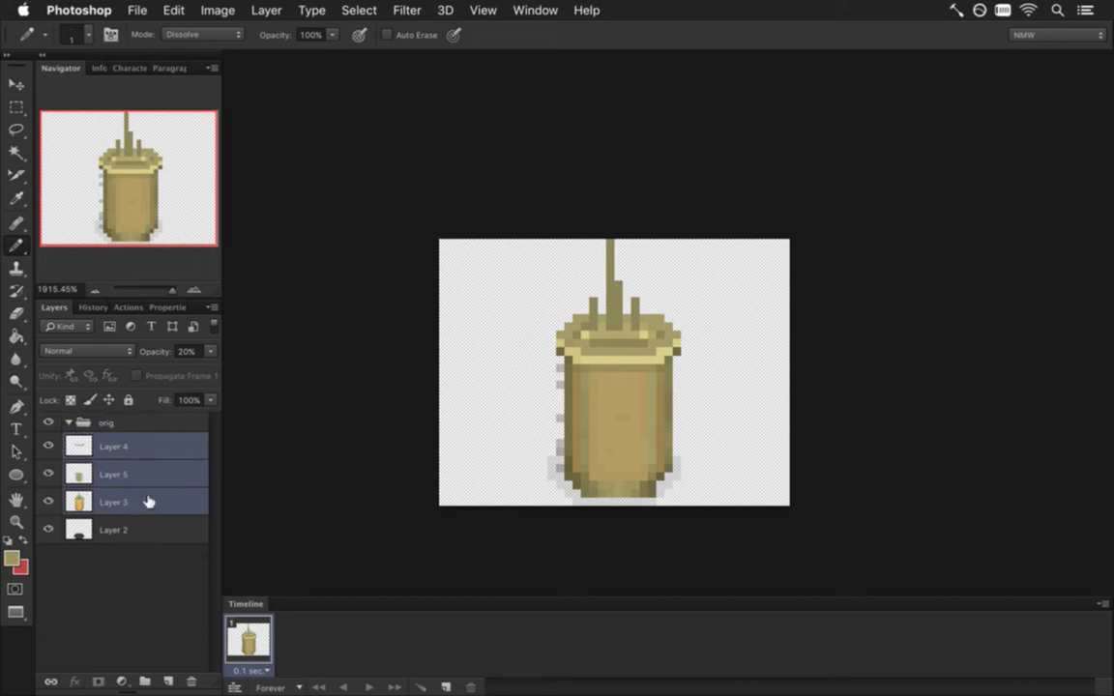
right_click(147, 503)
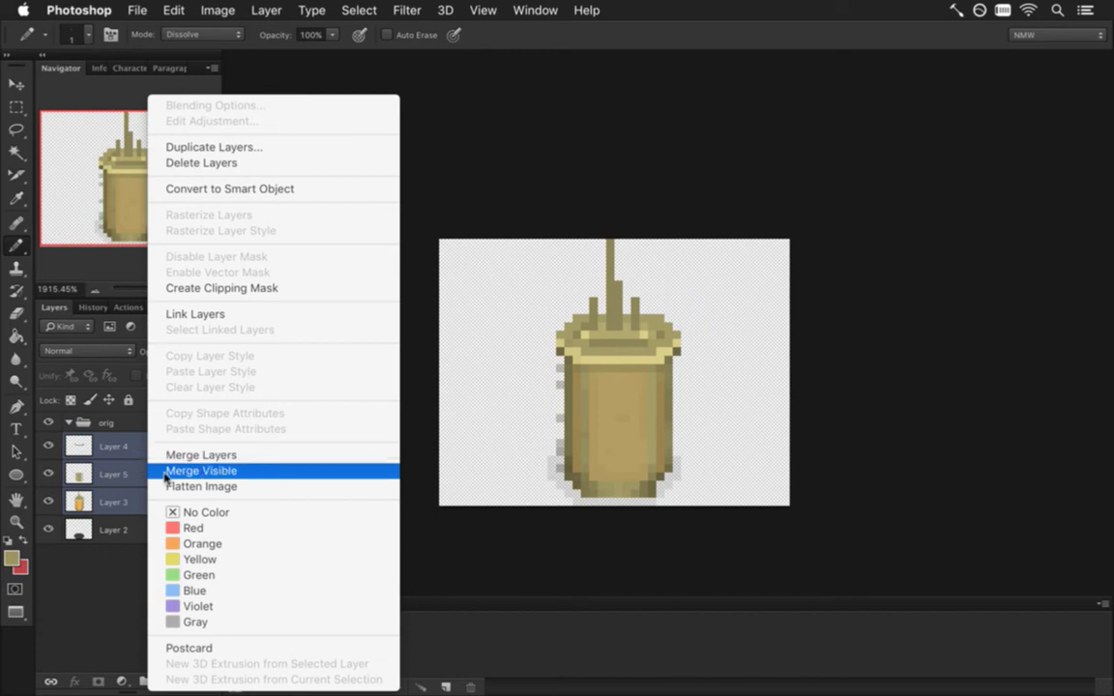
left_click(113, 416)
Step: Marquee-select the strip of stray pixels along the lamp's left edge and try to cut it from Layer 5 to a new layer
left_click(118, 476)
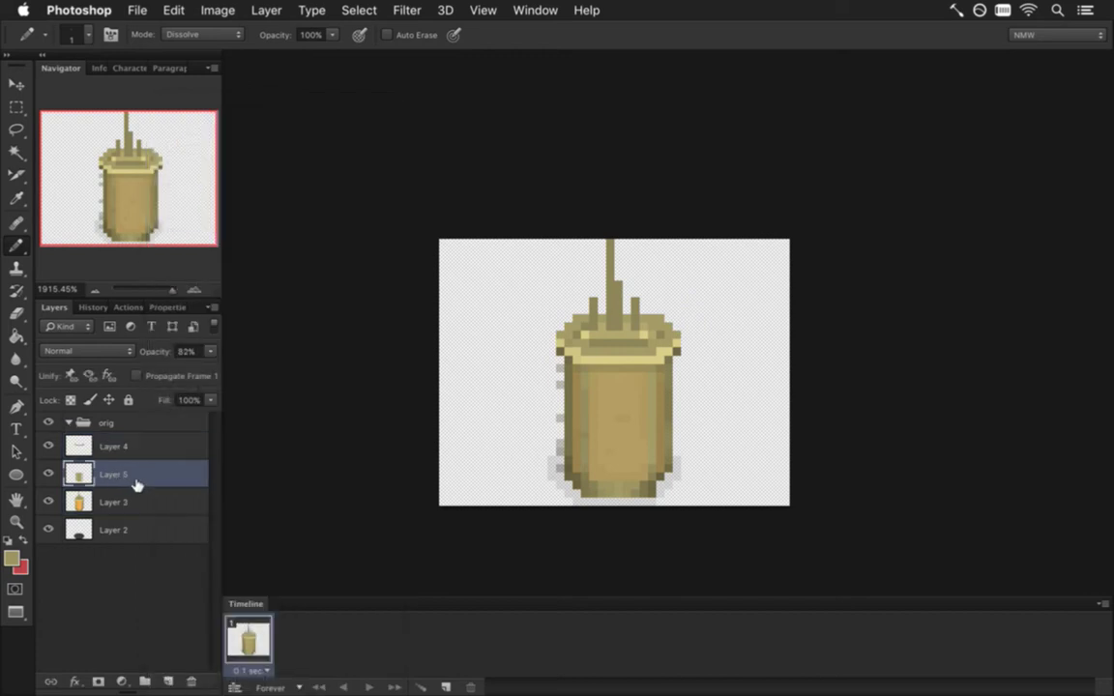
key("m")
mouse_move(531, 355)
left_mouse_down()
mouse_move(563, 440)
mouse_move(558, 481)
left_mouse_up()
right_click(550, 403)
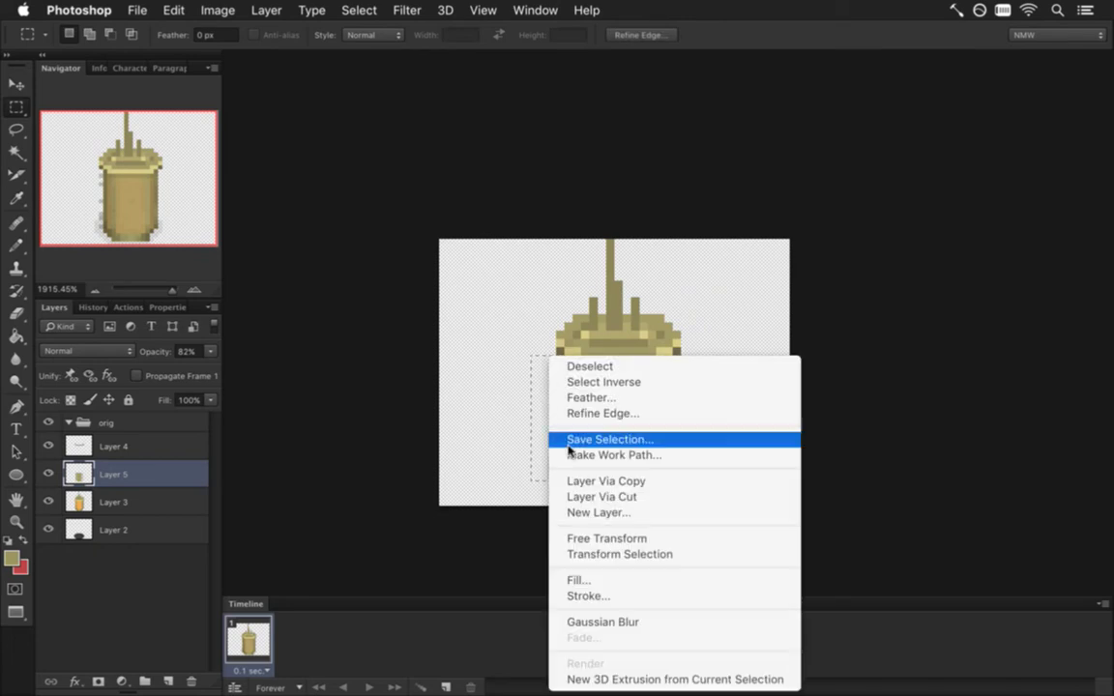
left_click(600, 497)
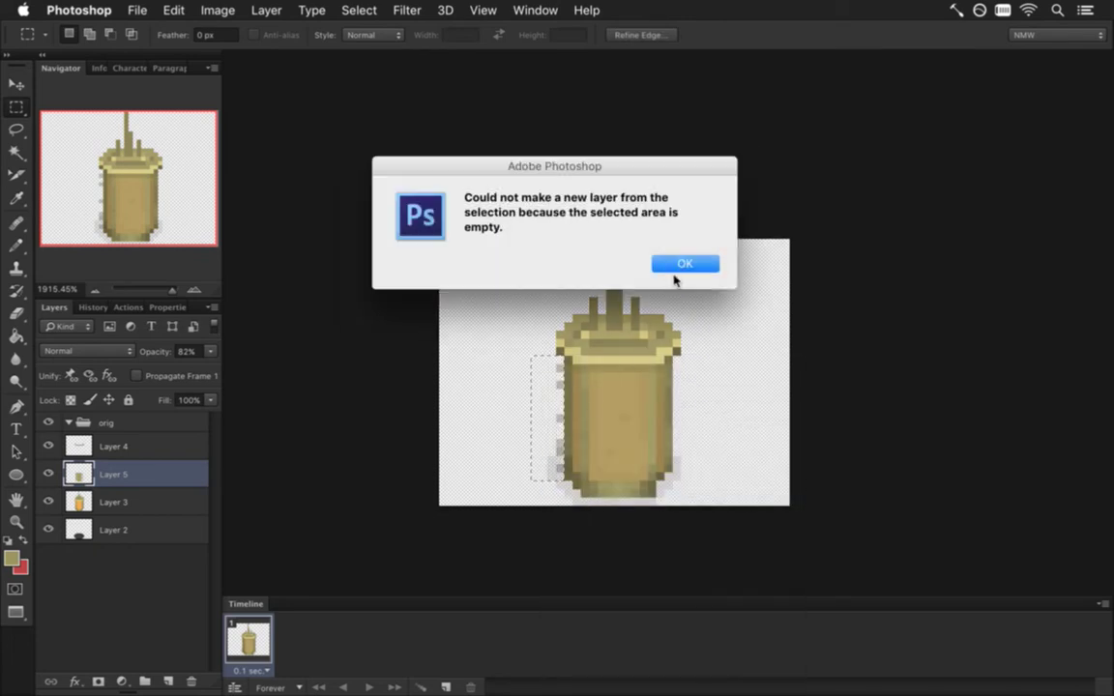
left_click(677, 262)
Step: Cut the selected pixel strip from Layer 3 into a new layer and move that layer beneath Layer 3
left_click(85, 499)
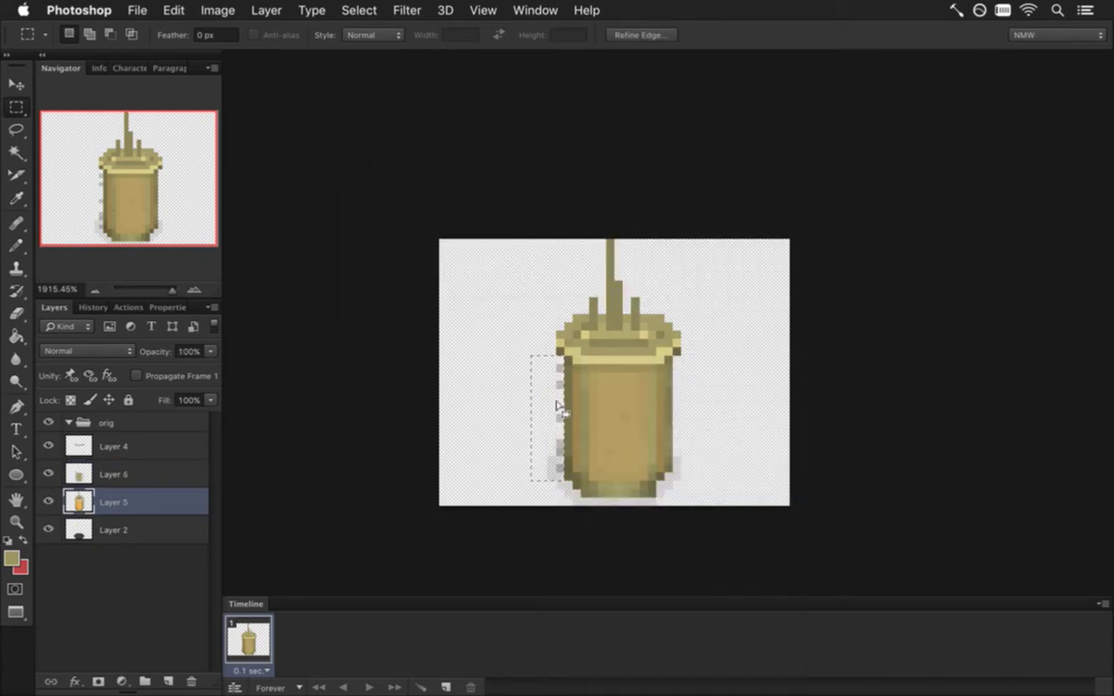
right_click(551, 360)
left_click(614, 499)
left_click_drag(73, 512, 92, 546)
Step: Merge Layer 4, Layer 5 and Layer 3 into a single lamp layer
left_click(89, 502)
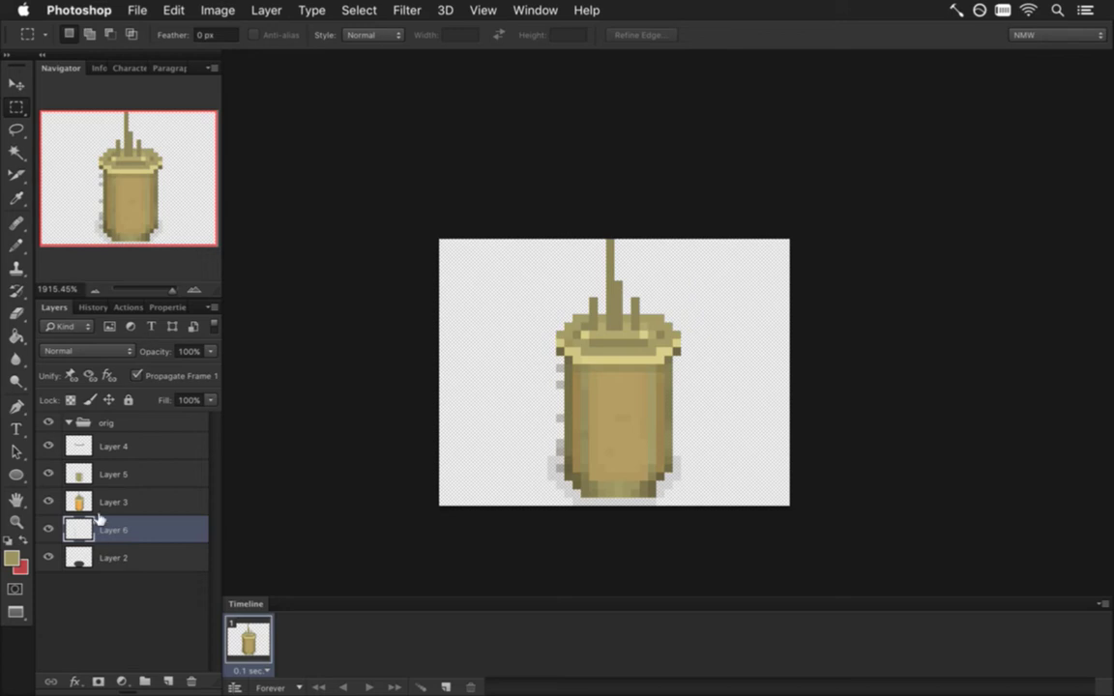
left_click(82, 446, "shift")
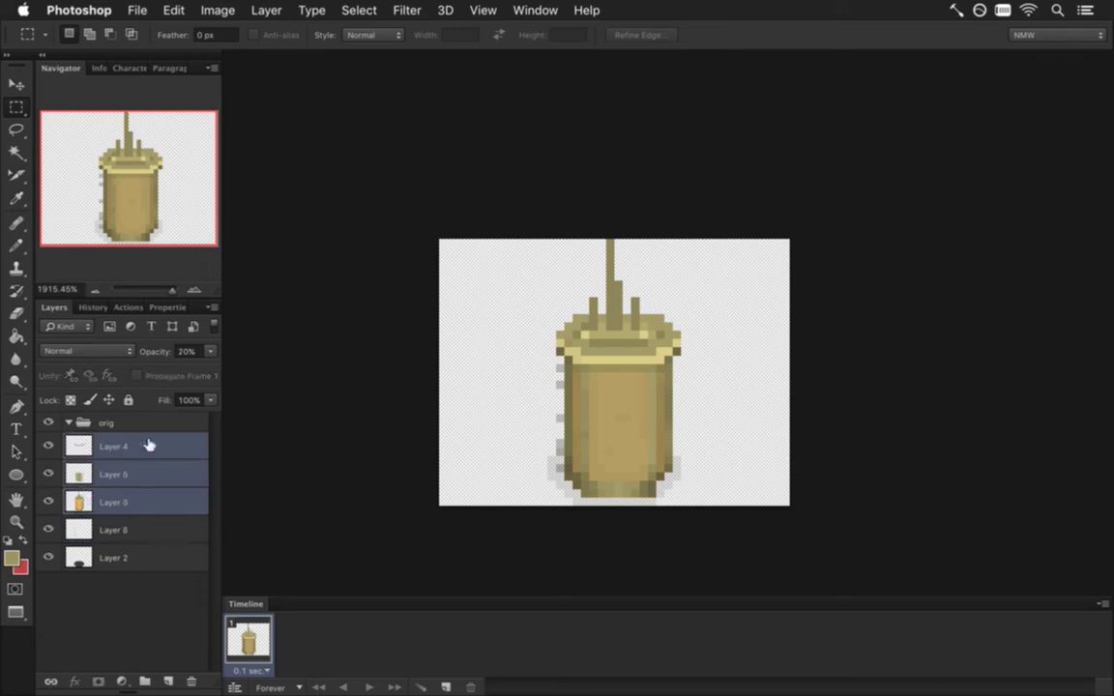
right_click(152, 445)
left_click(188, 456)
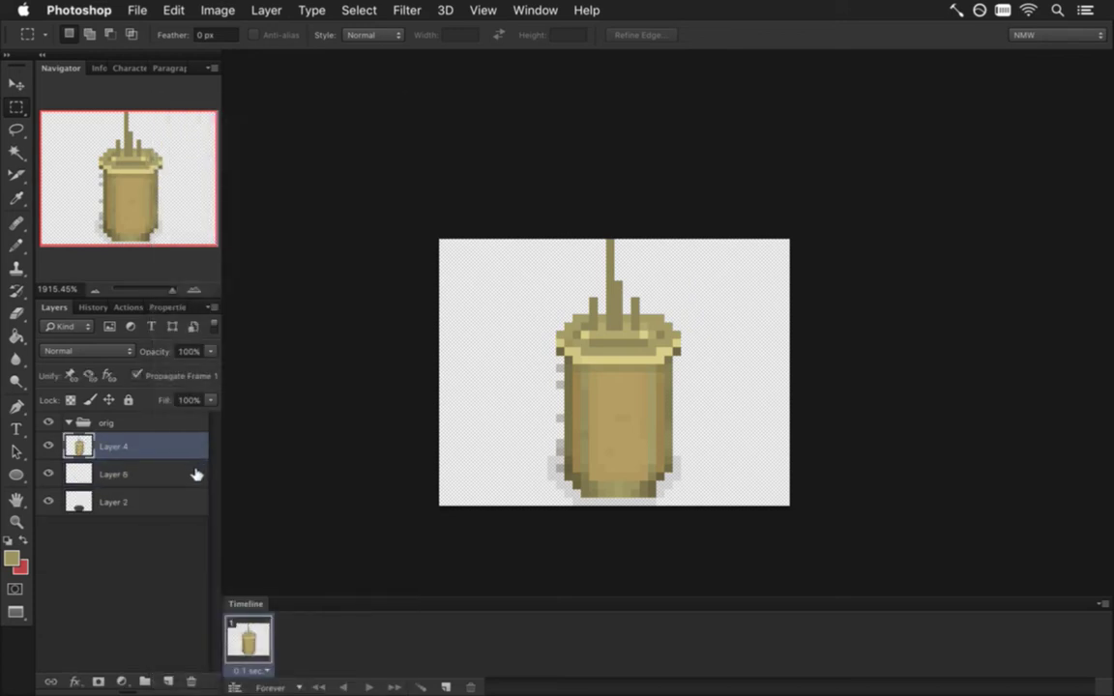
left_click(113, 473)
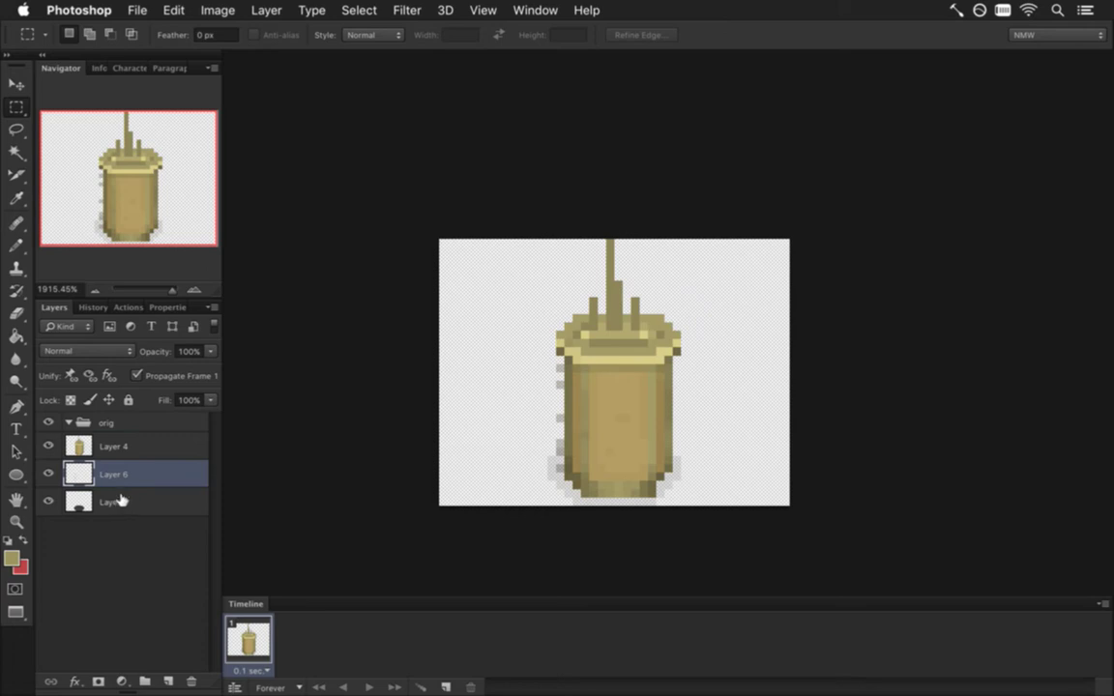
left_click(124, 502, "shift")
right_click(161, 489)
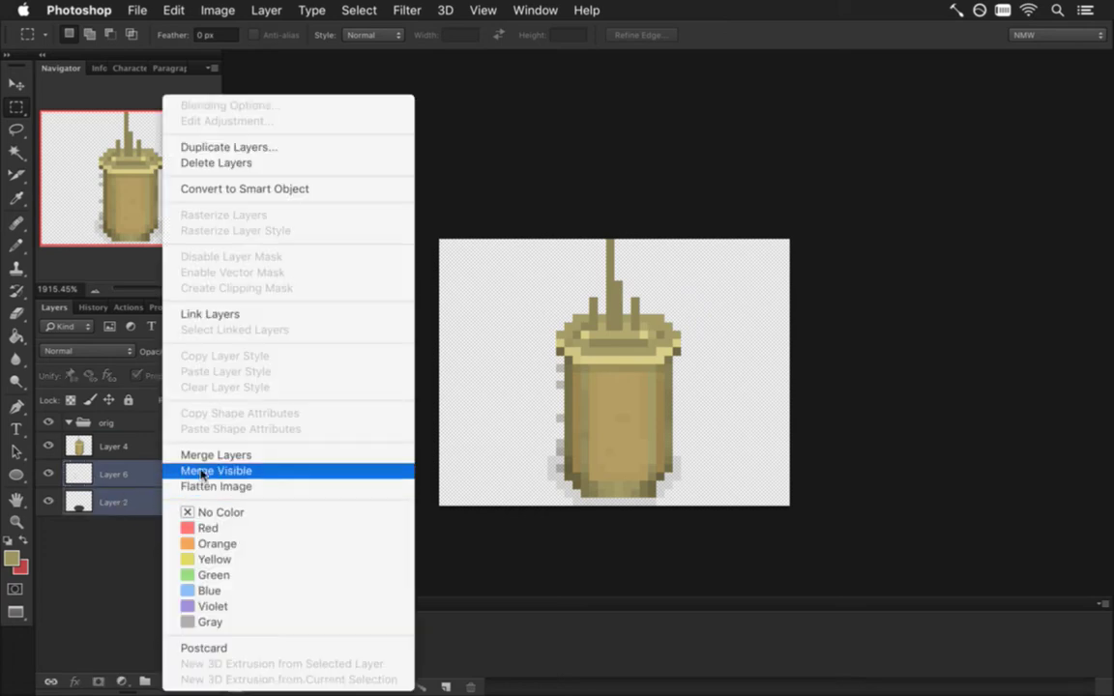
left_click(123, 547)
Step: Turn off Propagate Frame 1 for Layer 6 and Layer 4, and merge the two layers
left_click(144, 473)
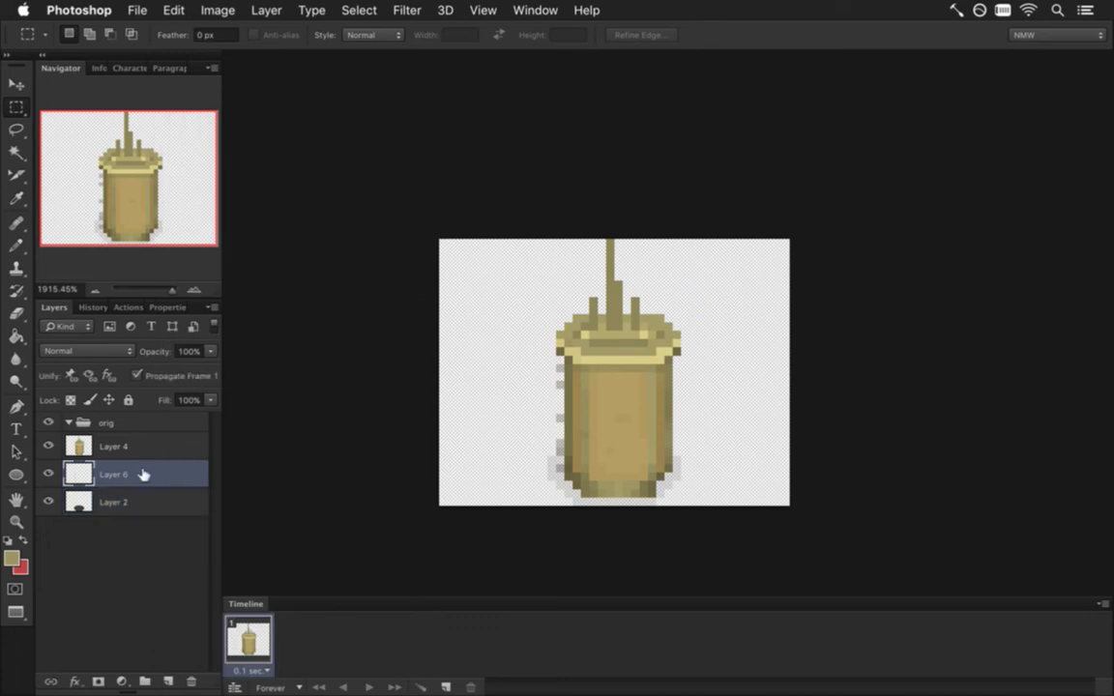
left_click(137, 375)
left_click(87, 442)
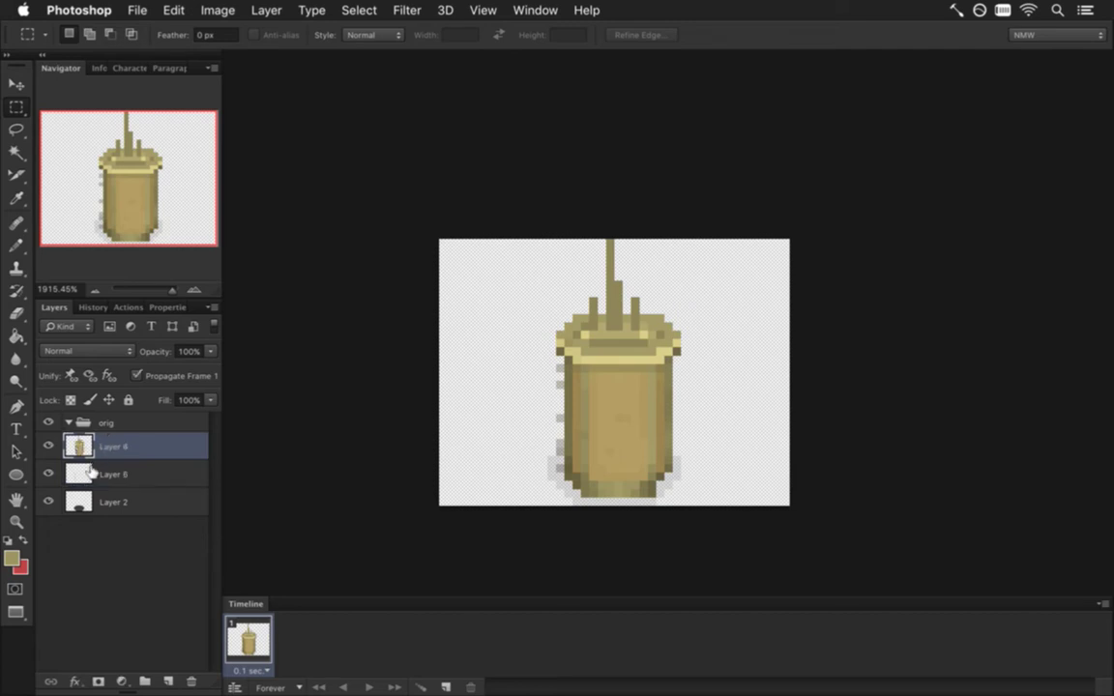
left_click(137, 375)
left_click(95, 474, "shift")
right_click(148, 471)
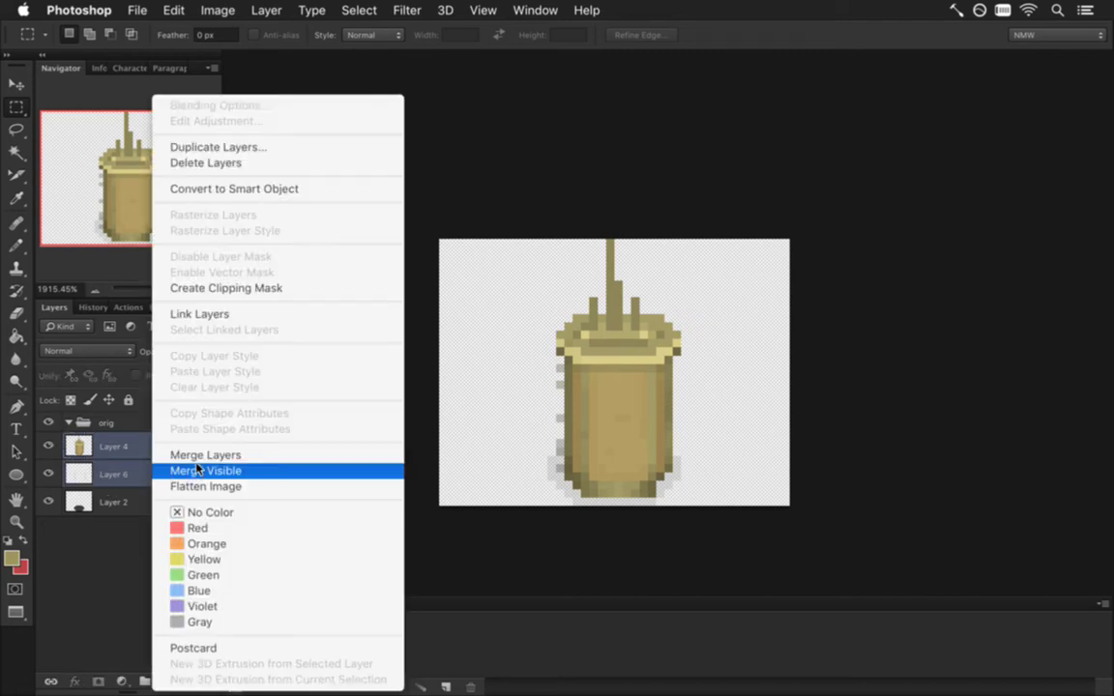
left_click(155, 456)
Step: Remove the empty orig layer group
left_click(142, 425)
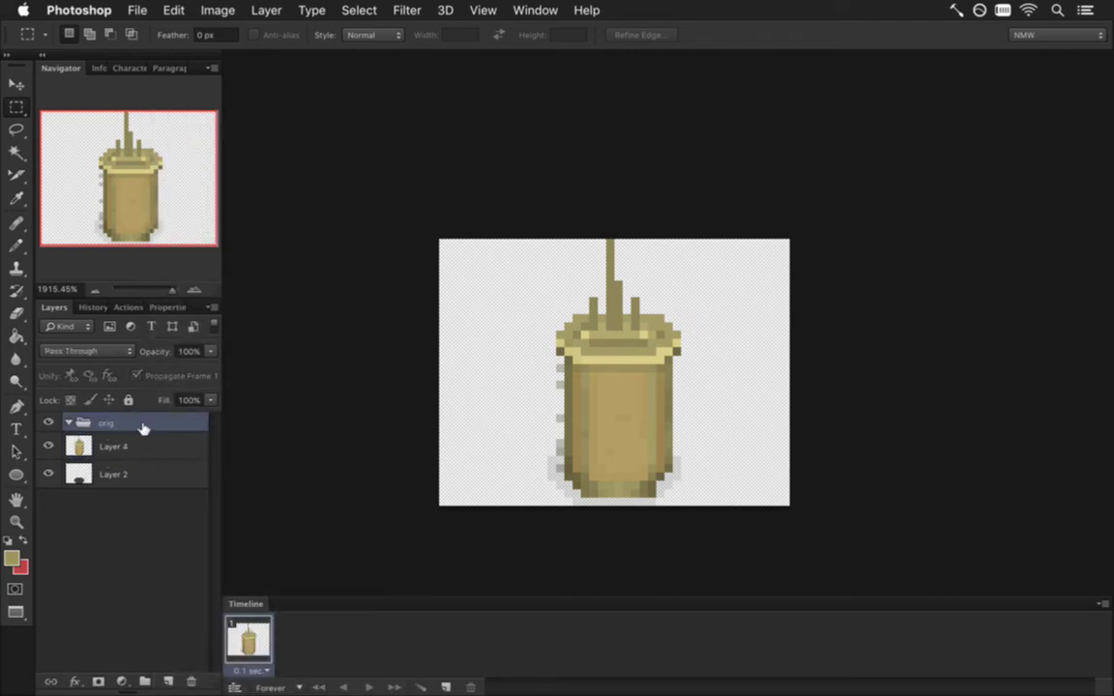
key("super+shift+g")
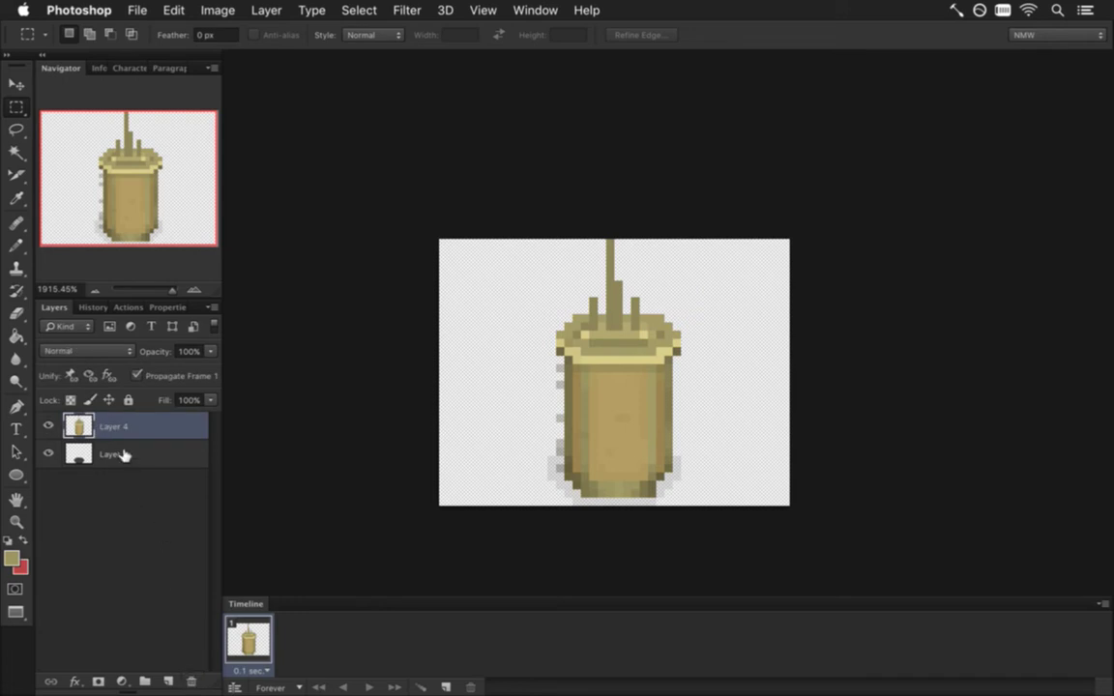
Step: Turn off Propagate Frame 1 for the merged Layer 4 and save the document
left_click(127, 452)
left_click(130, 427)
left_click(136, 376)
key("super+s")
Step: Add a second animation frame by duplicating the lamp's first frame
left_click(566, 464)
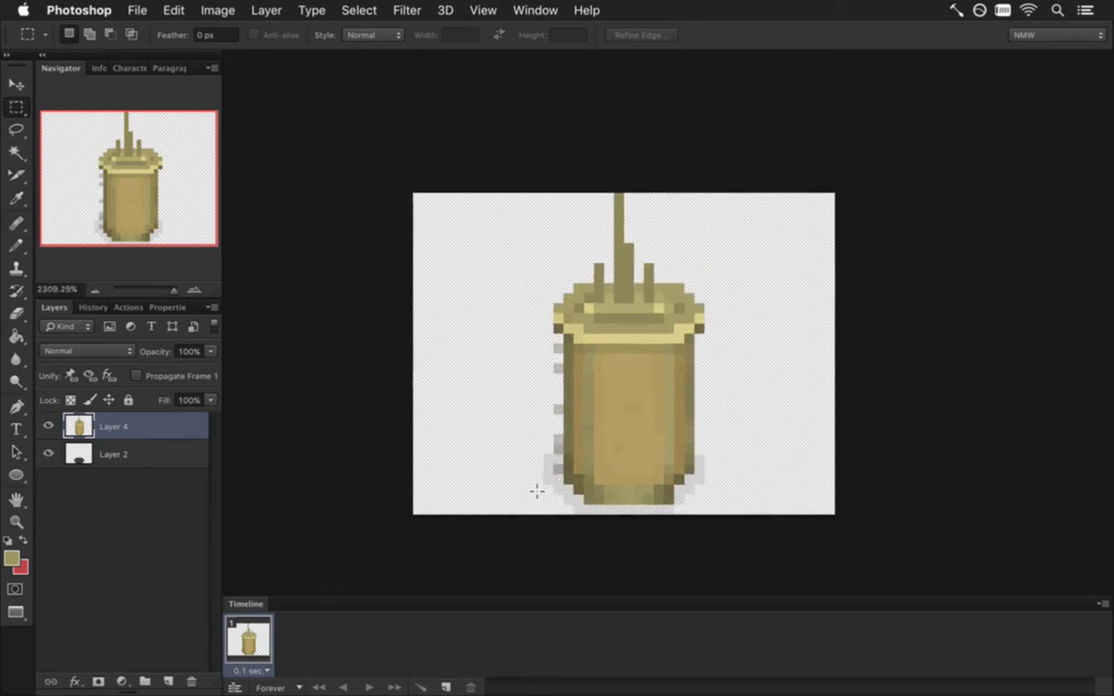
left_click(444, 685)
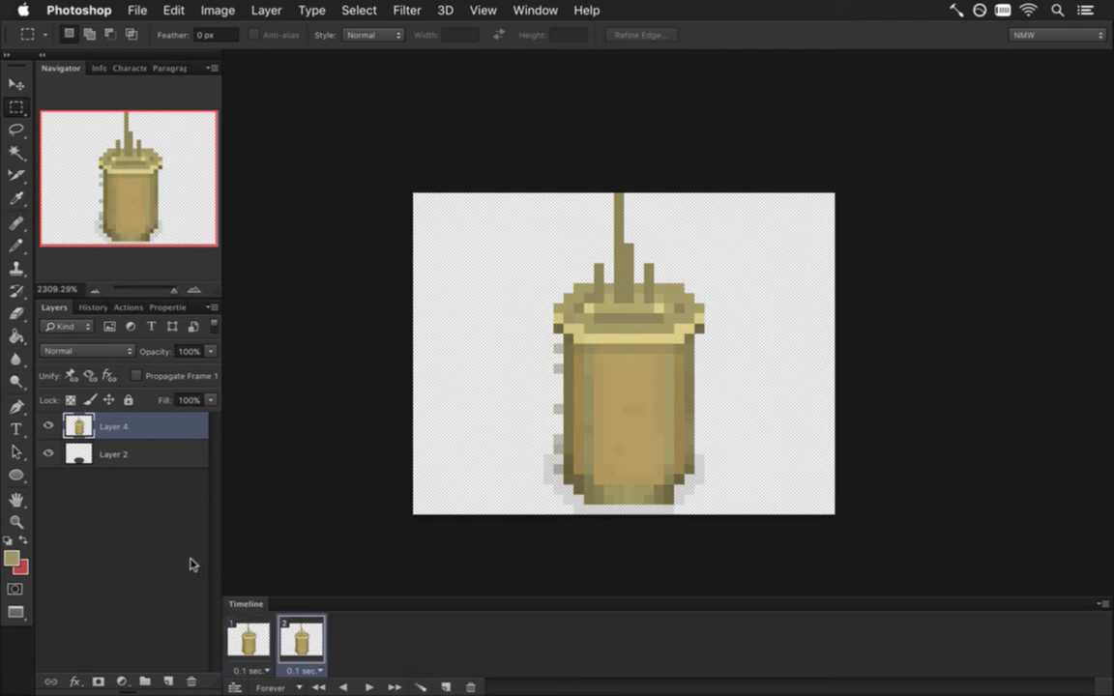
Step: Duplicate Layer 4 with the original hidden in frame 2, and shift the copy's upper lamp section down one pixel
key("super+j")
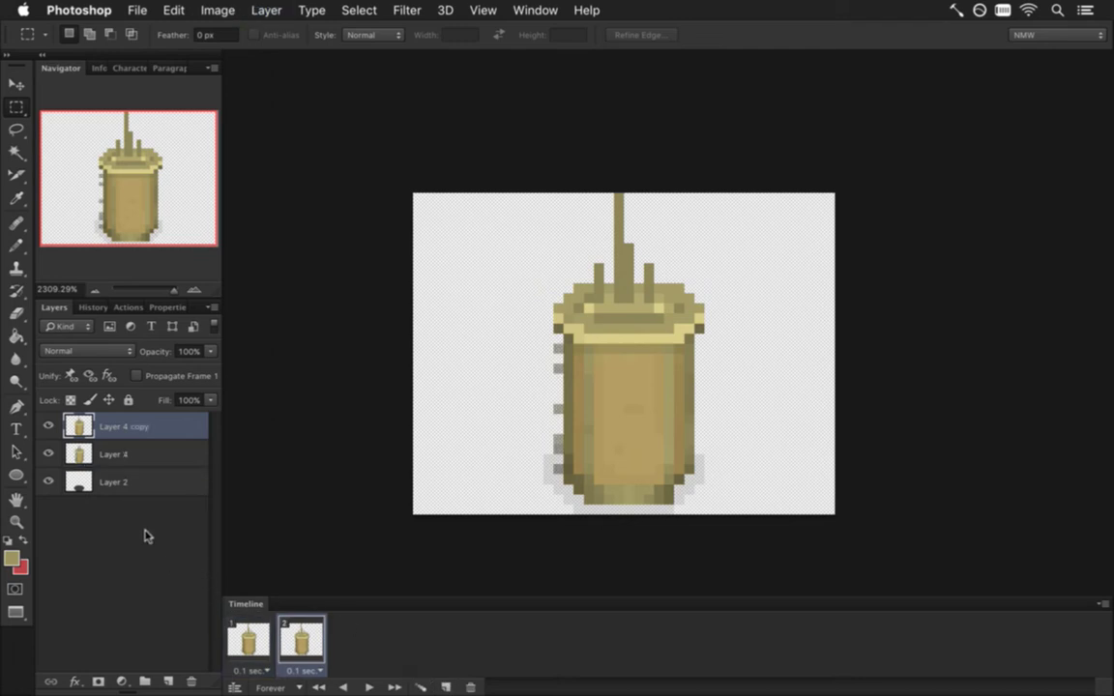
left_click(48, 454)
left_click_drag(537, 195, 711, 370)
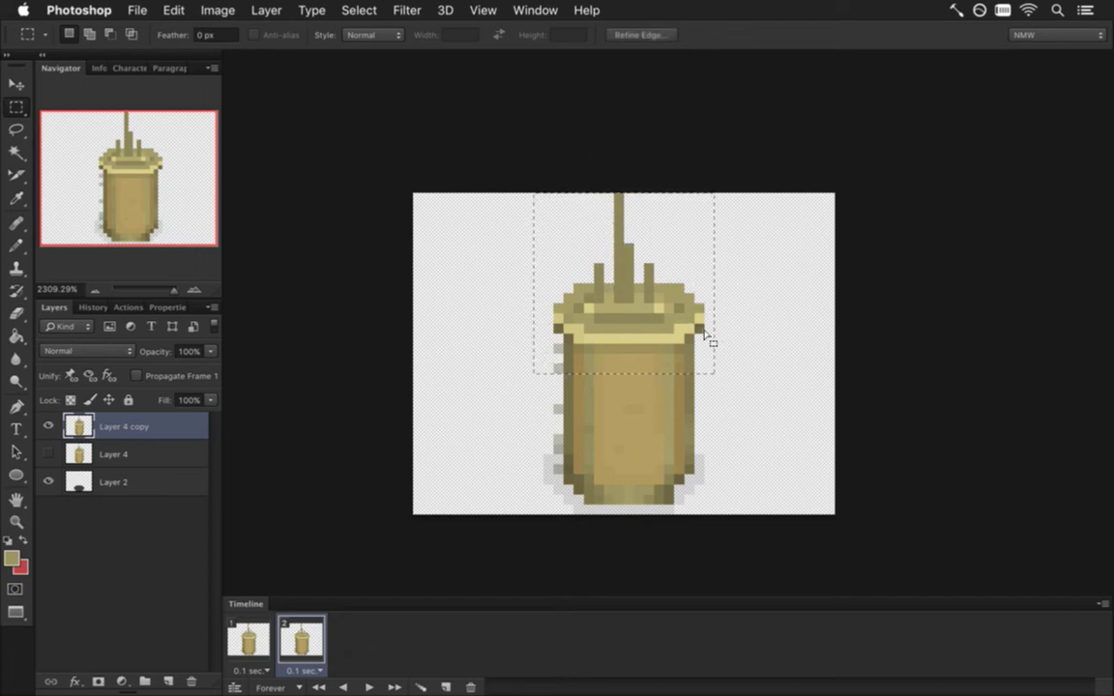
key("v")
key("Down")
key("Down")
key("Up")
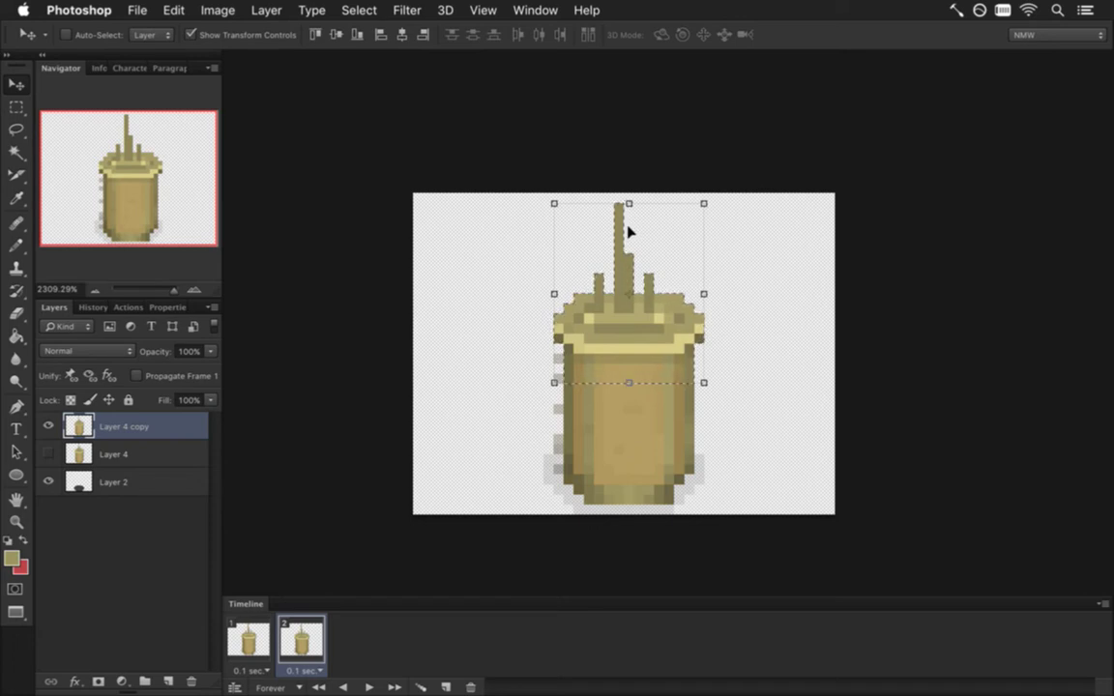
key("m")
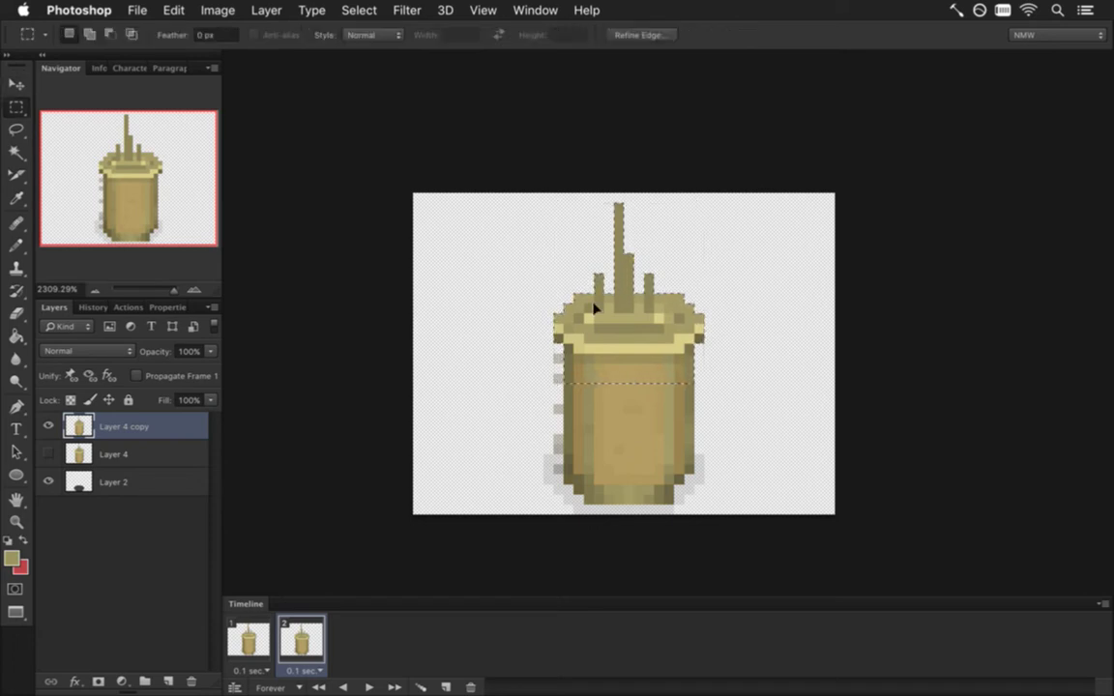
left_click(522, 346)
Step: Pencil three olive spots in a loose diagonal onto the upper lamp body on Layer 4 copy in frame 2
key("i")
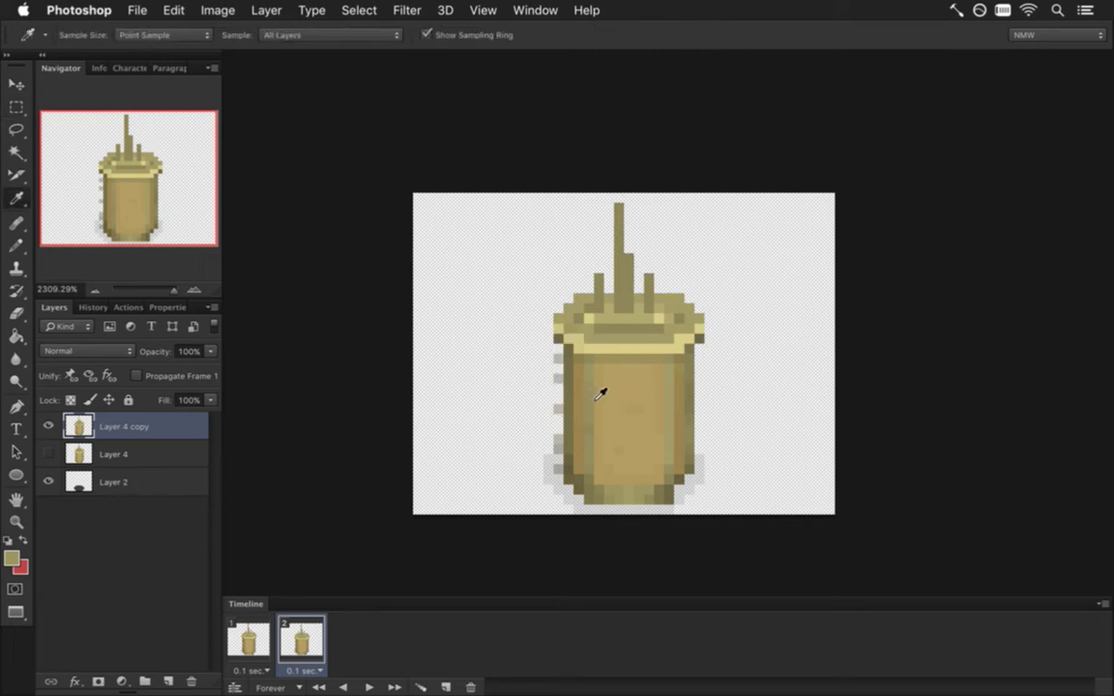
key("b")
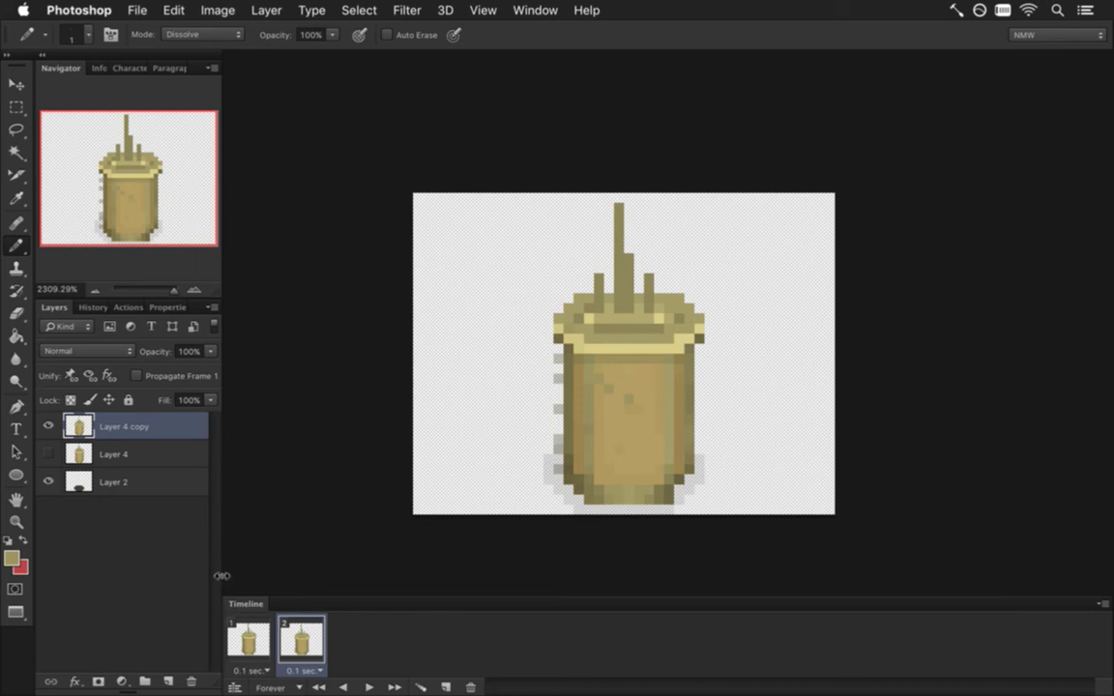
left_click(169, 681)
left_click(136, 375)
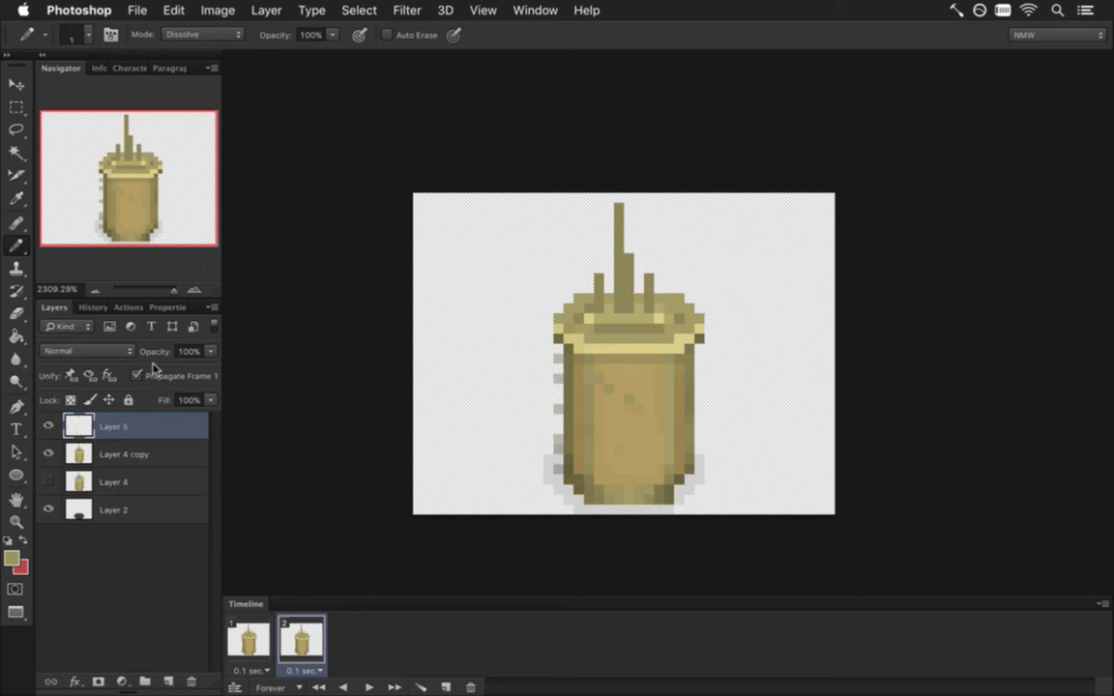
left_click(191, 681)
Step: Add a third animation frame and duplicate Layer 4 copy for it, hiding Layer 4 copy in that frame
left_click(446, 688)
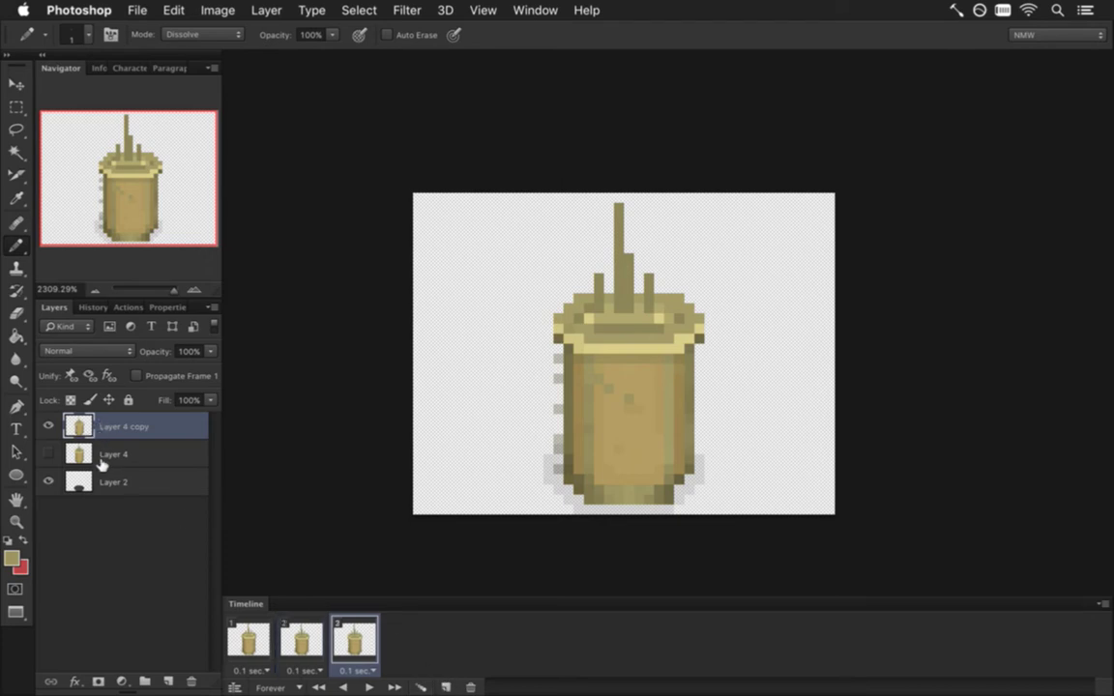
key("super+j")
left_click(48, 454)
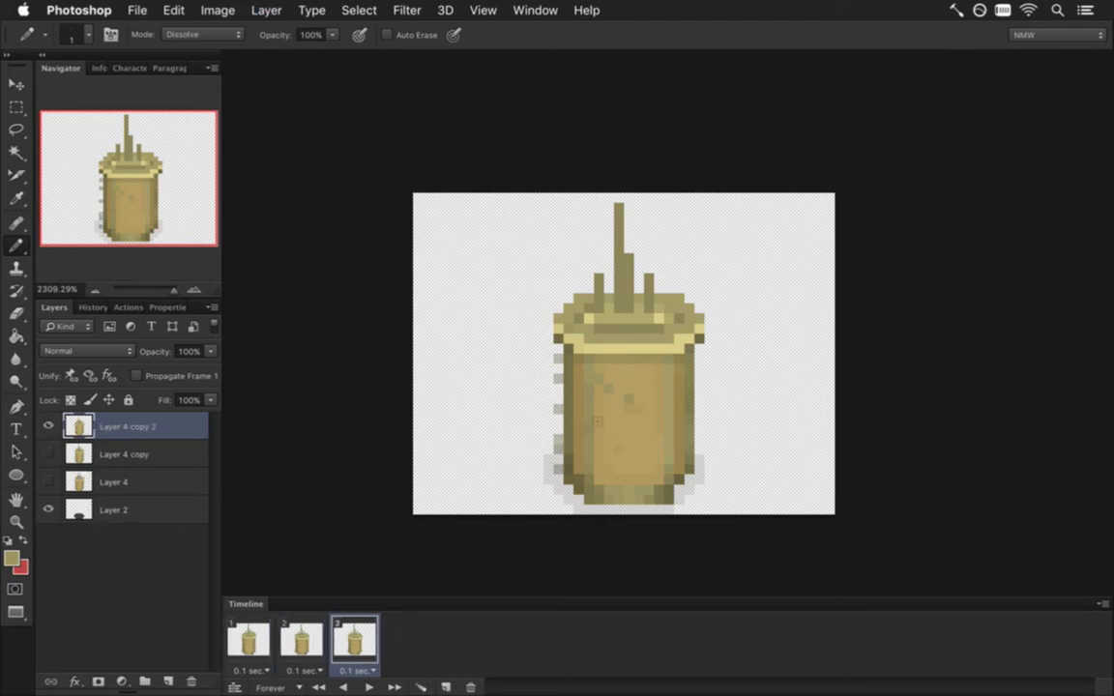
Step: Select the lamp's upper section in frame 3, trim the selection at the body's lower-left edge, shift it down one pixel and deselect
key("m")
left_click_drag(534, 193, 735, 403)
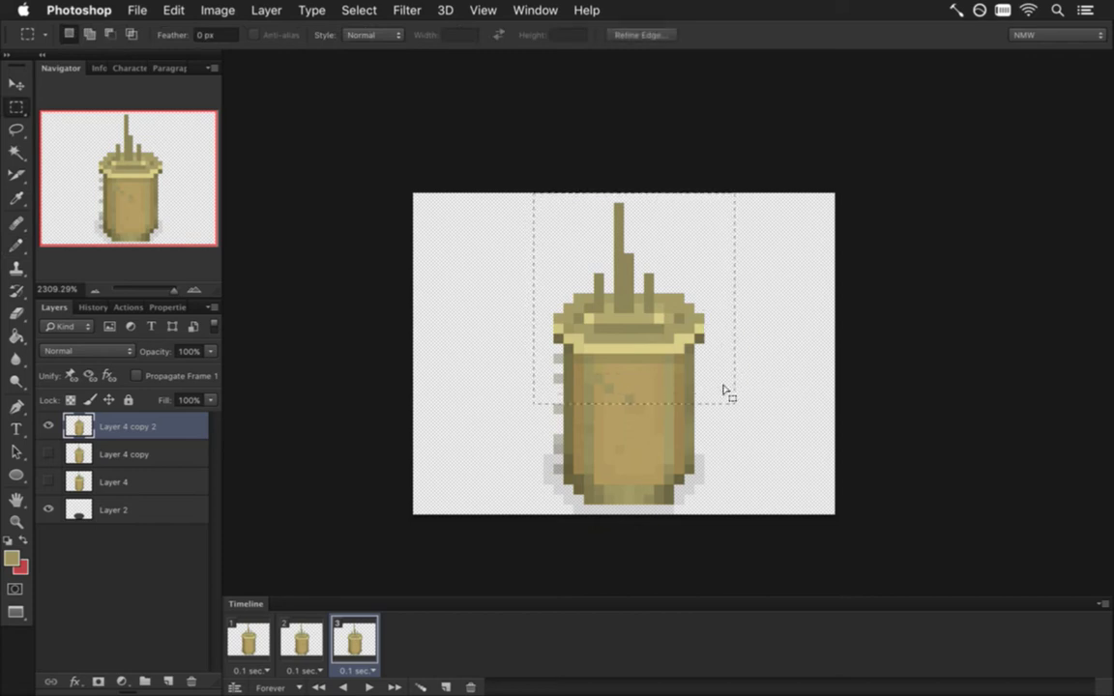
key("v")
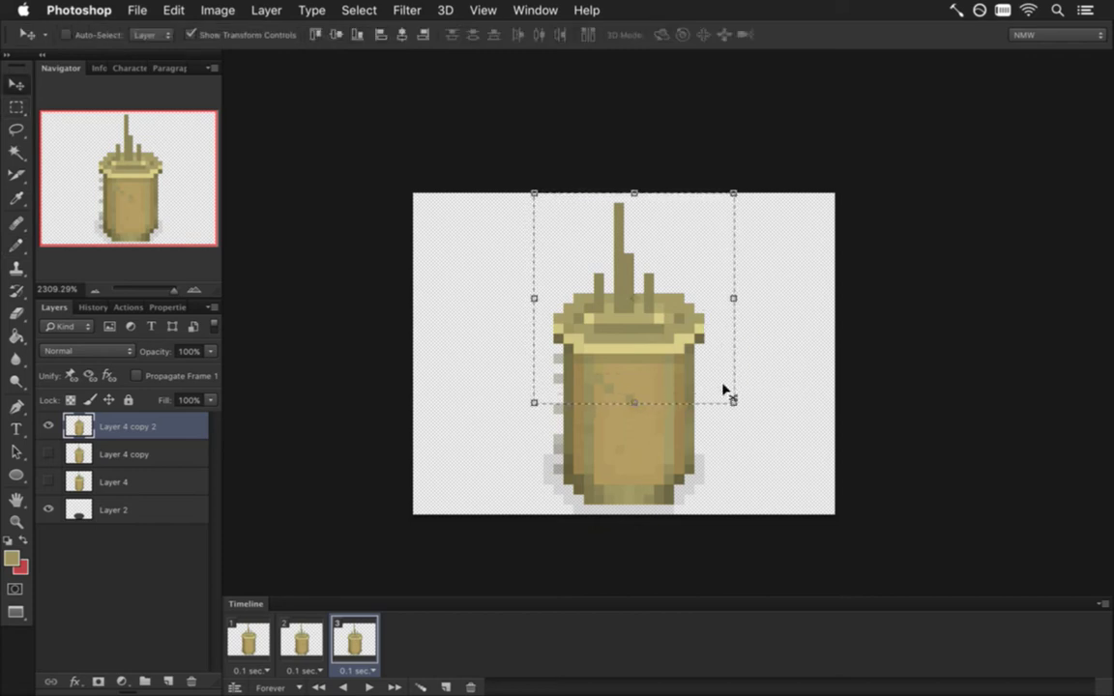
key("m")
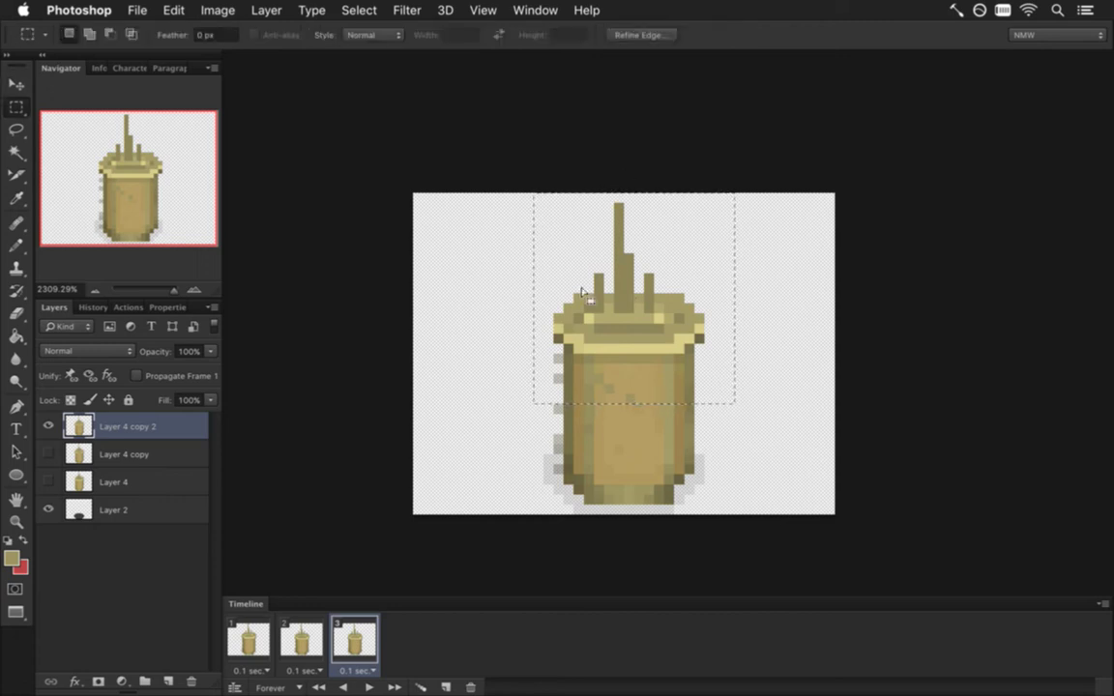
left_click_drag(545, 409, 576, 369)
key("v")
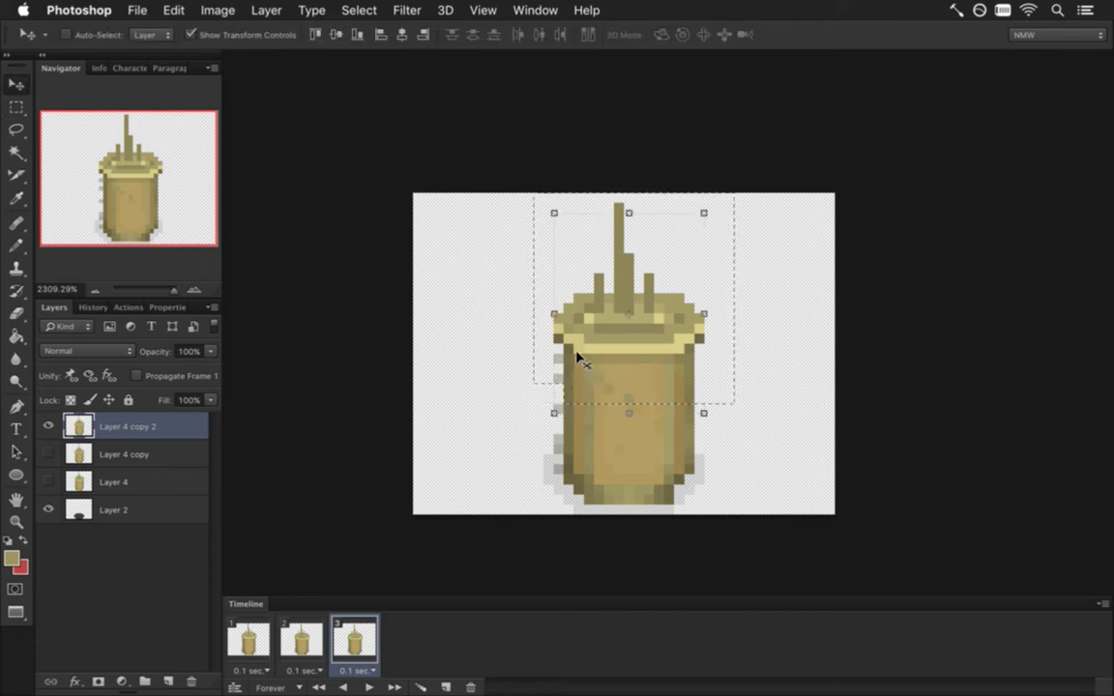
key("Down")
key("Down")
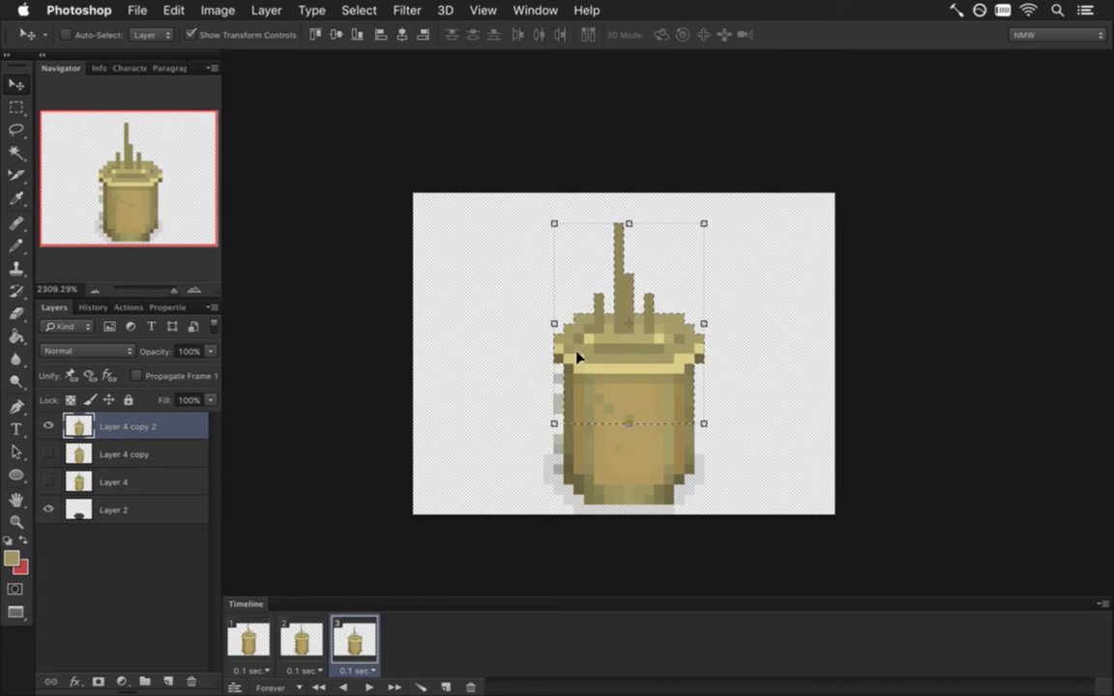
key("Up")
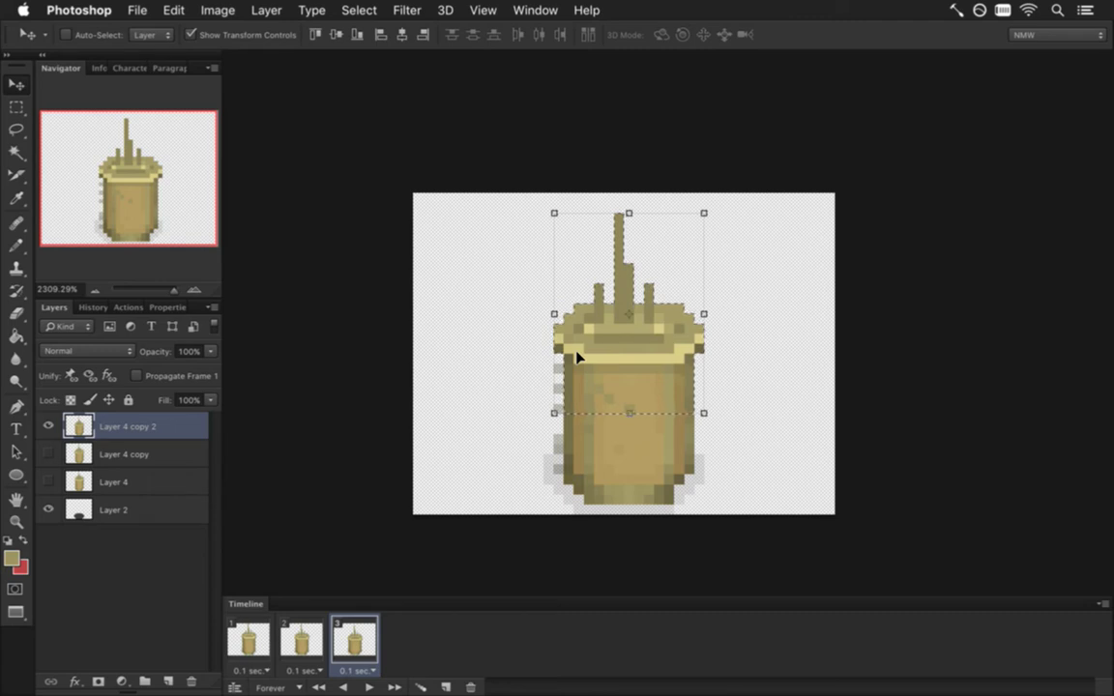
key("m")
key("ctrl+d")
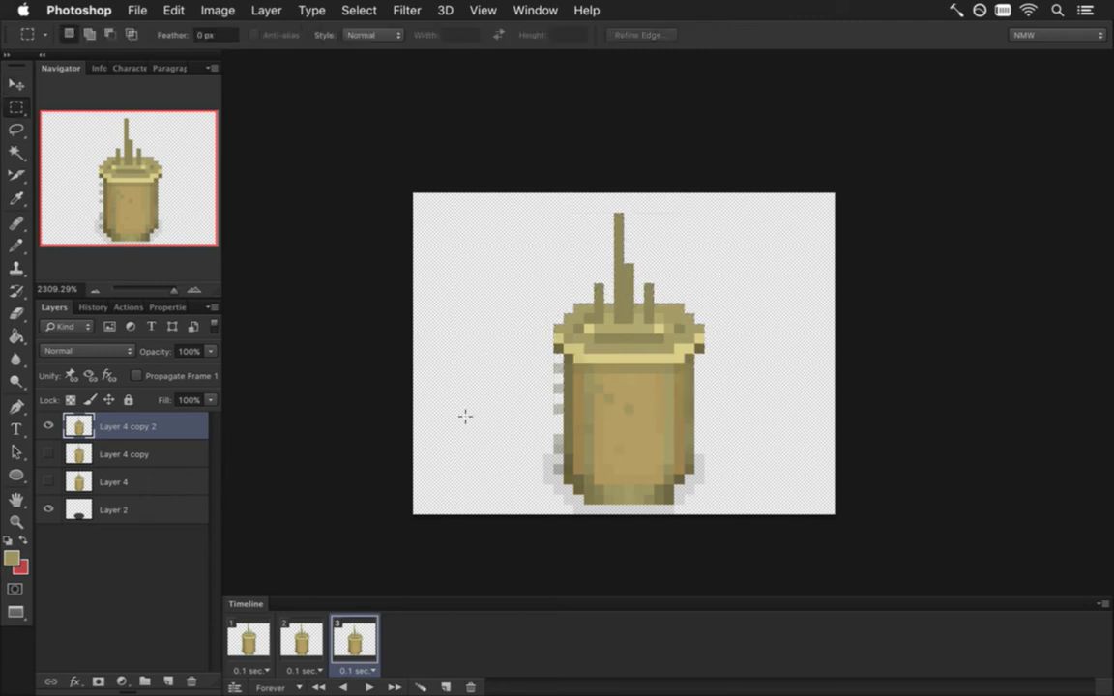
Step: Compare the lamp's position and shape across frames 1, 2 and 3
left_click(301, 642)
left_click(348, 649)
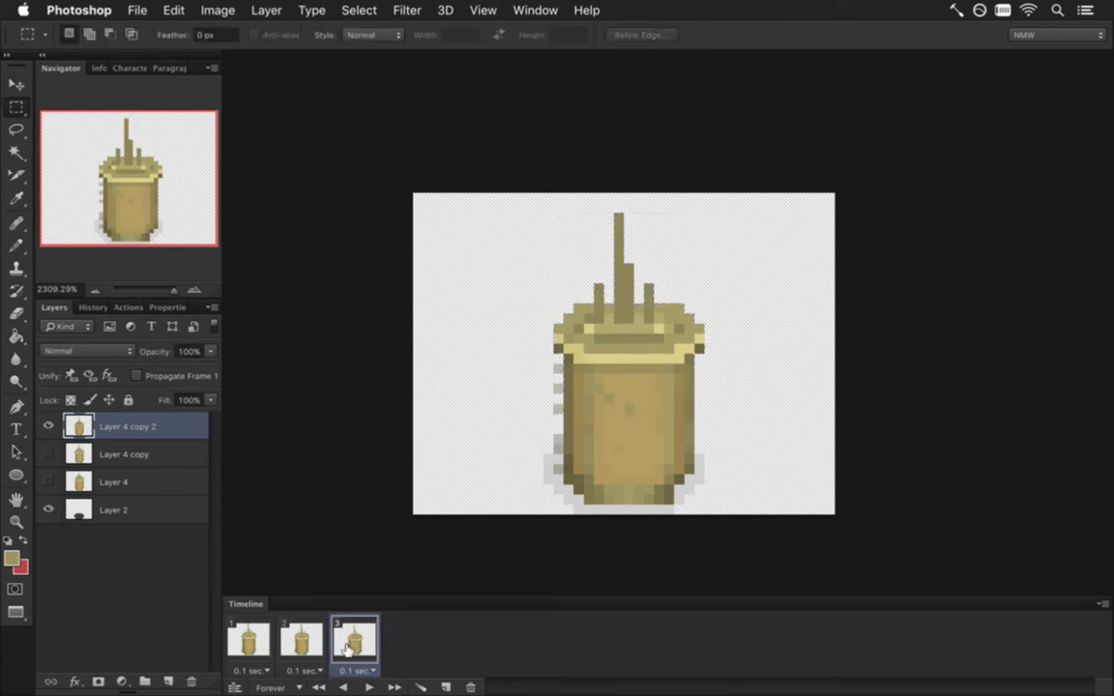
left_click(295, 645)
left_click(244, 646)
left_click(296, 644)
left_click(341, 643)
left_click(299, 642)
left_click(353, 641)
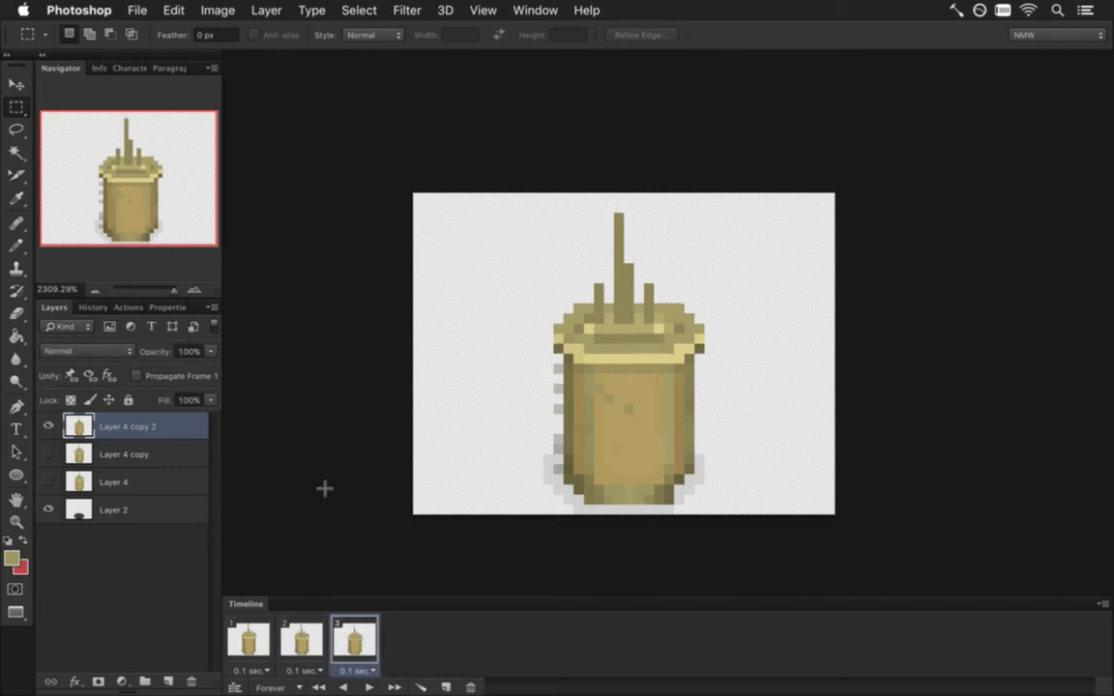
Step: Pencil more spots onto the lamp body in frame 3, sampling a darker tone from the body's right edge
key("b")
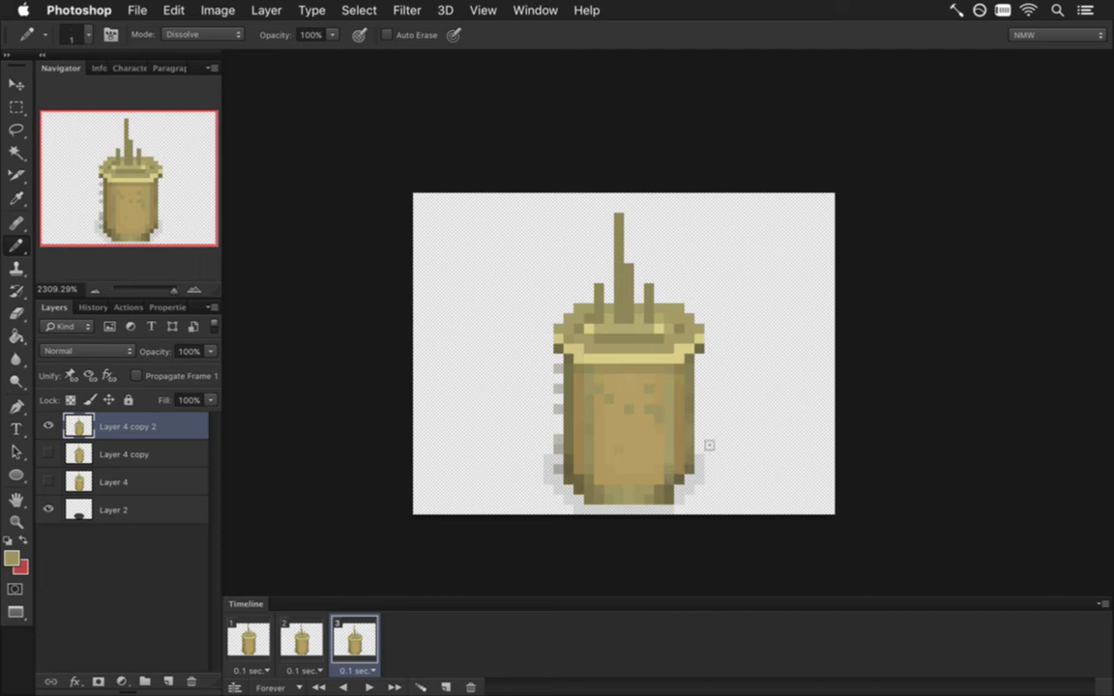
left_click(692, 406, "alt")
key("super+z")
Step: Pencil a darker spot near the upper-left of the lamp body on Layer 4 copy in frame 2, and compare the three frames
left_click(289, 639)
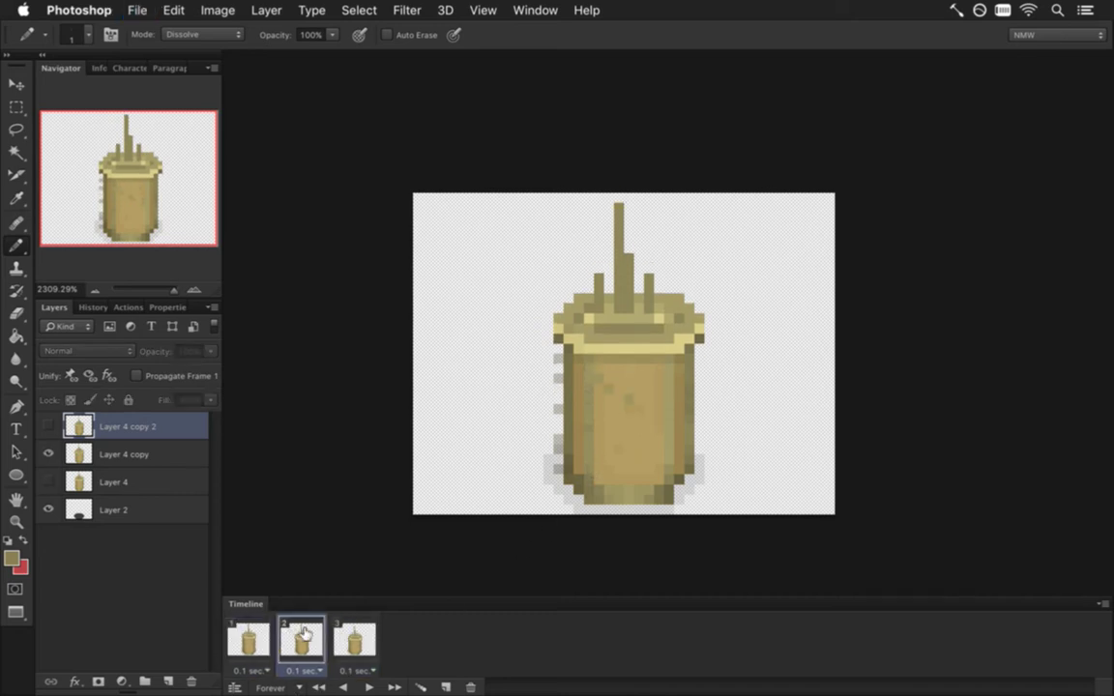
left_click(85, 454)
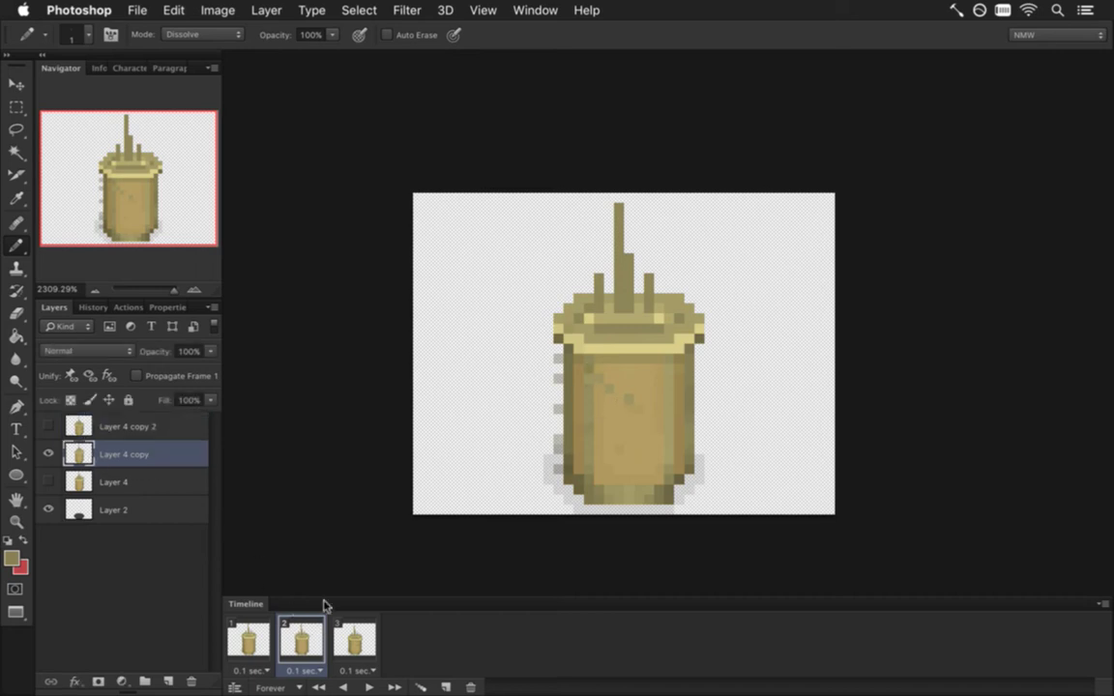
left_click(249, 638)
left_click(311, 641)
left_click(252, 638)
left_click(302, 640)
left_click(354, 641)
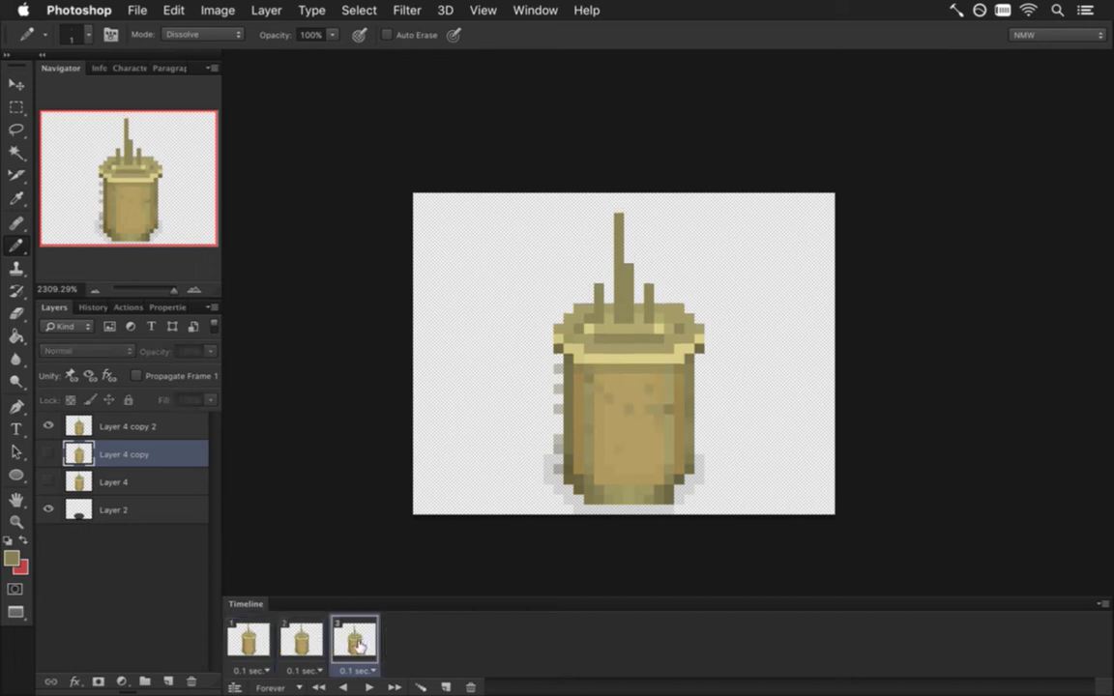
Step: Add a fourth animation frame and duplicate Layer 4 copy 2 for it, hiding Layer 4 copy 2 in that frame
left_click(444, 686)
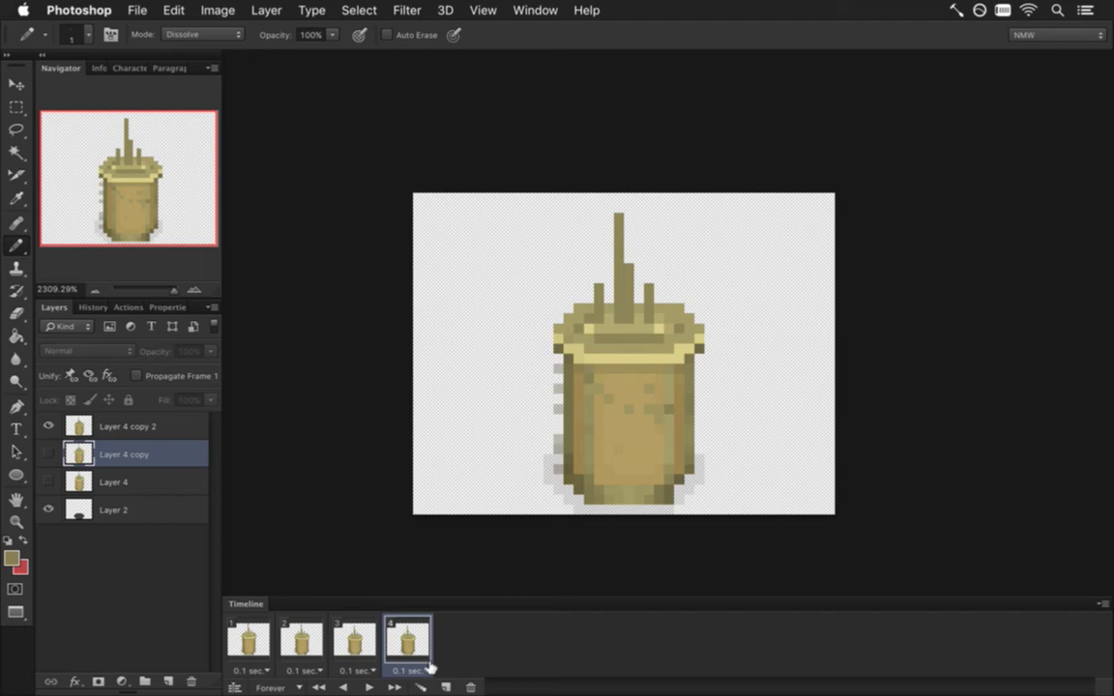
left_click(96, 427)
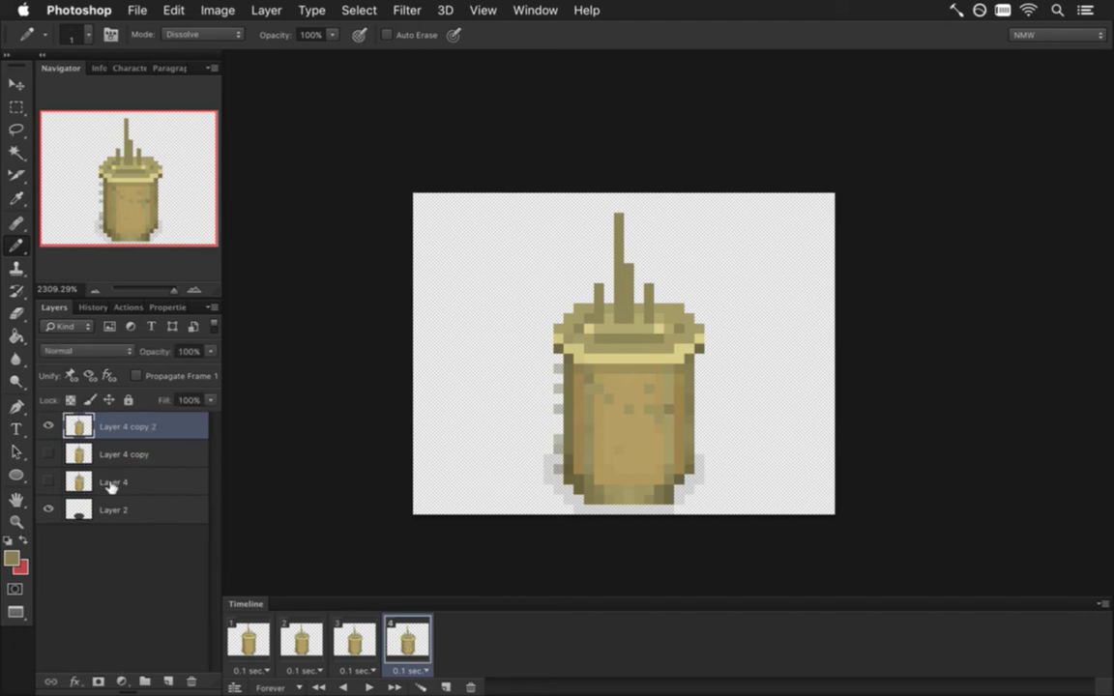
key("super+j")
left_click(48, 453)
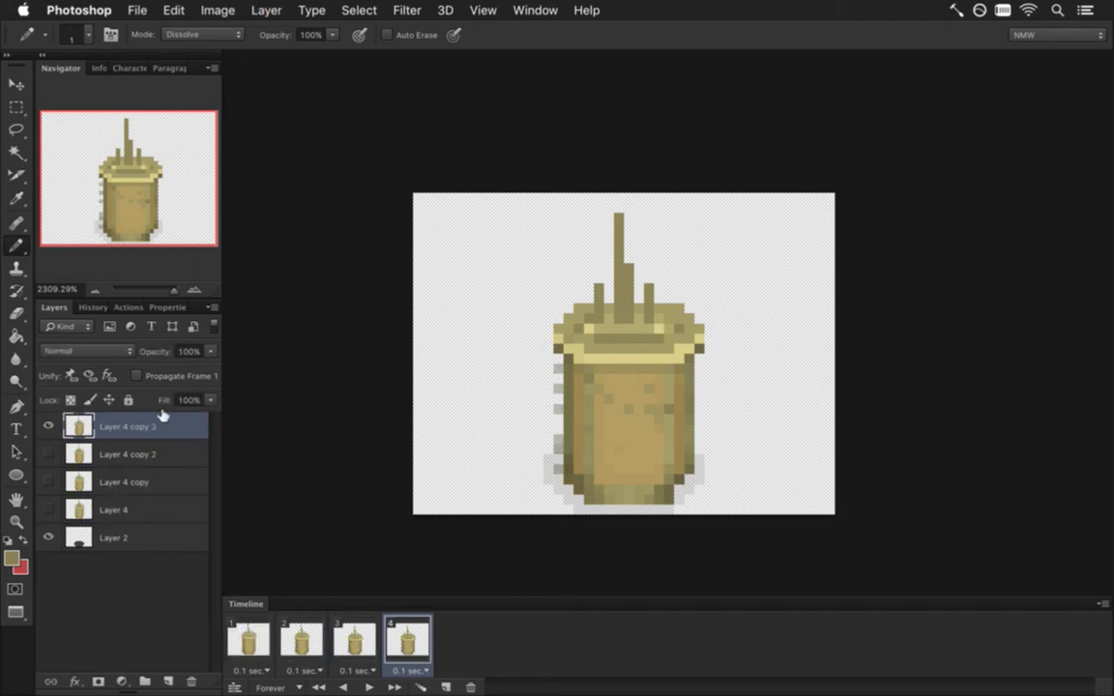
key("m")
mouse_move(523, 202)
left_mouse_down()
mouse_move(709, 399)
mouse_move(717, 391)
mouse_move(735, 422)
left_mouse_up()
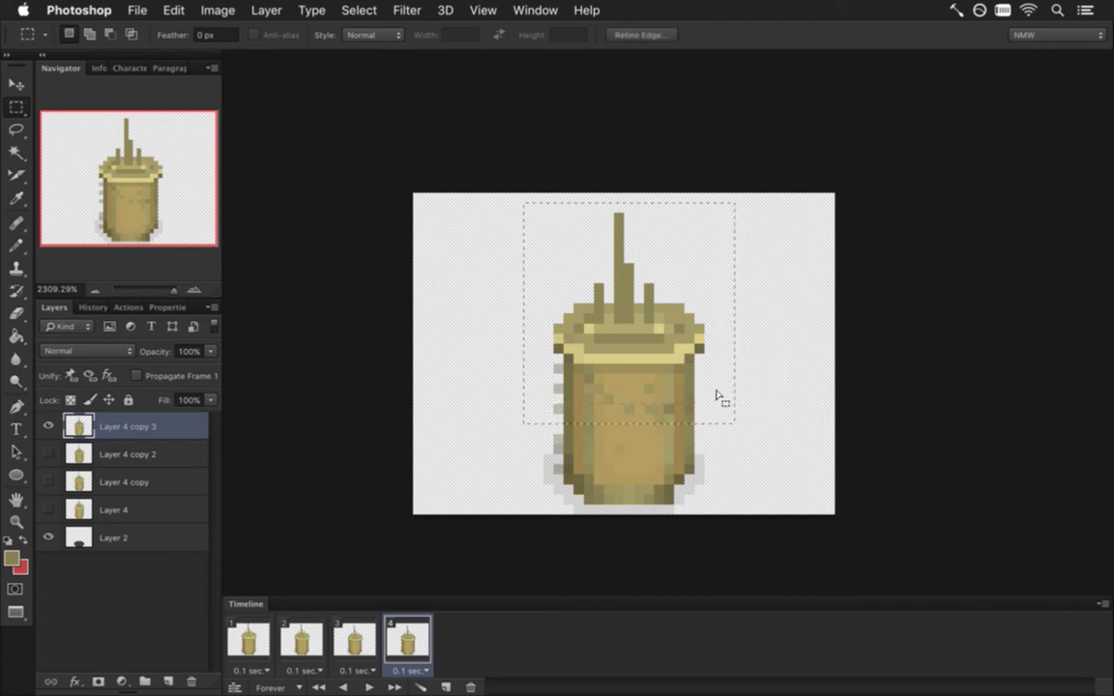
key("alt")
left_click_drag(545, 434, 561, 413)
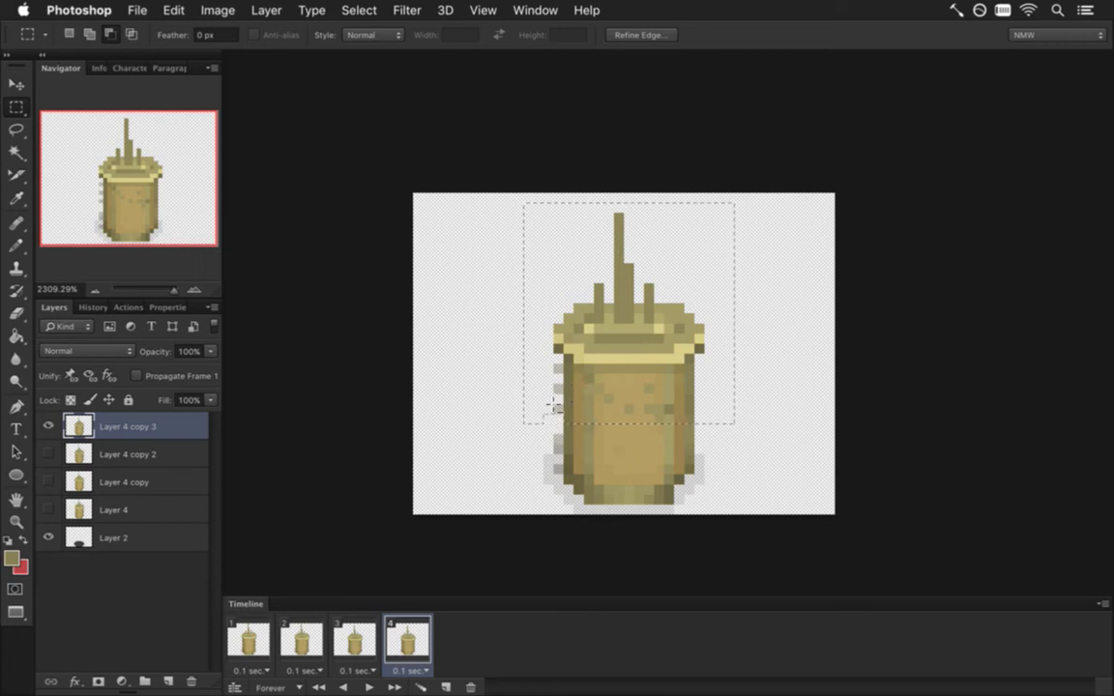
key("v")
key("Down")
key("Down")
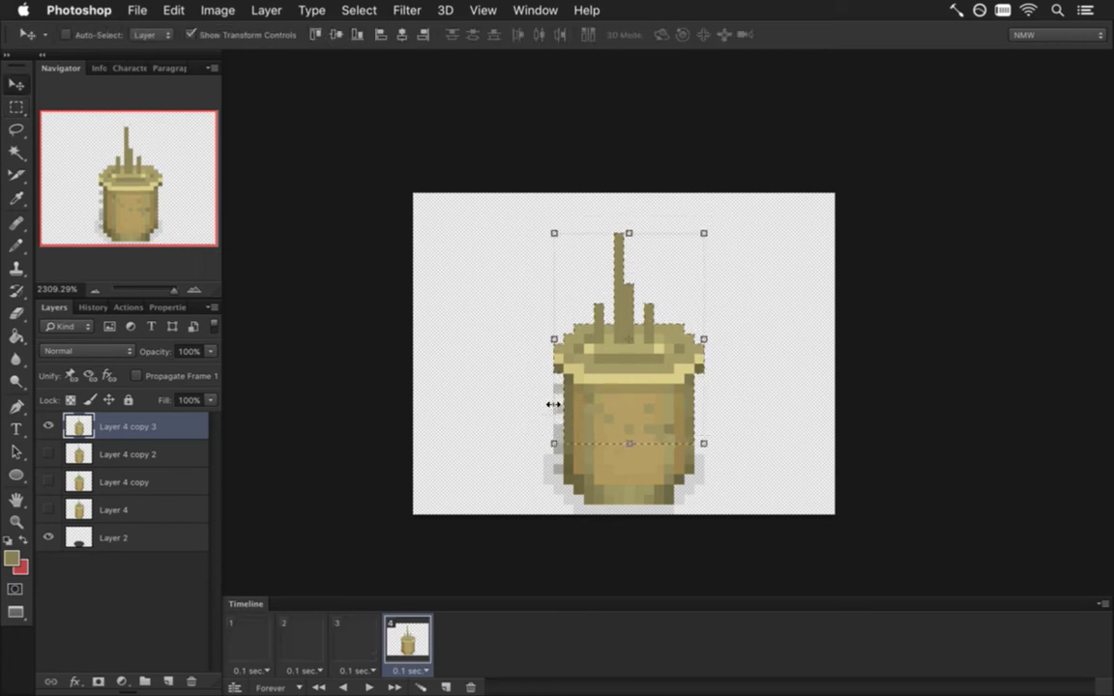
key("Down")
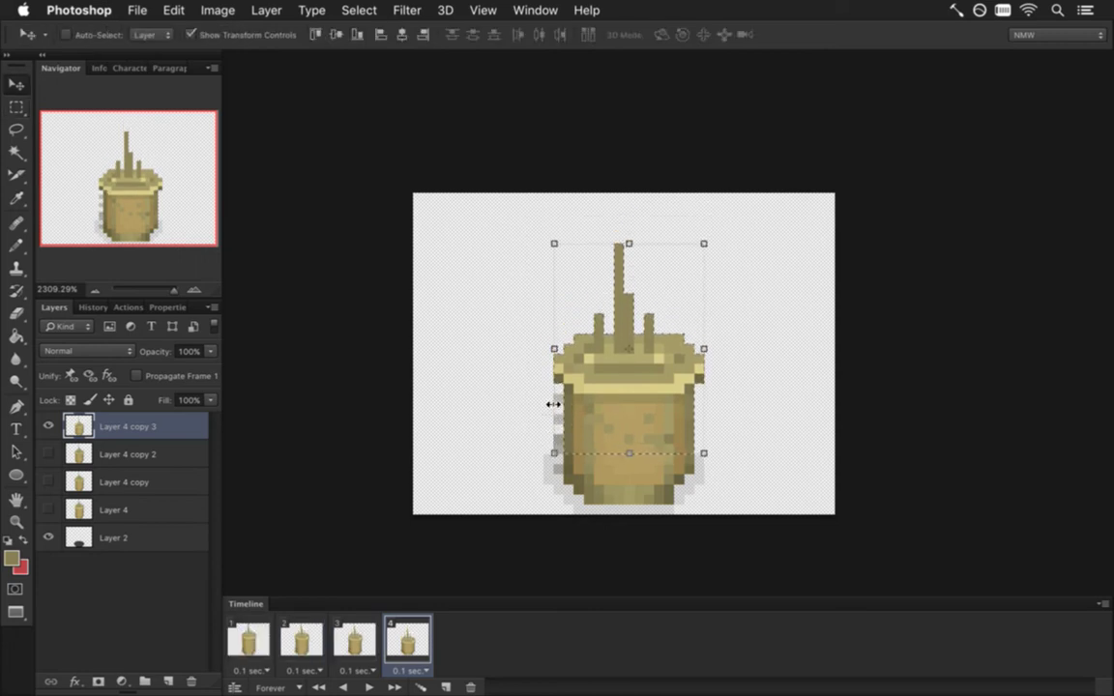
key("Up")
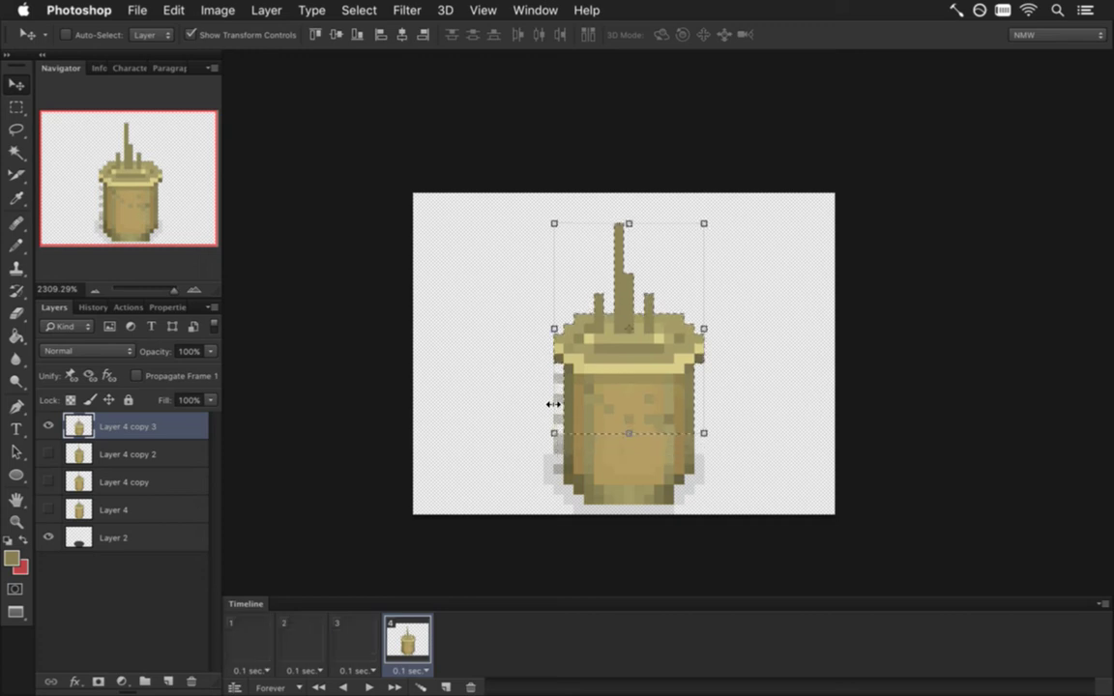
key("Up")
key("m")
key("ctrl+d")
Step: Erase the stray grey pixel beside the lamp's lower-left edge in frame 4 with the Eraser at 100% opacity
key("e")
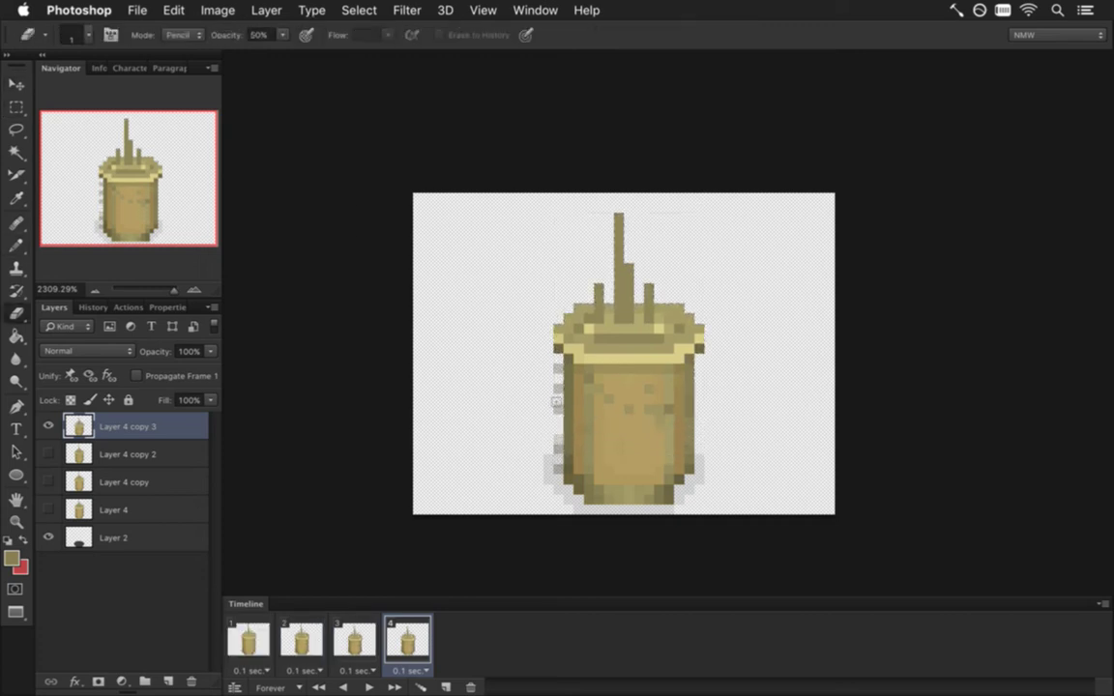
key("0")
Step: Select the lamp's upper section on Layer 4 copy 3 in frame 4 and shift it down one pixel
key("m")
left_click_drag(515, 204, 727, 423)
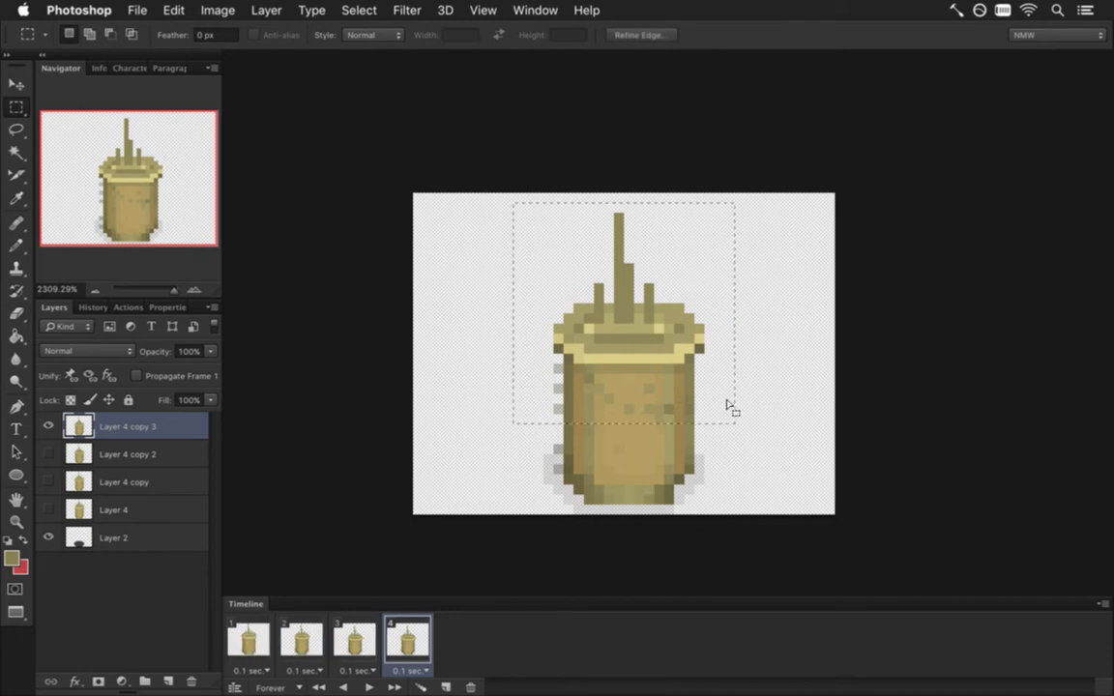
key("v")
key("Down")
key("Down")
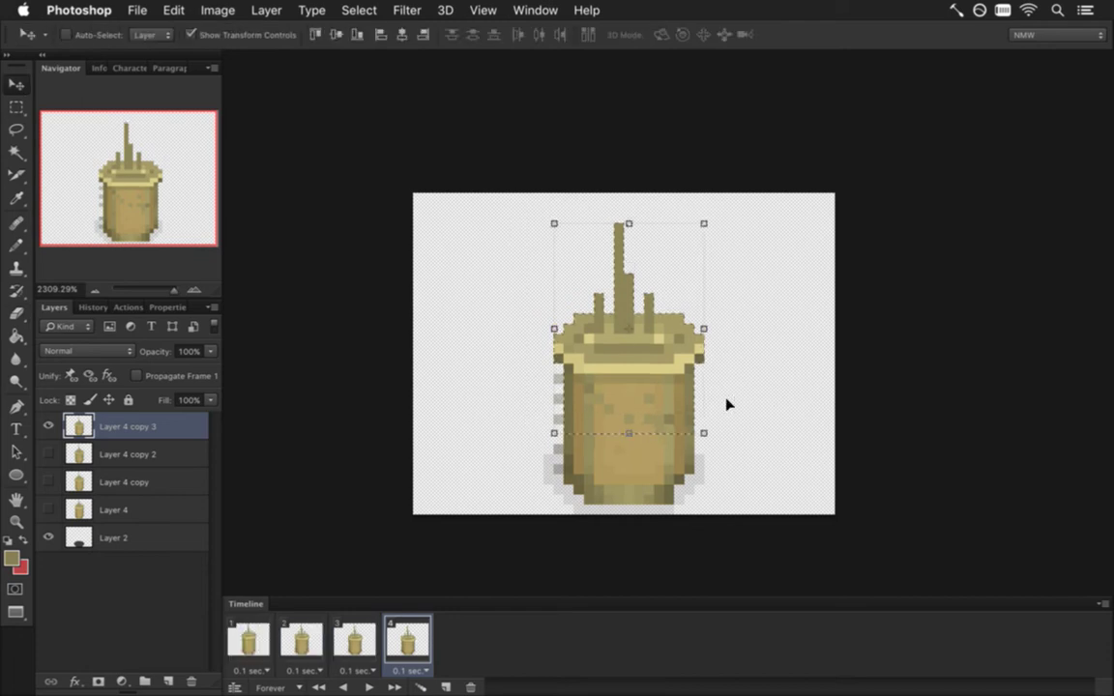
key("Down")
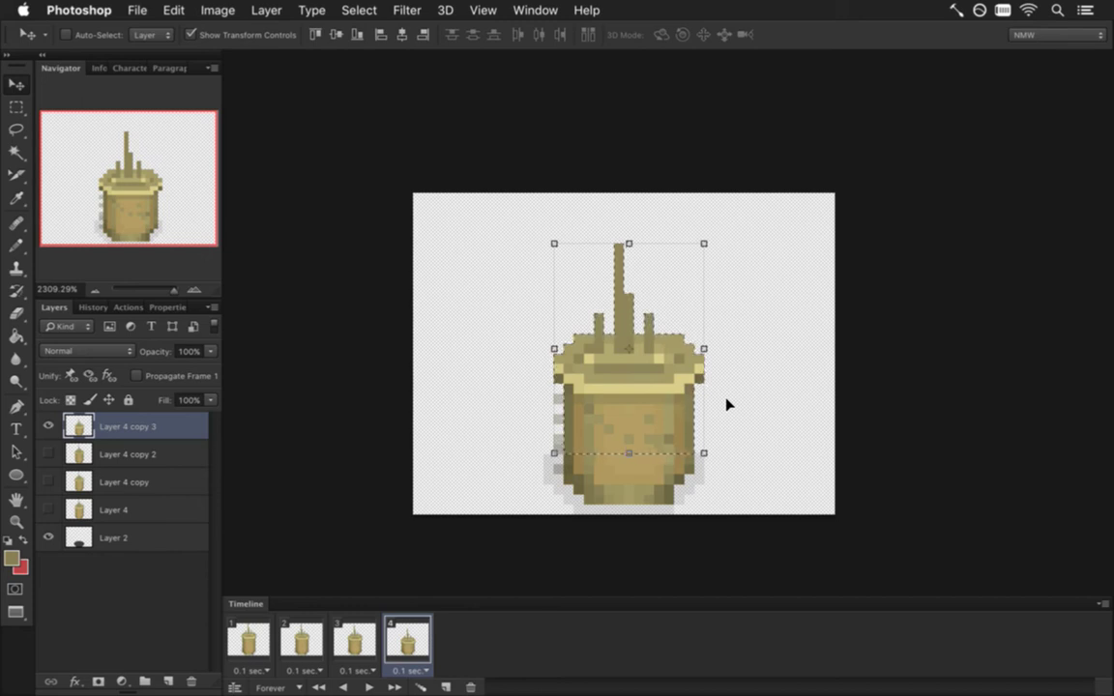
key("Up")
key("Up")
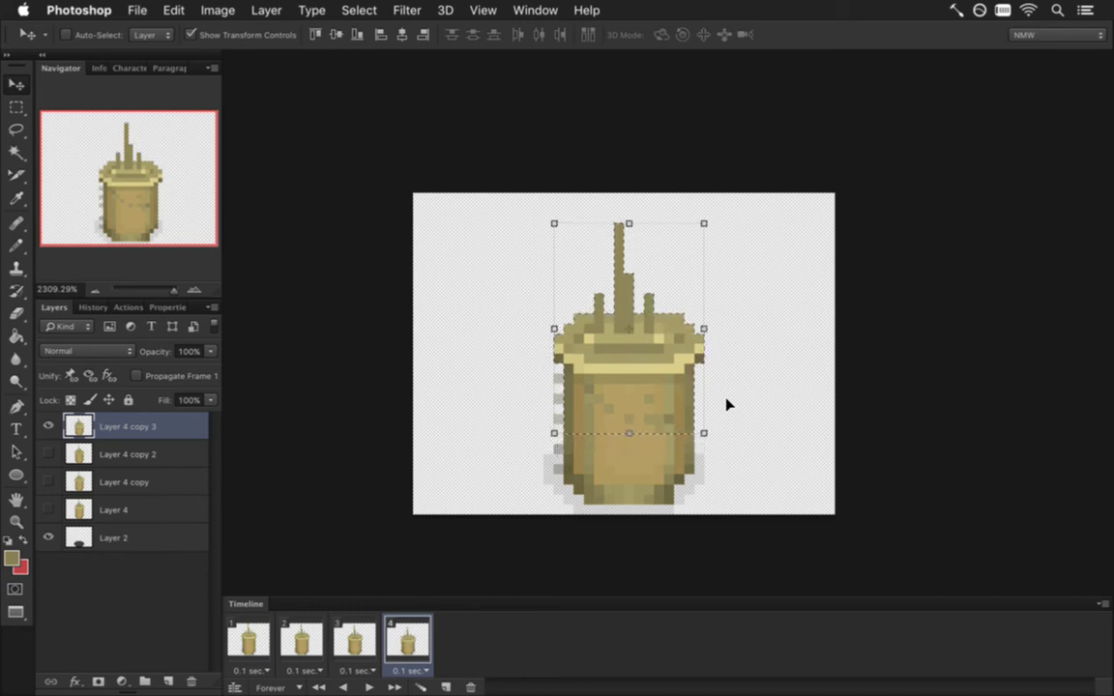
Step: Deselect the lamp's upper section and compare frames 3 and 4 of the animation
key("m")
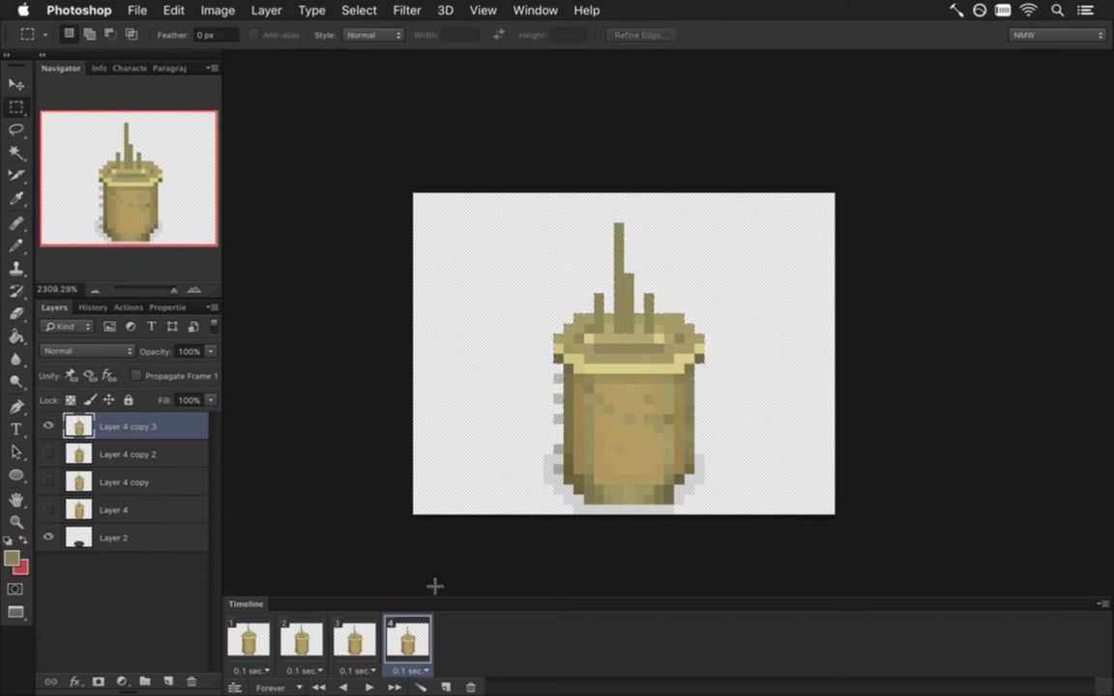
left_click(356, 641)
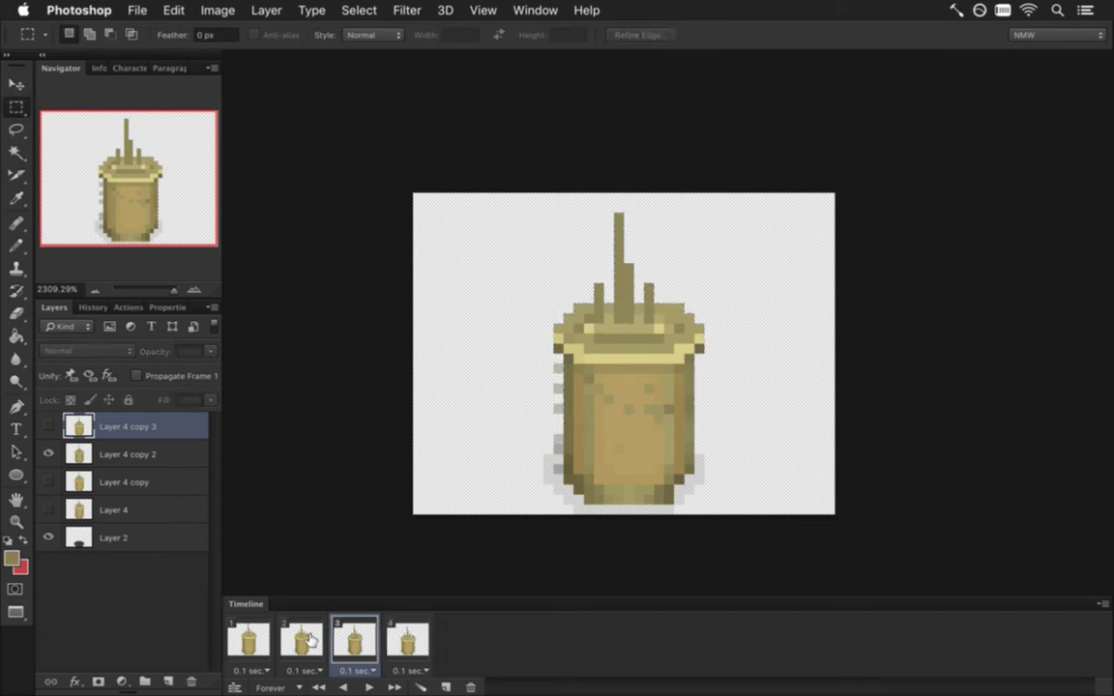
left_click(411, 638)
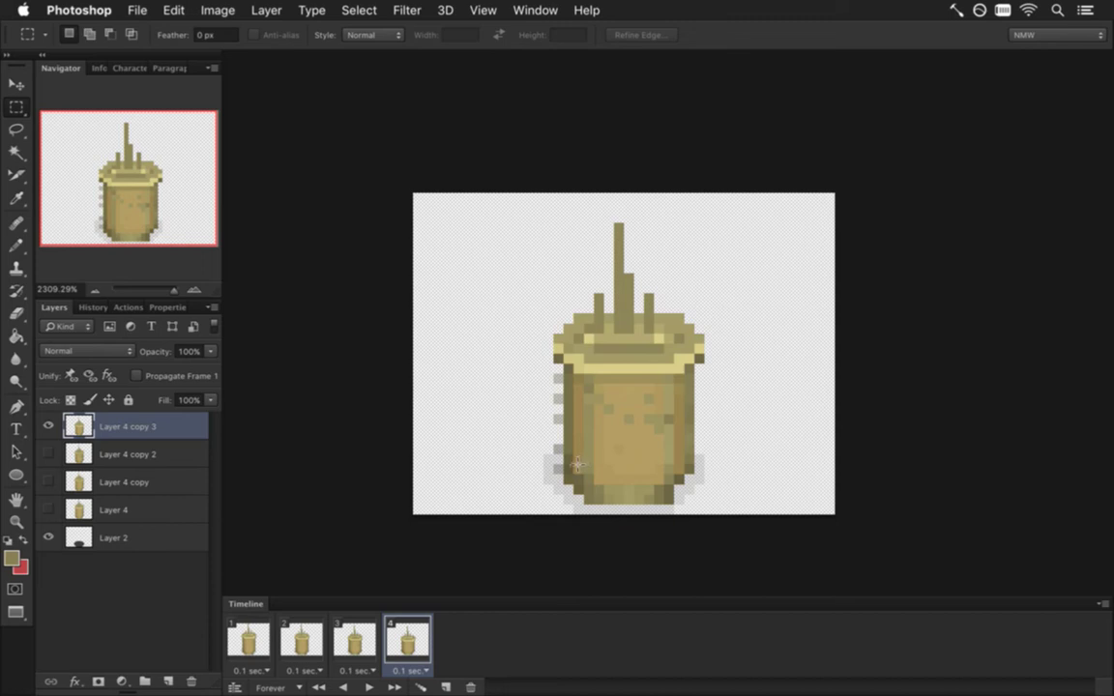
left_click(360, 642)
left_click(418, 649)
Step: Add a fifth animation frame and duplicate Layer 4 copy 3 for it, hiding Layer 4 copy 3 in that frame
left_click(446, 686)
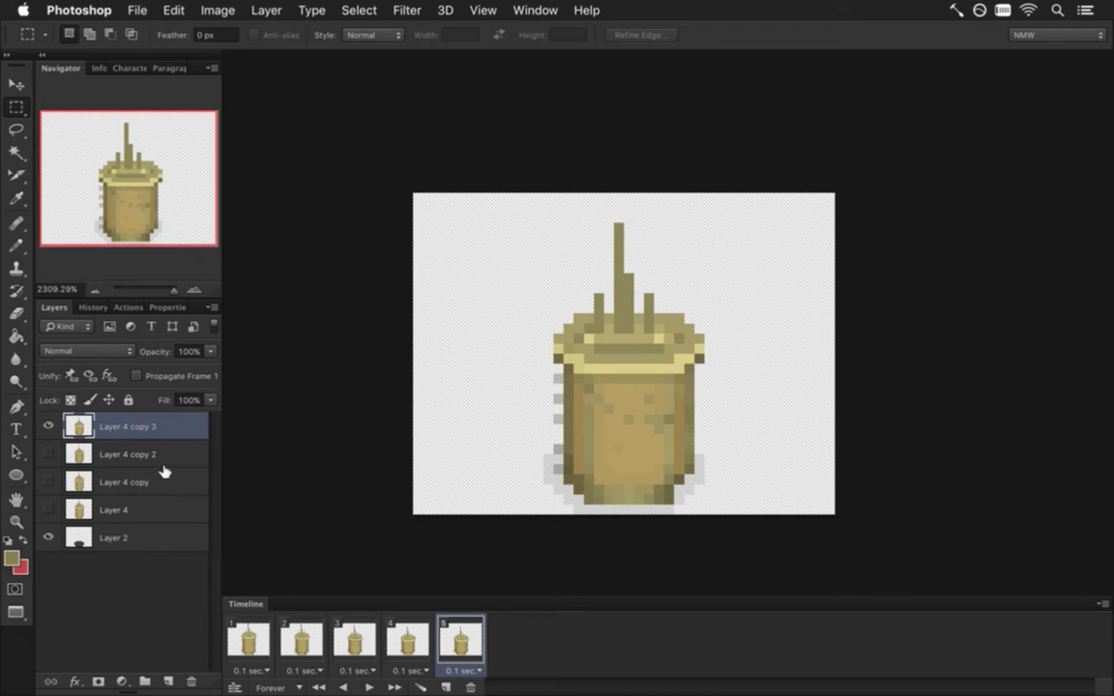
key("super+j")
left_click(48, 453)
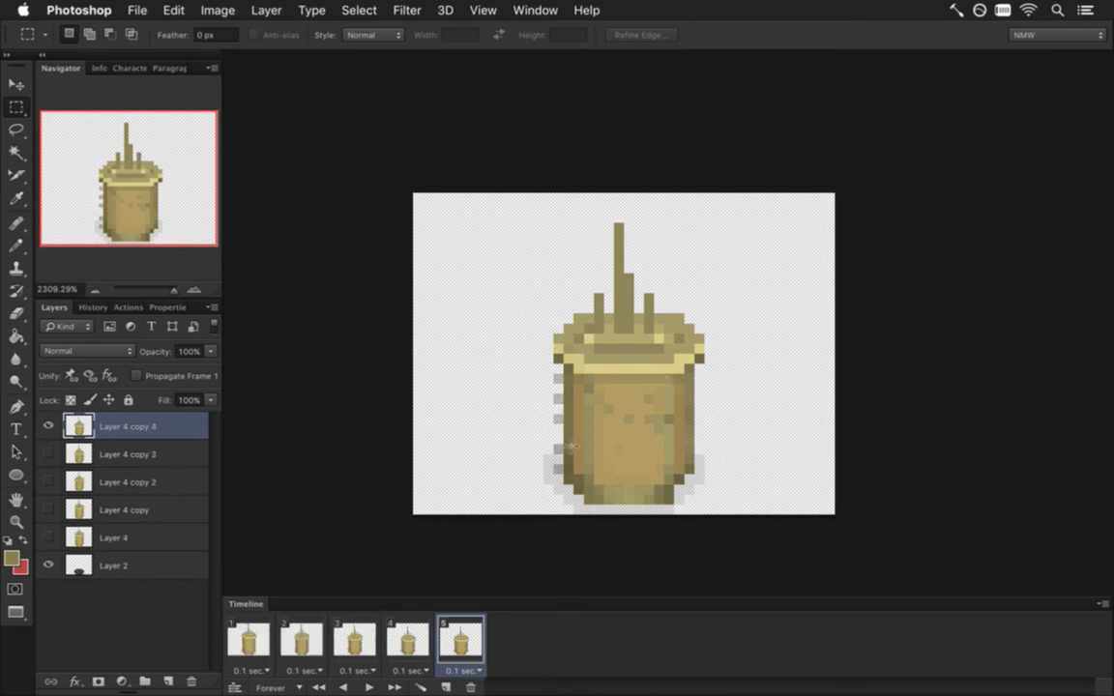
Step: Erase the top two pixels of the tall central spike and the tip of the short left spike in frame 5
key("e")
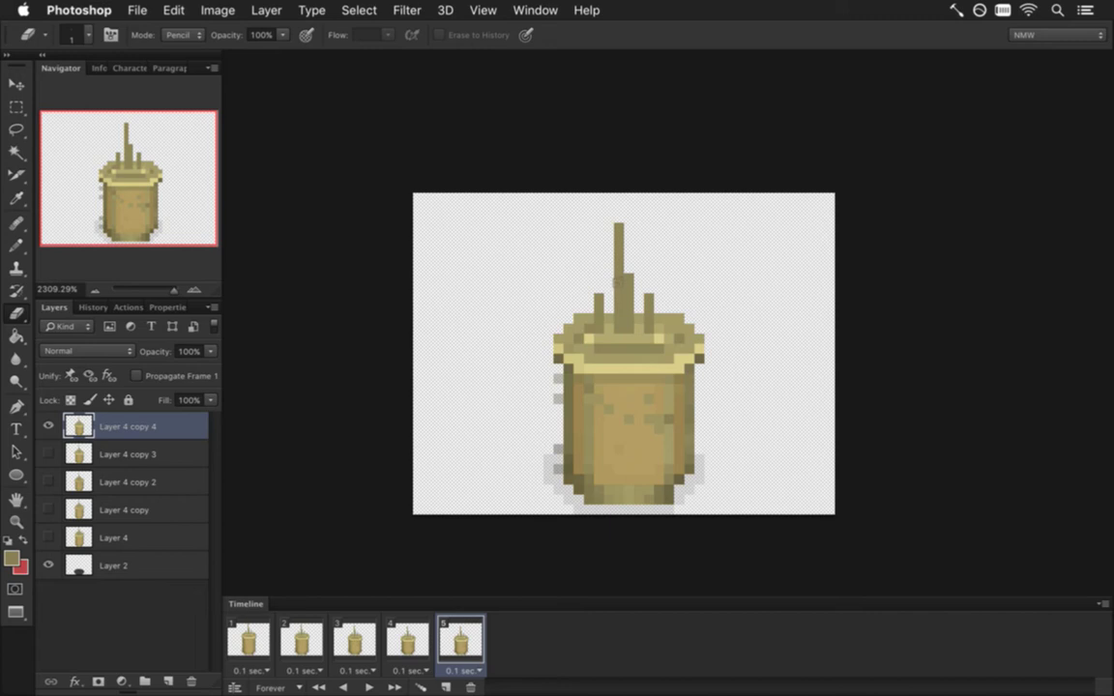
left_click_drag(619, 229, 619, 238)
left_click(599, 297)
Step: Select the upper-left part of the lamp in frame 5, rotate it about -3.37° and shift it one pixel left, then deselect
key("m")
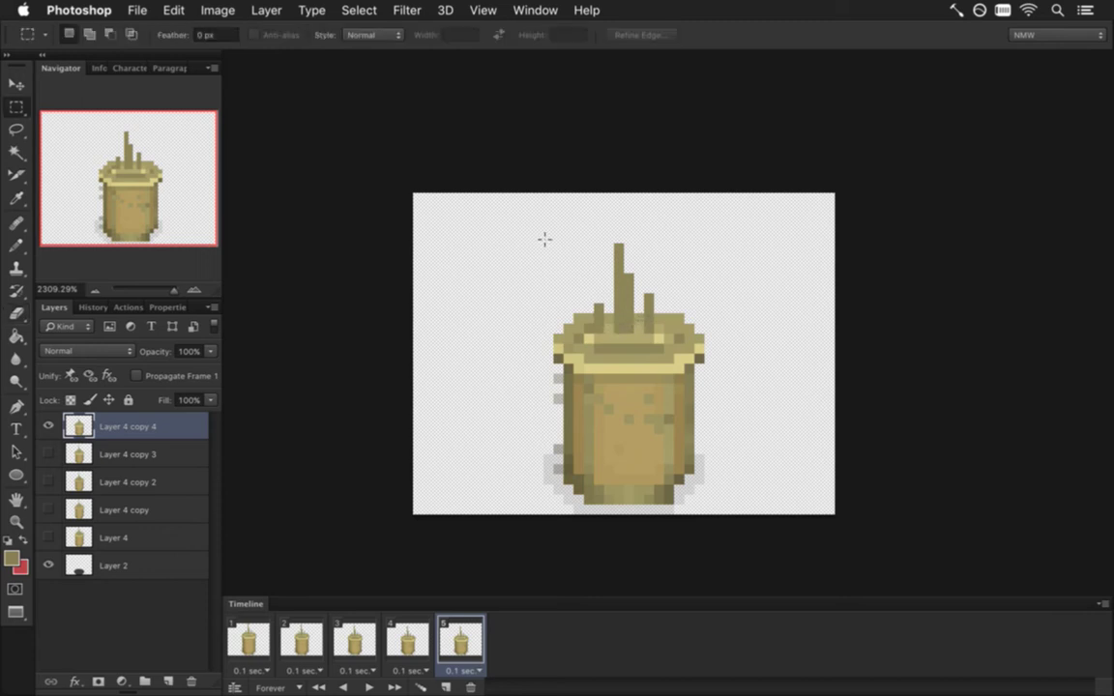
left_click_drag(545, 234, 613, 377)
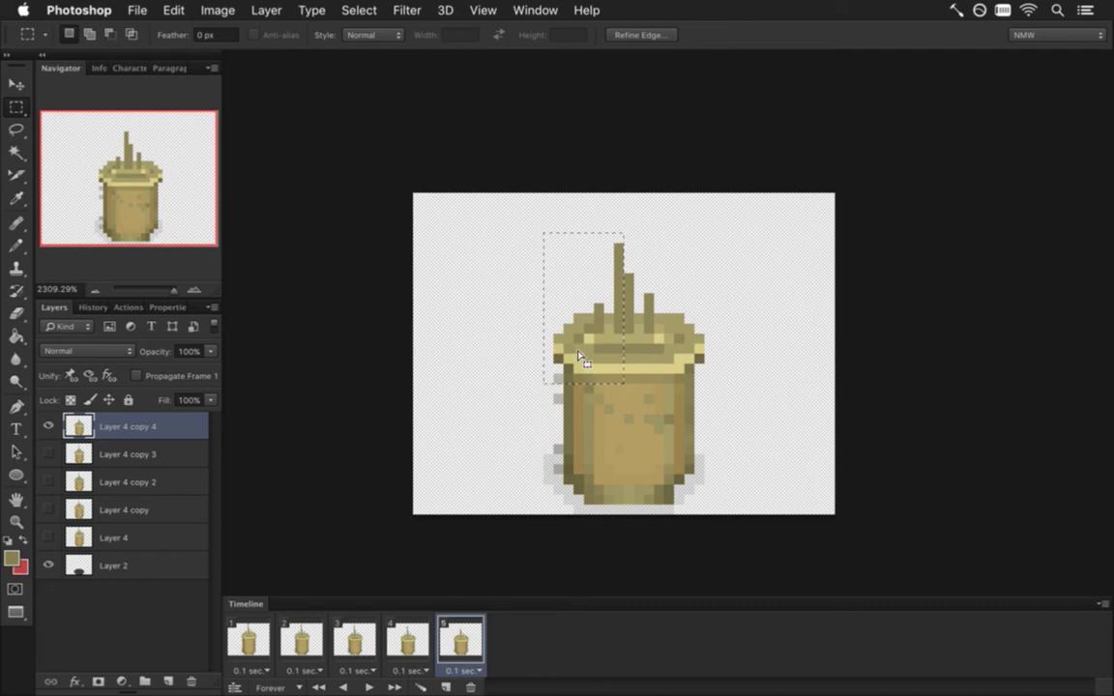
key("v")
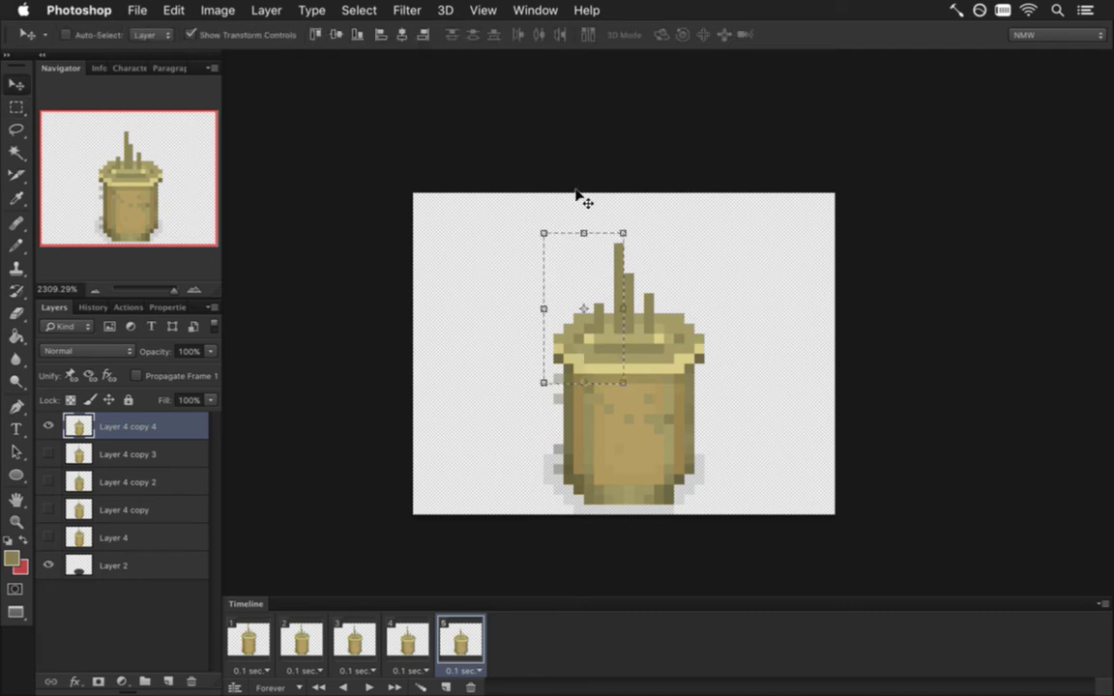
left_click(543, 232)
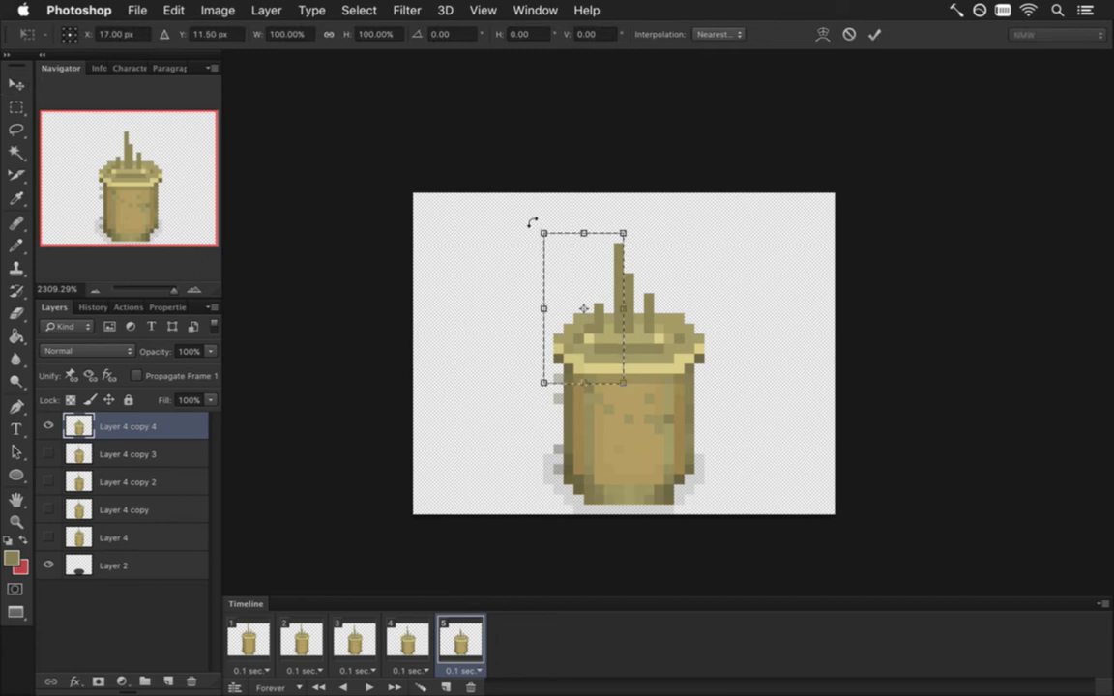
left_click_drag(530, 224, 526, 227)
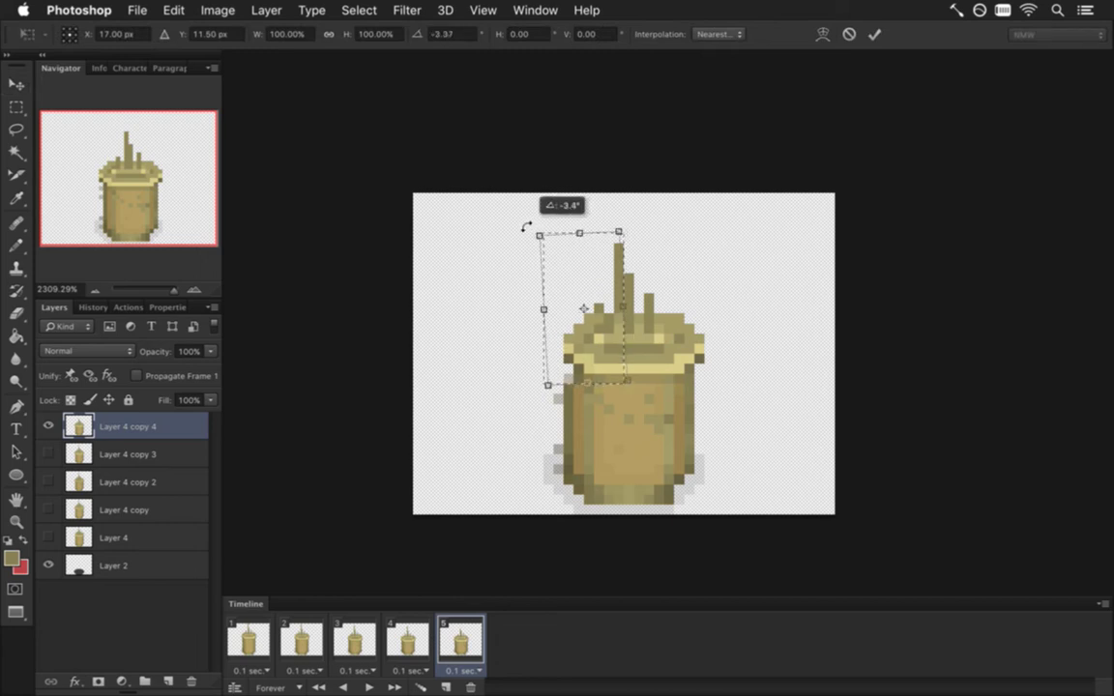
left_click_drag(526, 226, 526, 225)
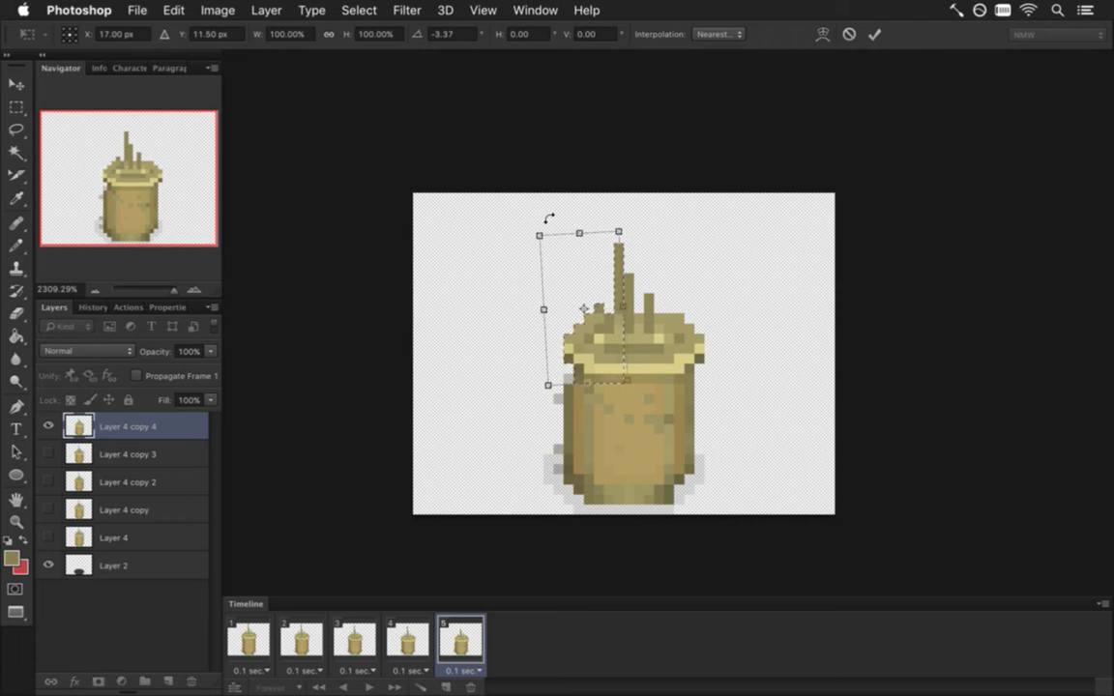
key("Left")
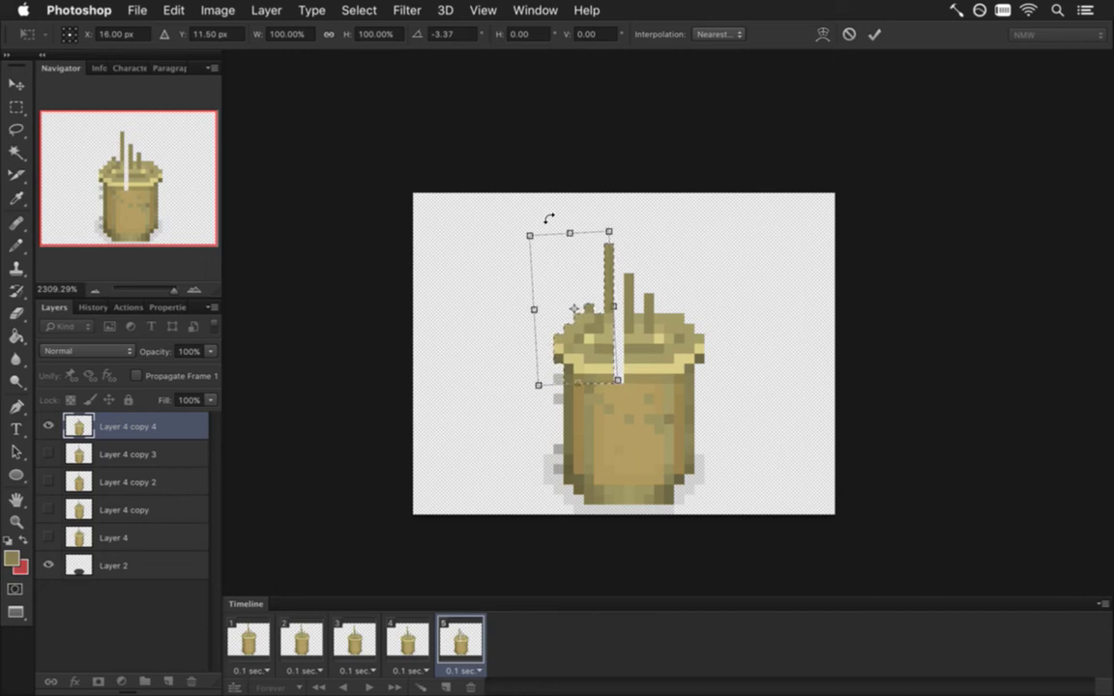
key("Right")
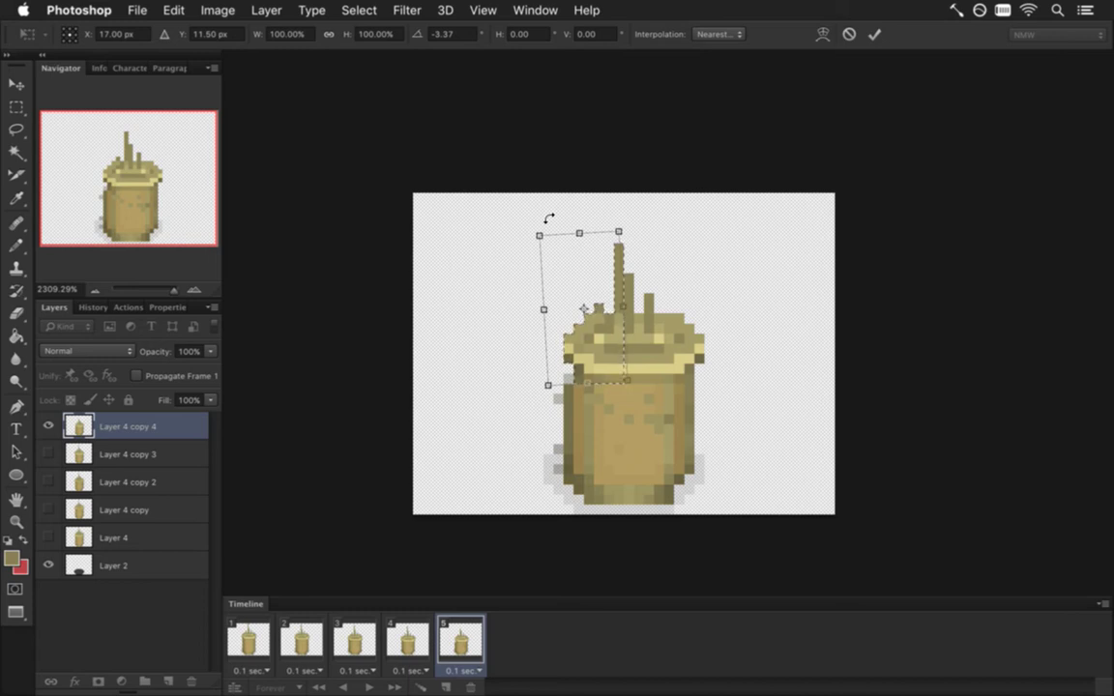
key("Left")
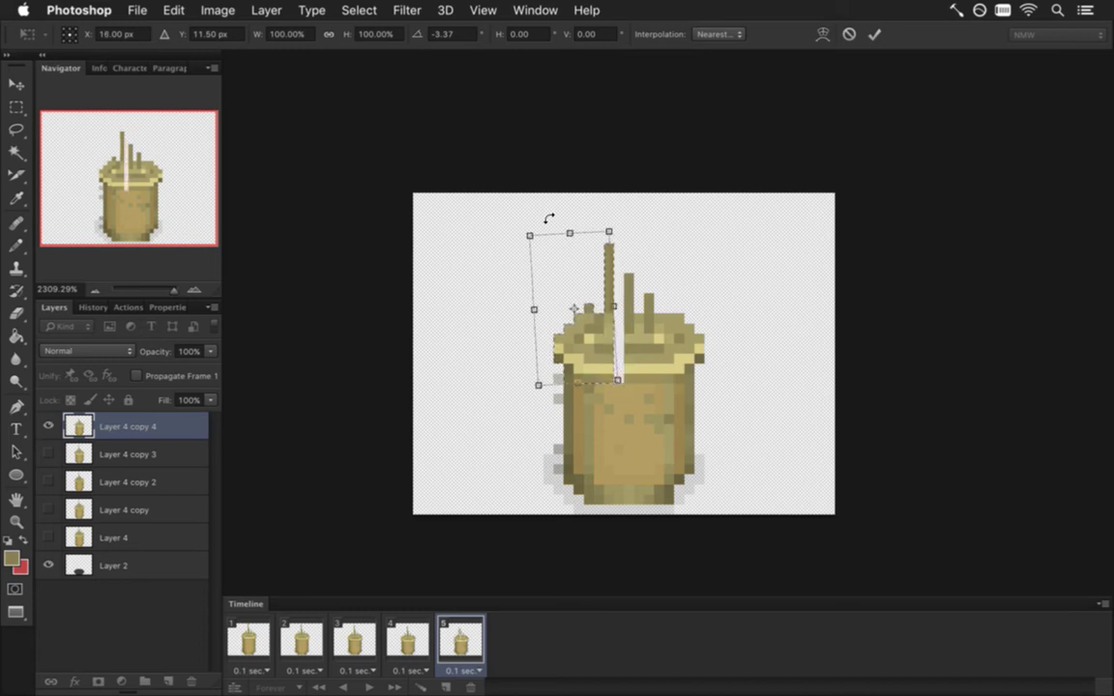
key("Return")
key("m")
key("ctrl+d")
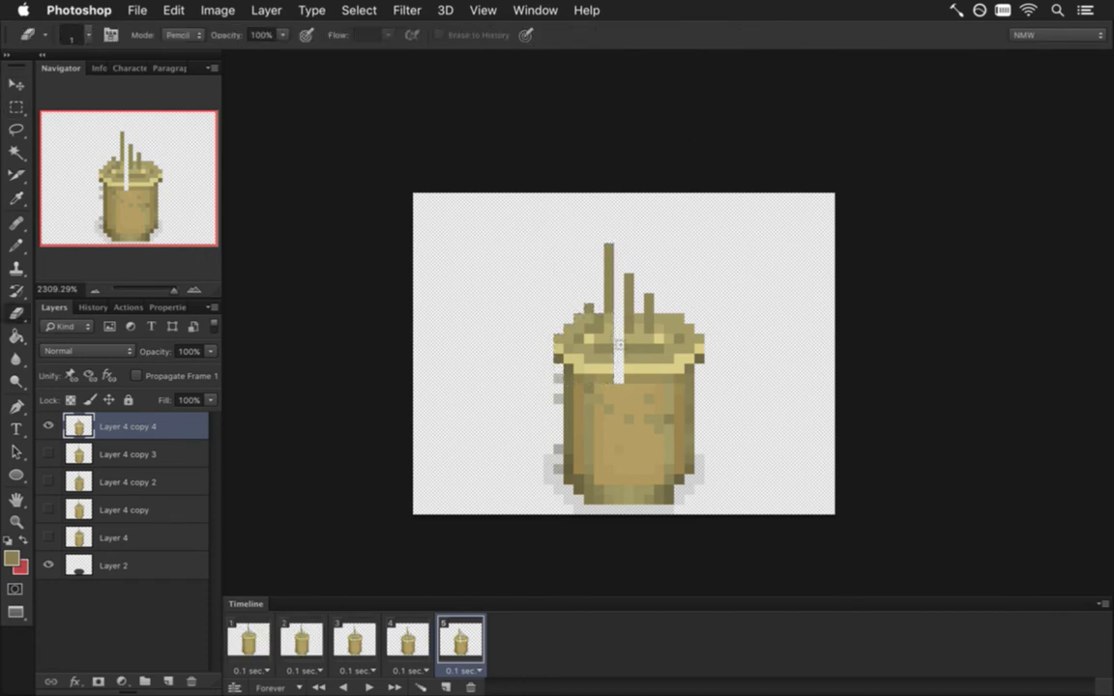
Step: Pencil over the vertical gap through the lamp's lid and rim on Layer 4 copy 4, using colours sampled from the neighbouring pixels
key("alt")
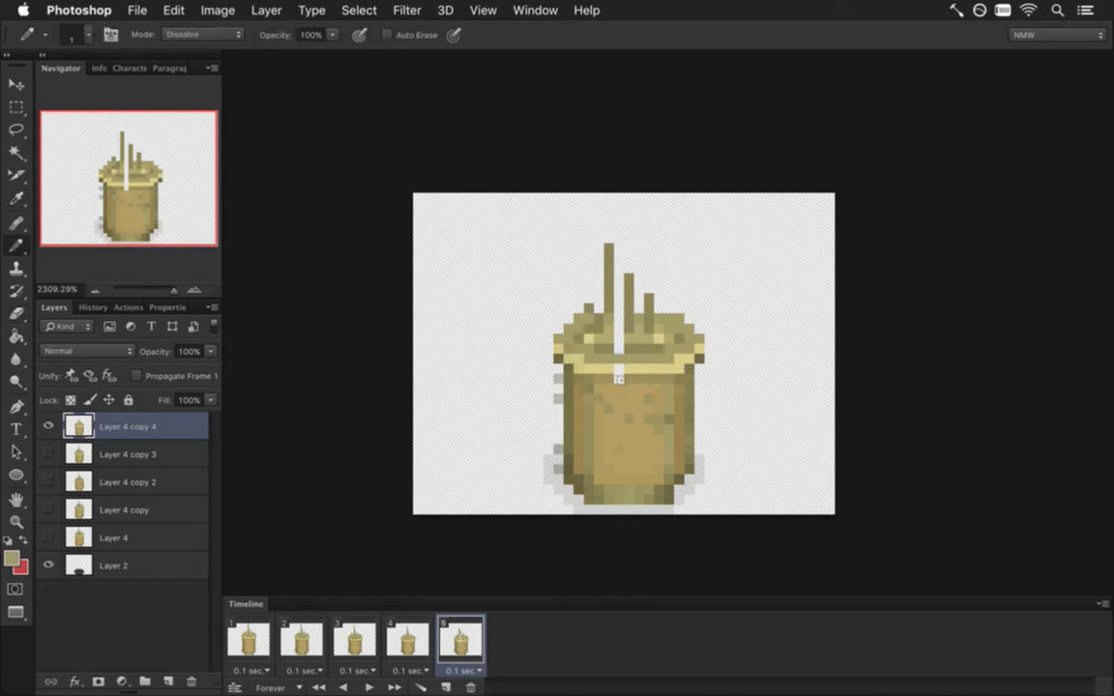
key("alt")
left_click(618, 348)
left_click(634, 366, "alt")
left_click(619, 369)
left_click(607, 395, "alt")
left_click(619, 377)
left_click(624, 346, "alt")
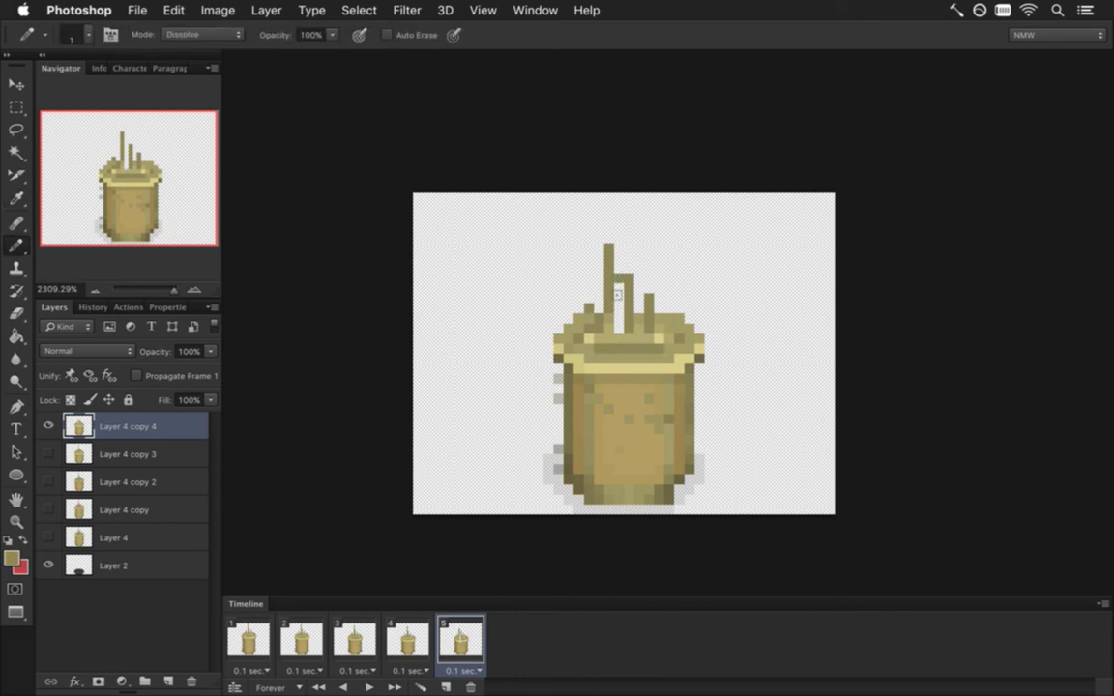
Step: Reshape the central spike into a bent strand, fill the remaining gap in the lid, and compare frame 5 with frame 4
key("e")
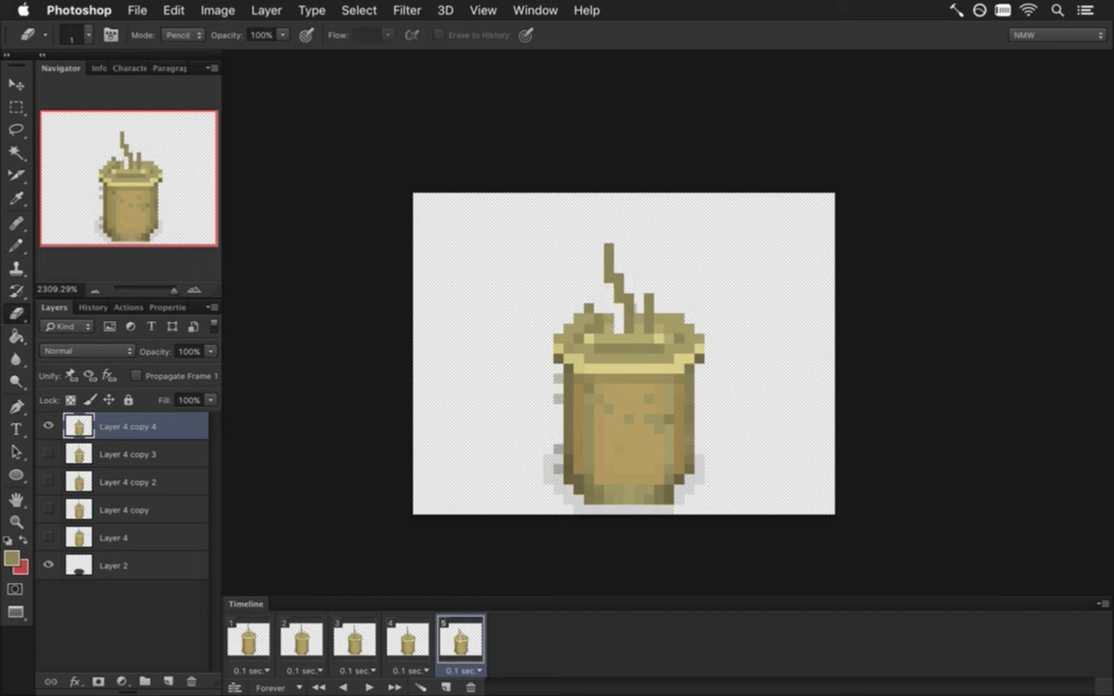
key("b")
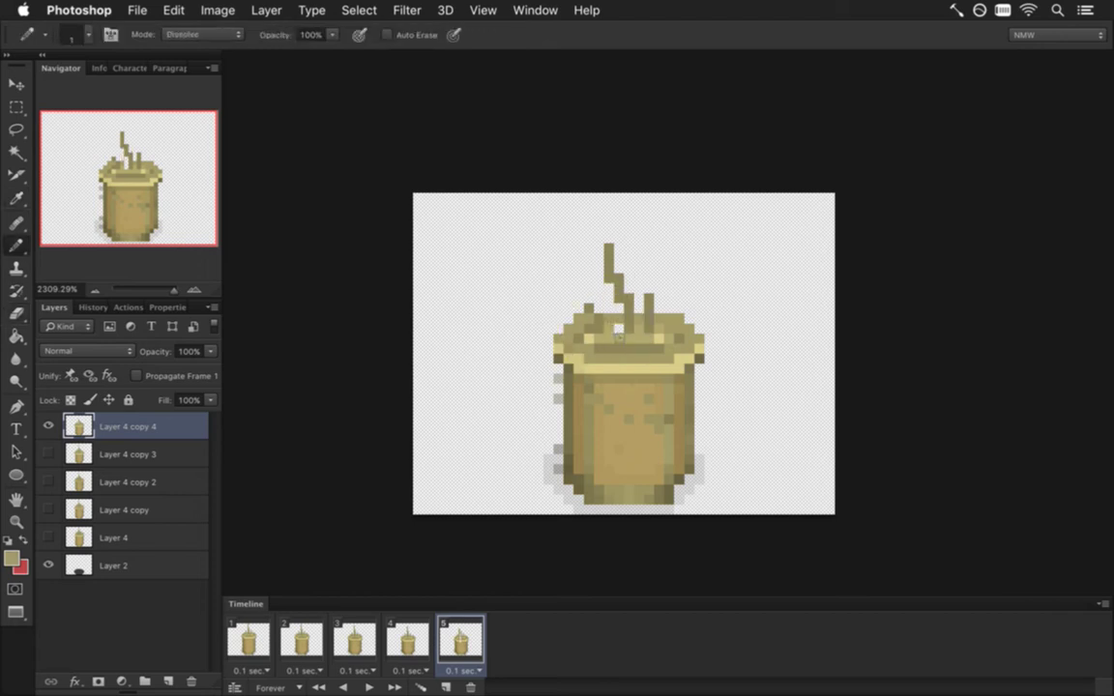
left_click(623, 343, "alt")
left_click(406, 640)
left_click(455, 628)
Step: Select the lamp's upper section on Layer 4 copy 4 in frame 5, shift it down two pixels and deselect it
key("m")
left_click_drag(523, 223, 735, 445)
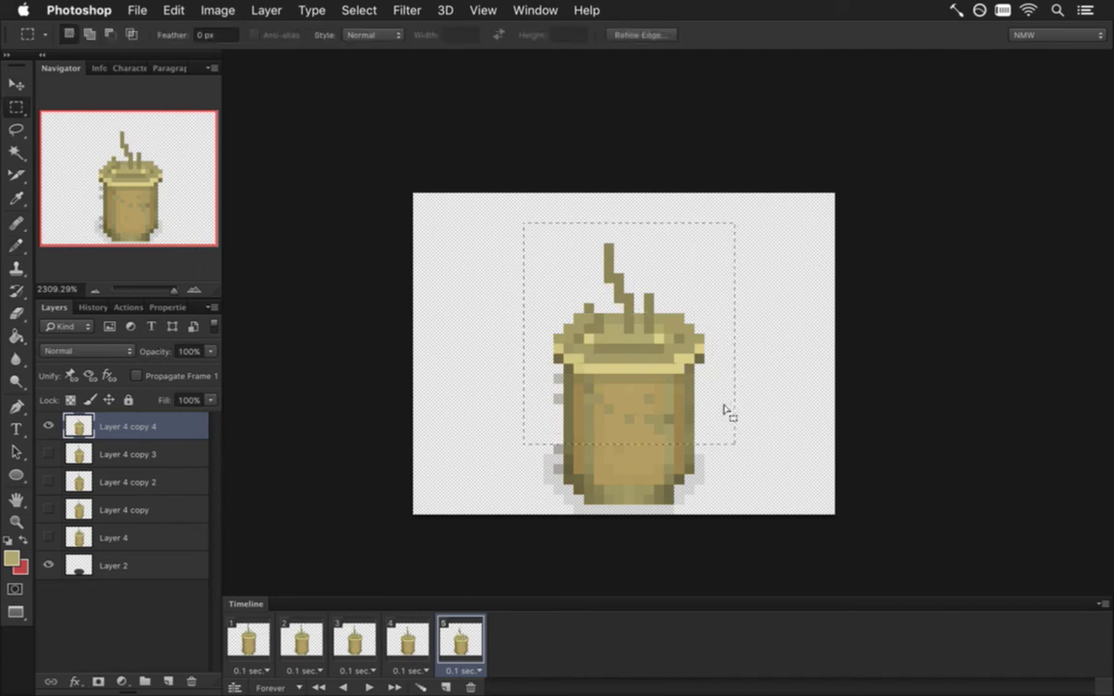
left_click_drag(549, 439, 637, 464)
key("v")
key("Down")
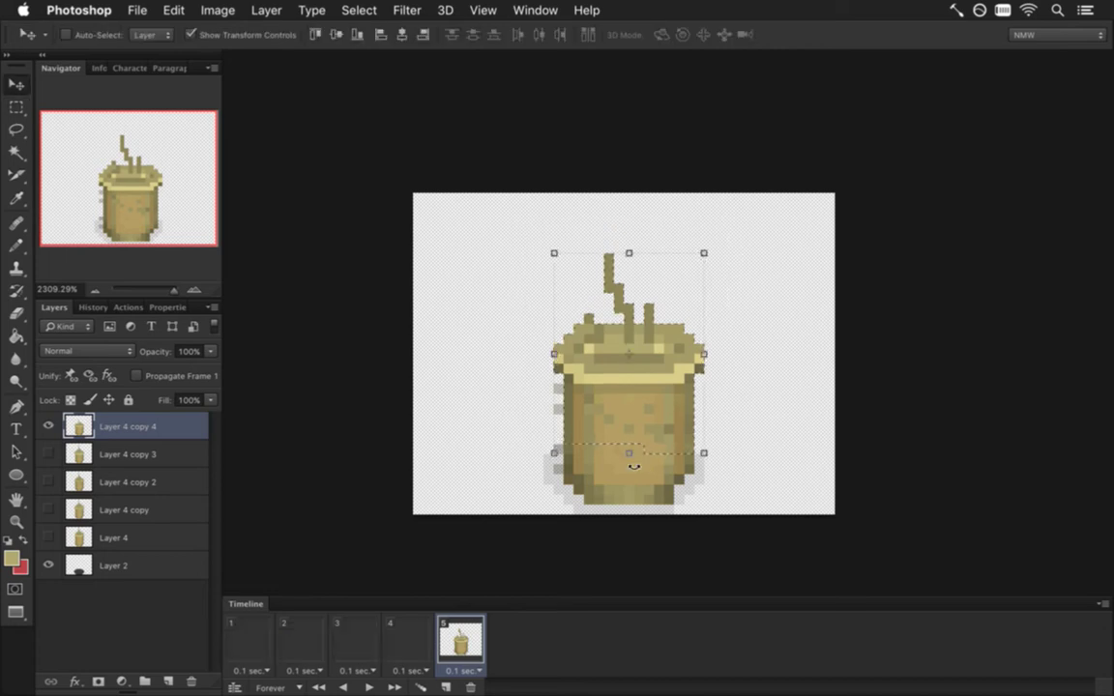
key("Down")
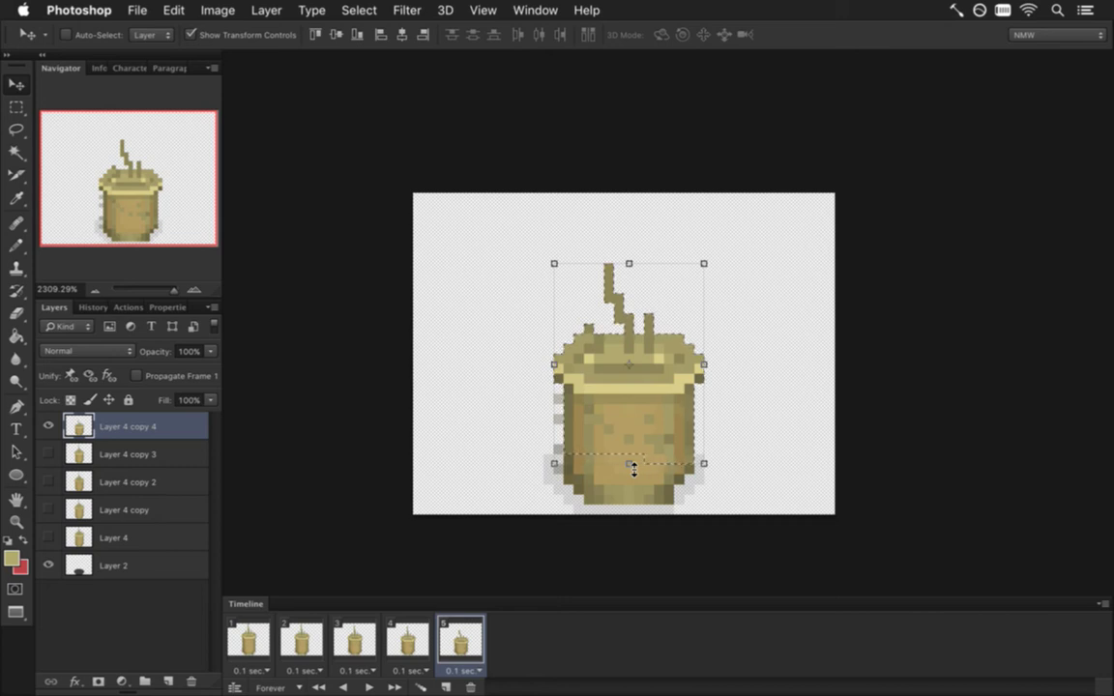
key("m")
key("ctrl+d")
Step: Thin the bent strand and shorten the central stub in frame 5, and compare the result with frame 4
key("e")
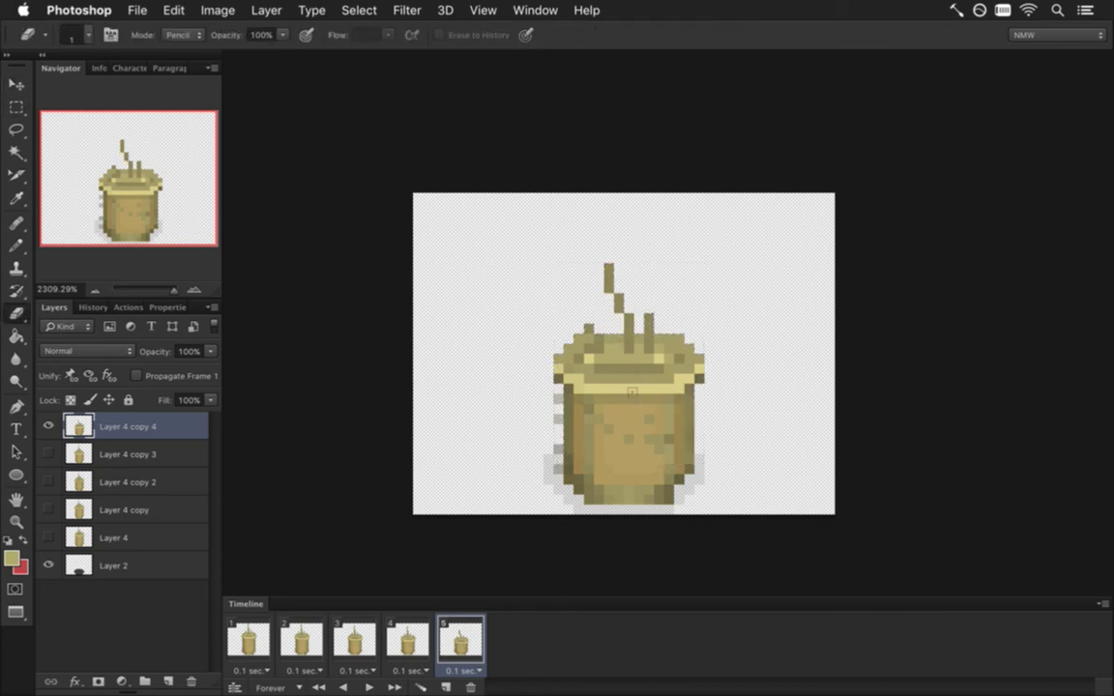
key("b")
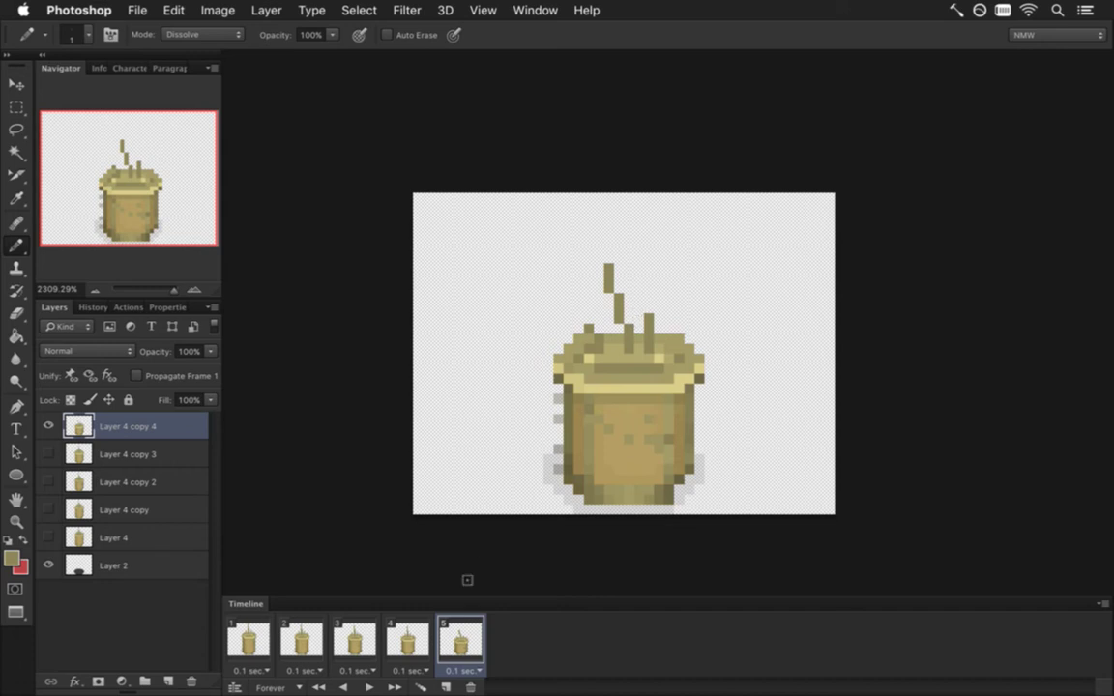
left_click(407, 639)
left_click(464, 642)
Step: Add a sixth animation frame and duplicate Layer 4 copy 4 for it, hiding Layer 4 copy 4 in that frame
left_click(446, 687)
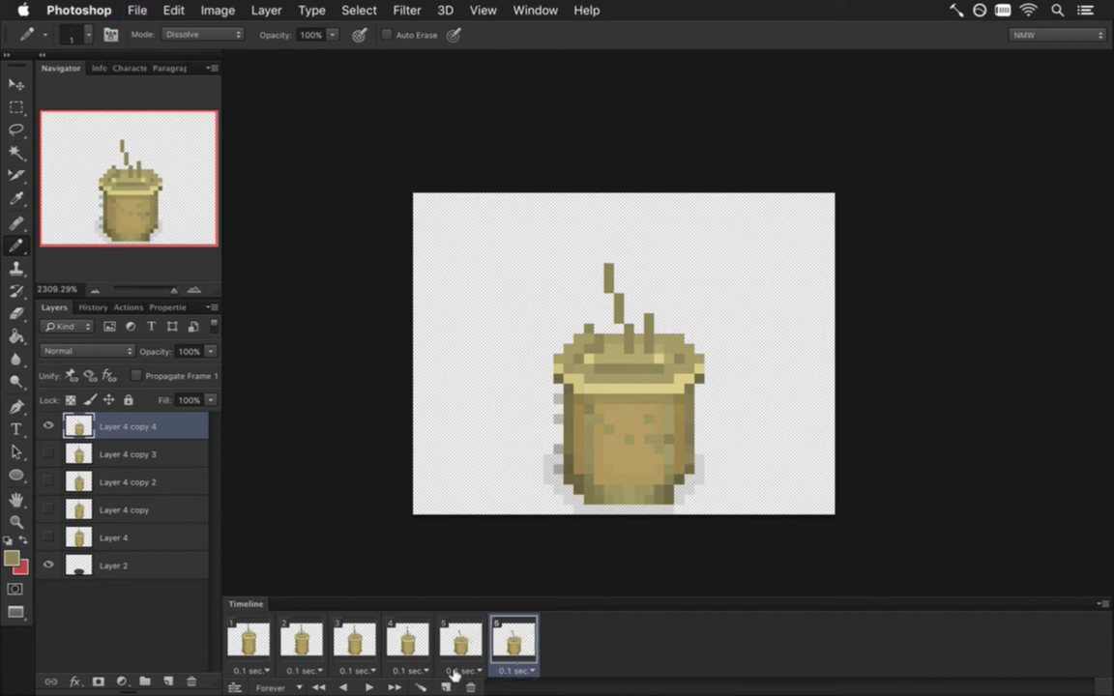
key("super+j")
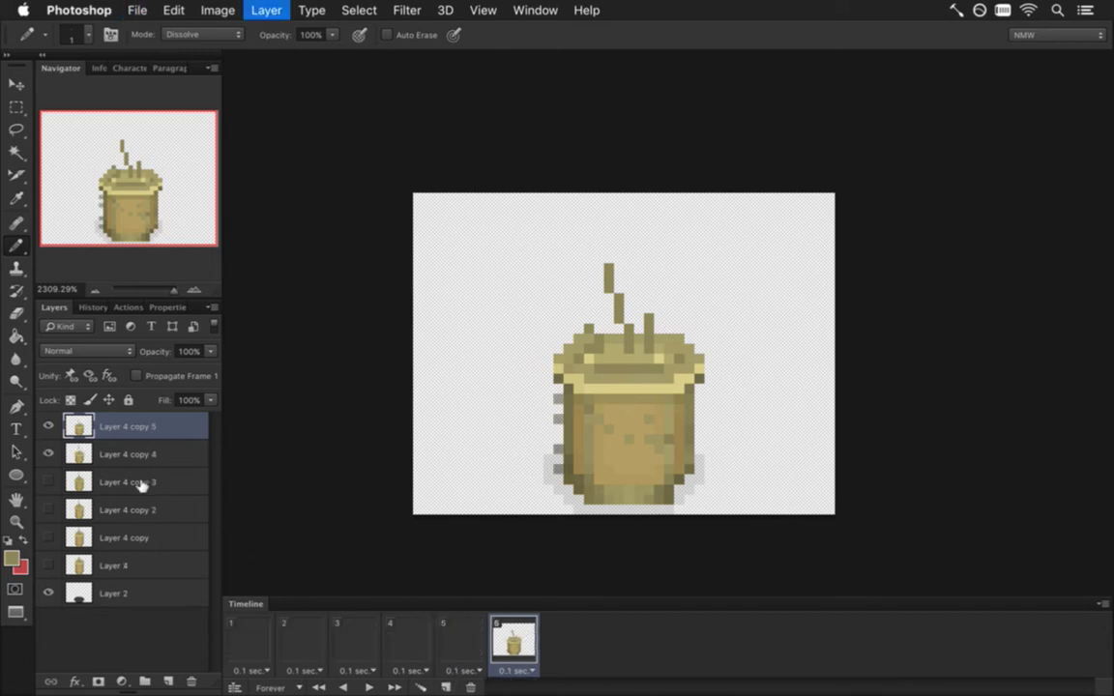
left_click(49, 453)
key("m")
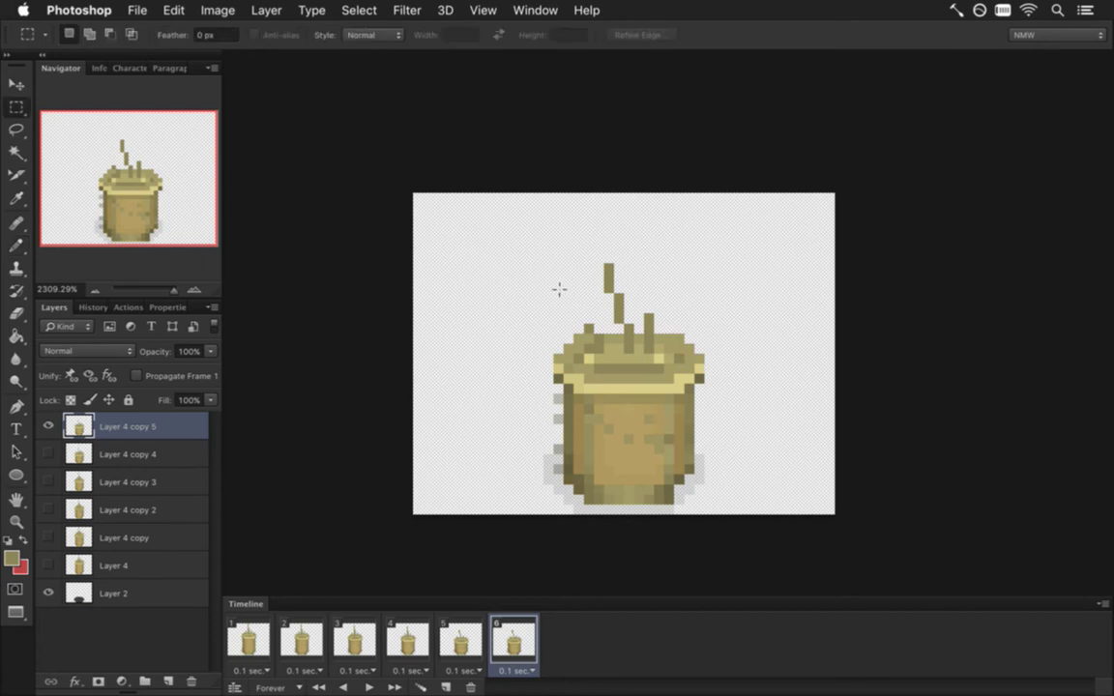
left_click_drag(543, 262, 655, 445)
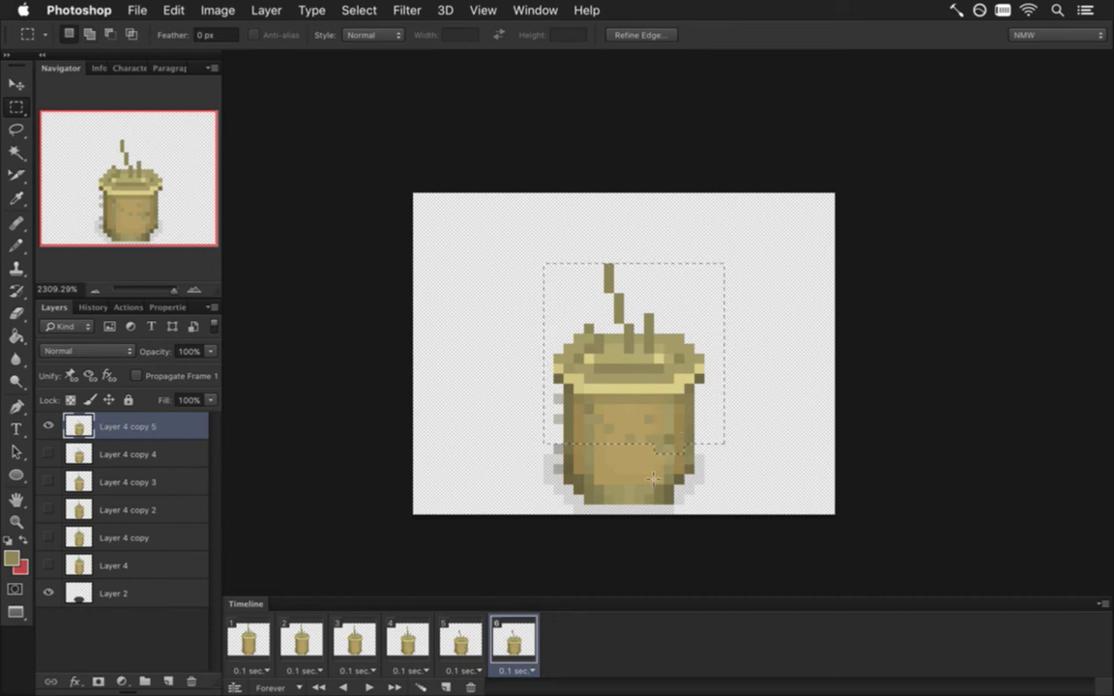
key("v")
key("Down")
key("Down")
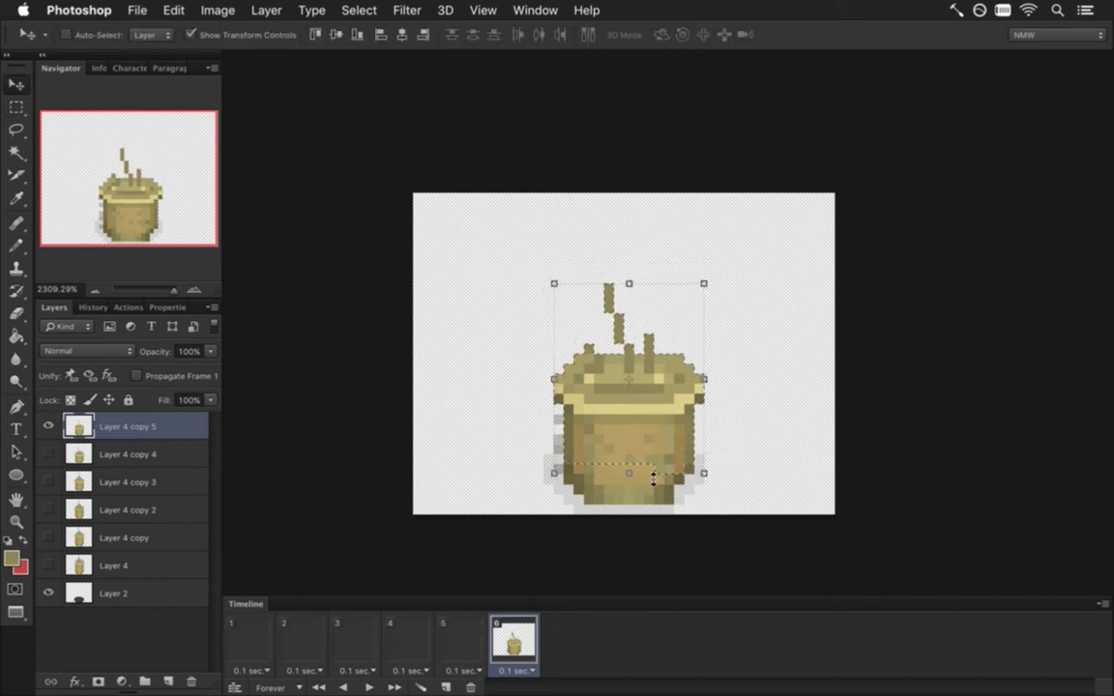
key("Up")
key("Up")
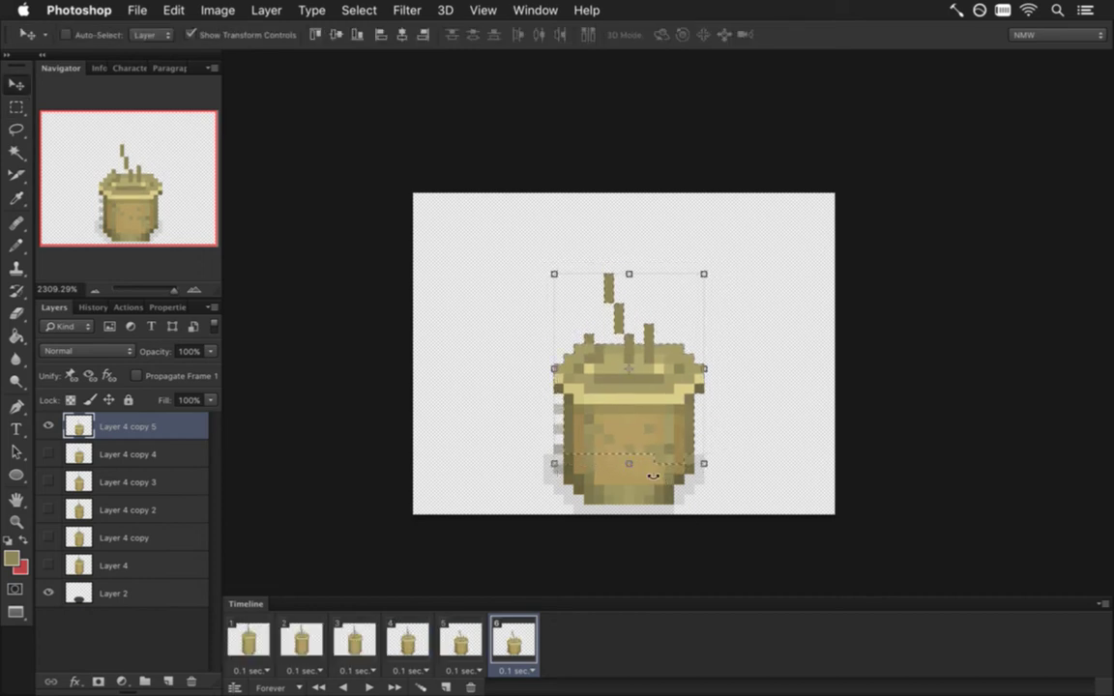
Step: Select the lamp's upper section on Layer 4 copy 5 in frame 6 and shift it down three pixels
key("m")
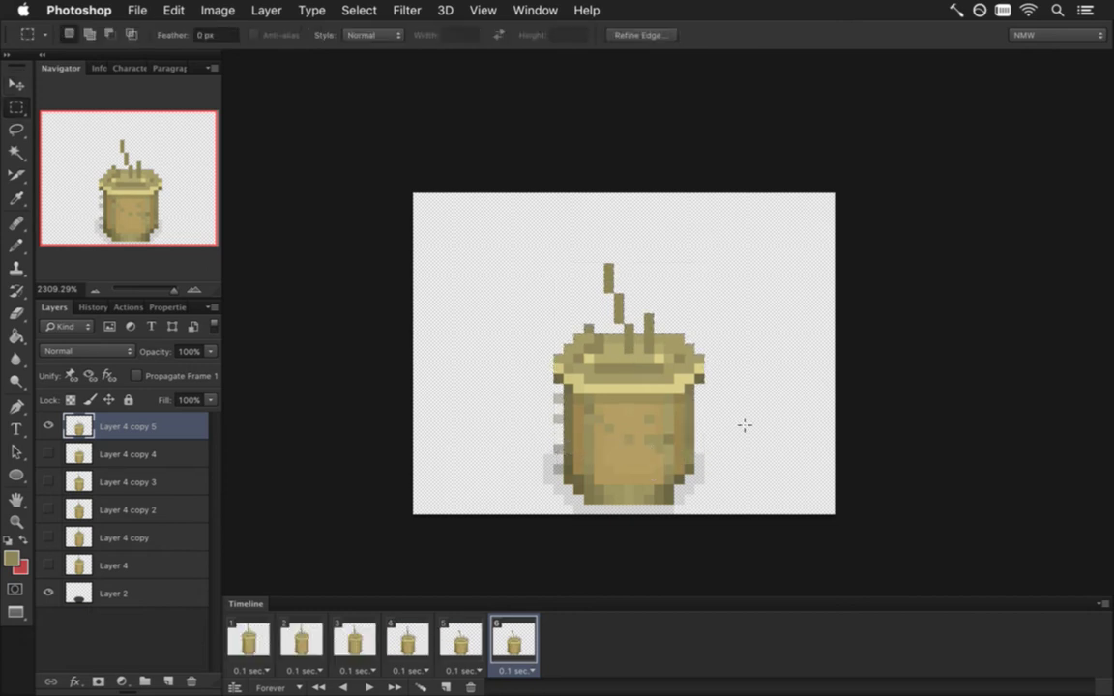
left_click_drag(482, 193, 734, 445)
key("v")
key("Down")
key("Down")
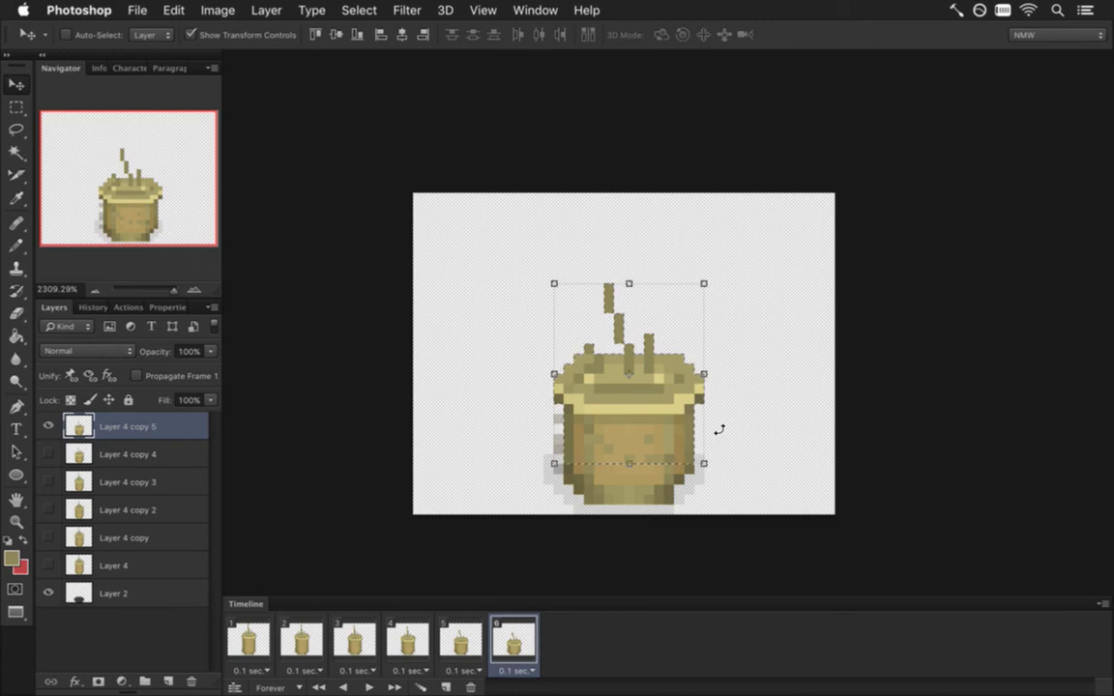
key("Down")
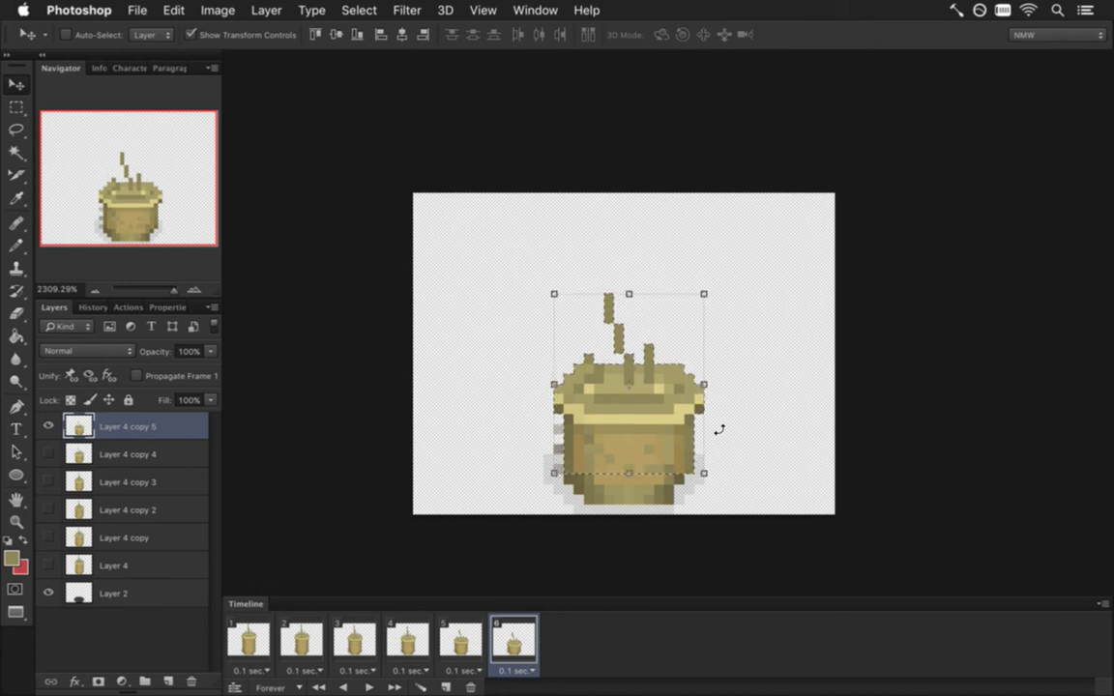
key("Up")
key("Down")
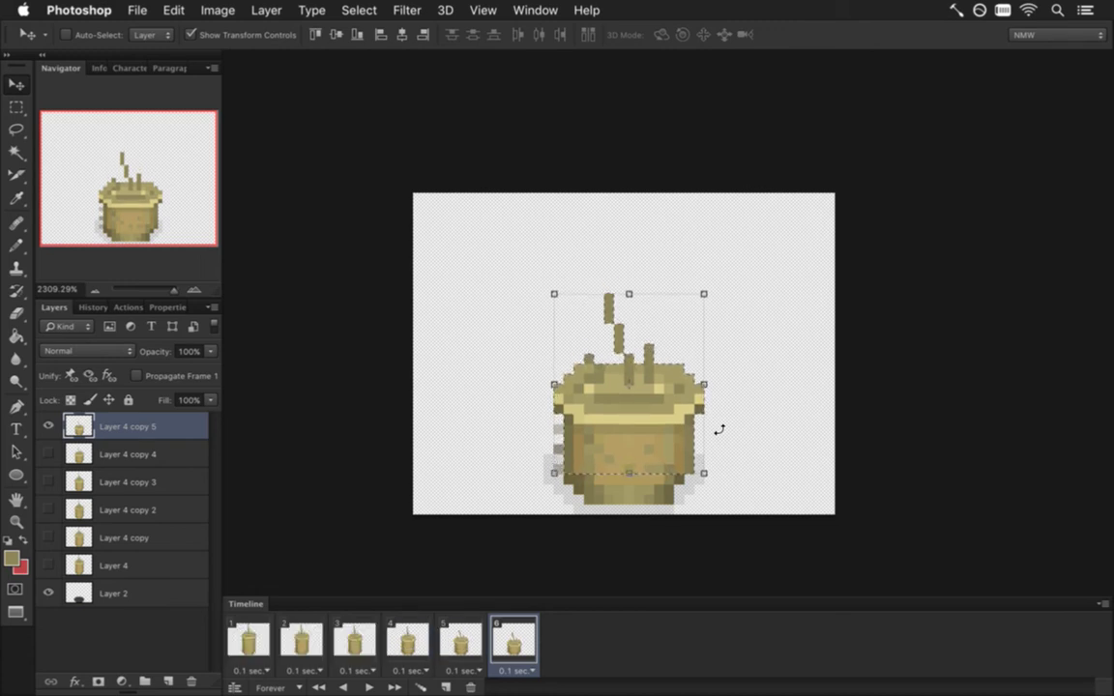
Step: Deselect the lamp's upper section in frame 6 and compare that frame with frame 5
key("m")
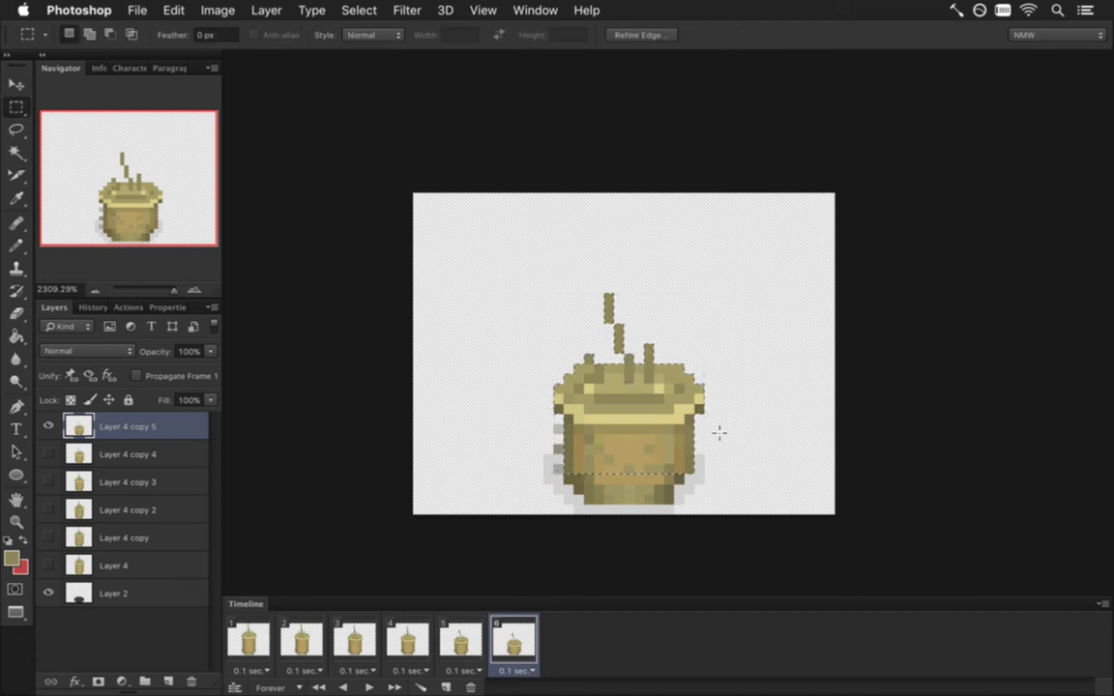
left_click(702, 328)
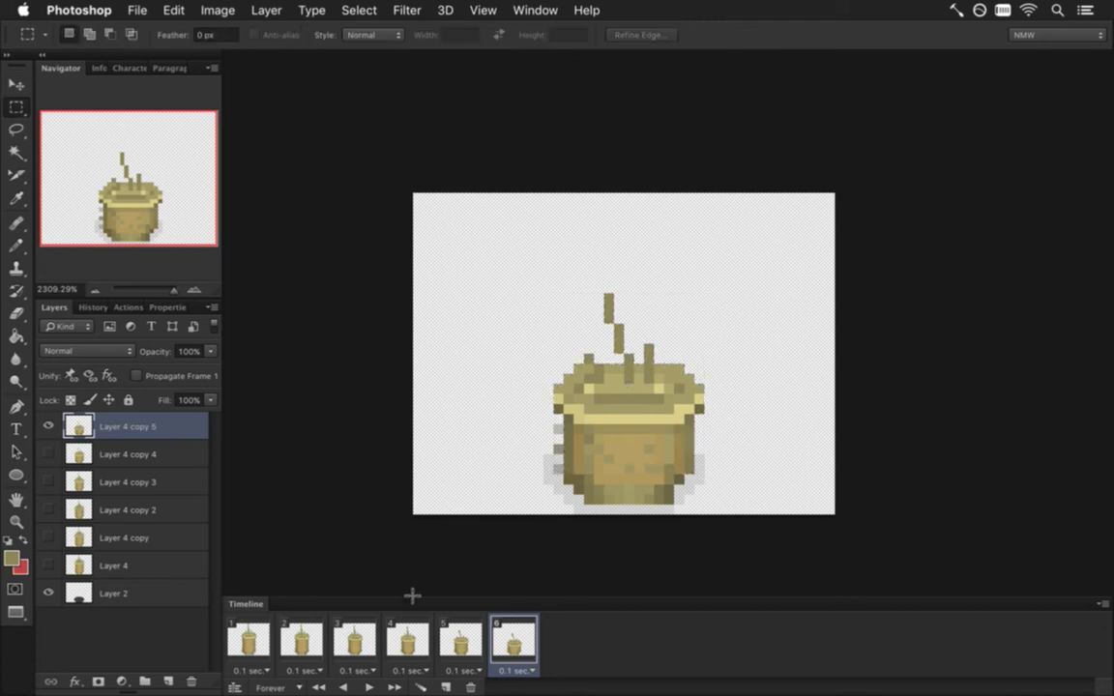
left_click(484, 643)
left_click(513, 640)
Step: Add a seventh animation frame and duplicate Layer 4 copy 5 for it, hiding Layer 4 copy 5 in that frame
left_click(445, 688)
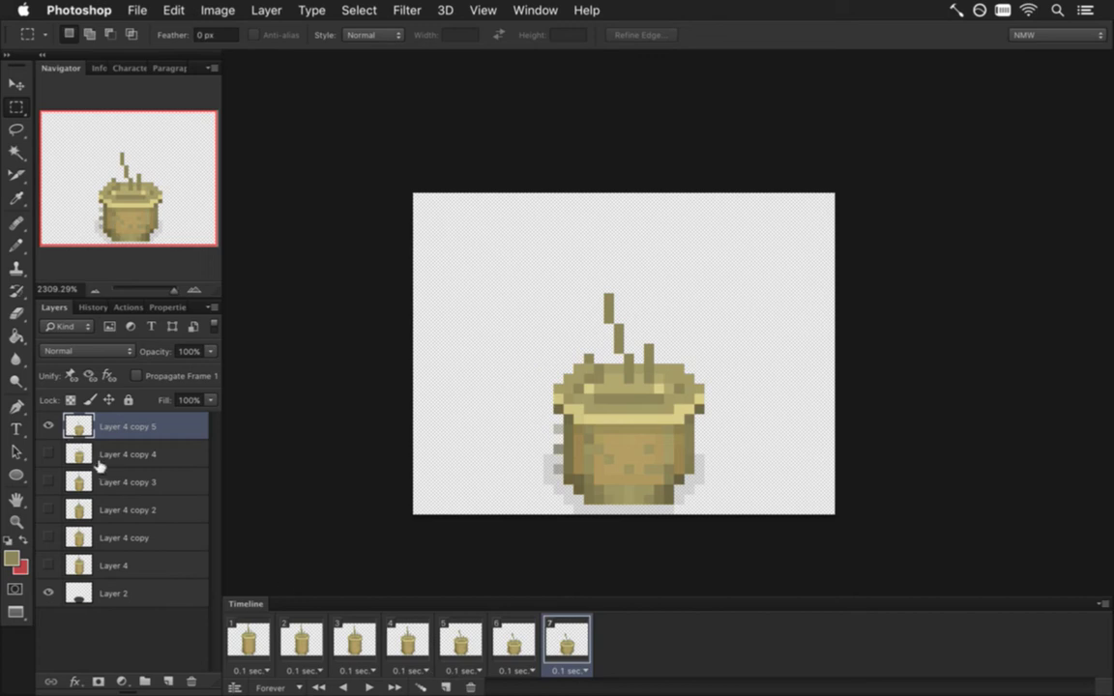
key("super+j")
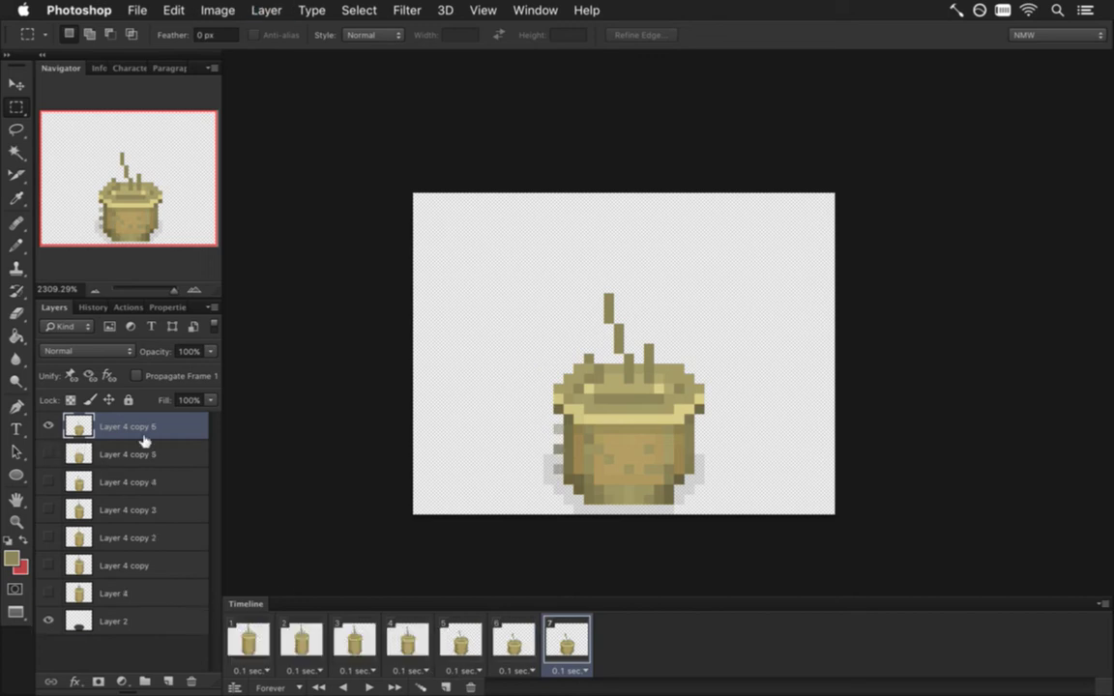
left_click_drag(502, 262, 741, 433)
left_click_drag(503, 454, 514, 474)
key("e")
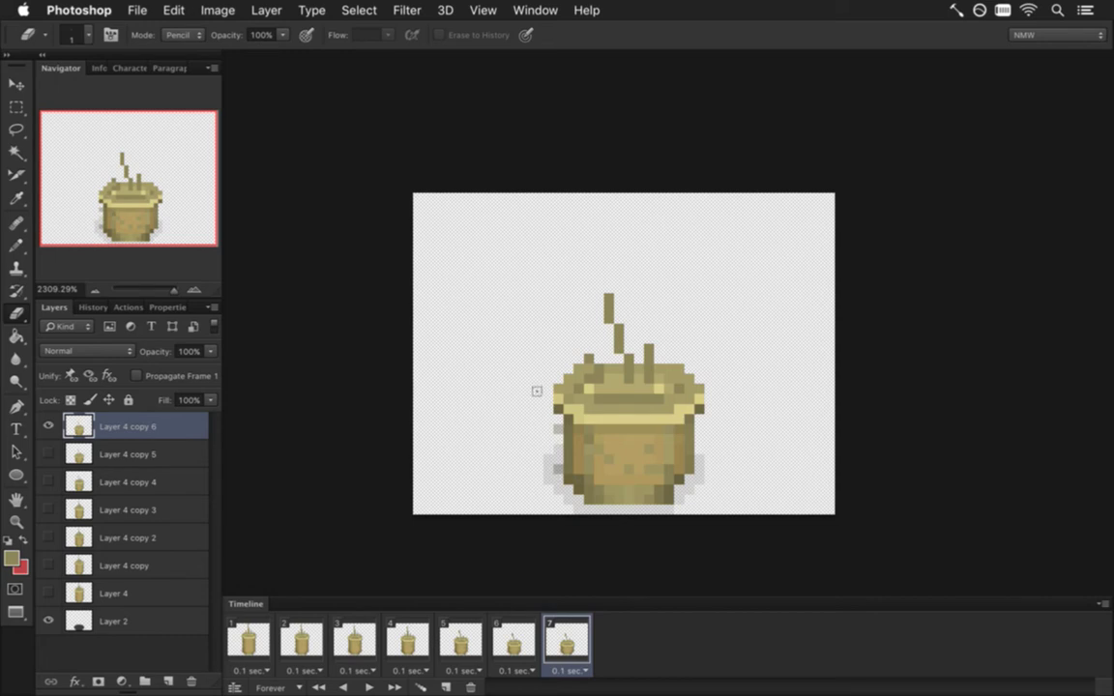
Step: Compare the lamp's height and shape across frames 5, 6 and 7 to judge how far it sinks between them
left_click(521, 643)
left_click(564, 638)
left_click(521, 641)
left_click(561, 640)
left_click(512, 632)
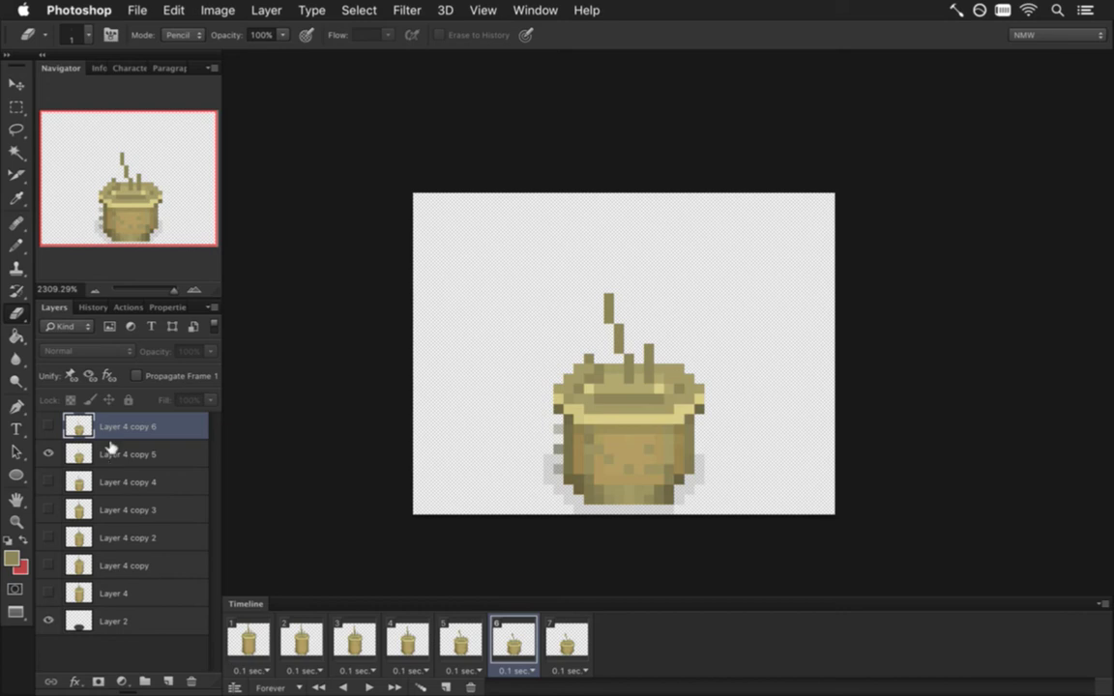
left_click(103, 456)
left_click(462, 639)
left_click(513, 640)
left_click(462, 640)
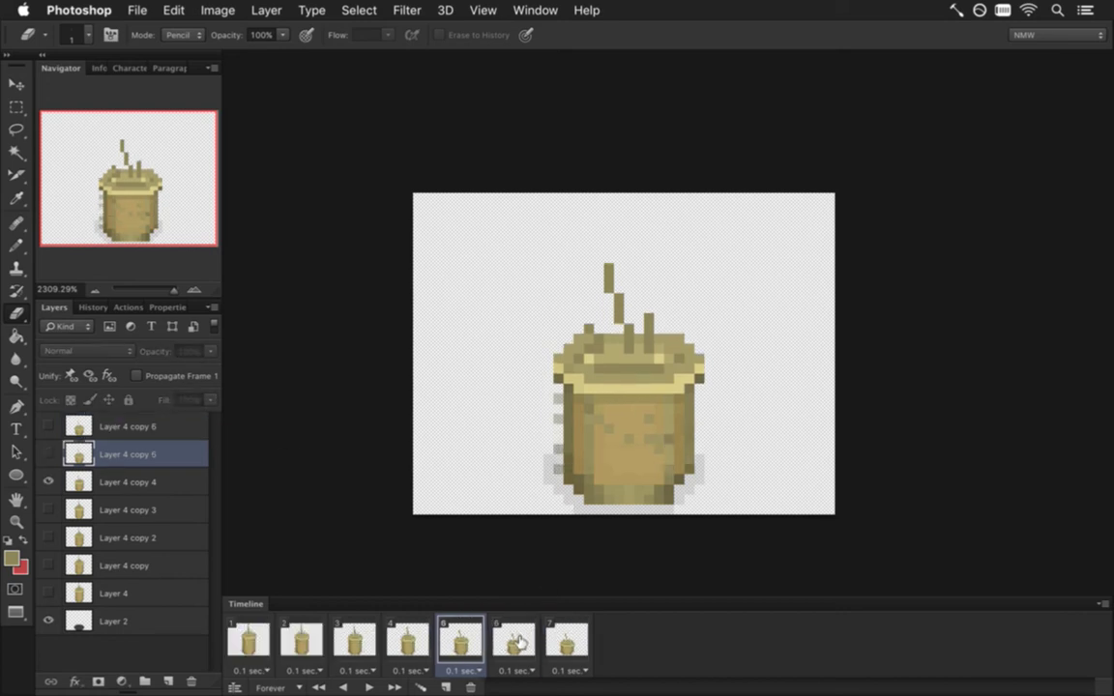
left_click(518, 641)
left_click(571, 641)
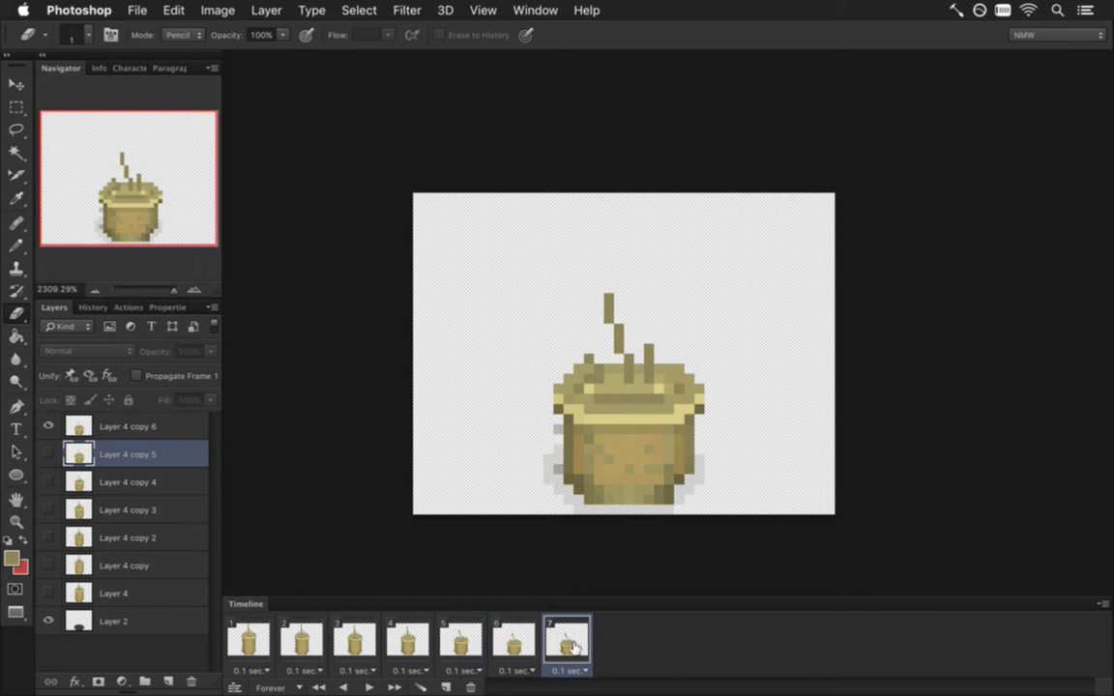
Step: Select the lamp's upper section on Layer 4 copy 6 in frame 7, excluding a few speckle pixels, shift it down two pixels and deselect it
left_click(125, 426)
key("m")
mouse_move(534, 293)
left_mouse_down()
mouse_move(703, 471)
mouse_move(714, 440)
mouse_move(714, 454)
left_mouse_up()
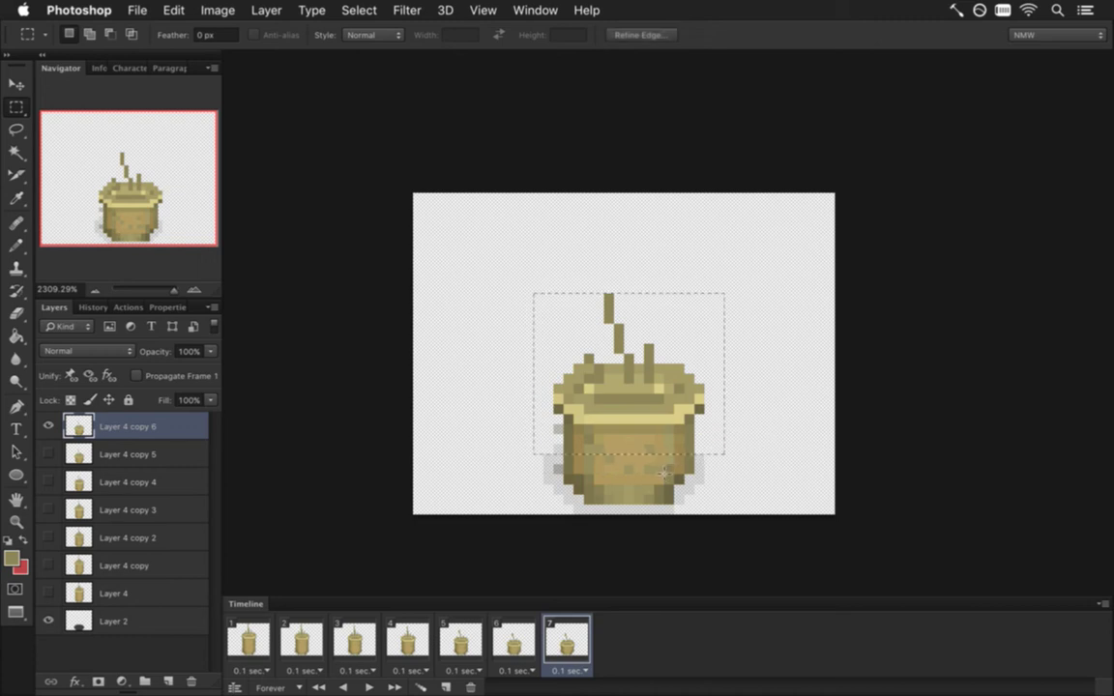
left_click_drag(605, 444, 631, 454, "alt")
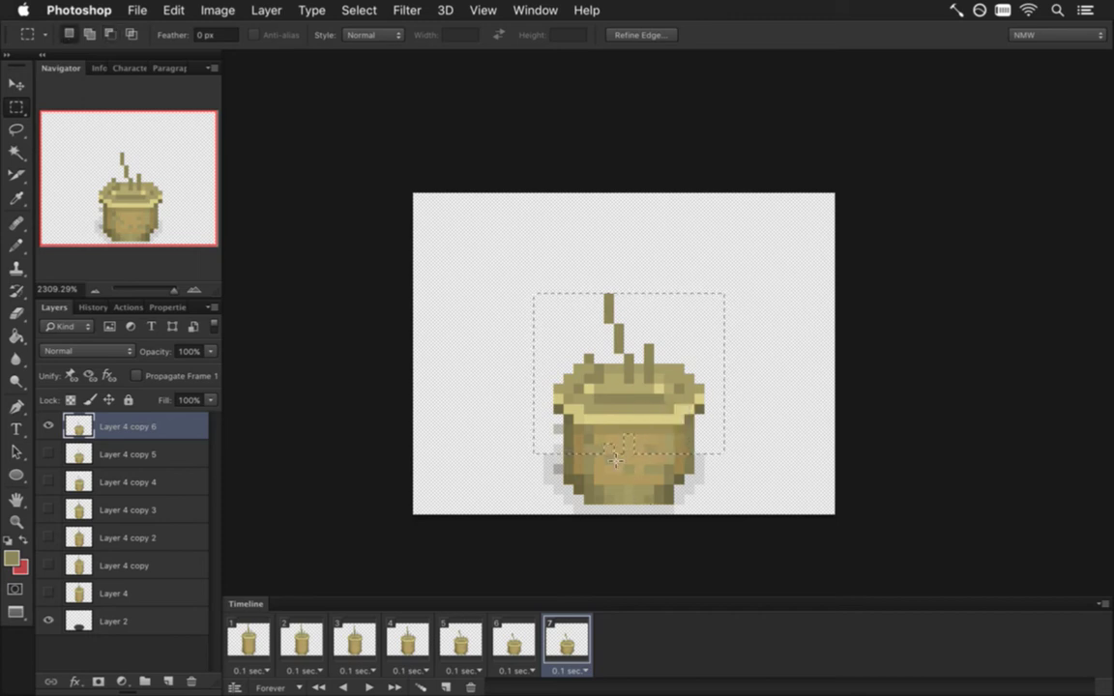
key("v")
key("Down")
key("Down")
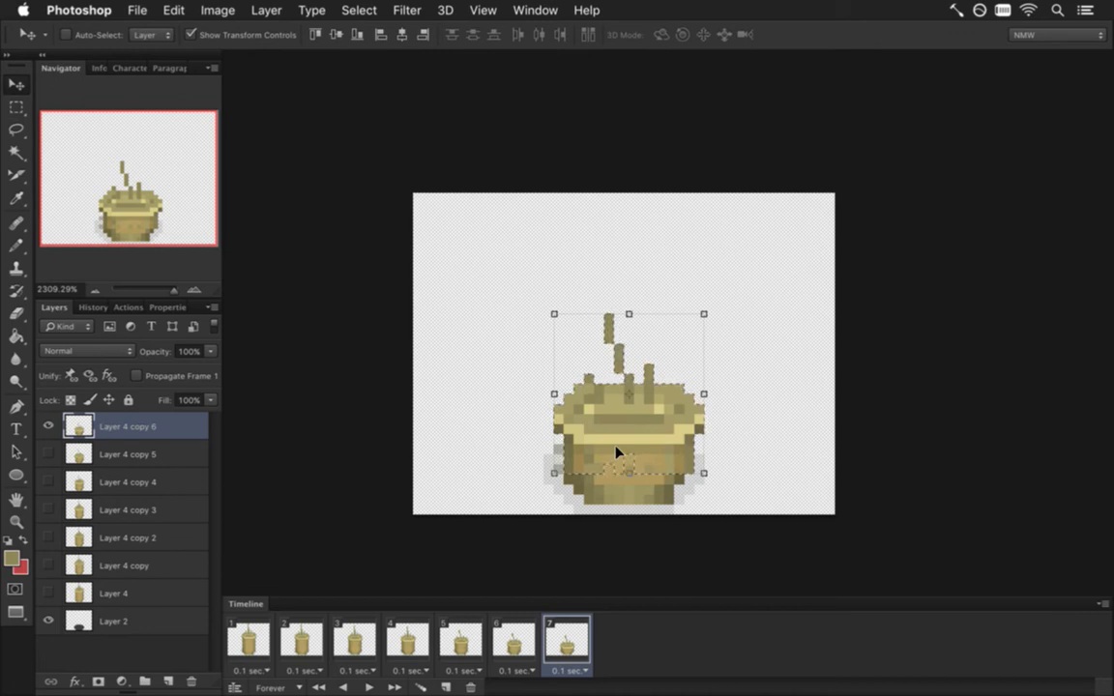
key("Down")
key("Up")
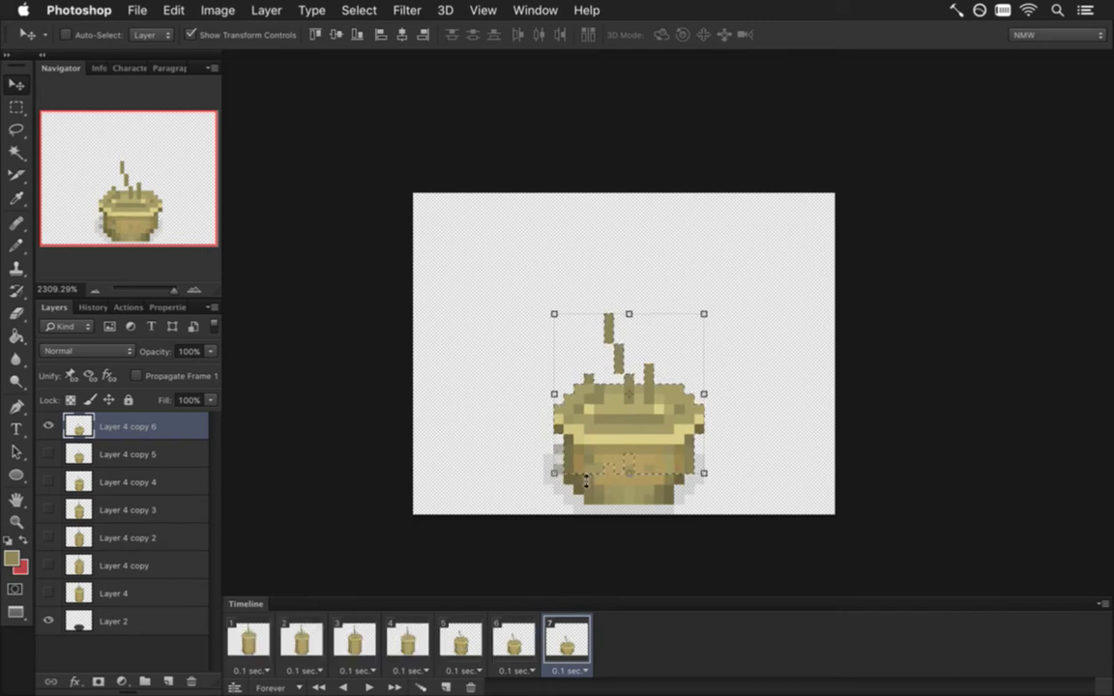
key("m")
left_click(588, 481)
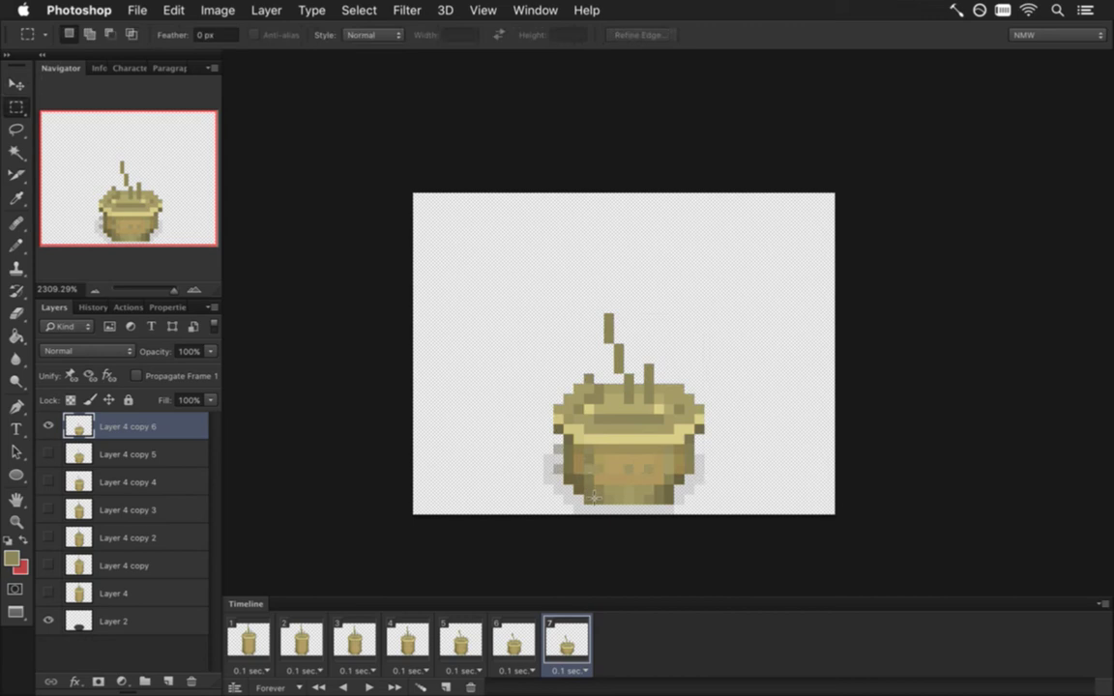
Step: Check frame 7 against frame 6 and add an eighth frame with its own duplicate of Layer 4 copy 6, hiding the original there
left_click(516, 639)
left_click(565, 648)
left_click(528, 648)
left_click(566, 647)
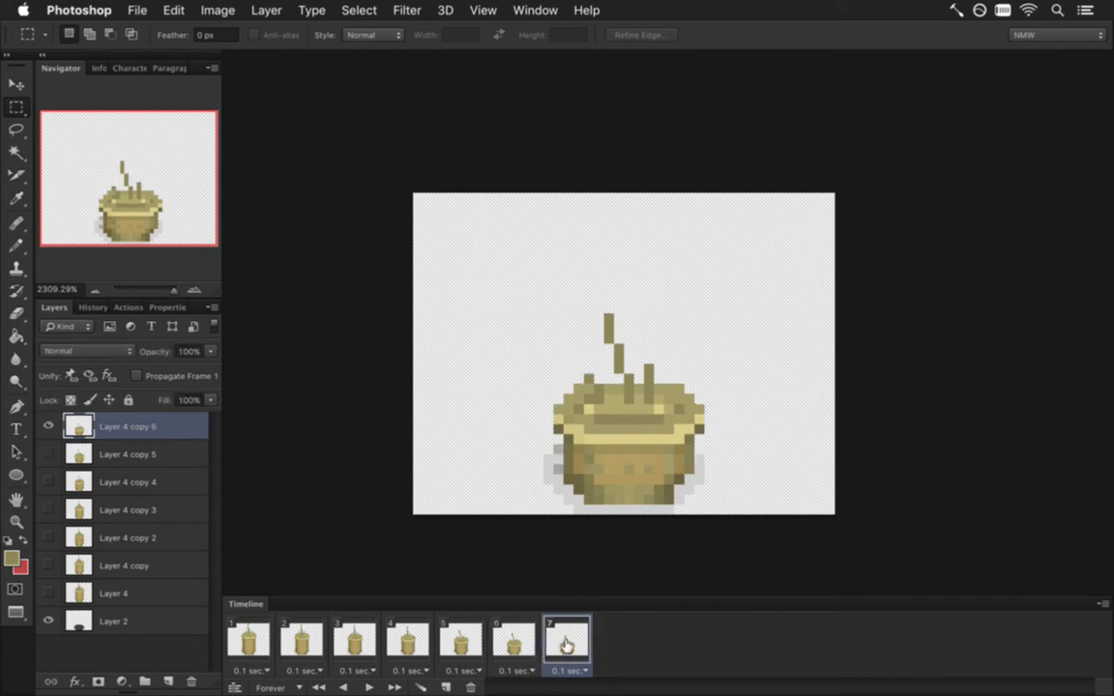
left_click(447, 687)
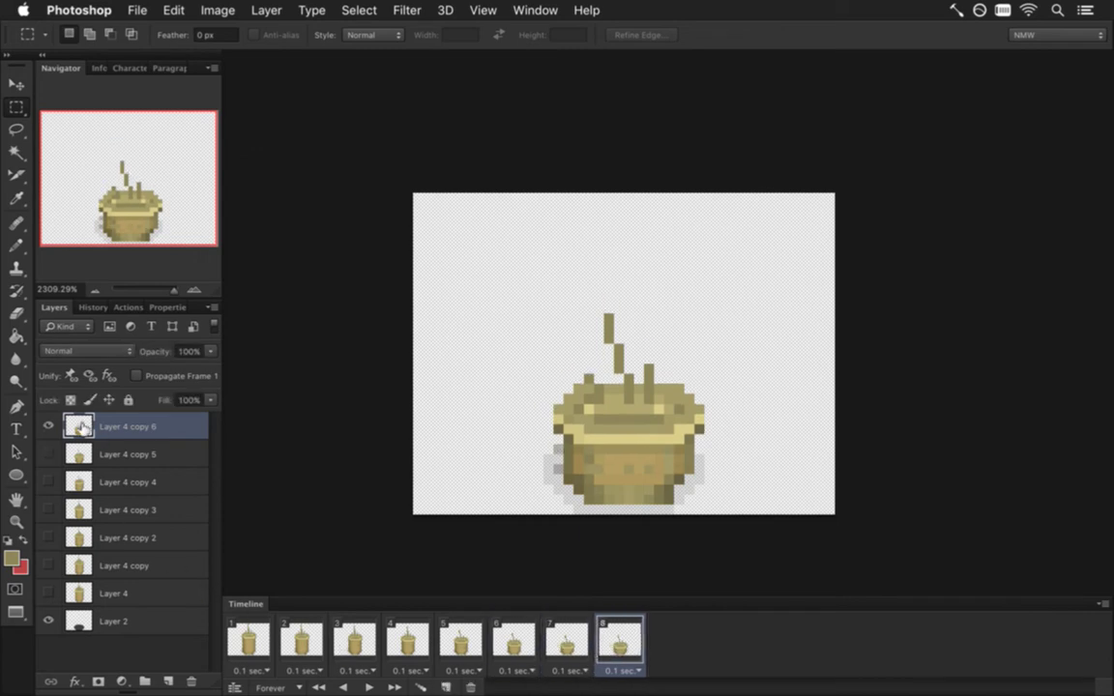
key("ctrl+j")
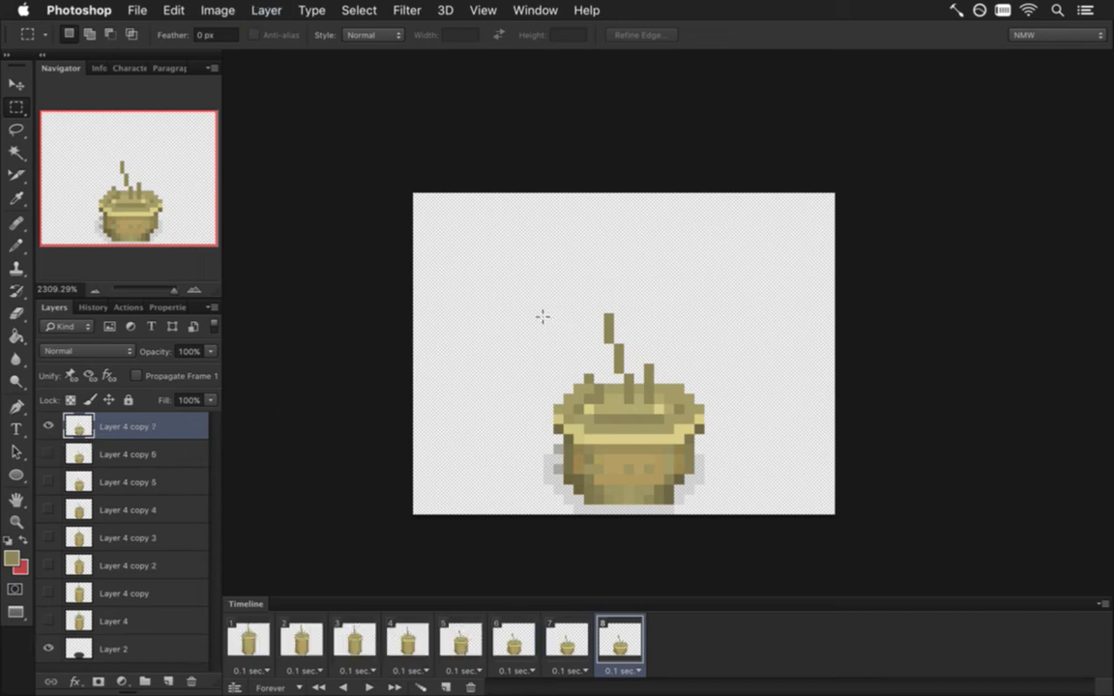
Step: Select the lamp's upper section on Layer 4 copy 7 in frame 8, shift it down three pixels and deselect it
left_click_drag(534, 303, 709, 452)
key("alt")
key("v")
key("Down")
key("Down")
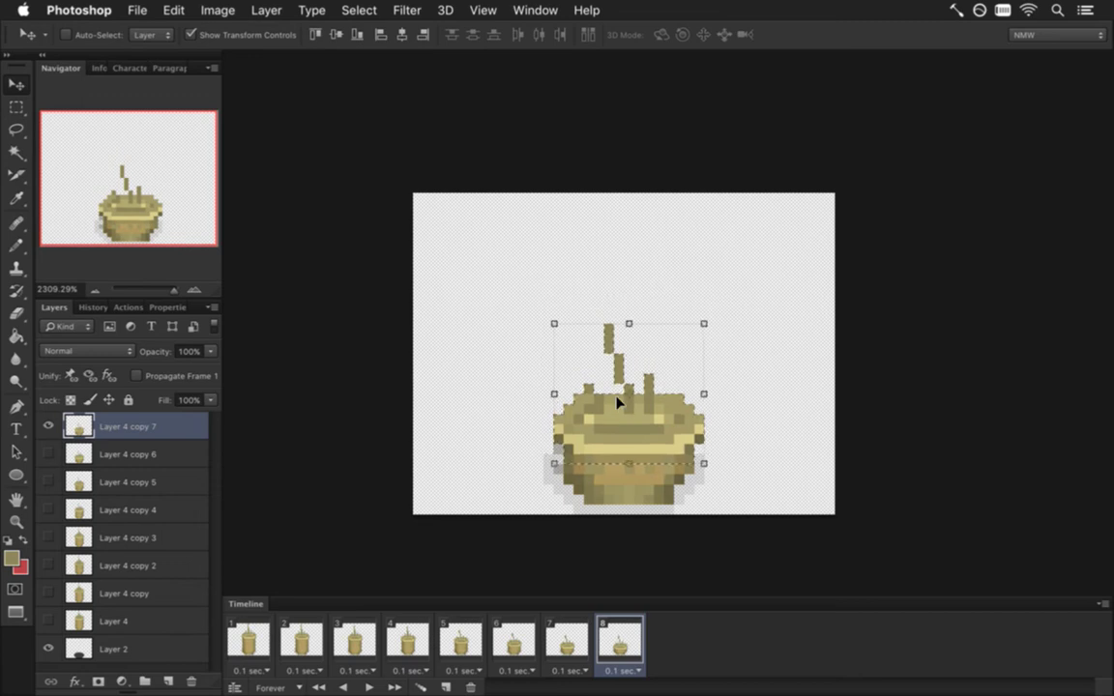
key("Down")
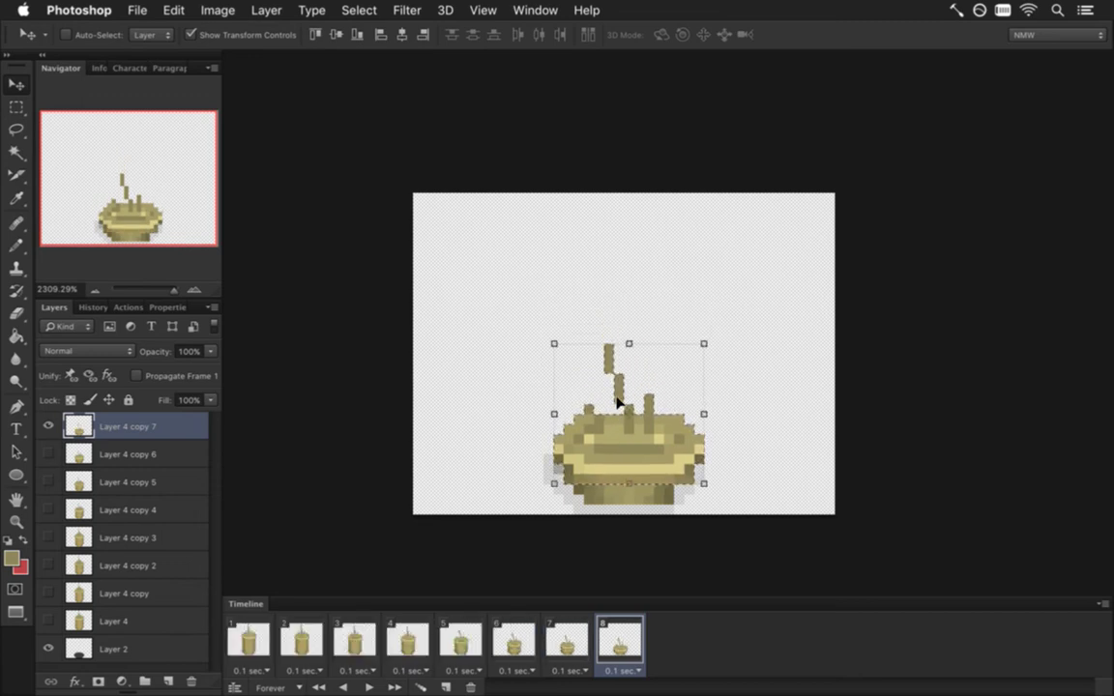
key("Up")
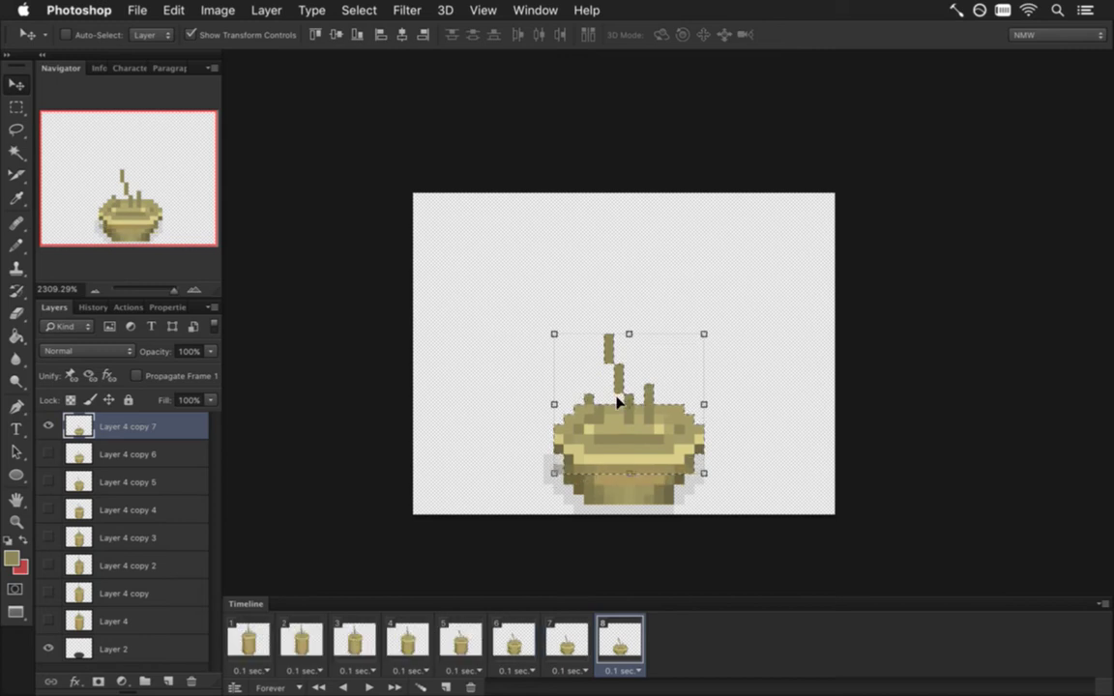
key("Down")
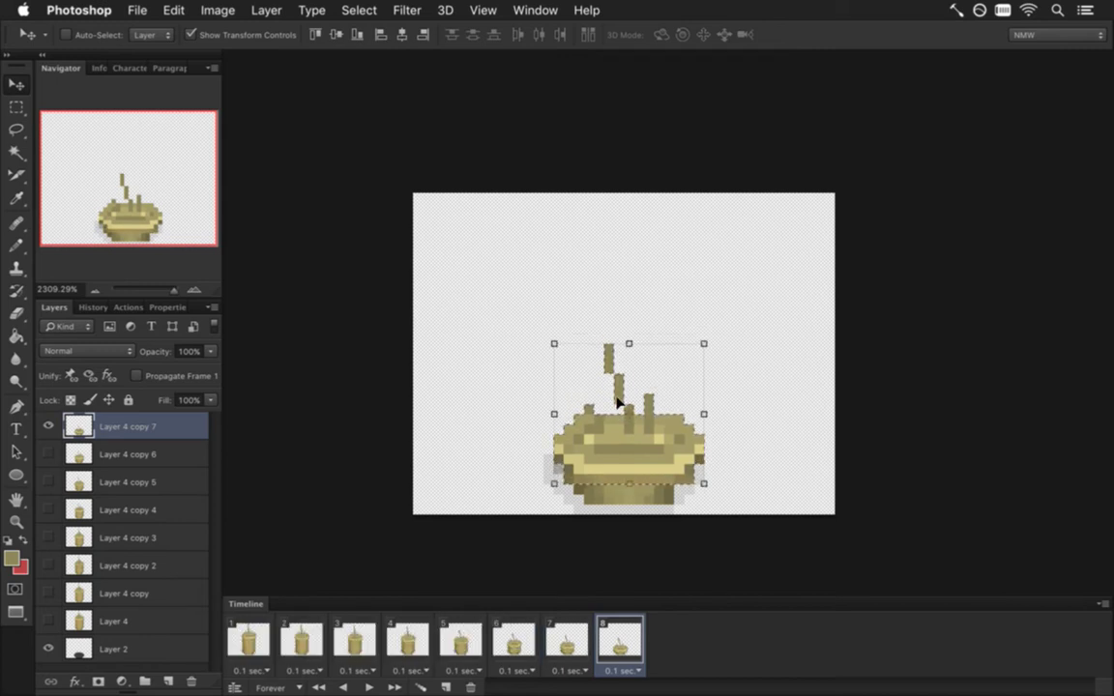
key("m")
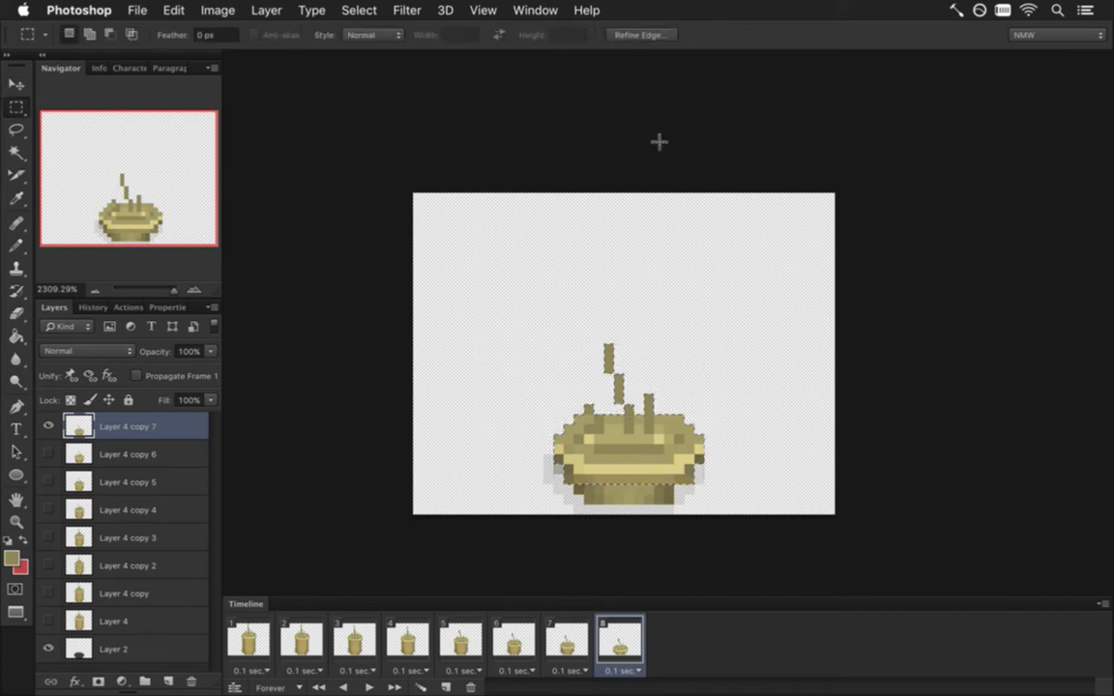
key("super+d")
Step: Try to shift the lamp's rim and spikes, without the lower corner pixels, down one more pixel in frame 8
left_click_drag(599, 373, 734, 473)
left_click_drag(574, 484, 565, 484)
left_click_drag(694, 464, 714, 484)
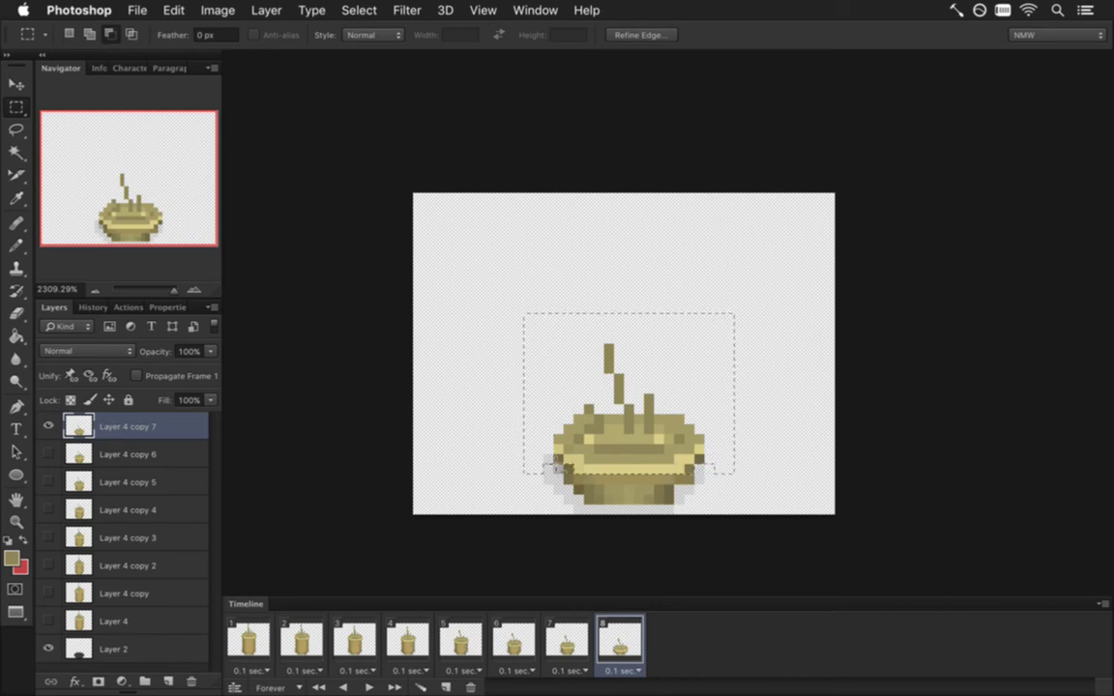
key("v")
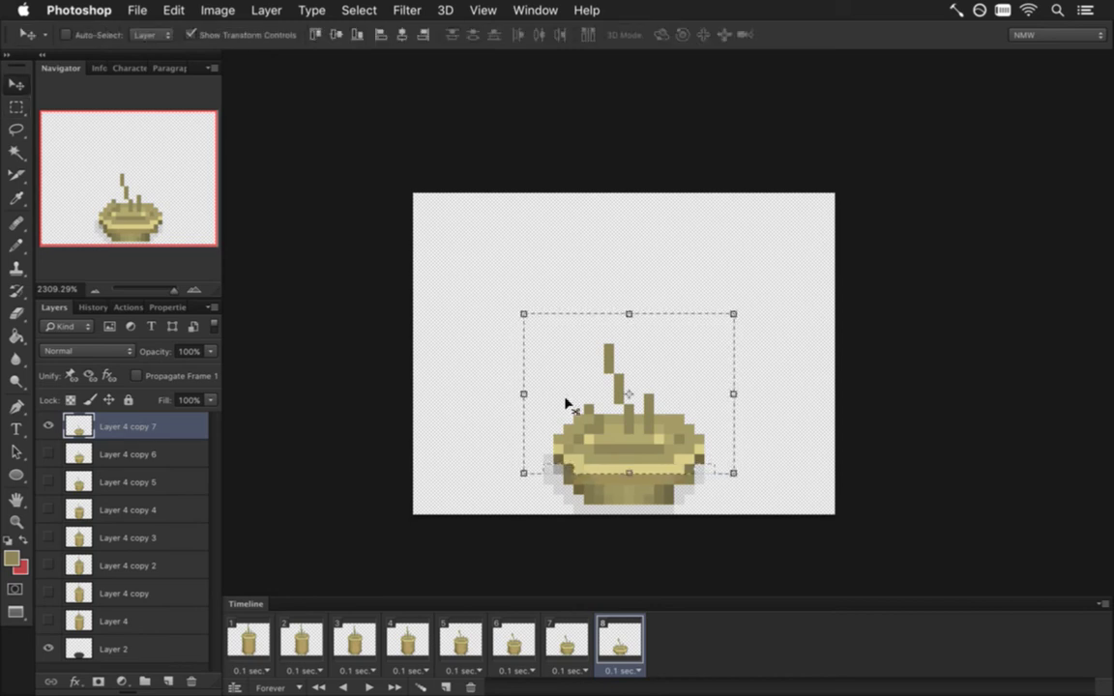
key("Down")
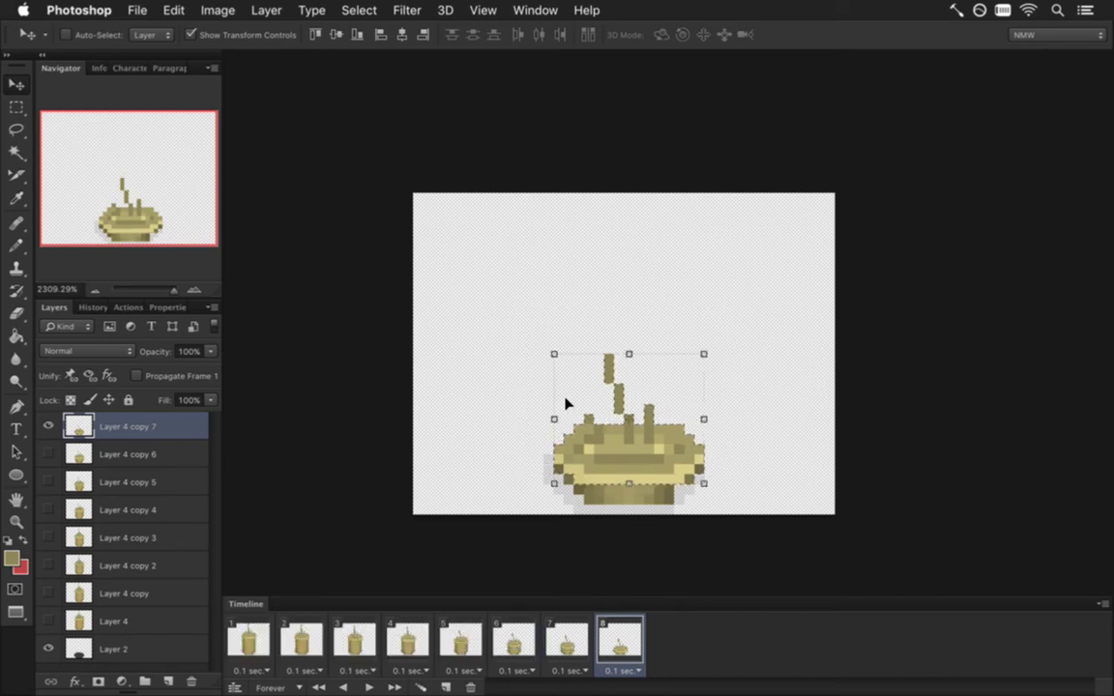
key("Up")
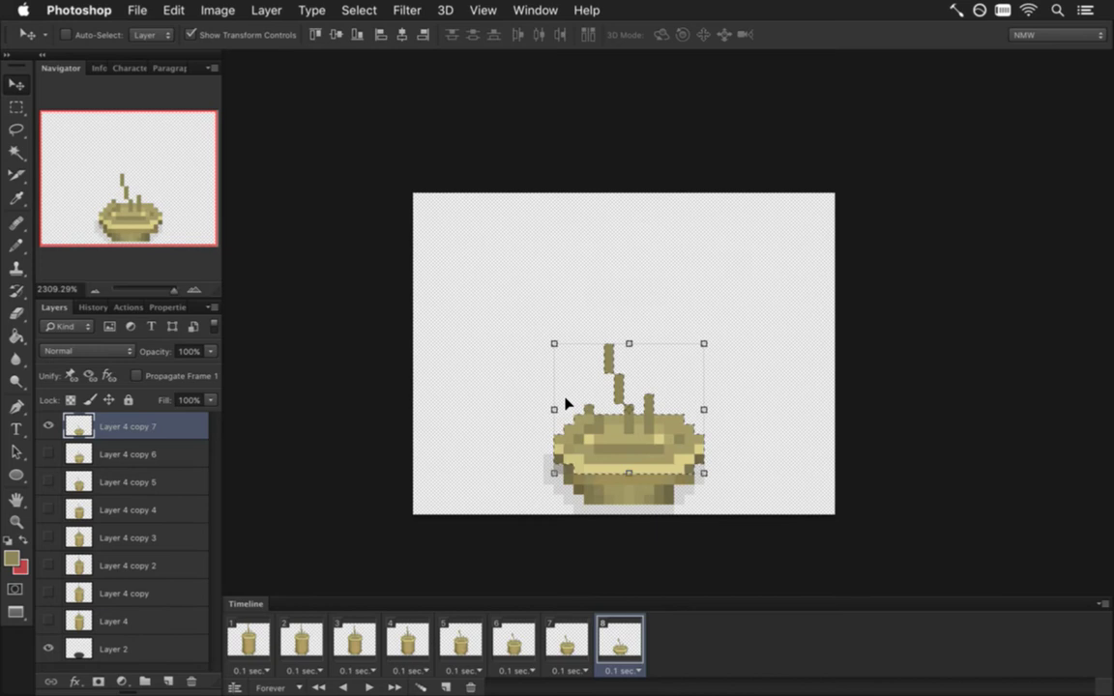
key("m")
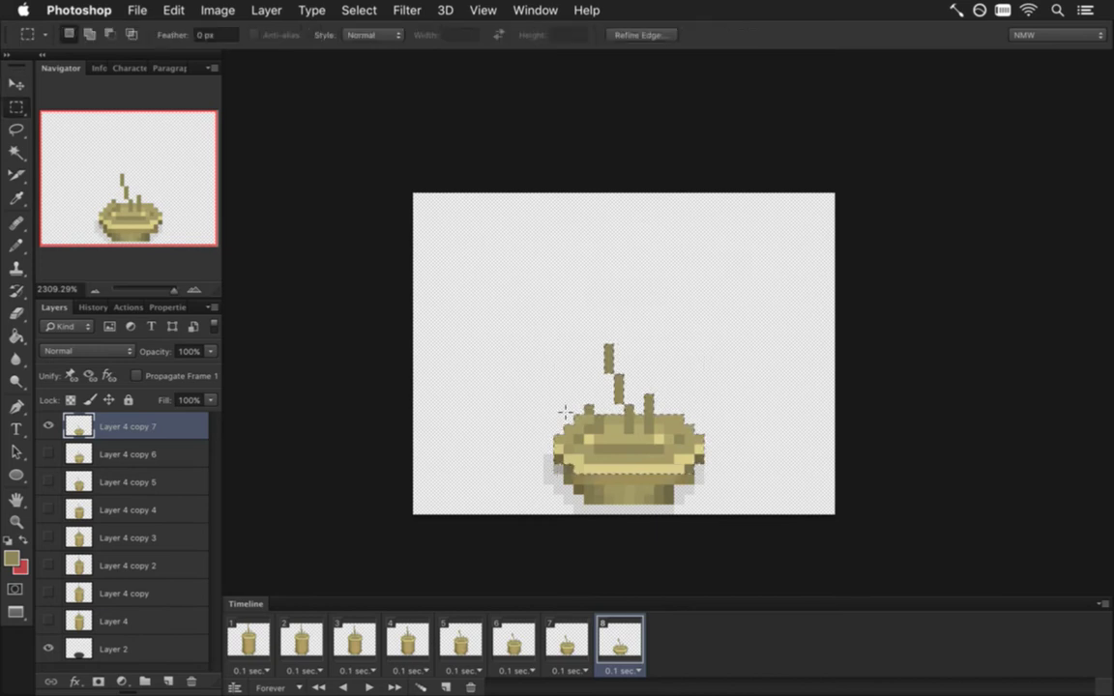
key("super+d")
Step: Erase the bent strand in frame 8 and redraw it in the spike colour as a short horizontal piece toppled over the small stub
key("e")
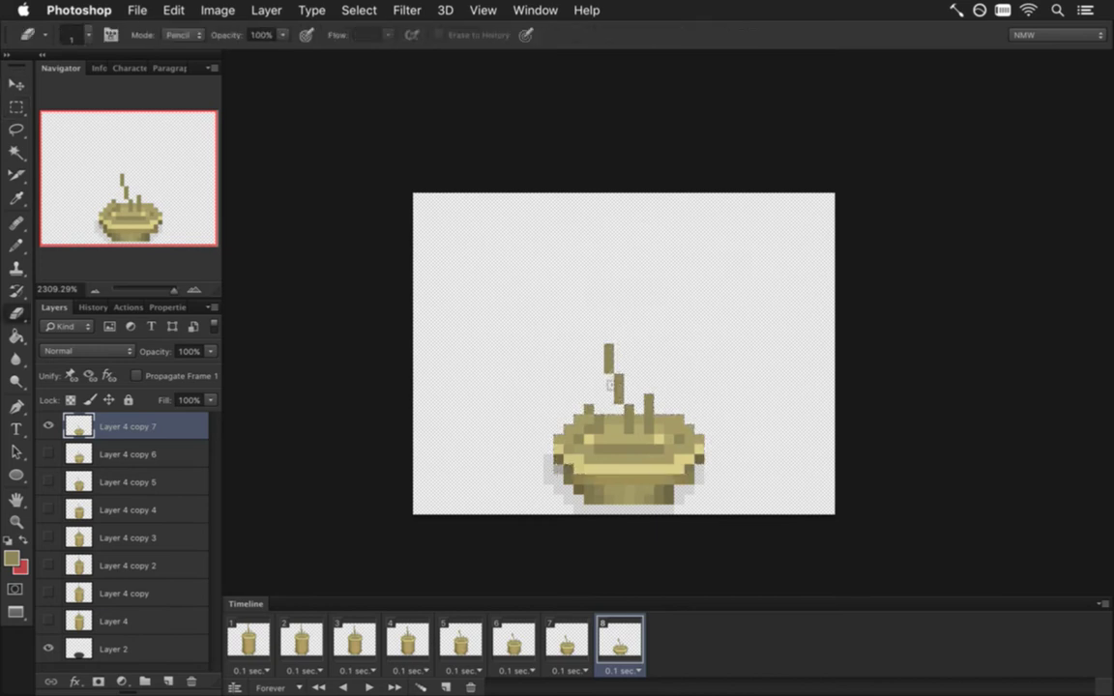
left_click_drag(608, 350, 619, 400)
key("i")
key("b")
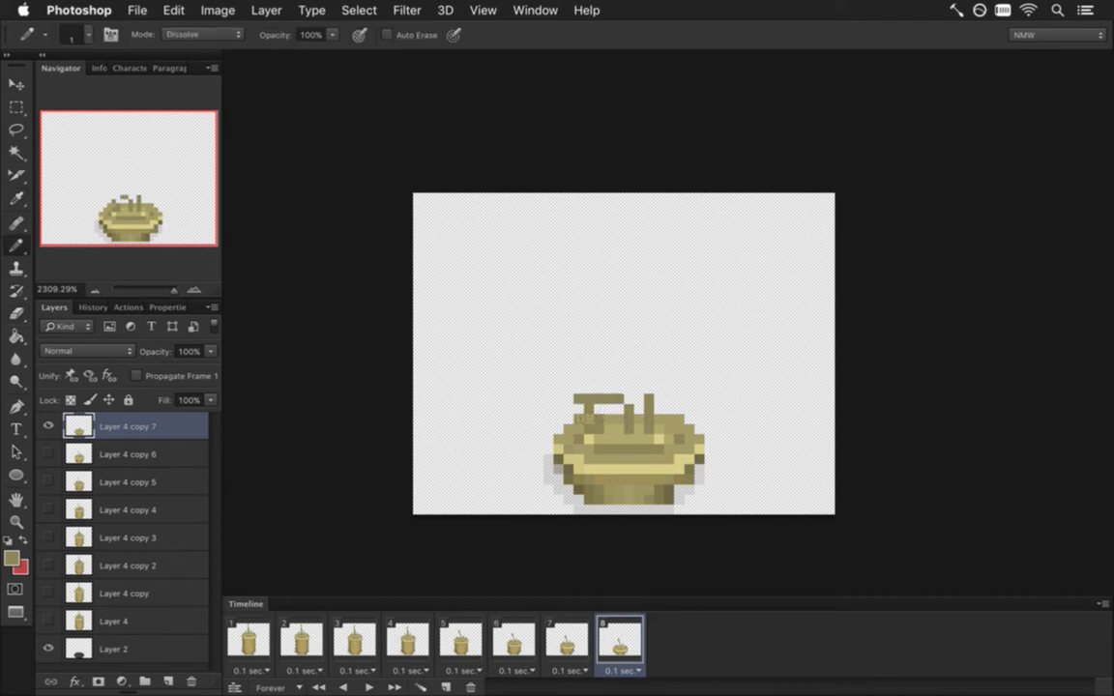
left_click(590, 426)
Step: Play the animation from frame 1 to review the sinking motion, stop it and return to frame 1
left_click(249, 638)
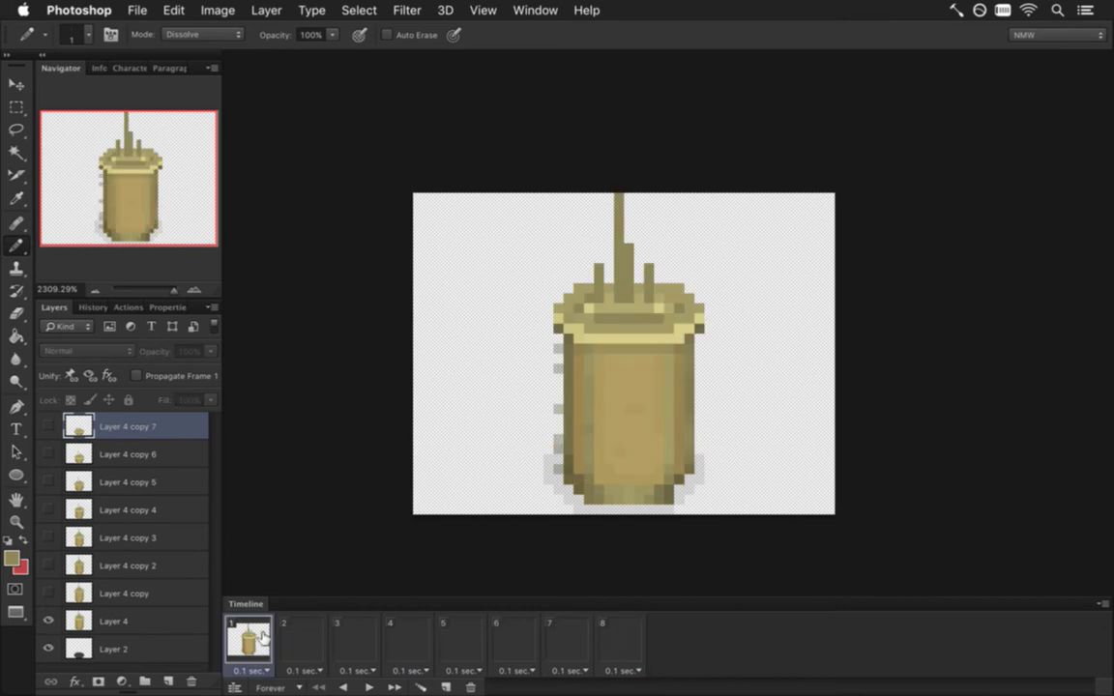
left_click(367, 686)
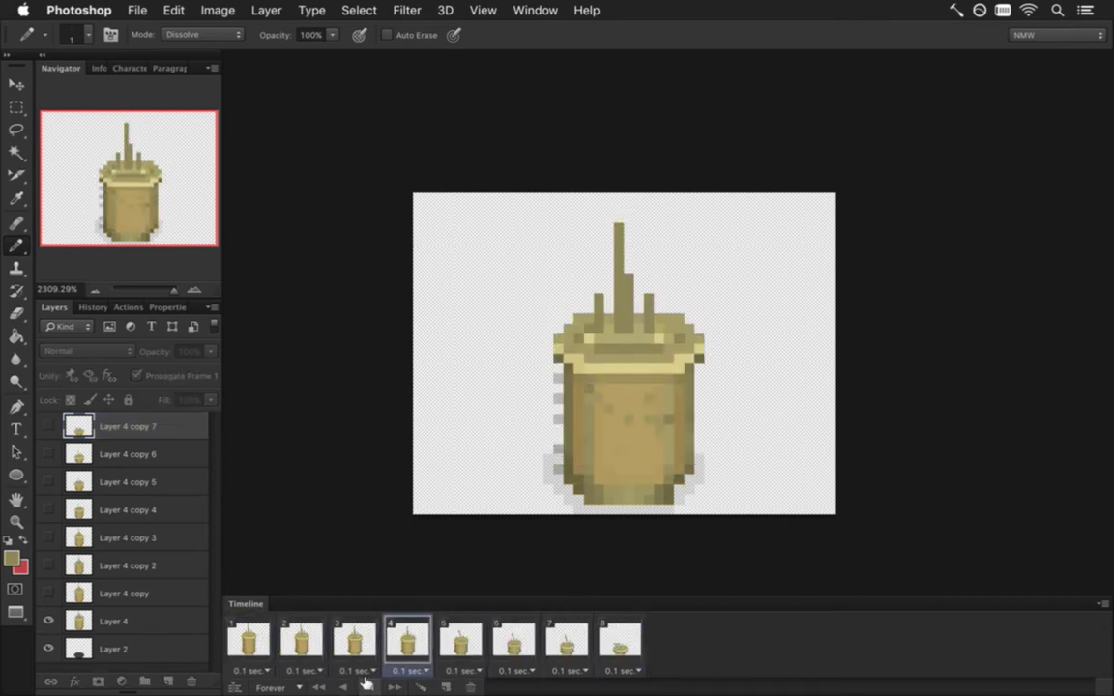
left_click(367, 686)
left_click(253, 630)
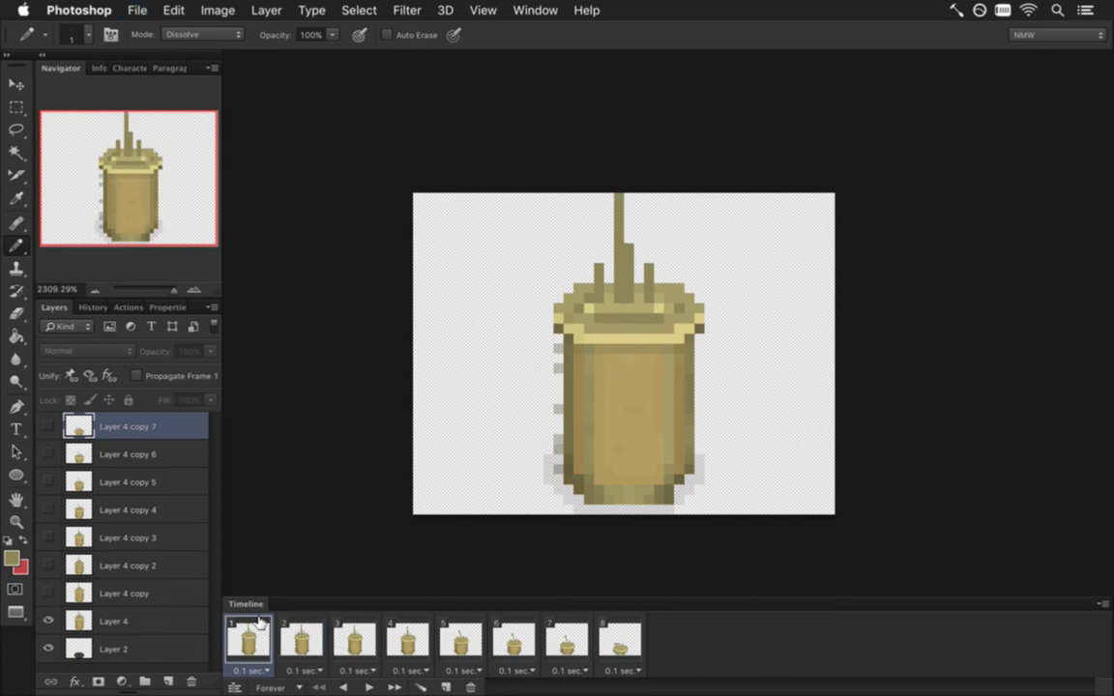
Step: Render all frames as the PNG image sequence 8Pillar0.png into the Level sheets folder, replacing the existing sequence
key("alt+shift+super+r")
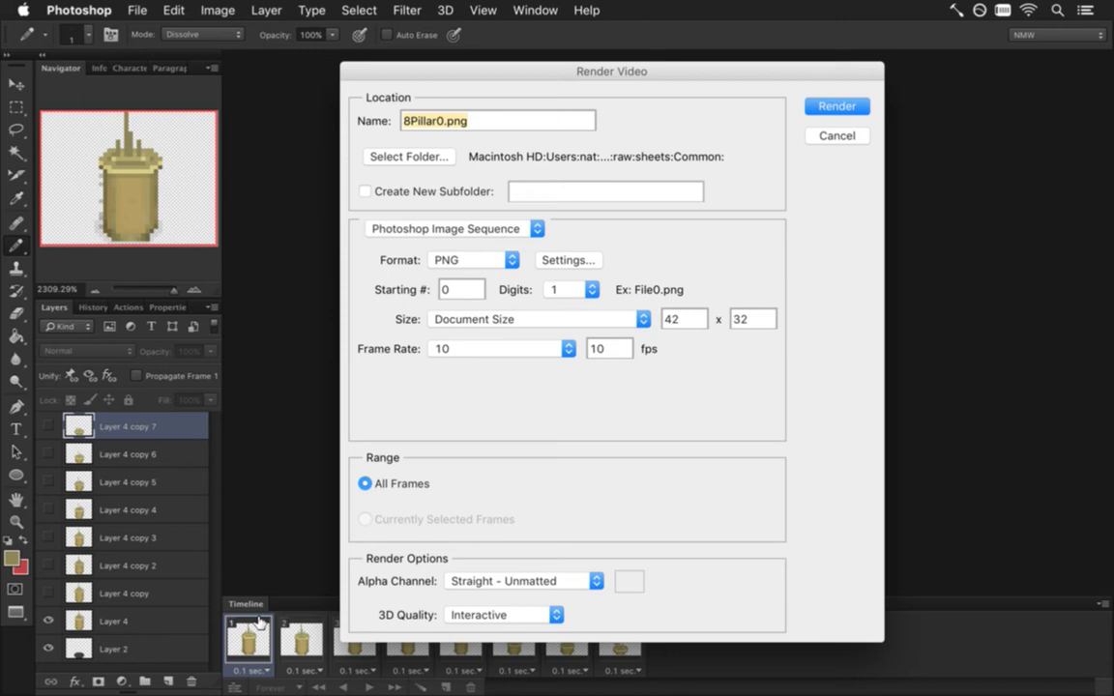
left_click(372, 154)
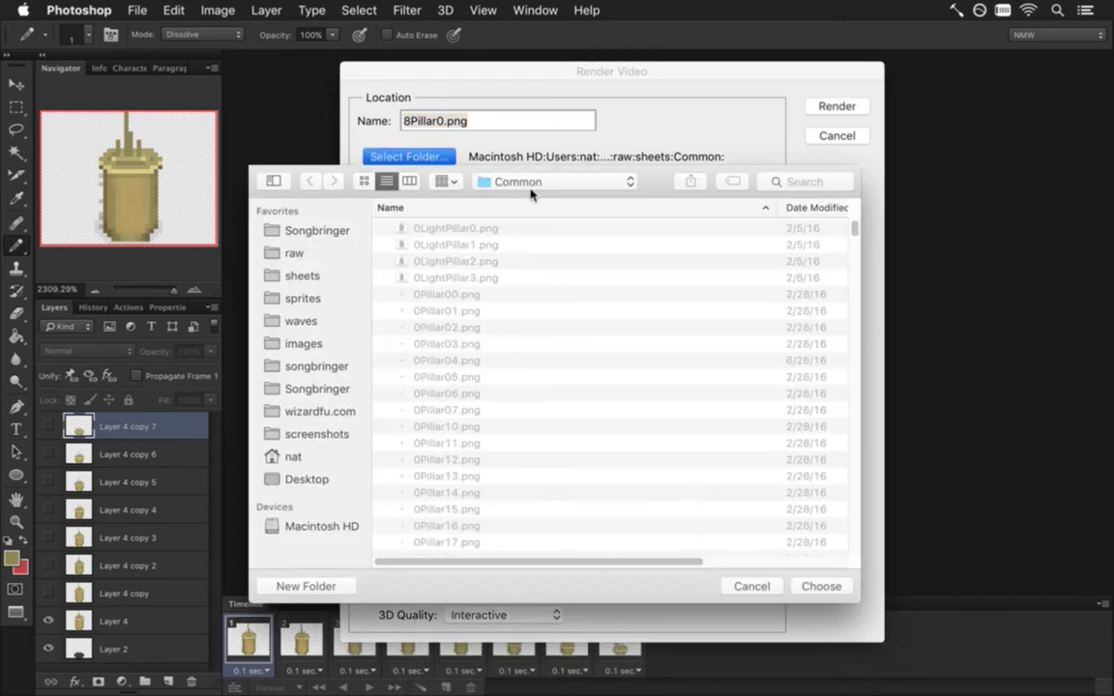
left_click(531, 183)
left_click(509, 130)
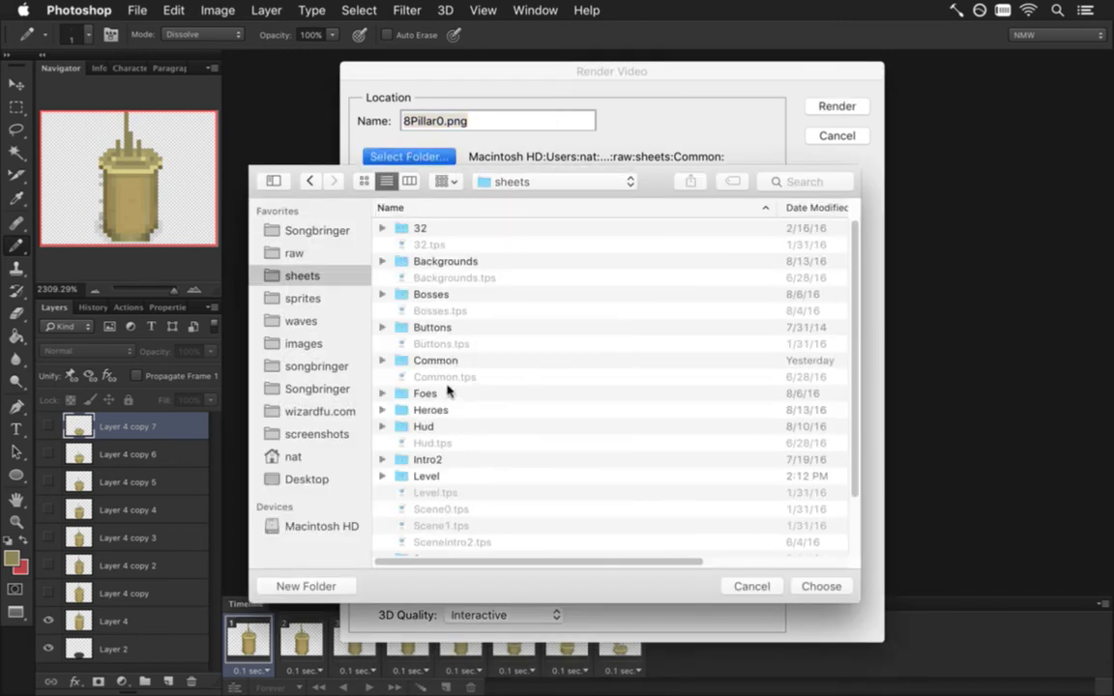
left_click(435, 476)
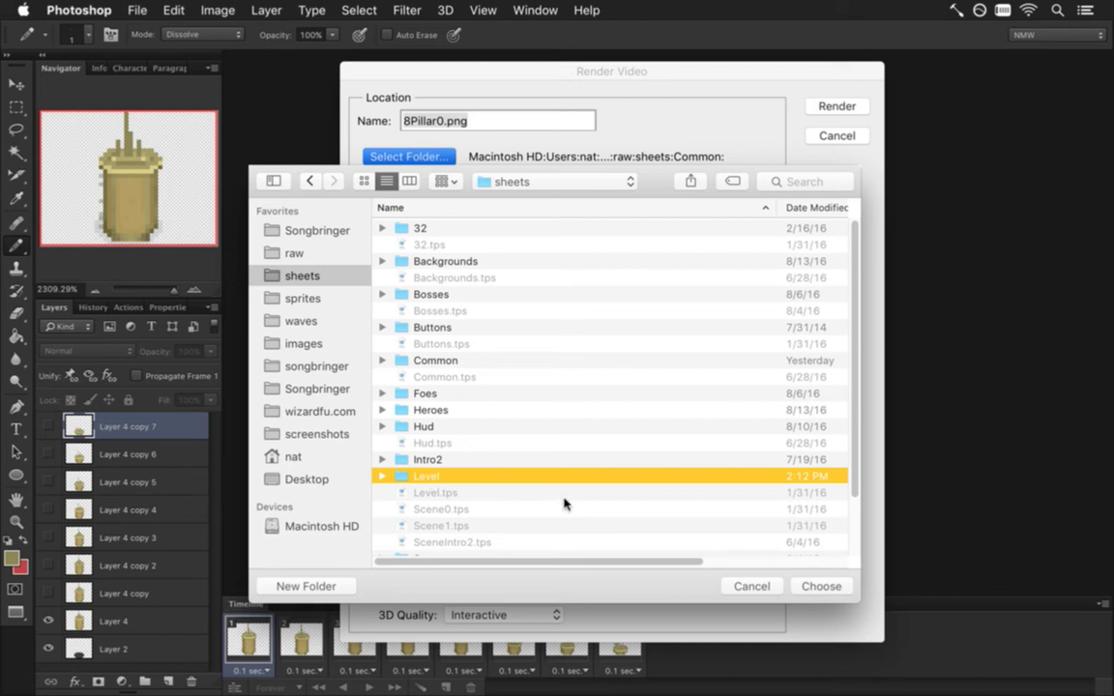
left_click(821, 587)
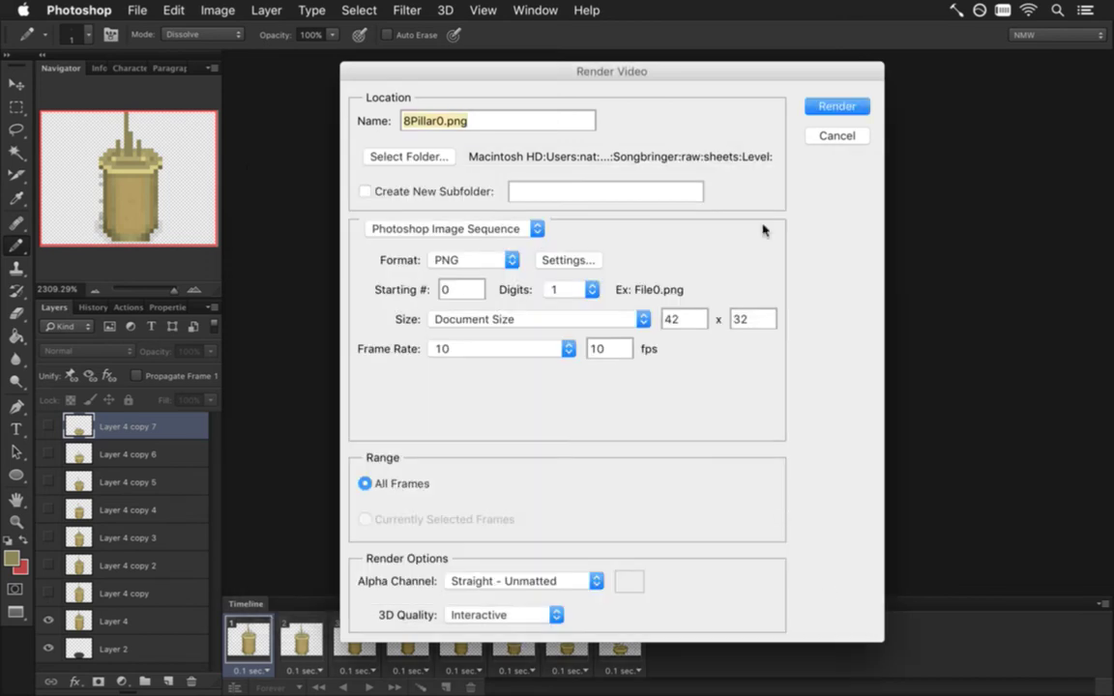
left_click(817, 106)
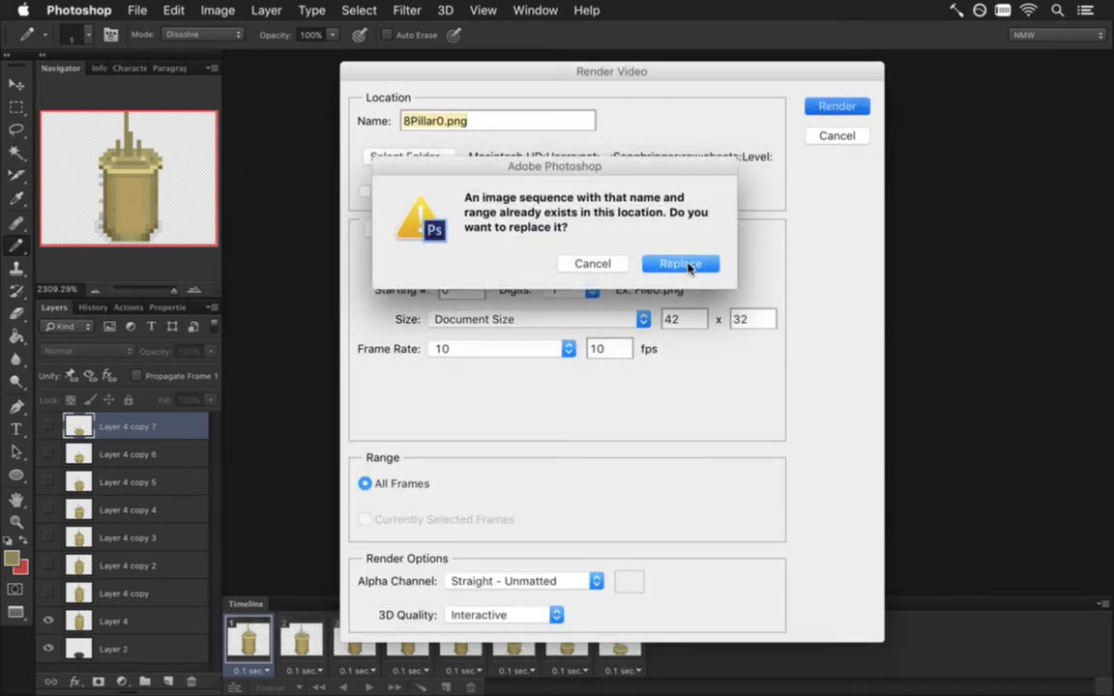
left_click(689, 268)
Step: Switch to Xcode, run the Songbringer build and walk the character up beside the pair of lamps near the room's back wall
key("super+Tab")
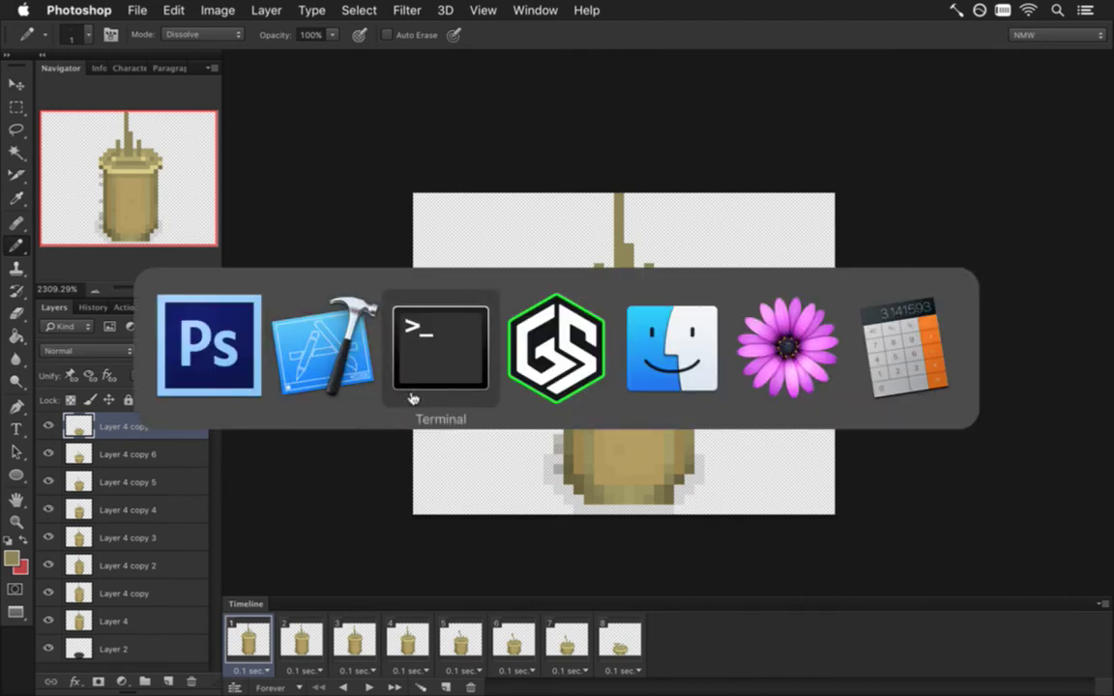
key("super+r")
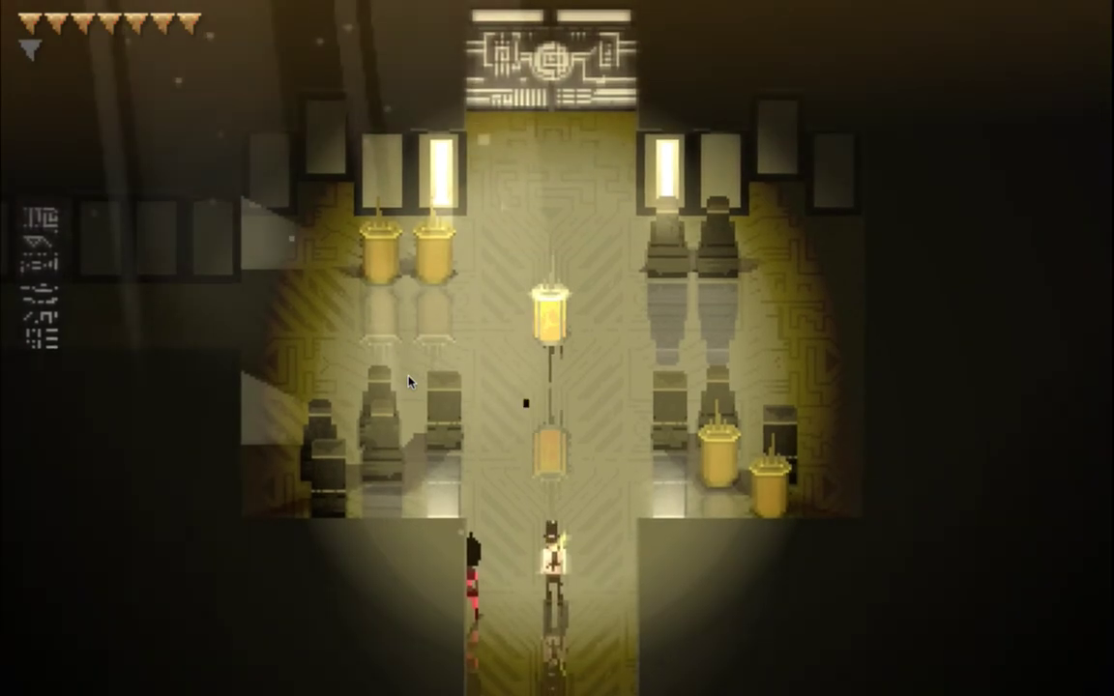
key("space")
key("Up")
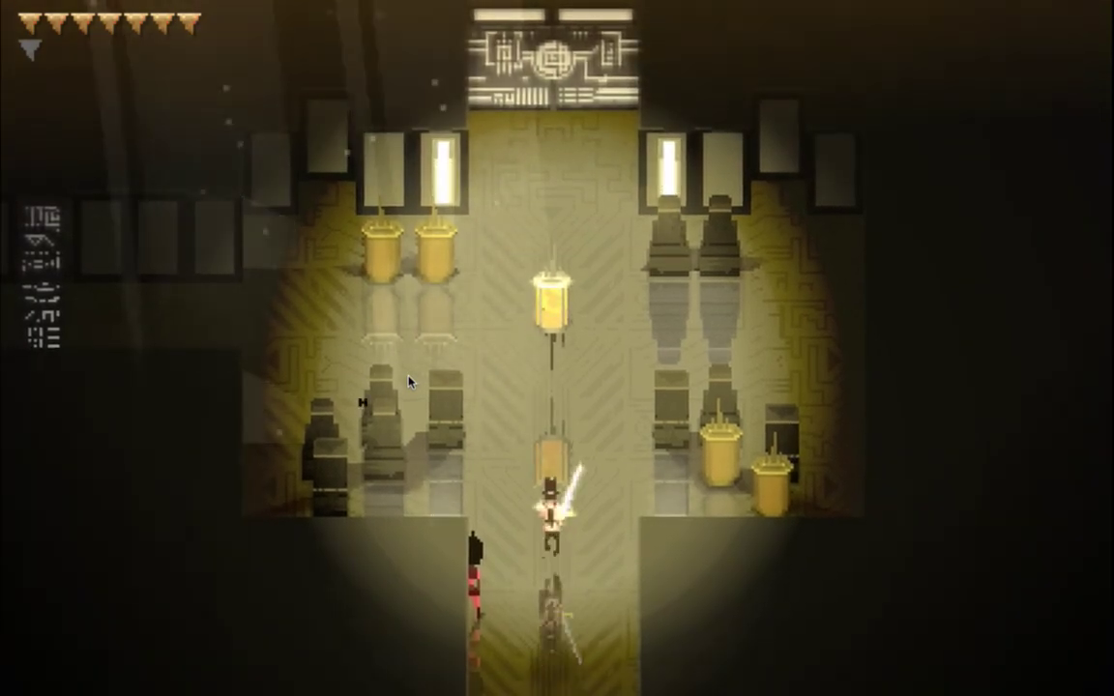
key("Left")
key("Left")
key("Up")
key("space")
key("space")
key("space")
key("Right")
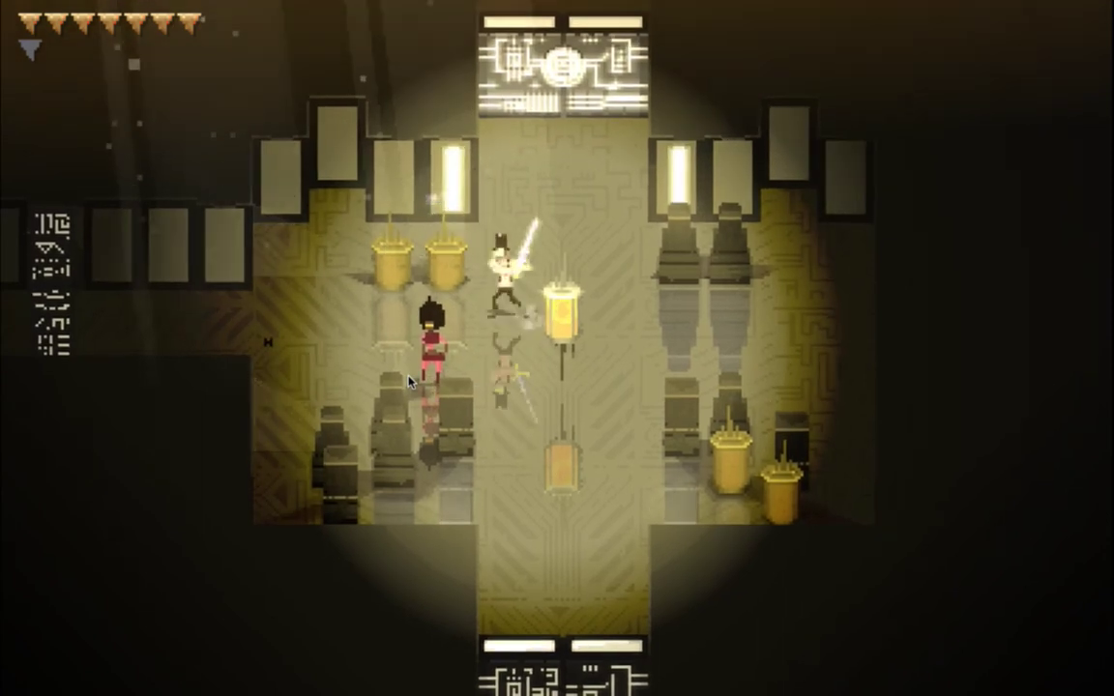
Step: Strike the pair of lamps with the sword to check their collapse animation in the game, and quit the game
key("space")
key("space")
key("space")
key("space")
key("space")
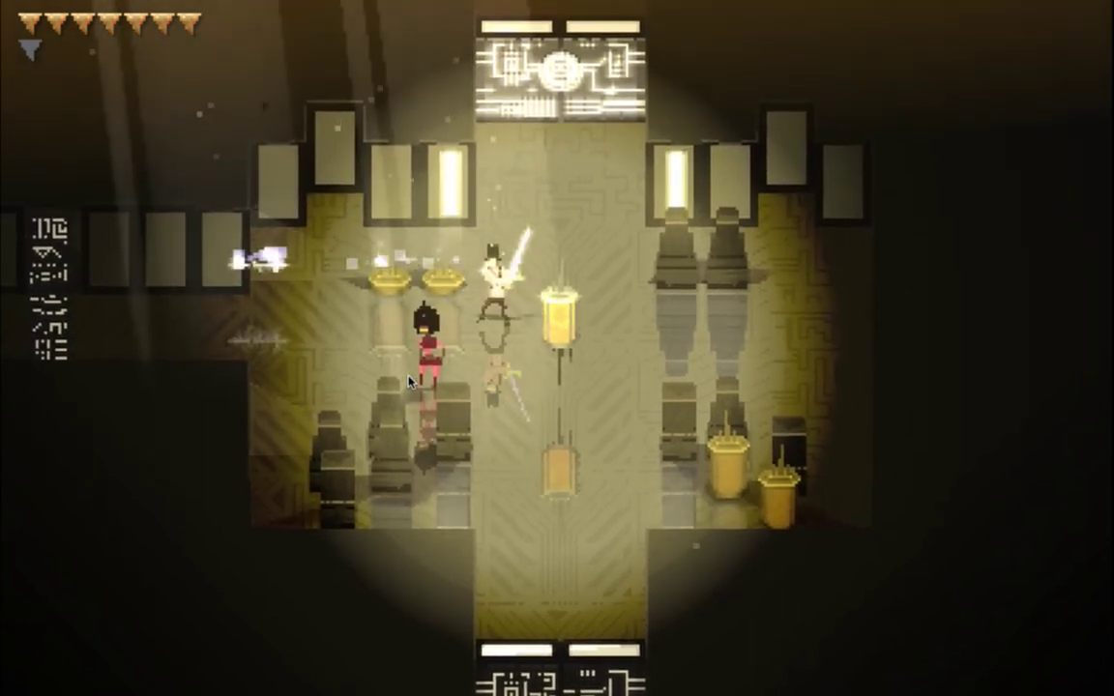
key("space")
key("space")
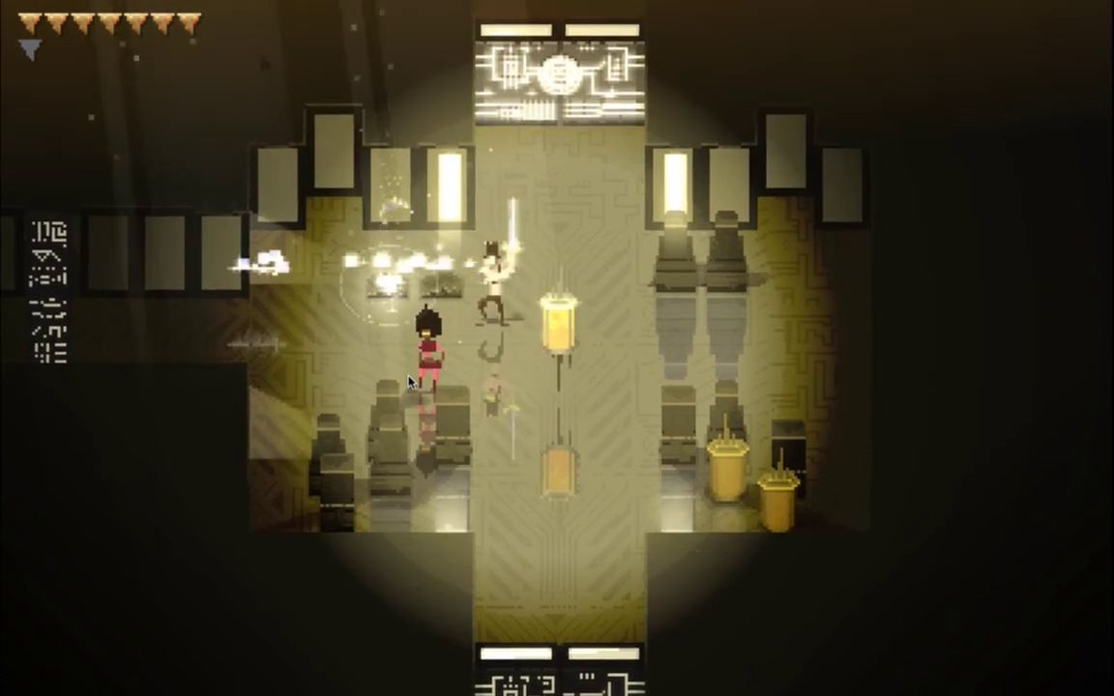
key("Left")
key("Up")
key("Left")
key("Up")
key("space")
key("super+q")
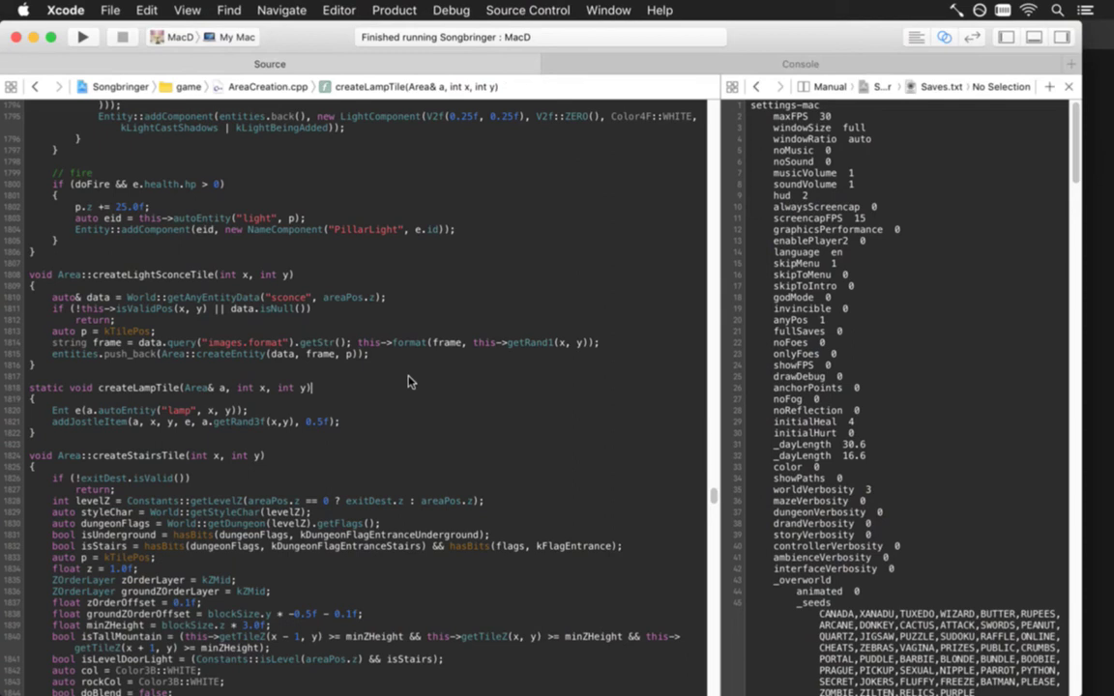
Step: Switch back to Photoshop and step through frames 5, 6 and 7 of the lamp animation
key("super+Tab")
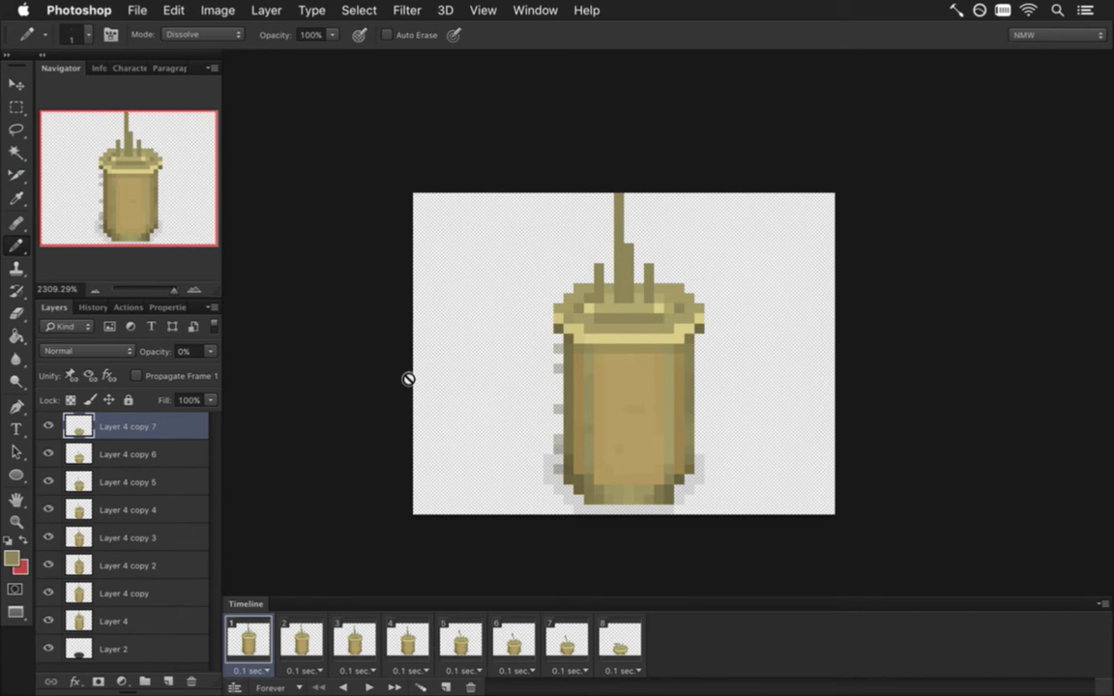
left_click(462, 640)
left_click(514, 639)
left_click(567, 640)
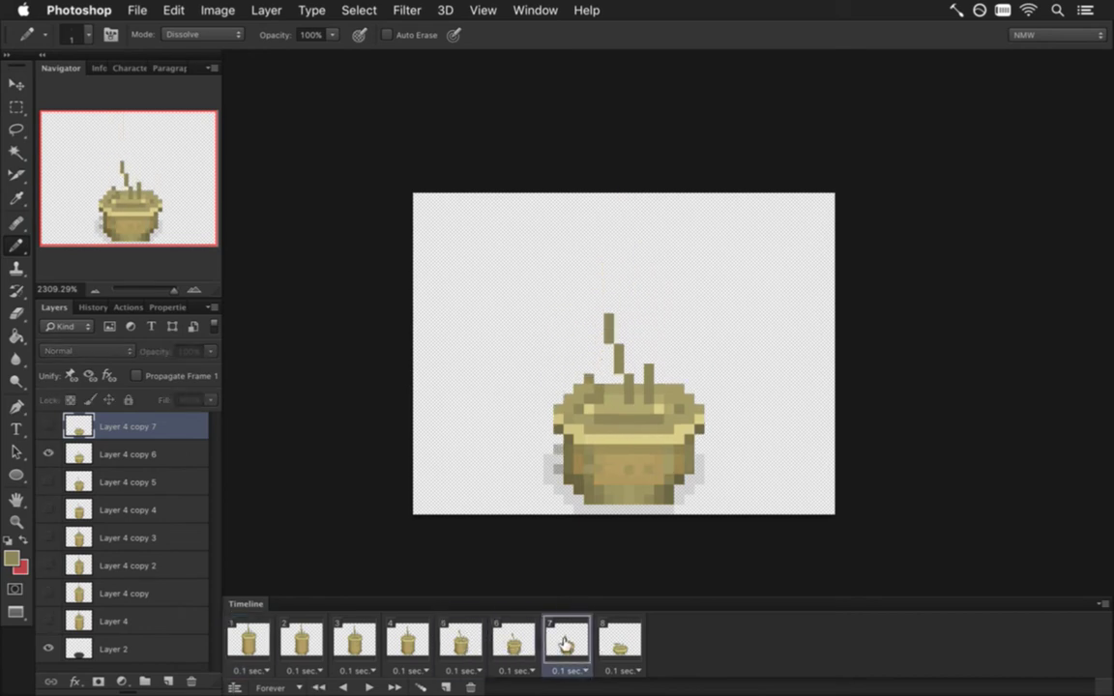
Step: Duplicate frame 7 and show a copy of Layer 4 copy 6 in the new frame, hiding the original layer there
left_click(617, 642)
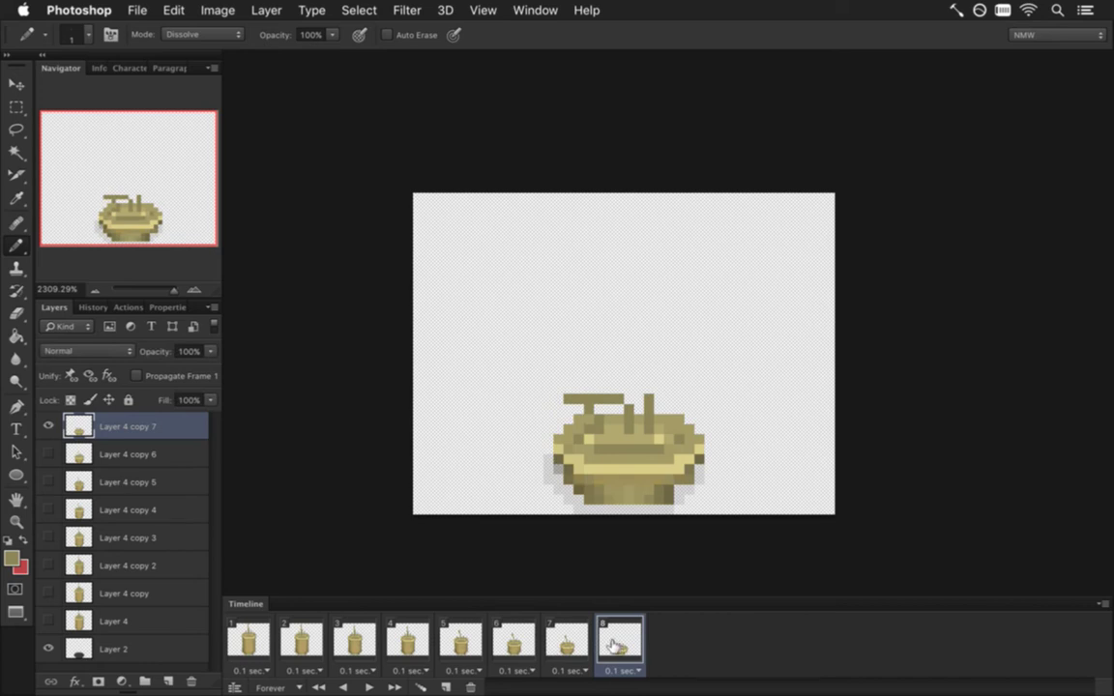
left_click(567, 640)
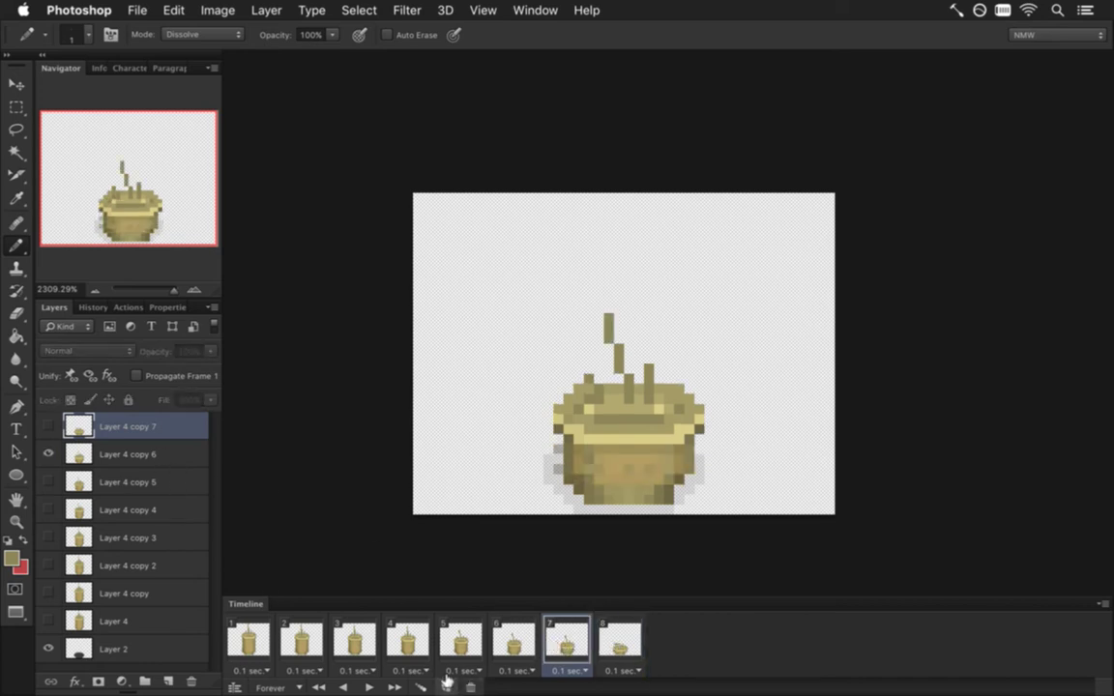
left_click(446, 681)
left_click(101, 456)
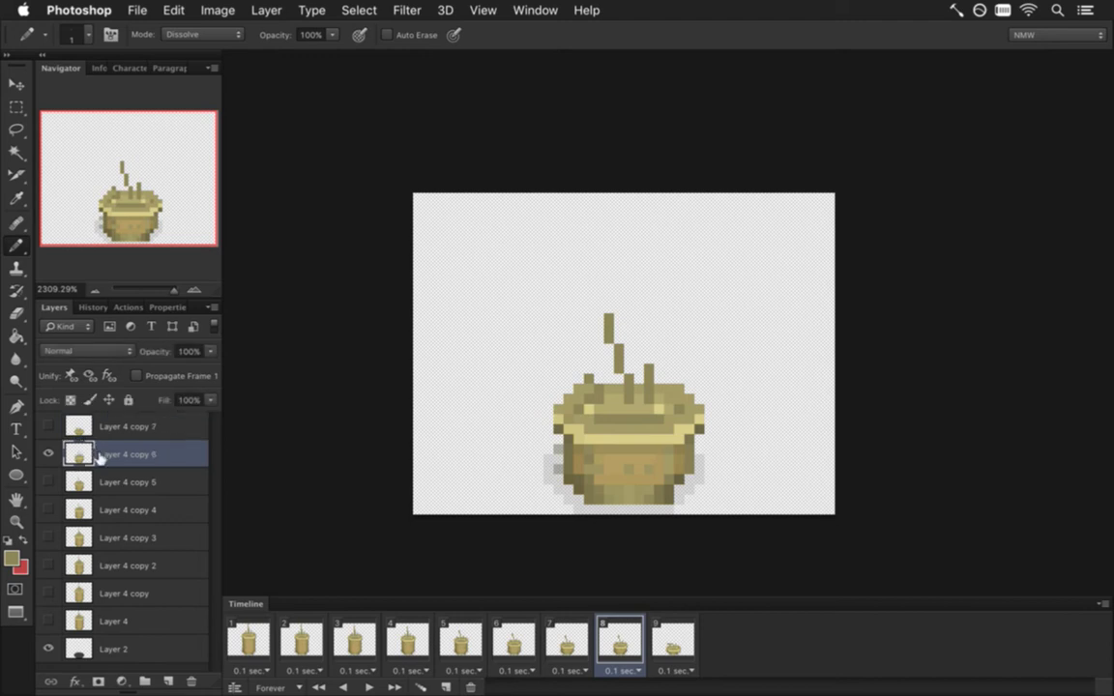
key("super+j")
left_click(49, 481)
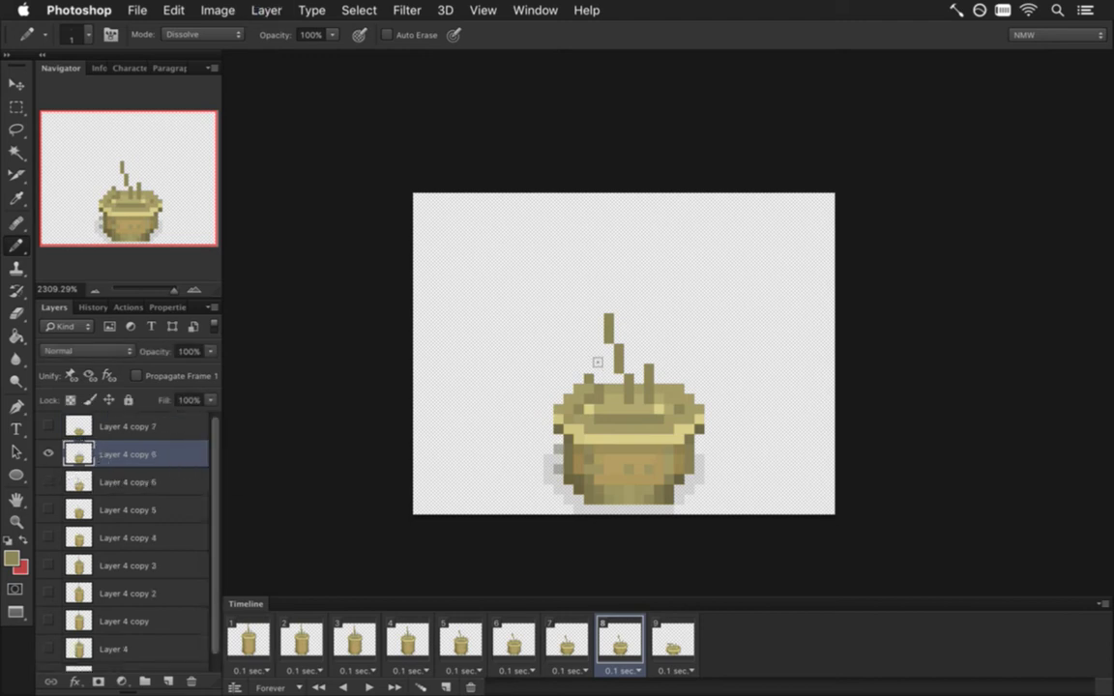
Step: In frame 8, select the upper part of the pillar with its rim and spikes and nudge it down one pixel
key("m")
left_click_drag(544, 303, 723, 454)
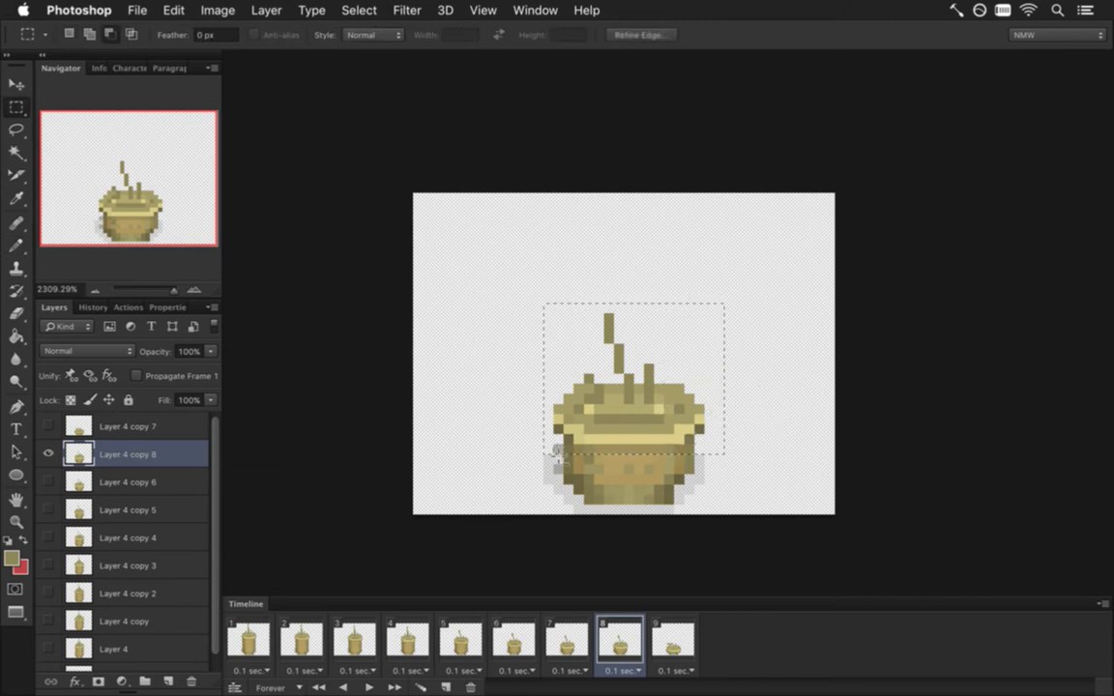
key("v")
key("Down")
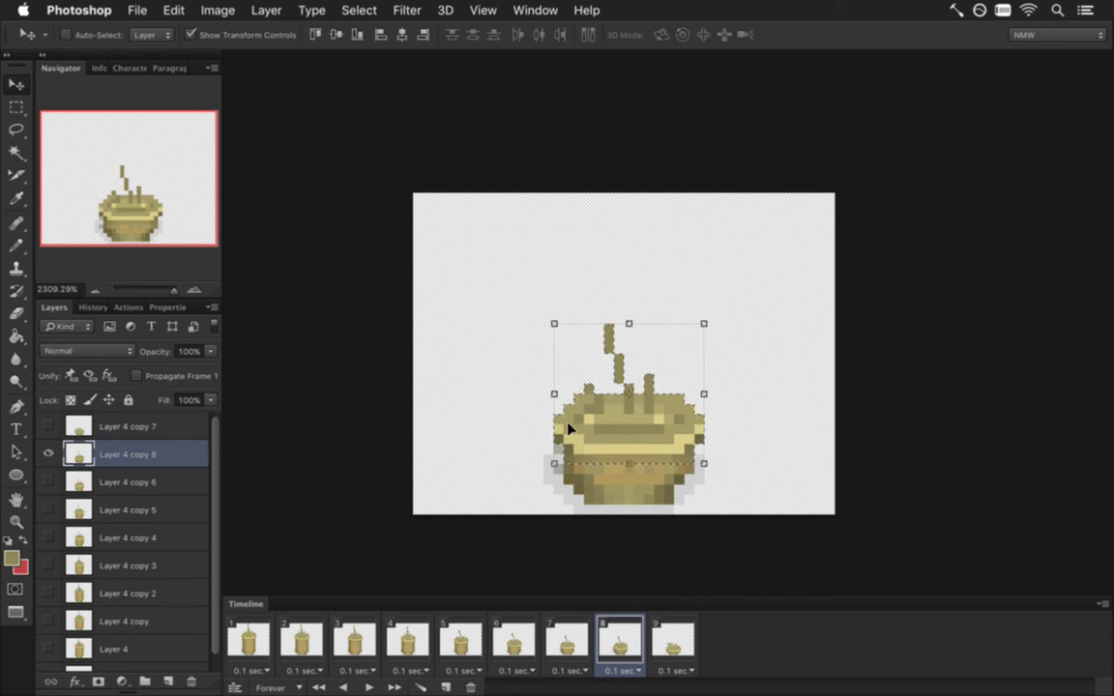
Step: Nudge only the left section of the pillar's rim down one more pixel in frame 8 and deselect
key("m")
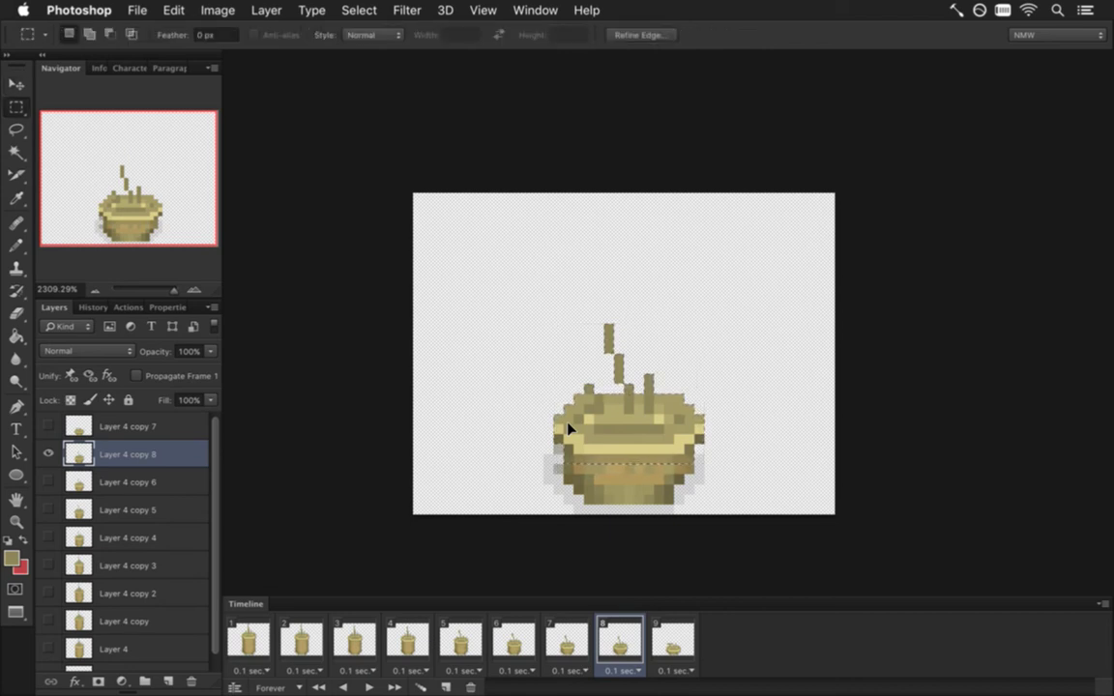
left_click(563, 358)
left_click_drag(552, 374, 597, 448)
key("v")
key("Down")
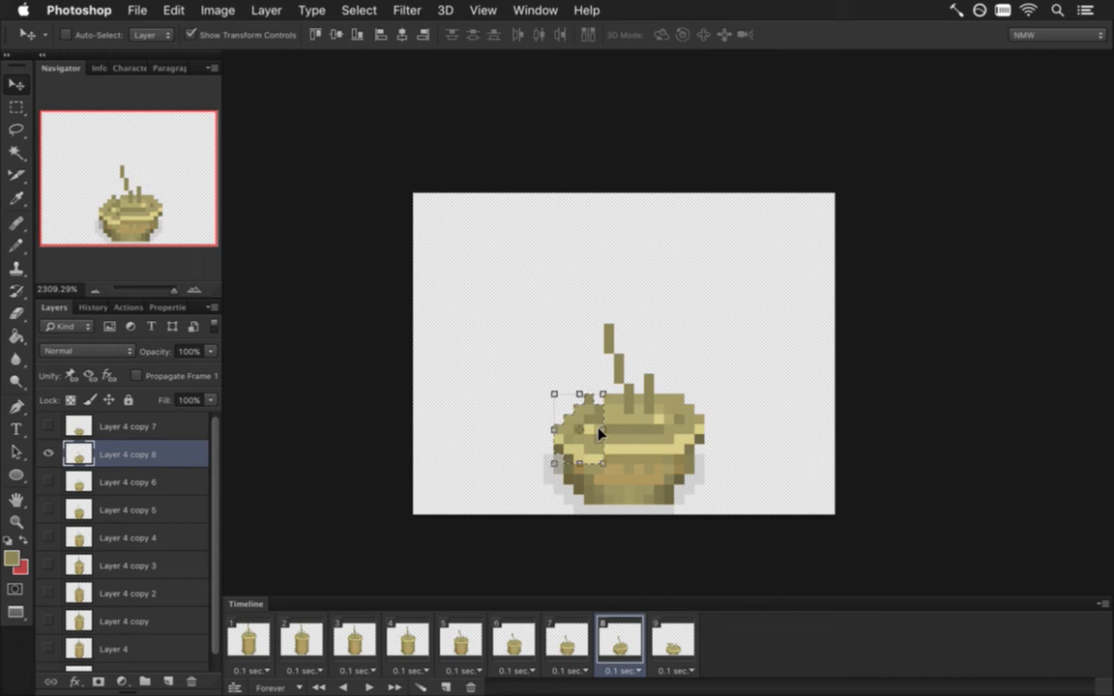
key("m")
key("ctrl+d")
Step: In frame 9, nudge the left section of the pillar's rim on Layer 4 copy 7 down one pixel
left_click(660, 619)
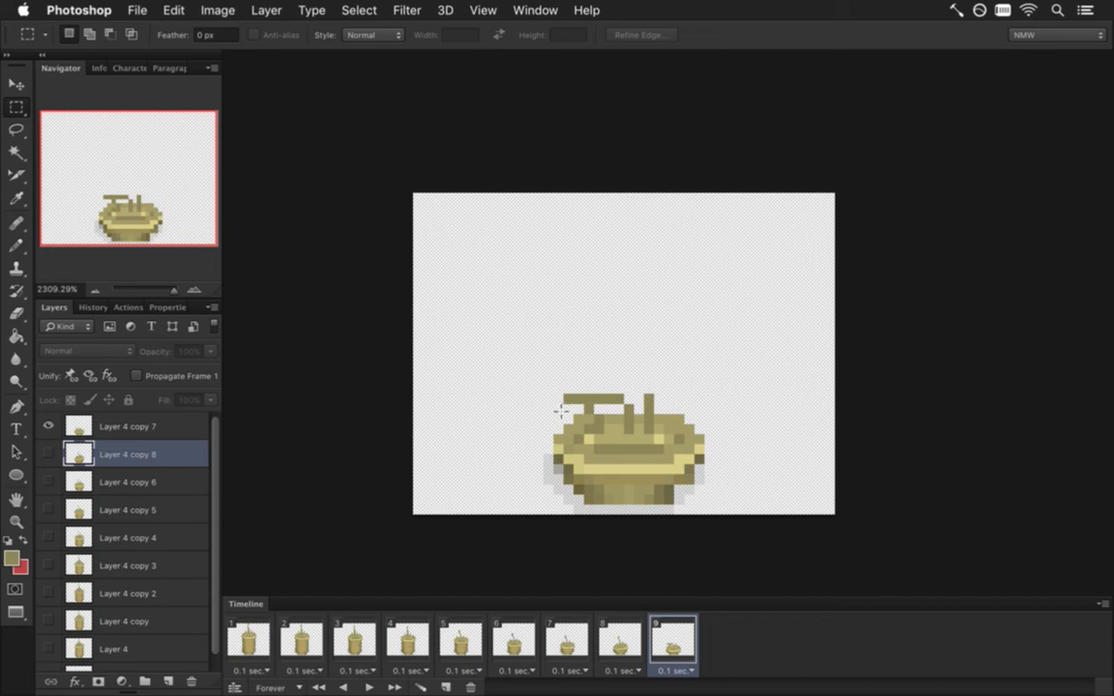
left_click_drag(556, 412, 599, 471)
key("v")
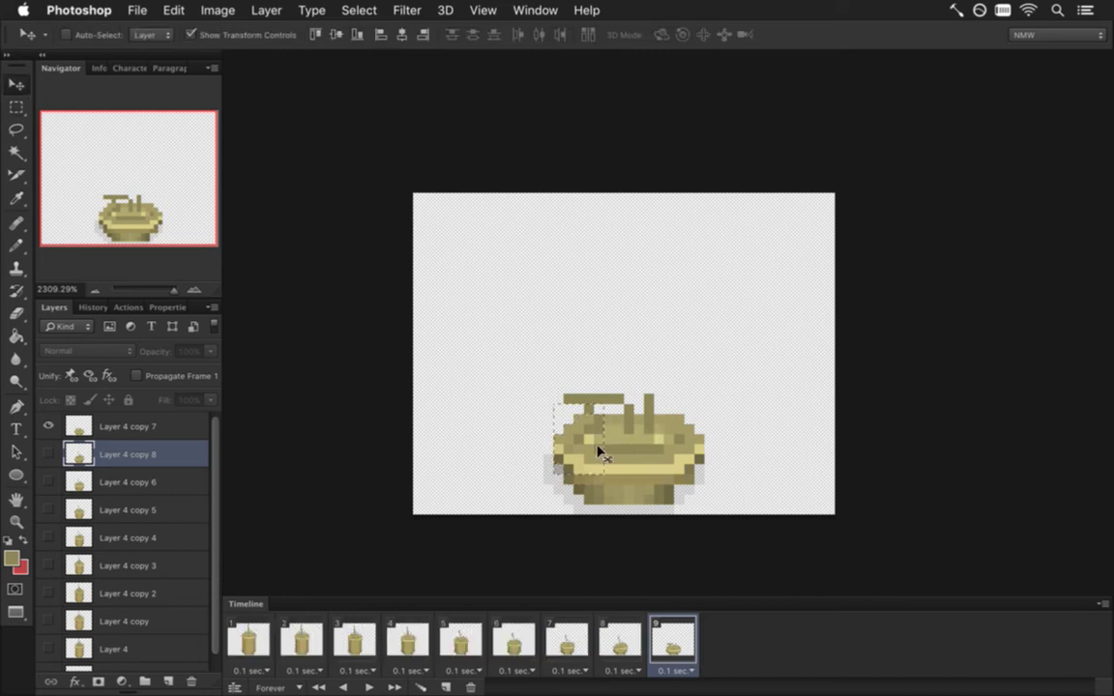
left_click_drag(630, 633, 680, 642)
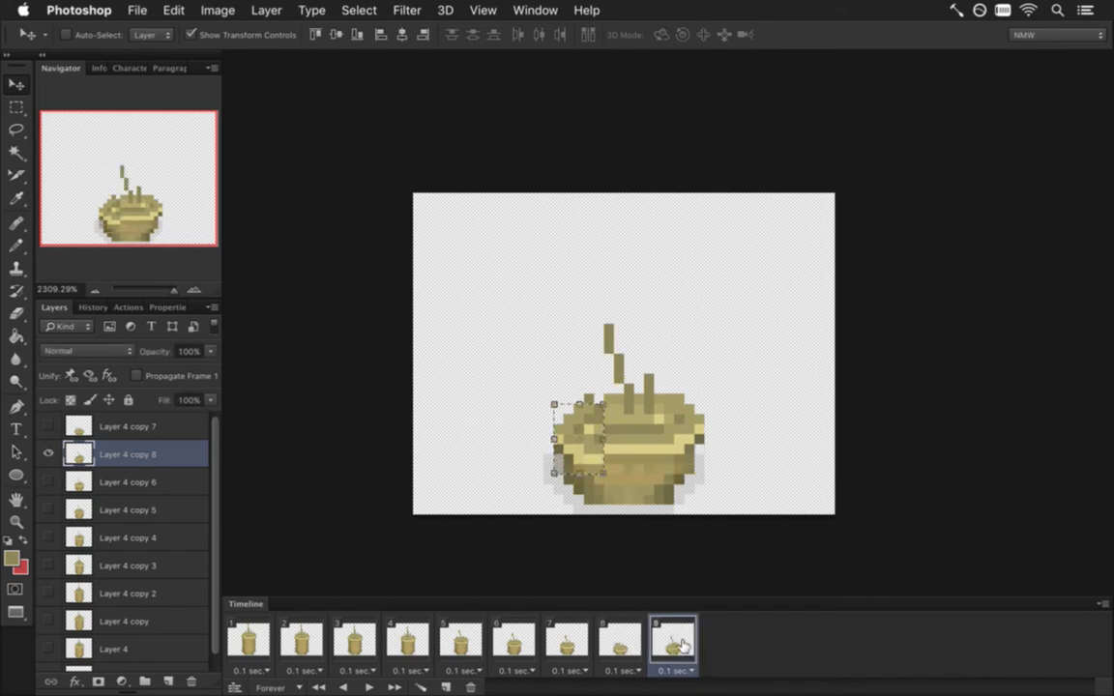
key("super+z")
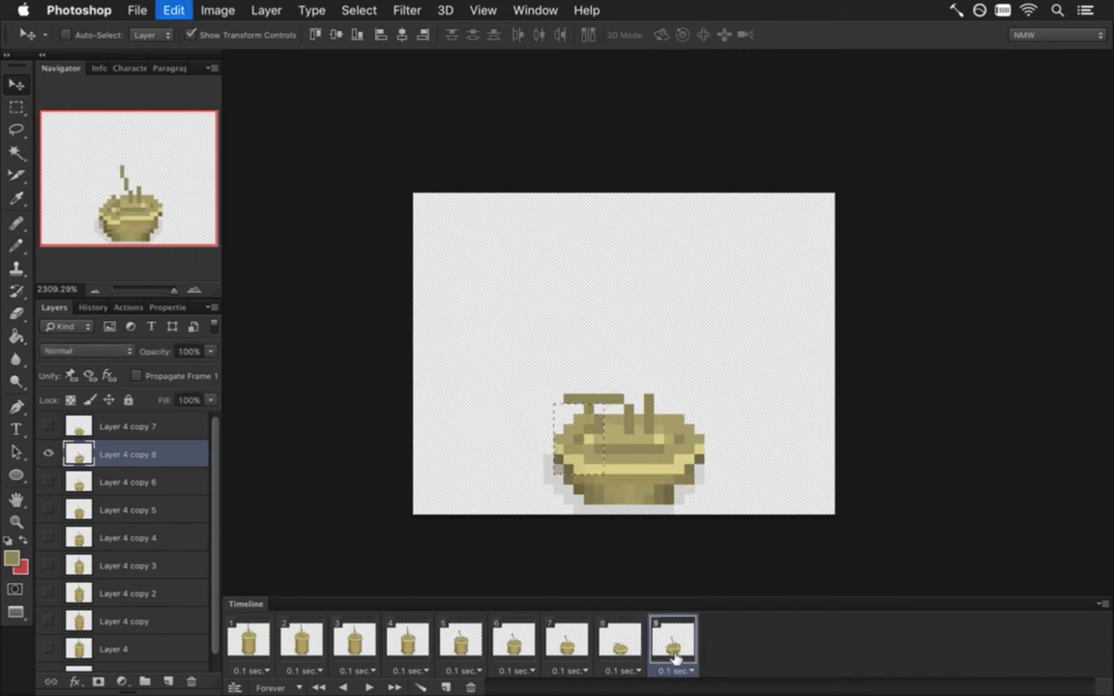
left_click(628, 636)
left_click(676, 639)
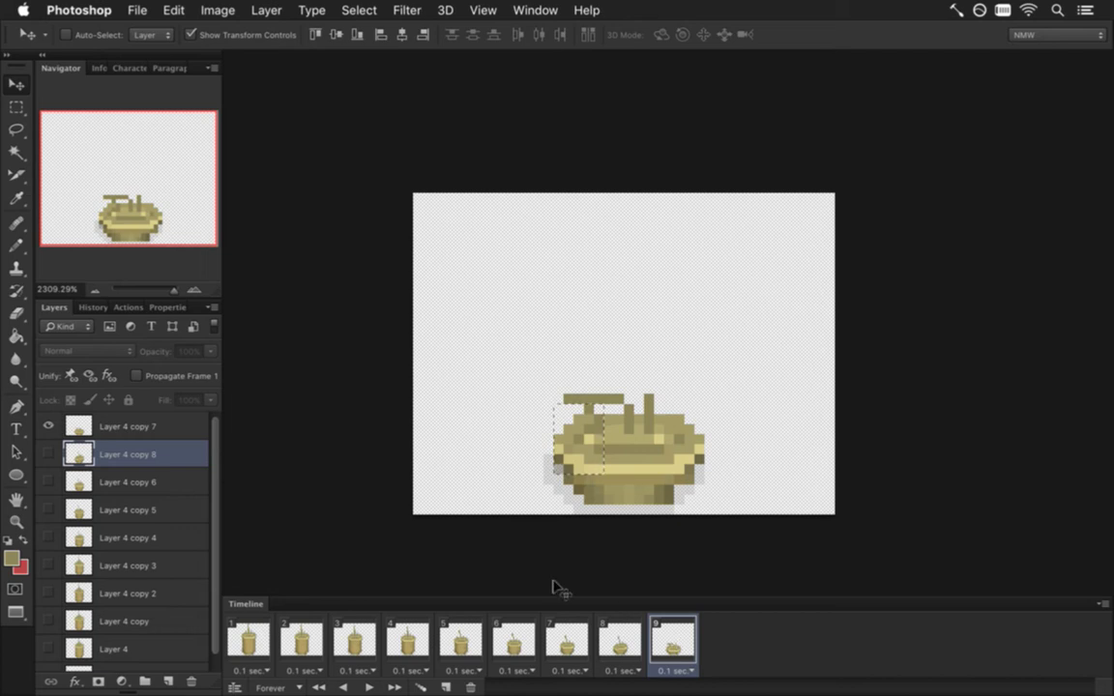
left_click(133, 432)
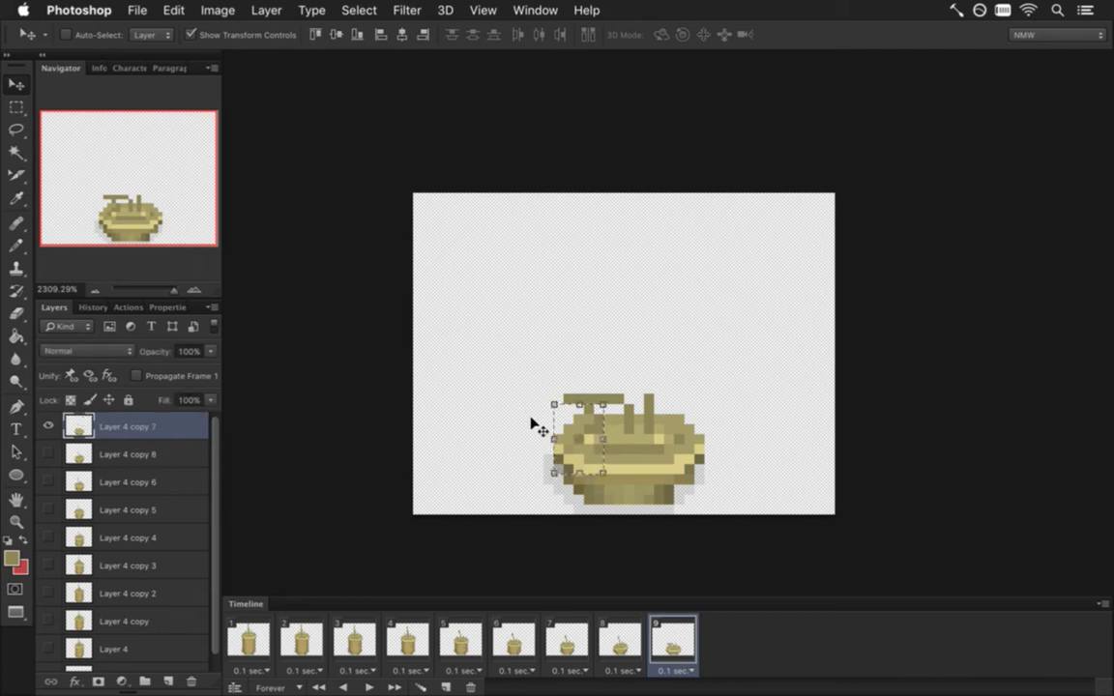
key("Down")
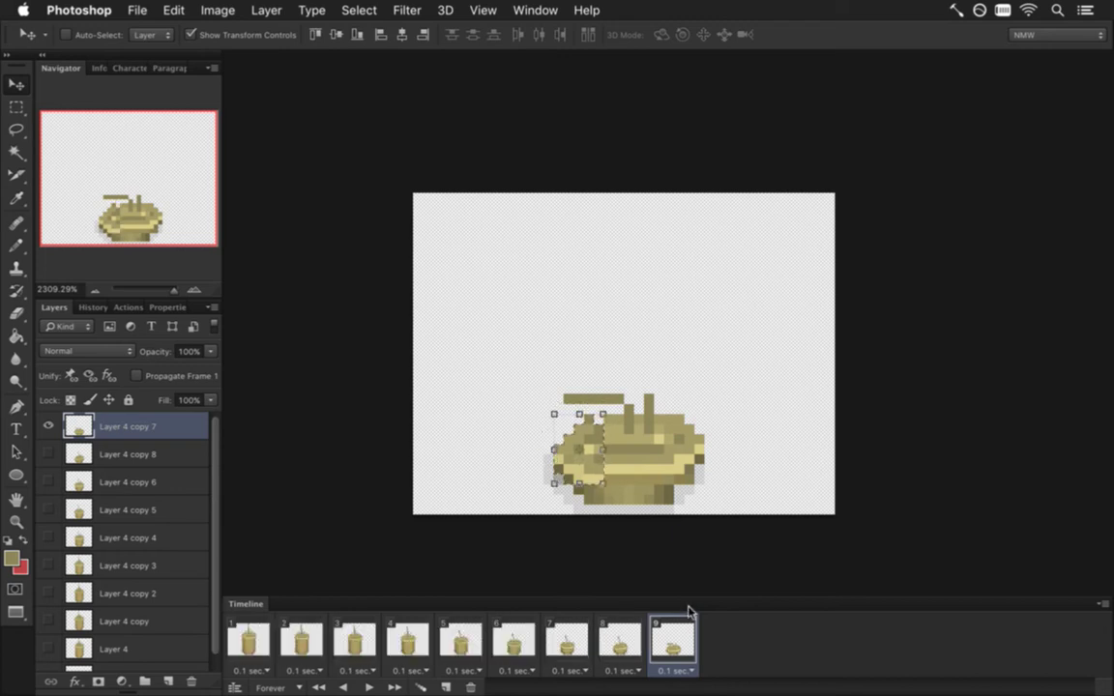
Step: Step back and forth through frames 7, 8 and 9 to compare how the collapsing pillar's poses flow
left_click(623, 643)
left_click(669, 645)
left_click(623, 642)
left_click(671, 643)
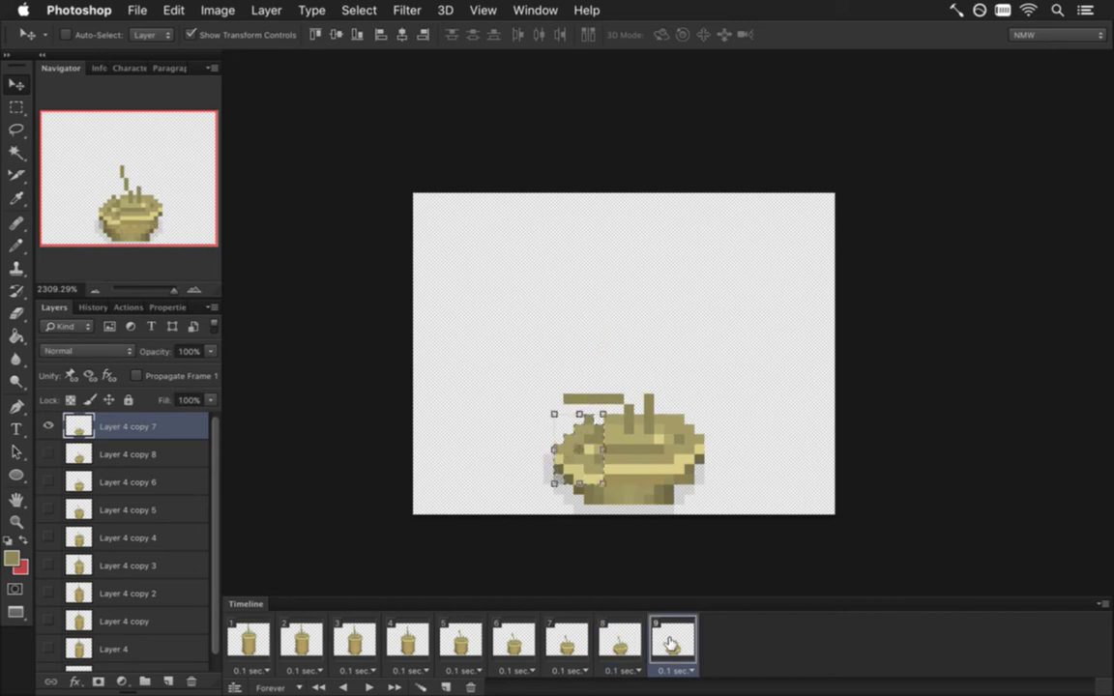
left_click(585, 640)
key("m")
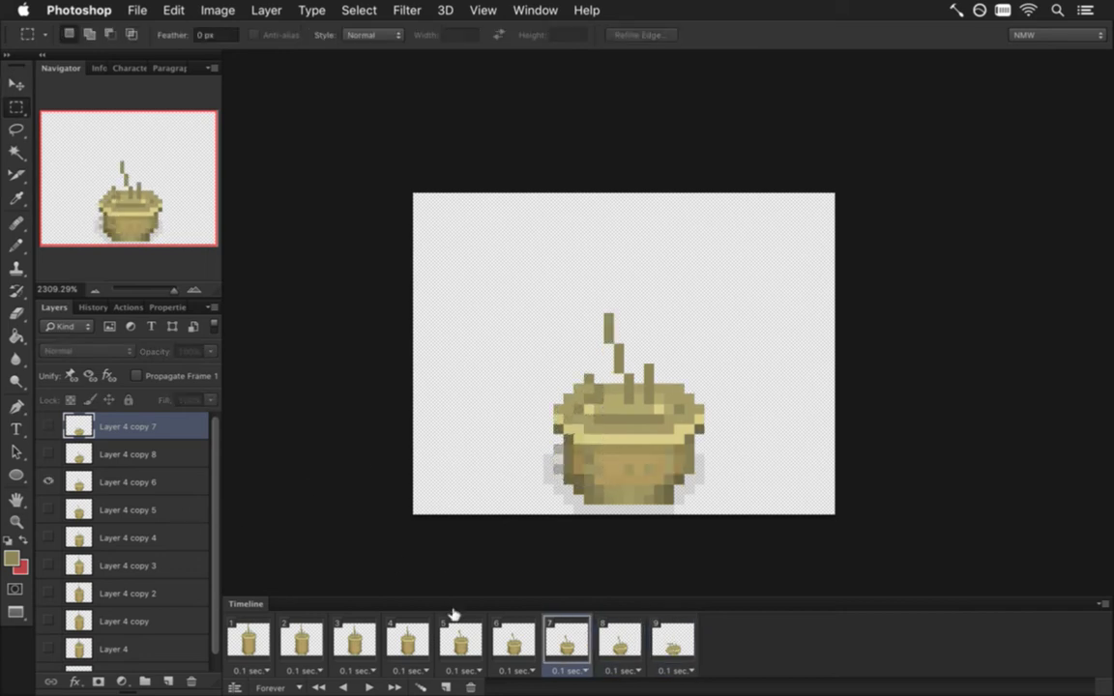
left_click(619, 640)
left_click(676, 644)
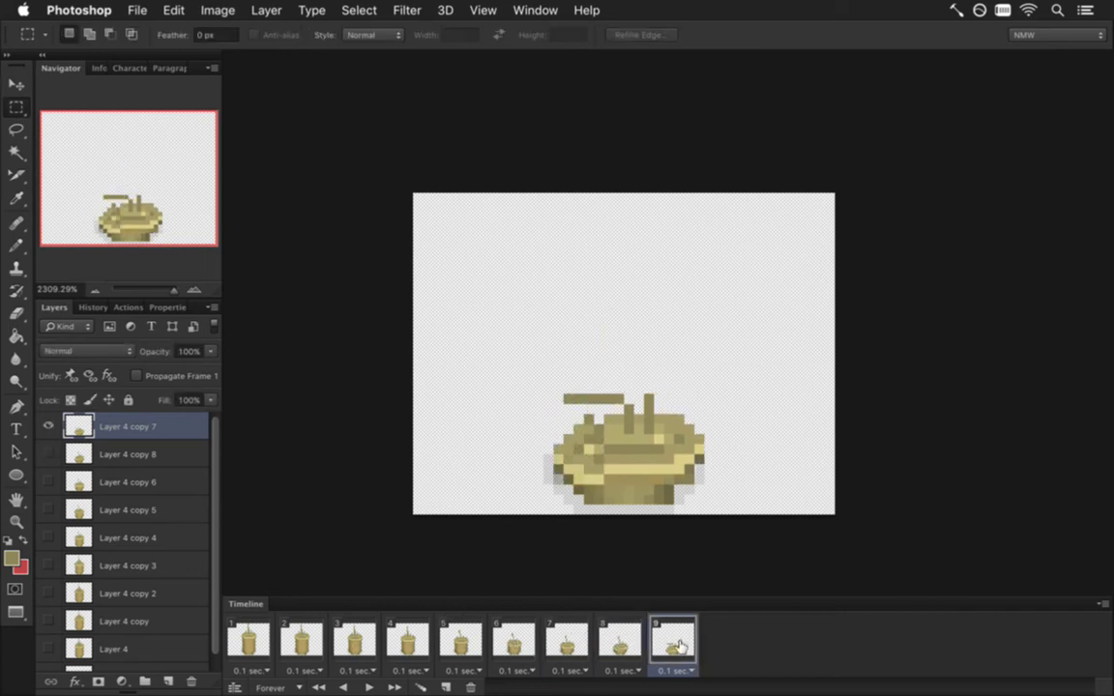
left_click(619, 640)
left_click(568, 640)
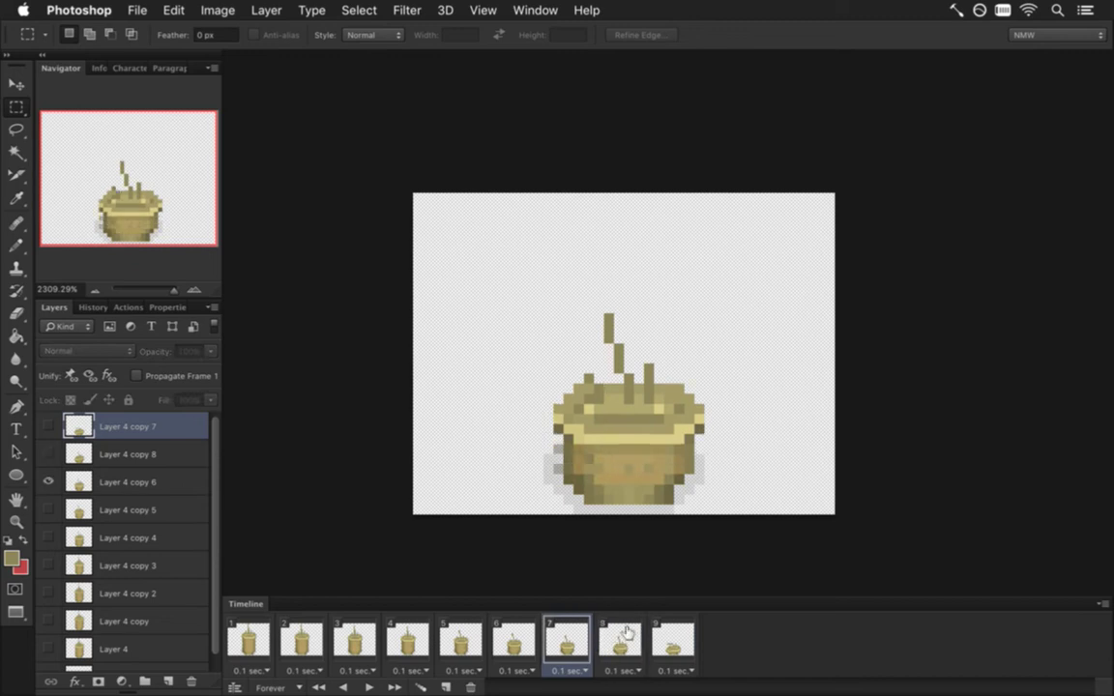
left_click(625, 638)
left_click(671, 641)
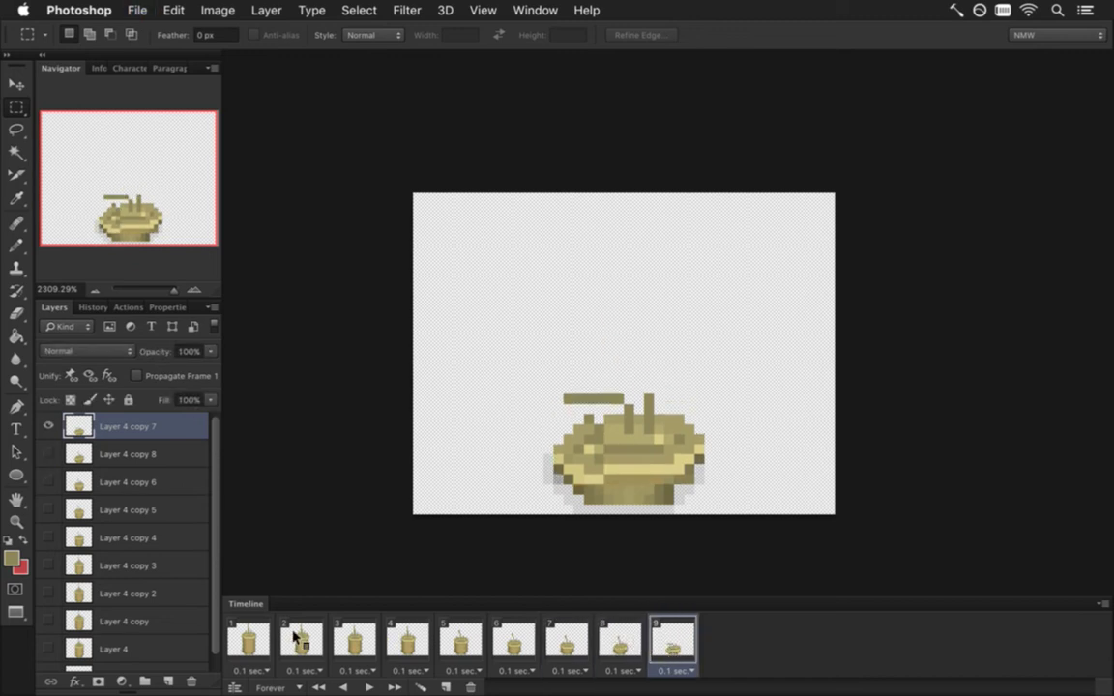
Step: Render all frames as the PNG image sequence 8Pillar0.png, replacing the existing sequence
key("super+alt+r")
key("Return")
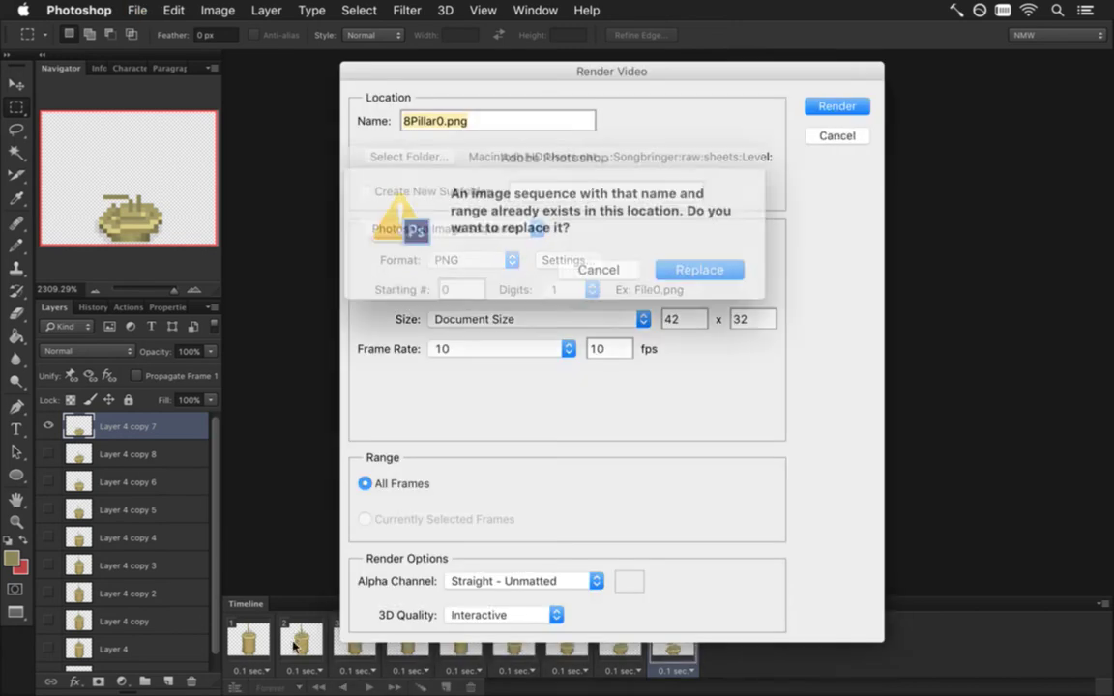
key("Return")
Step: Switch to Xcode and run the Songbringer project
key("super+Tab")
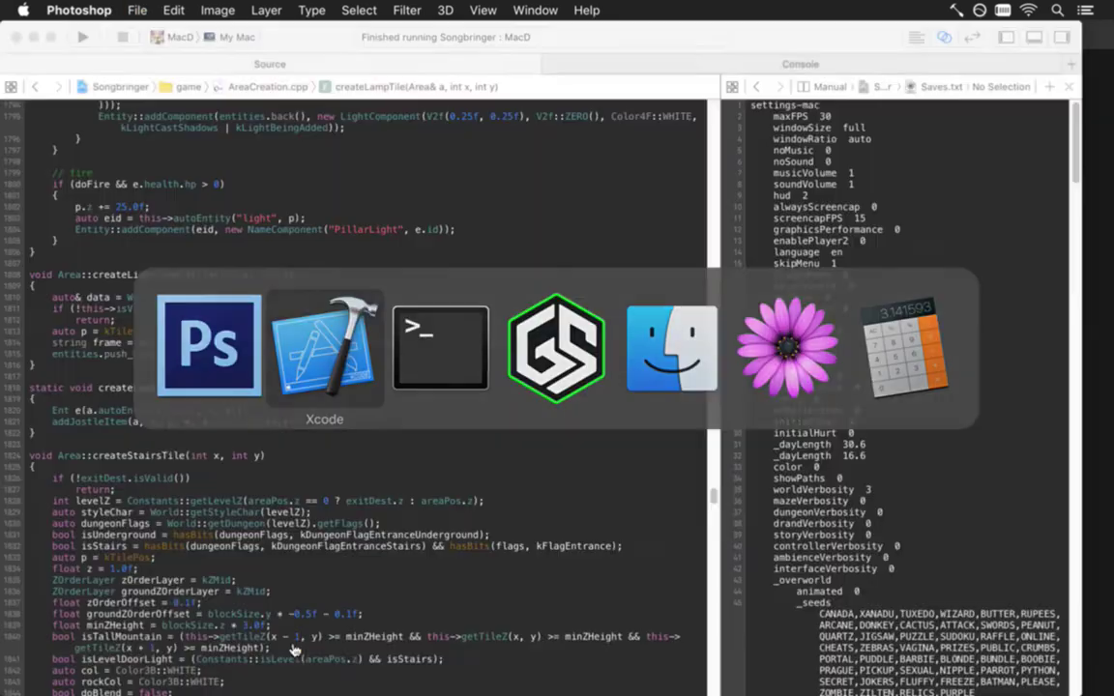
key("super+r")
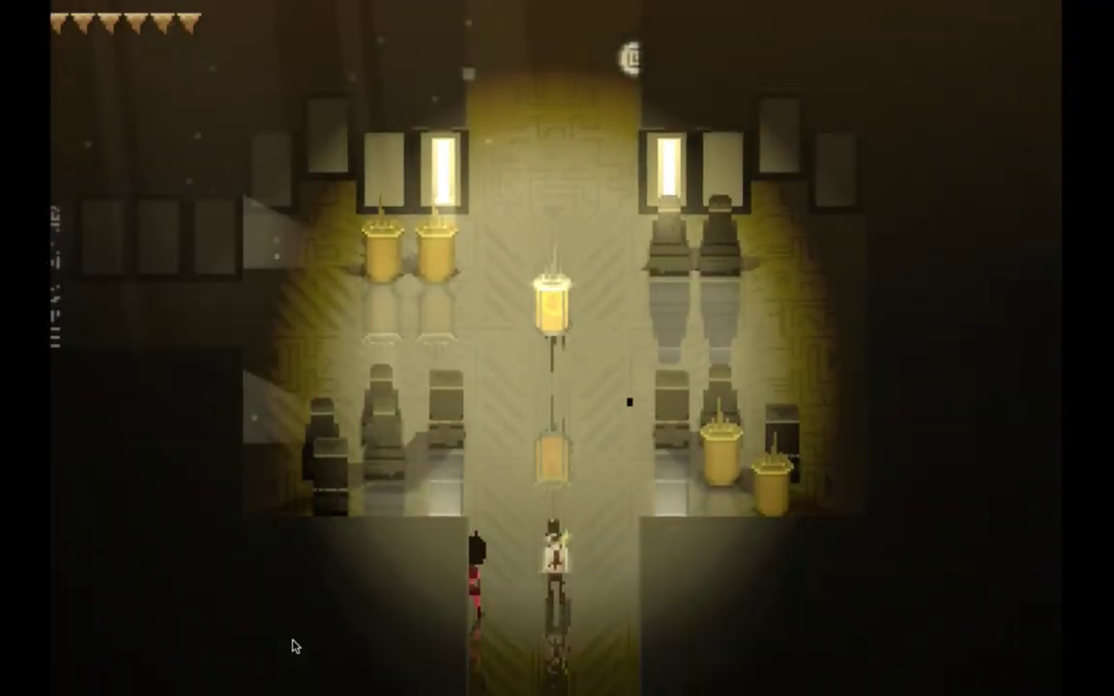
key("Up")
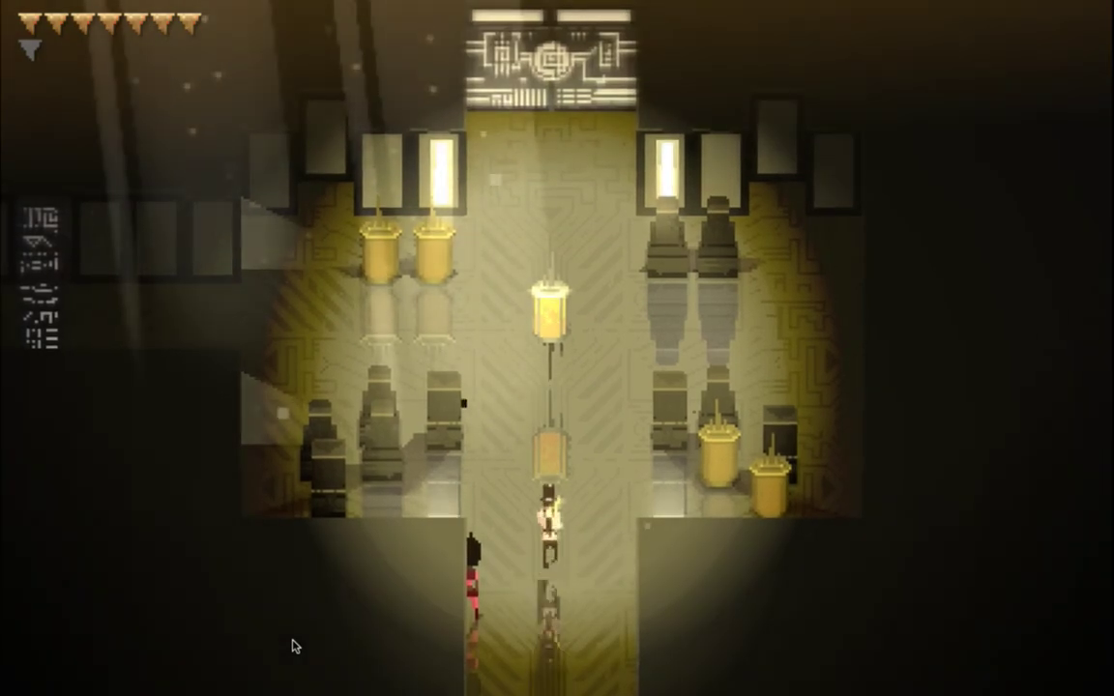
key("Up")
key("Left")
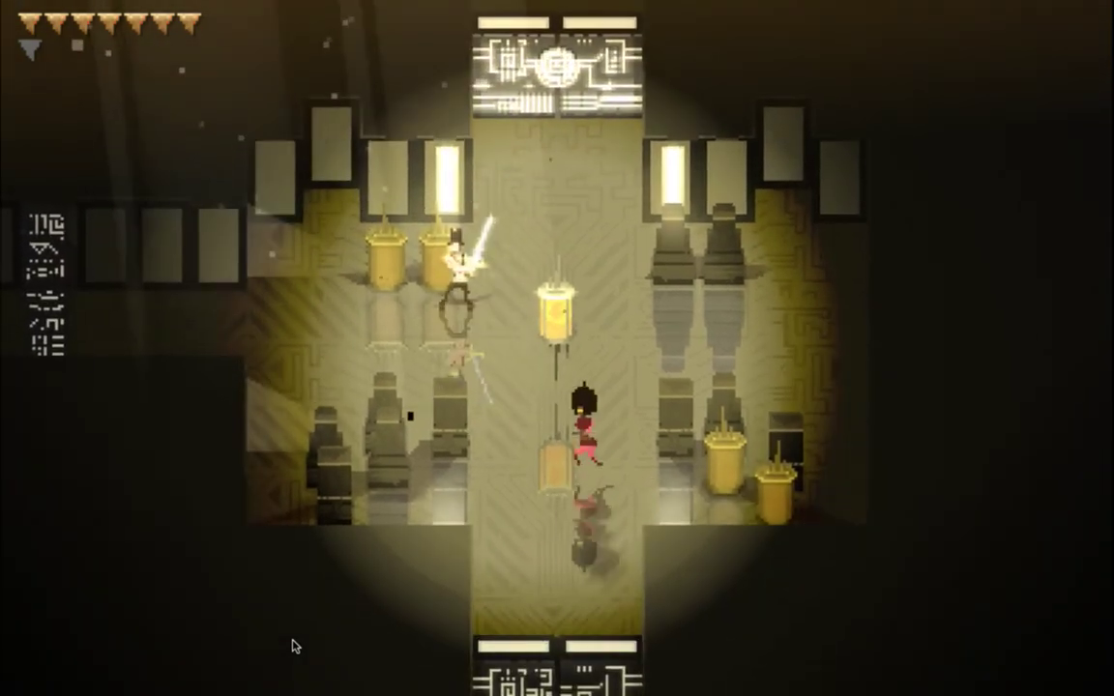
key("space")
key("Right")
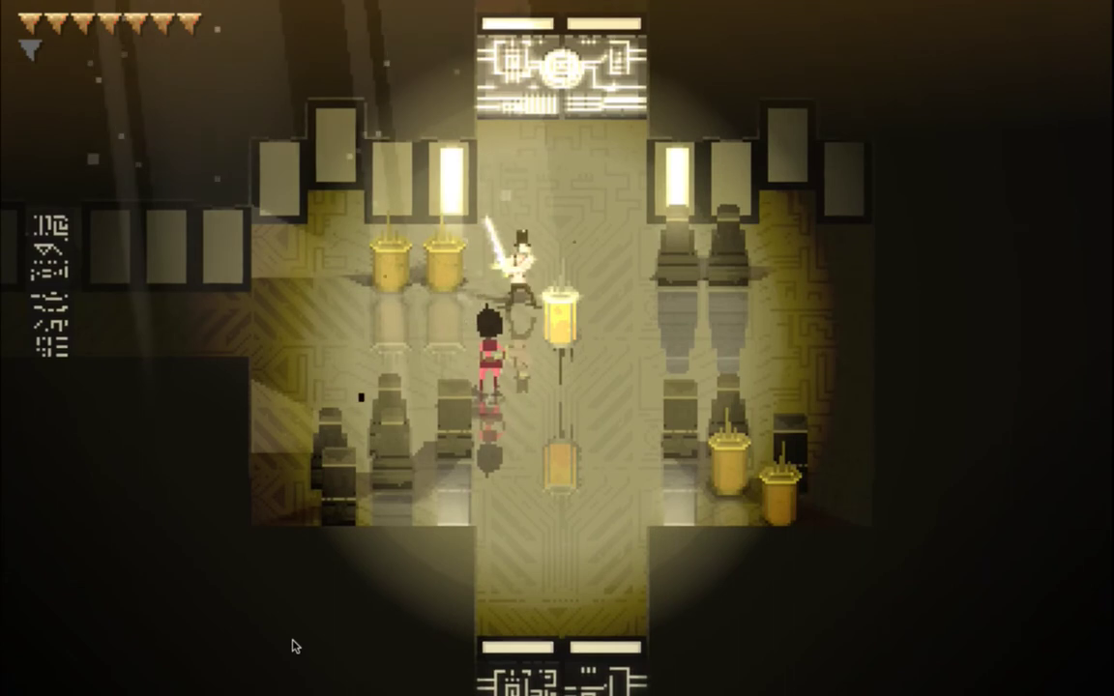
key("space")
key("space")
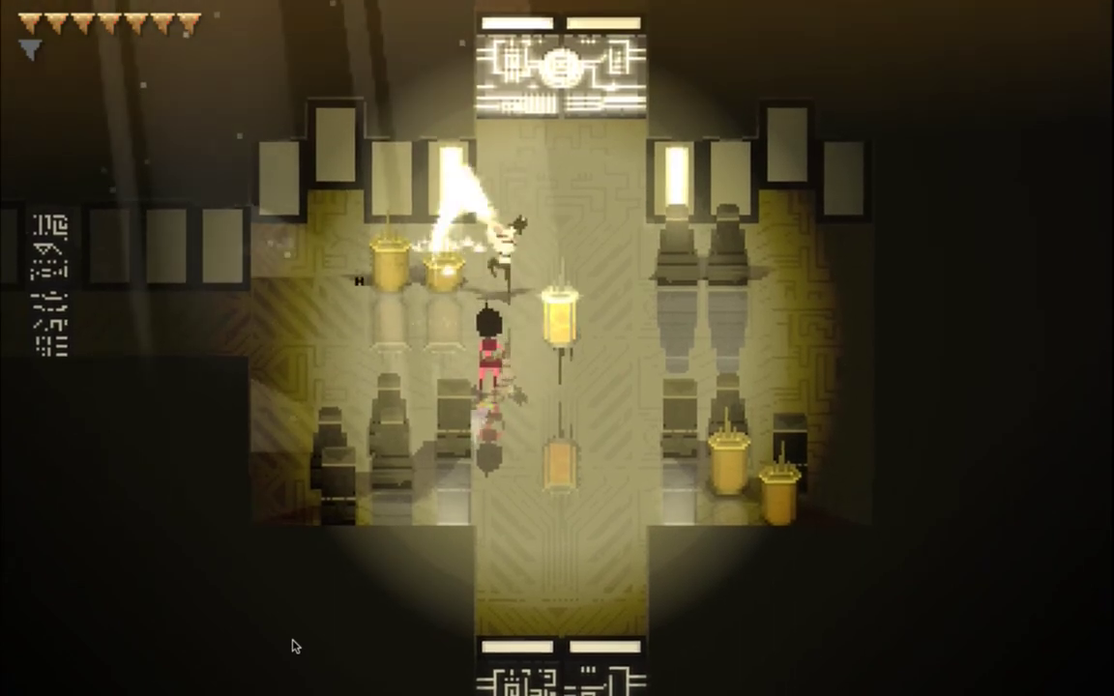
key("j")
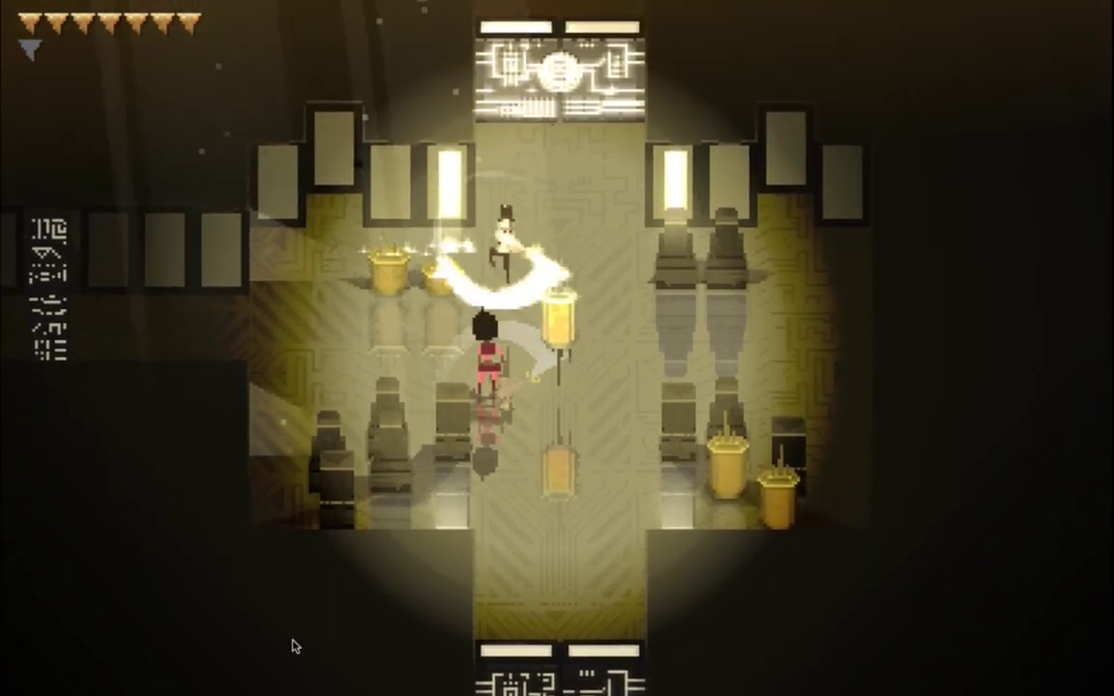
key("space")
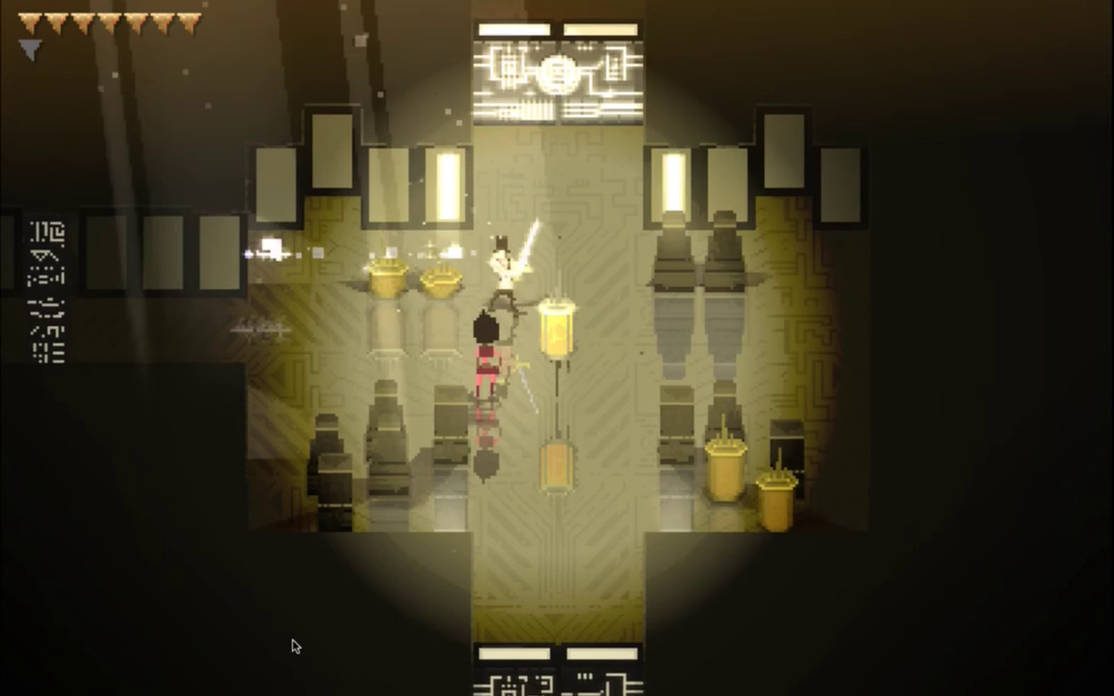
key("j")
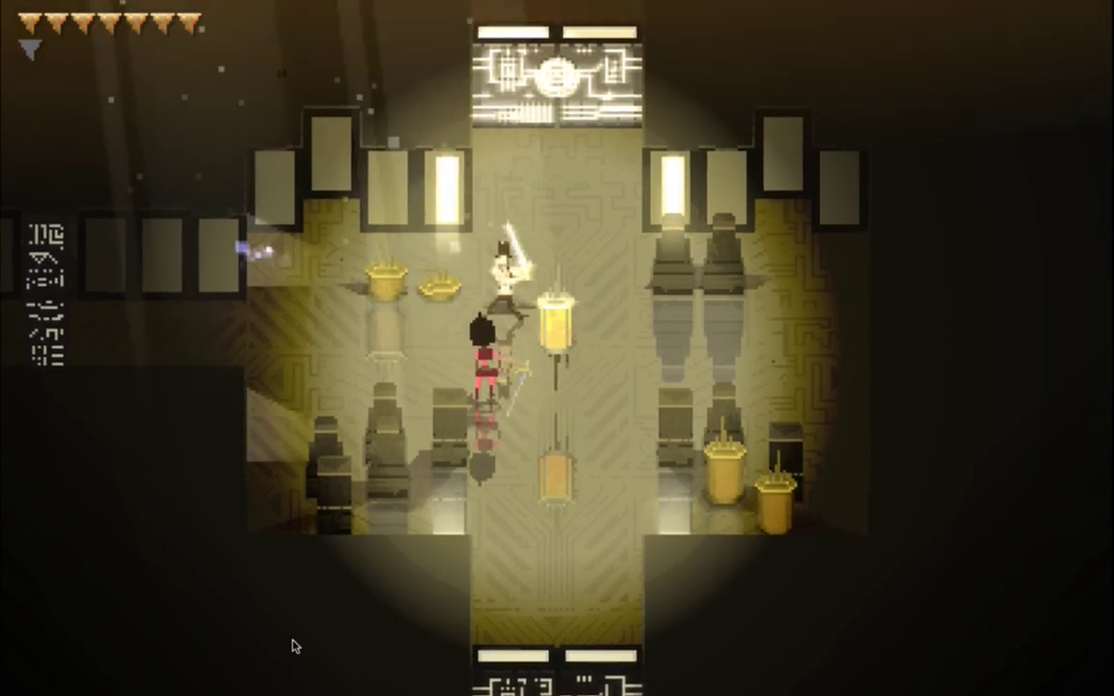
key("j")
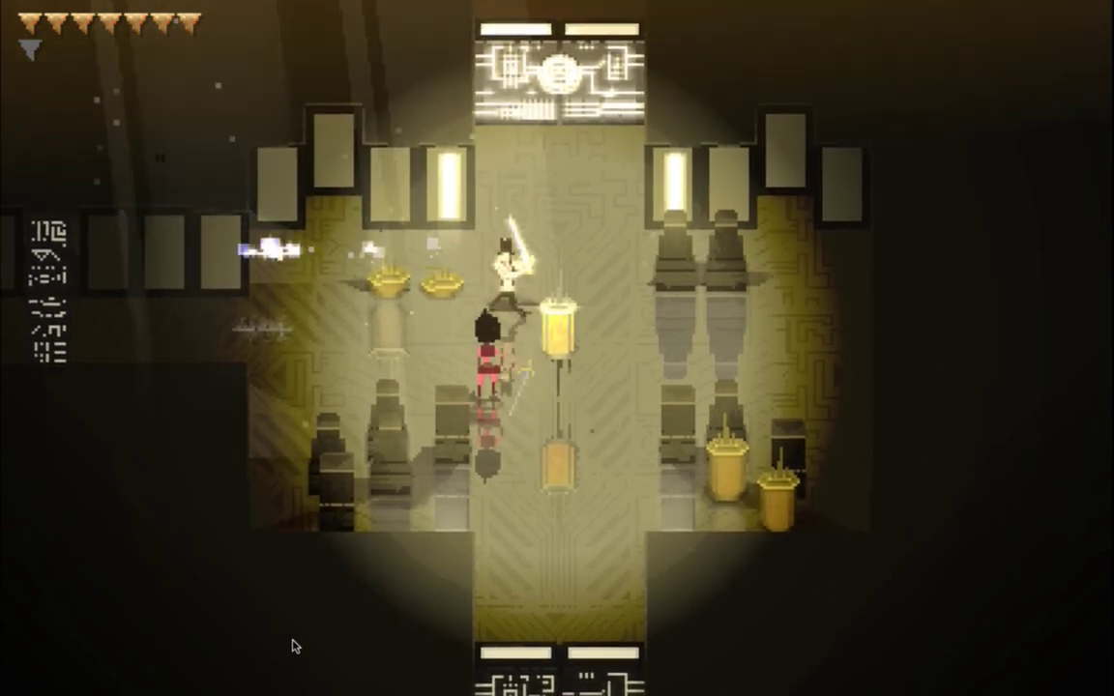
key("j")
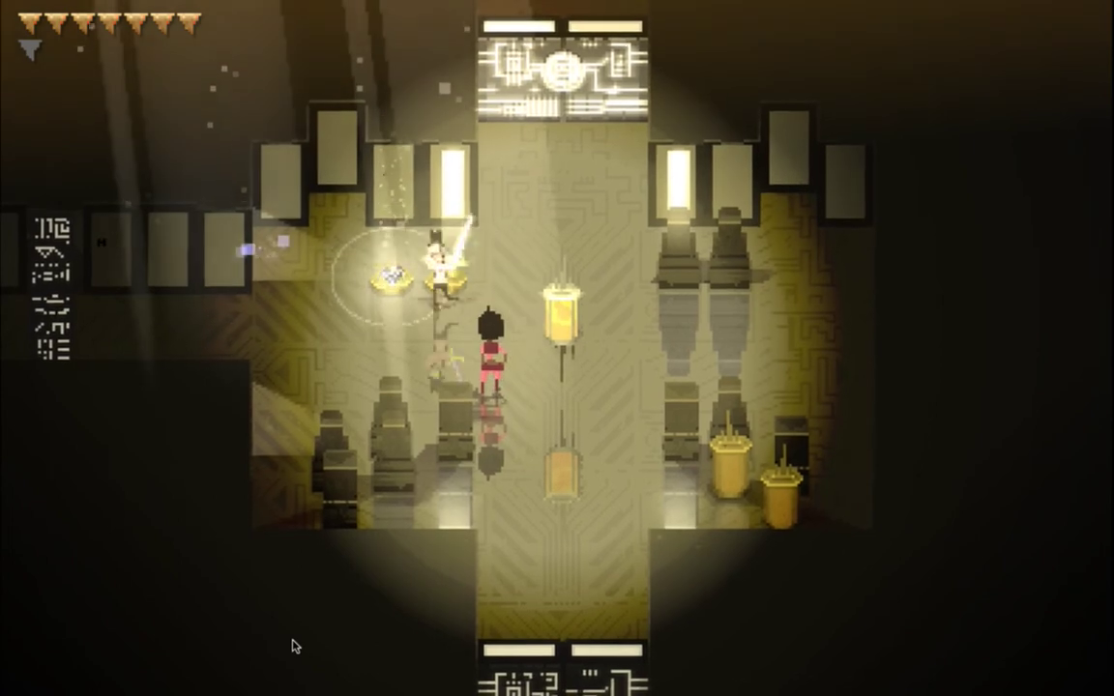
key("a")
key("s")
key("d")
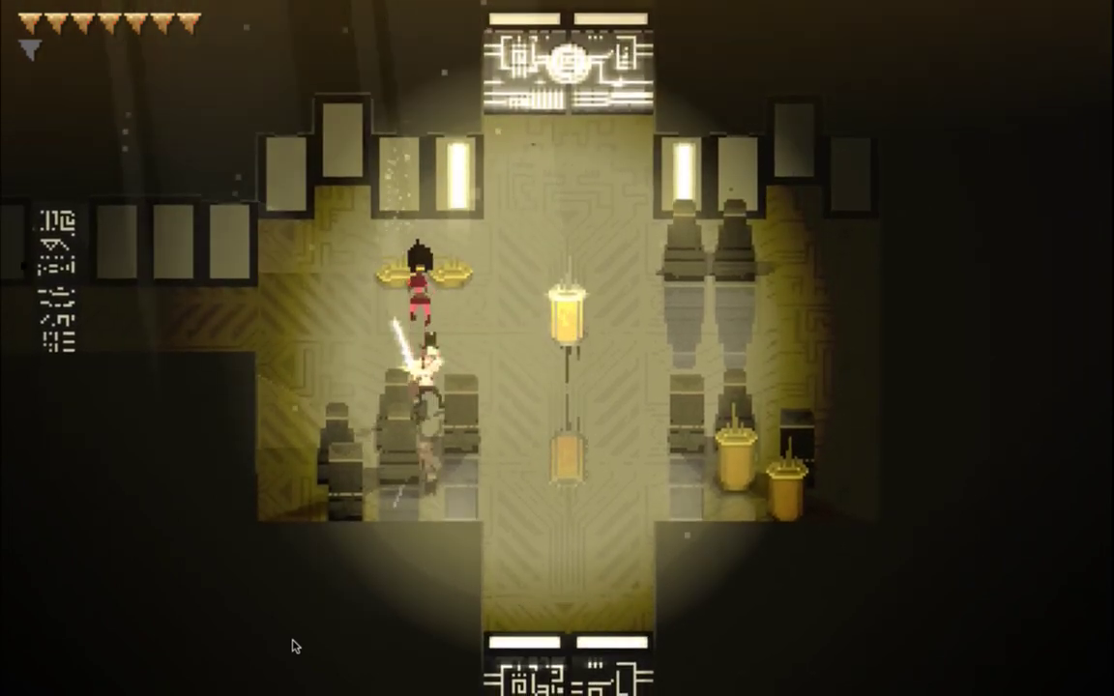
key("d")
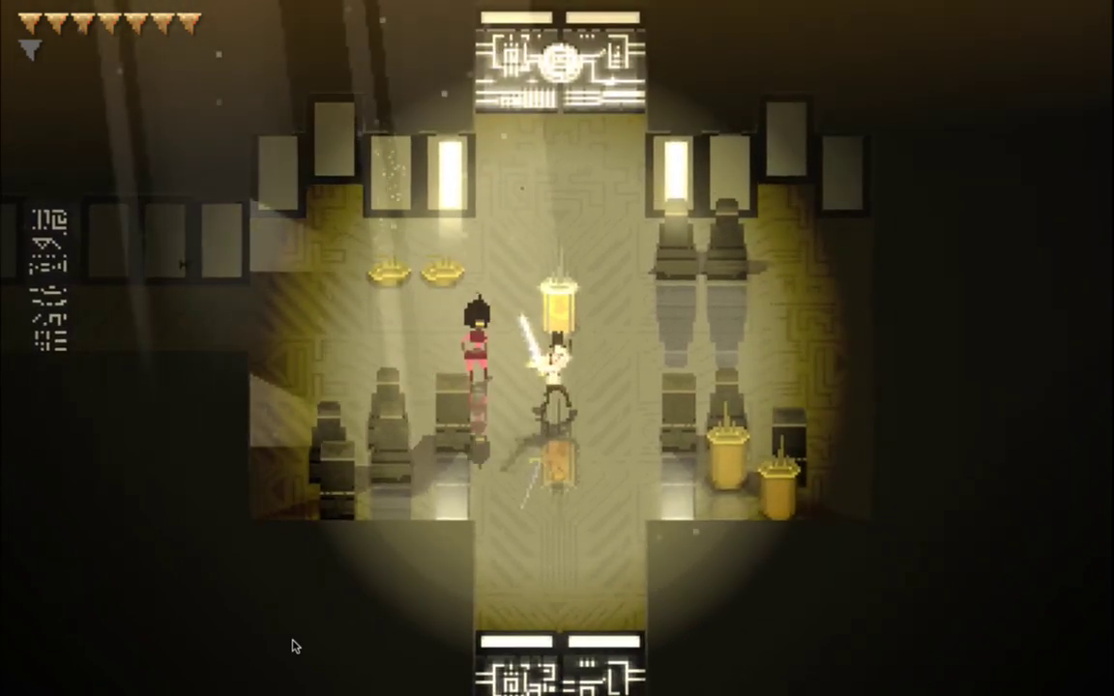
key("d")
key("w")
key("a")
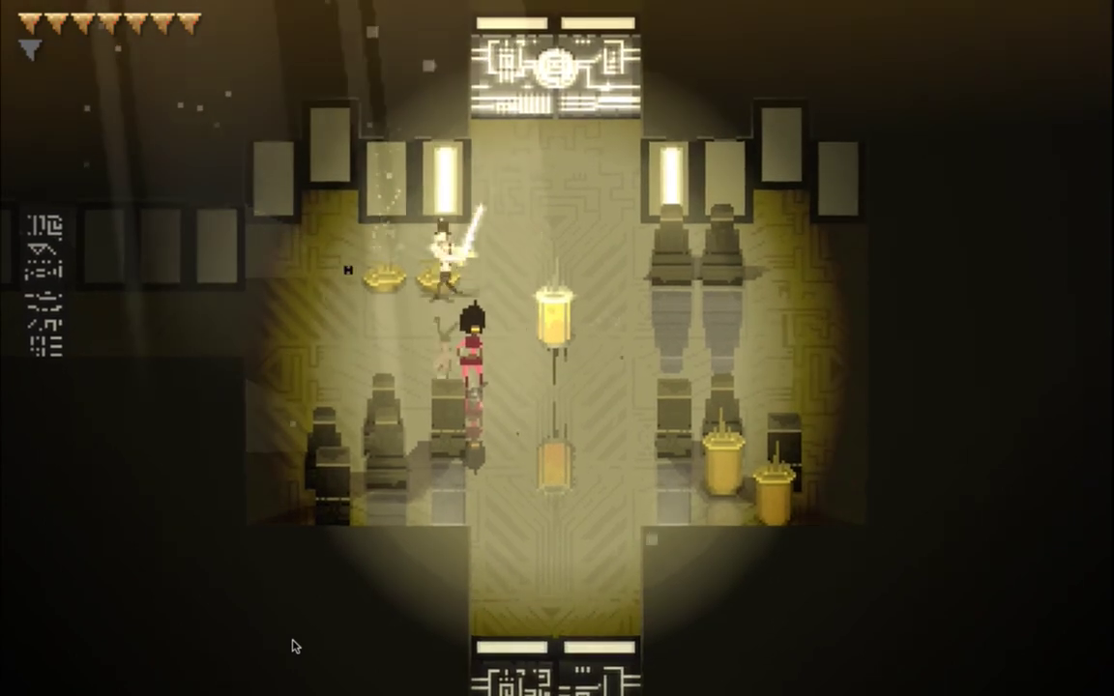
Step: Play-test the room by walking among the golden pillars and slashing with the sword to check the collapse animation, and return to Photoshop
key("w")
key("a")
key("a")
key("d")
key("j")
key("s")
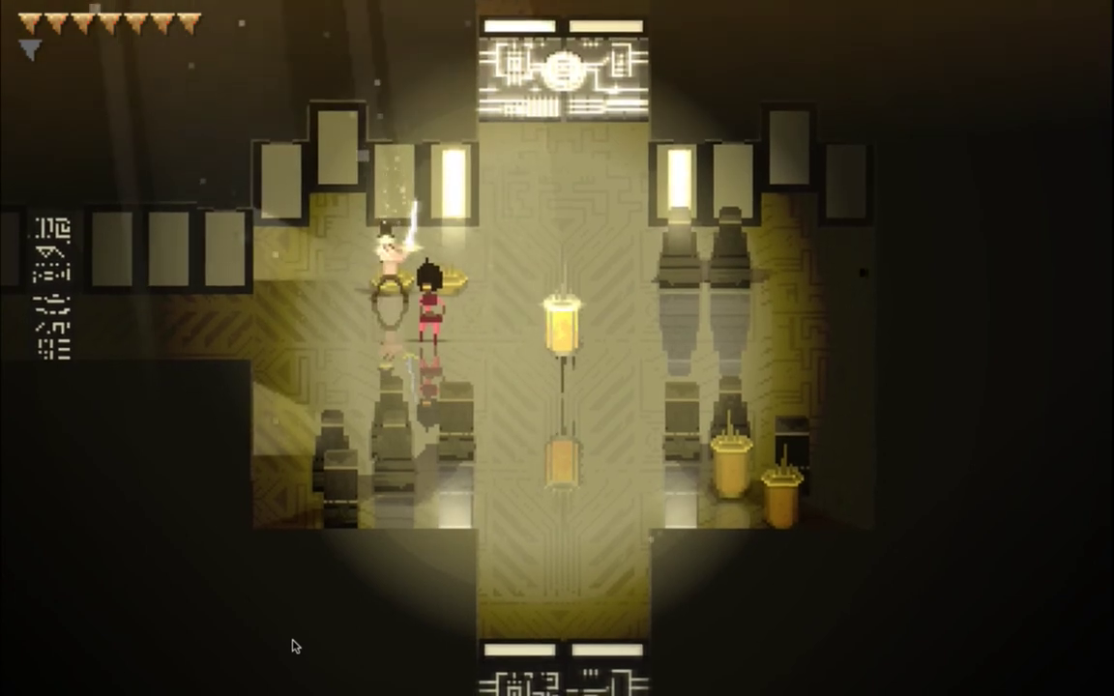
key("a")
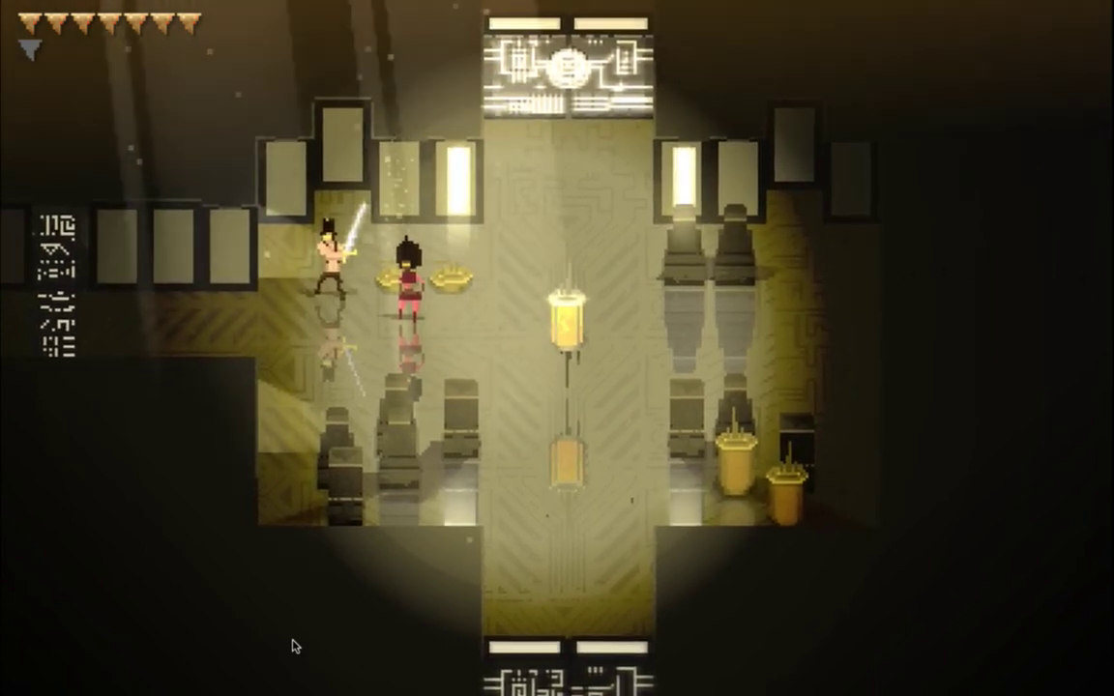
key("s")
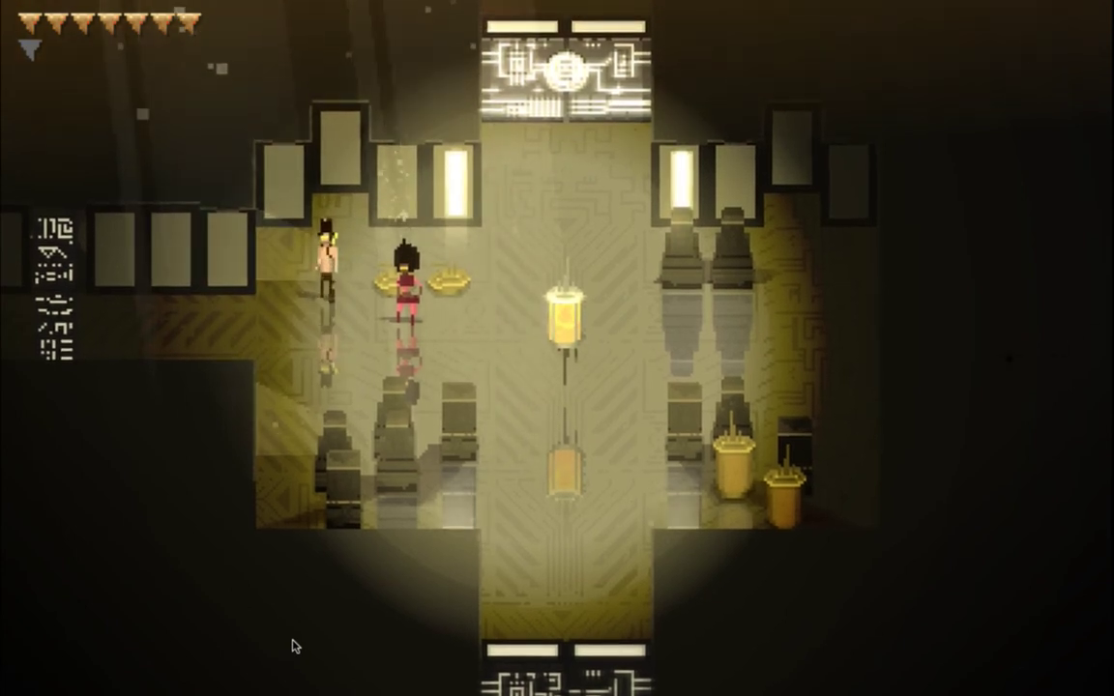
key("super+q")
key("super+Tab")
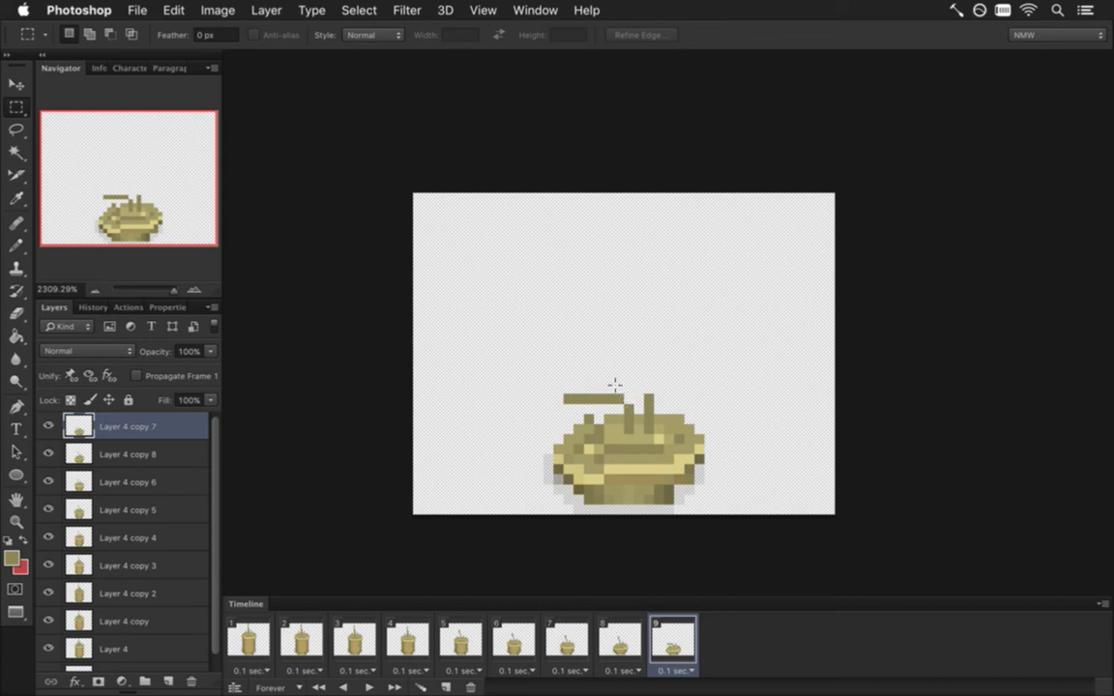
Step: In frame 9, nudge the right section of the collapsed pillar's rim on Layer 4 copy 7 down one pixel
left_click_drag(616, 387, 713, 472)
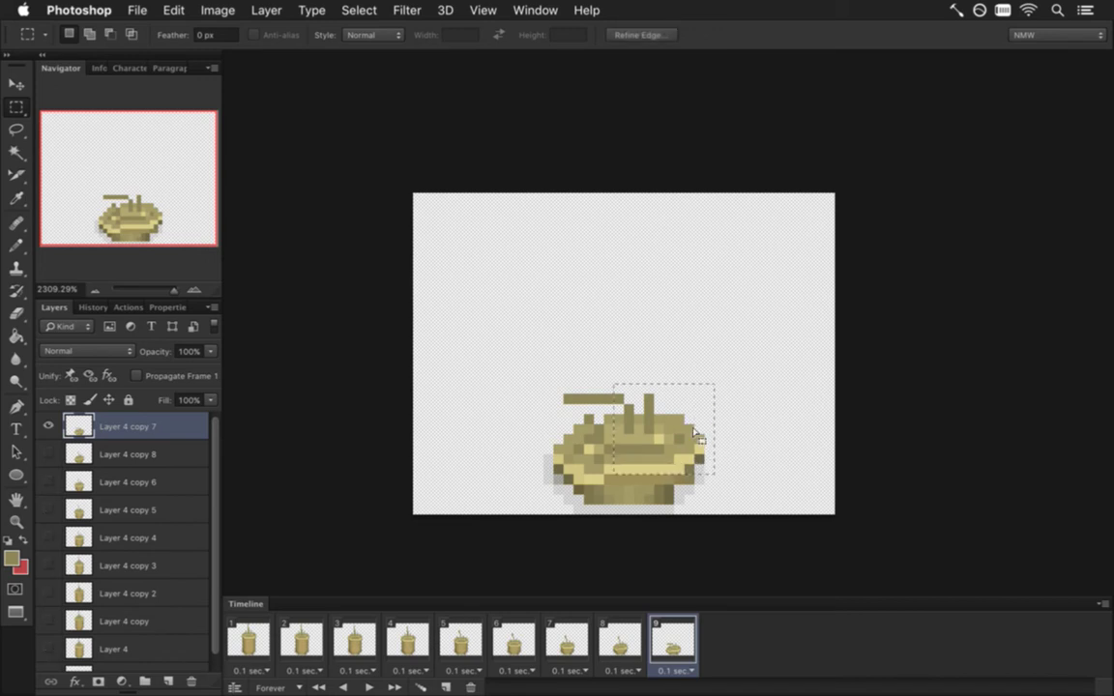
key("v")
key("Down")
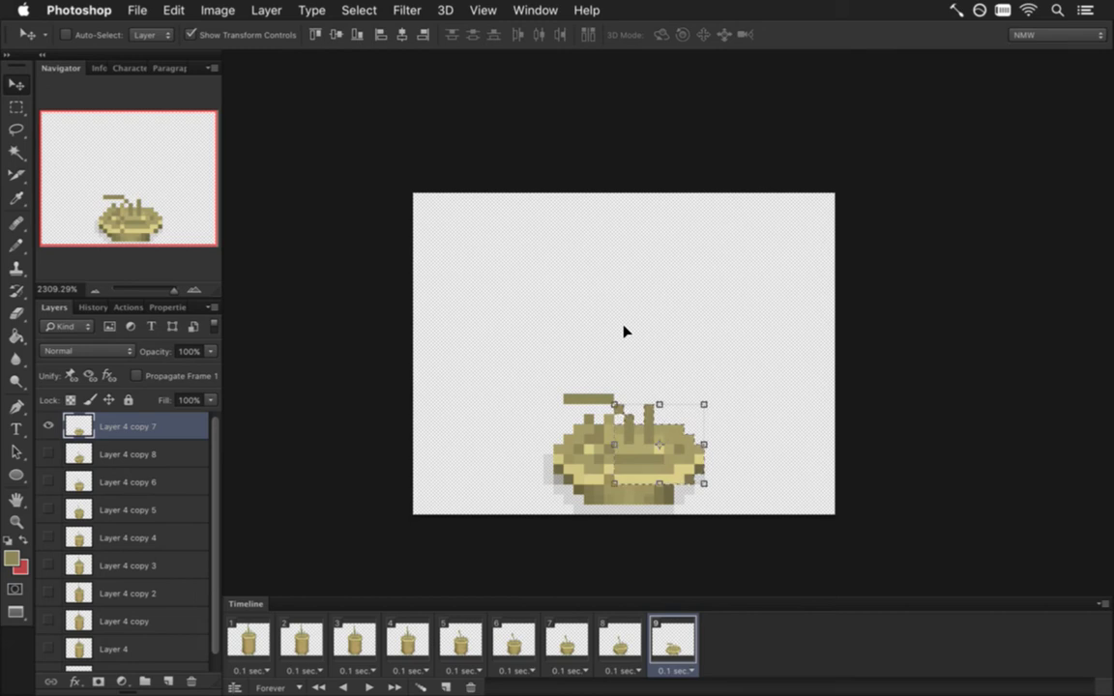
Step: Nudge the fallen horizontal spire above the rim down one pixel and clear the selection
key("m")
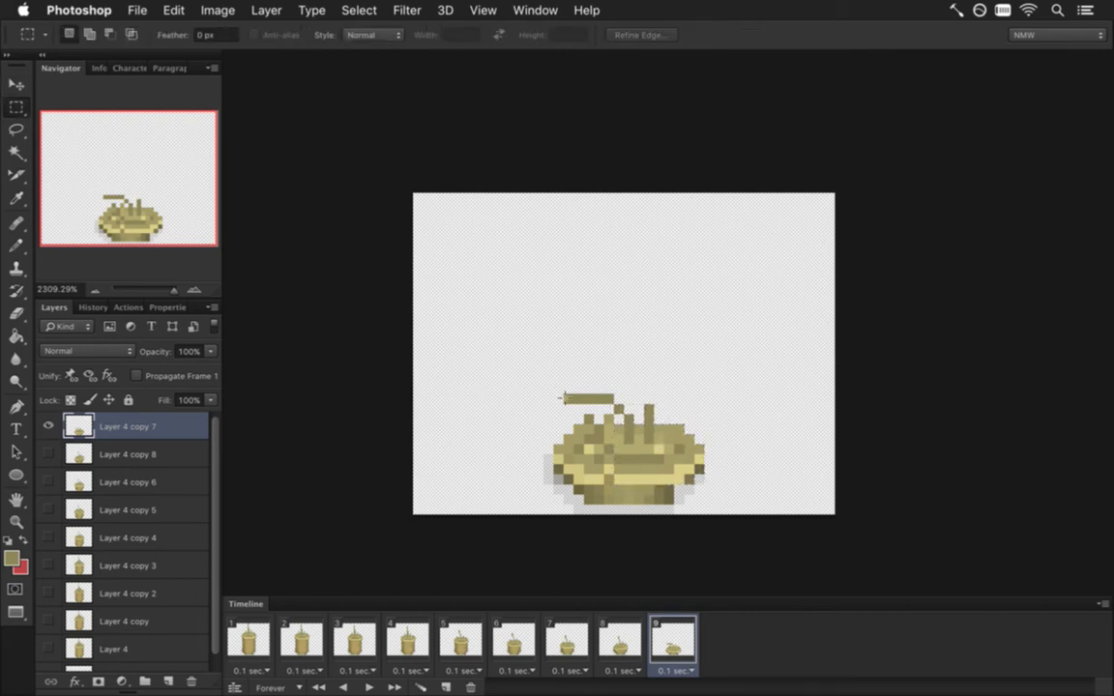
left_click_drag(544, 373, 608, 384)
key("v")
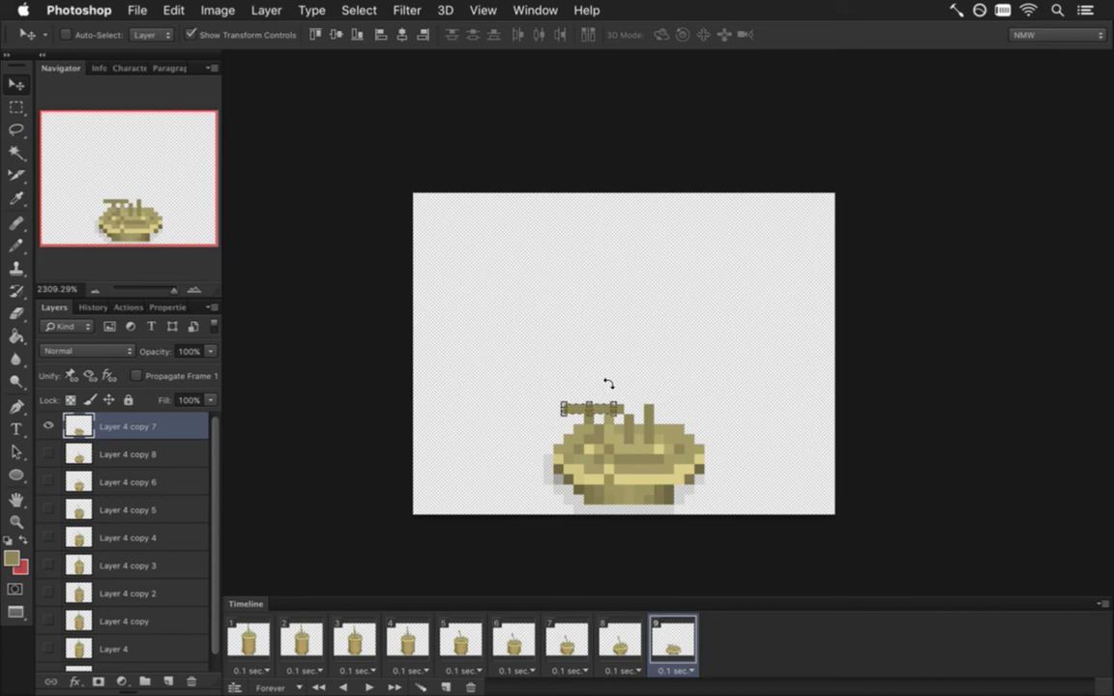
key("m")
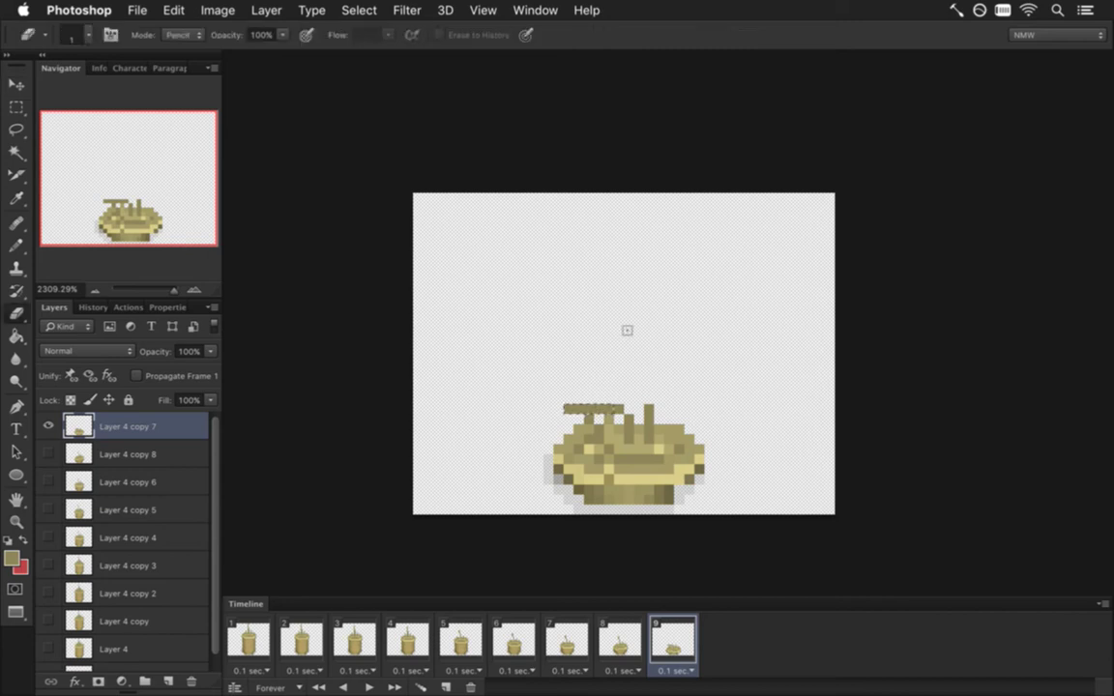
Step: Darken parts of the fallen spire with a dark olive sampled from the artwork, and compare frame 9 with frame 8
key("i")
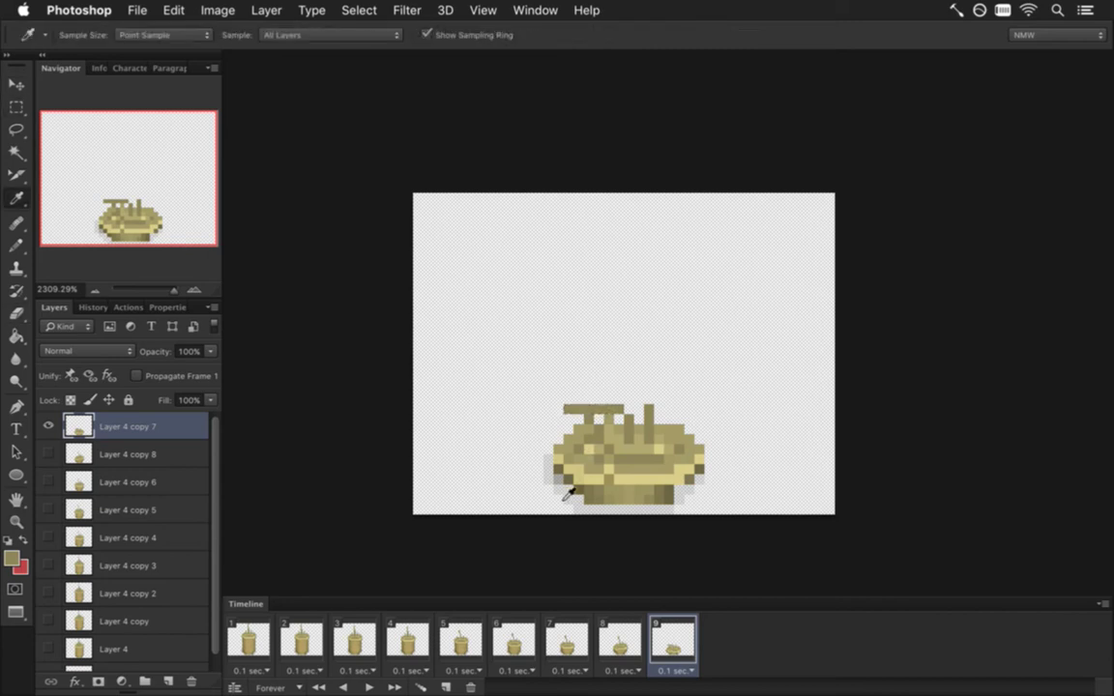
key("b")
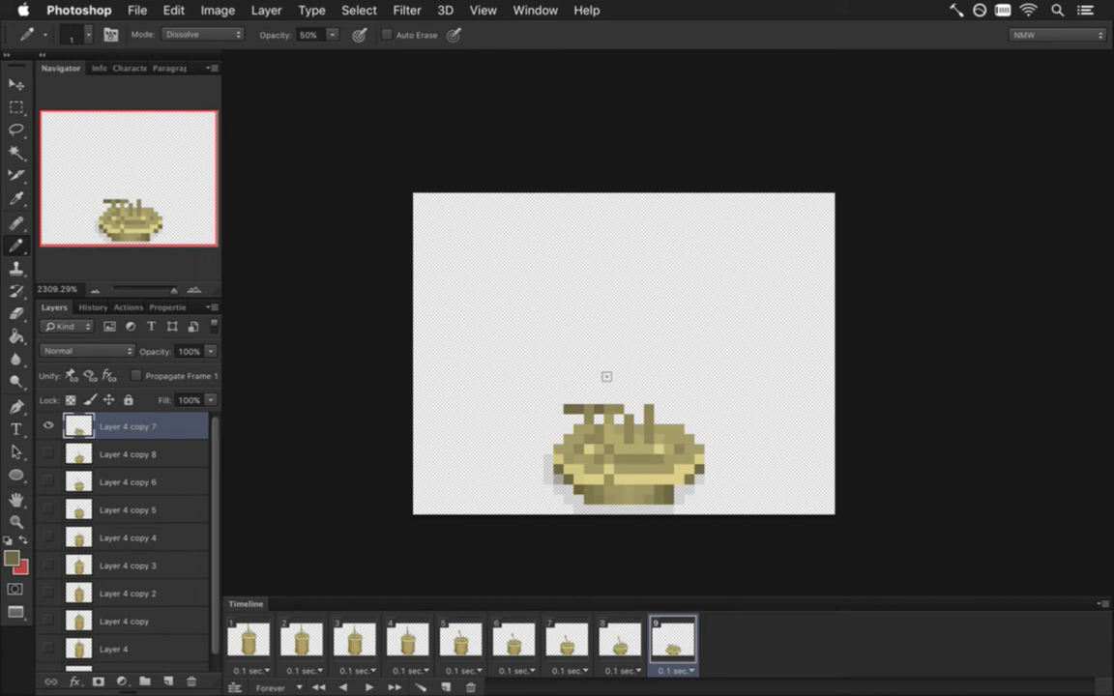
left_click(624, 630)
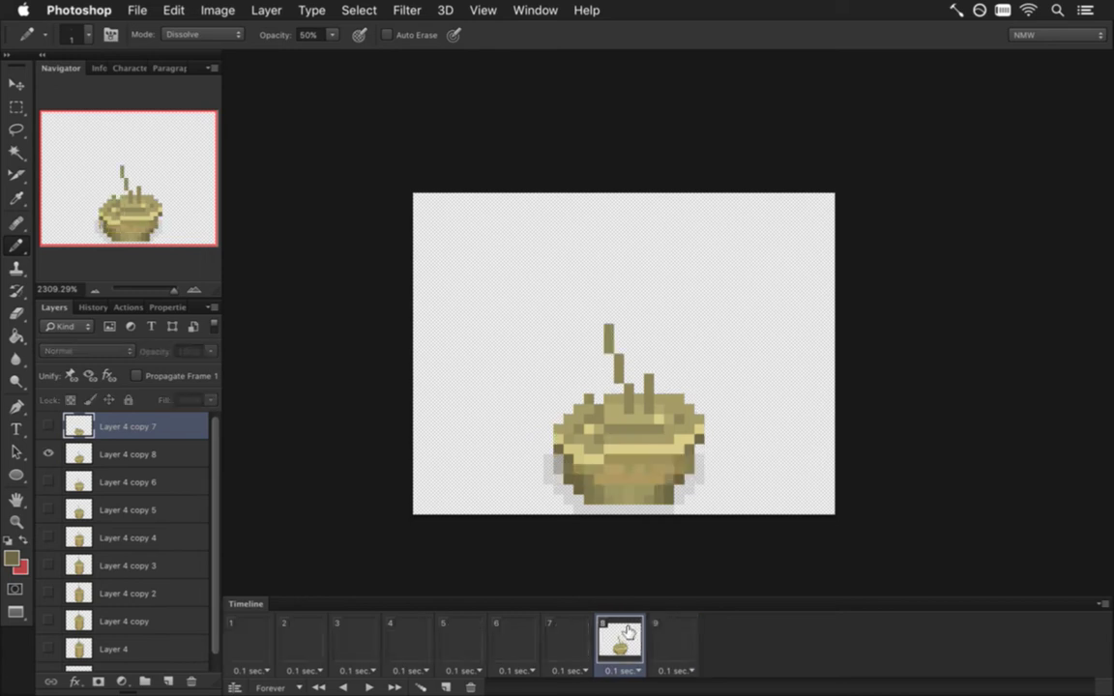
left_click(658, 629)
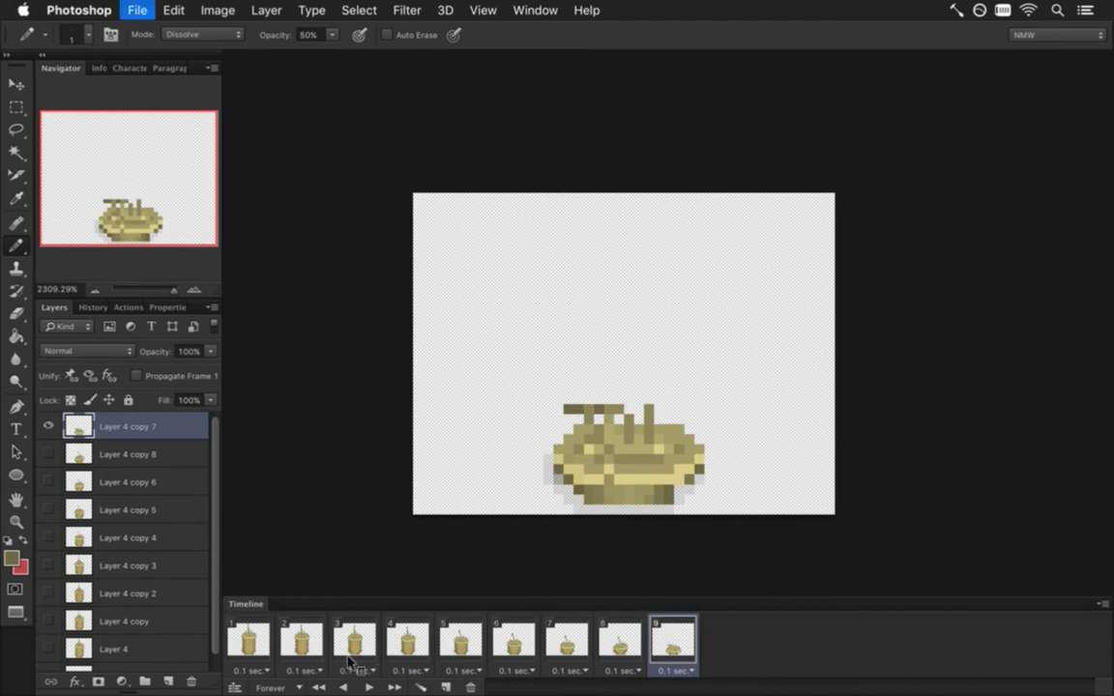
Step: Render all frames again as the 42 x 32 PNG image sequence 8Pillar0.png, overwriting the existing files
key("super+alt+shift+r")
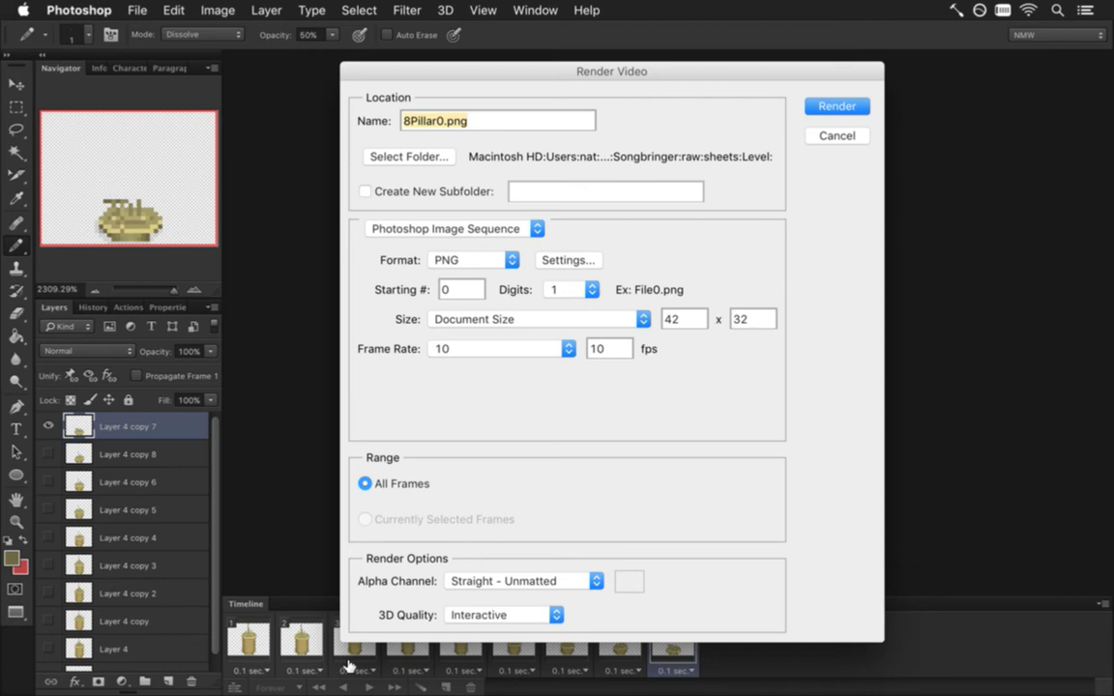
key("Return")
key("Return")
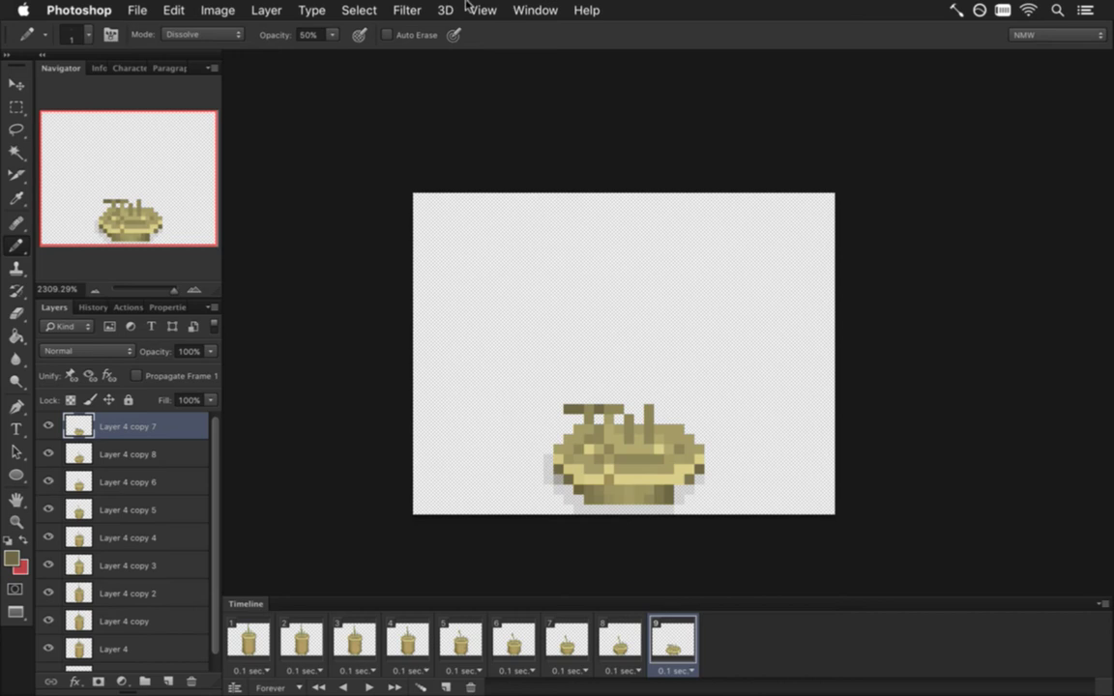
Step: Close the open documents 8Pillar1.psd and 8Pillar2.psd, leaving 8Pillar0.psd active
left_click(535, 9)
scroll(620, 580, "down", 3)
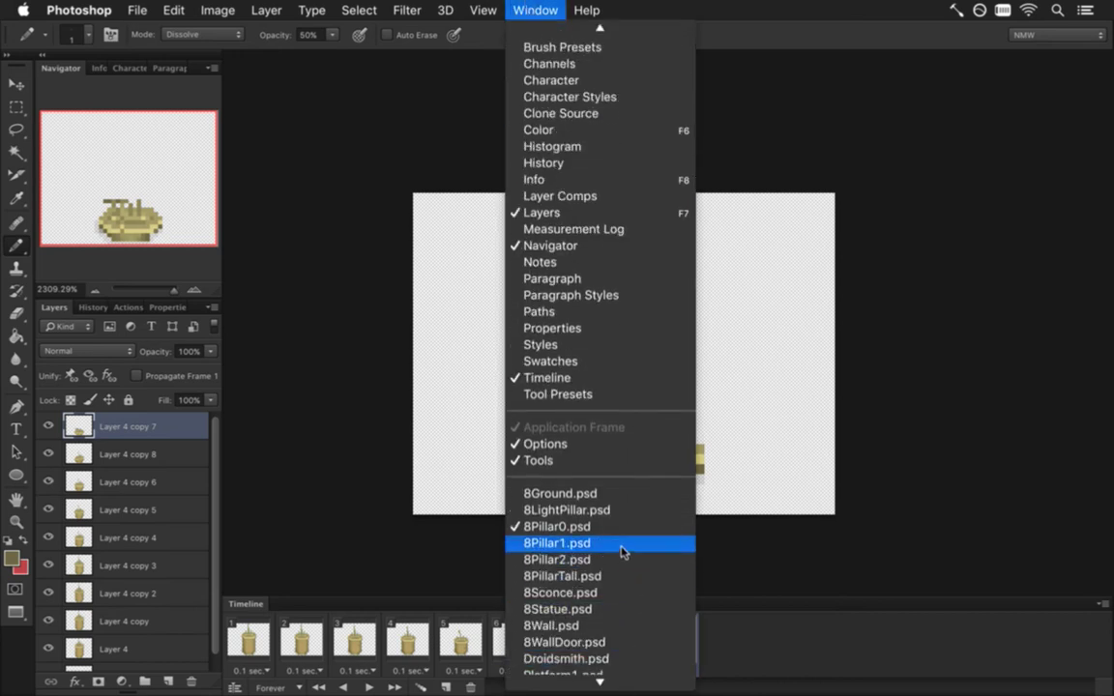
left_click(621, 547)
key("super+w")
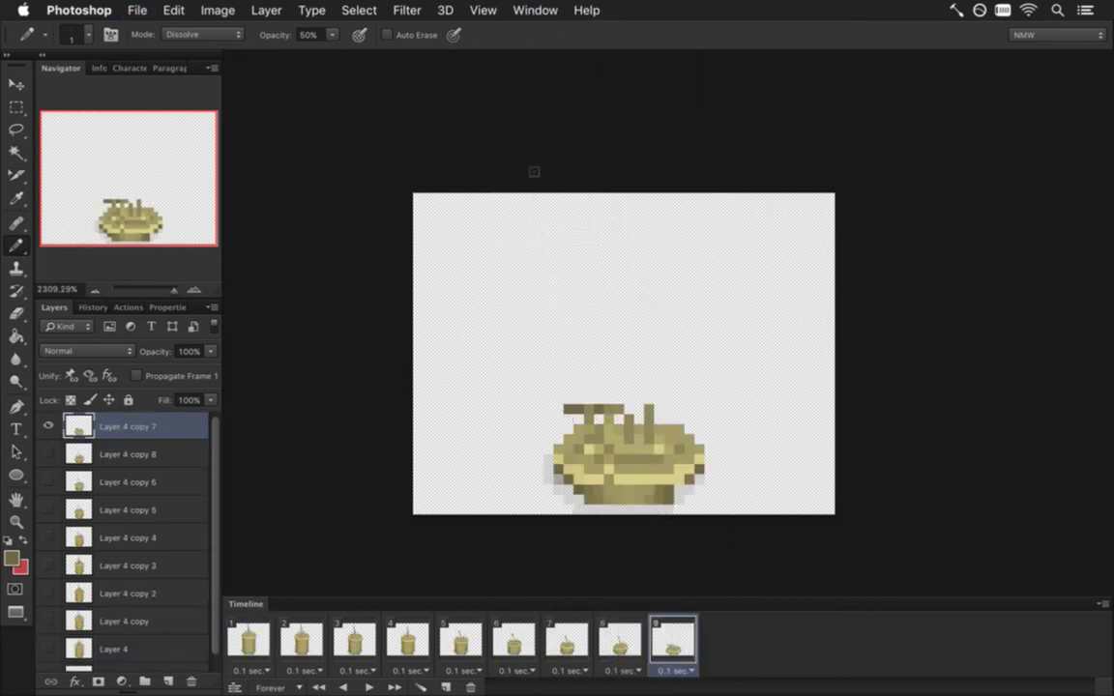
left_click(542, 8)
scroll(639, 624, "down", 3)
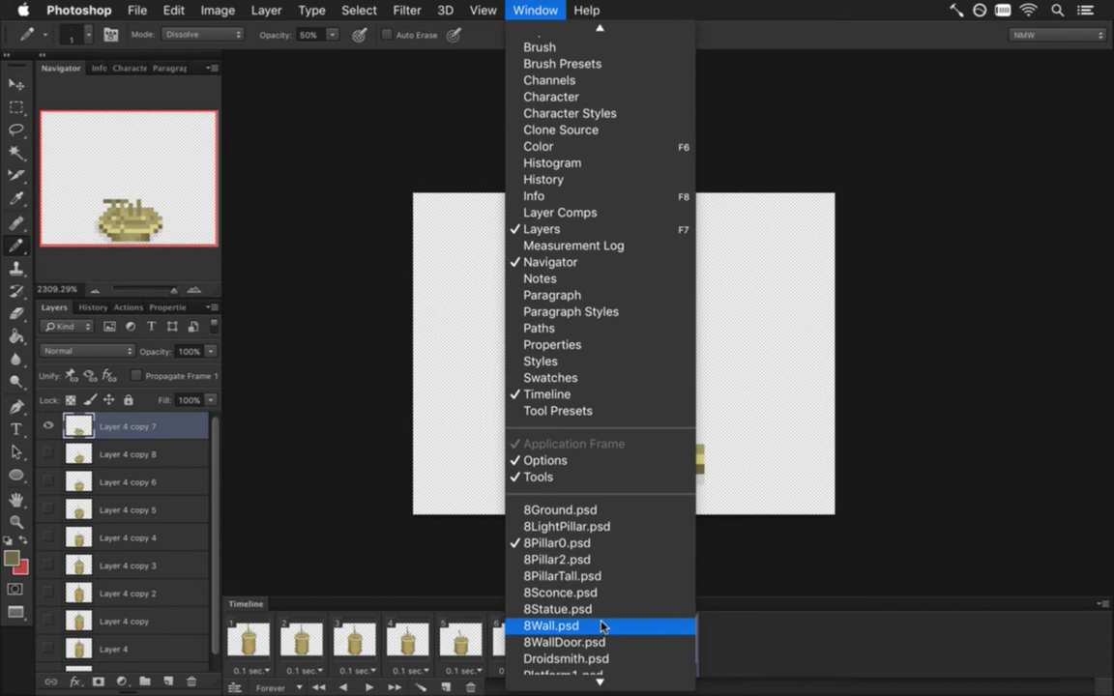
left_click(607, 561)
key("super+w")
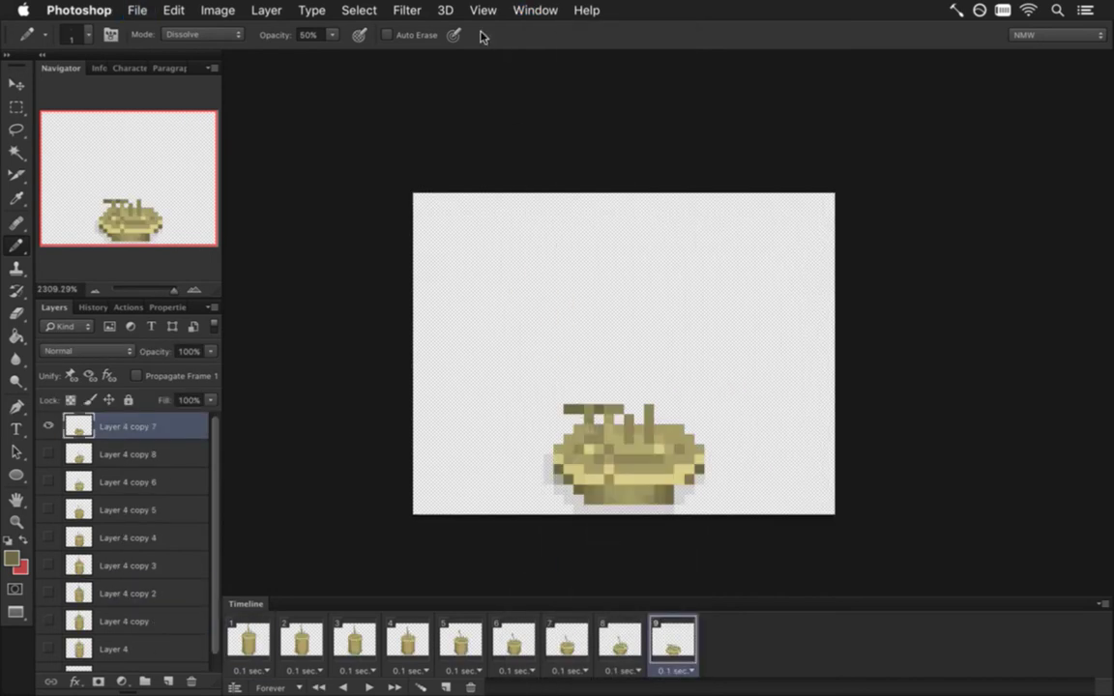
Step: Save the pillar document as 8Pillar1.psd in the Level folder, replacing the existing file
left_click(145, 8)
left_click(203, 211)
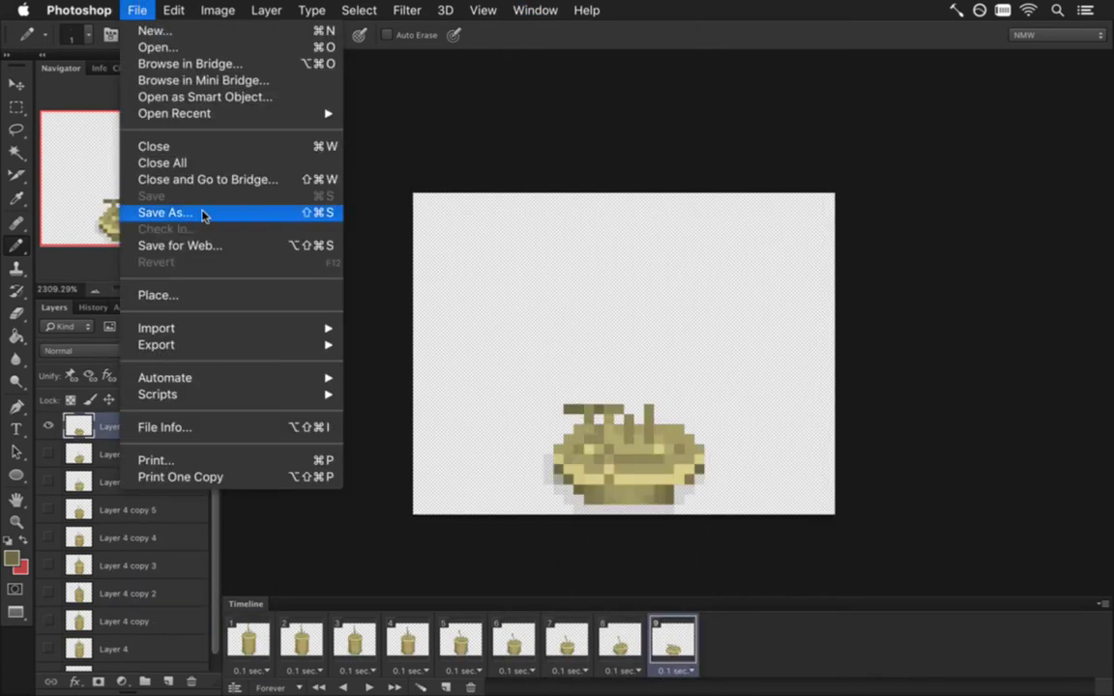
key("Right")
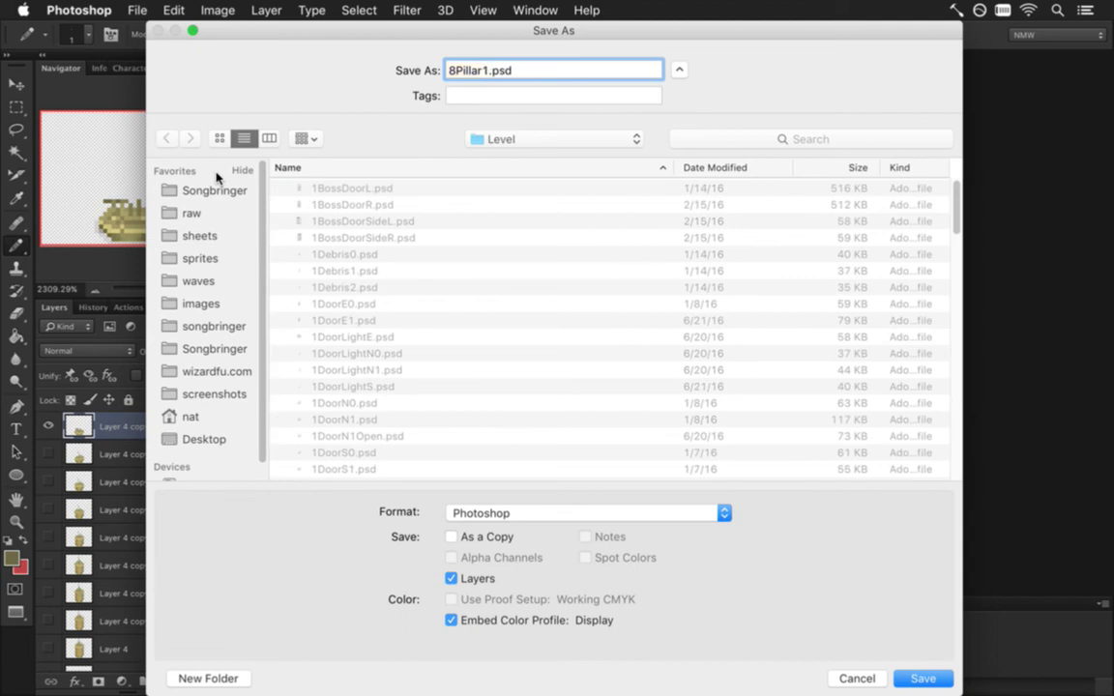
type("1")
key("Return")
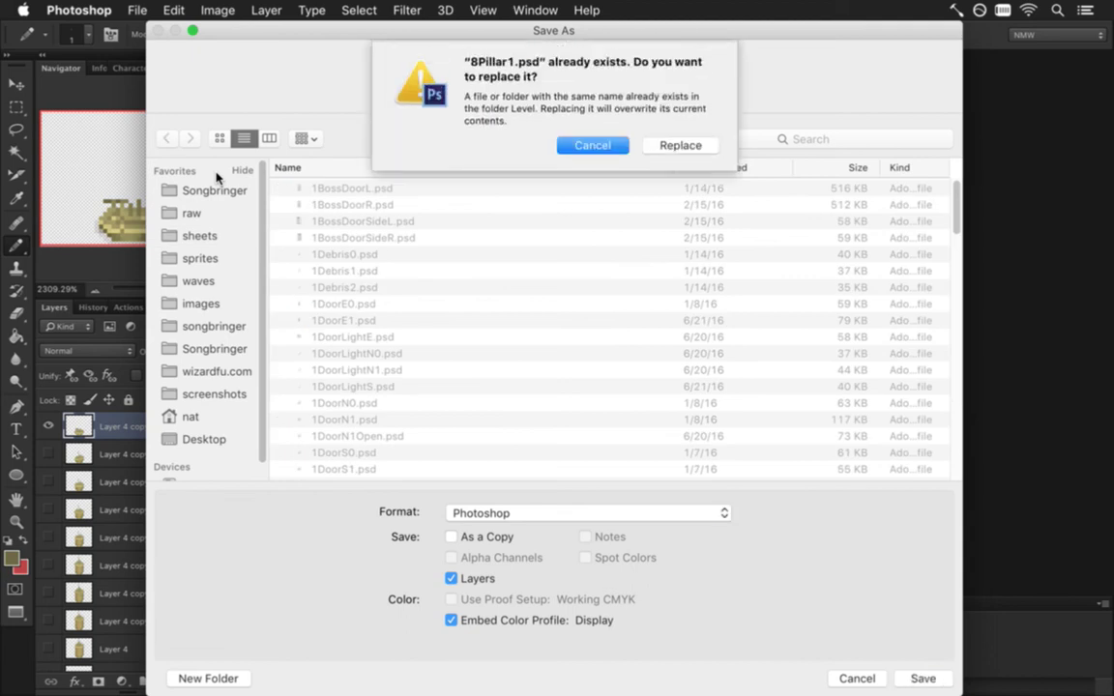
left_click(679, 145)
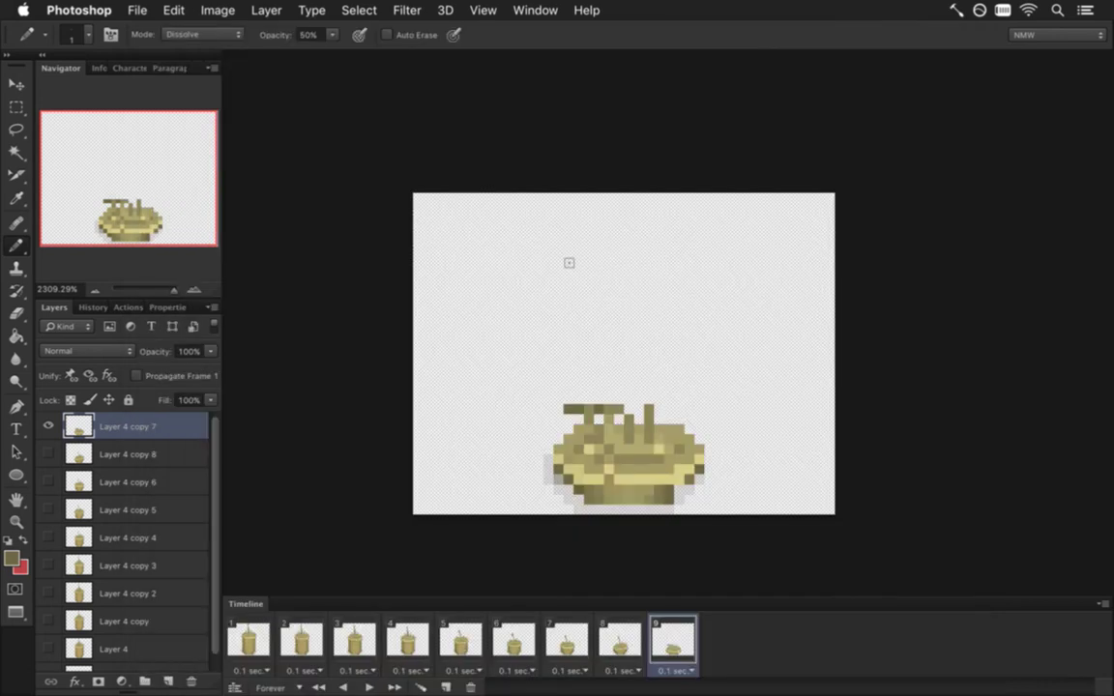
Step: Save the pillar document as 8Pillar2.psd in the Level folder, replacing the existing file
left_click(136, 9)
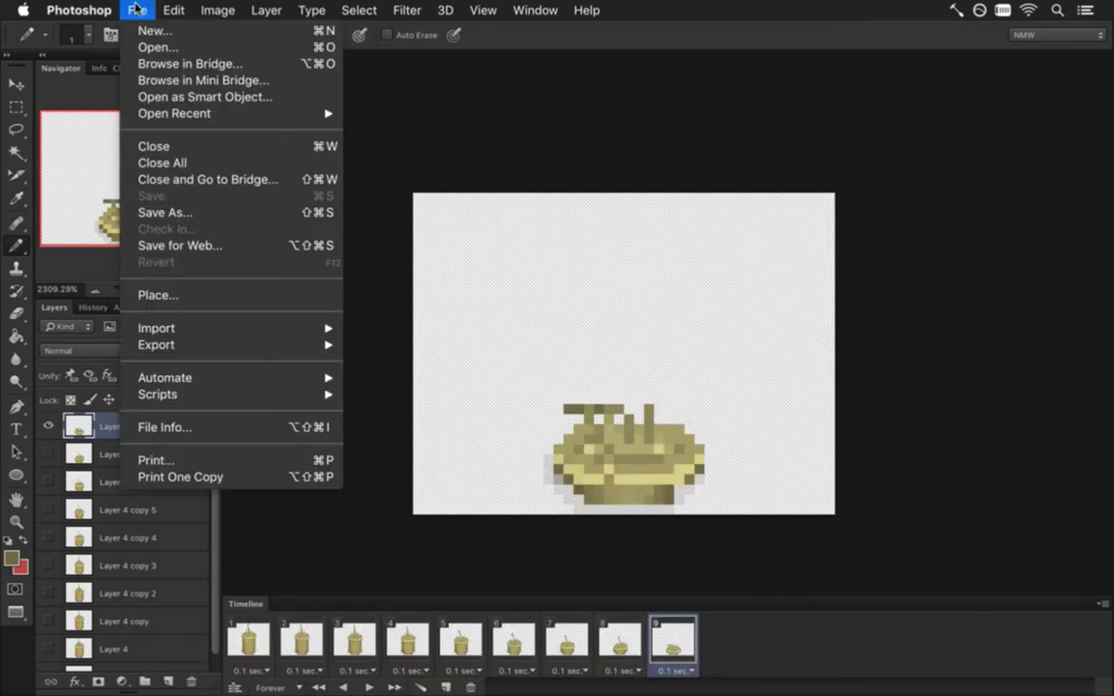
left_click(186, 210)
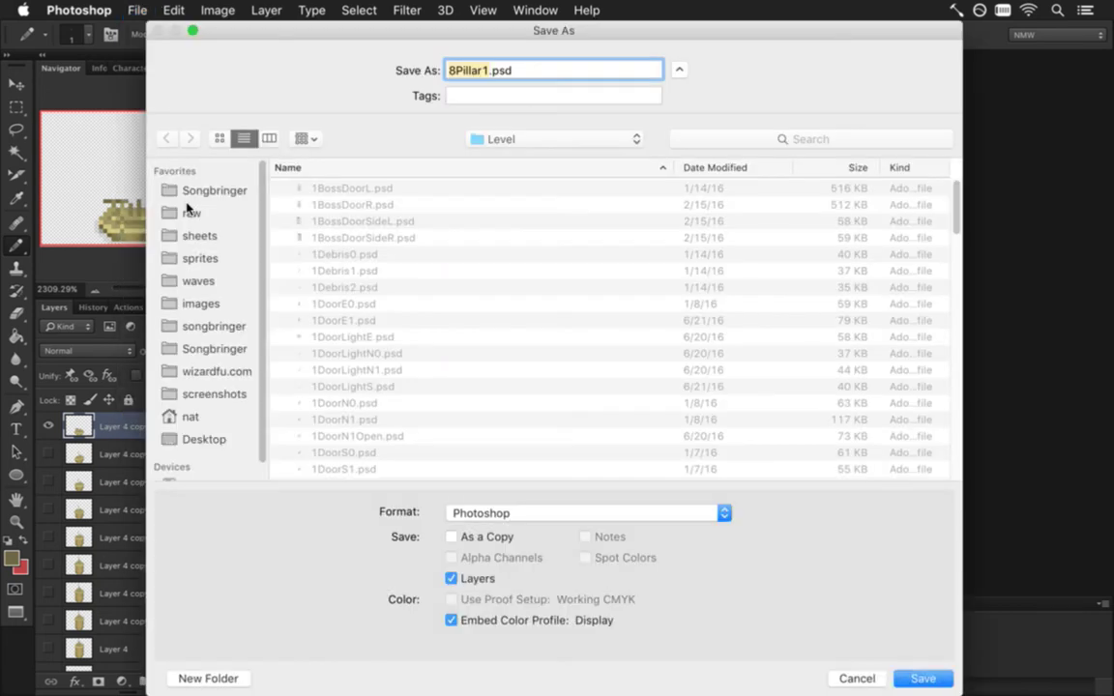
key("Return")
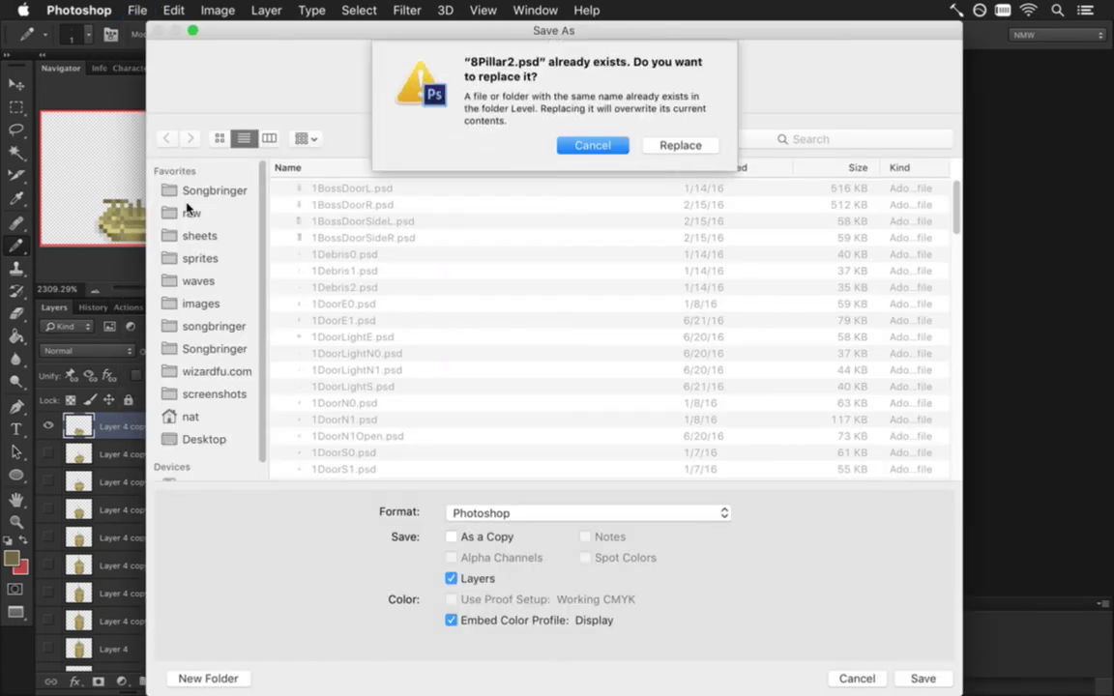
left_click(678, 145)
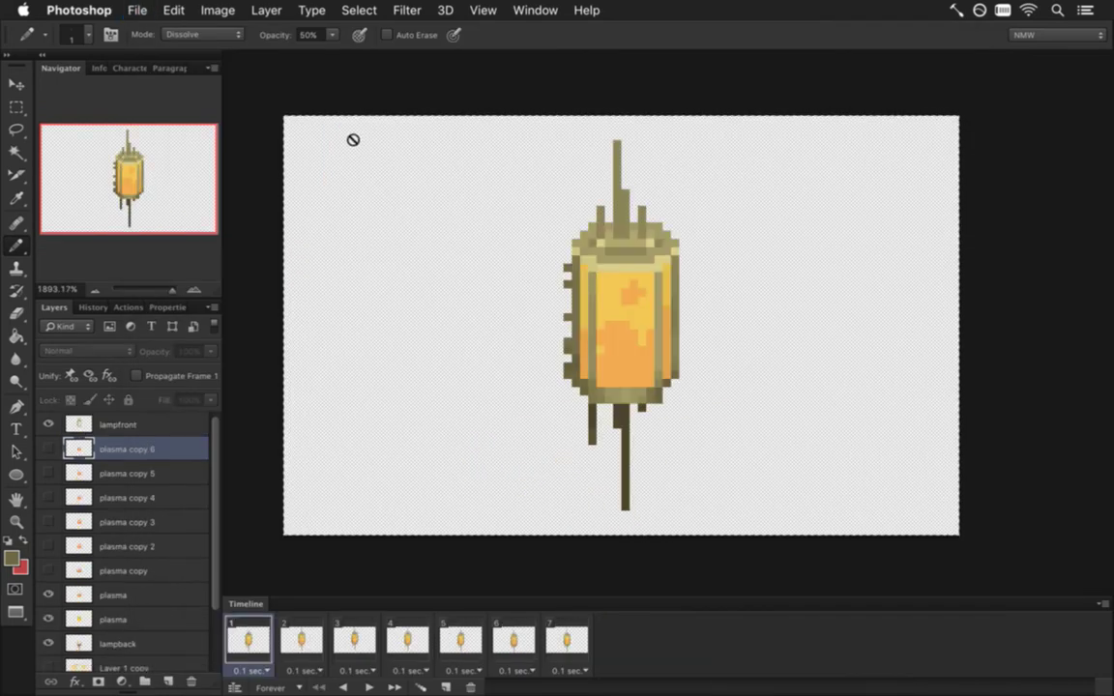
Step: Reopen 8Pillar2.psd from the recent files and enlarge the artwork to fill the canvas area
key("m")
left_click(136, 9)
mouse_move(220, 122)
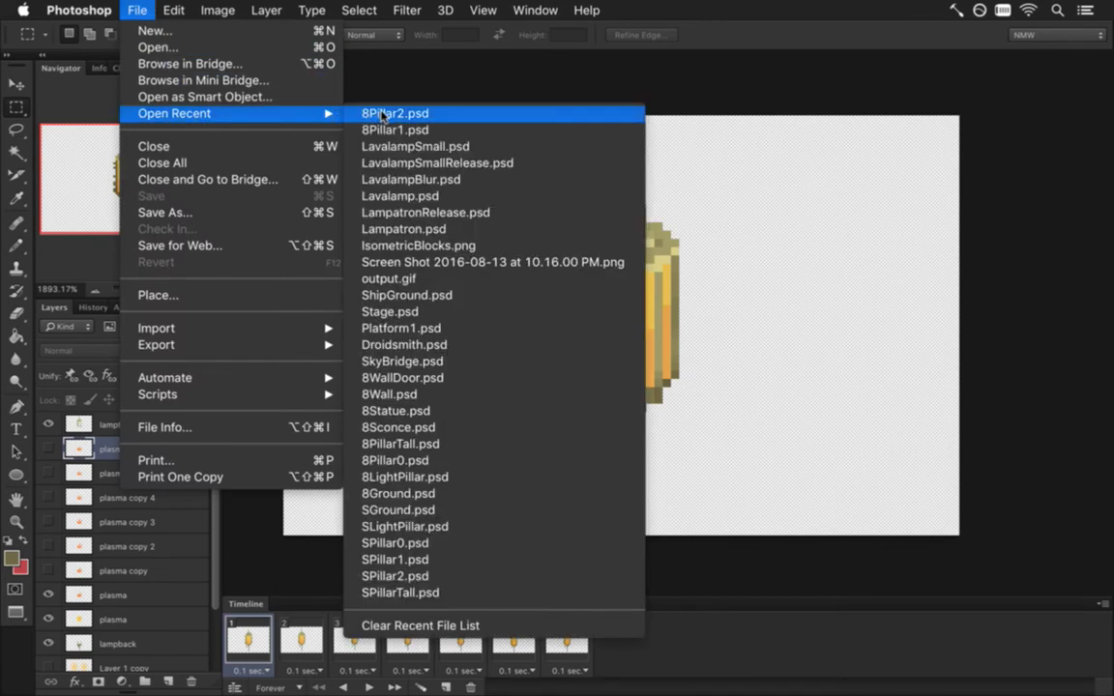
left_click(373, 114)
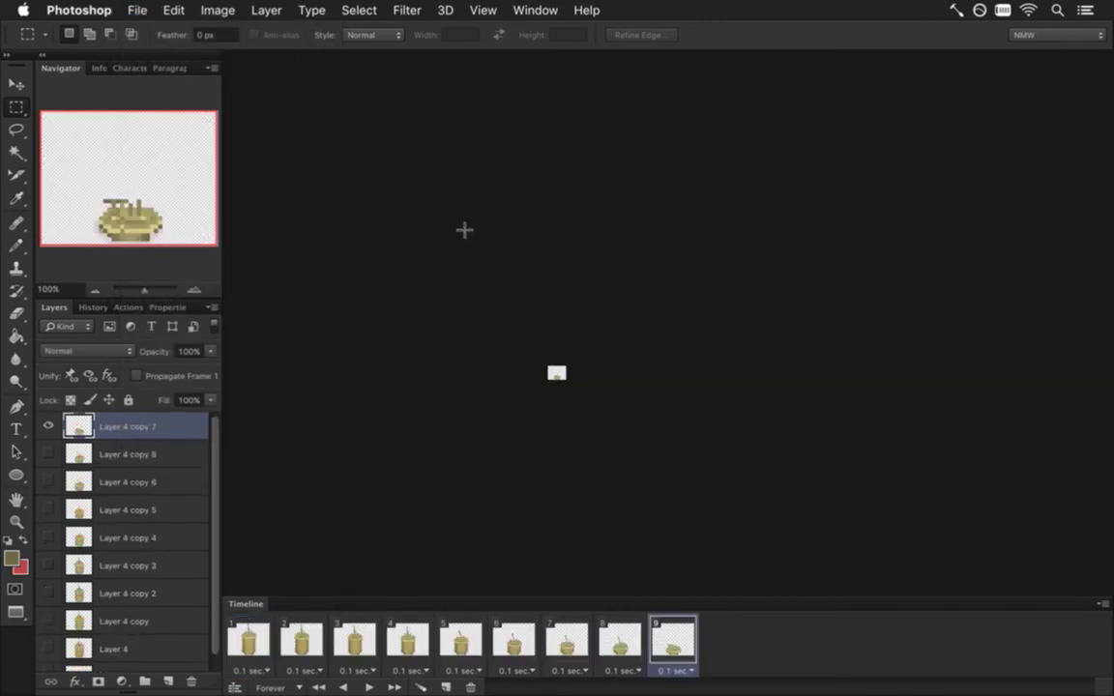
left_click_drag(565, 384, 742, 383)
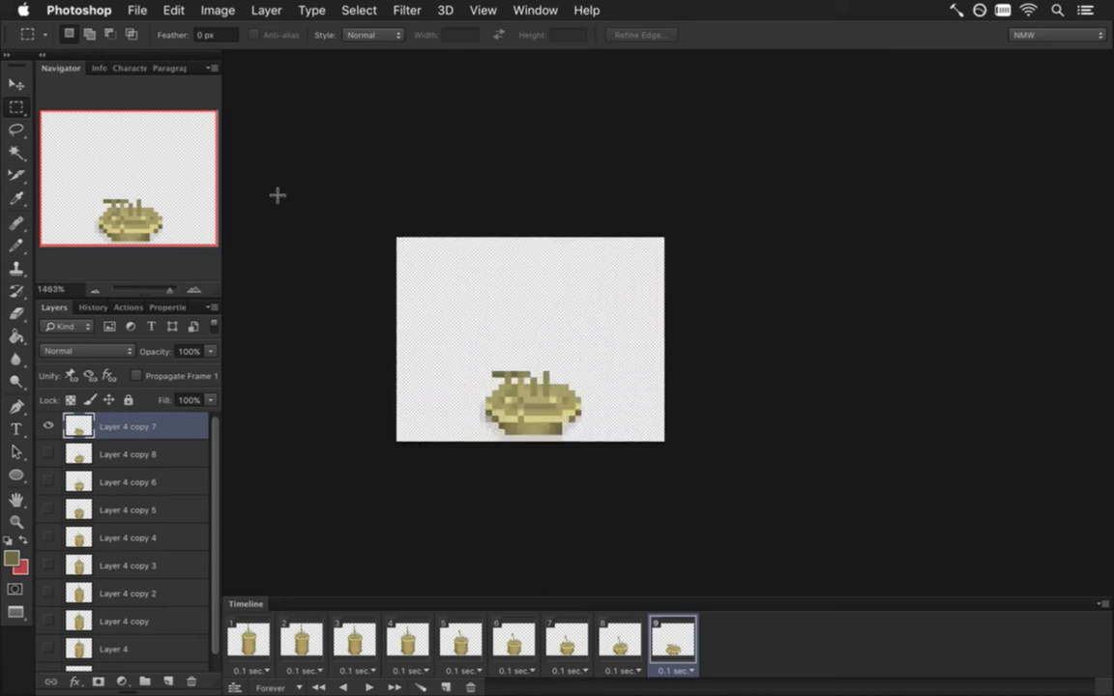
left_click_drag(525, 361, 632, 390)
Step: Reopen 8Pillar1.psd from the recent files and enlarge it to working size
left_click(132, 10)
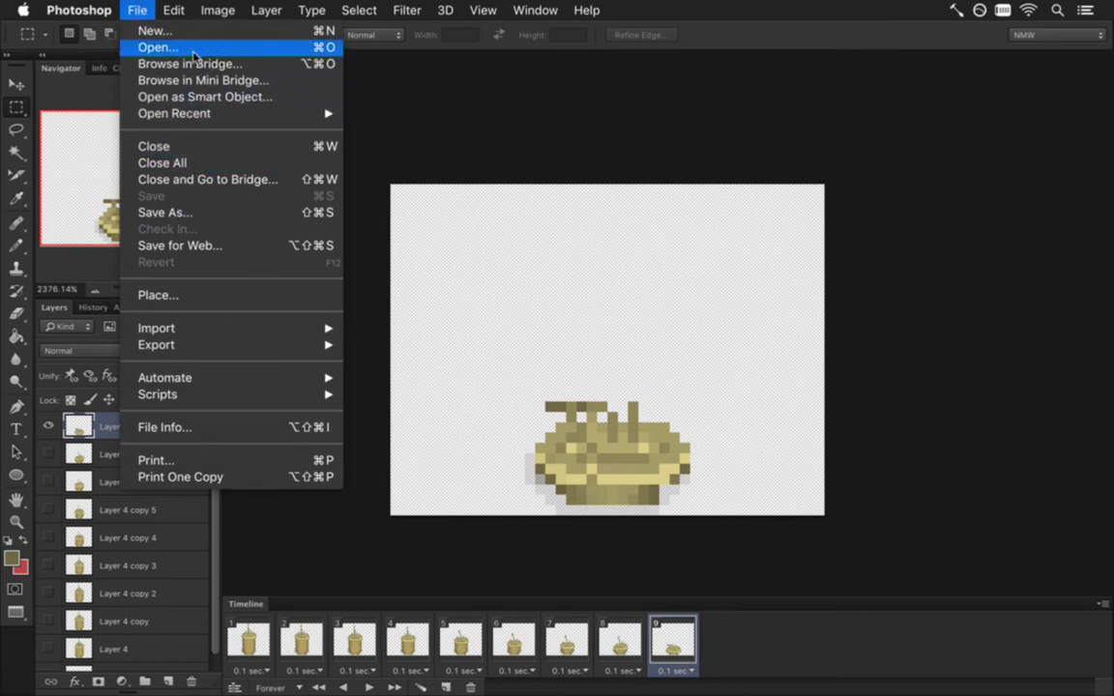
mouse_move(231, 114)
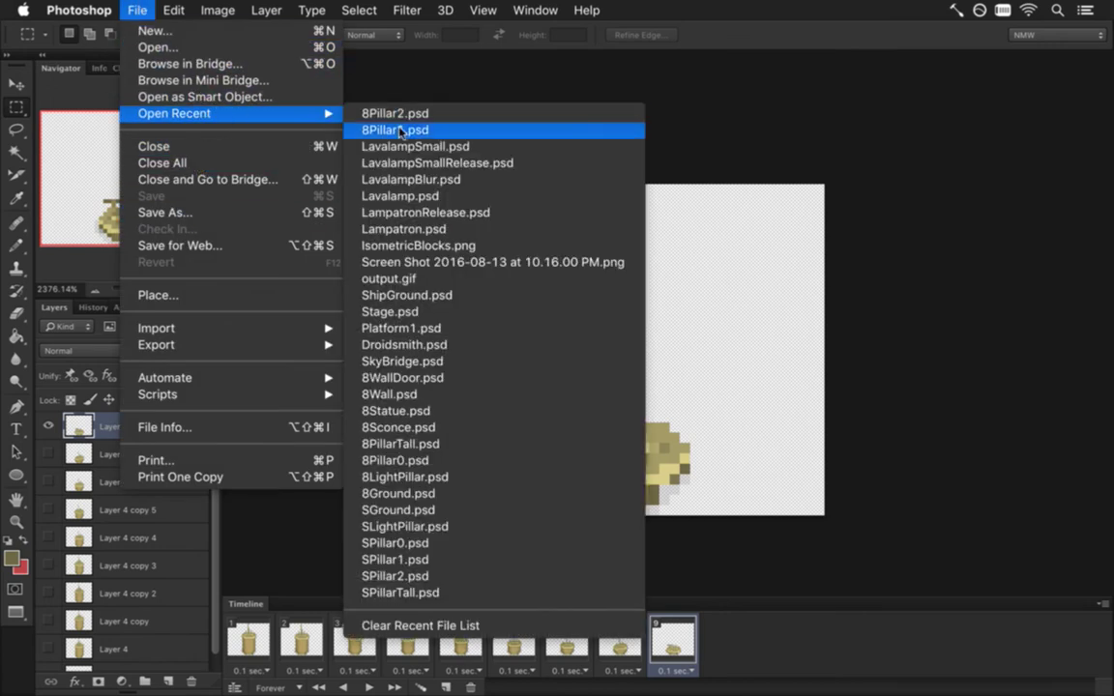
left_click(363, 130)
left_click_drag(582, 378, 699, 331)
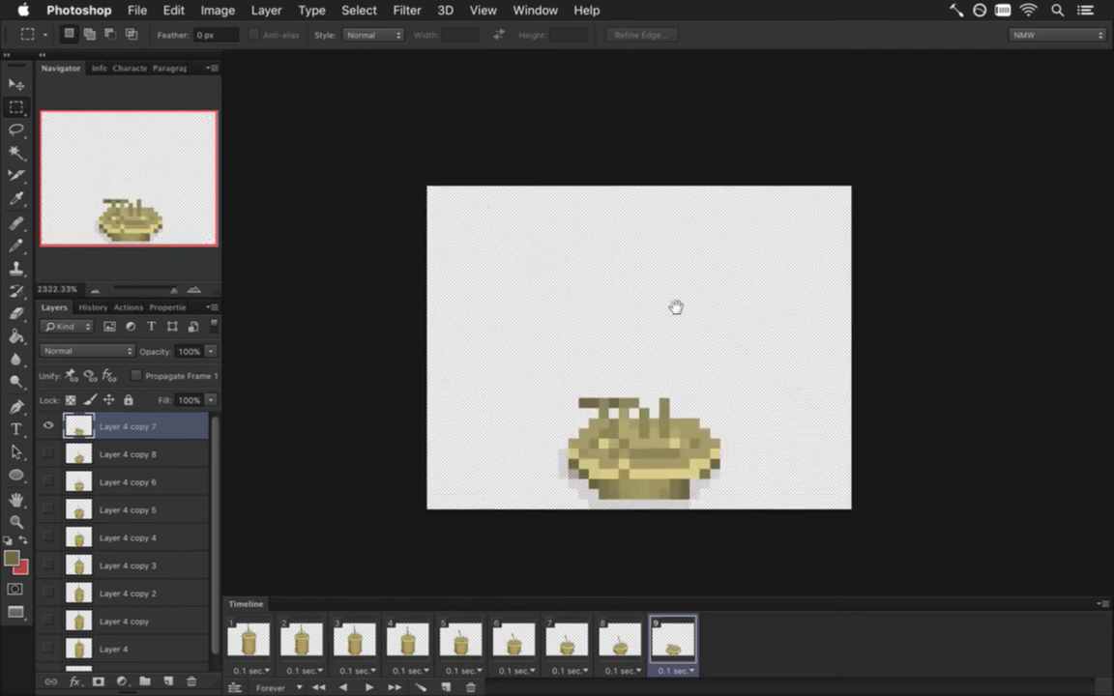
Step: Check the list of open documents to see which pillar files are loaded
left_click(558, 11)
mouse_move(599, 681)
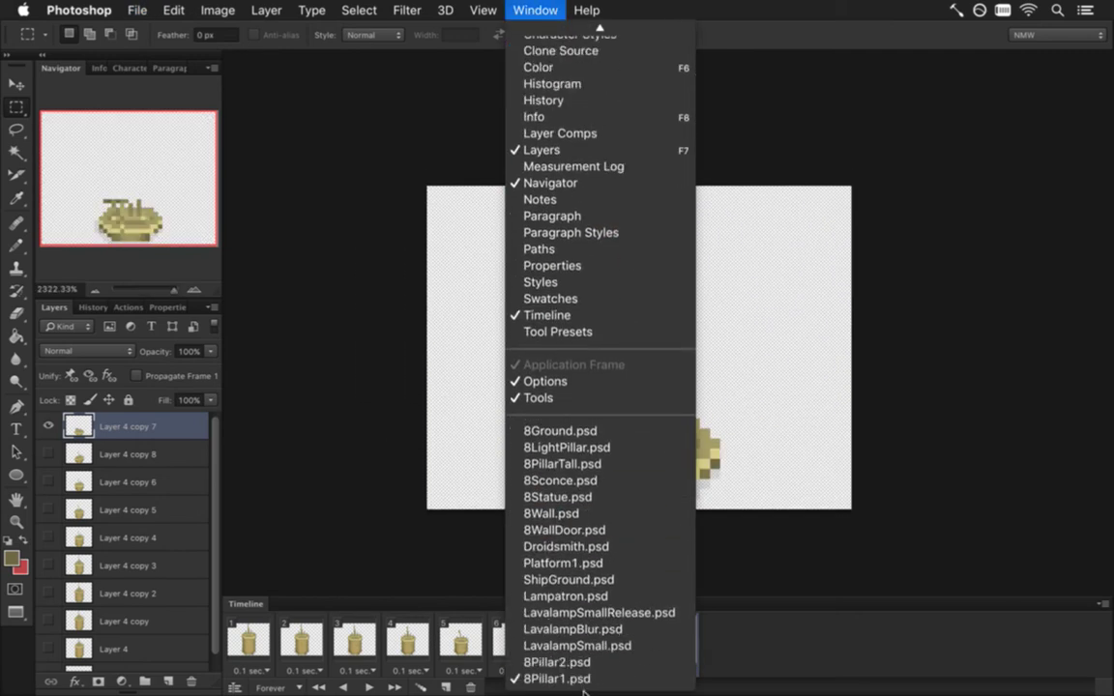
left_click(334, 130)
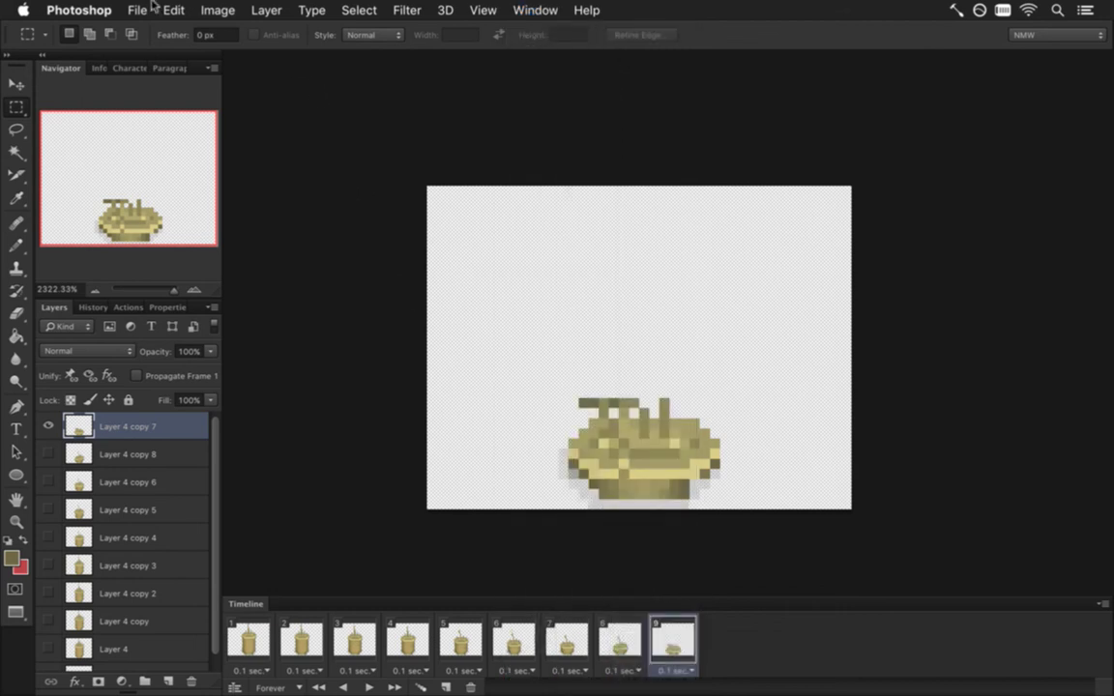
Step: Open 8Pillar0.psd from the Level folder and enlarge its artwork to working size
left_click(136, 11)
mouse_move(189, 116)
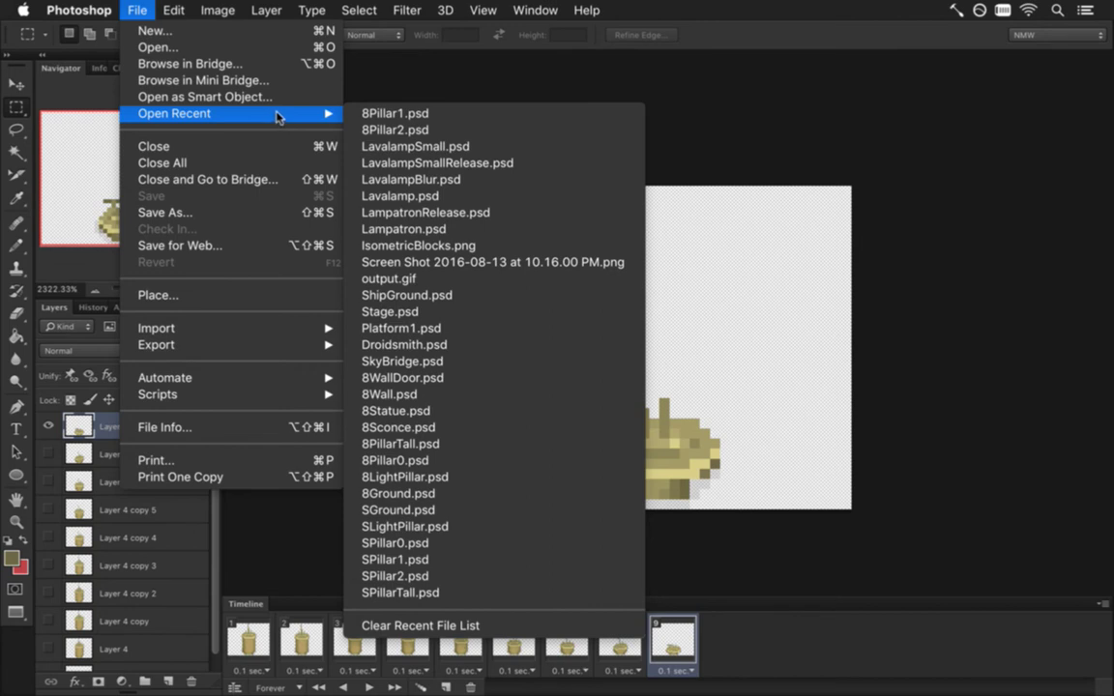
left_click(226, 54)
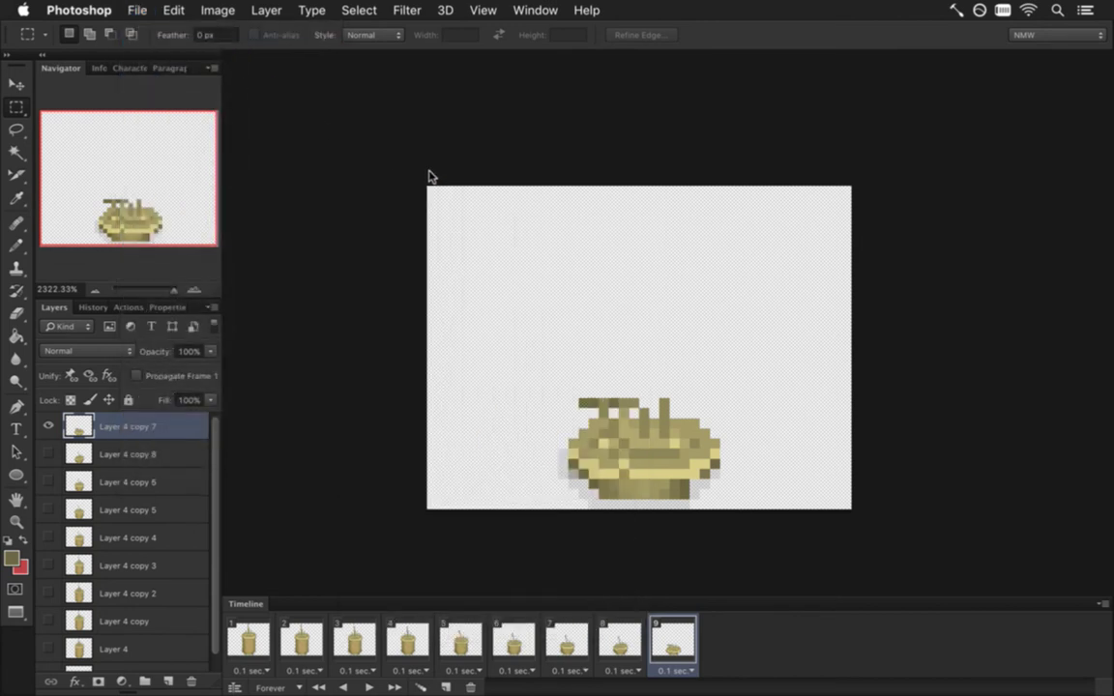
left_click_drag(852, 312, 841, 467)
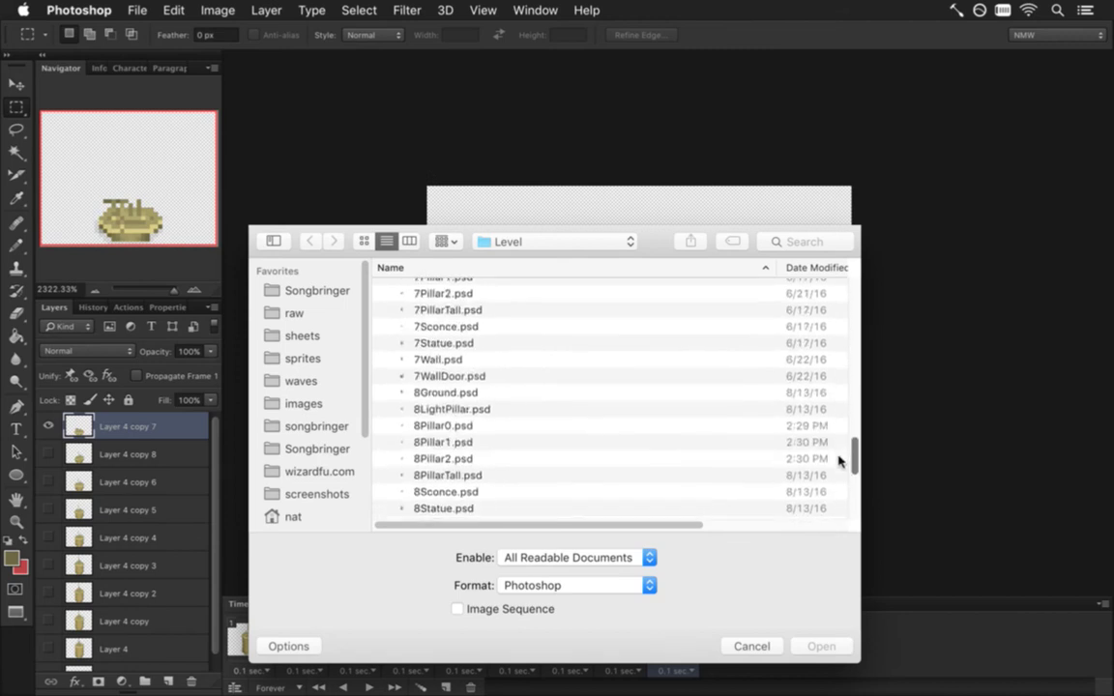
left_click(508, 426)
left_click(818, 647)
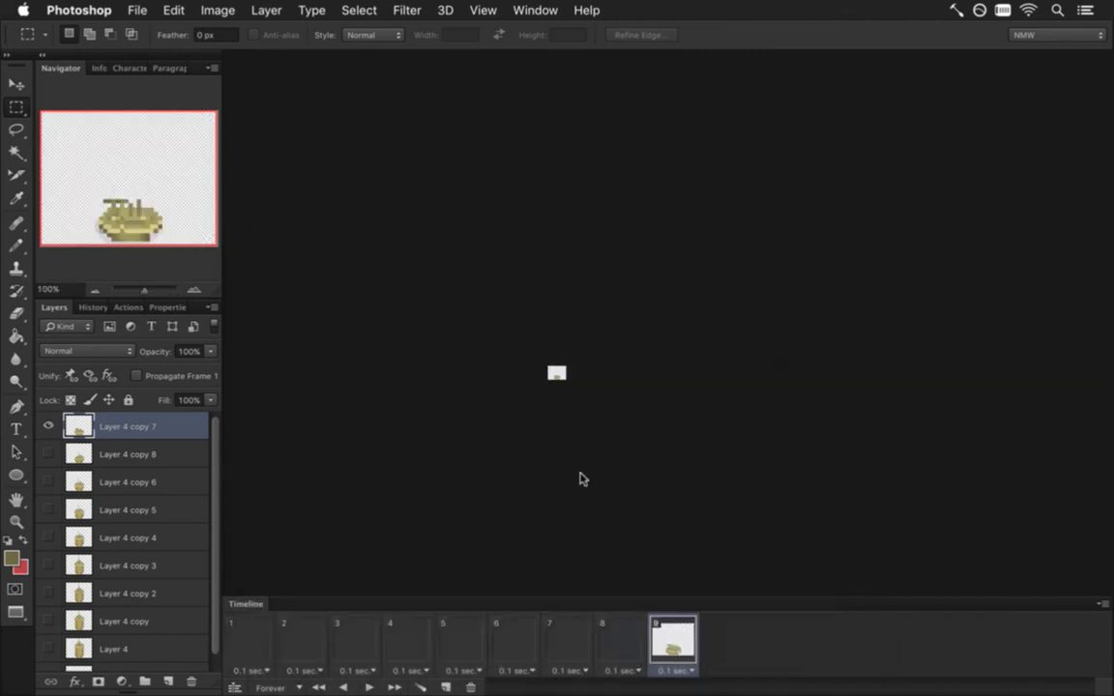
left_click_drag(553, 381, 784, 410)
left_click_drag(692, 325, 657, 486)
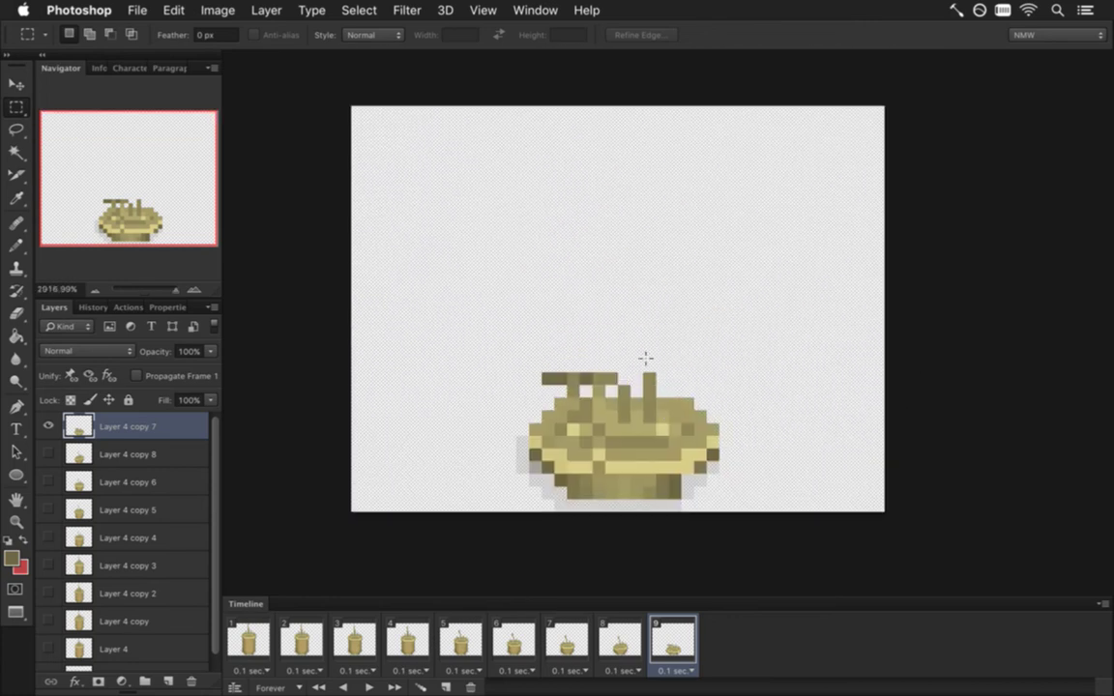
Step: Switch to 8Pillar1.psd, select Layer 4 and erase the tall one-pixel stalk above the pillar down to a short stub
left_click(534, 9)
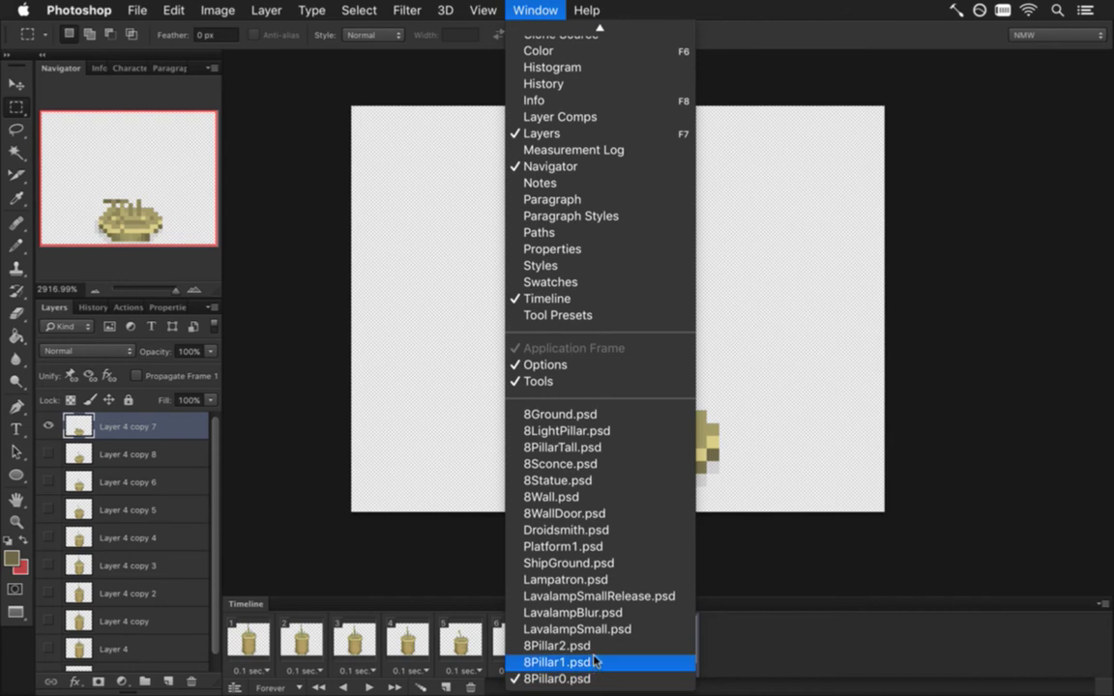
left_click(588, 663)
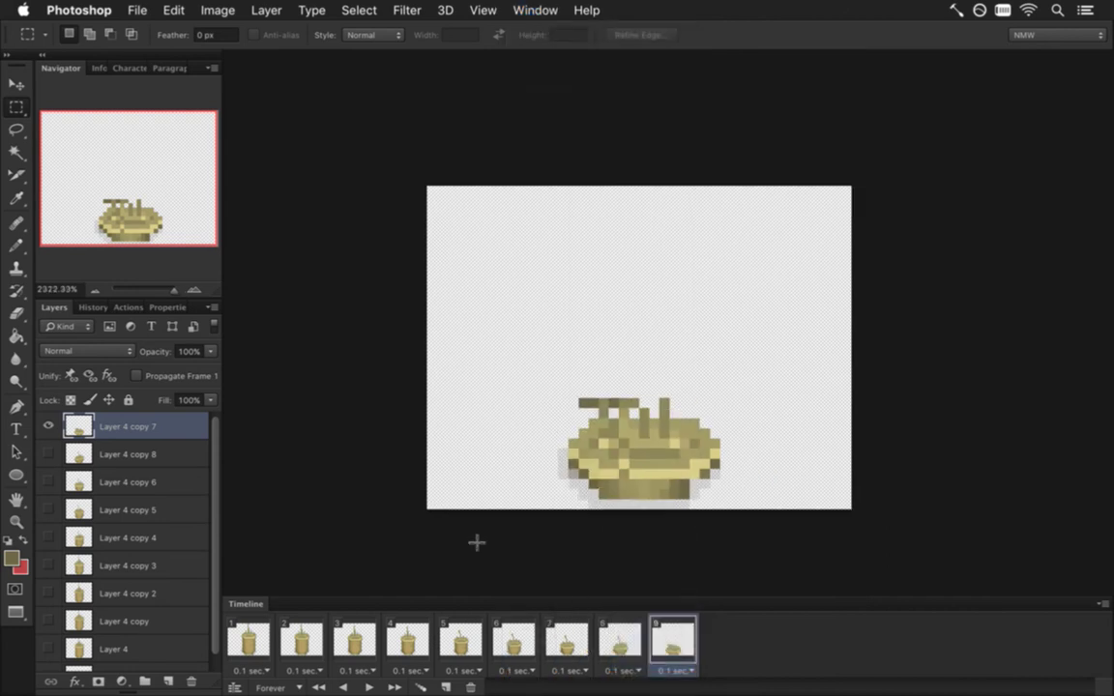
left_click(94, 649)
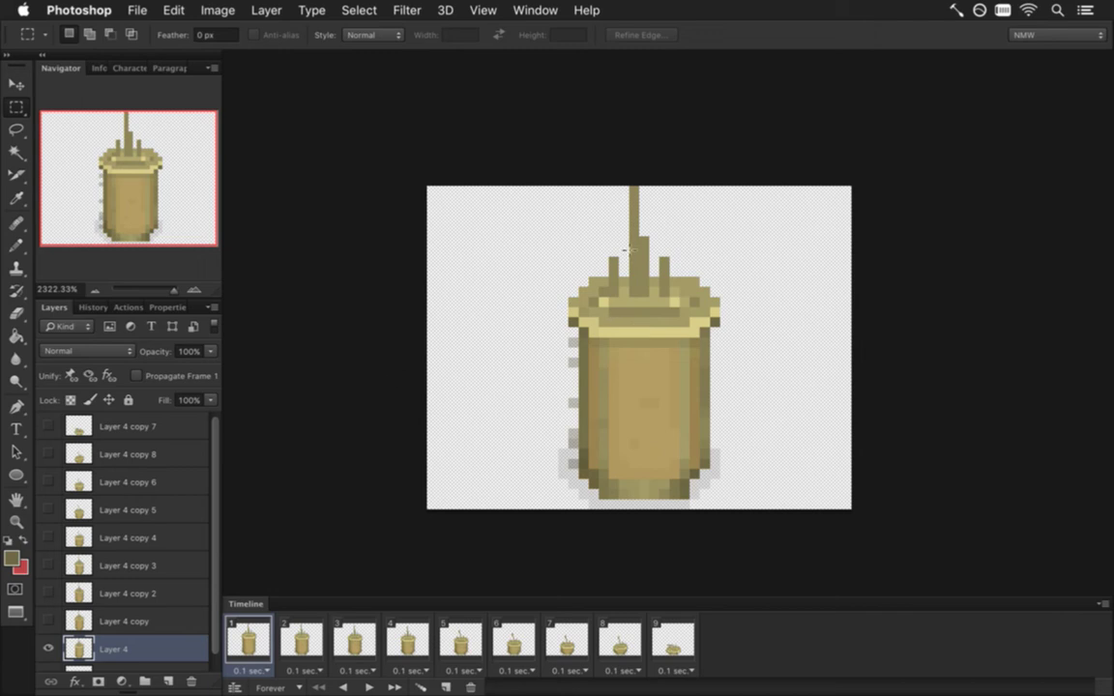
key("e")
left_click_drag(633, 182, 633, 270)
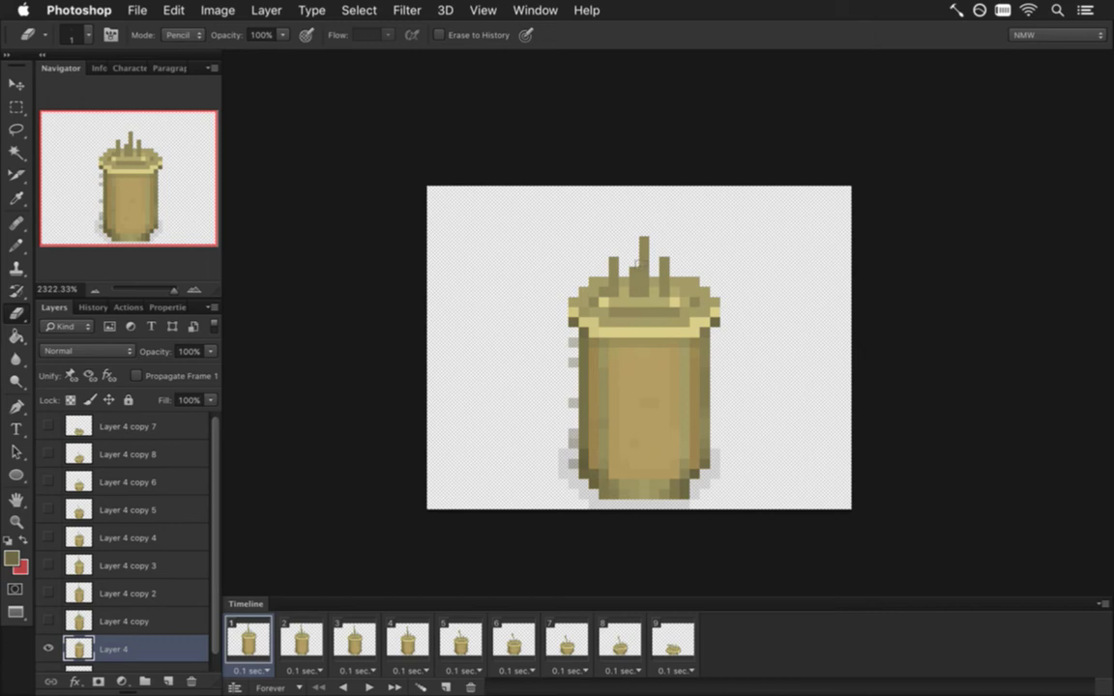
left_click_drag(664, 261, 664, 282)
key("super+z")
key("b")
left_click(662, 266, "alt")
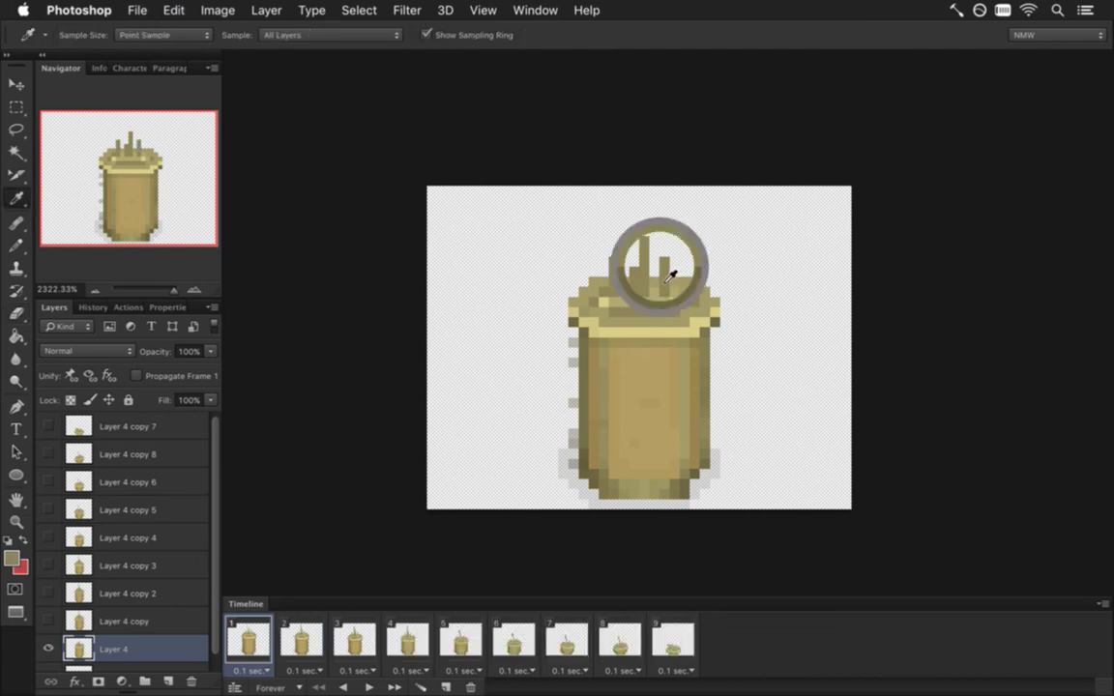
left_click_drag(664, 230, 665, 251)
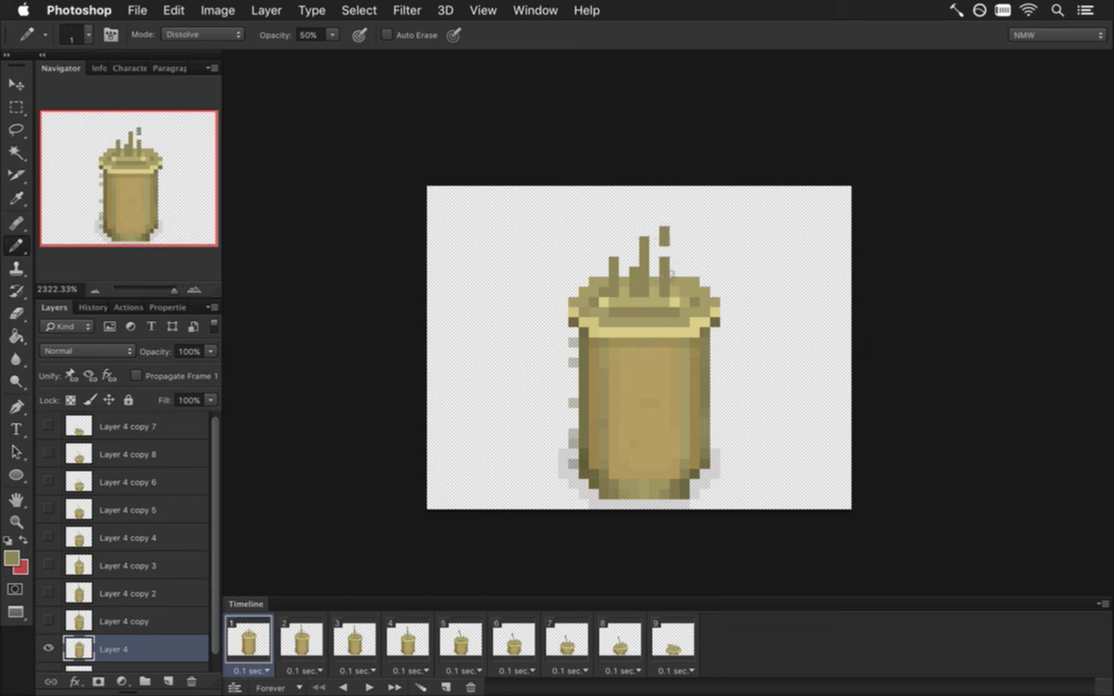
left_click(663, 210)
key("e")
left_click_drag(664, 233, 664, 210)
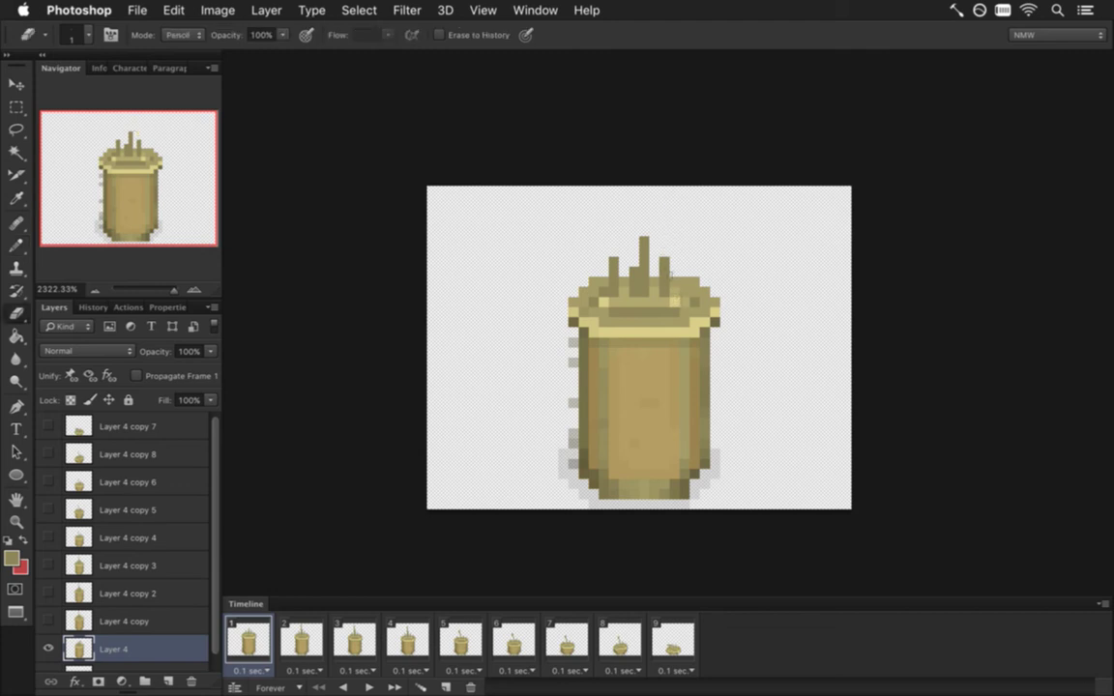
scroll(199, 558, "down", 1)
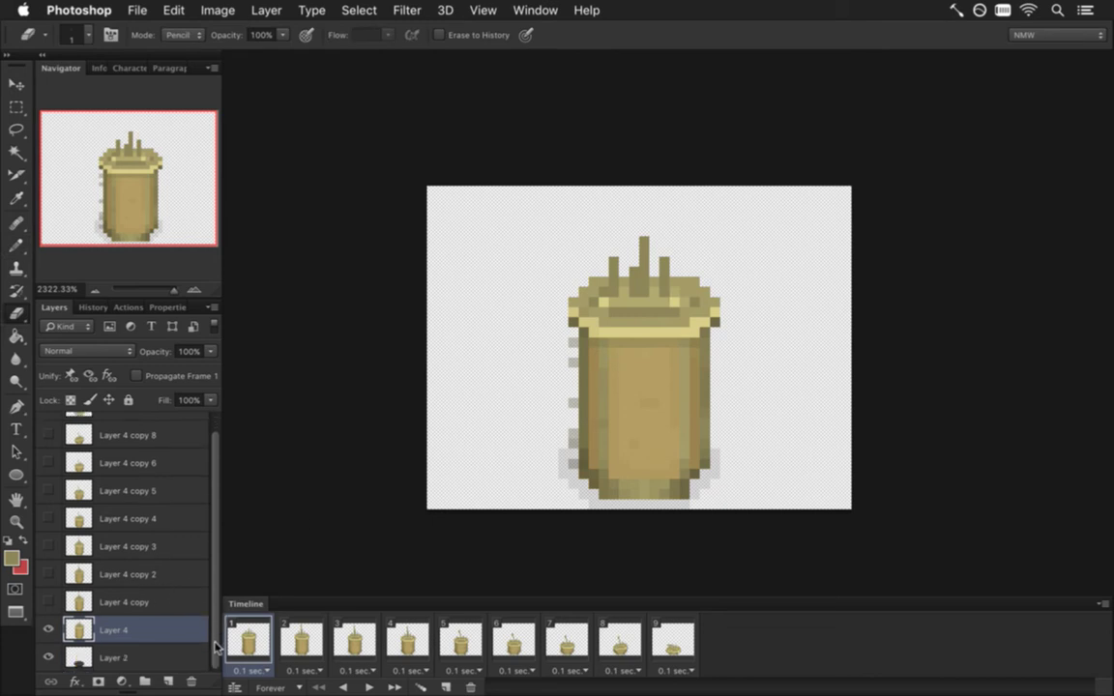
scroll(194, 527, "up", 1)
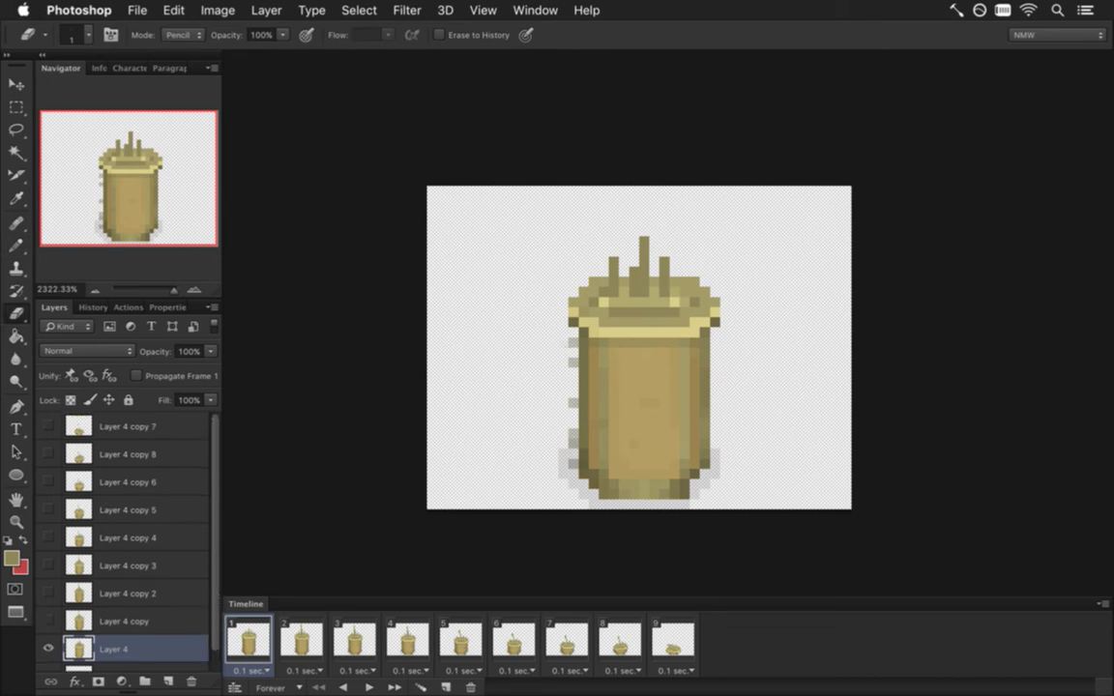
key("m")
key("b")
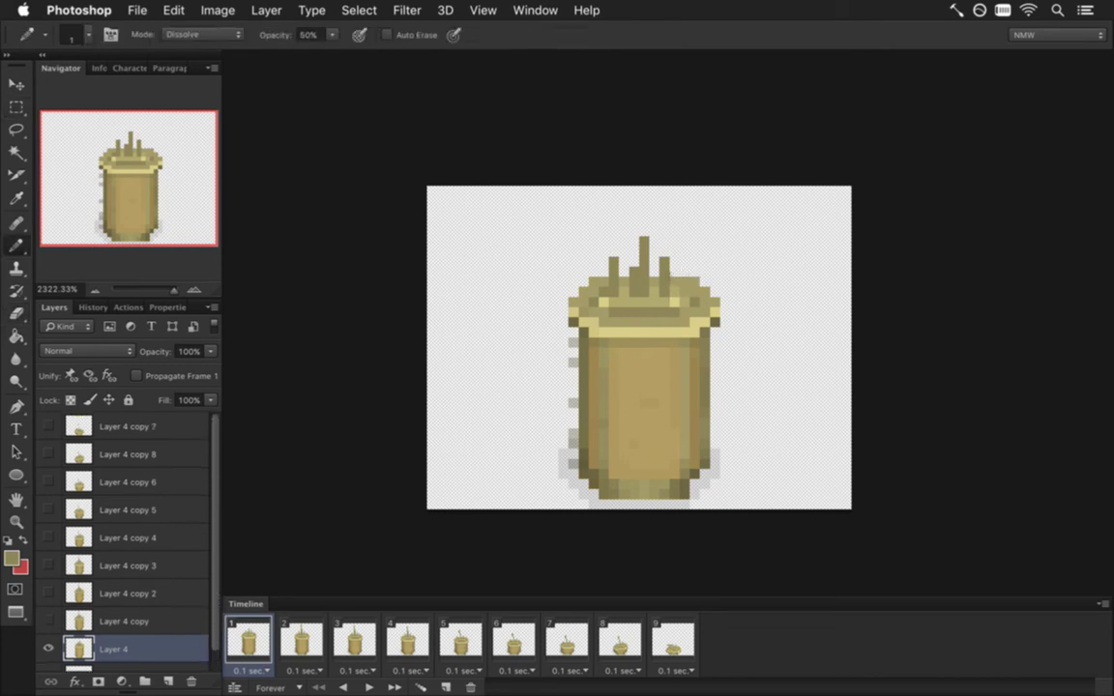
mouse_move(664, 241)
left_mouse_down()
mouse_move(680, 279)
mouse_move(711, 259)
mouse_move(654, 271)
mouse_move(635, 243)
mouse_move(674, 271)
mouse_move(654, 290)
mouse_move(605, 272)
mouse_move(677, 252)
left_mouse_up()
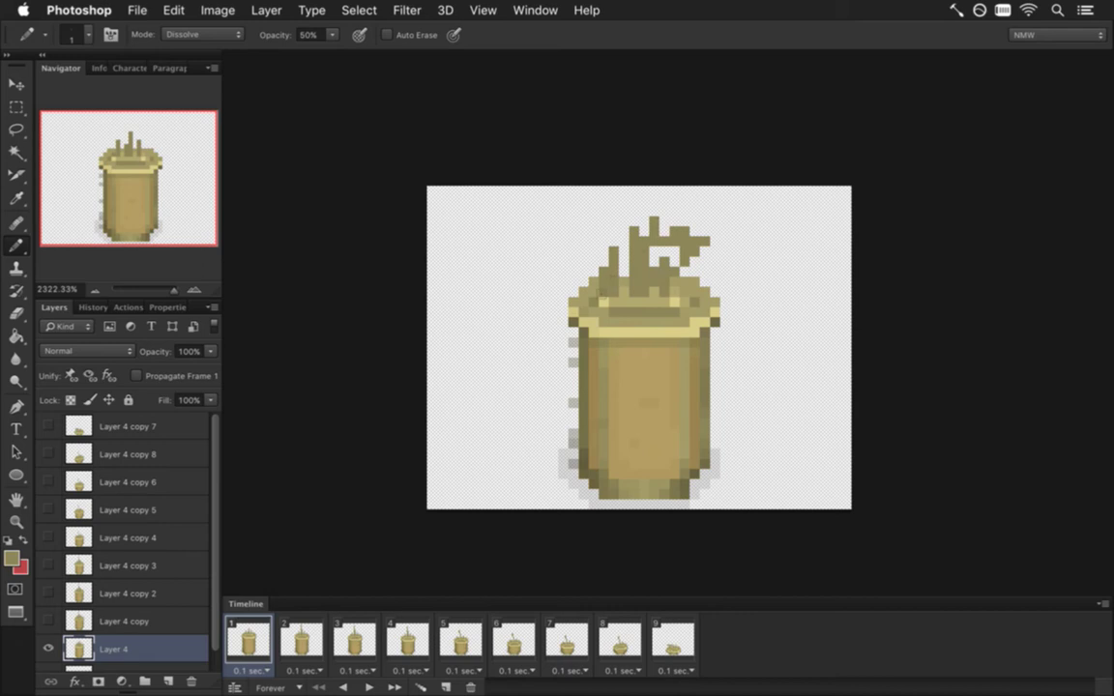
mouse_move(601, 294)
left_mouse_down()
mouse_move(595, 246)
mouse_move(621, 232)
mouse_move(565, 298)
mouse_move(629, 250)
left_mouse_up()
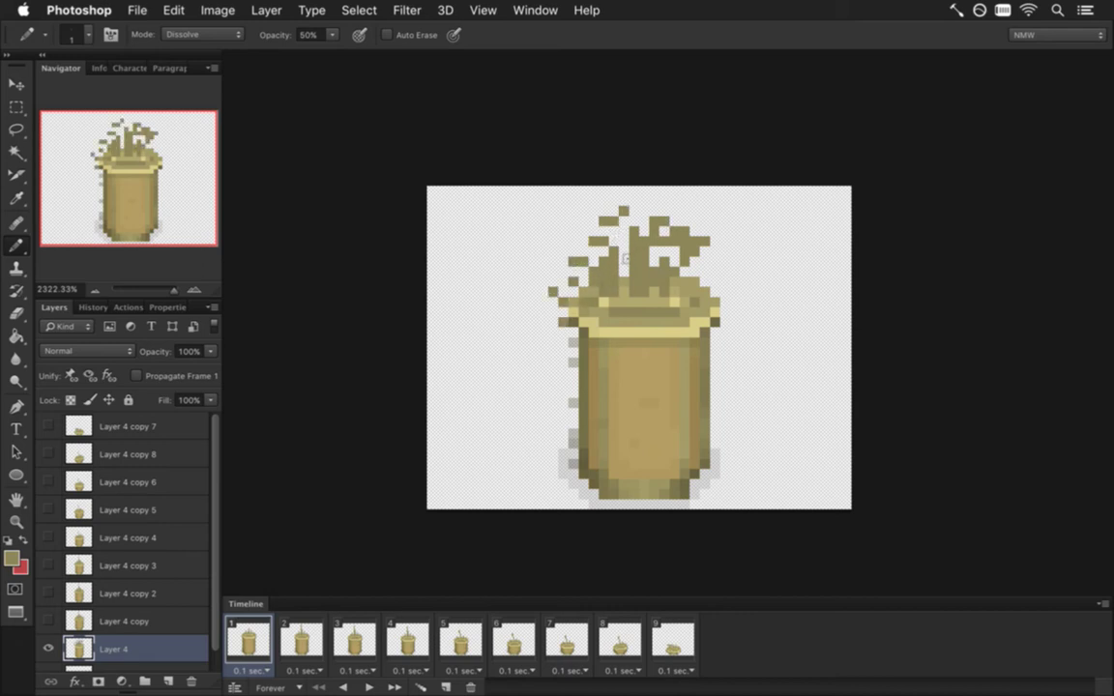
key("super+z")
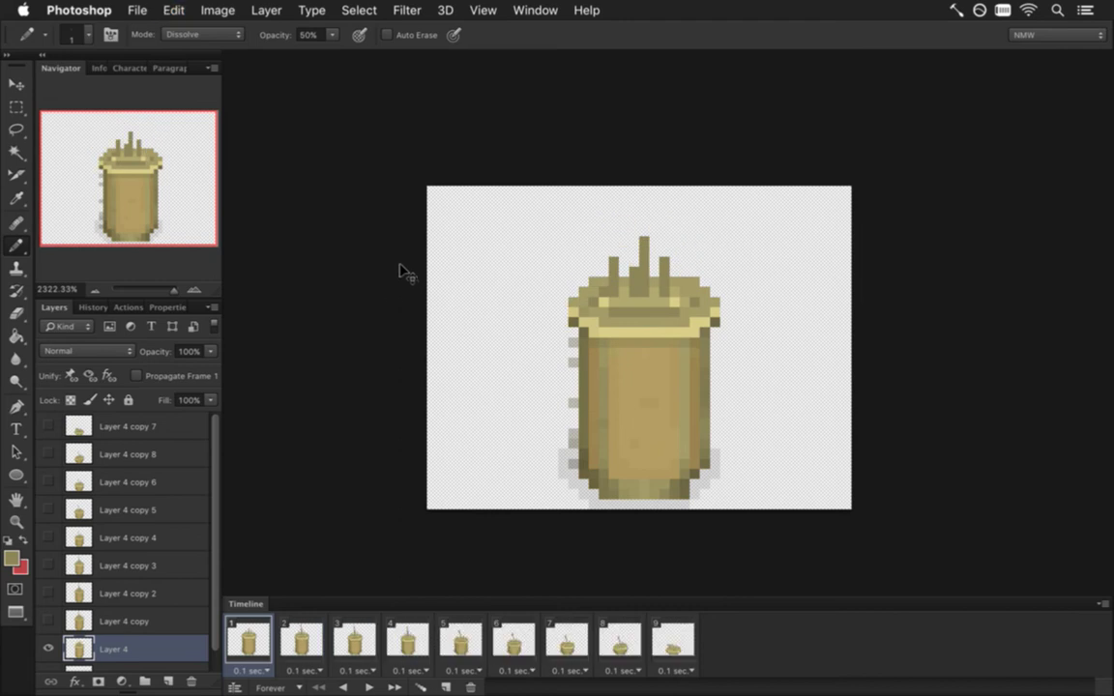
Step: Set the Pencil tool's blending mode to Normal and its opacity to 100%
left_click(198, 34)
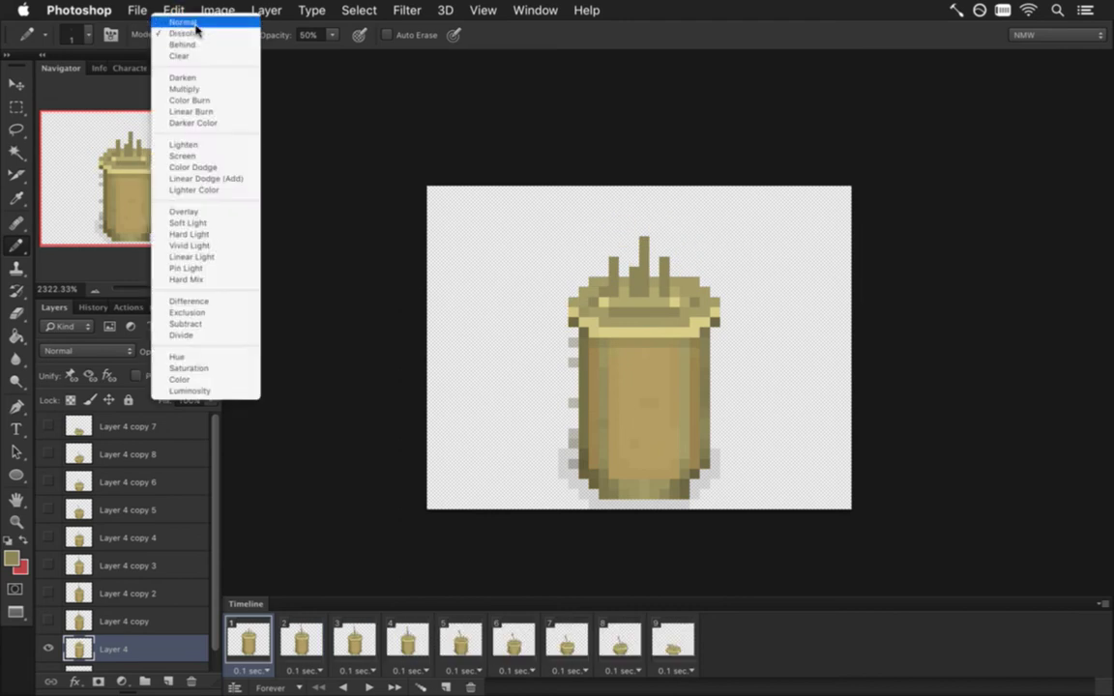
left_click(199, 23)
left_click_drag(332, 35, 414, 79)
left_click(532, 39)
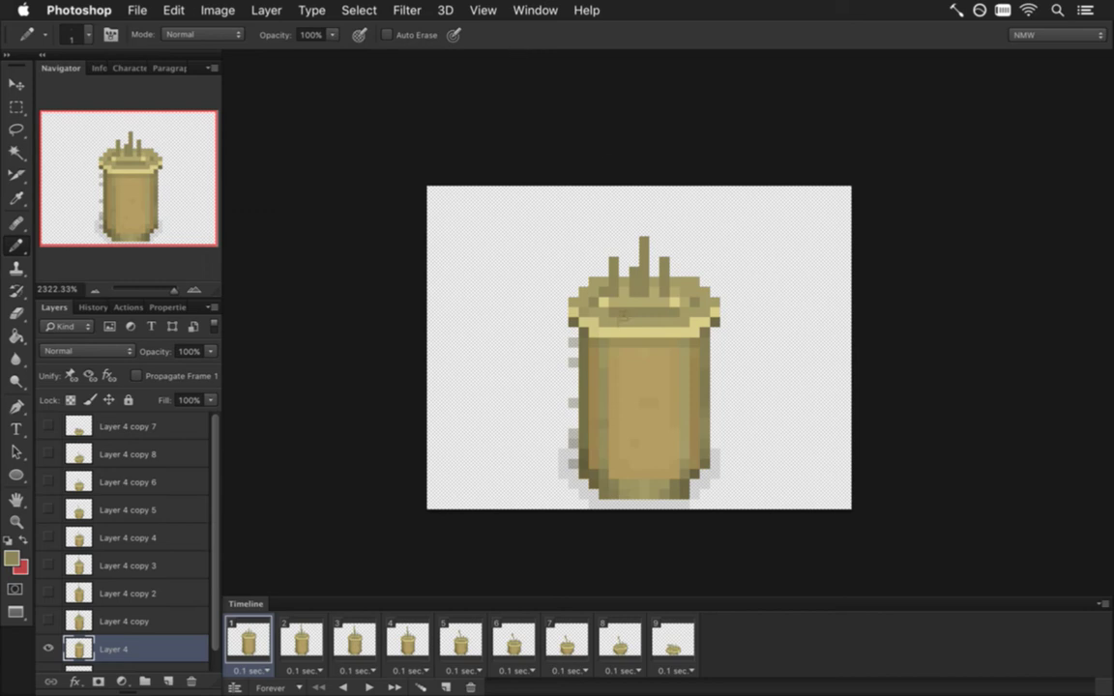
Step: Extend the pillar's right stalk upward in its own sampled color and erase the top of the middle stalk
left_click(660, 262, "alt")
left_click_drag(661, 253, 661, 221)
key("e")
left_click_drag(643, 240, 641, 263)
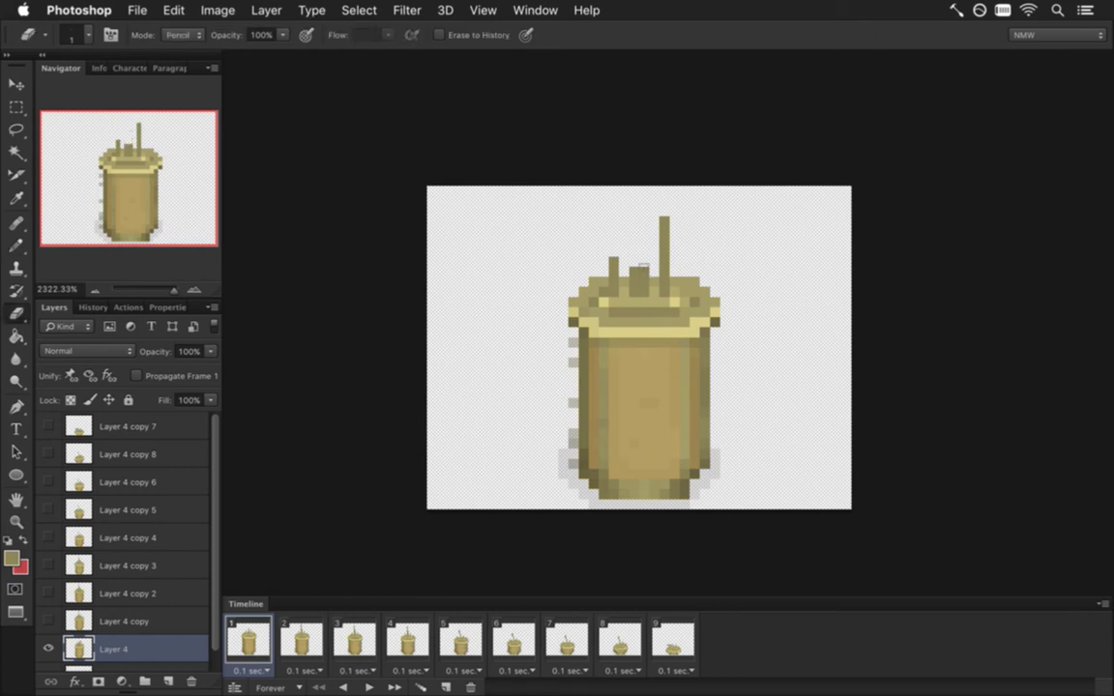
Step: Rework the middle stalk and trim it to a short stub one pixel wide
key("b")
left_click(643, 252)
key("e")
key("b")
left_click_drag(643, 251, 643, 287)
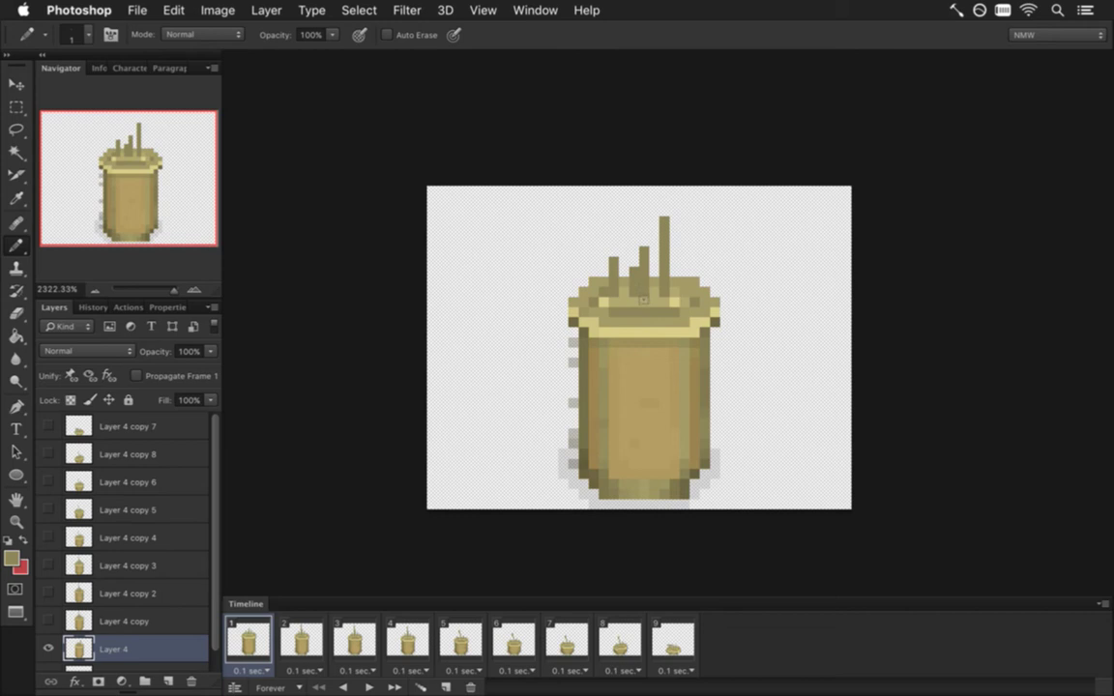
key("e")
left_click(639, 256)
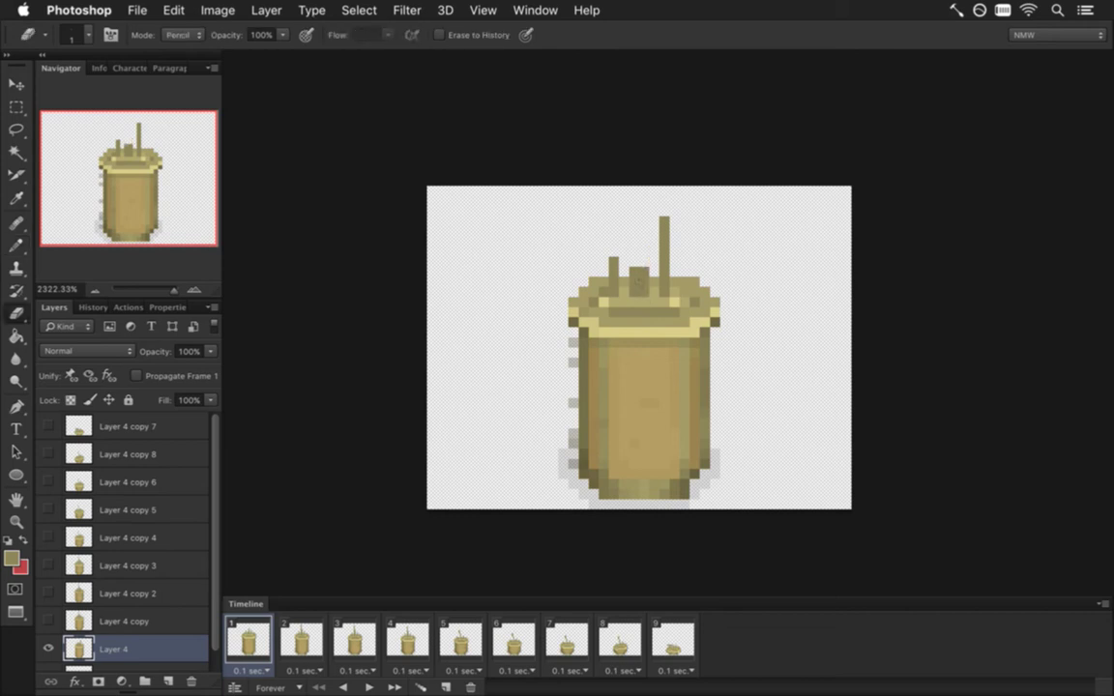
left_click(643, 271)
Step: Select the left half of the pillar on Layer 4, shift it one pixel to the right, and deselect
key("m")
left_click_drag(528, 236, 635, 504)
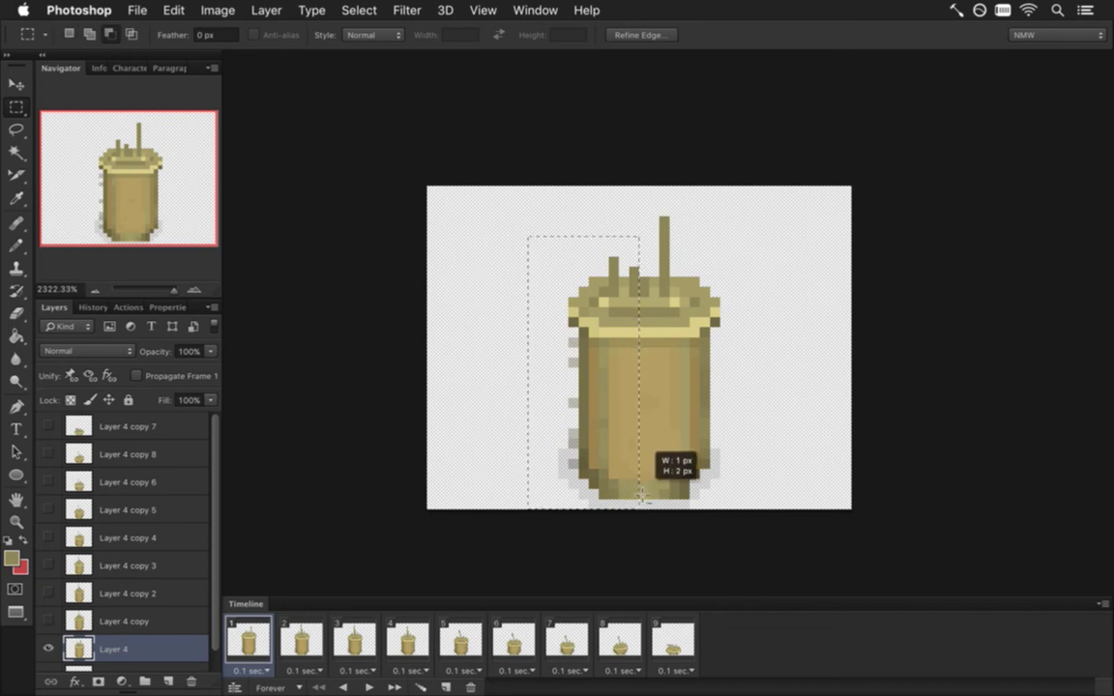
key("v")
key("Right")
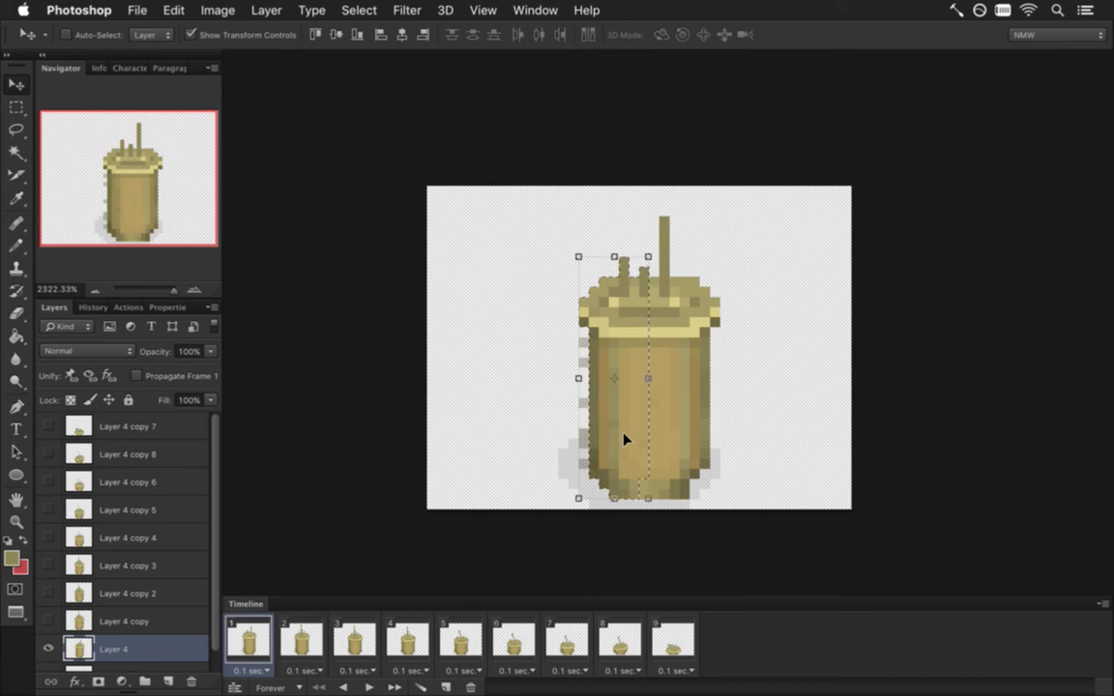
key("m")
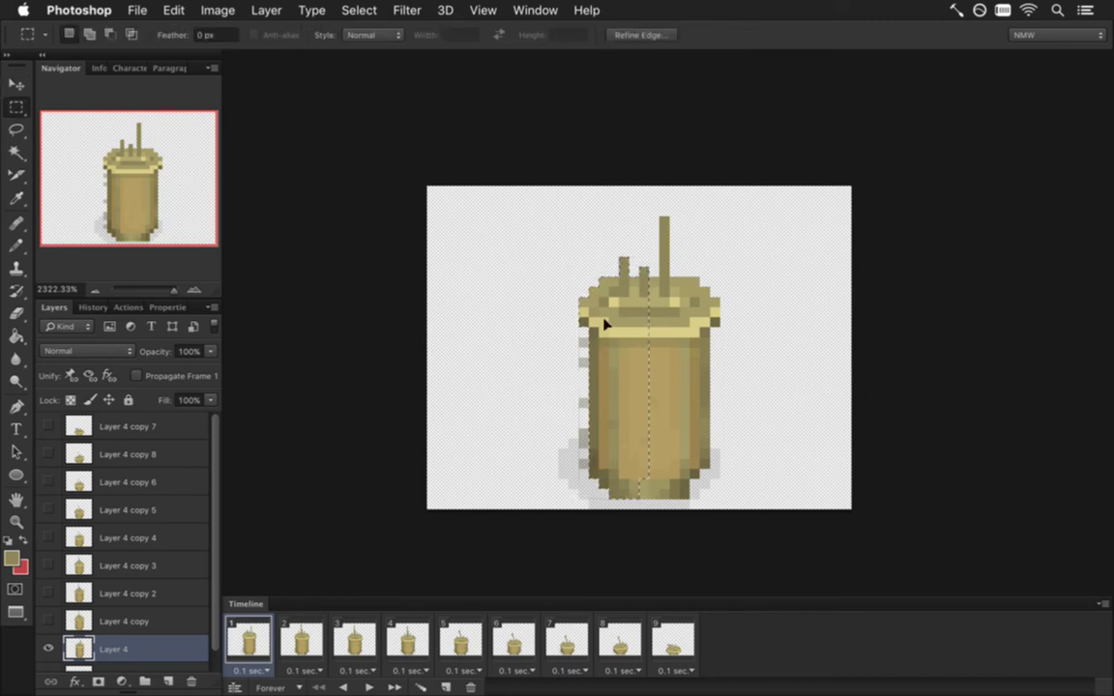
left_click(547, 359)
Step: Select the left part of the shadow on Layer 2, shift it one pixel to the right, and deselect
scroll(193, 585, "down", 1)
left_click(166, 663)
left_click_drag(538, 418, 603, 504)
key("v")
key("Right")
key("Right")
key("Right")
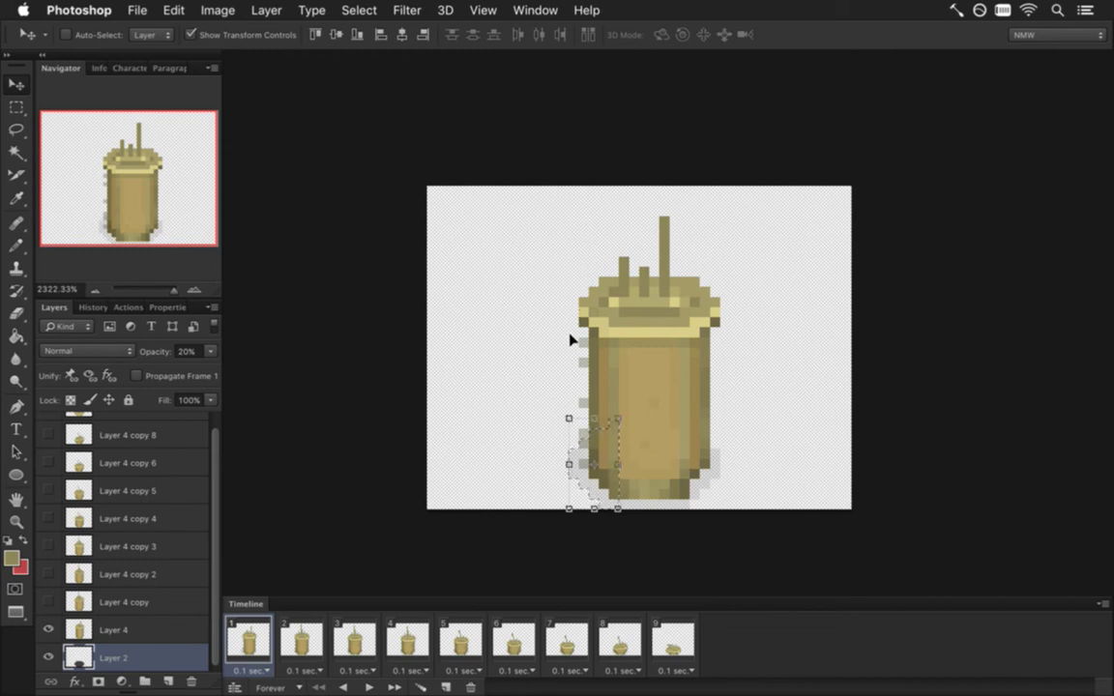
key("m")
left_click(534, 421)
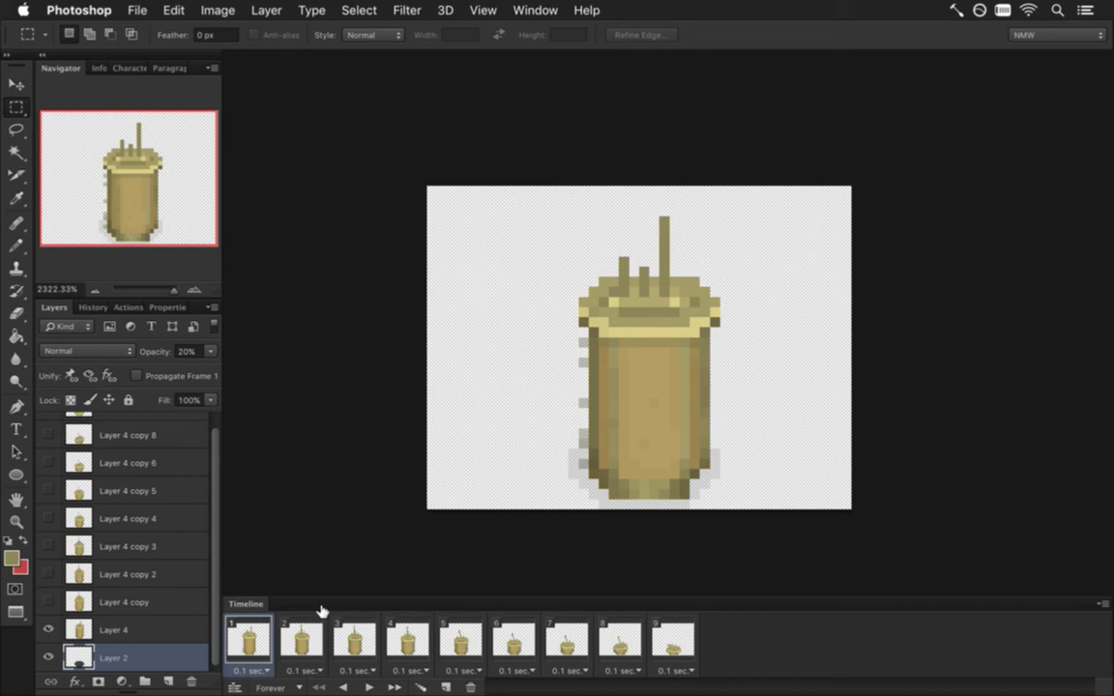
Step: Delete animation frames 9 through 2, keeping only the first frame
left_click(680, 644)
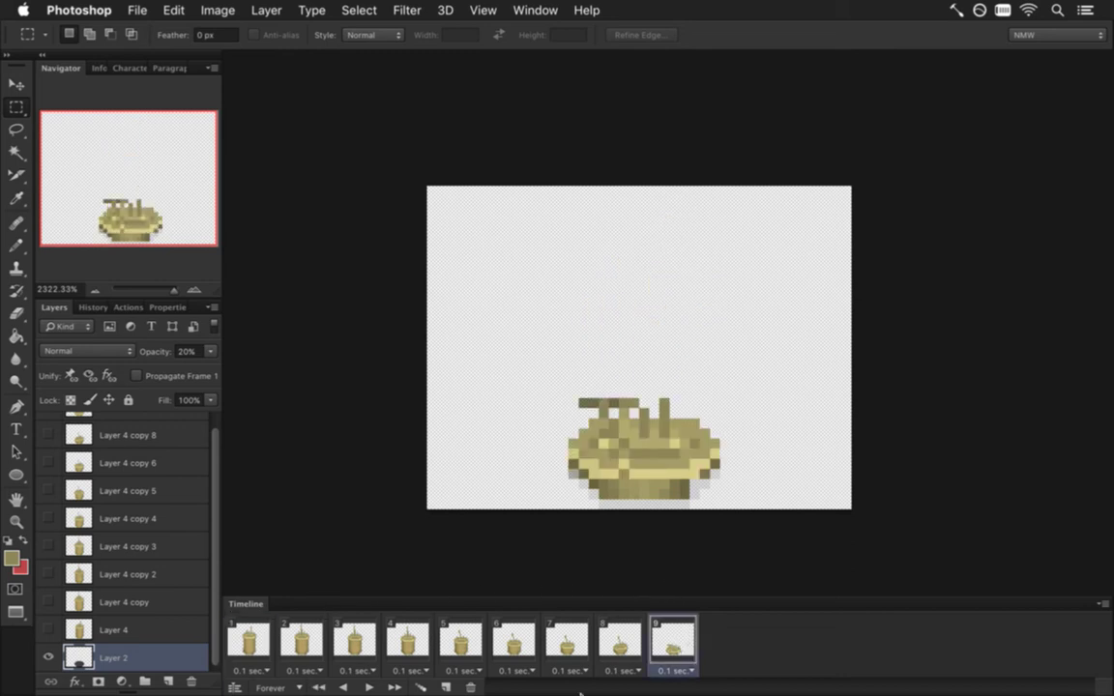
left_click(470, 687)
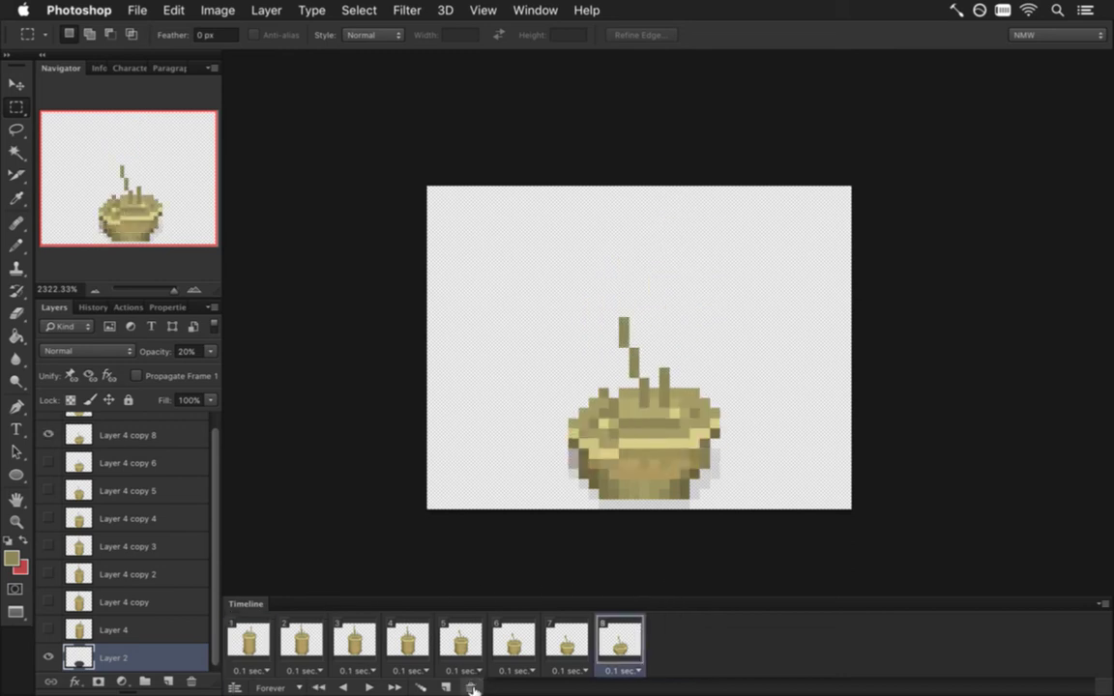
left_click(470, 687)
left_click(471, 687)
left_click(471, 687)
left_click(471, 687)
left_click(471, 687)
left_click(471, 688)
left_click(471, 688)
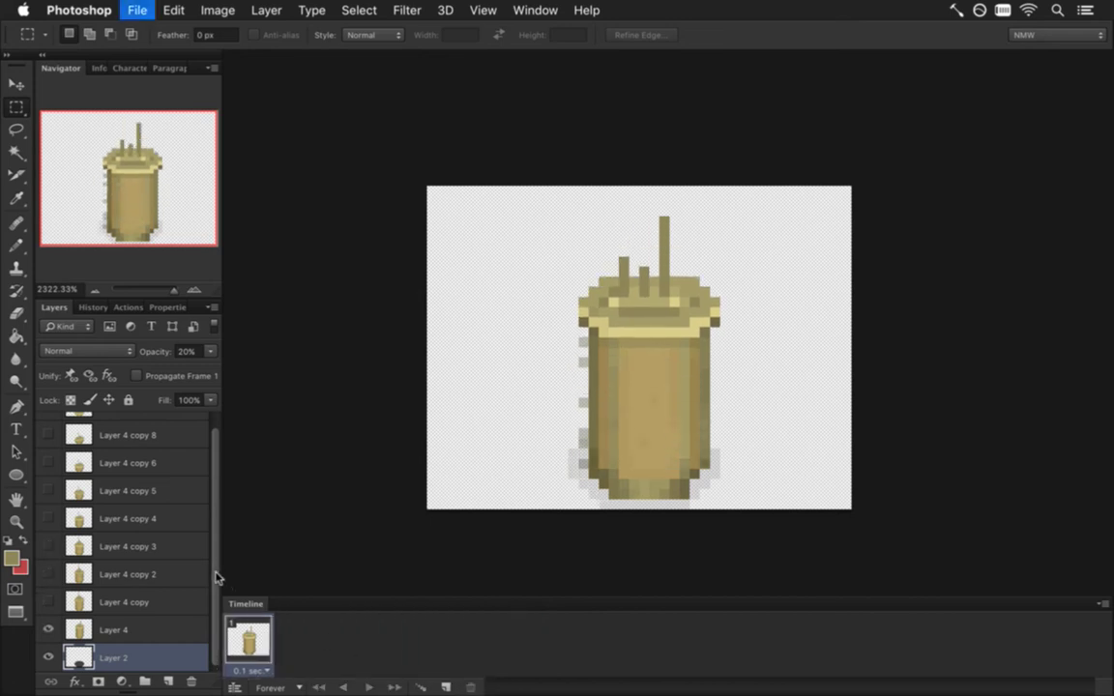
Step: Delete all the Layer 4 copy layers, keeping only Layer 4 and Layer 2
scroll(198, 522, "up", 1)
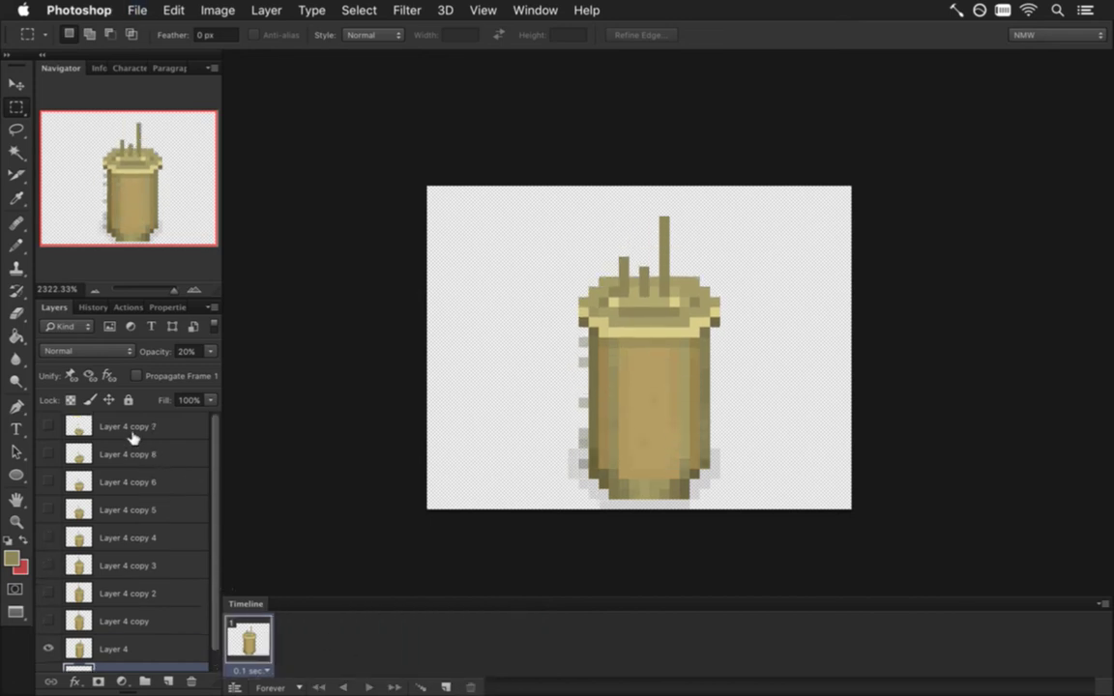
left_click(131, 432)
left_click(193, 678)
left_click(192, 679)
left_click(192, 679)
left_click(192, 679)
left_click(193, 678)
left_click(192, 679)
left_click(192, 681)
left_click(192, 681)
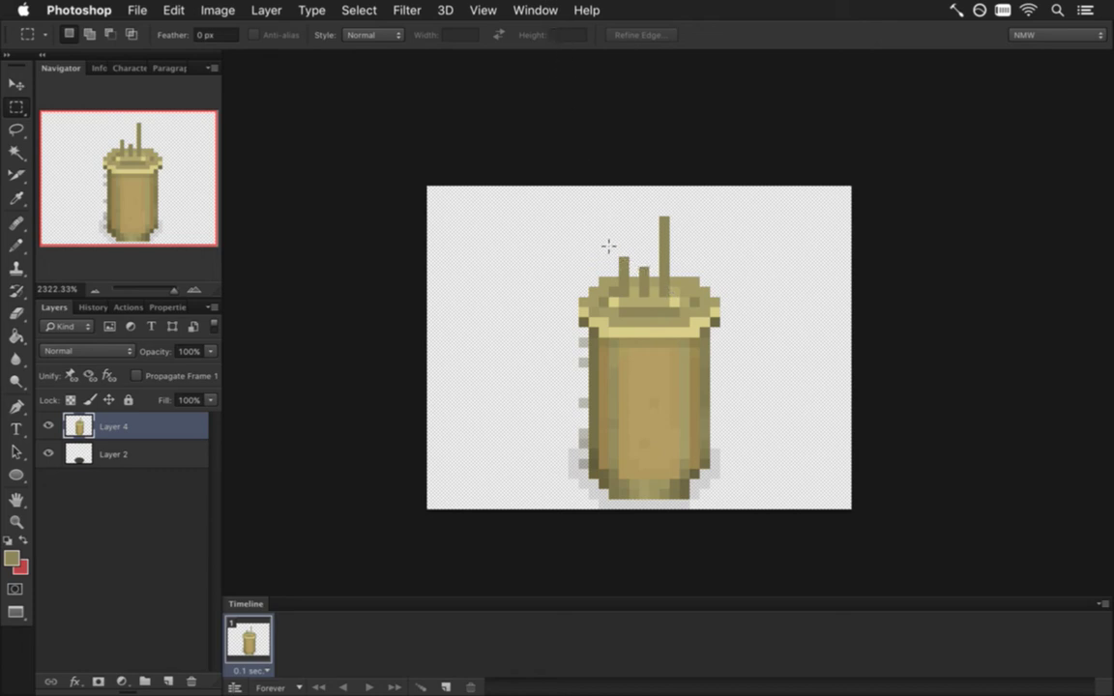
Step: Select the spikes and the centre of the cap on Layer 4, flip them horizontally, and deselect
left_click_drag(606, 207, 701, 317)
key("v")
key("ctrl+t")
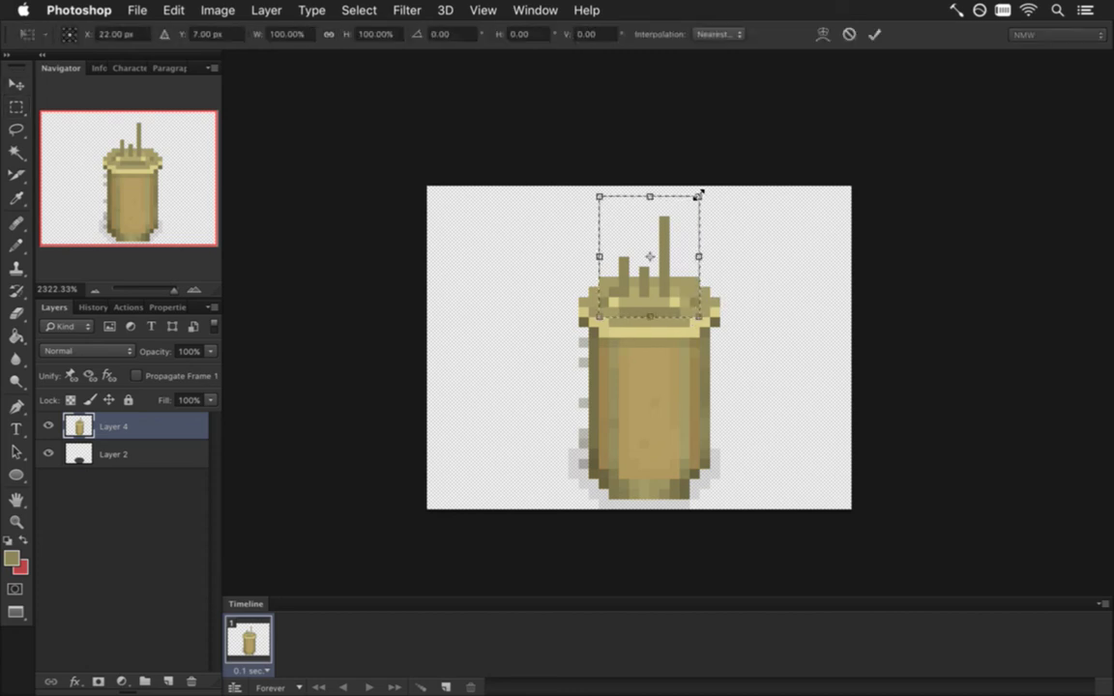
right_click(677, 223)
left_click(723, 445)
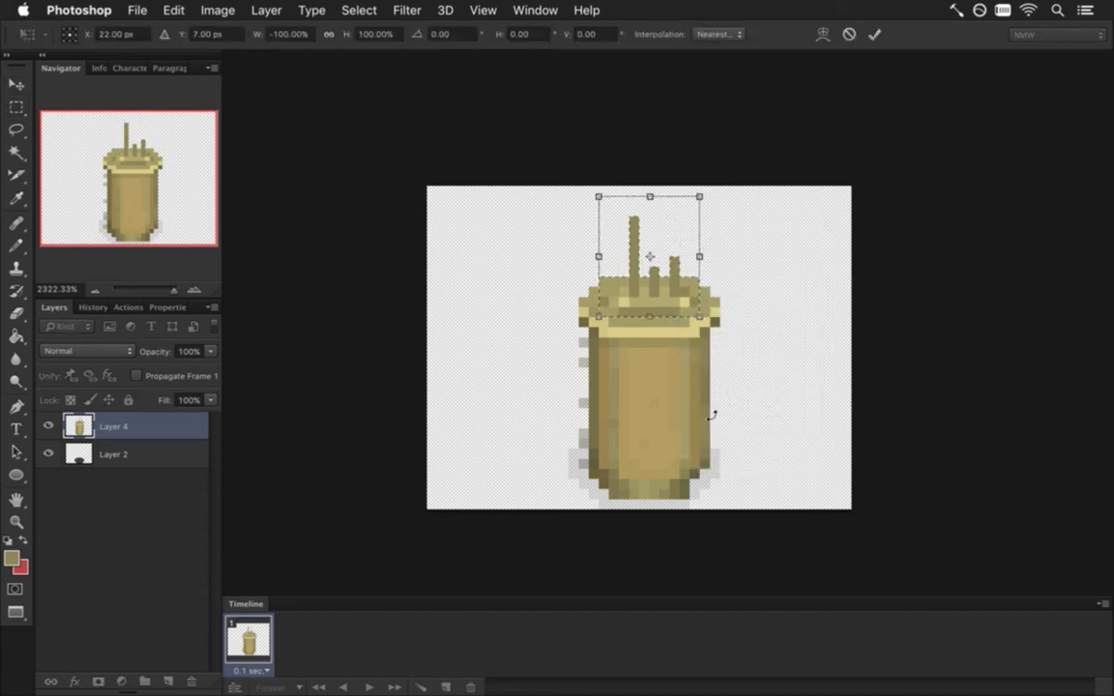
key("Return")
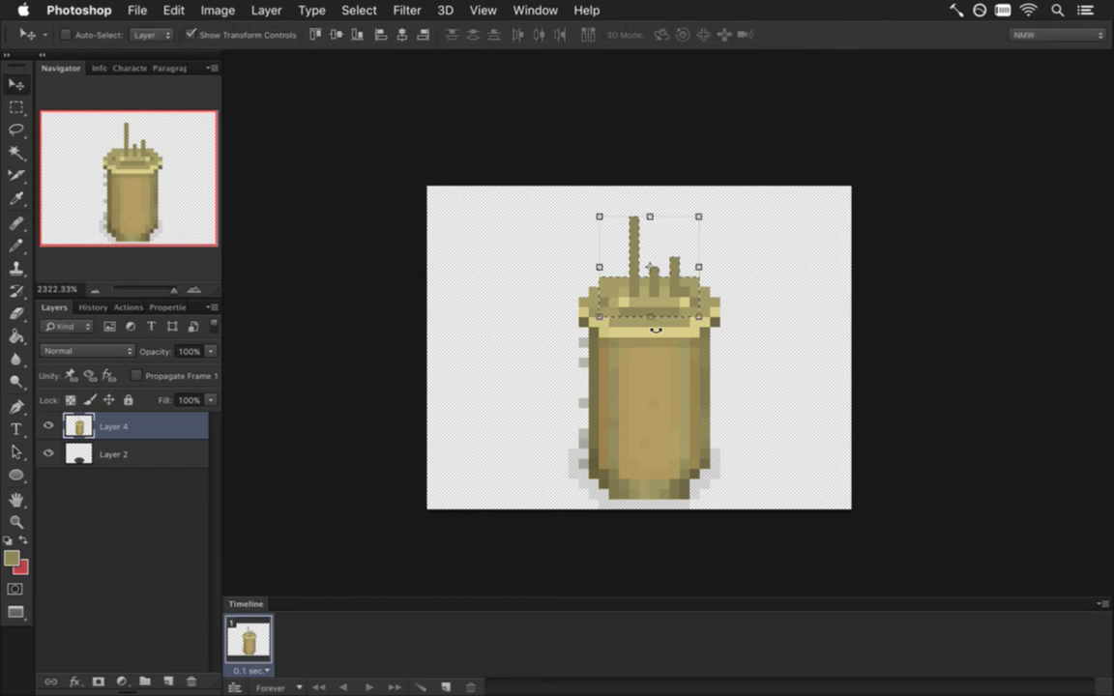
key("m")
key("ctrl+d")
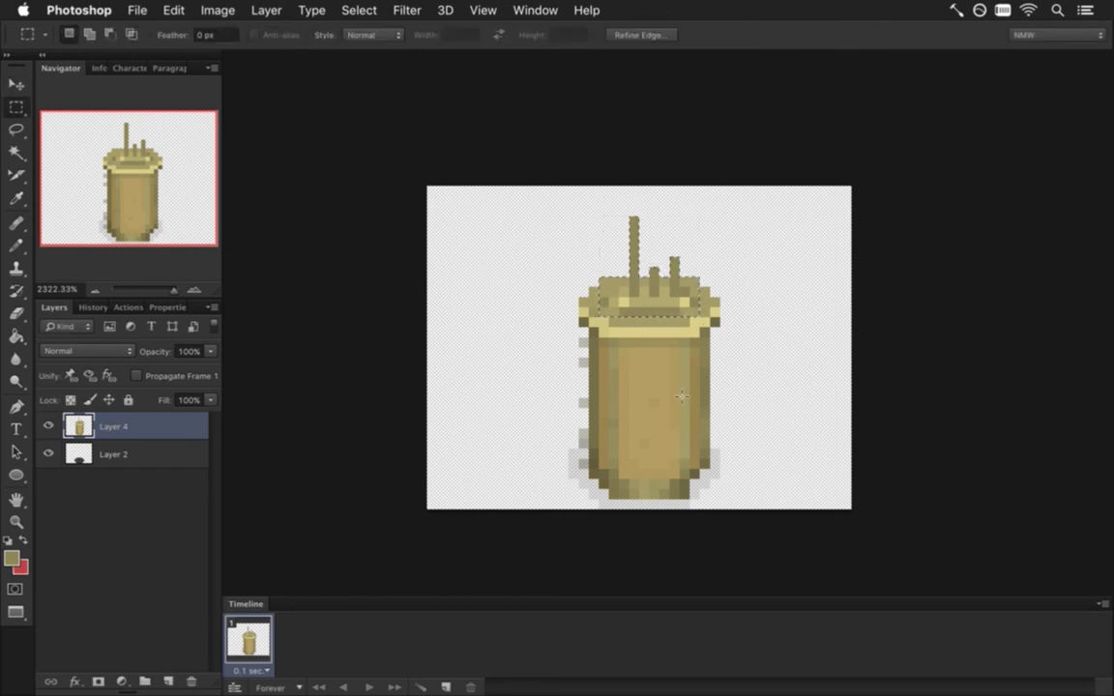
left_click(746, 332)
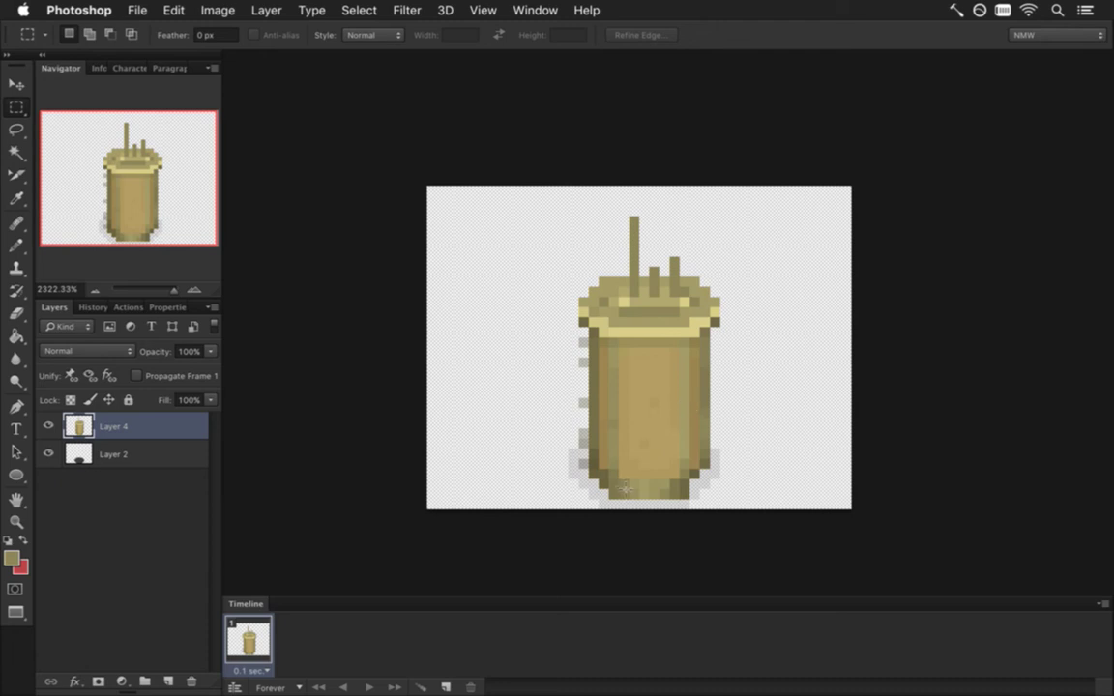
Step: Select the bottom two pixel rows of the pillar's base, flip them horizontally, and deselect
left_click_drag(614, 486, 682, 495)
key("v")
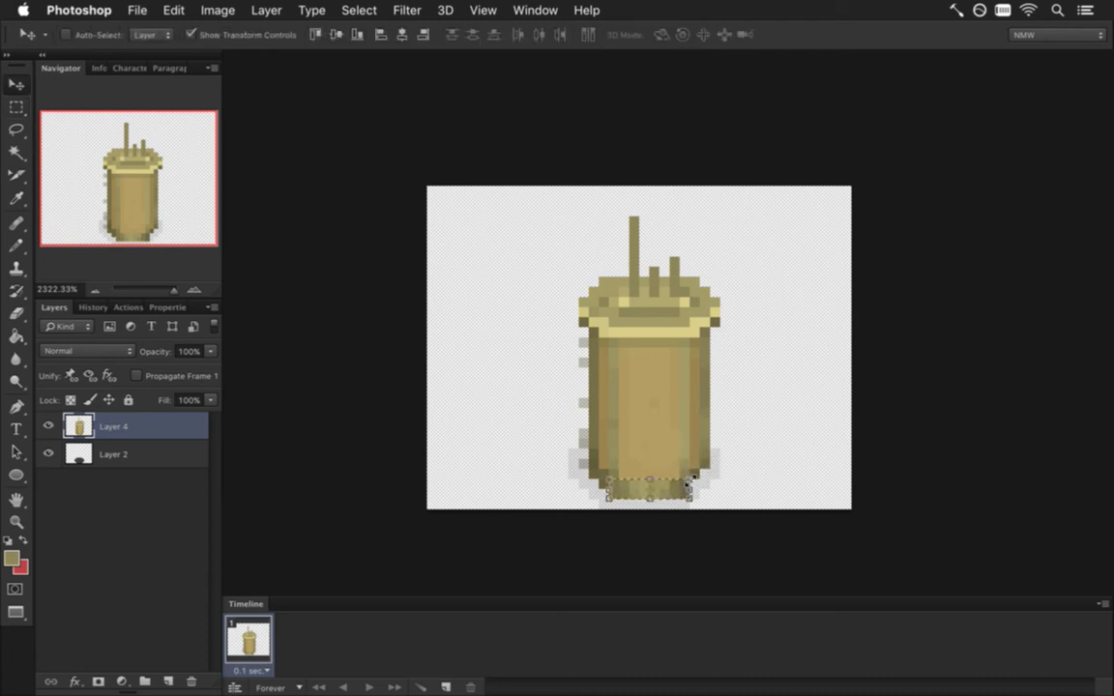
key("ctrl+t")
right_click(672, 490)
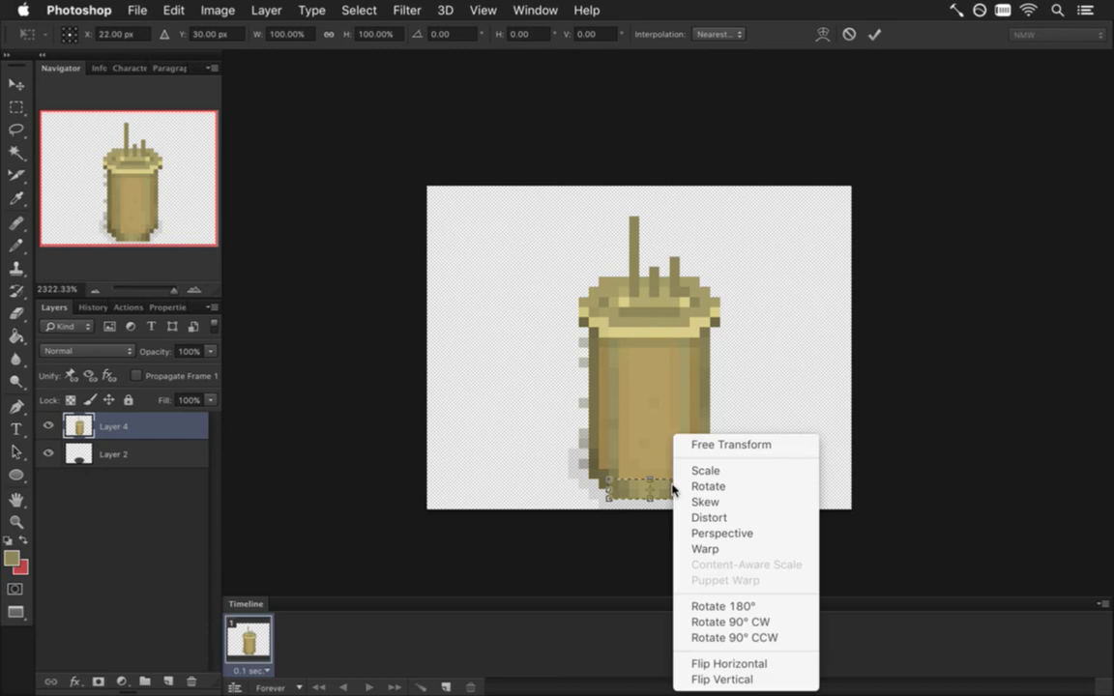
left_click(714, 663)
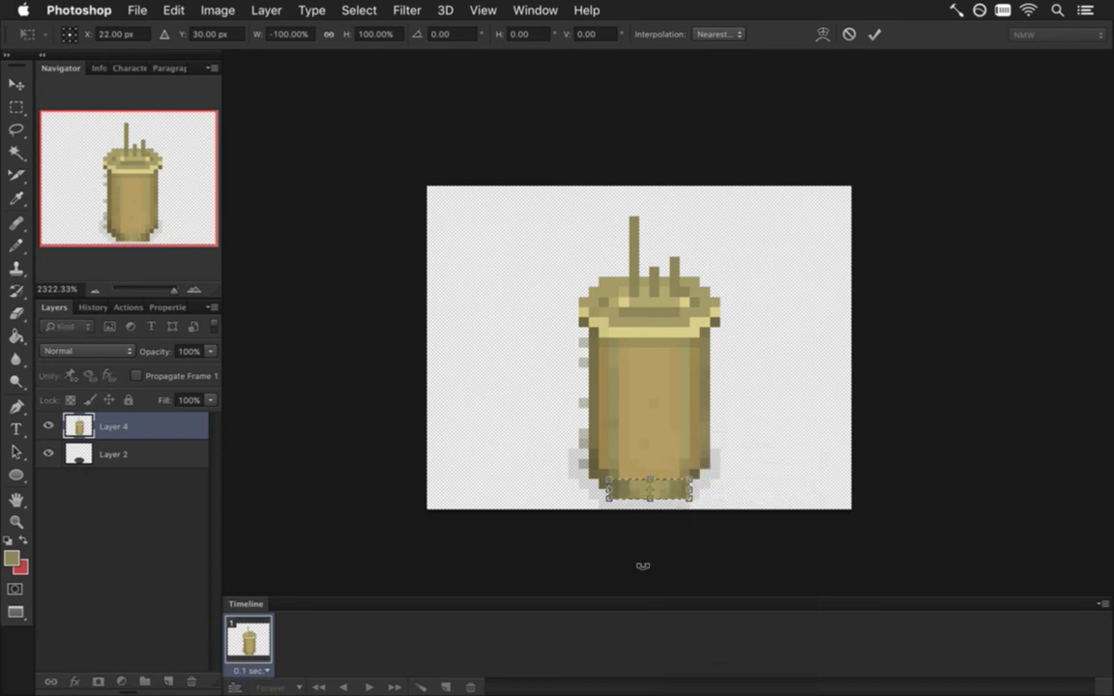
key("Return")
key("m")
key("super+d")
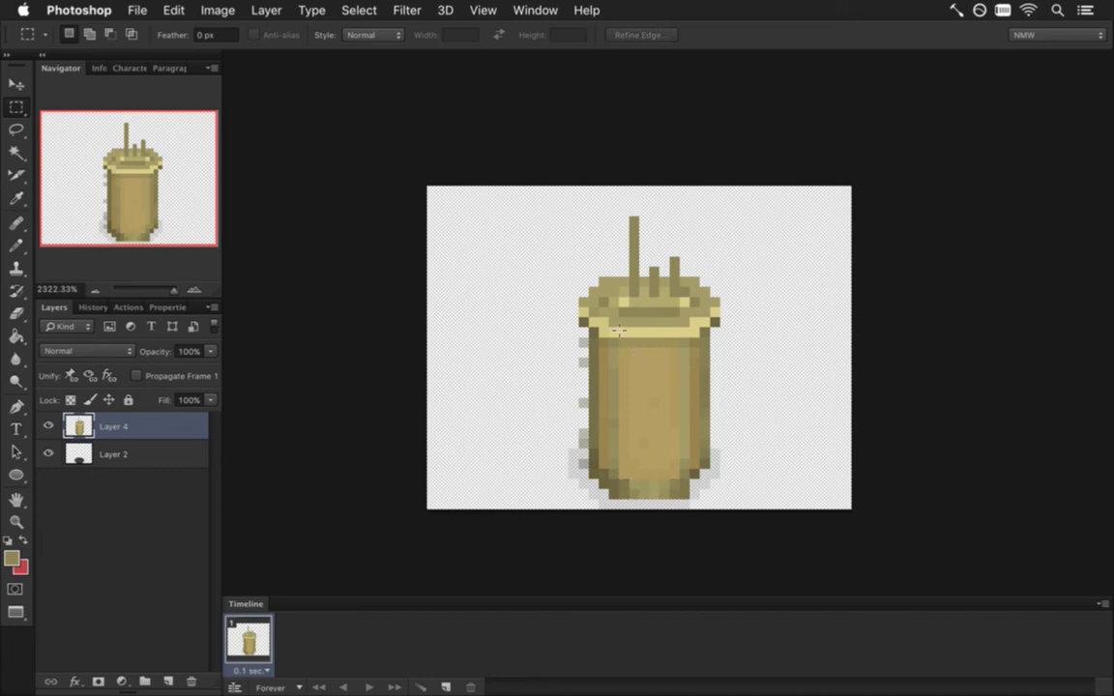
Step: Sample a darker olive tone from the pillar and pencil small carved marks into the lower part of its front face
key("i")
key("b")
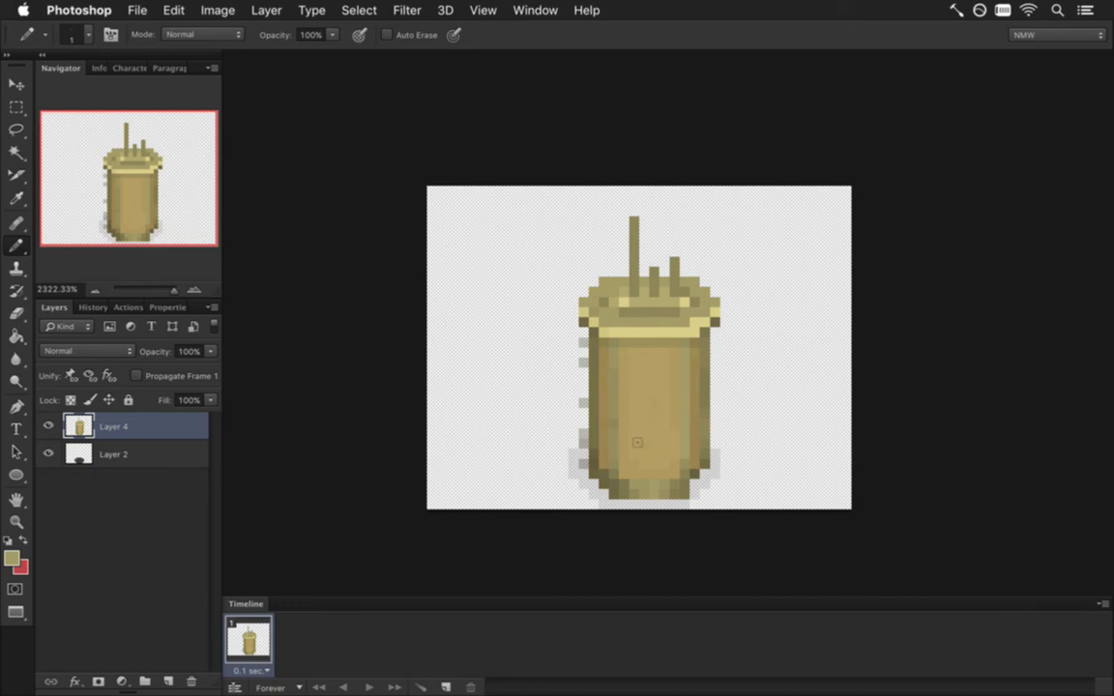
key("i")
key("b")
mouse_move(633, 453)
left_mouse_down()
mouse_move(634, 466)
mouse_move(655, 454)
left_mouse_up()
left_click(653, 464)
left_click(654, 434)
left_click(664, 433)
left_click(673, 433)
left_click(675, 453)
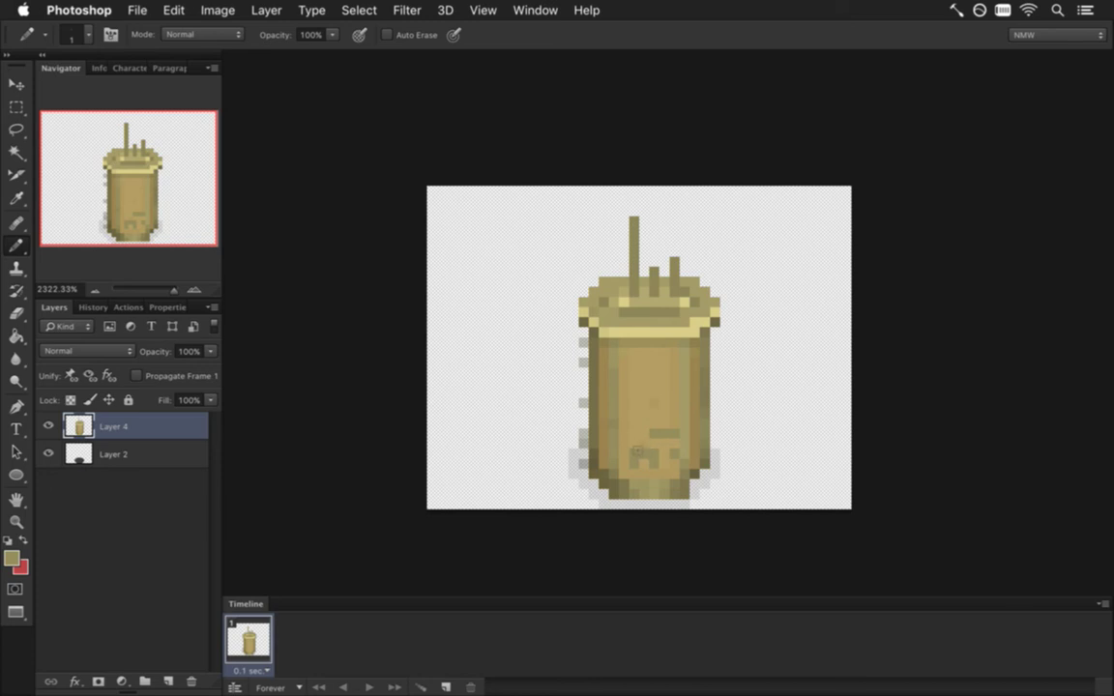
left_click(633, 432)
Step: Pencil more carved marks around the middle of the pillar's front face using tones sampled from the pillar
key("alt")
left_click(621, 376, "alt")
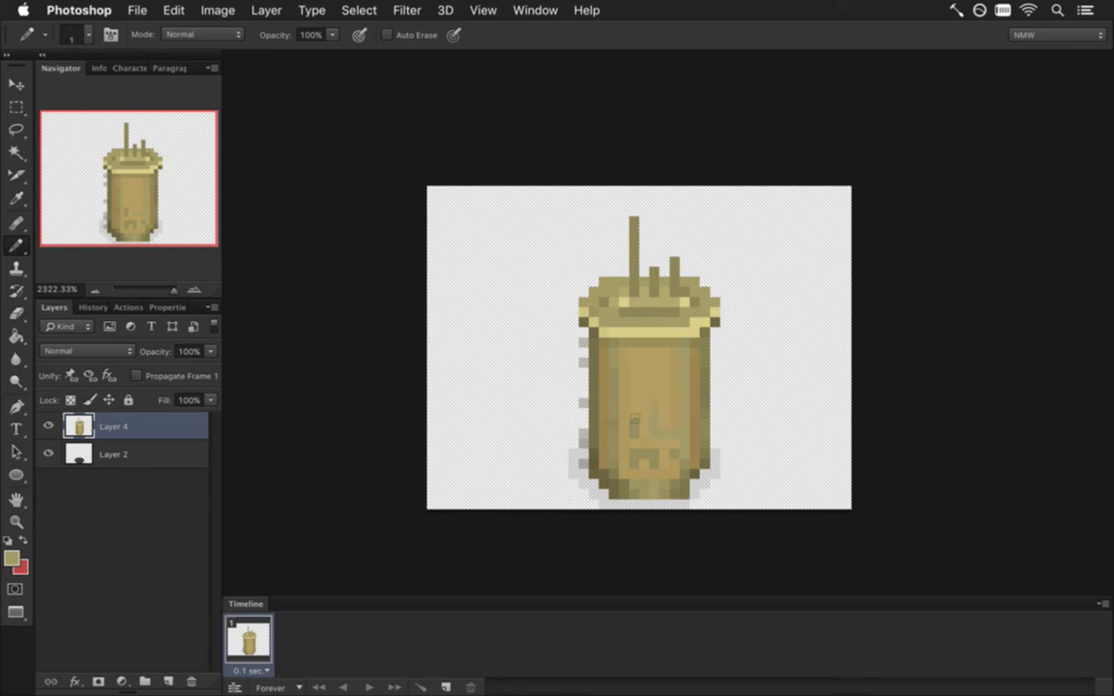
left_click(633, 428, "alt")
mouse_move(655, 414)
left_mouse_down()
mouse_move(654, 425)
mouse_move(644, 404)
mouse_move(635, 420)
left_mouse_up()
left_click(634, 383)
left_click(654, 383)
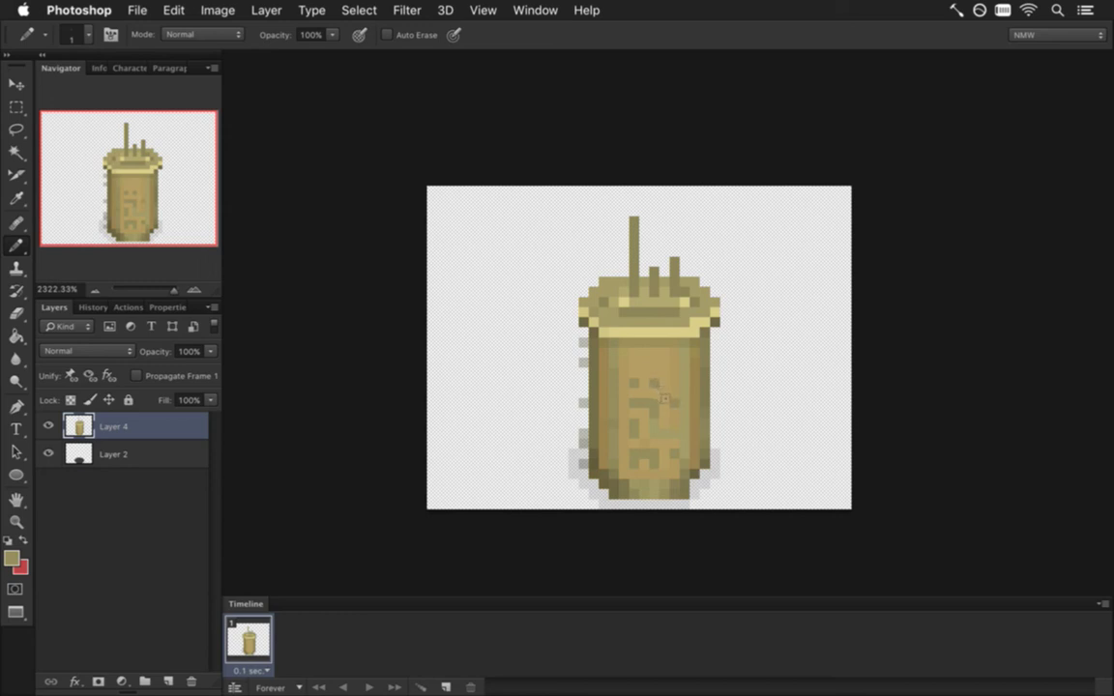
Step: Extend the carved pattern to the upper part and right side of the front face with sampled light and dark tones
left_click(689, 420, "alt")
left_click(658, 433, "alt")
left_click(662, 426, "alt")
left_click(680, 391, "alt")
left_click(663, 383, "alt")
left_click_drag(664, 364, 674, 374)
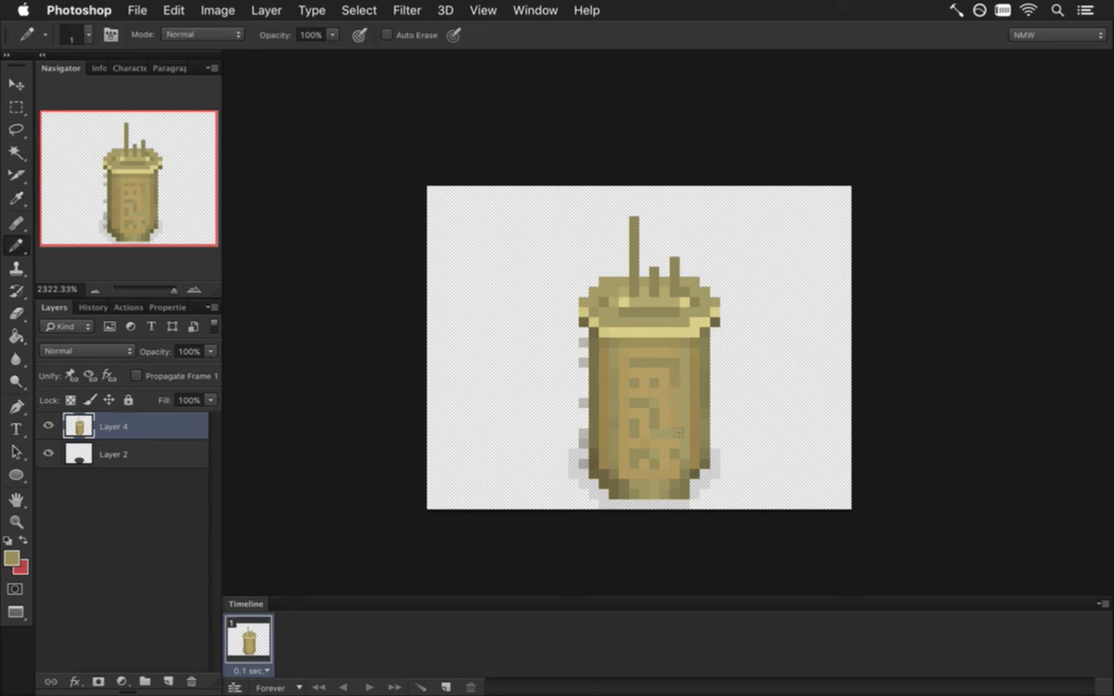
left_click(677, 386, "alt")
Step: Add a second animation frame, save the file, and show a duplicate of Layer 4 in that frame instead of the original
left_click(441, 682)
key("super+s")
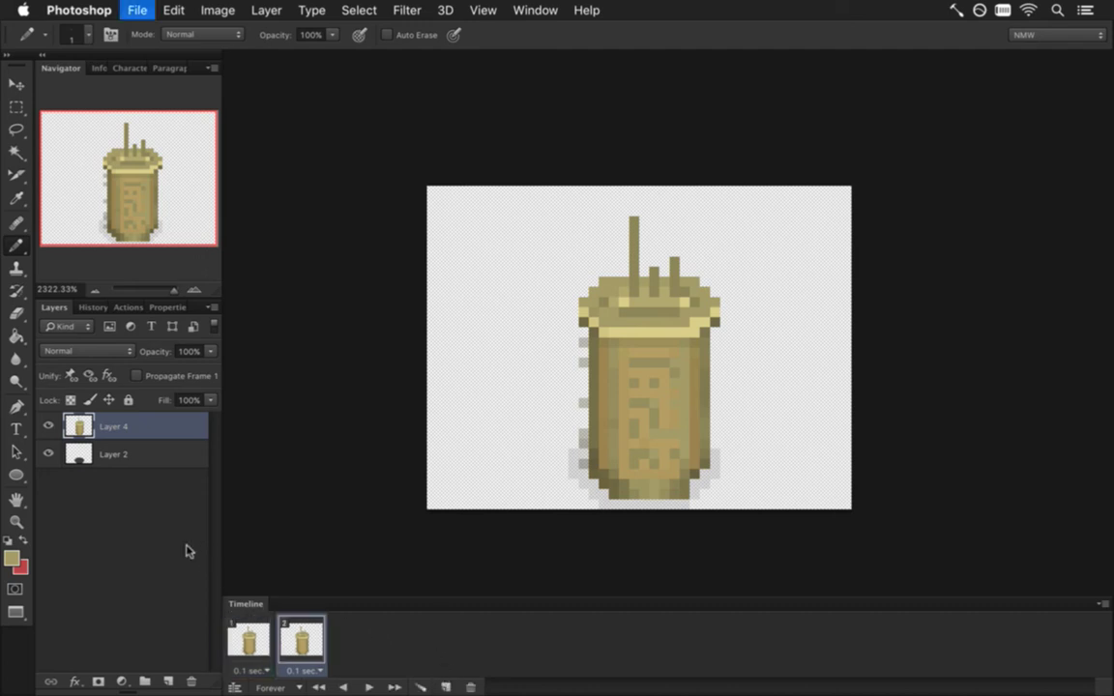
key("super+j")
left_click(48, 453)
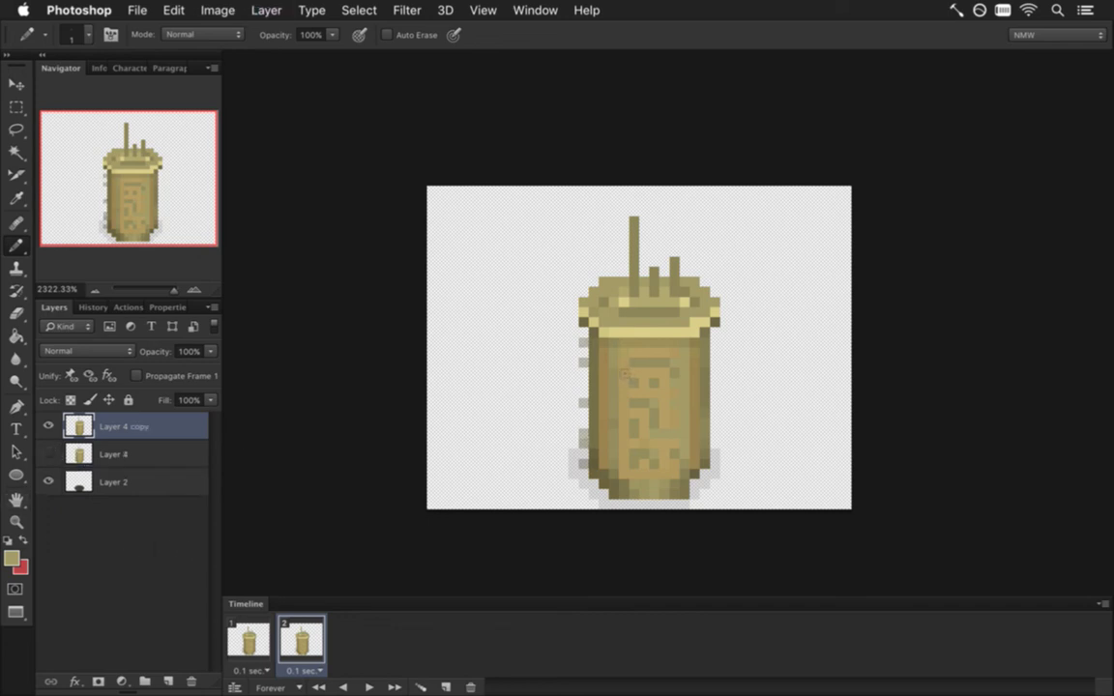
key("m")
left_click_drag(558, 215, 743, 347)
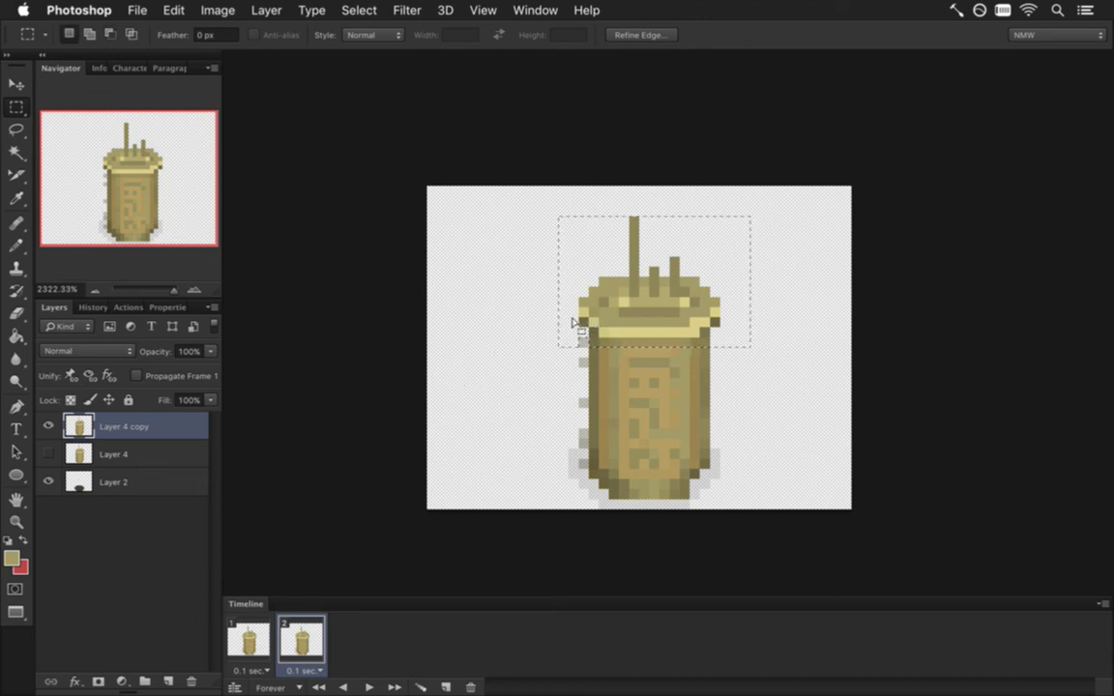
key("v")
key("m")
key("ctrl+d")
Step: Erase a shadow pixel beside the pillar on Layer 4 copy, and shift the cap and spikes down one pixel
key("e")
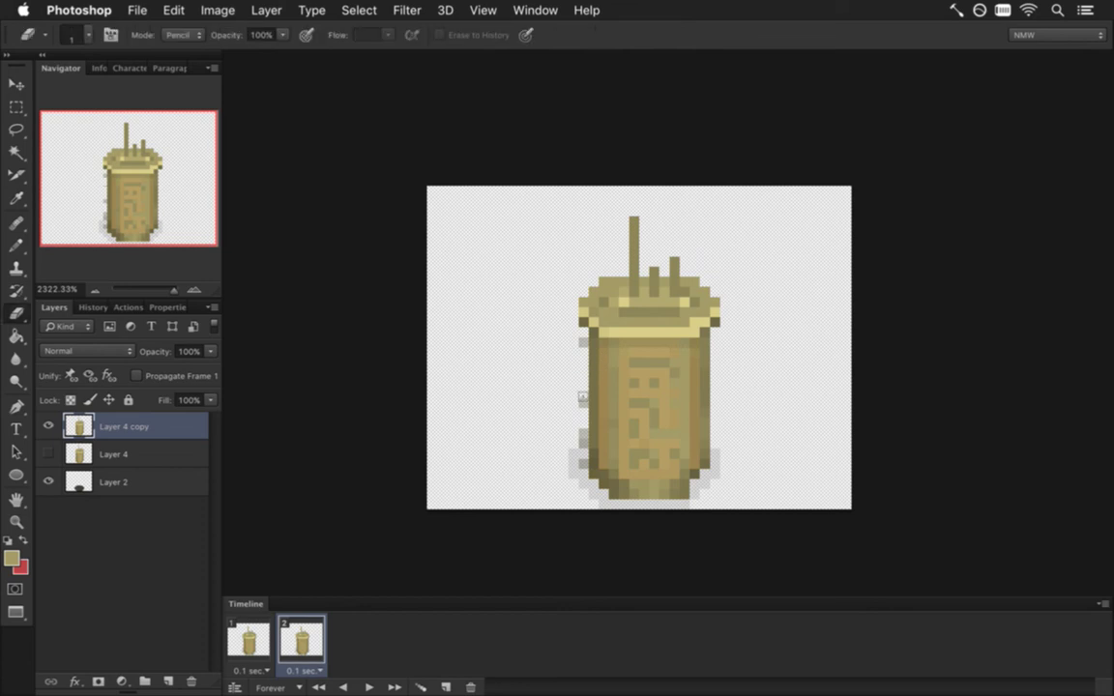
key("m")
mouse_move(548, 206)
left_mouse_down()
mouse_move(732, 350)
mouse_move(732, 336)
left_mouse_up()
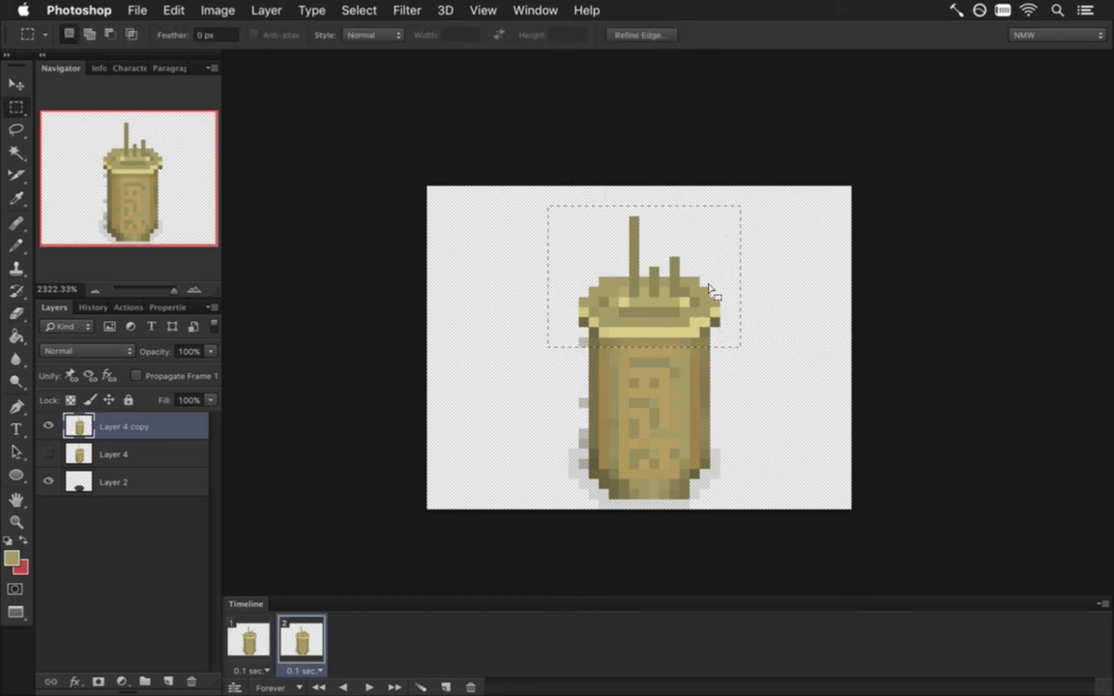
key("v")
key("Down")
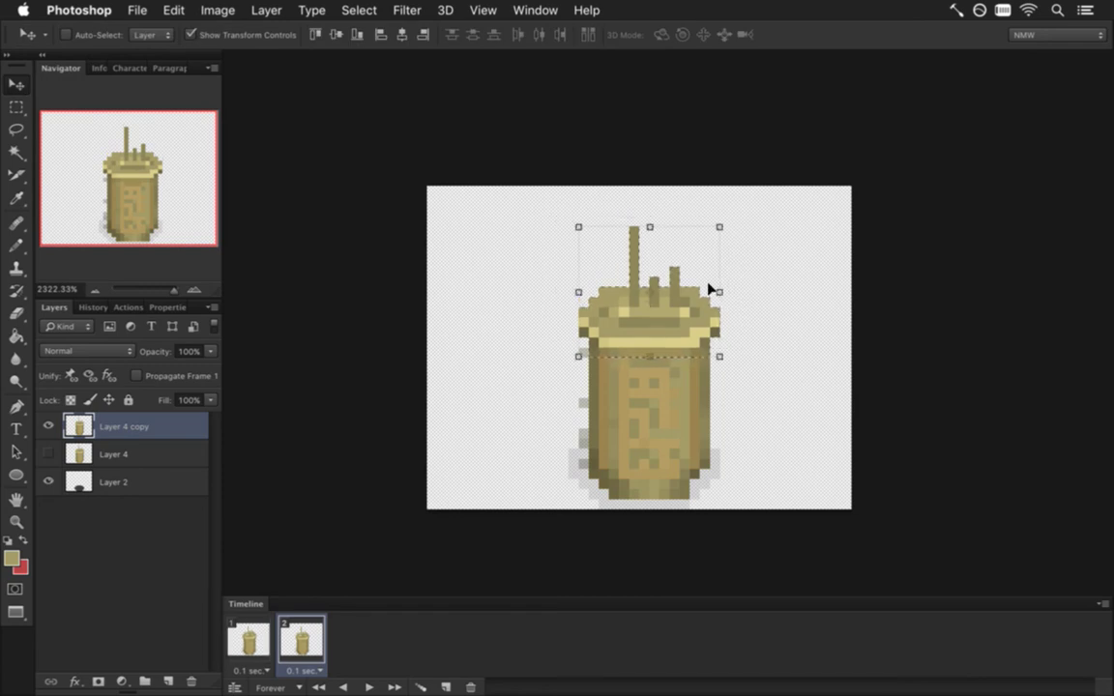
key("m")
key("super+d")
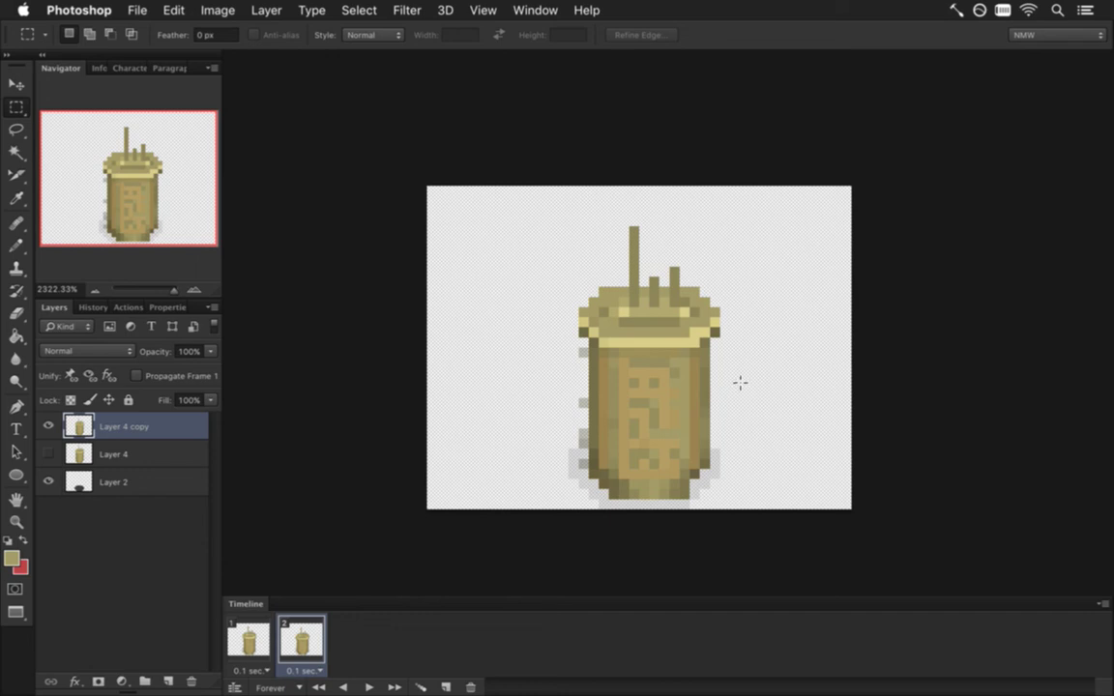
Step: Pencil dark crack pixels at the left edge of the carved panel on Layer 4 copy and compare frames 1 and 2
key("i")
key("b")
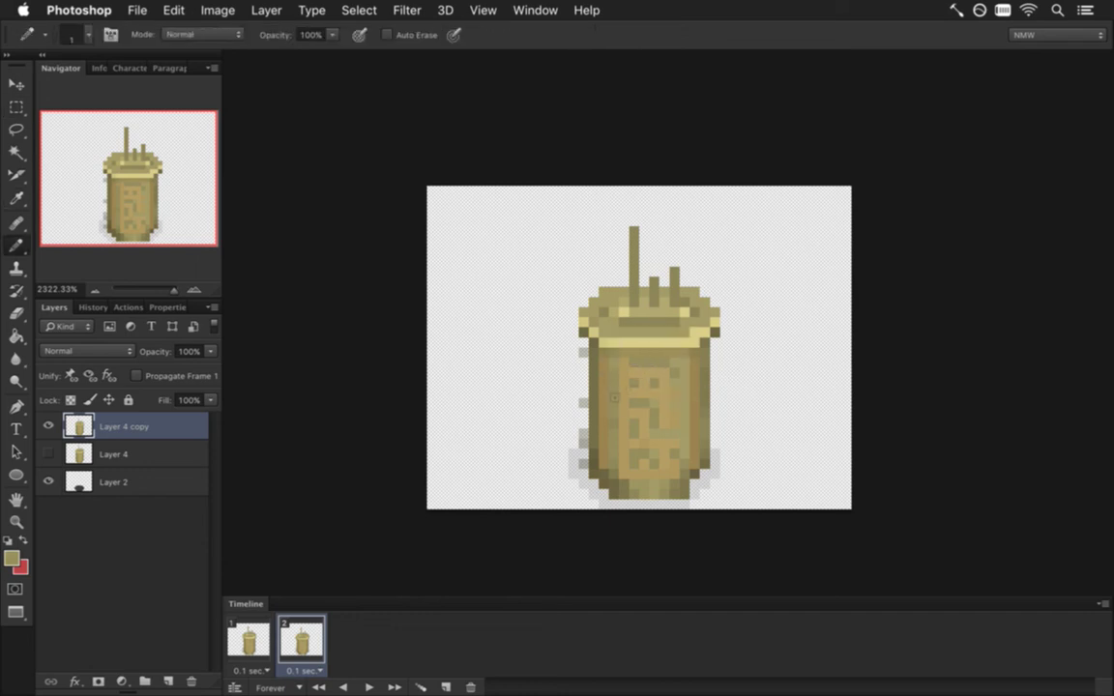
left_click(617, 430, "alt")
left_click(610, 474, "alt")
left_click(624, 392)
left_click(264, 639)
left_click(300, 641)
Step: Add a third animation frame and show a duplicate of Layer 4 copy in it instead of the original
left_click(446, 687)
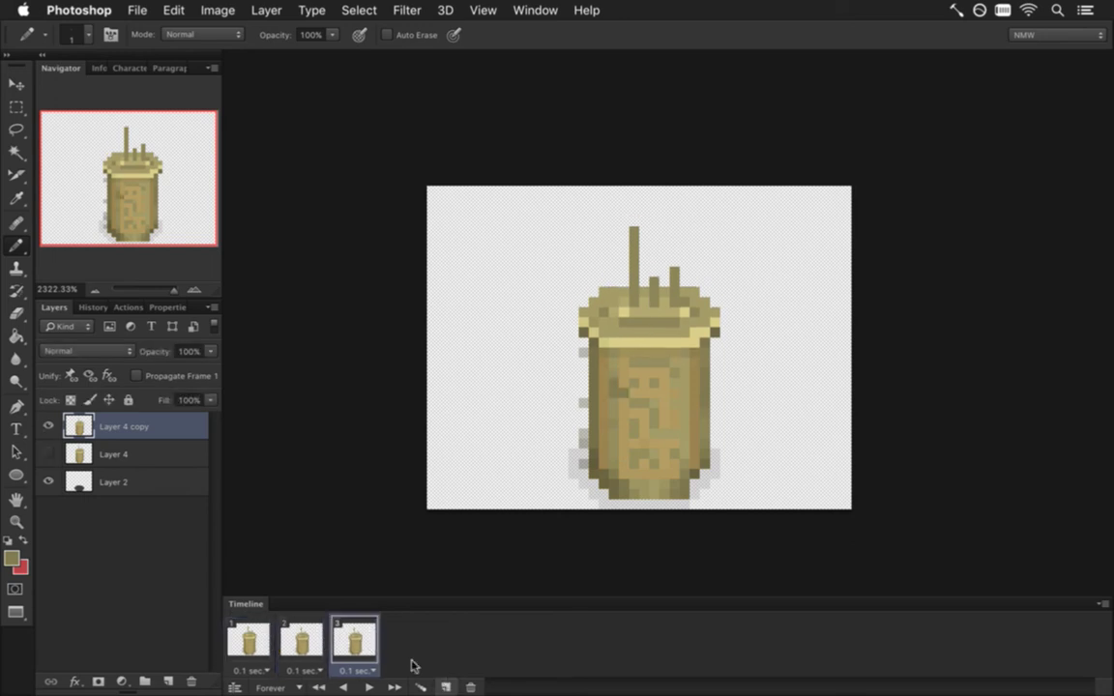
key("super+j")
left_click(49, 453)
Step: Shift the upper part of the pillar on Layer 4 copy 2 down one pixel, deselect, and compare frames 2 and 3
key("m")
left_click_drag(558, 205, 743, 391)
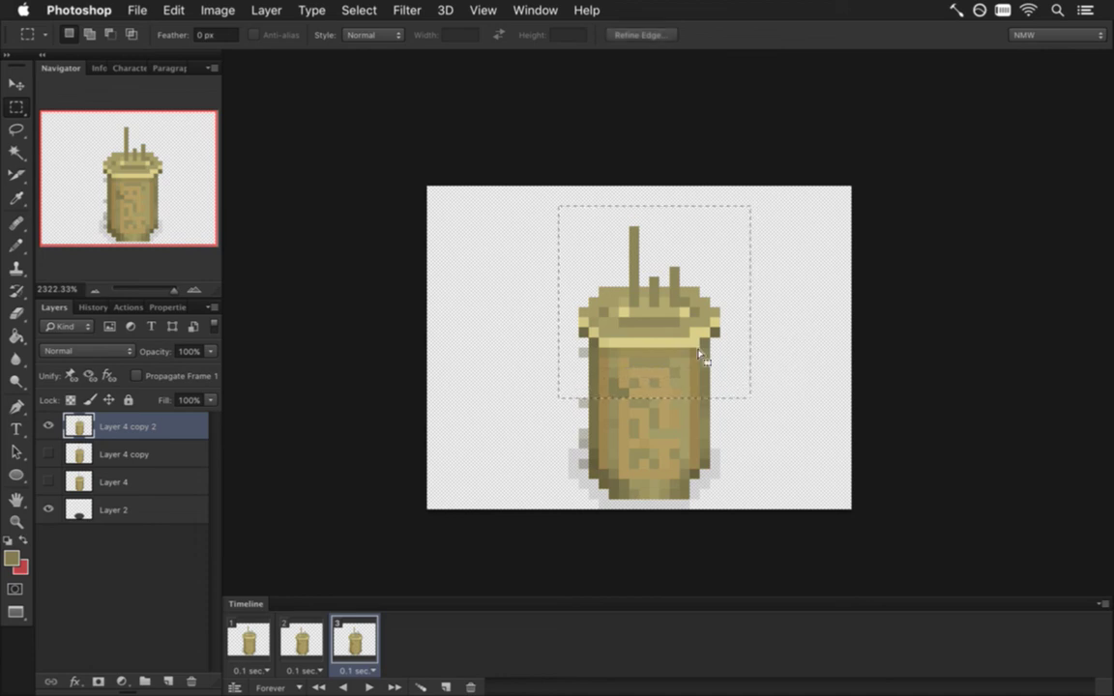
key("v")
key("Down")
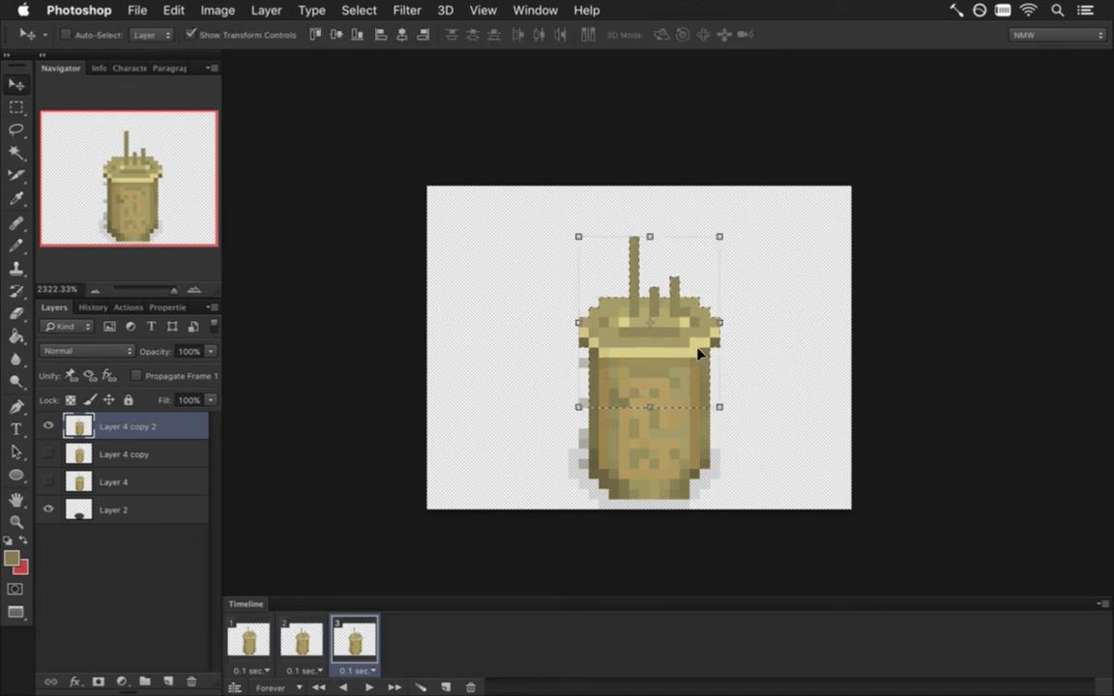
key("Down")
key("Up")
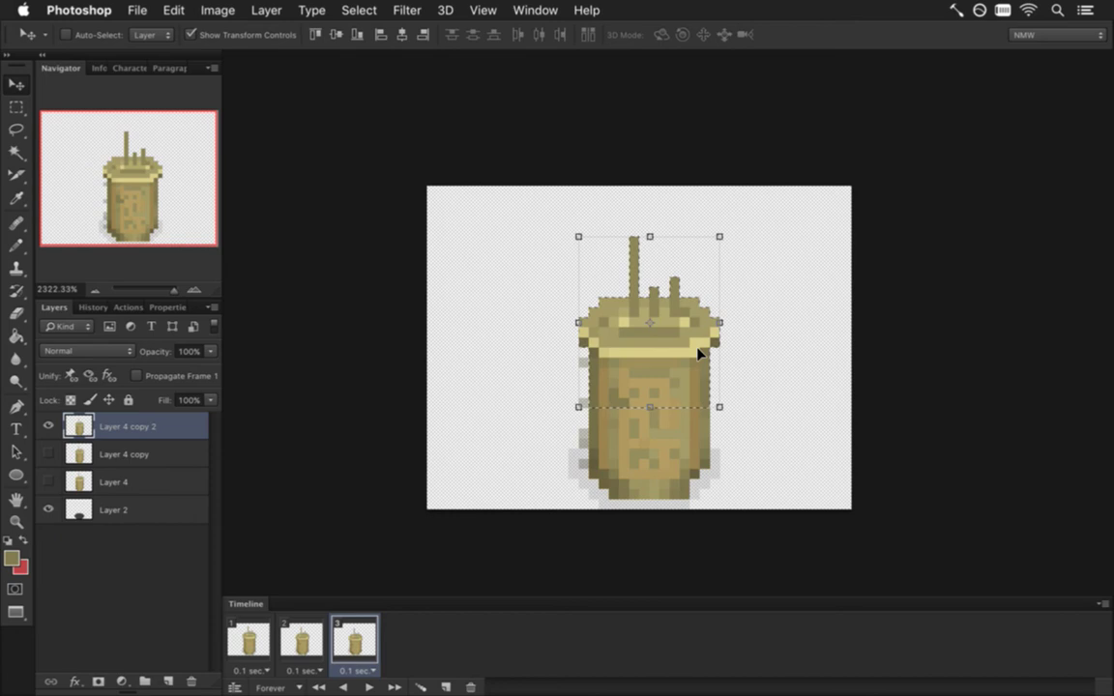
key("m")
key("ctrl+d")
key("space")
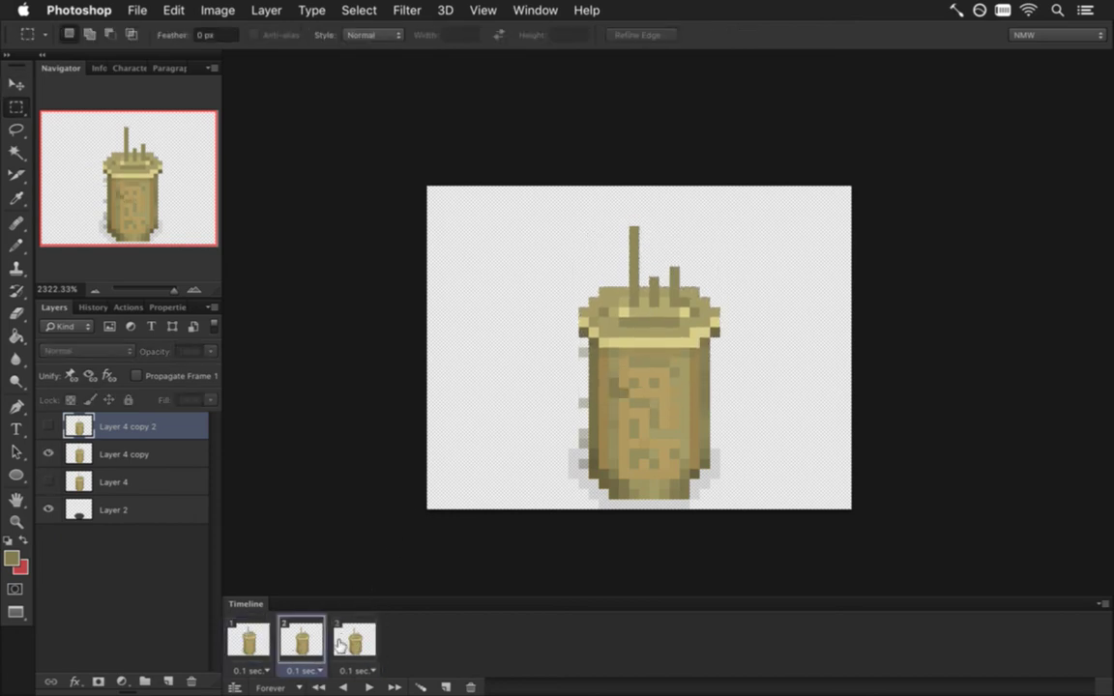
key("space")
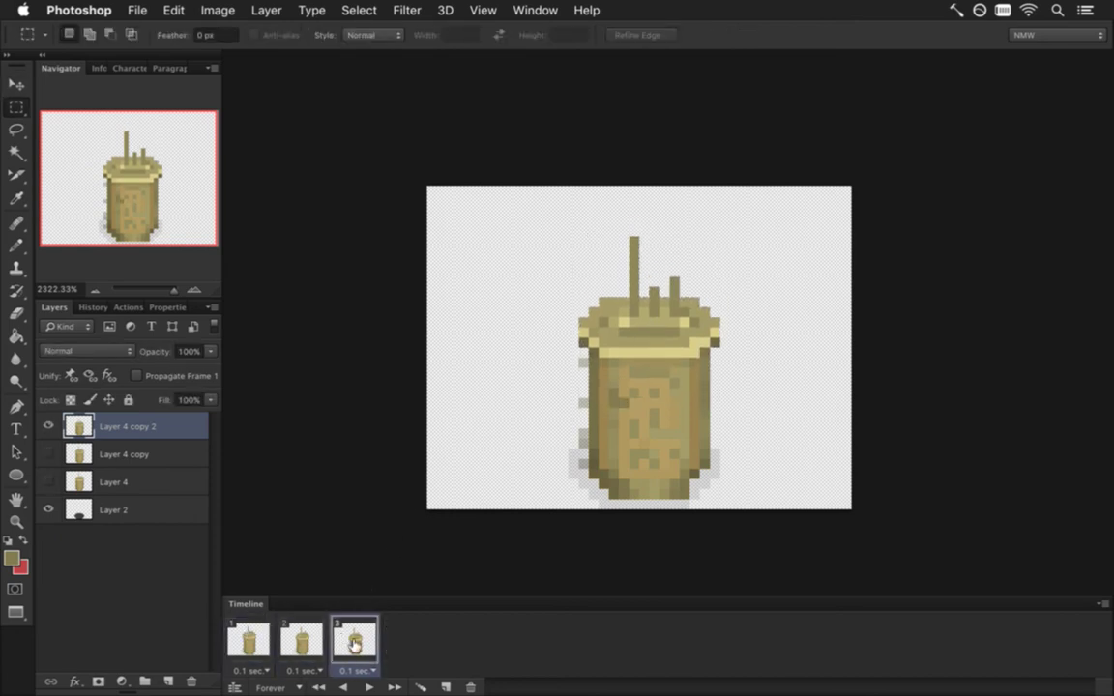
Step: Add a fourth animation frame and show a duplicate of Layer 4 copy 2 in it instead of the original
left_click(447, 685)
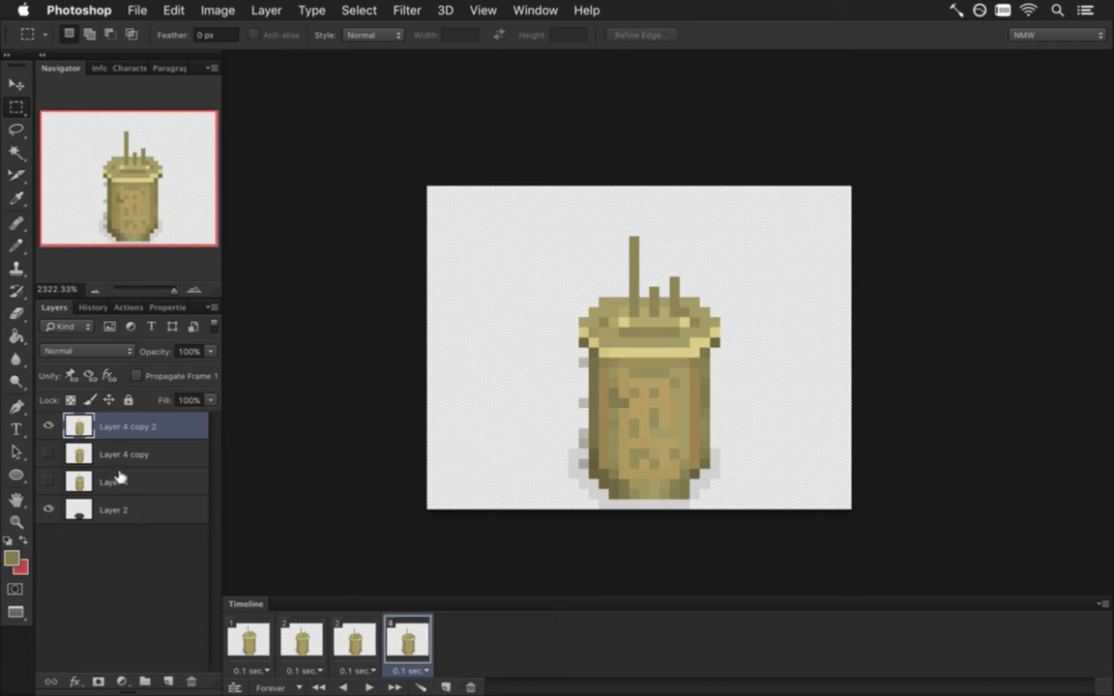
left_click(355, 639)
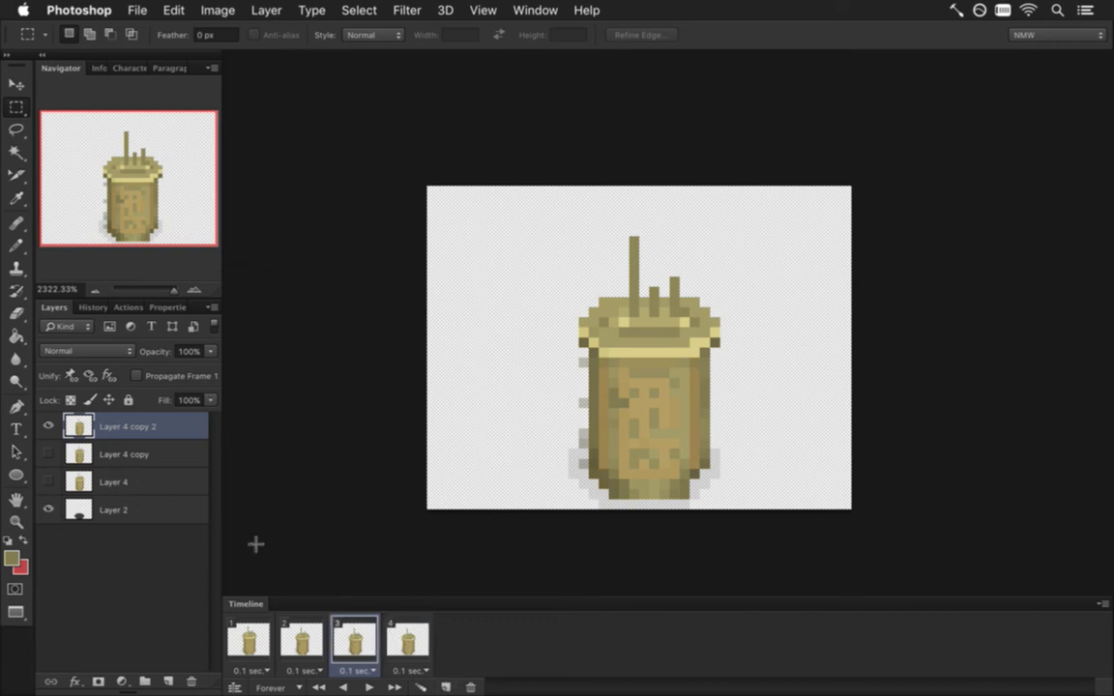
key("i")
key("b")
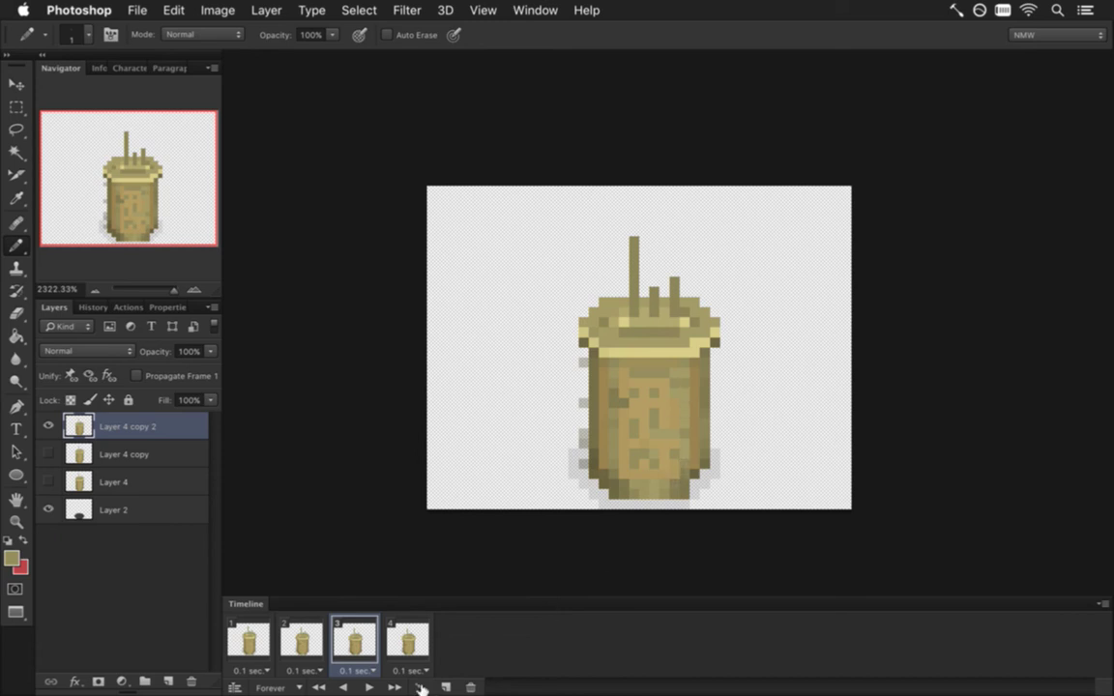
left_click(411, 652)
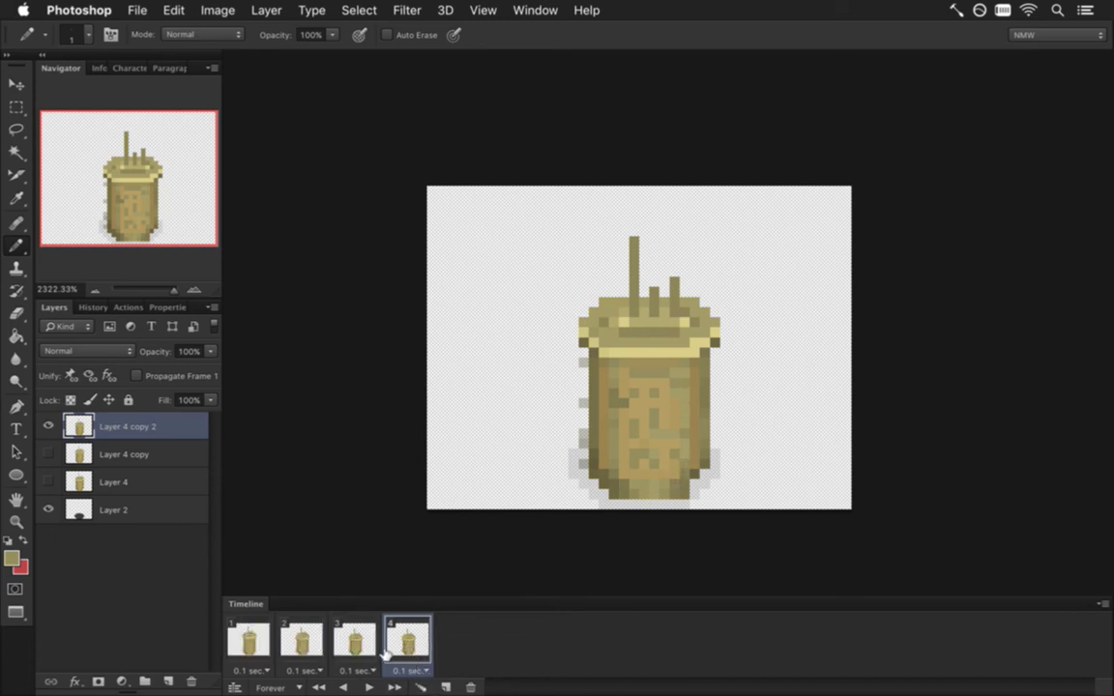
left_click(366, 647)
left_click(406, 646)
key("super+j")
left_click(48, 451)
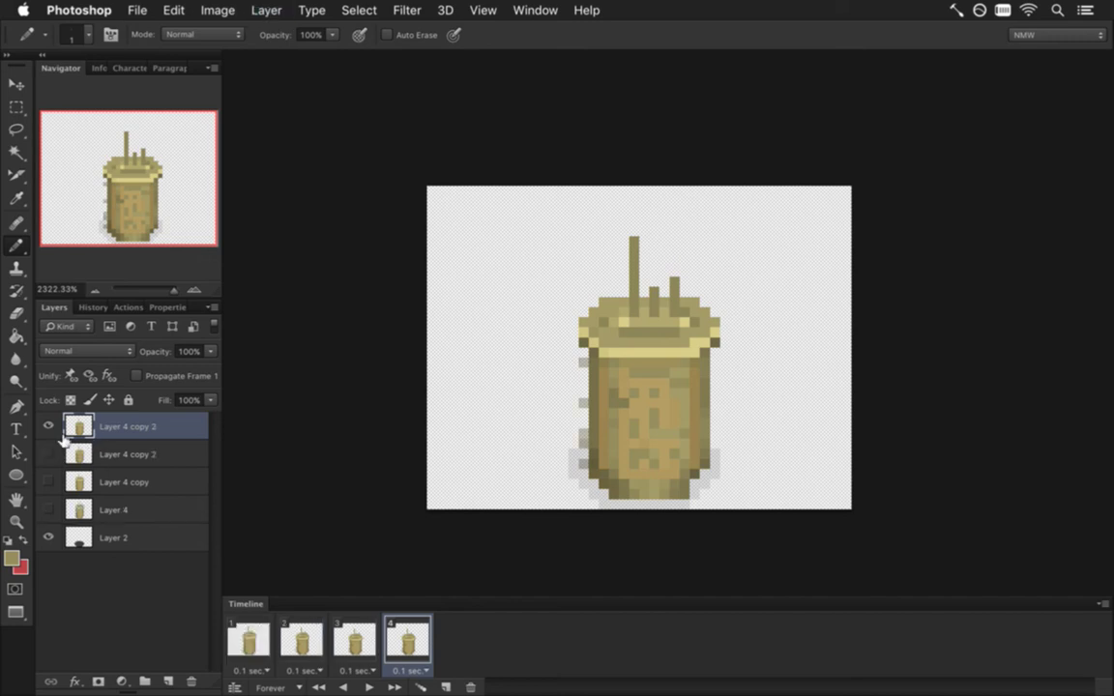
Step: Try to shift the upper part of the pillar on Layer 4 copy 3 down, with a small panel patch excluded from the selection
key("m")
left_click_drag(558, 216, 749, 408)
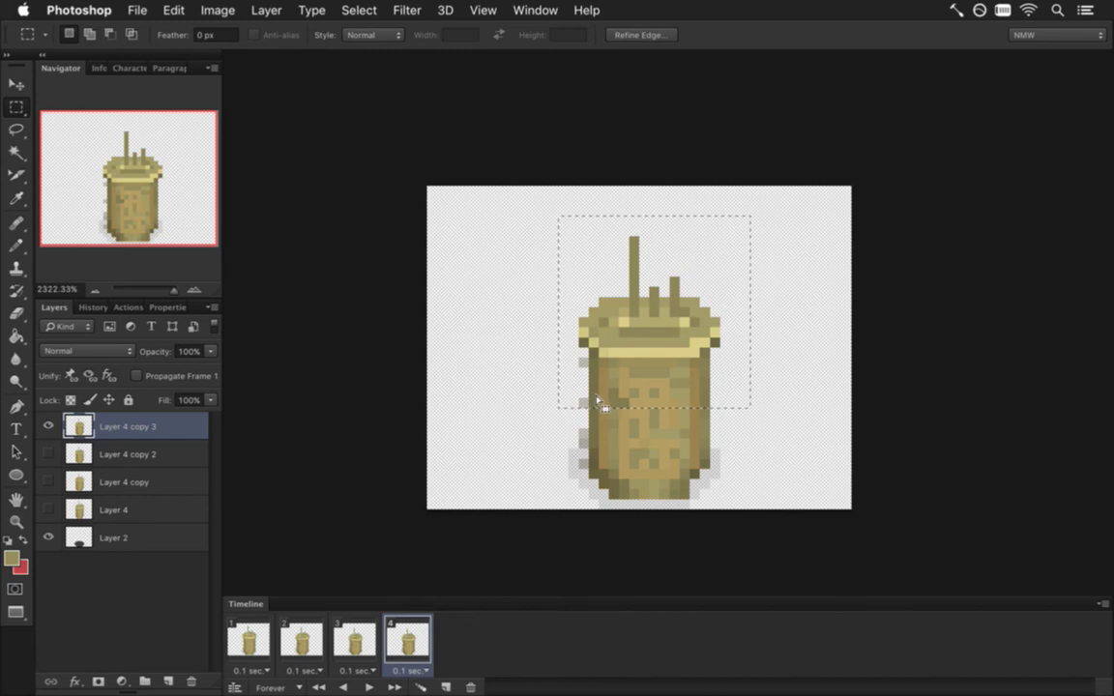
key("v")
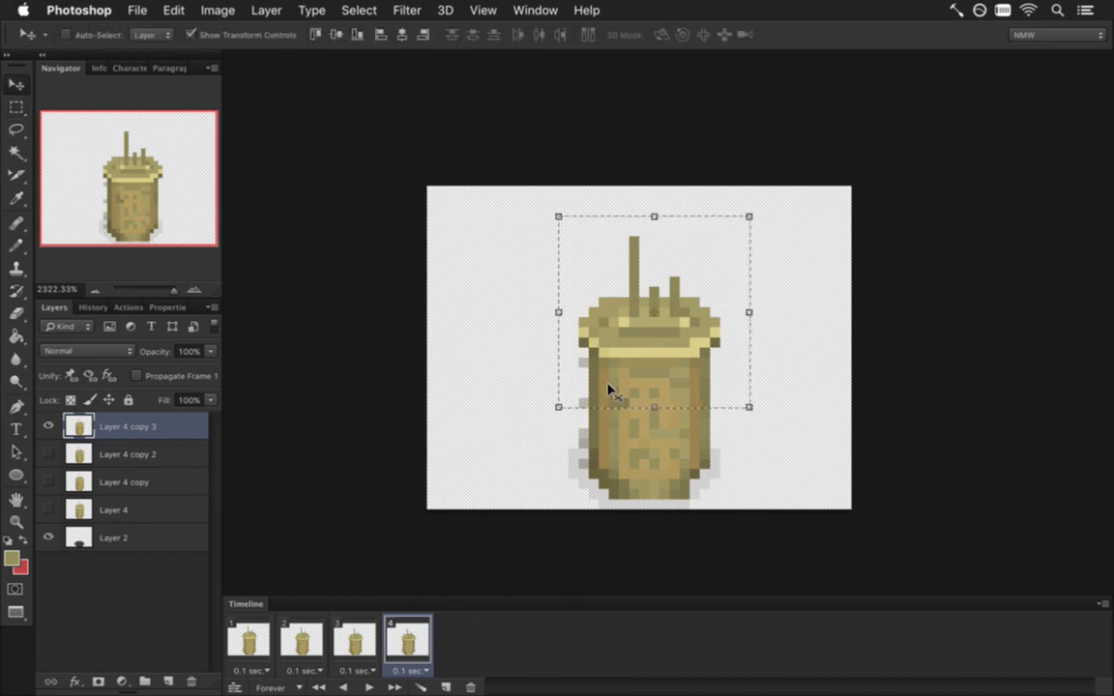
key("m")
key("m")
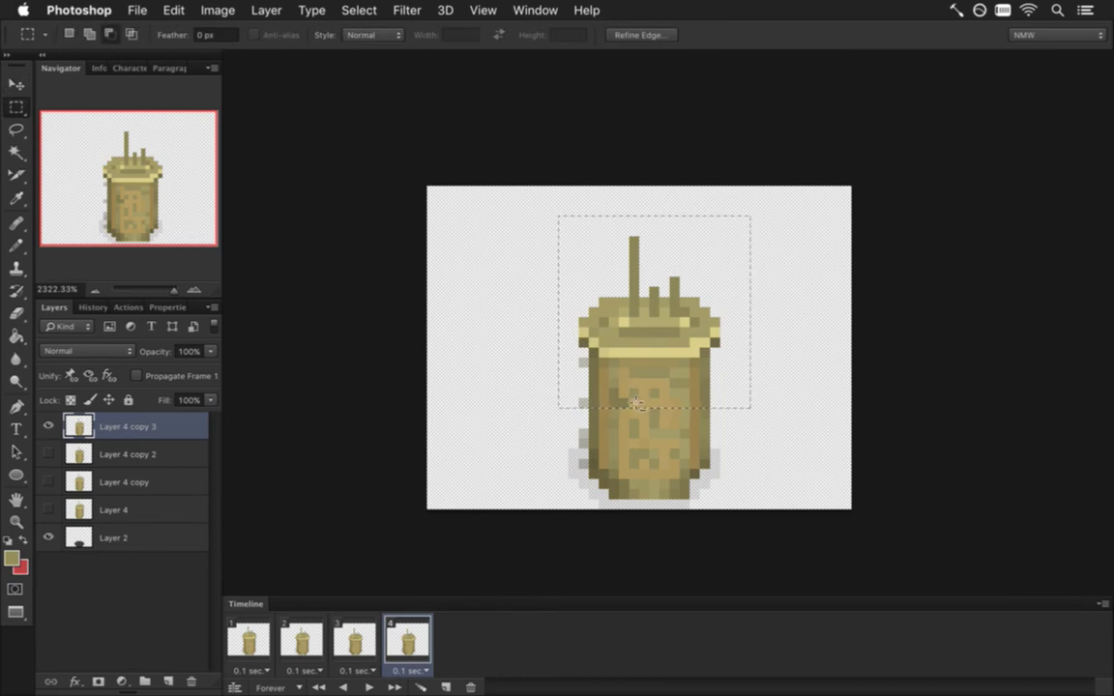
left_click_drag(597, 365, 642, 410)
key("v")
key("Down")
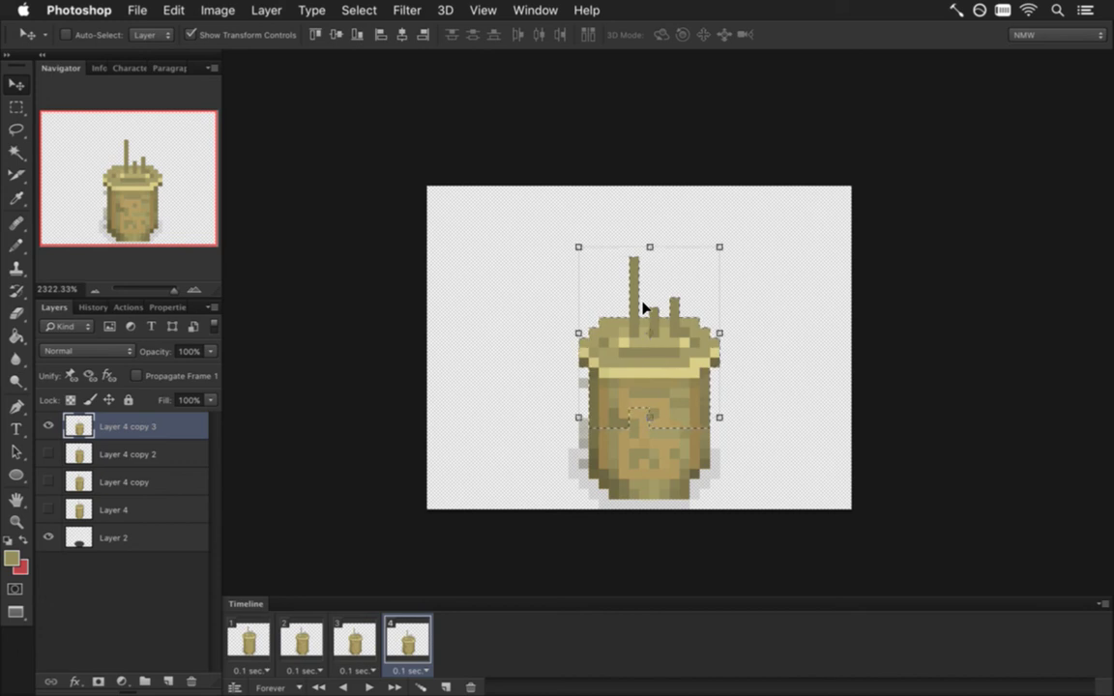
key("Up")
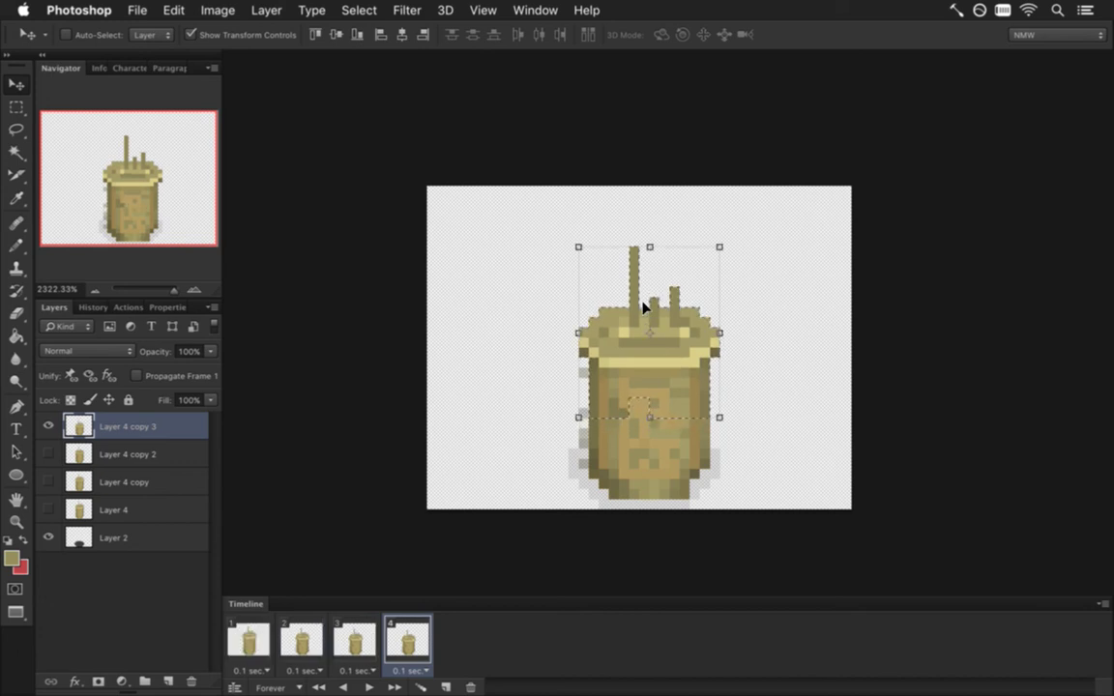
key("Up")
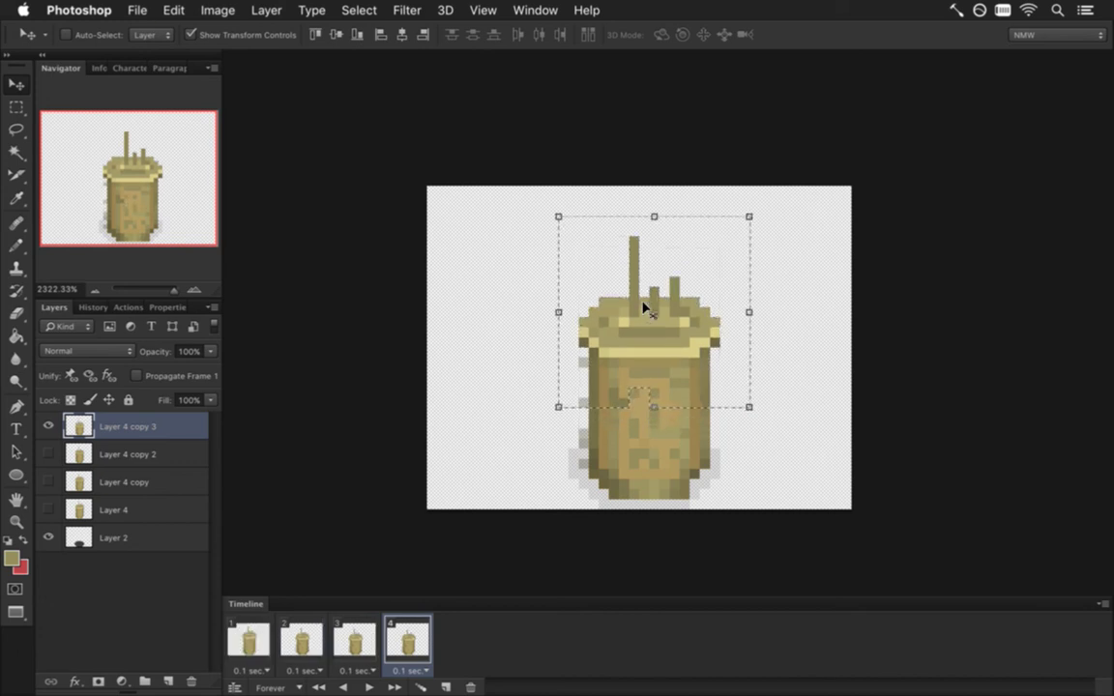
Step: Reselect the pillar's upper part on Layer 4 copy 3 without the notch, shift it down one pixel, and deselect
key("m")
left_click_drag(517, 197, 580, 228)
left_click_drag(684, 321, 746, 406)
key("v")
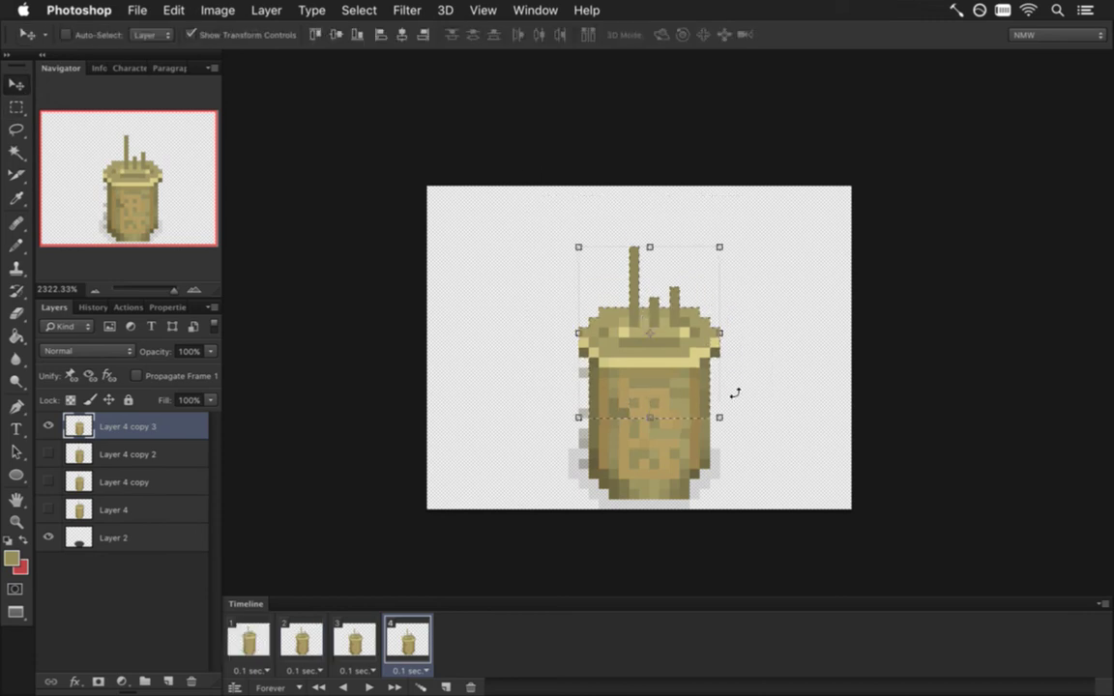
key("m")
left_click(505, 351)
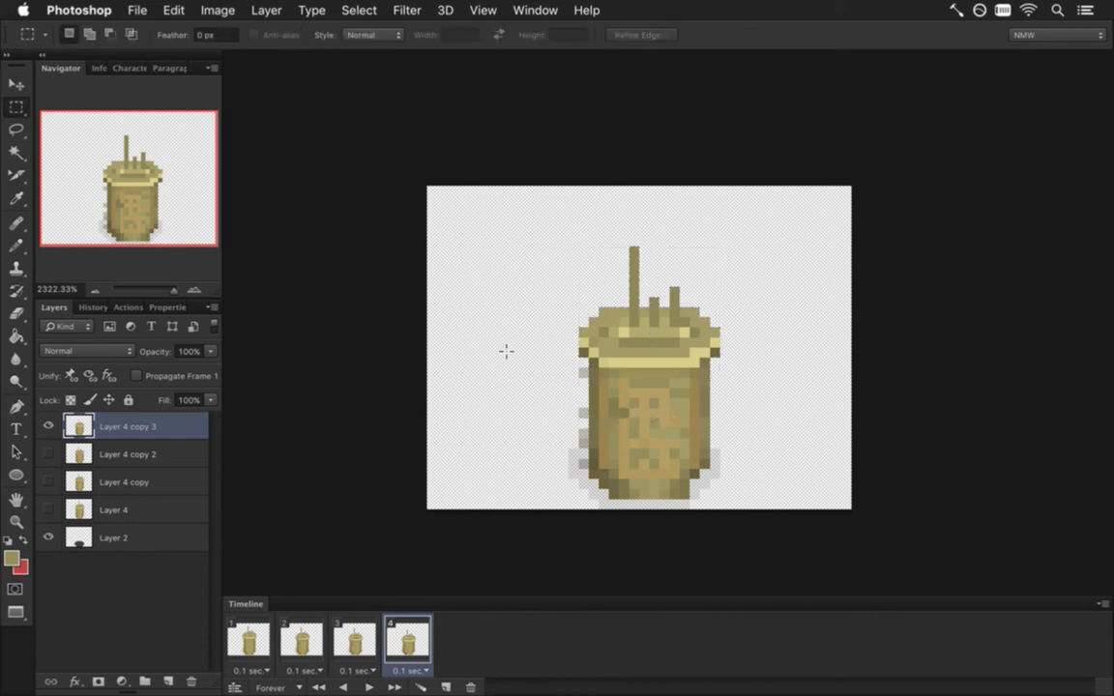
Step: Sample the dark crack colour from the carved panel for the Pencil, and compare frames 3 and 4
key("i")
left_click(629, 422)
key("b")
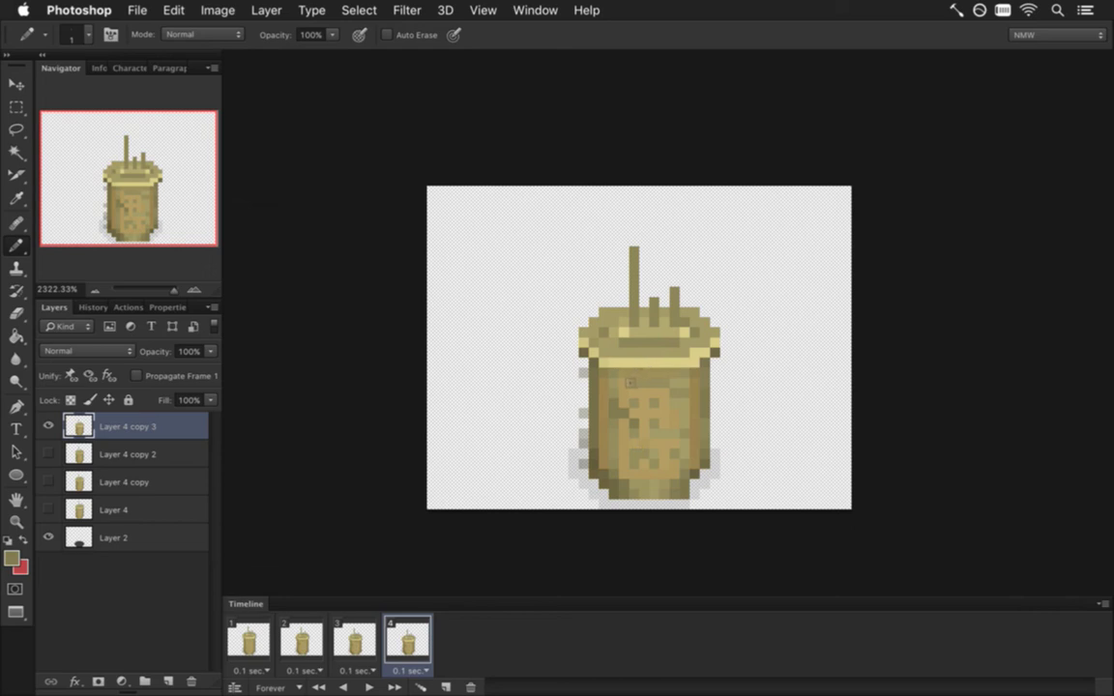
left_click(353, 641)
left_click(410, 642)
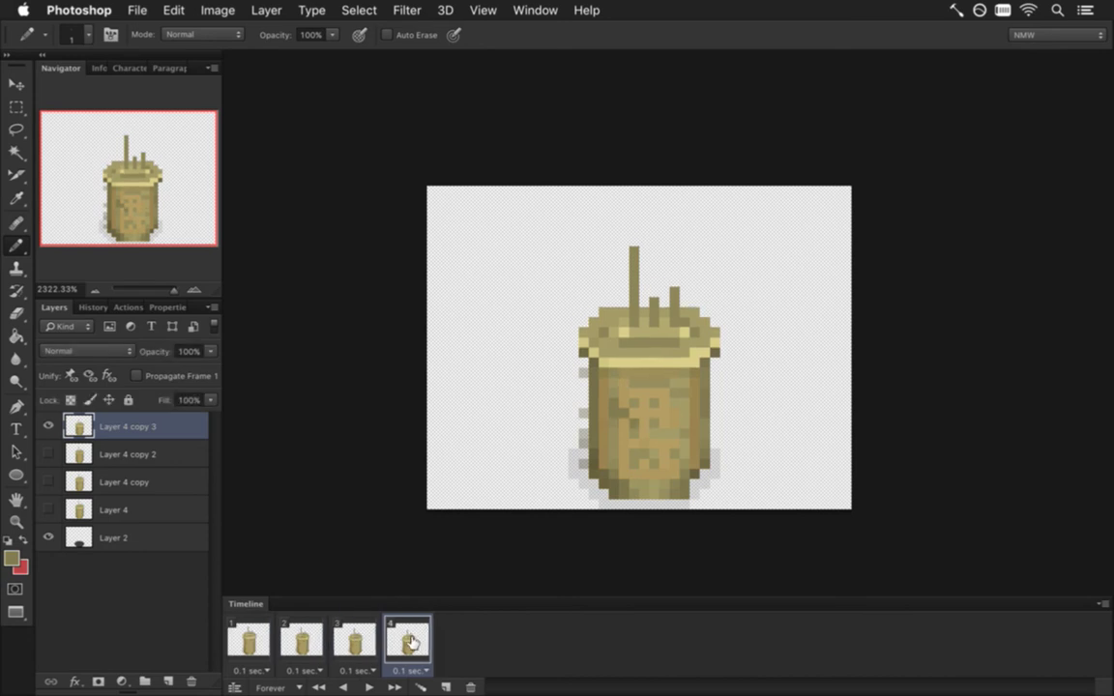
Step: Add a fifth animation frame and show a duplicate of Layer 4 copy 3 in it instead of the original
left_click(445, 686)
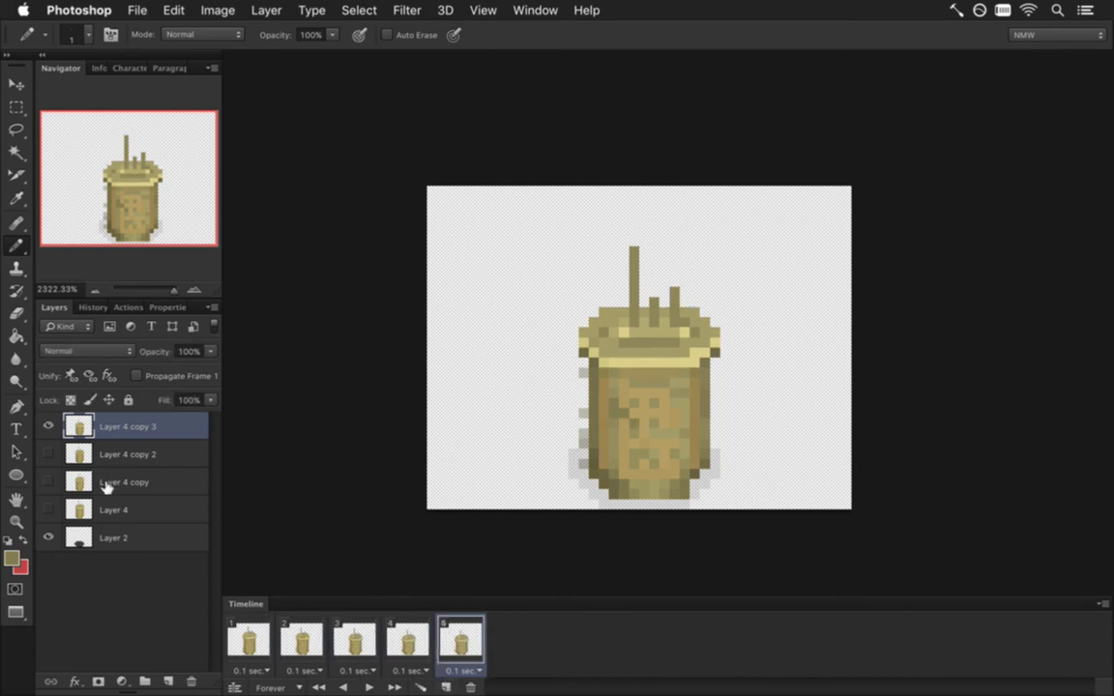
key("super+j")
left_click(49, 453)
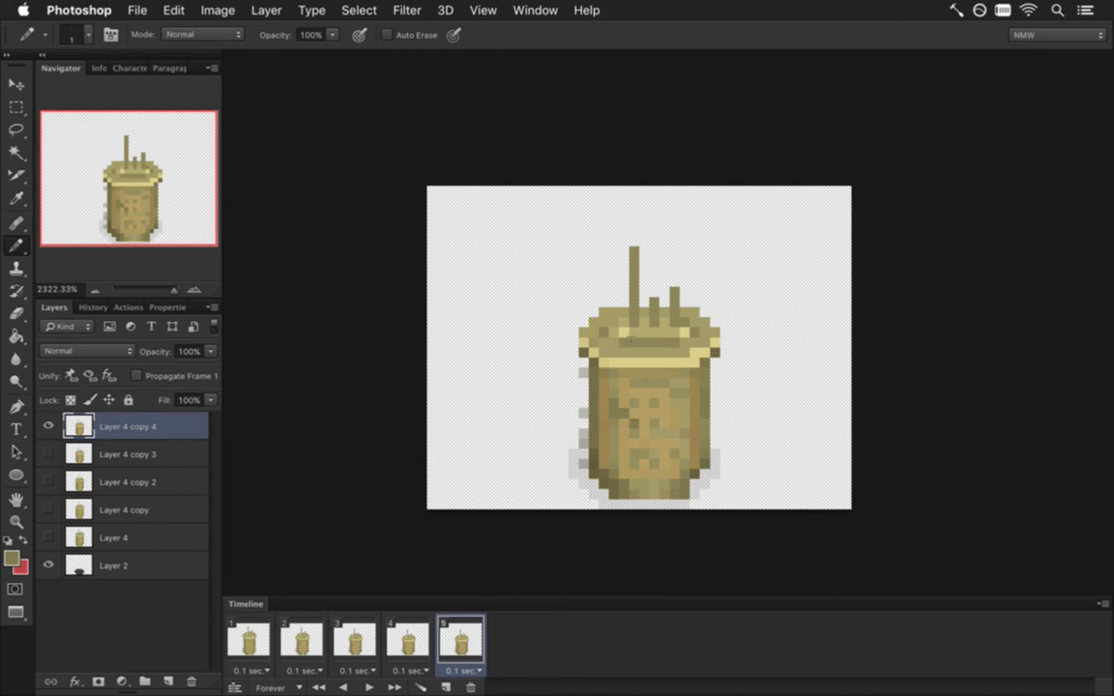
Step: Shift the upper part of the pillar on Layer 4 copy 4 down two pixels, leaving out the left shadow pixel, and deselect
key("m")
mouse_move(548, 235)
left_mouse_down()
mouse_move(753, 402)
mouse_move(756, 425)
left_mouse_up()
key("alt")
left_click_drag(580, 428, 588, 429)
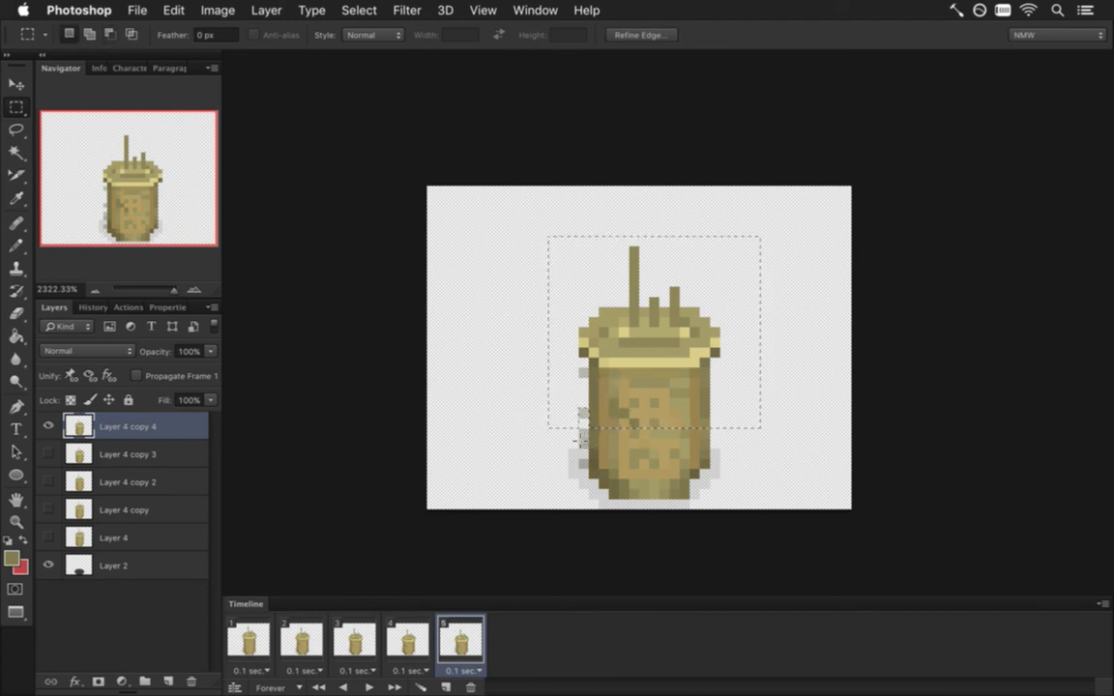
key("v")
key("Down")
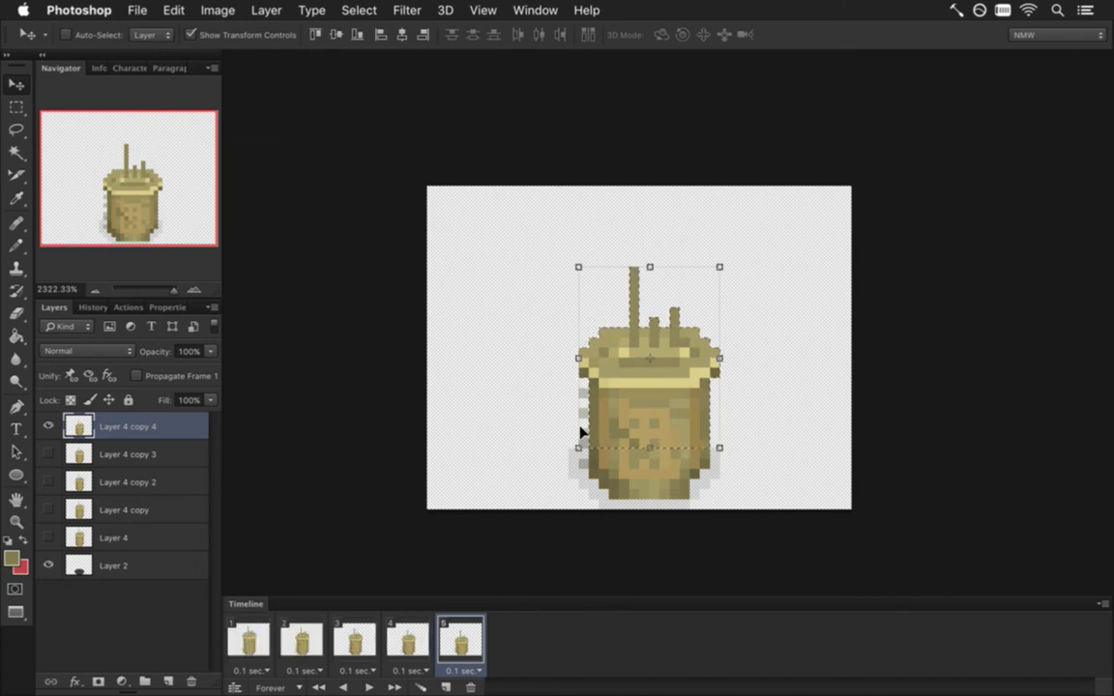
key("m")
key("ctrl+d")
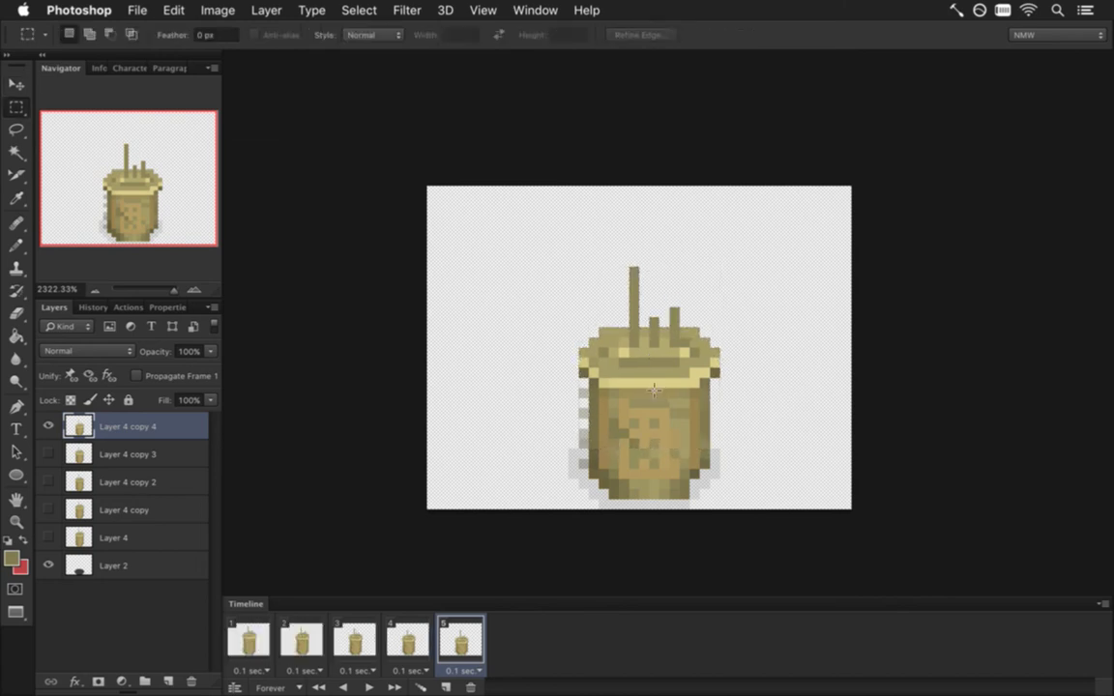
Step: Add a sixth animation frame and show a duplicate of Layer 4 copy 4 in it instead of the original
left_click(447, 684)
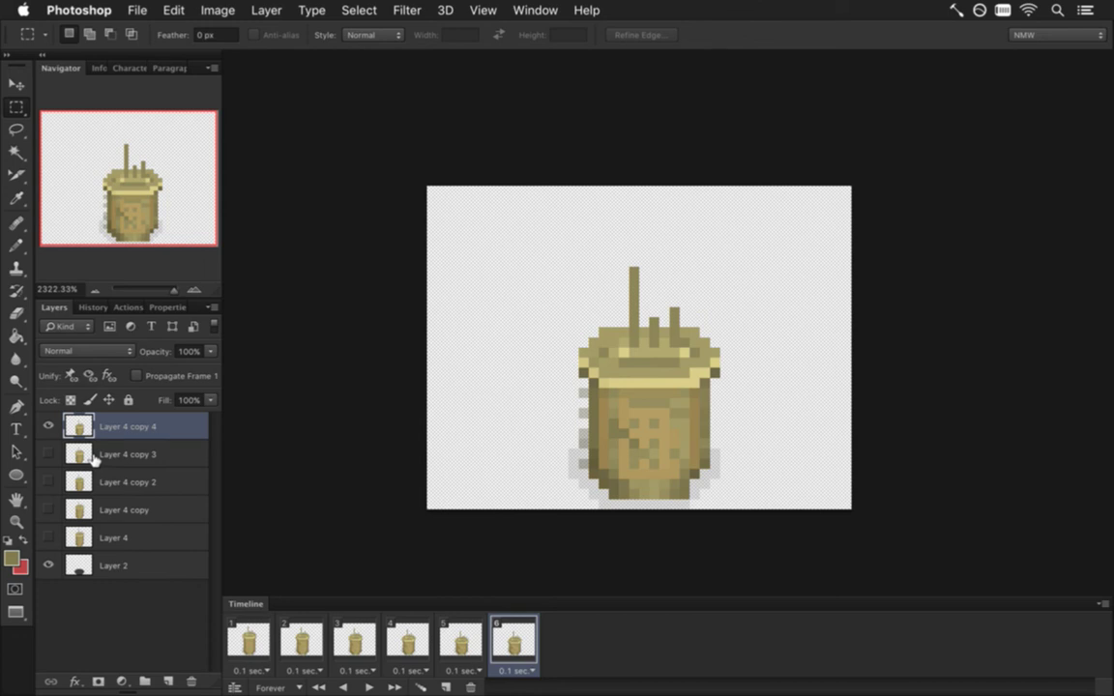
key("super+j")
left_click(50, 454)
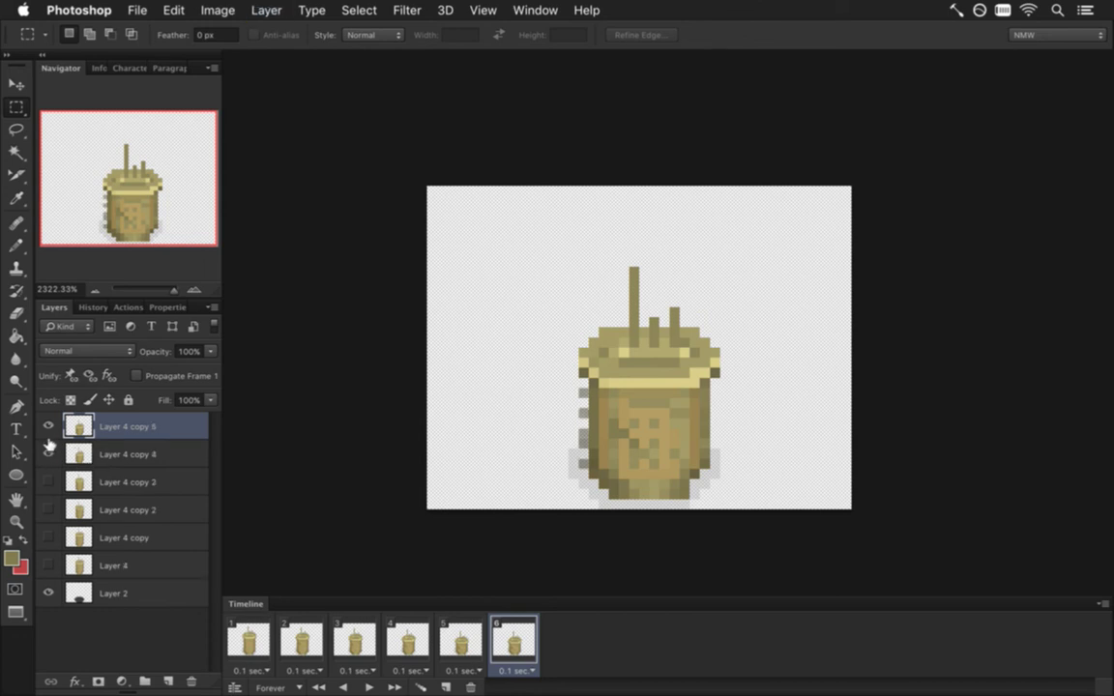
Step: Shift the pillar's upper part on Layer 4 copy 5 down two pixels, adjusting the selection around the shadow and crack pixels, and deselect
left_click_drag(558, 245, 781, 439)
left_click_drag(584, 423, 589, 440)
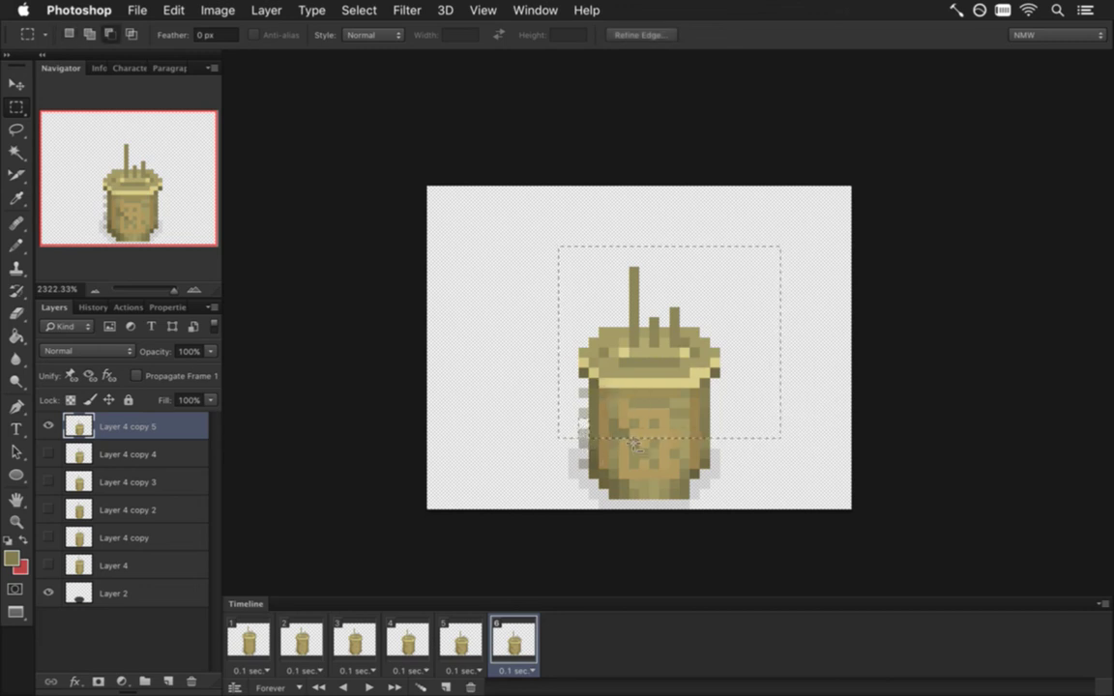
key("shift")
left_click_drag(631, 431, 640, 447)
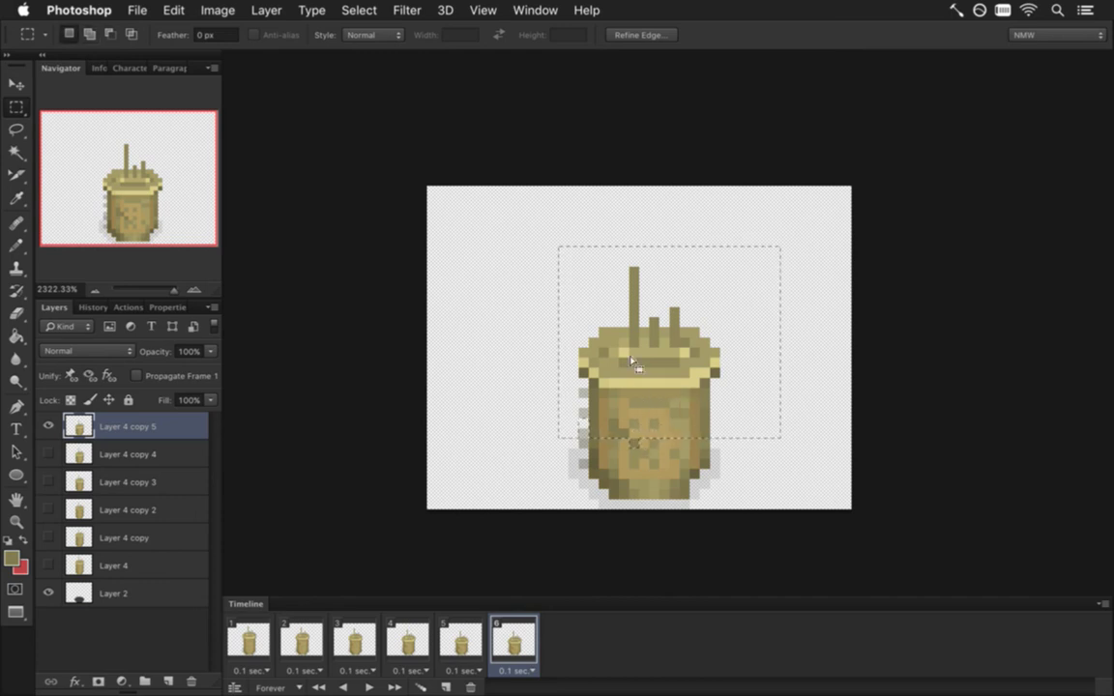
key("v")
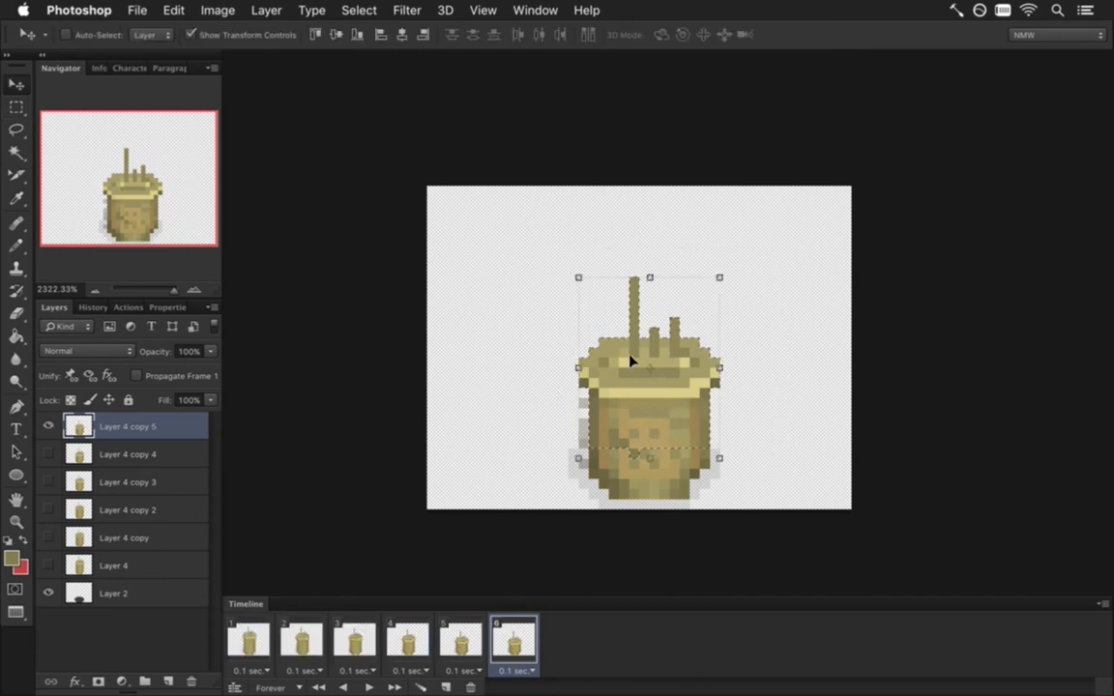
key("Down")
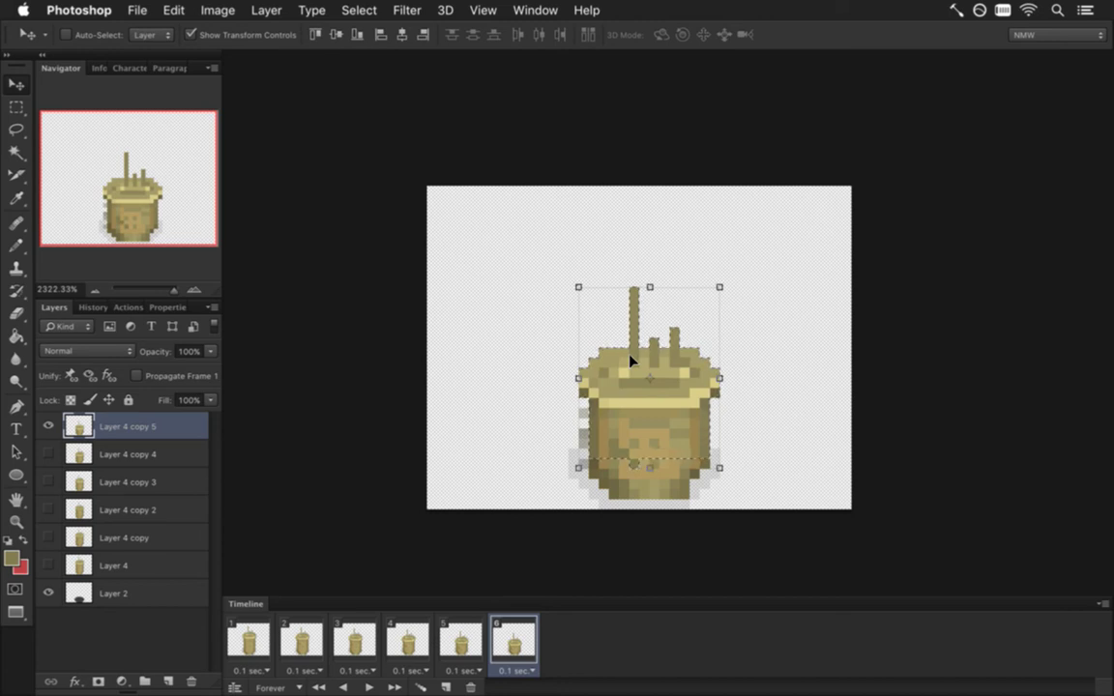
key("m")
left_click(546, 435)
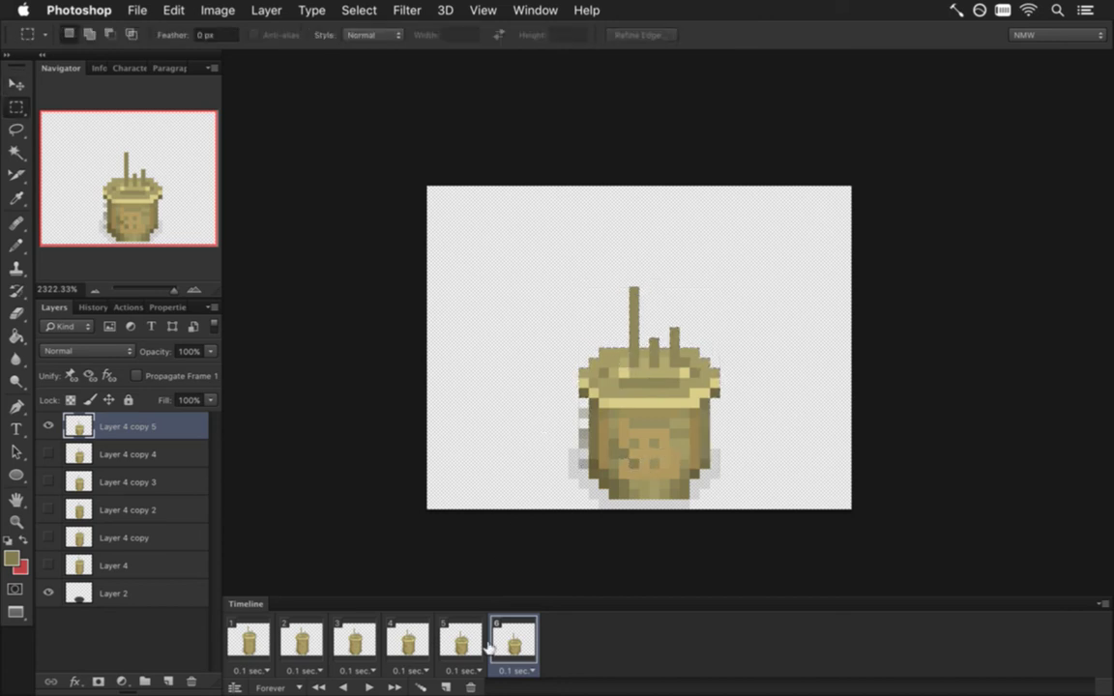
Step: Add a seventh animation frame and rotate the right side of the cap with its spike about 15° clockwise on Layer 4 copy 5
left_click(446, 686)
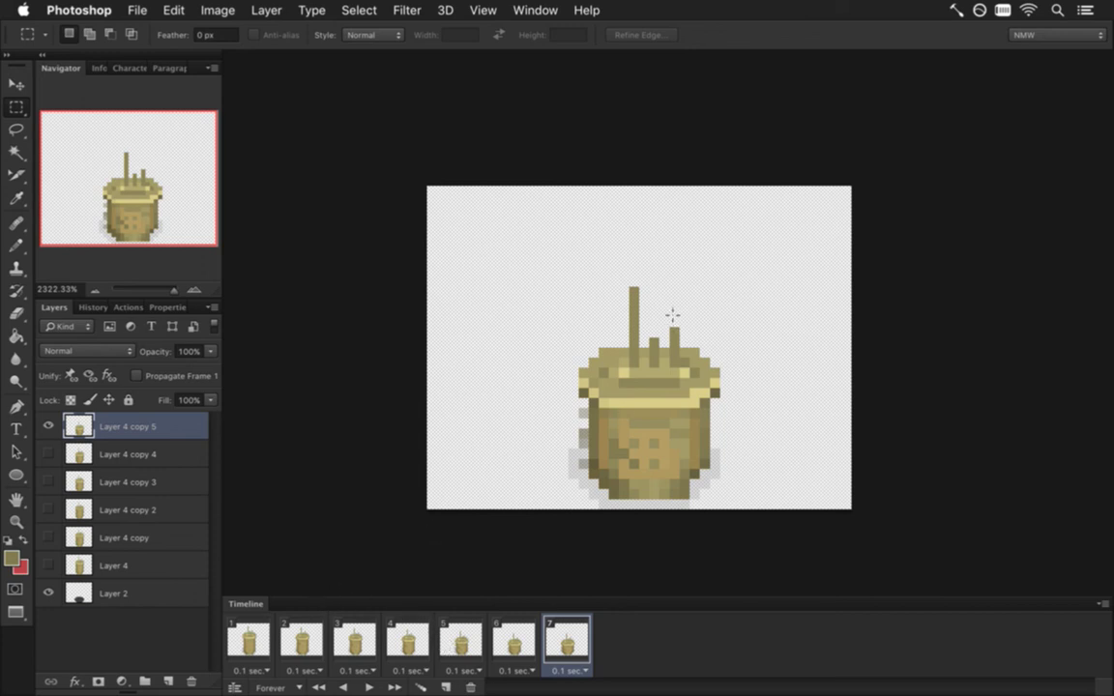
left_click_drag(670, 276, 721, 402)
key("v")
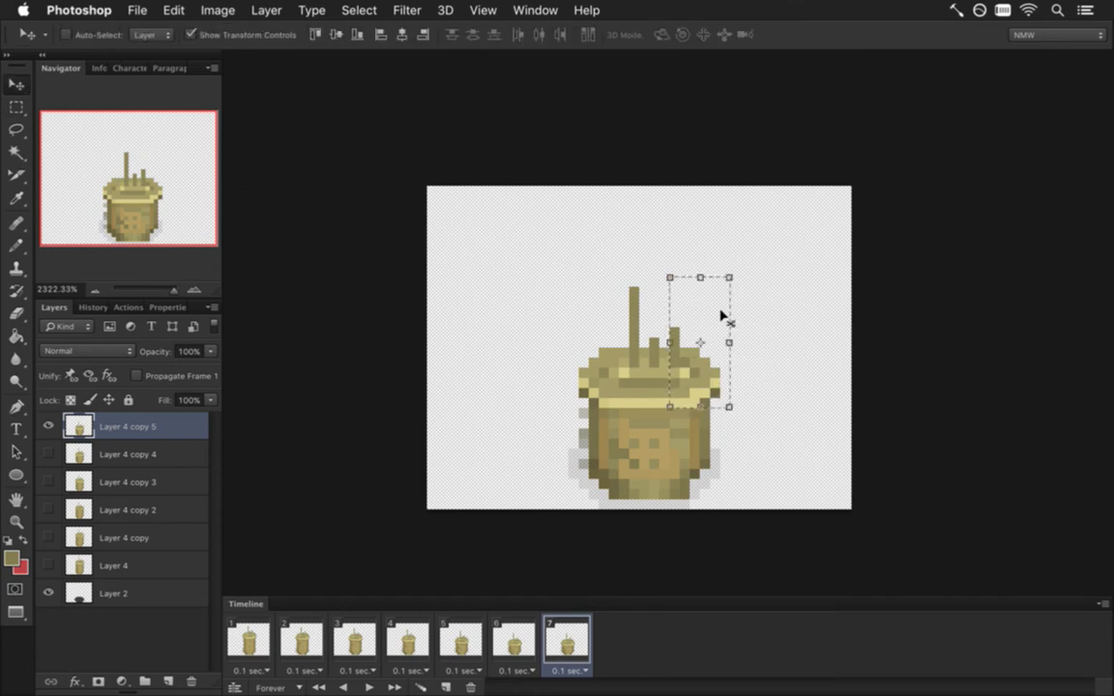
left_click(731, 271)
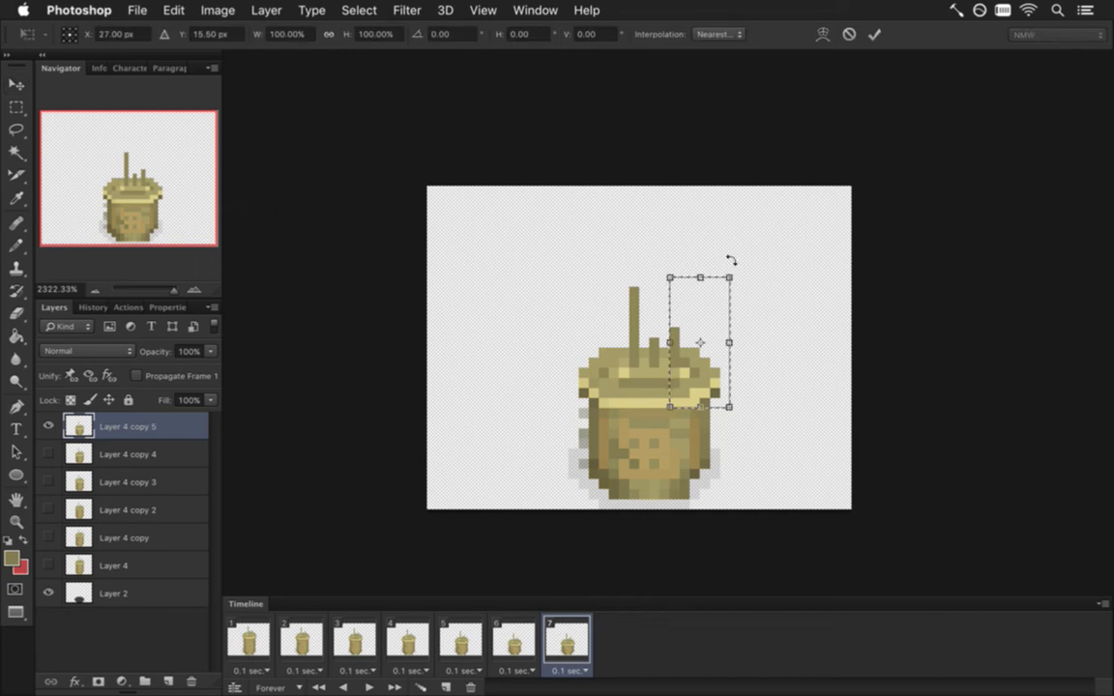
left_click_drag(743, 265, 759, 280)
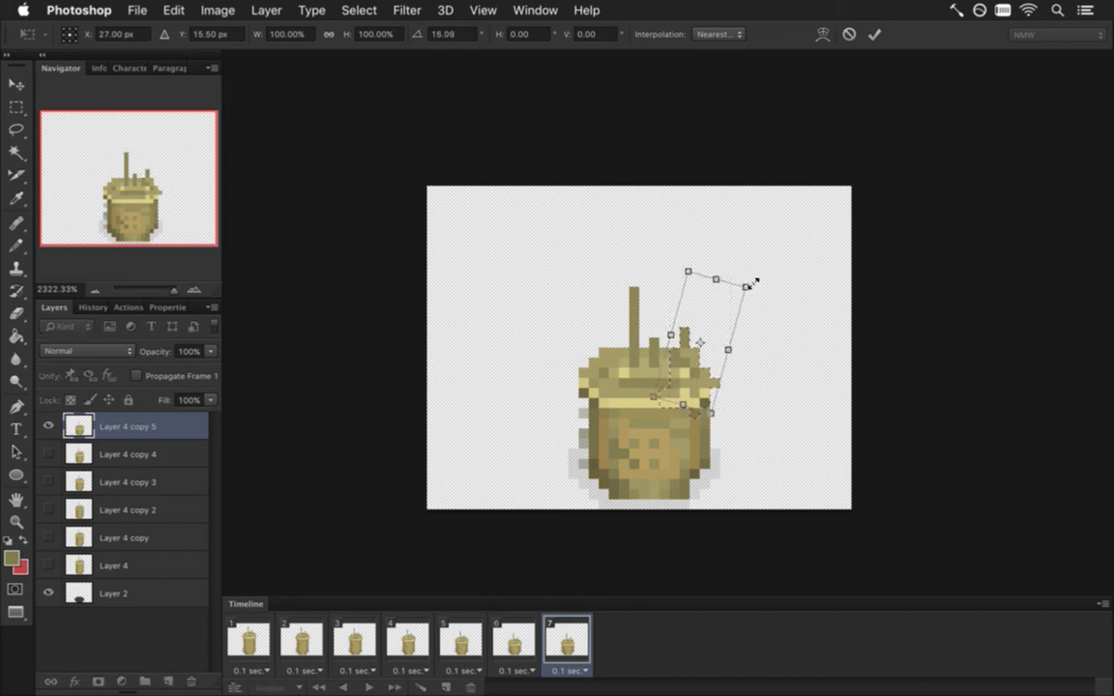
key("Return")
key("m")
left_click(731, 359)
Step: Sample colours from the pillar's cap and rim for the Pencil, and compare frames 5, 6 and 7
key("i")
left_click(621, 370)
key("b")
left_click(682, 396, "alt")
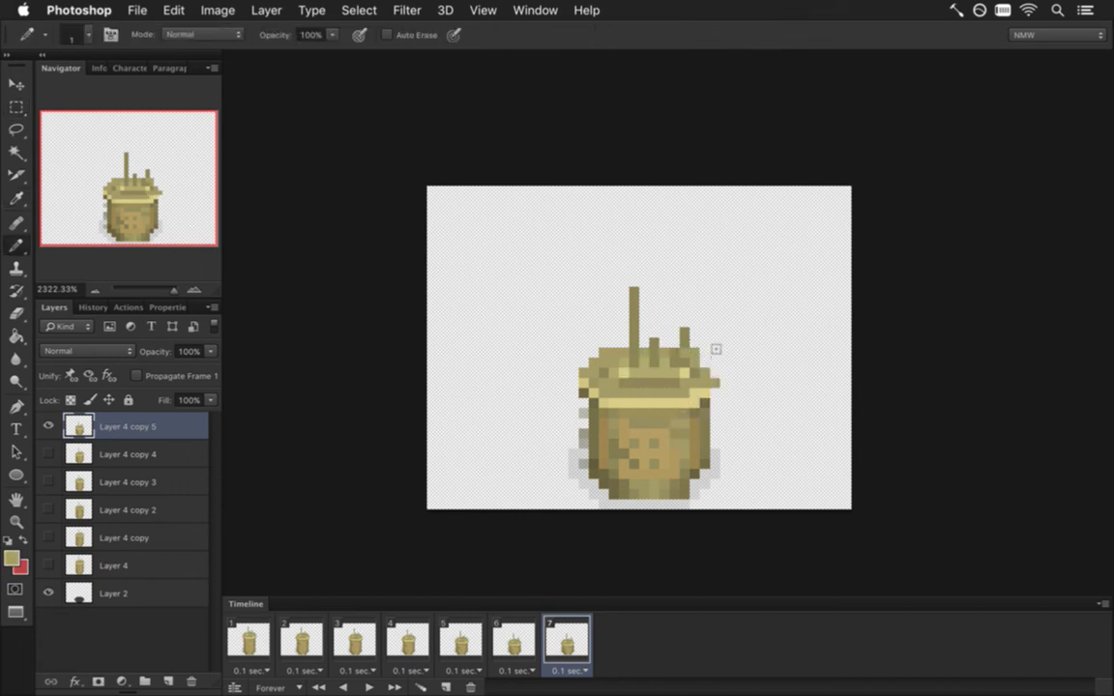
left_click(519, 640)
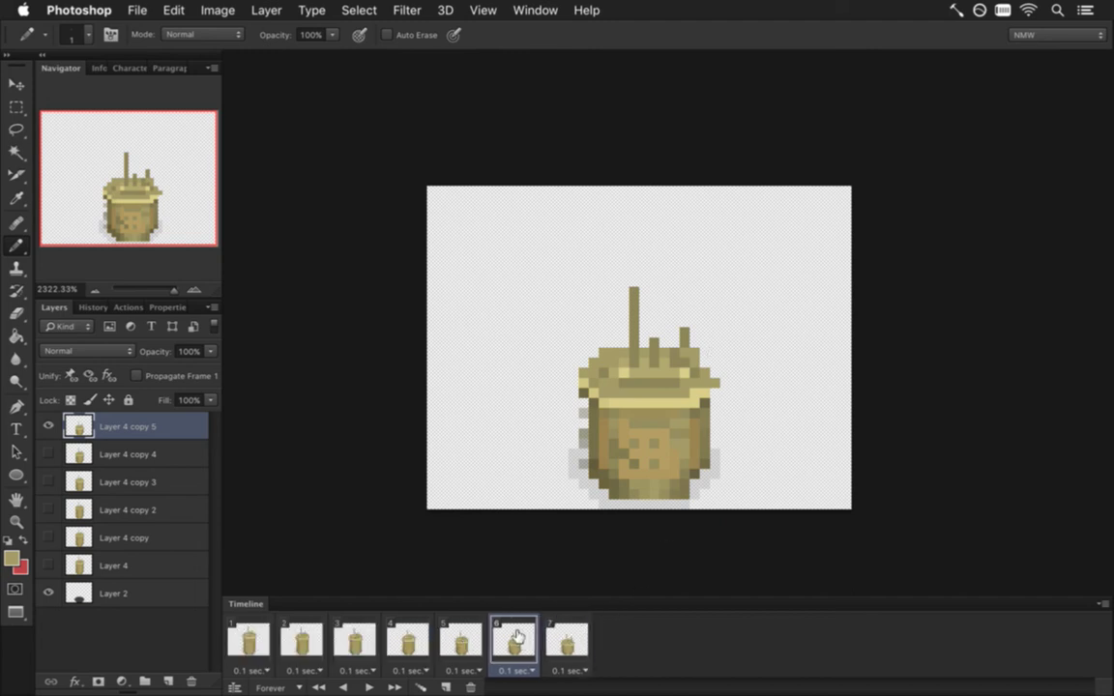
left_click(566, 640)
left_click(523, 641)
left_click(473, 641)
left_click(507, 643)
left_click(568, 635)
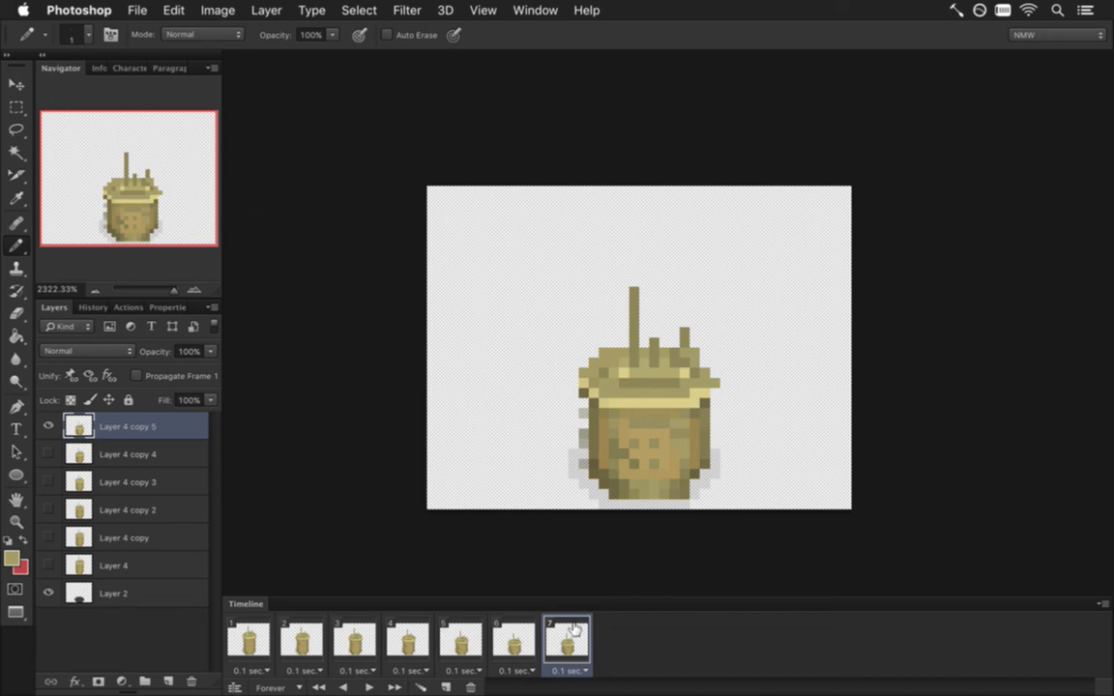
Step: Copy the tilted pillar artwork, undo the cap rotation on Layer 4 copy 5, and clear the selection
key("super+c")
key("super+v")
key("alt+super+z")
key("alt+super+z")
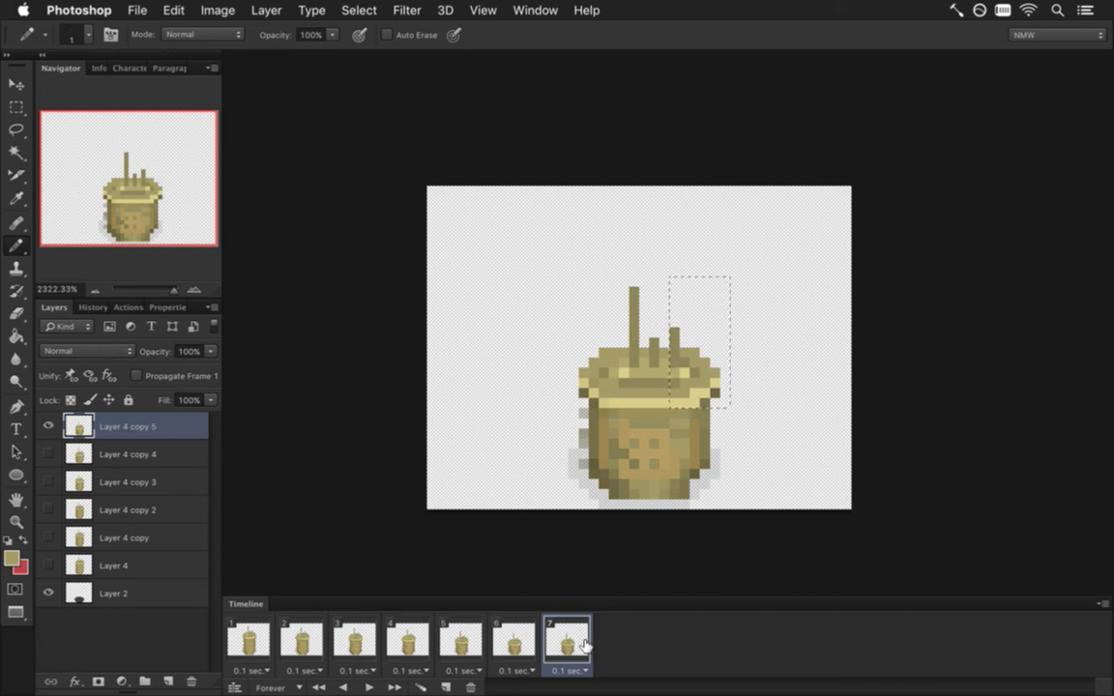
key("m")
left_click(621, 471)
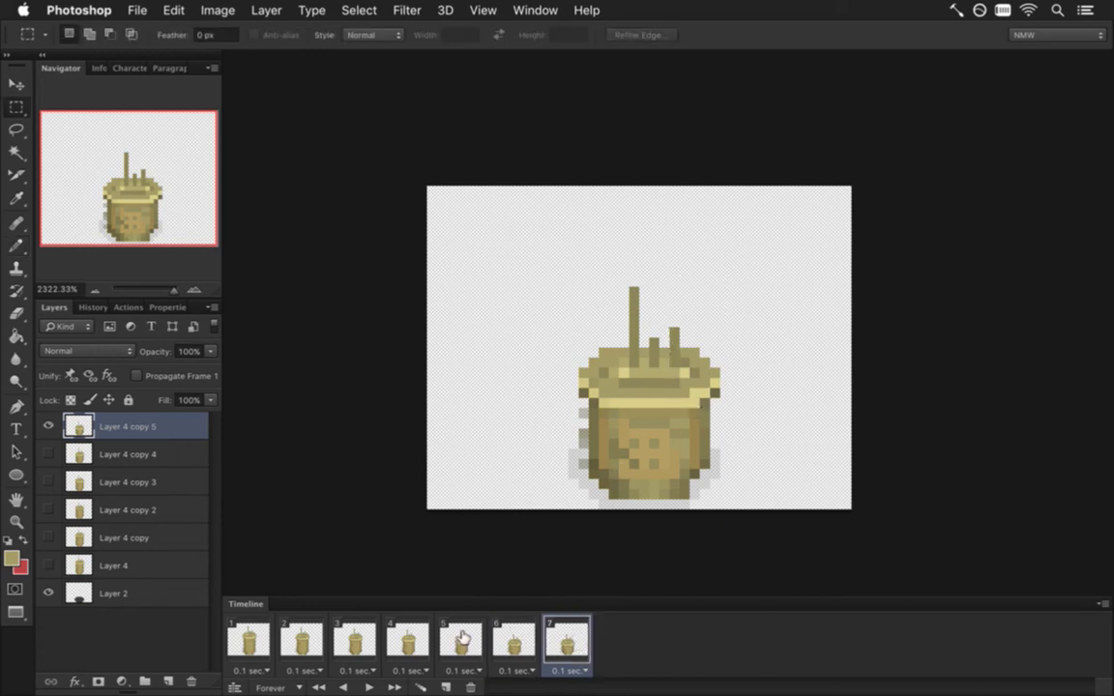
Step: Show a duplicate of Layer 4 copy 5 instead of the original in frame 7, and paste the tilted artwork aligned over it
key("super+j")
left_click(49, 454)
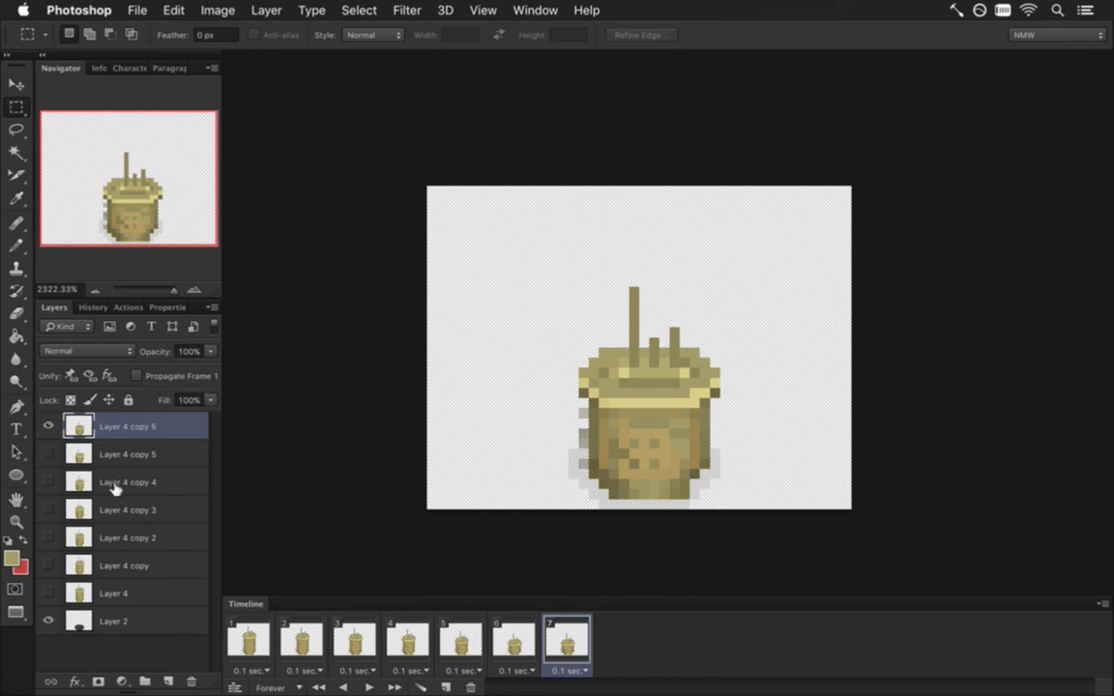
key("super+v")
key("v")
left_click_drag(552, 378, 643, 392)
key("Up")
key("Down")
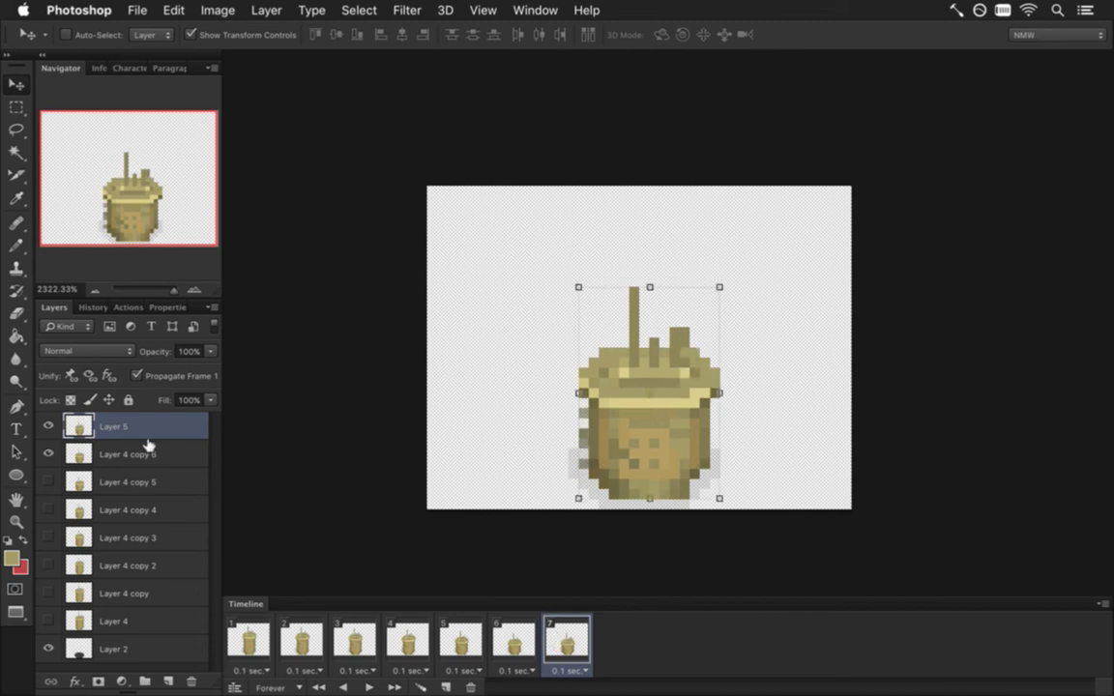
Step: Turn off Propagate Frame 1 for the pasted layer and delete Layer 4 copy 6 beneath it
left_click(136, 376)
left_click(125, 455)
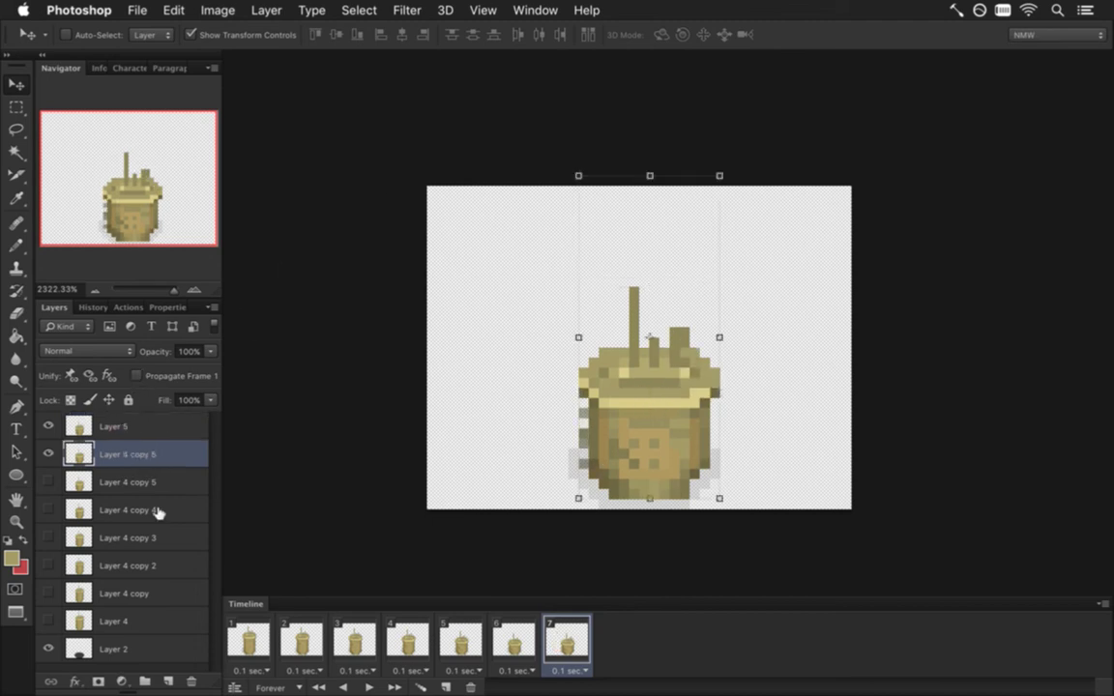
left_click(192, 681)
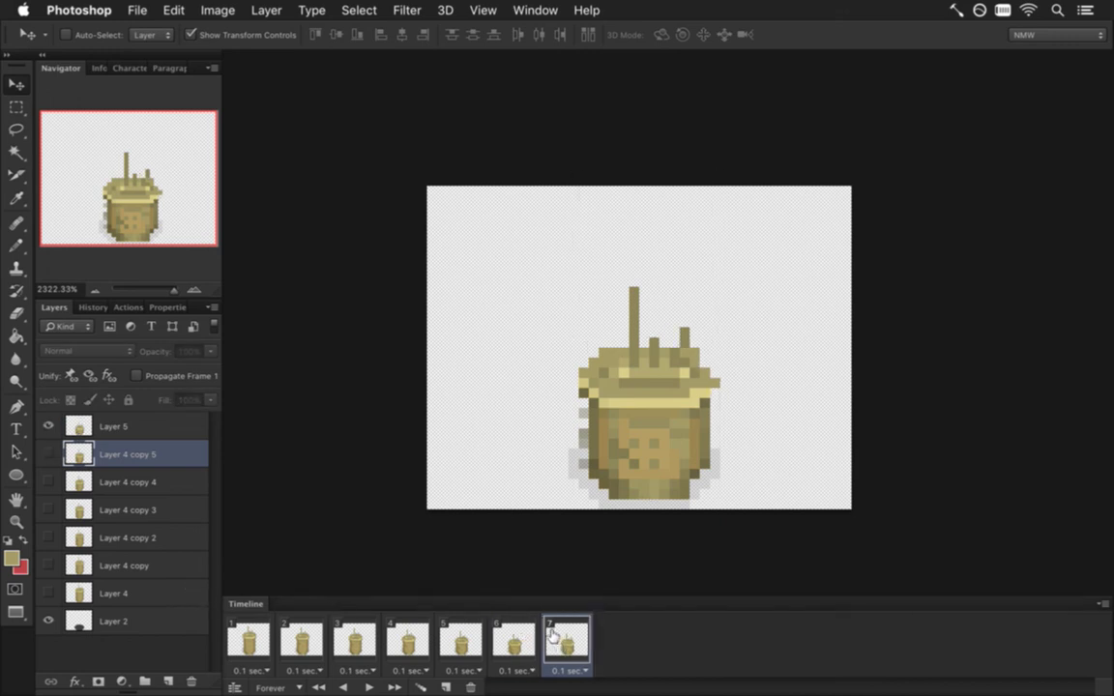
Step: On Layer 5 in frame 7, move the pillar's cap and upper body down two pixels, then clear the selection
left_click(112, 425)
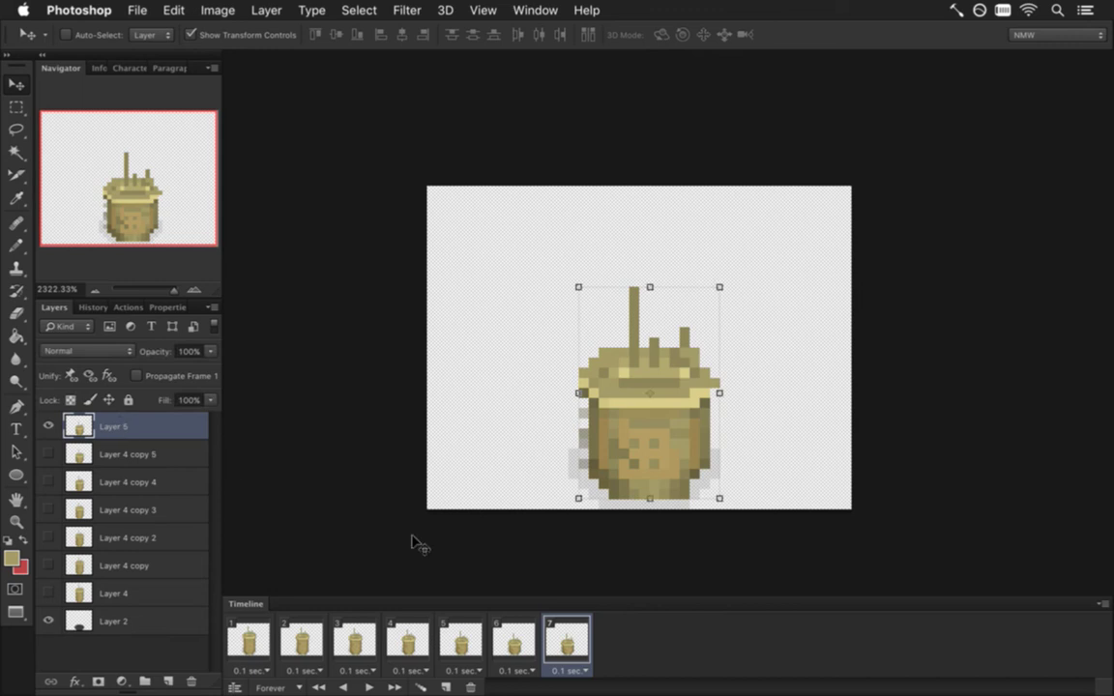
left_click(515, 640)
left_click(560, 640)
left_click(514, 640)
left_click(567, 640)
key("m")
left_click_drag(547, 246, 760, 438)
left_click_drag(609, 420, 618, 438)
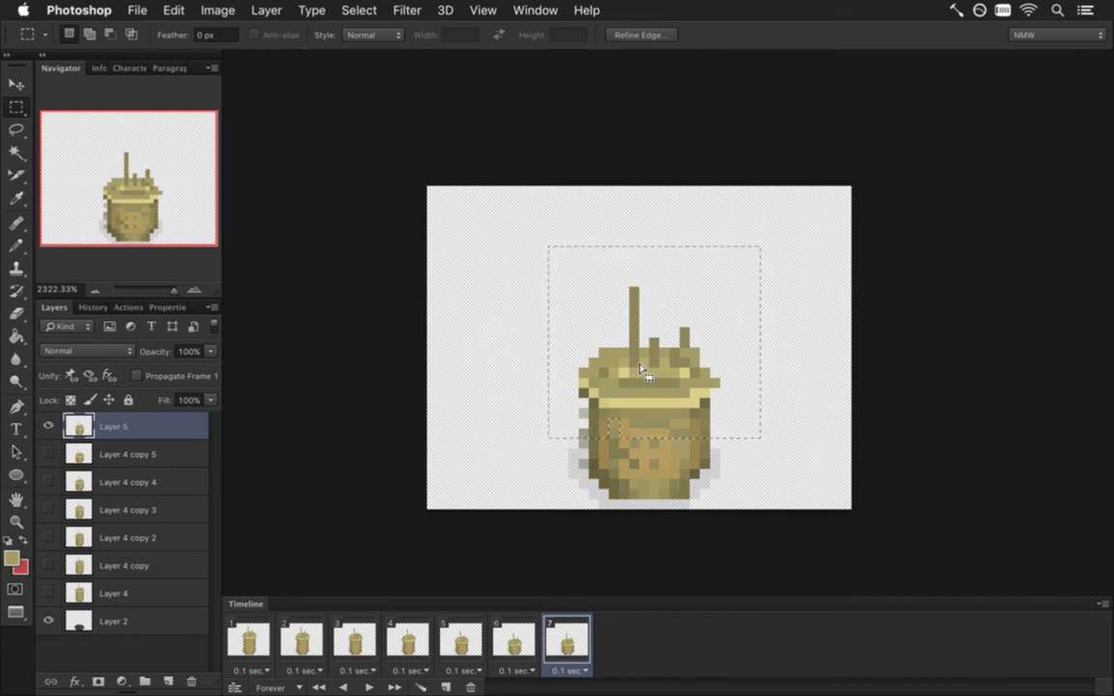
left_click_drag(579, 428, 589, 438)
key("v")
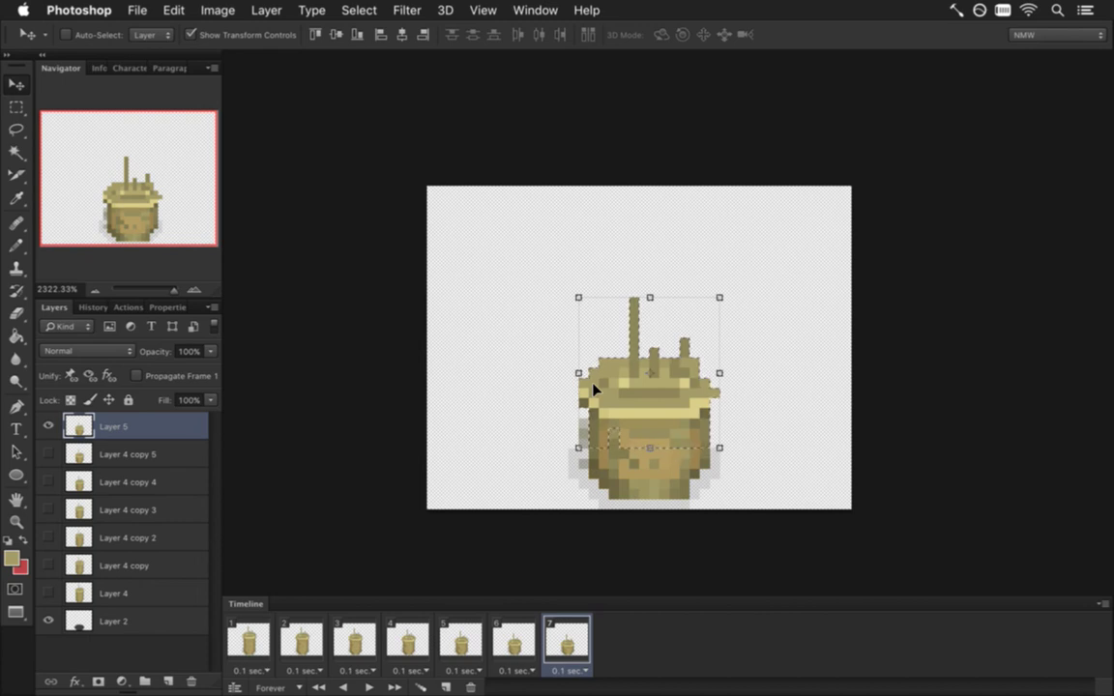
key("Down")
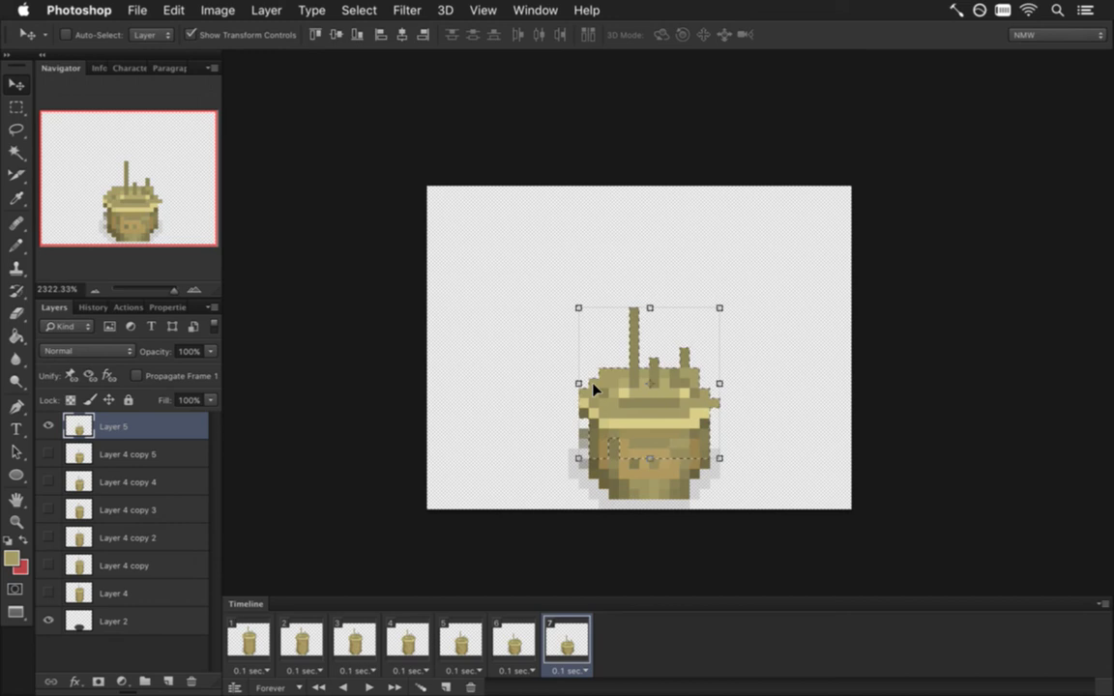
key("m")
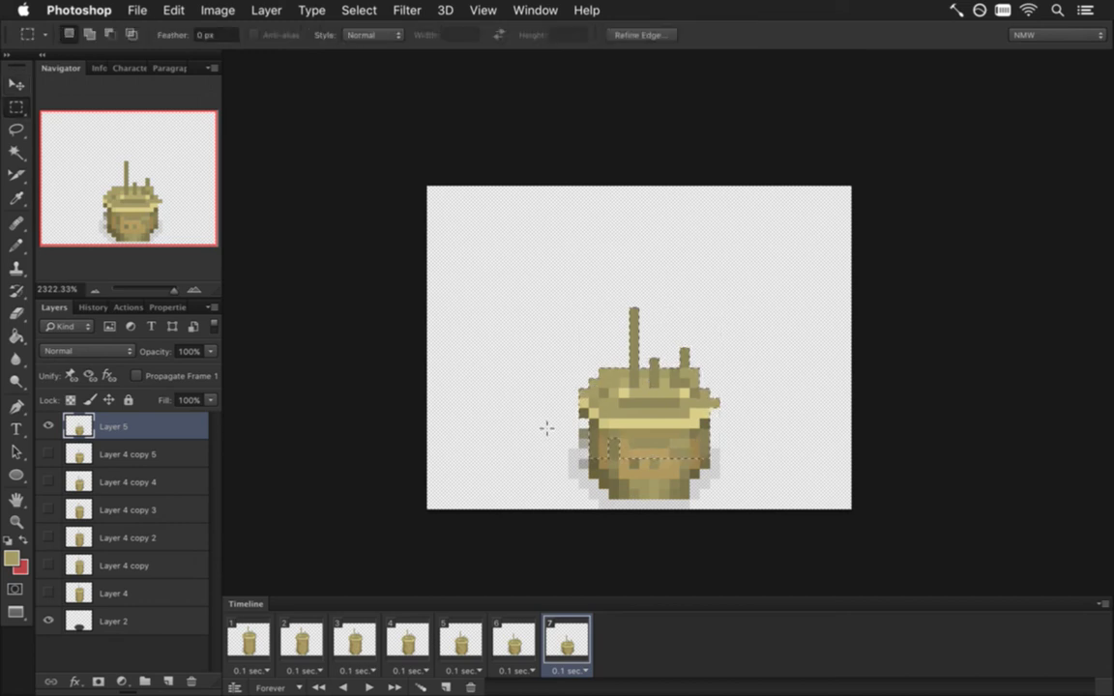
left_click(550, 440)
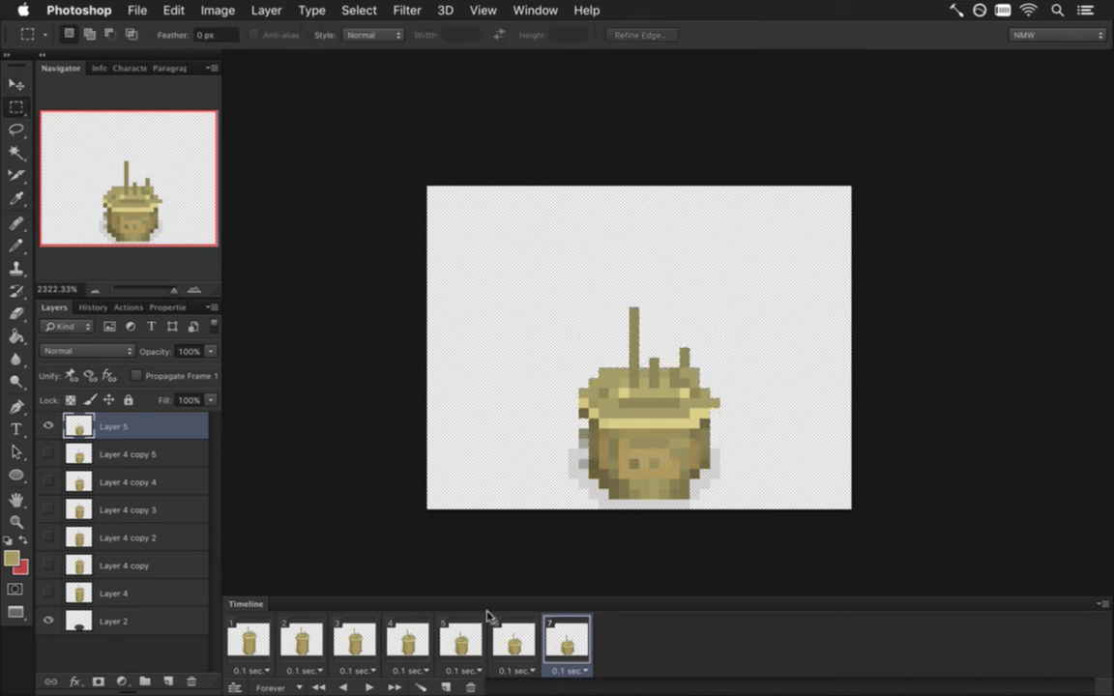
Step: Add an eighth frame after comparing frames 6 and 7, and show a duplicate of Layer 5 in it instead of the original
key("e")
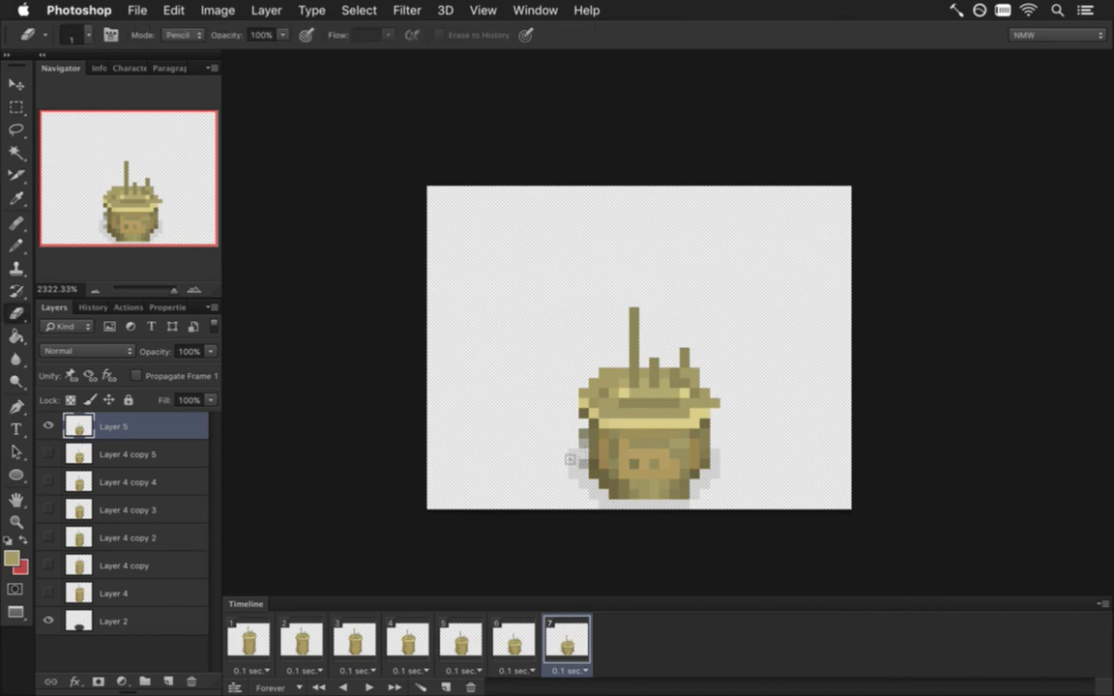
key("m")
left_click(512, 639)
left_click(559, 639)
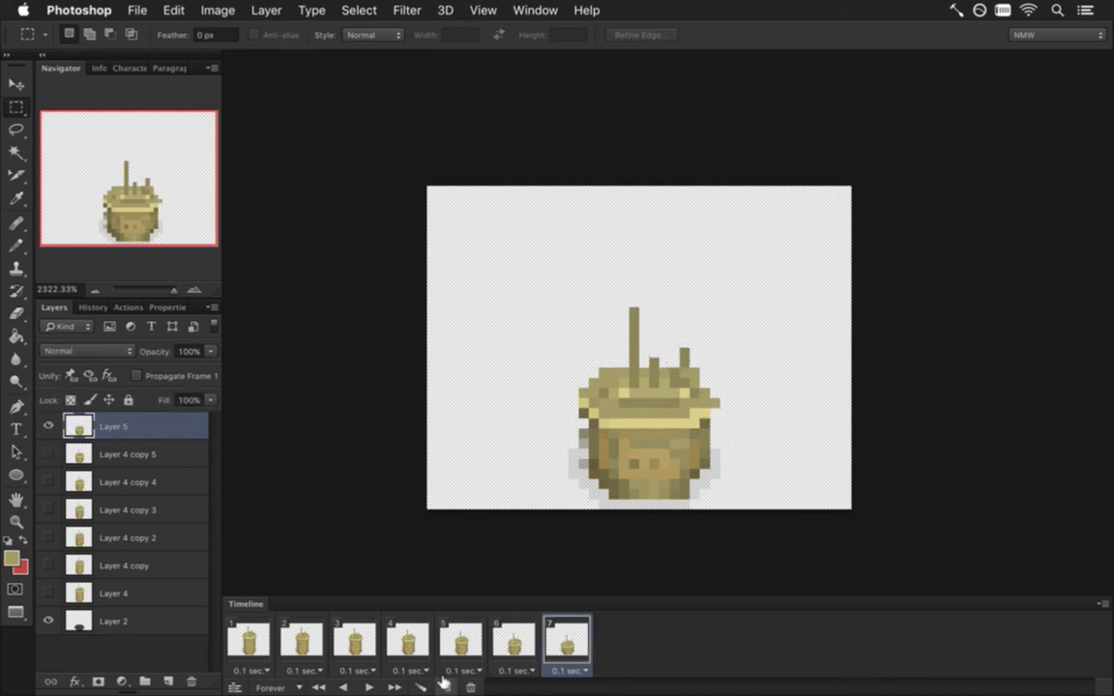
left_click(442, 686)
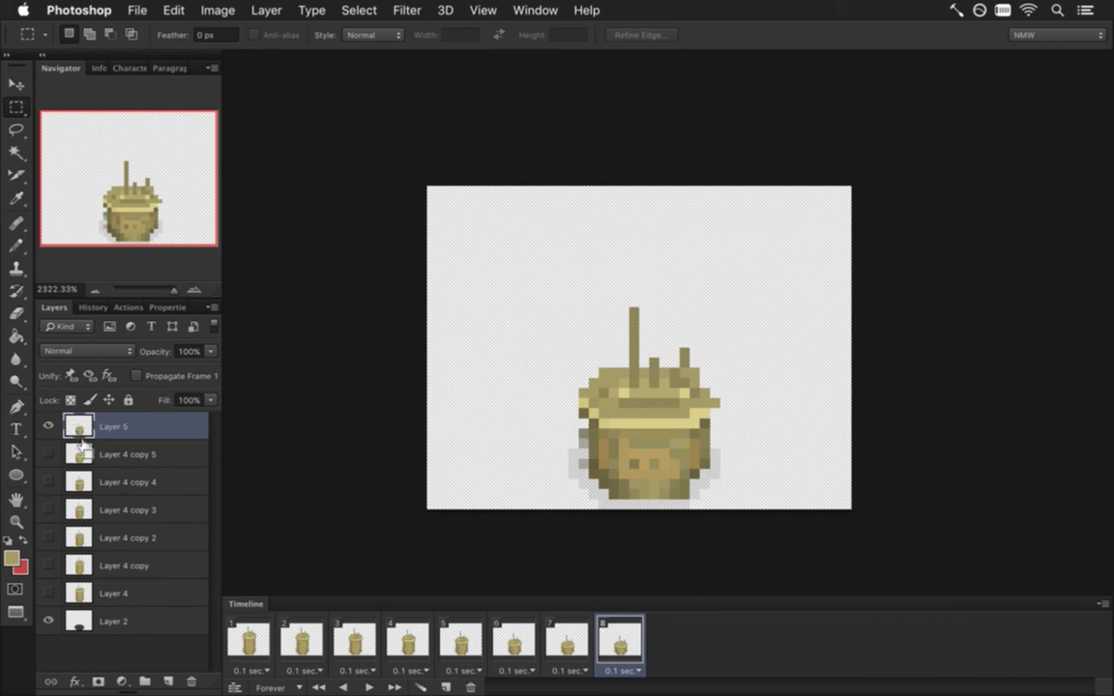
key("super+j")
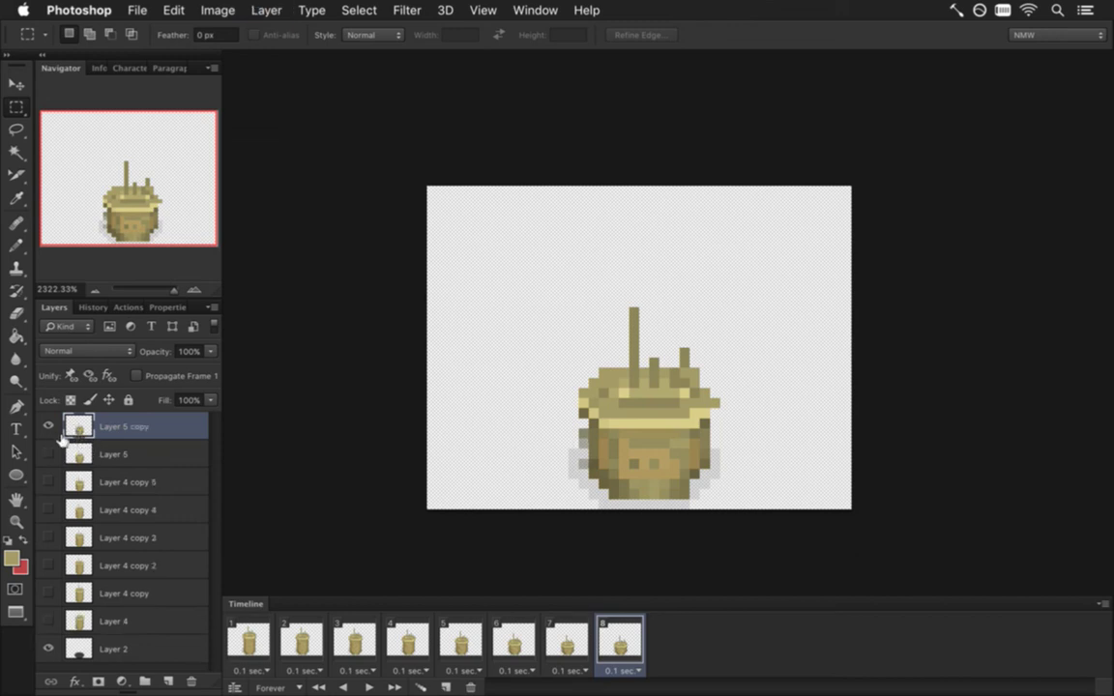
Step: On Layer 5 copy, select the cap with the adjoining body pixels, lower it two pixels, and clear the selection
left_click_drag(568, 276, 750, 438)
left_click_drag(579, 428, 589, 438)
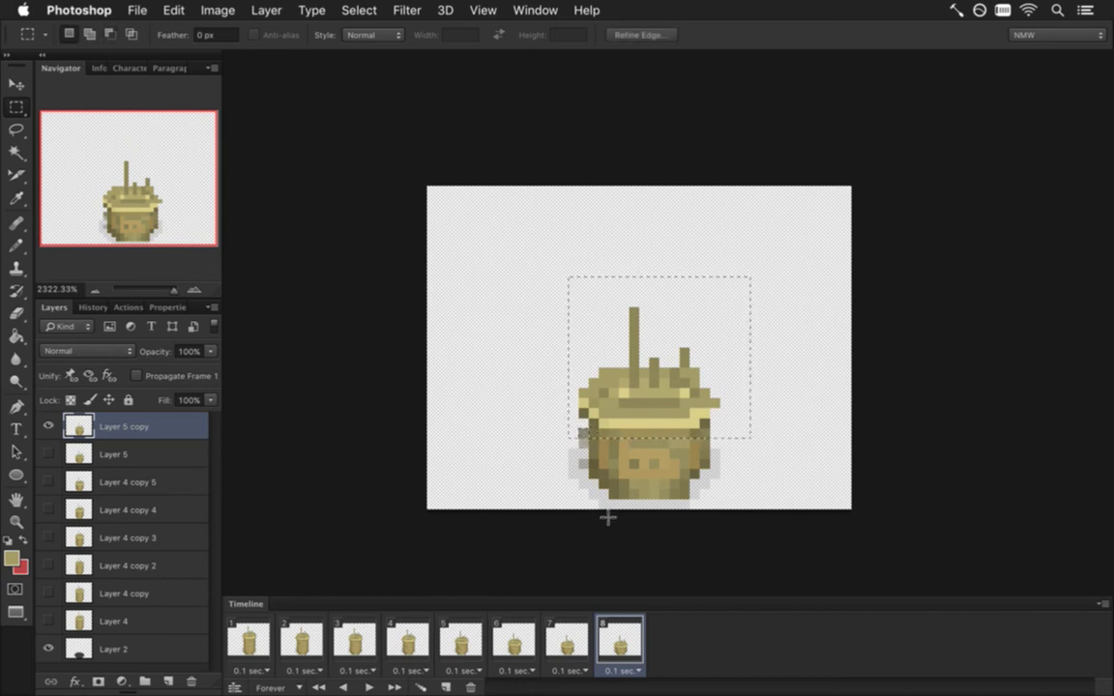
key("v")
key("Down")
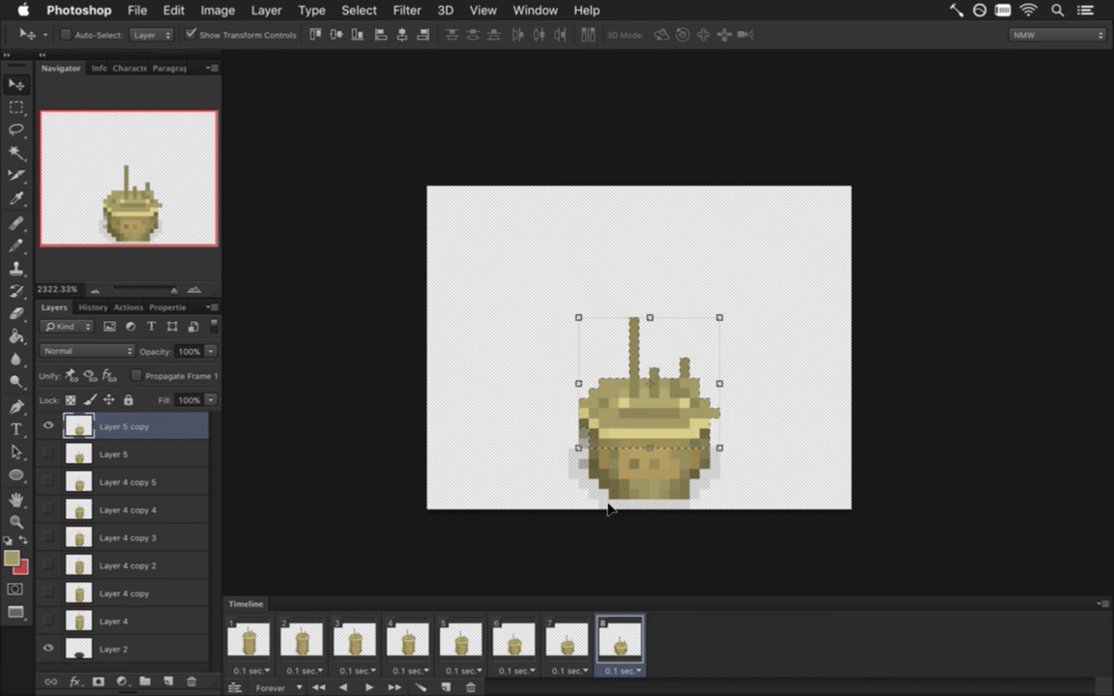
key("super+z")
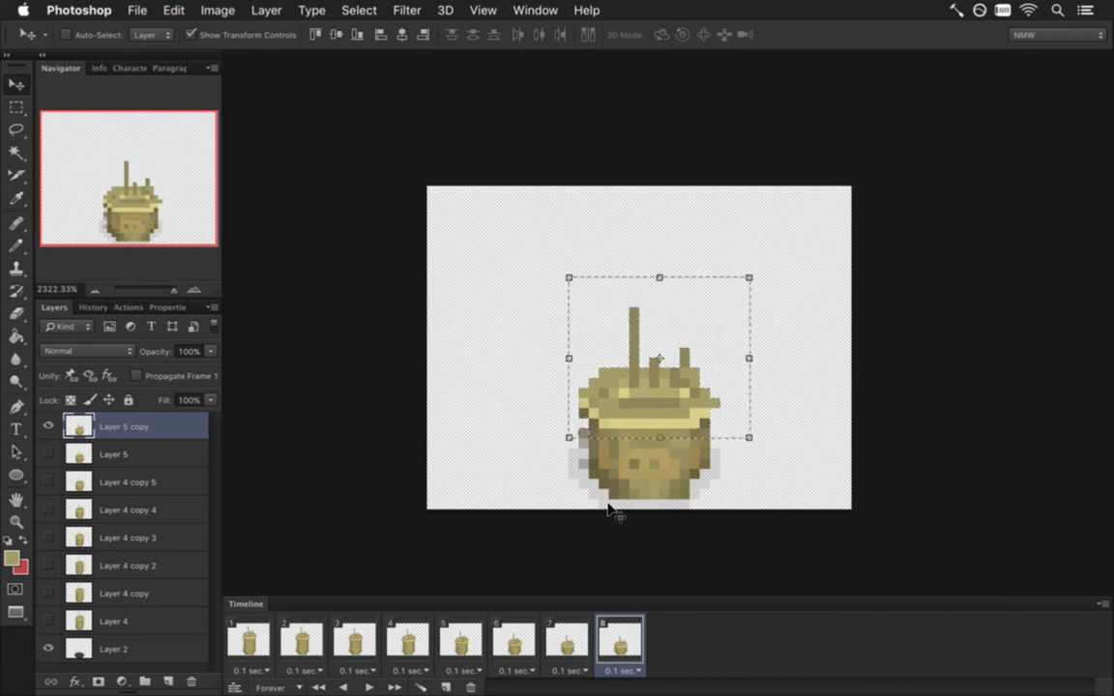
key("m")
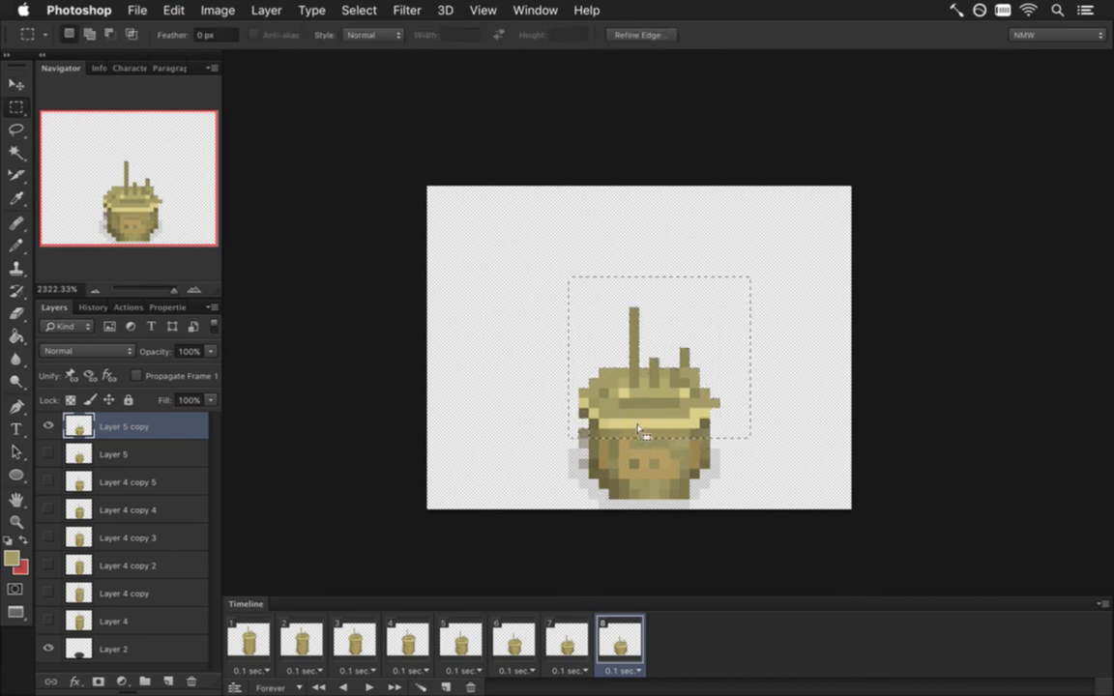
left_click_drag(649, 445, 687, 447)
key("v")
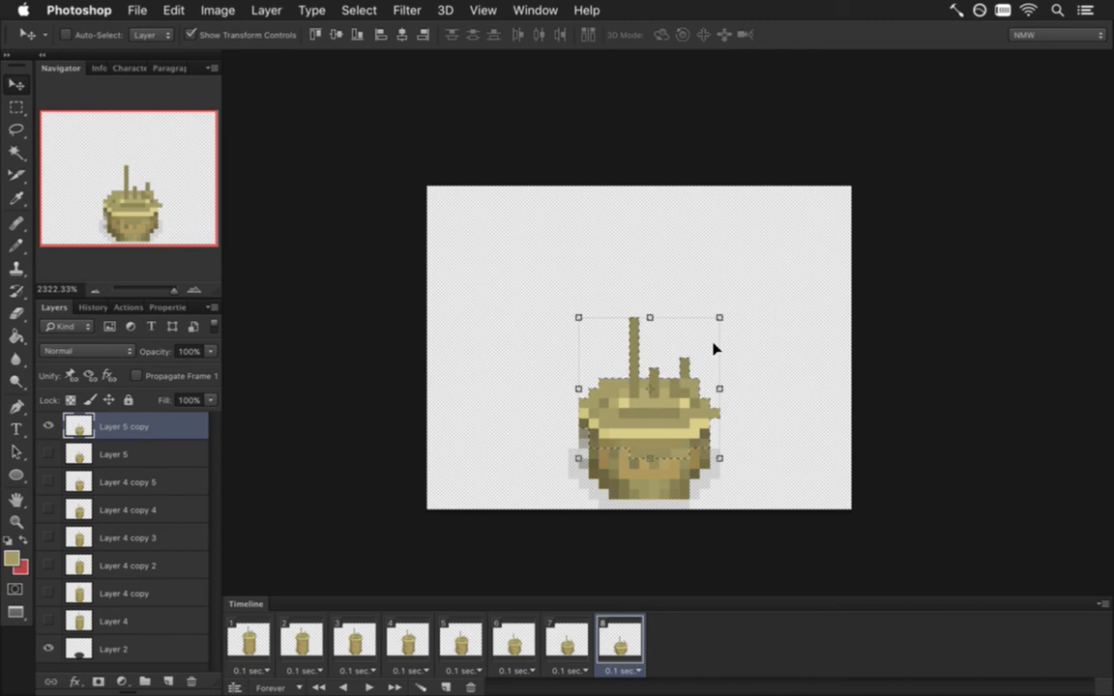
key("Down")
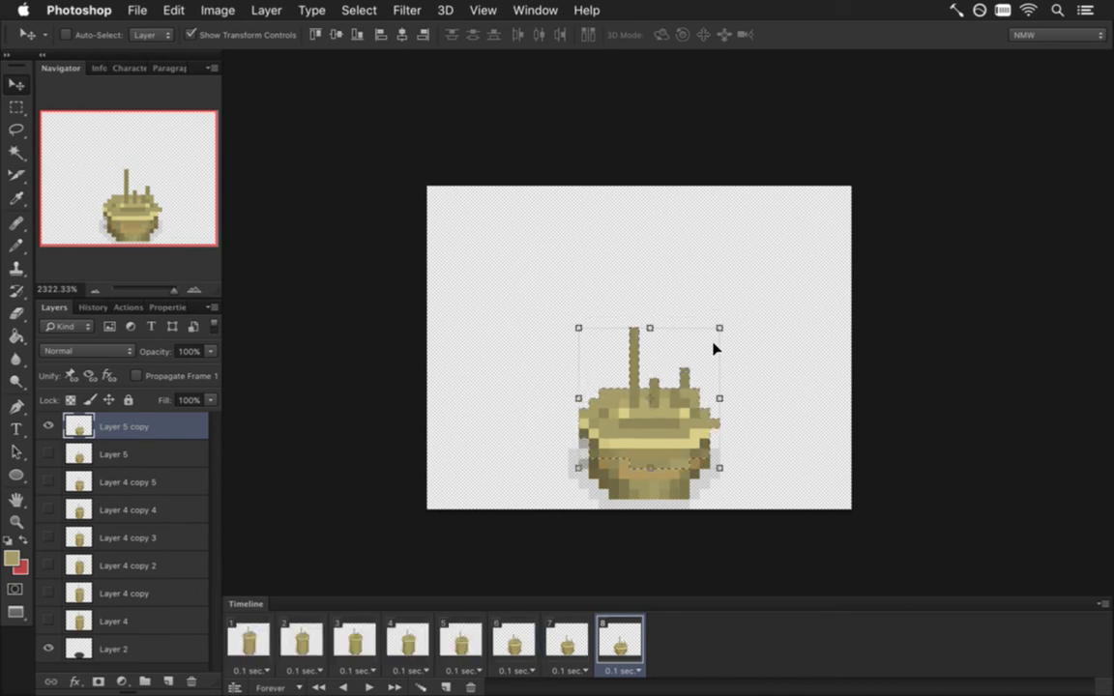
key("m")
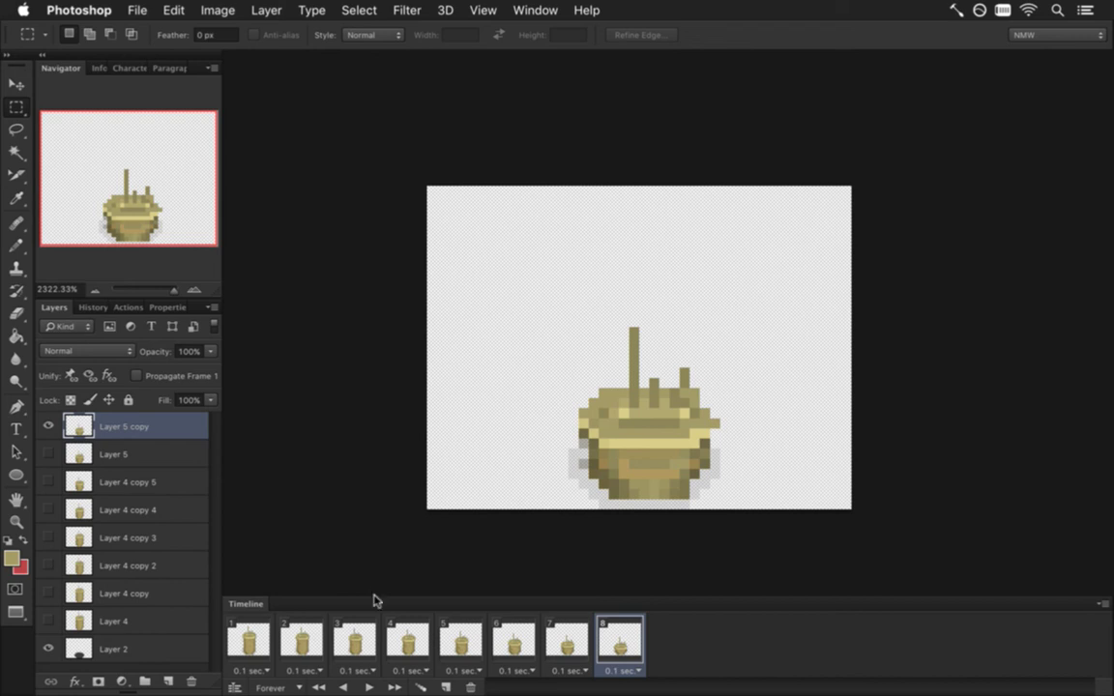
Step: Add a ninth frame showing a duplicate of Layer 5 copy in place of the original, and compare frames 7 to 9
left_click(442, 682)
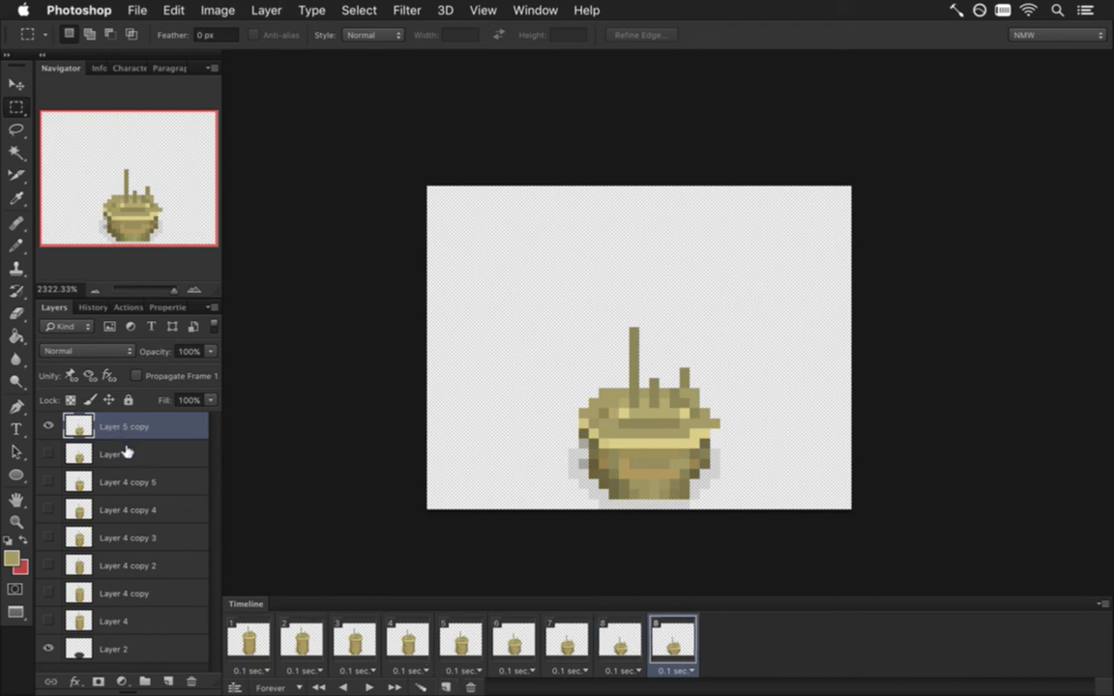
key("super+j")
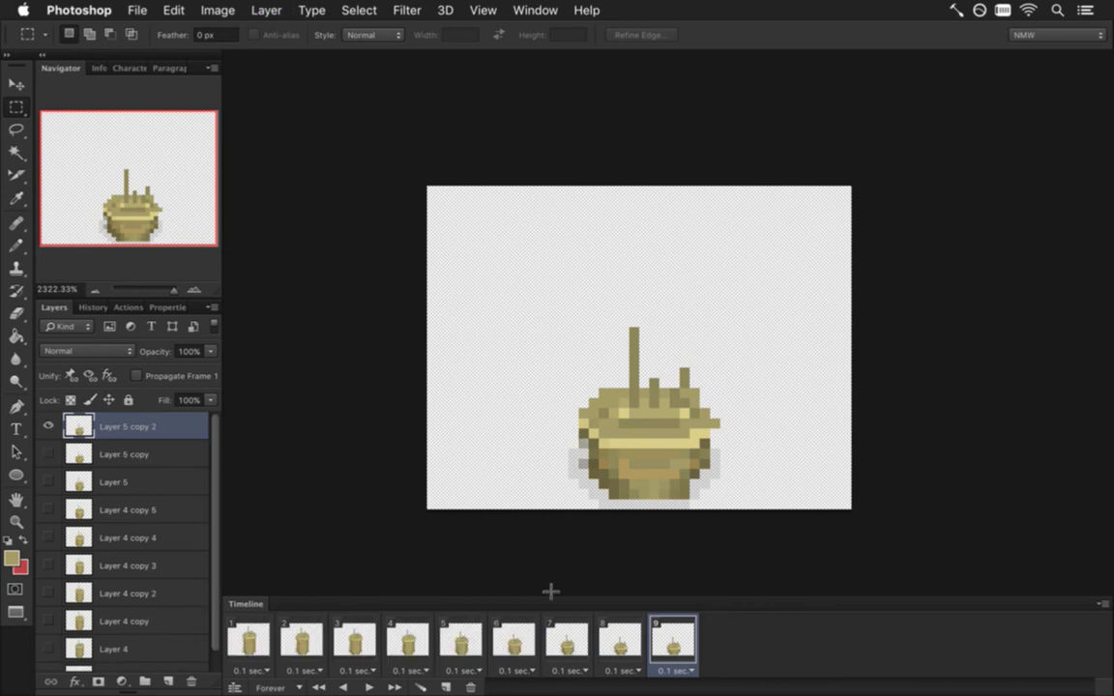
left_click(566, 638)
left_click(620, 638)
left_click(671, 638)
Step: Lower the left part of the cap, including the tall spike, by one pixel on Layer 5 copy 2 and clear the selection
left_click_drag(579, 319, 633, 443)
key("v")
key("Down")
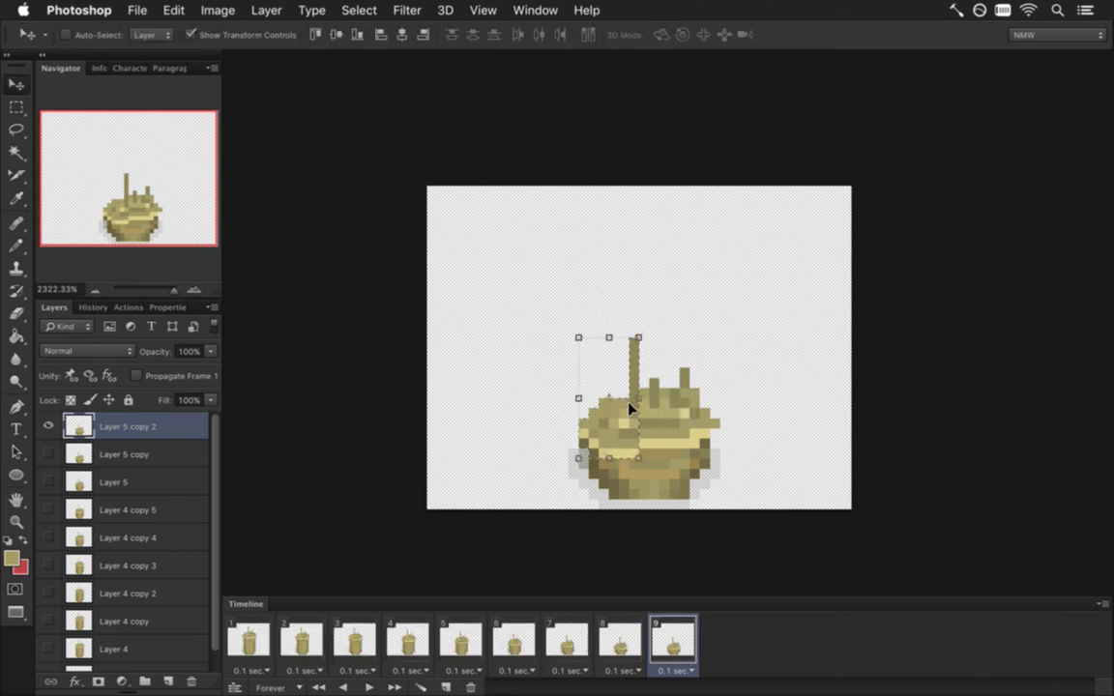
key("m")
left_click(735, 321)
Step: Select the whole cap with its rim edge on Layer 5 copy 2, sink it two pixels, and clear the selection
left_click_drag(548, 307, 761, 457)
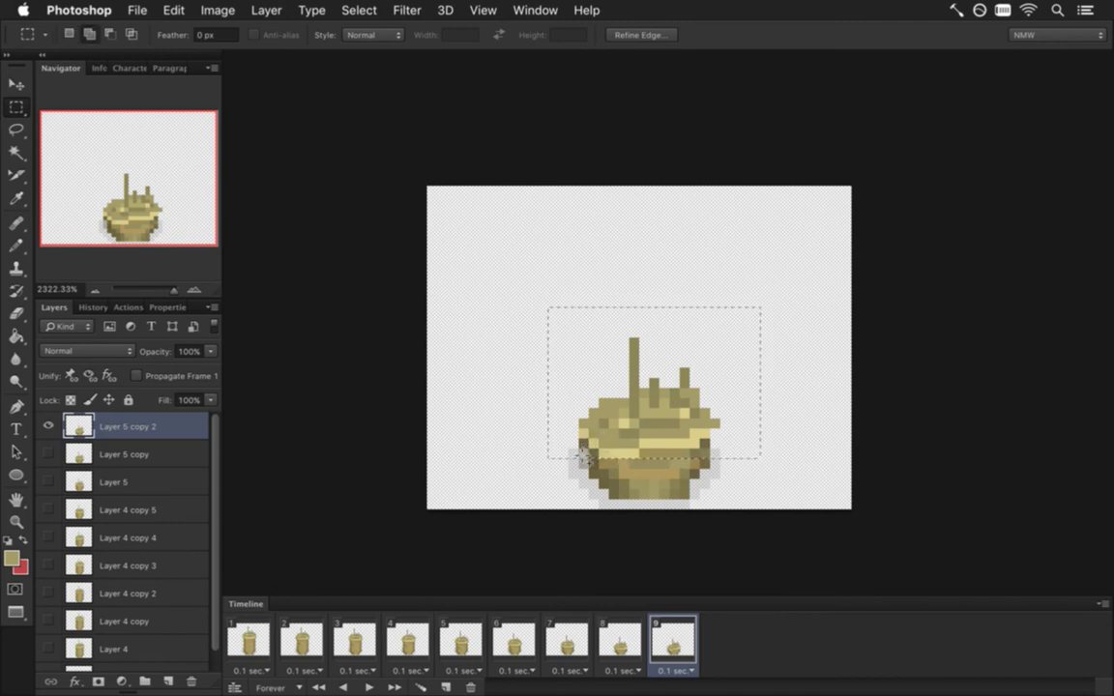
left_click_drag(583, 447, 583, 467)
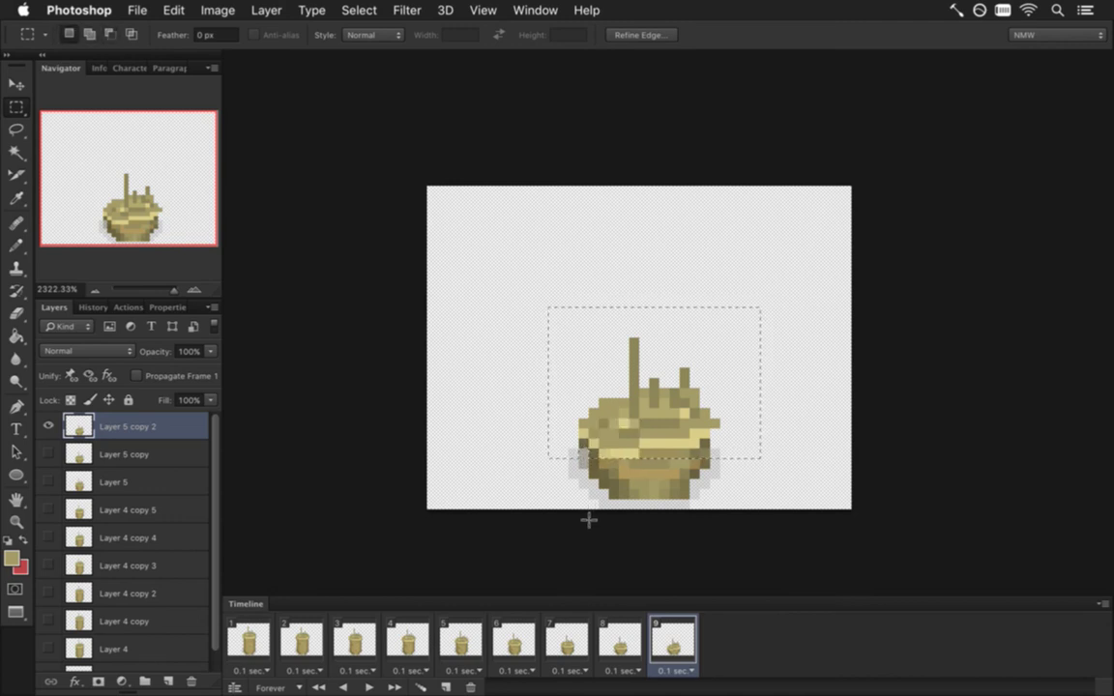
key("v")
key("Down")
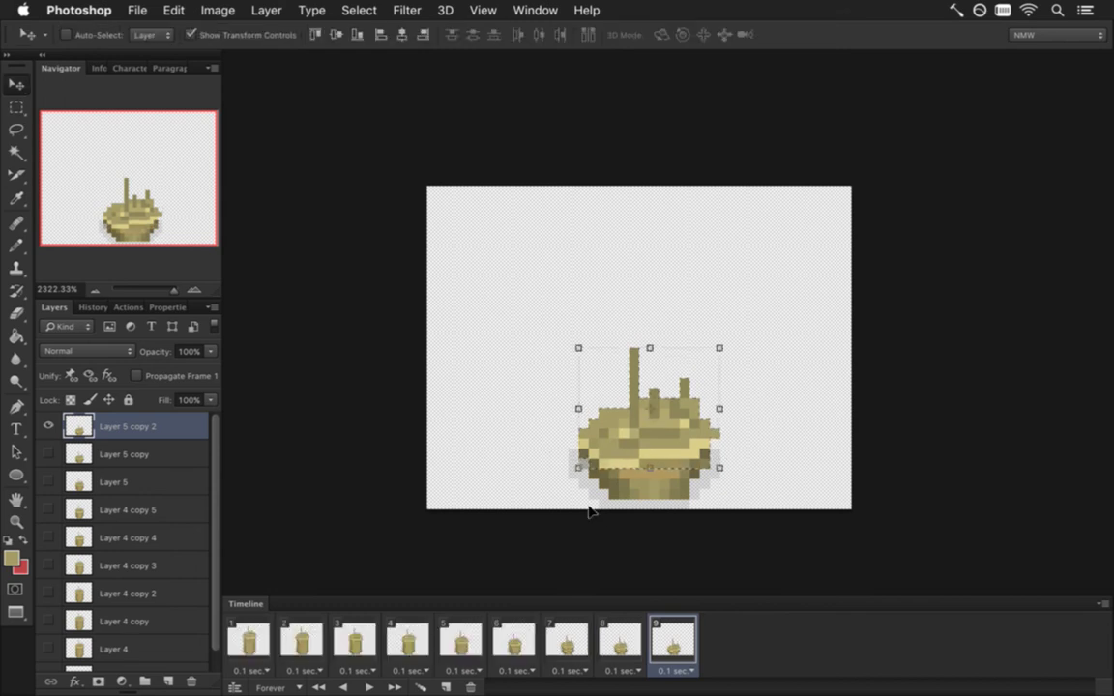
key("Down")
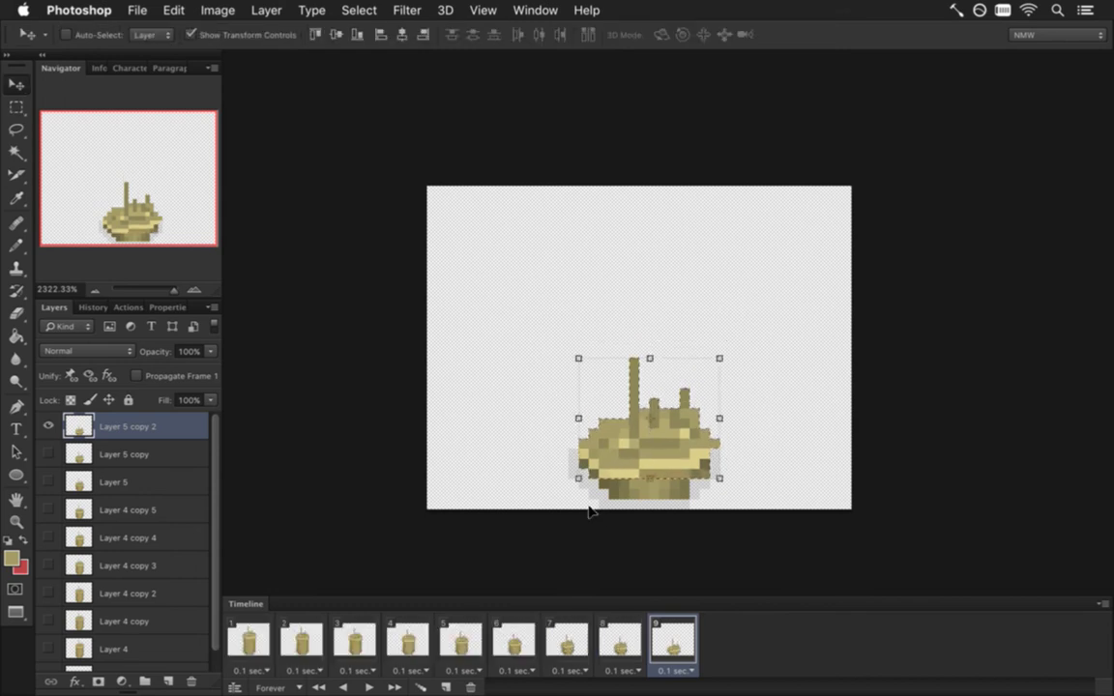
key("Up")
key("Down")
key("m")
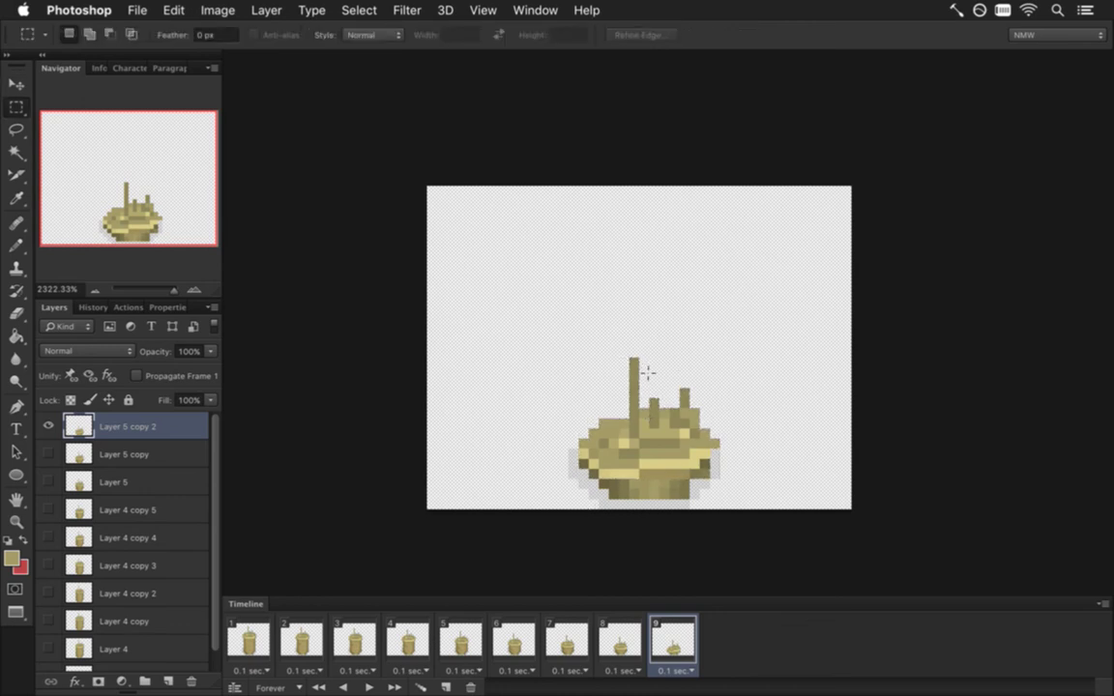
Step: Erase the tall spike in frame 9 and pencil a short, bent stub in its place with a colour sampled from the cap
key("e")
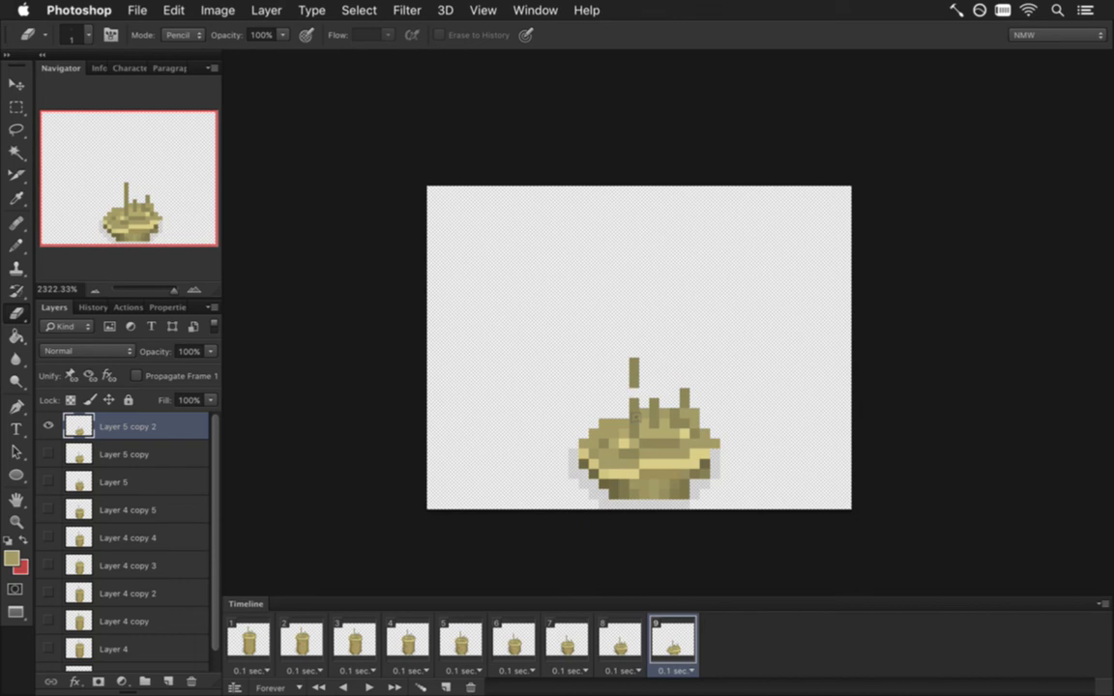
left_click_drag(629, 365, 633, 415)
key("i")
left_click(631, 431)
key("b")
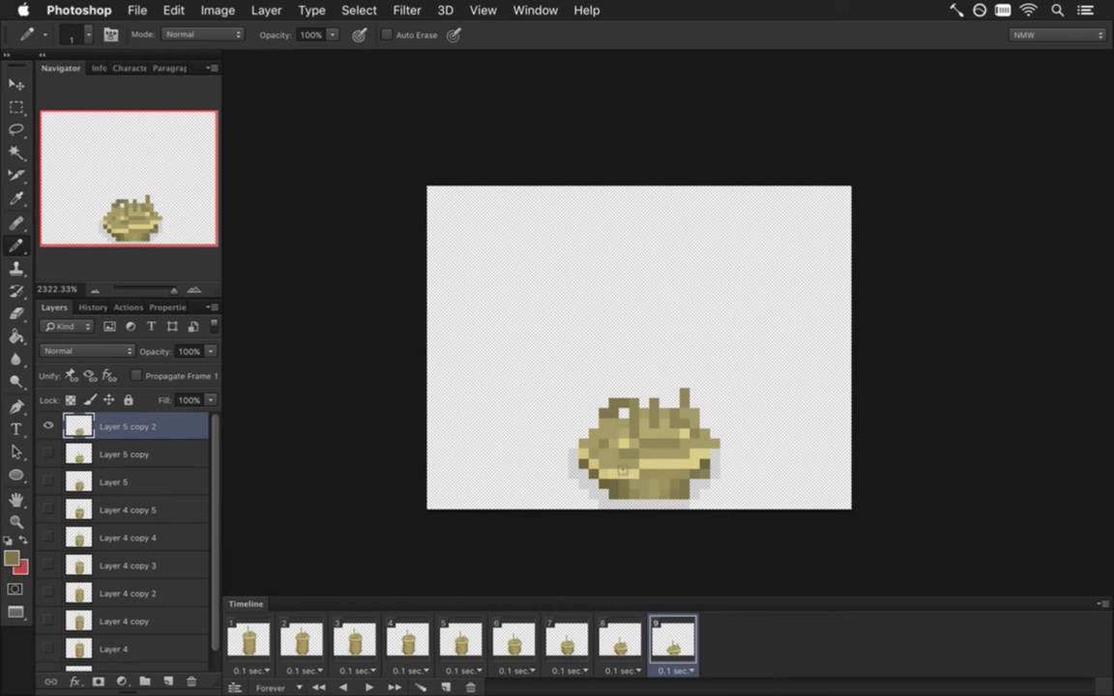
key("e")
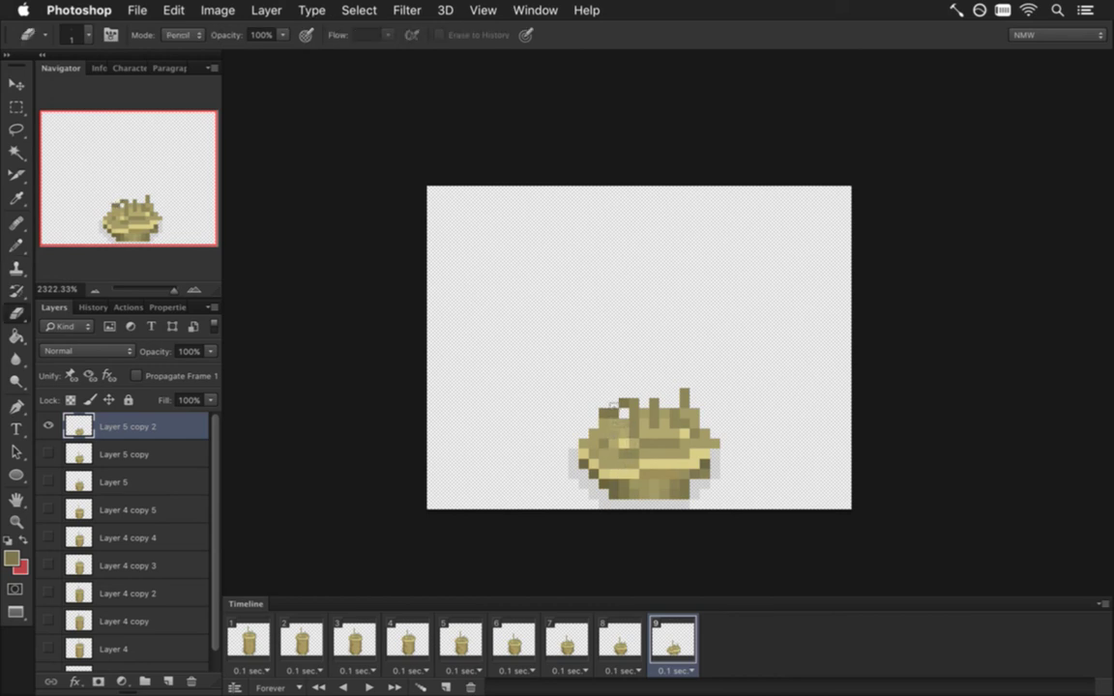
key("b")
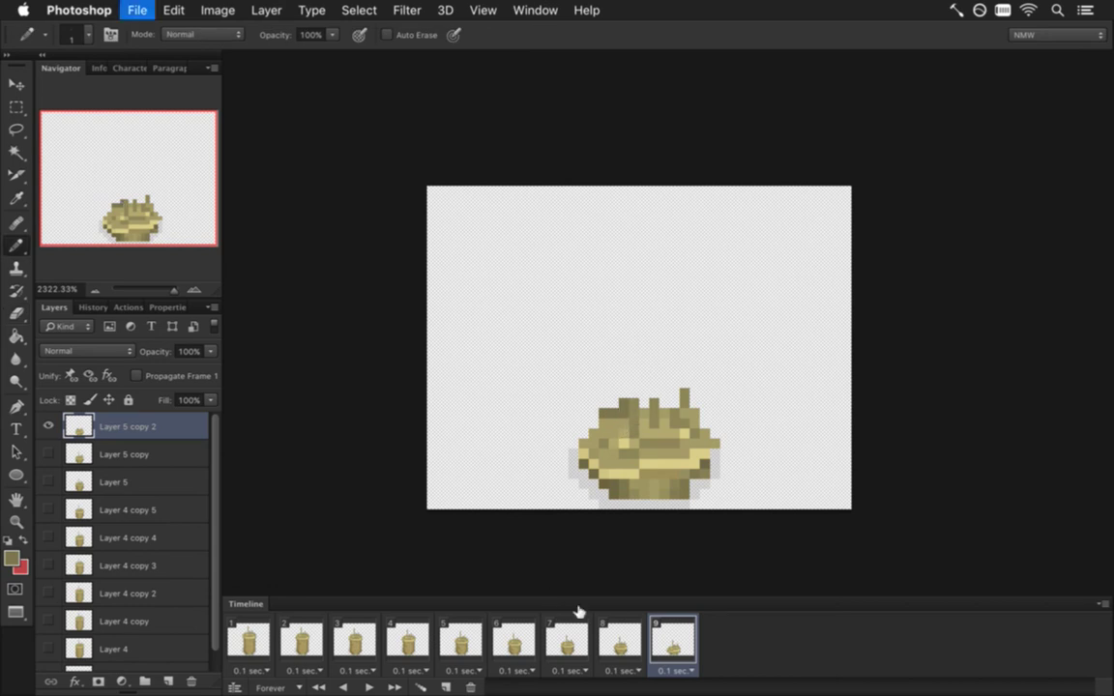
Step: Play the pillar's collapse animation to review it and return to frame 1
key("space")
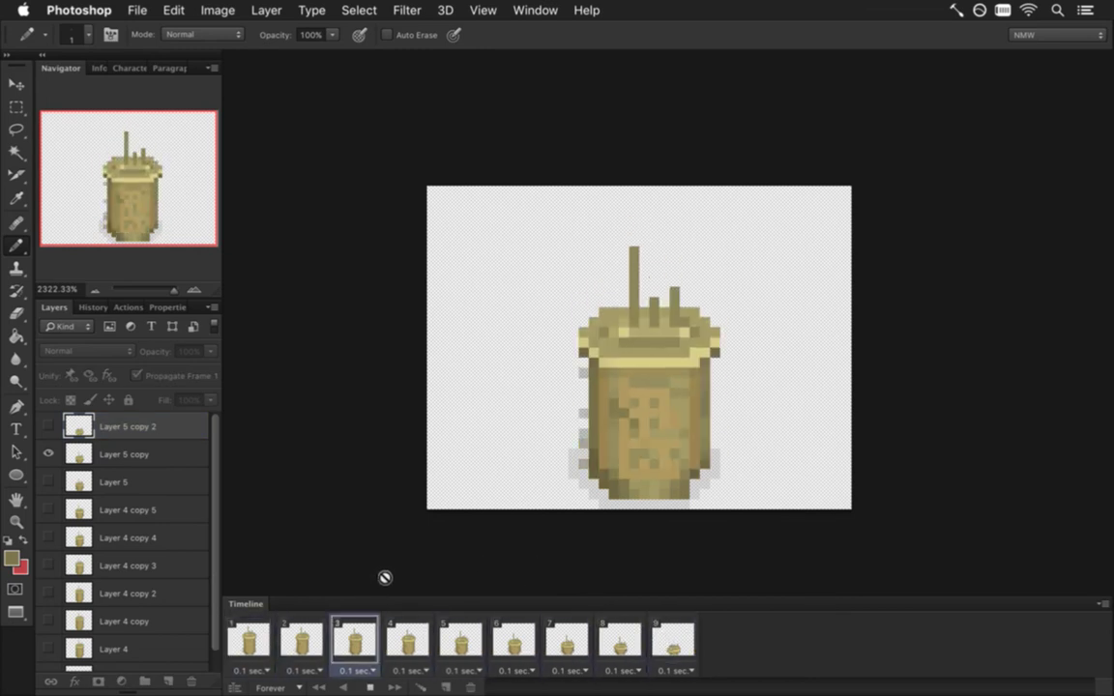
key("space")
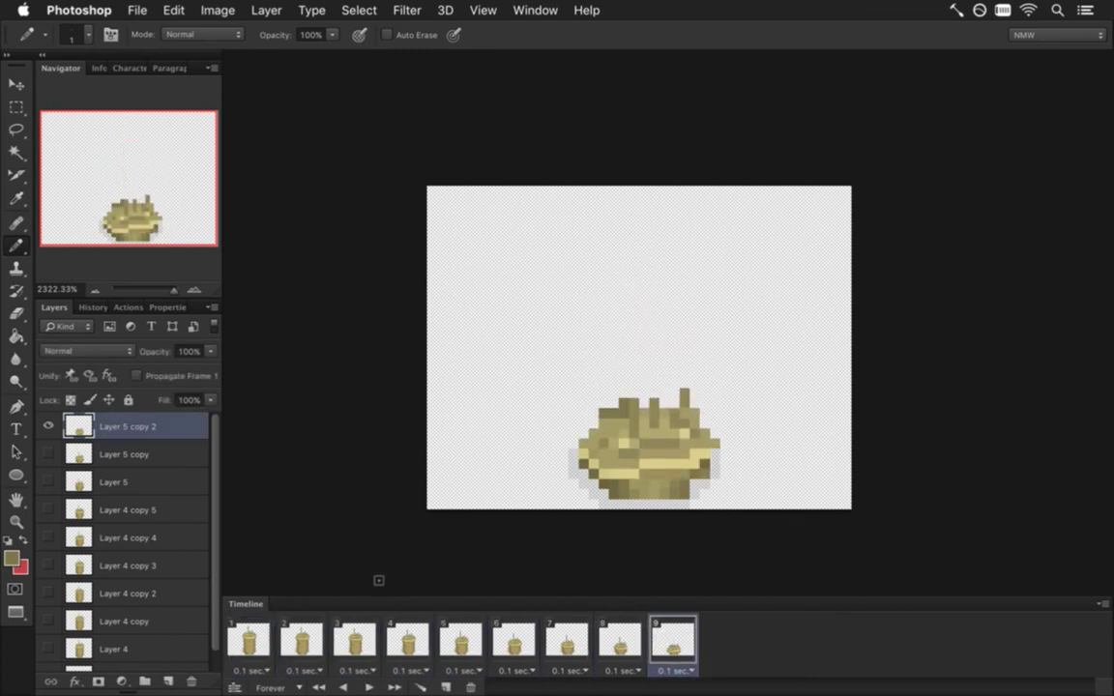
key("space")
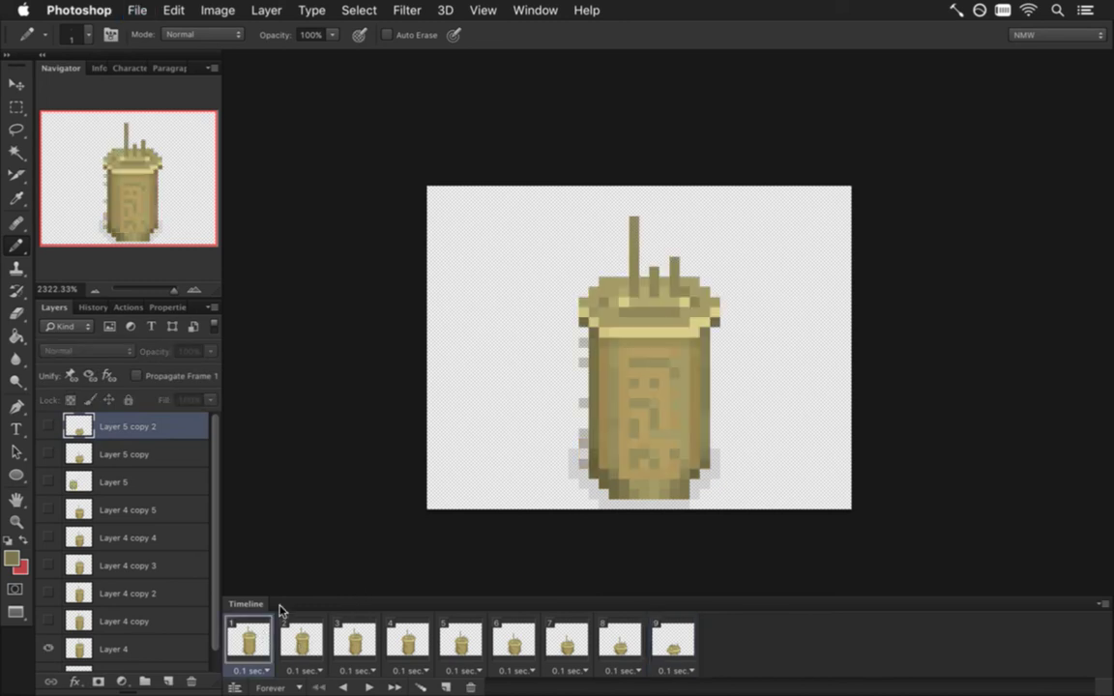
Step: Render all frames as the 8Pillar1.png image sequence at 42 x 32 and 10 fps, replacing the existing sequence, and switch to Xcode
key("super+alt+r")
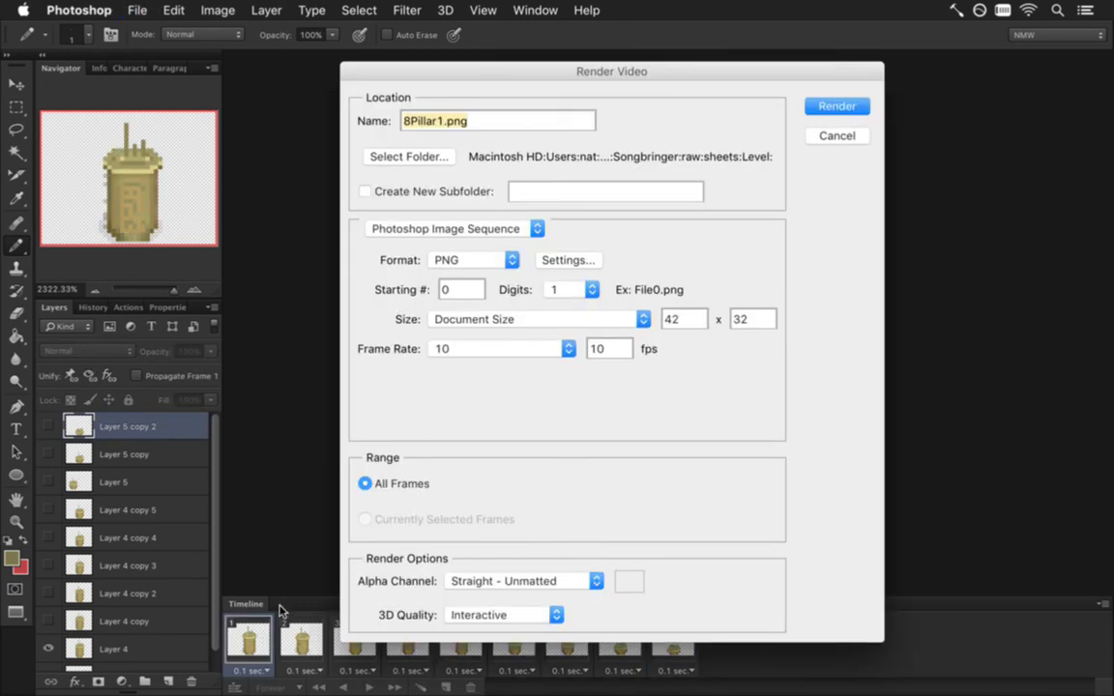
key("Return")
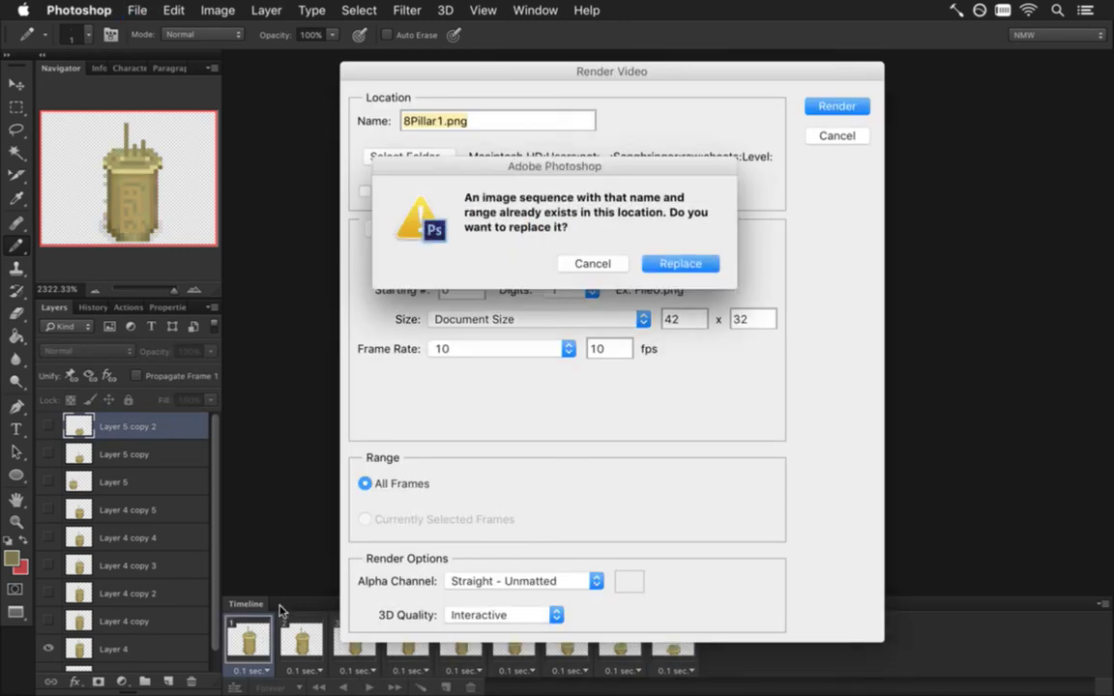
key("Return")
key("super+Tab")
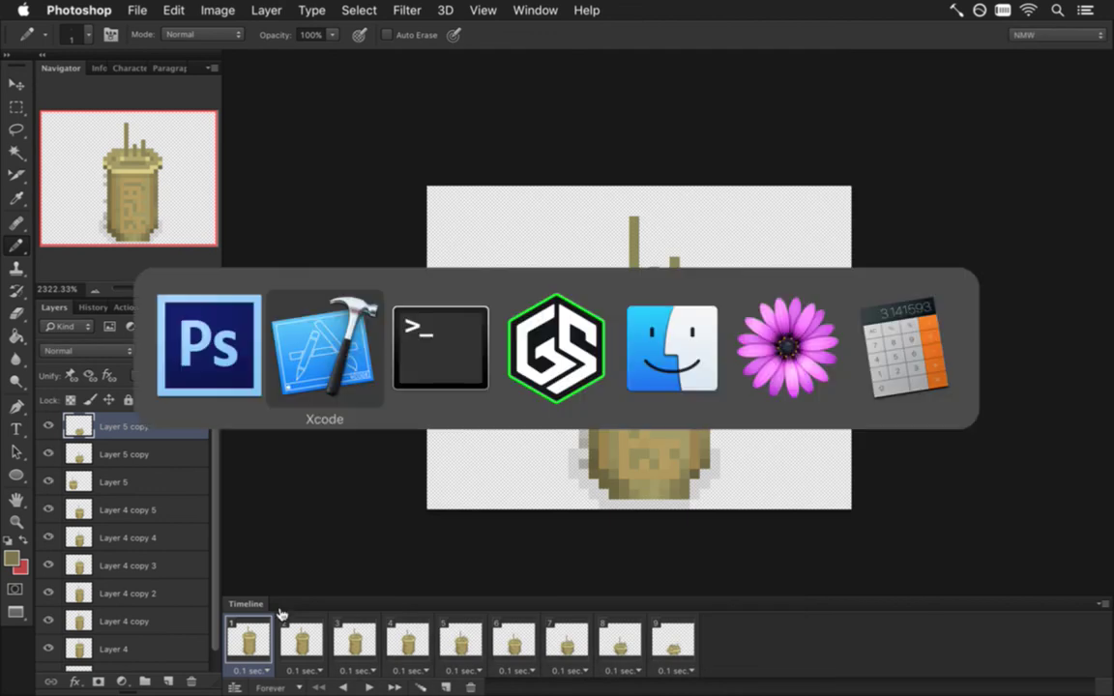
Step: Run Songbringer from Xcode and slash the pillar just left of the room's centre to test its collapse animation
key("super+r")
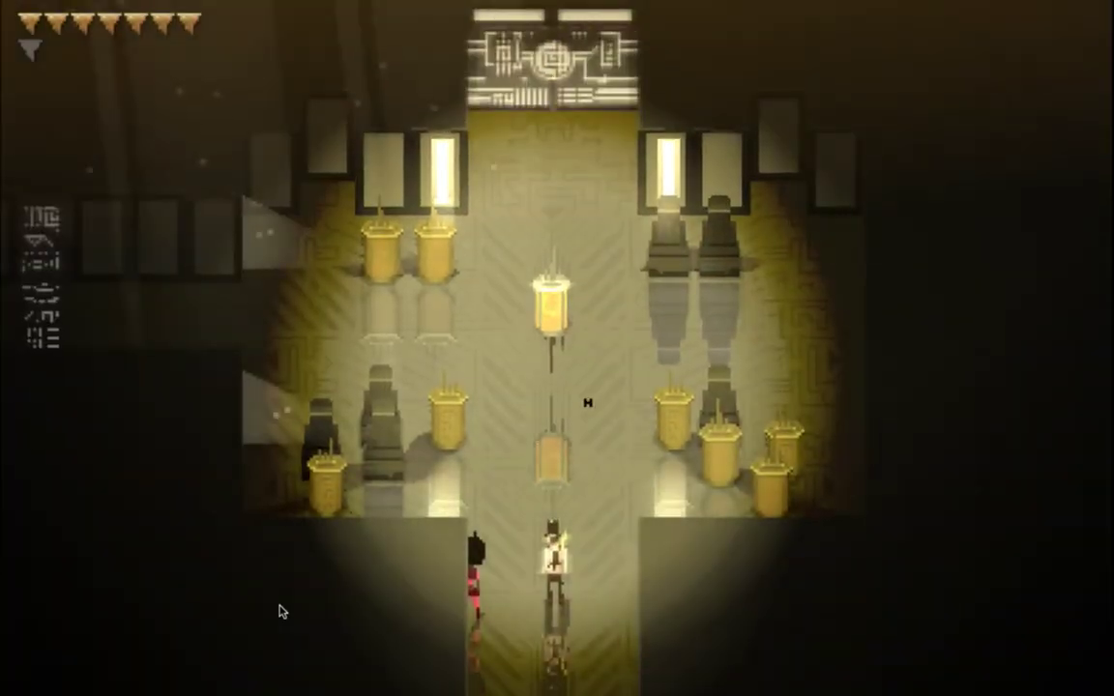
key("space")
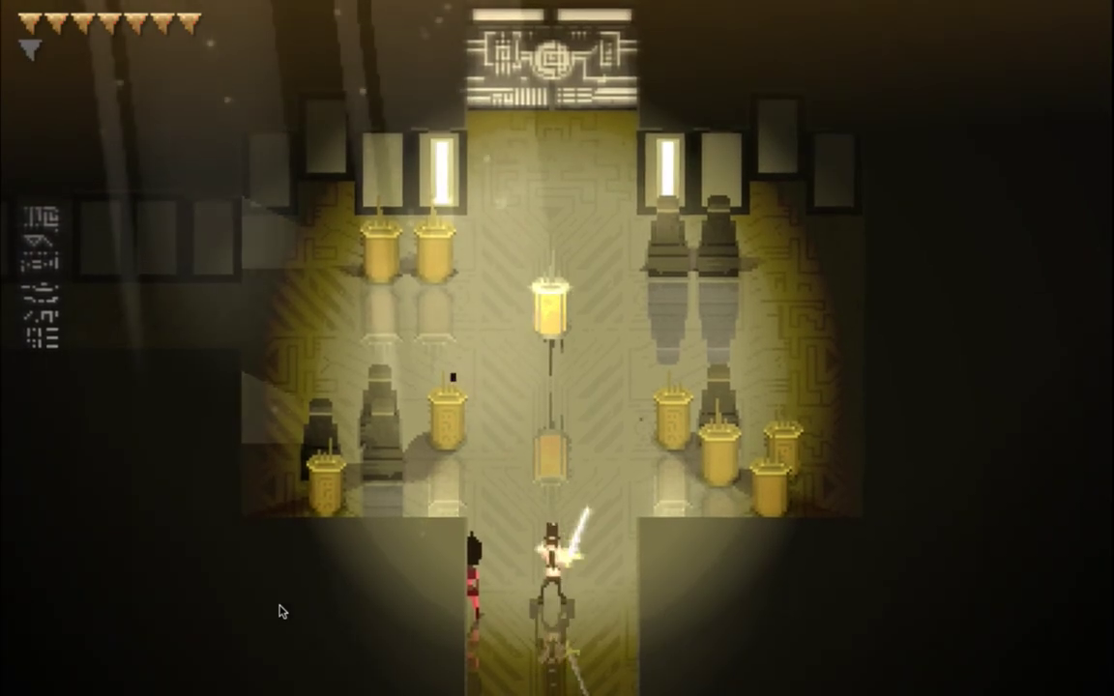
key("Up")
key("Left")
key("space")
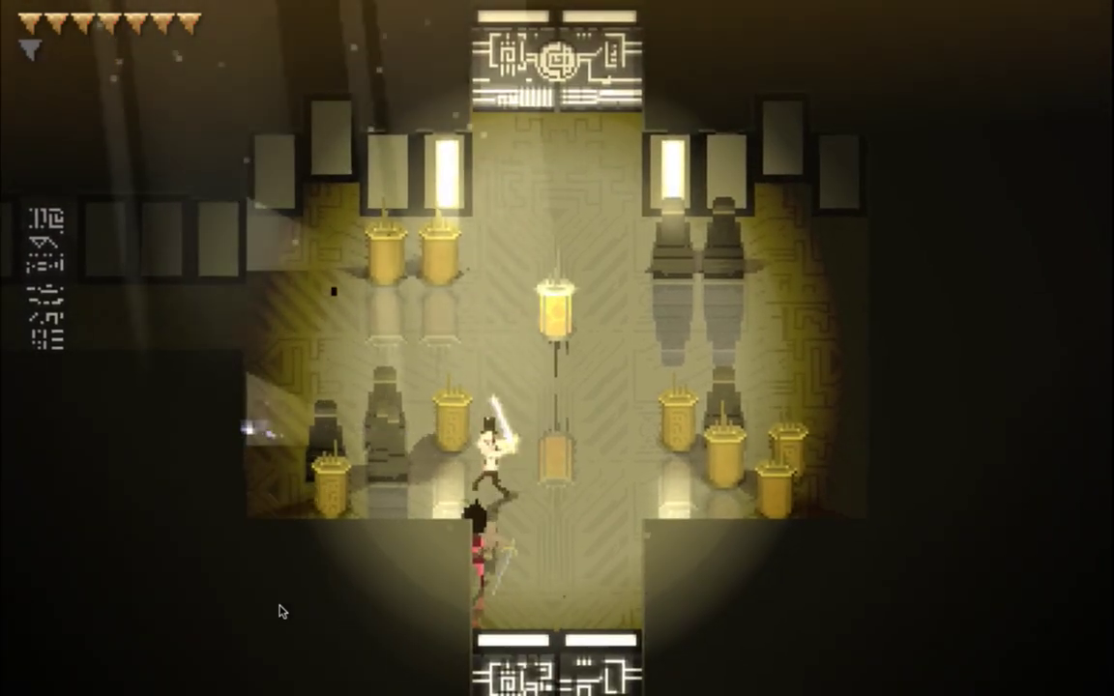
key("Up")
key("Right")
key("Left")
key("space")
key("space")
key("Right")
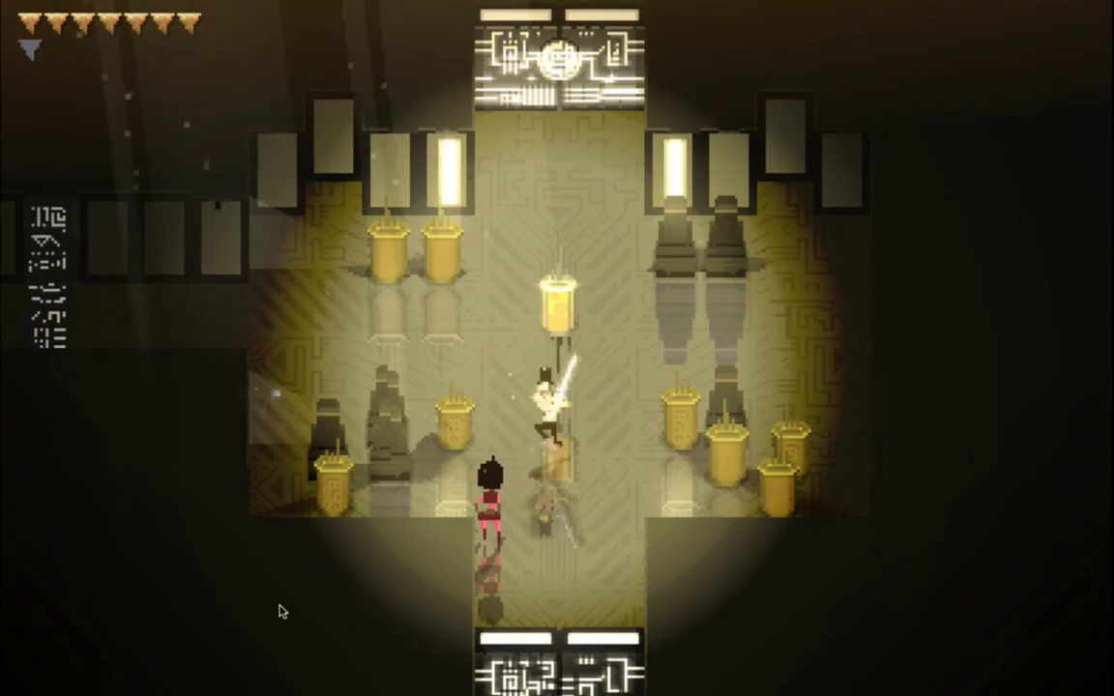
key("Left")
key("space")
key("space")
key("space")
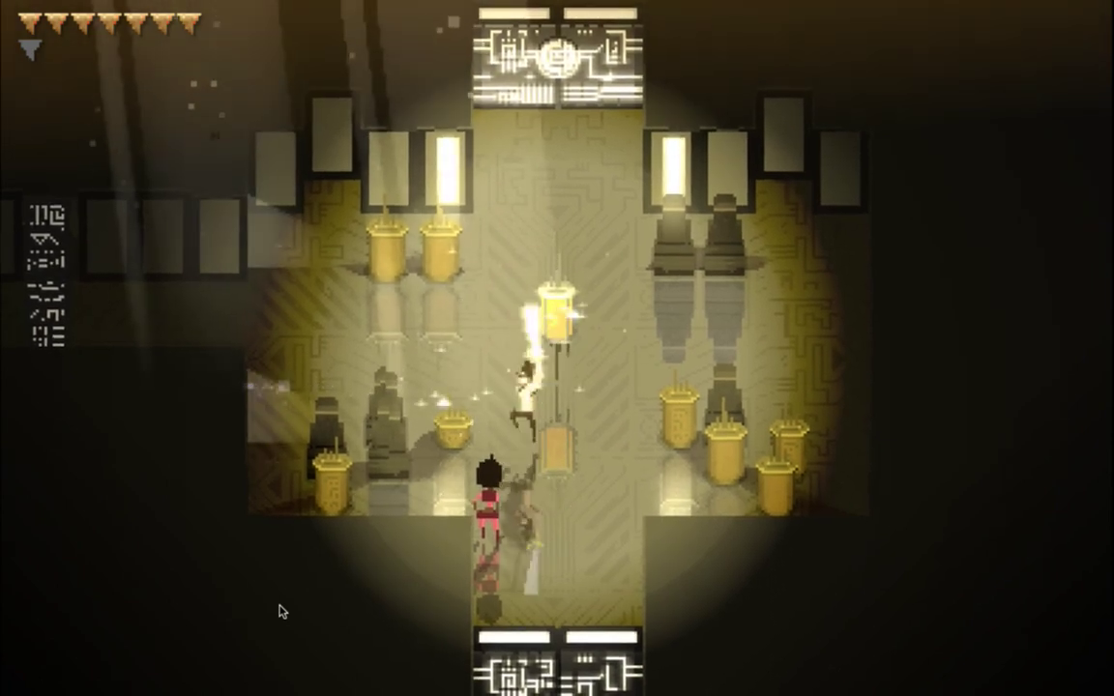
key("space")
key("space")
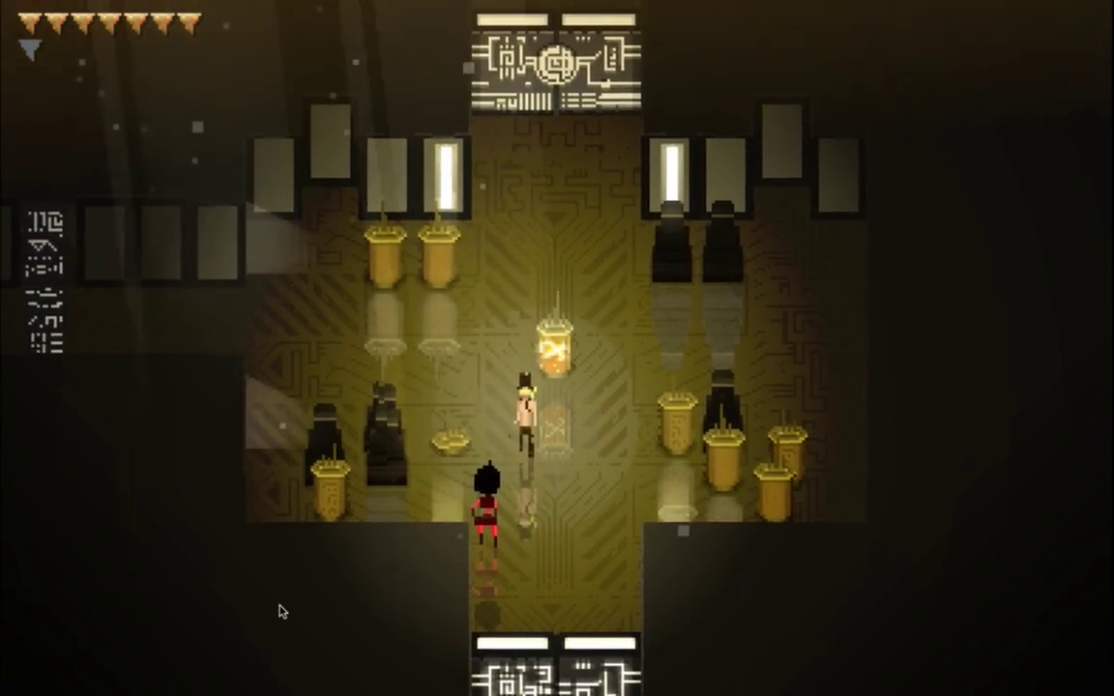
Step: Walk to the two pillars near the upper left wall and smash both to check their collapse
key("Left")
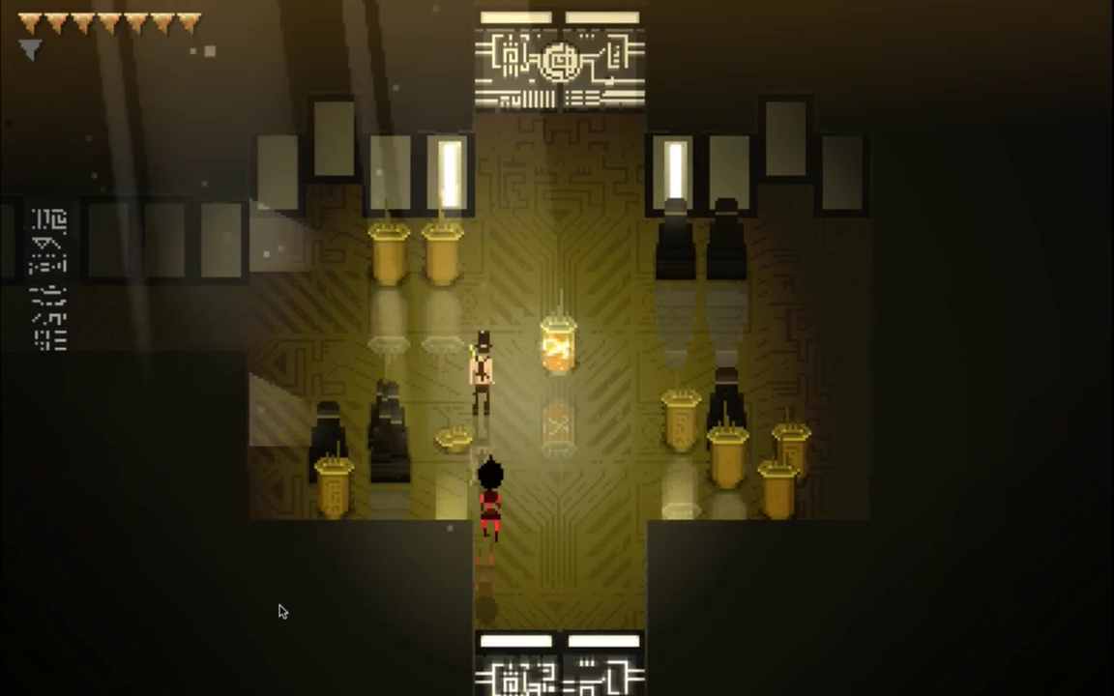
key("Up")
key("space")
key("space")
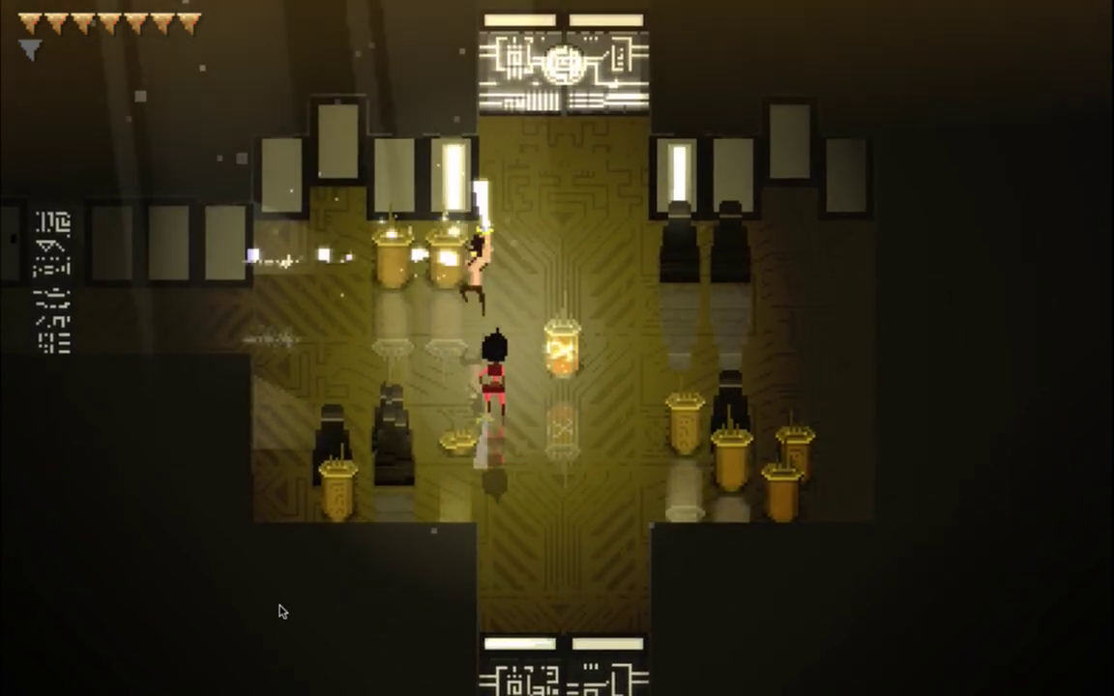
key("space")
key("space")
key("Right")
key("Left")
key("space")
key("space")
key("space")
key("space")
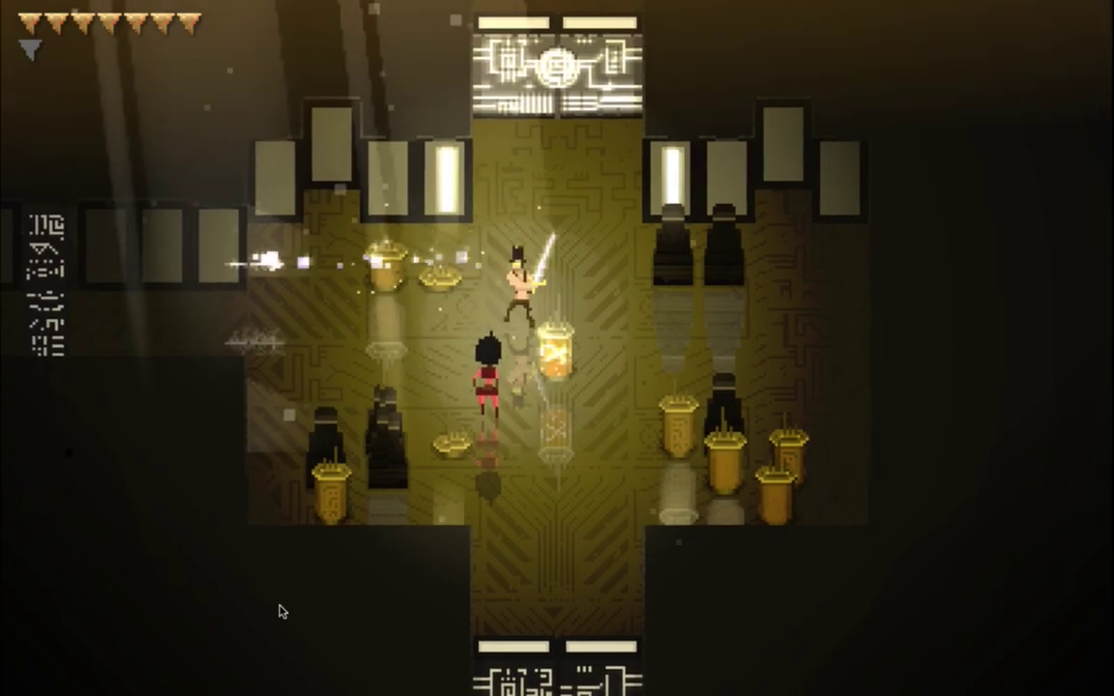
key("Left")
key("space")
key("space")
key("space")
key("Left")
key("Up")
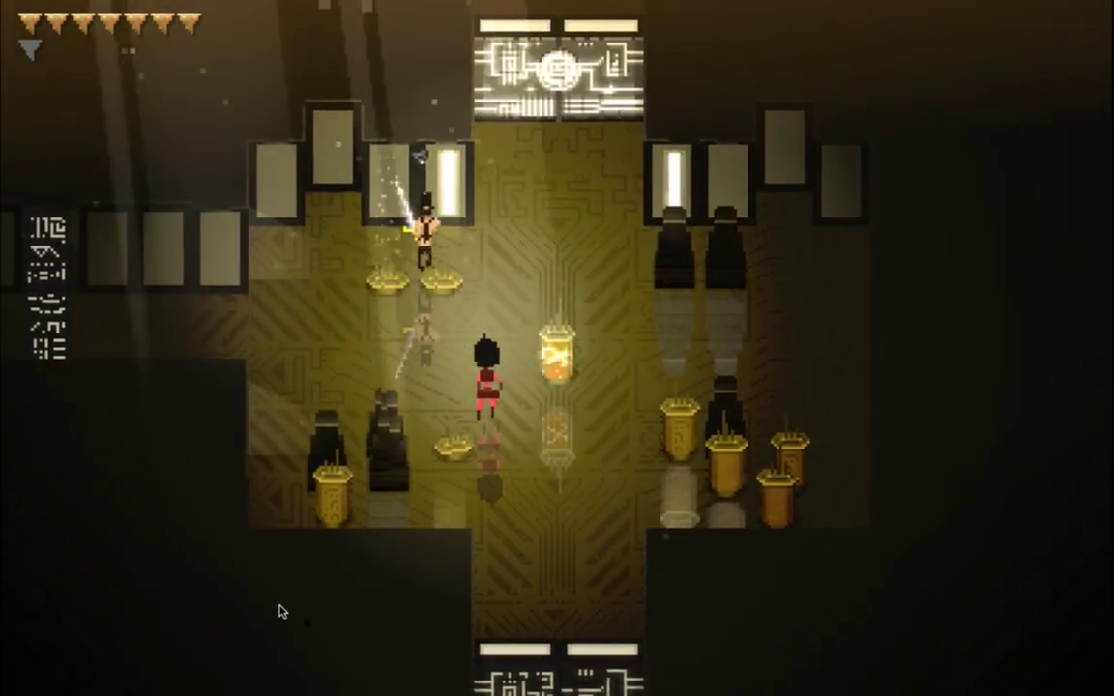
Step: Smash the remaining pillars and statues around the room to review their collapse, and quit the game
key("Right")
key("Up")
key("Right")
key("Down")
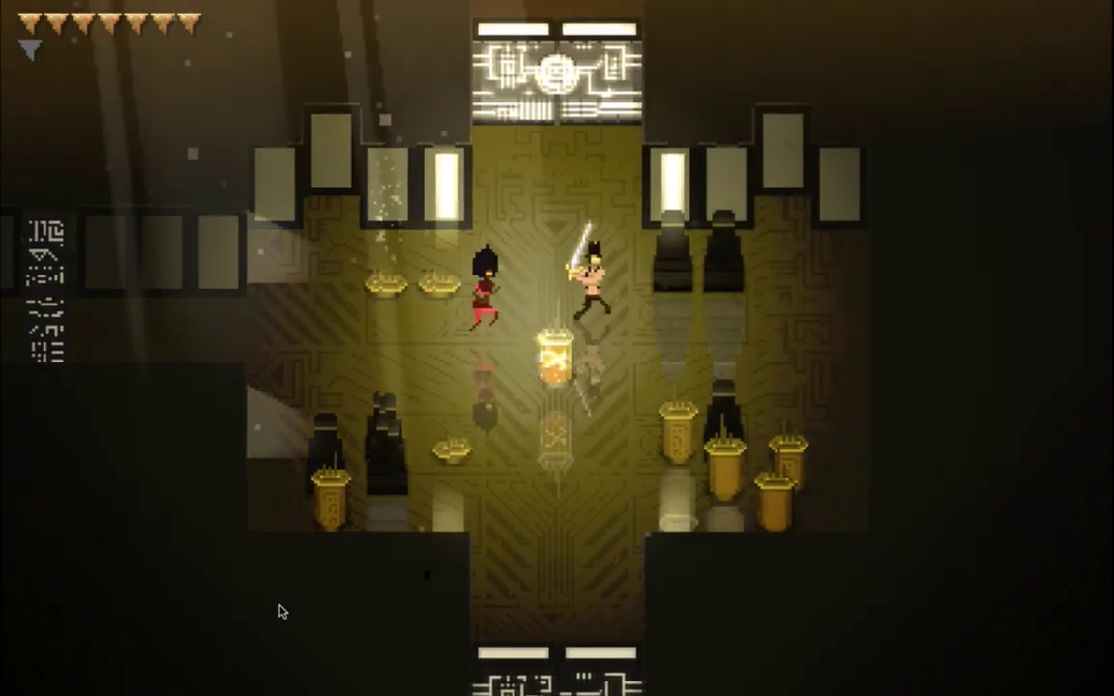
key("space")
key("Right")
key("Right")
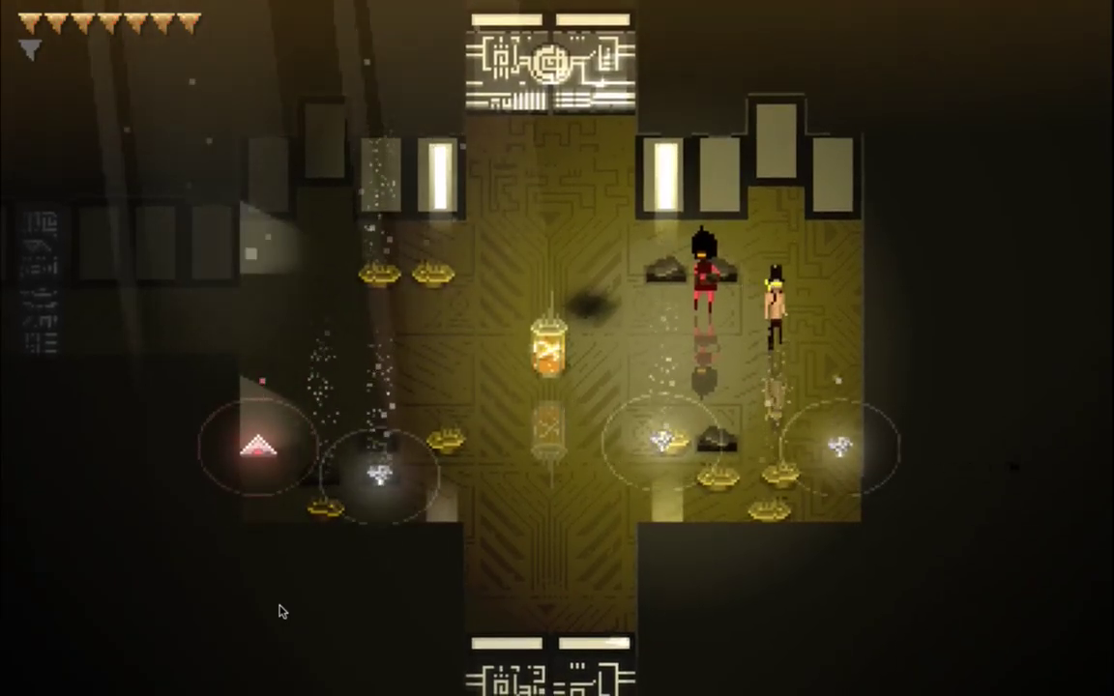
key("super+q")
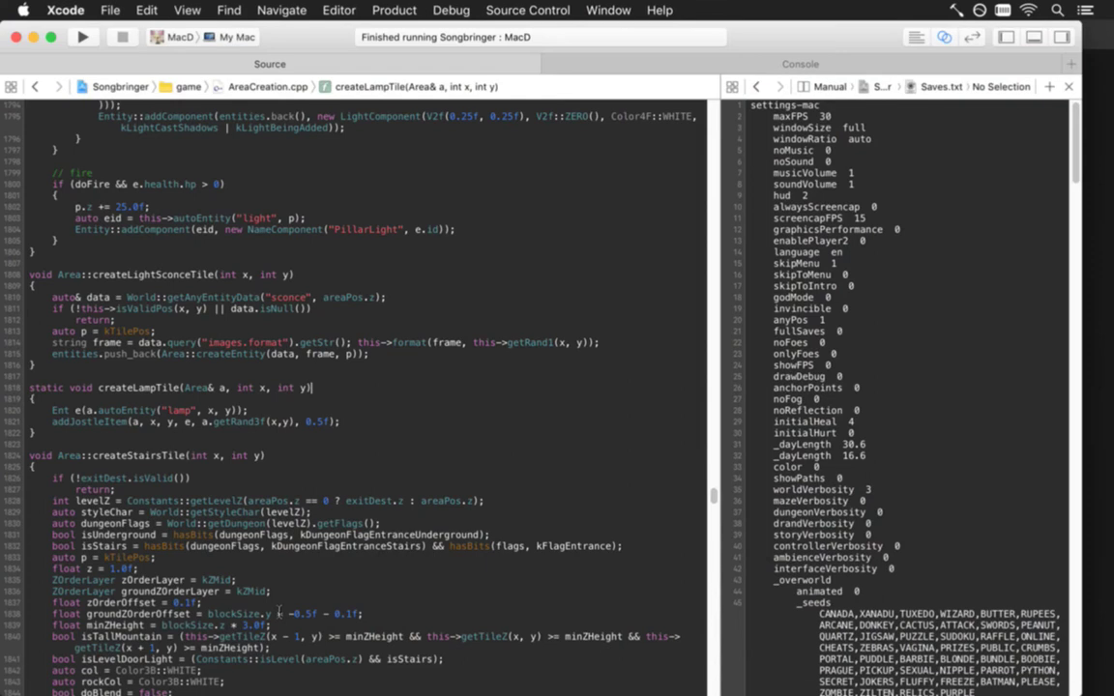
Step: Switch back to Photoshop, return 8Pillar1 to frame 1, and bring up the 8Pillar2.psd document
key("super+Tab")
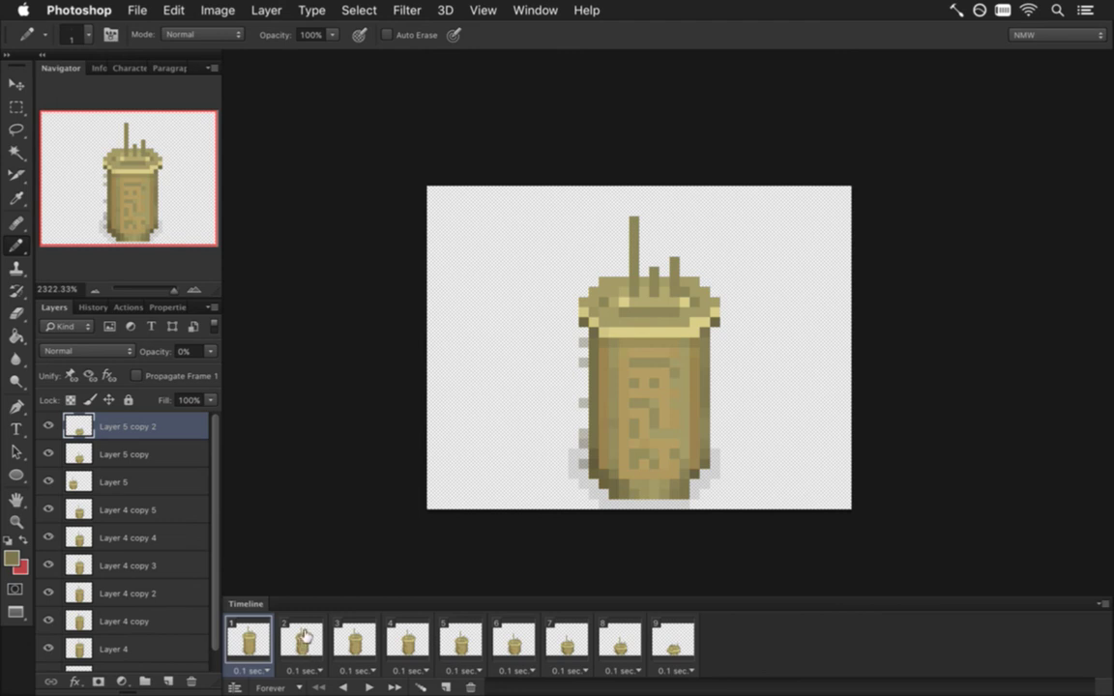
left_click(297, 646)
left_click(250, 642)
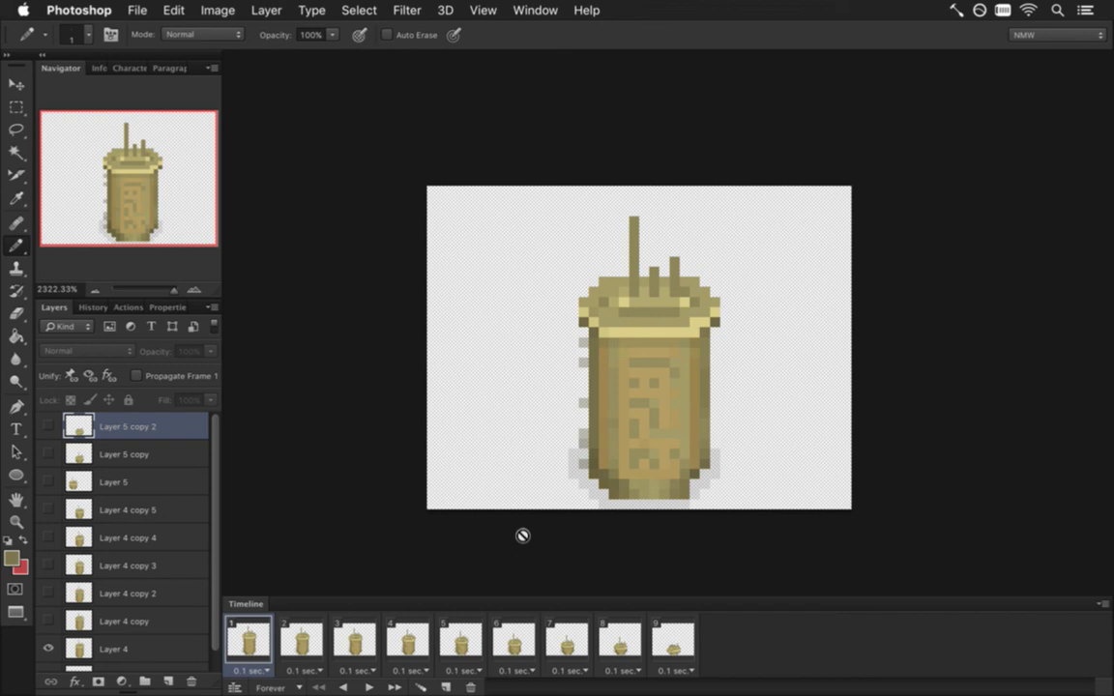
left_click(541, 10)
mouse_move(595, 683)
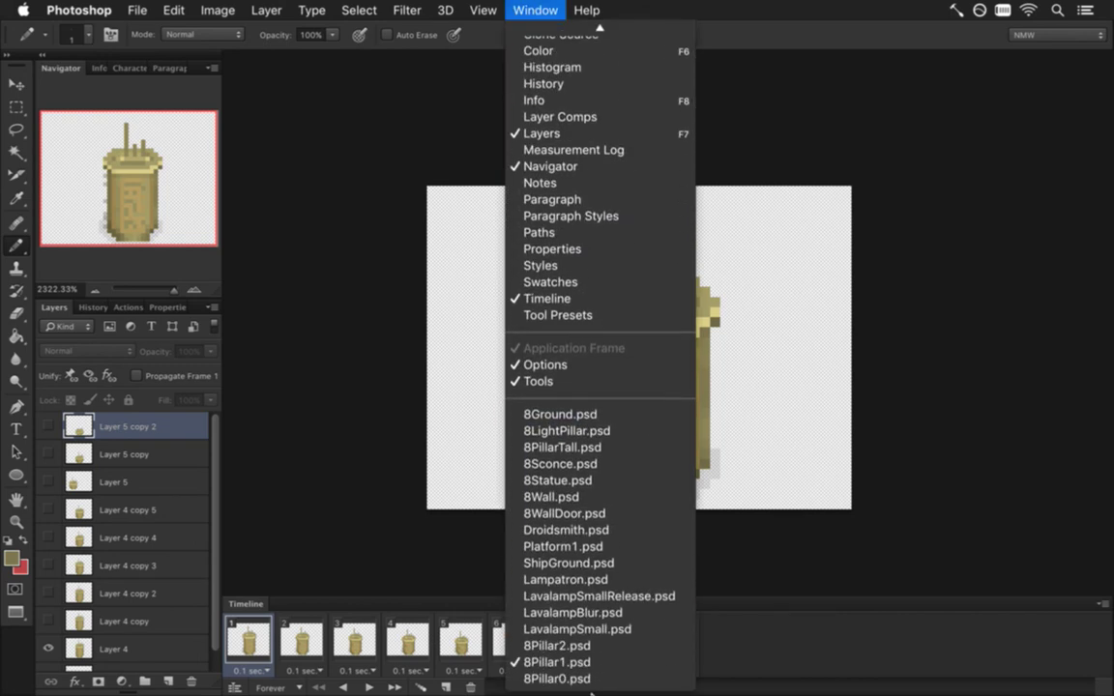
left_click(597, 640)
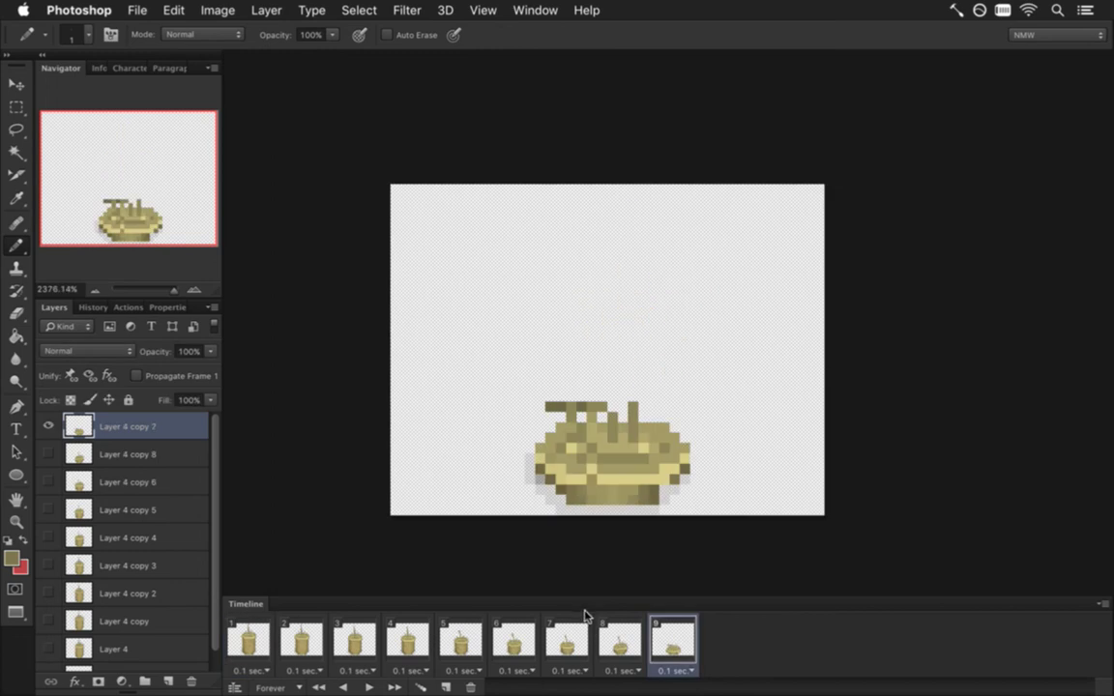
Step: Delete frames 9 through 2 of the 8Pillar2 animation, keeping only frame 1
left_click(471, 687)
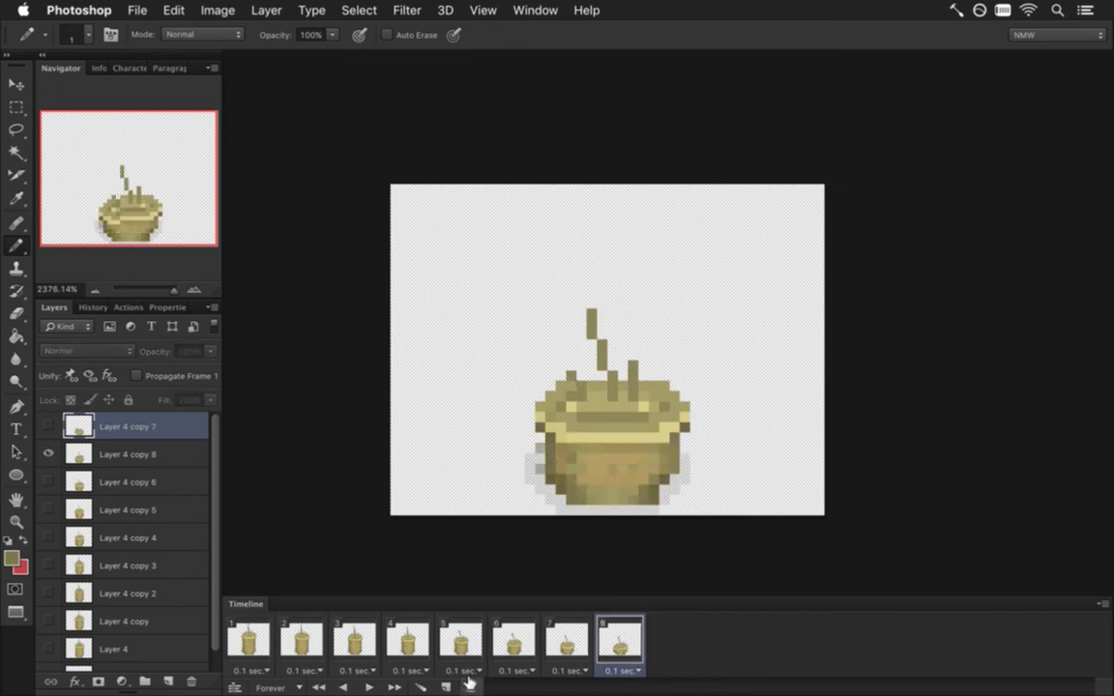
left_click(468, 685)
left_click(468, 685)
left_click(468, 685)
left_click(467, 685)
left_click(467, 685)
left_click(467, 686)
left_click(467, 685)
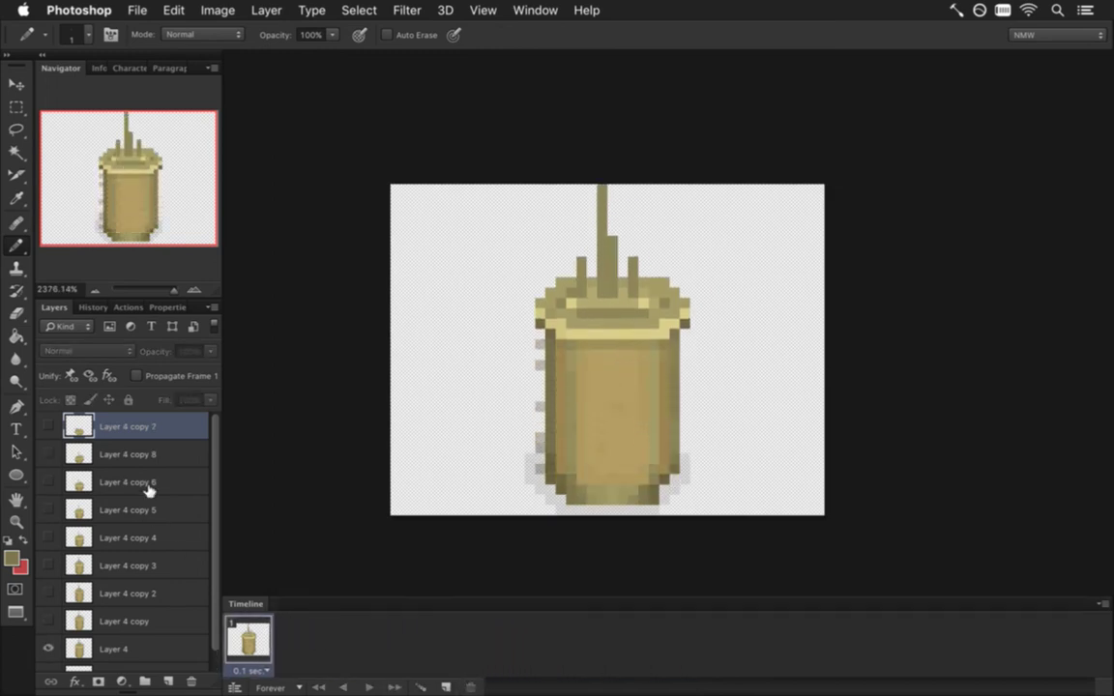
Step: Delete all the Layer 4 copies, keeping only Layer 4 and Layer 2
left_click(192, 681)
left_click(193, 682)
left_click(192, 681)
left_click(193, 682)
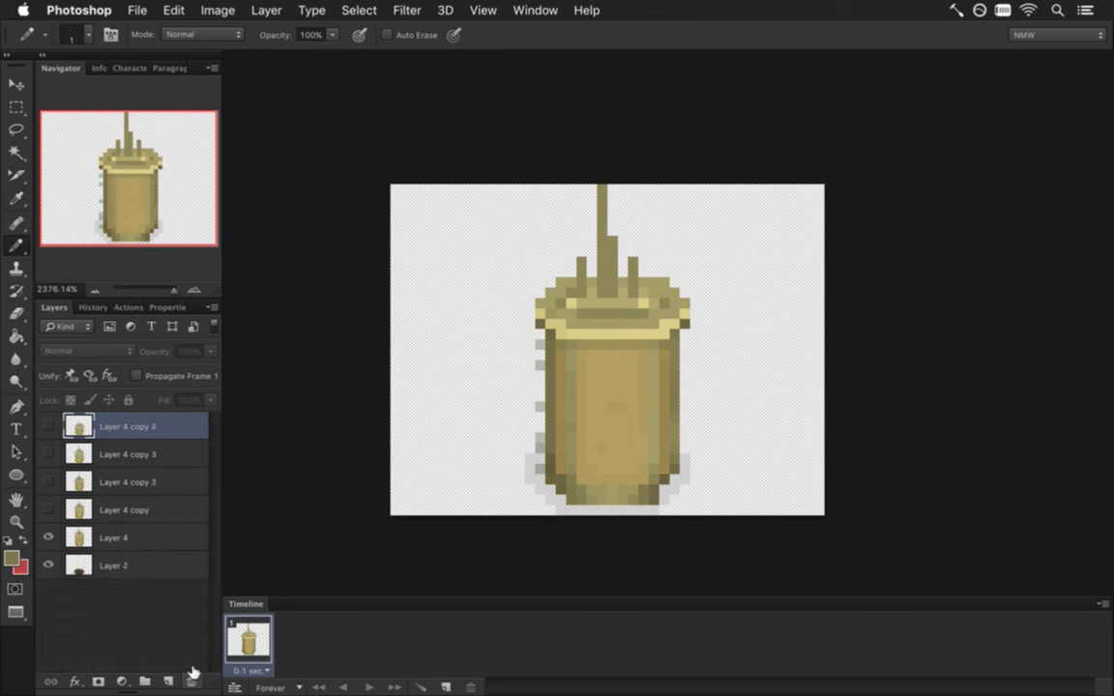
left_click(193, 681)
left_click(193, 681)
left_click(192, 682)
left_click(192, 681)
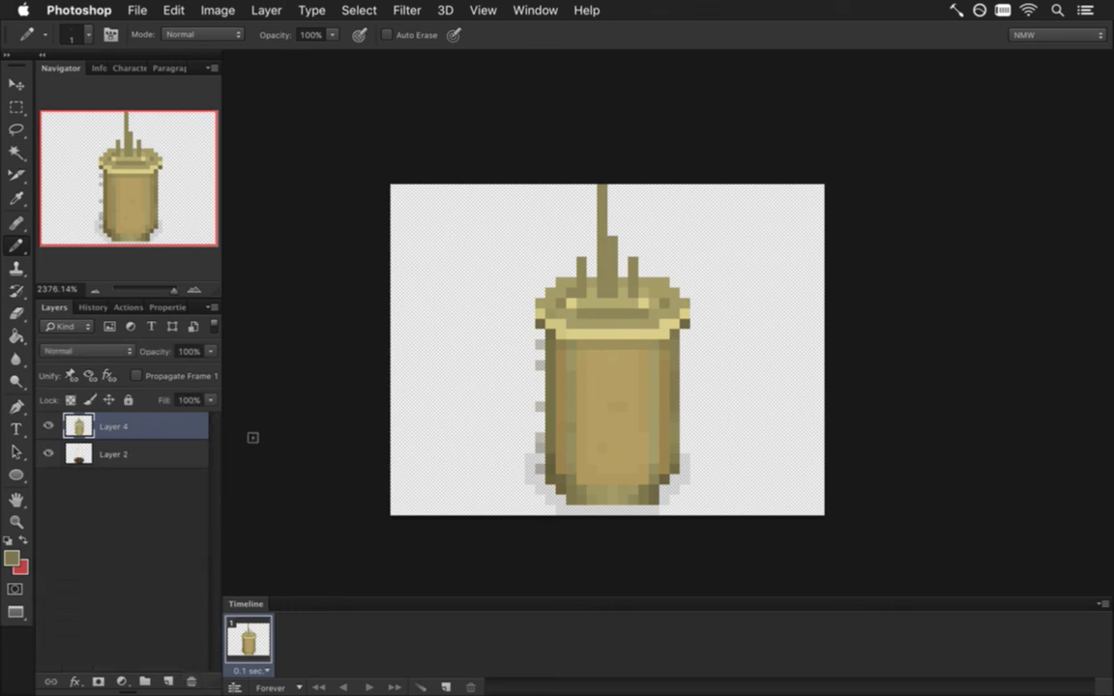
Step: Pencil a dark glyph of bars and dots on the lower part of the pillar body on Layer 4
key("i")
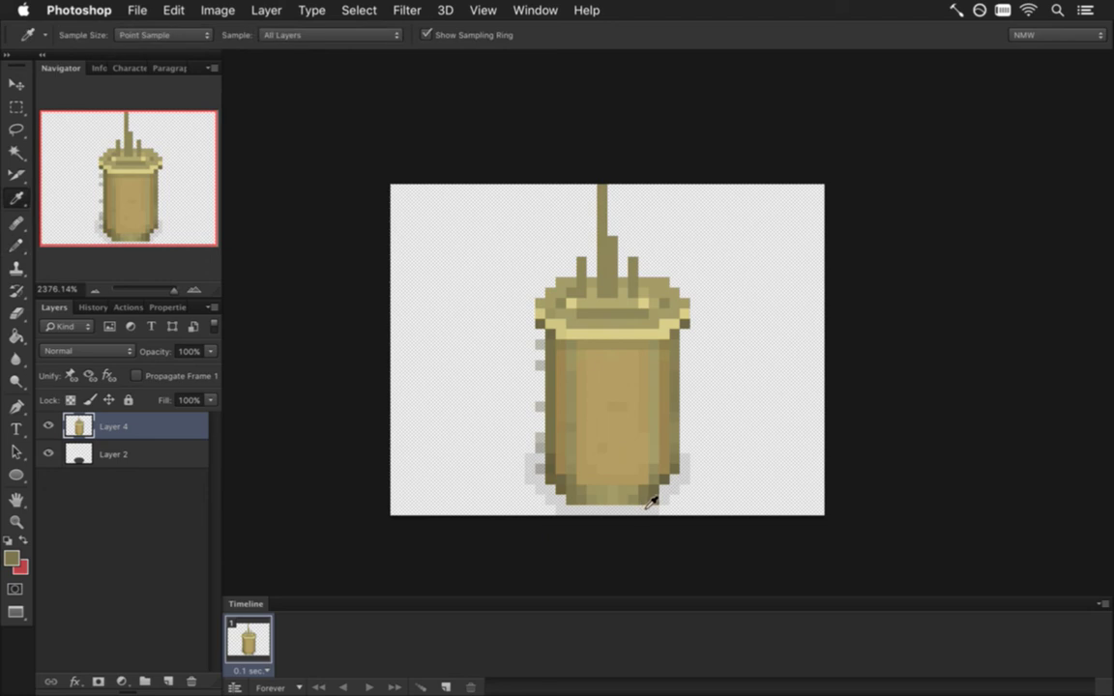
key("b")
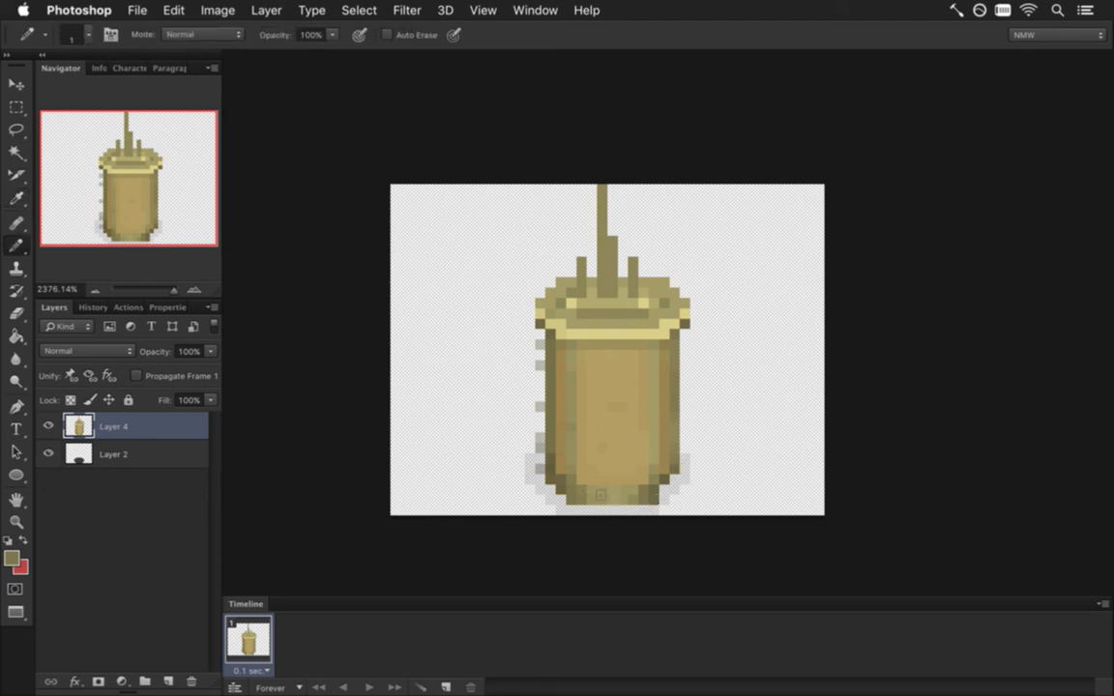
left_click(632, 467)
left_click(612, 468)
mouse_move(596, 474)
left_mouse_down()
mouse_move(596, 448)
mouse_move(623, 447)
mouse_move(632, 467)
mouse_move(612, 426)
left_mouse_up()
left_click(592, 427)
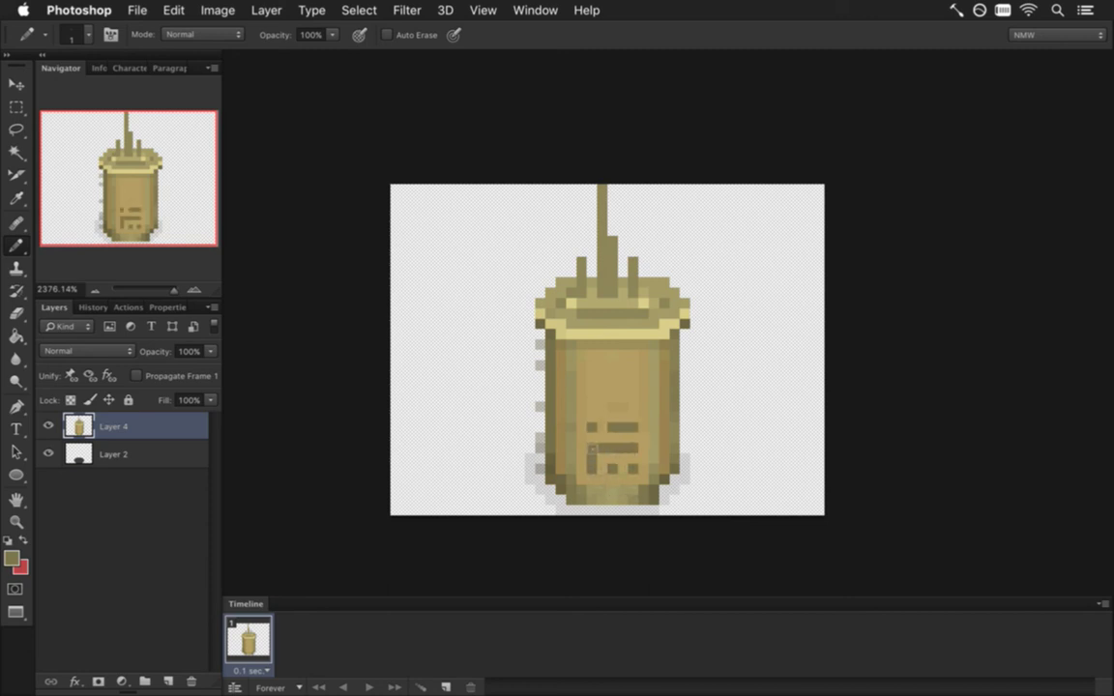
Step: Pencil a second dark glyph across the middle of the pillar body, above the lower one
left_click(591, 406)
left_click(592, 395)
left_click(581, 396)
left_click_drag(602, 395, 612, 395)
left_click(612, 406)
left_click(632, 395)
left_click(632, 406)
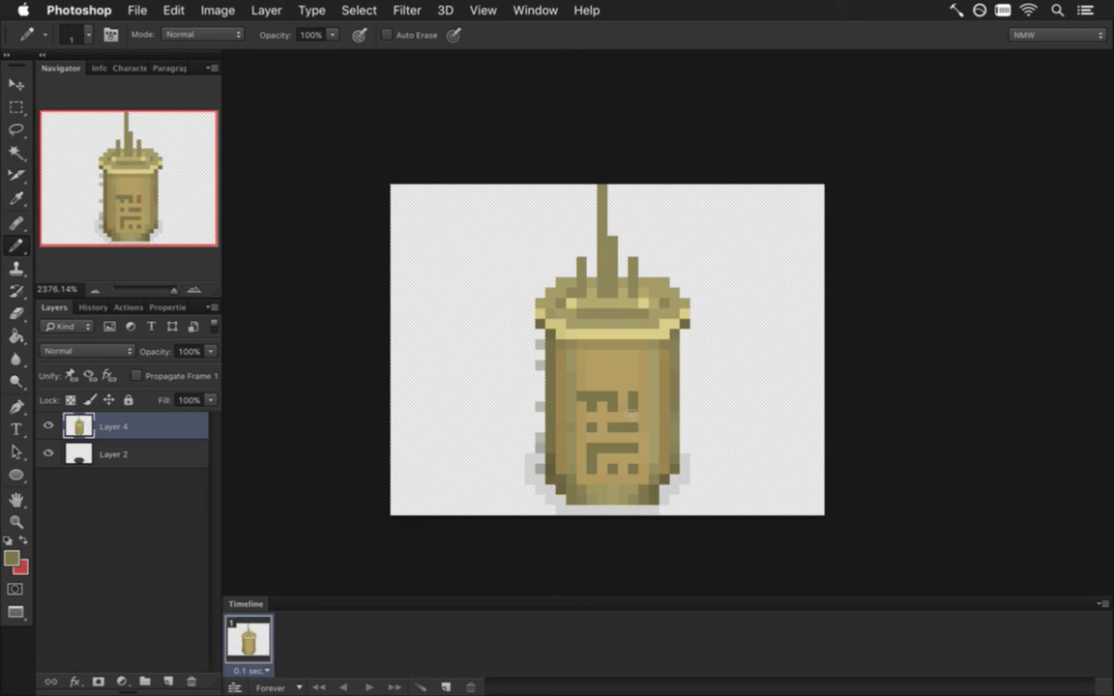
Step: Pencil a third dark glyph at the upper part of the pillar body, just under the rim
left_click(632, 375)
key("alt")
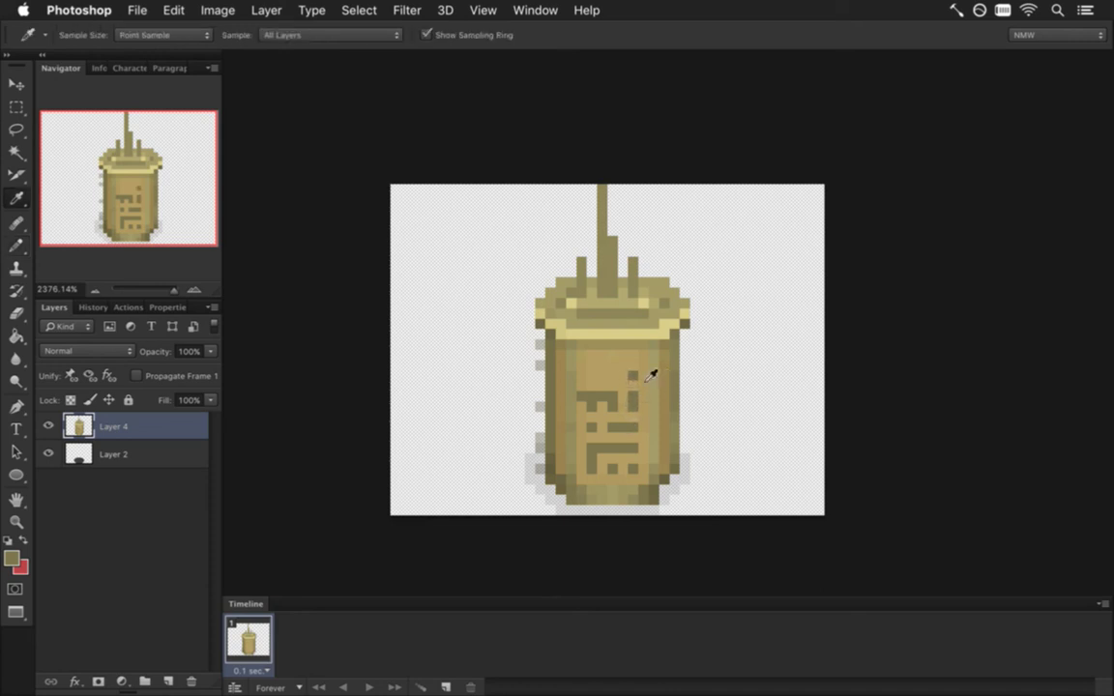
left_click(632, 354)
mouse_move(622, 355)
left_mouse_down()
mouse_move(608, 393)
mouse_move(594, 387)
mouse_move(591, 355)
left_mouse_up()
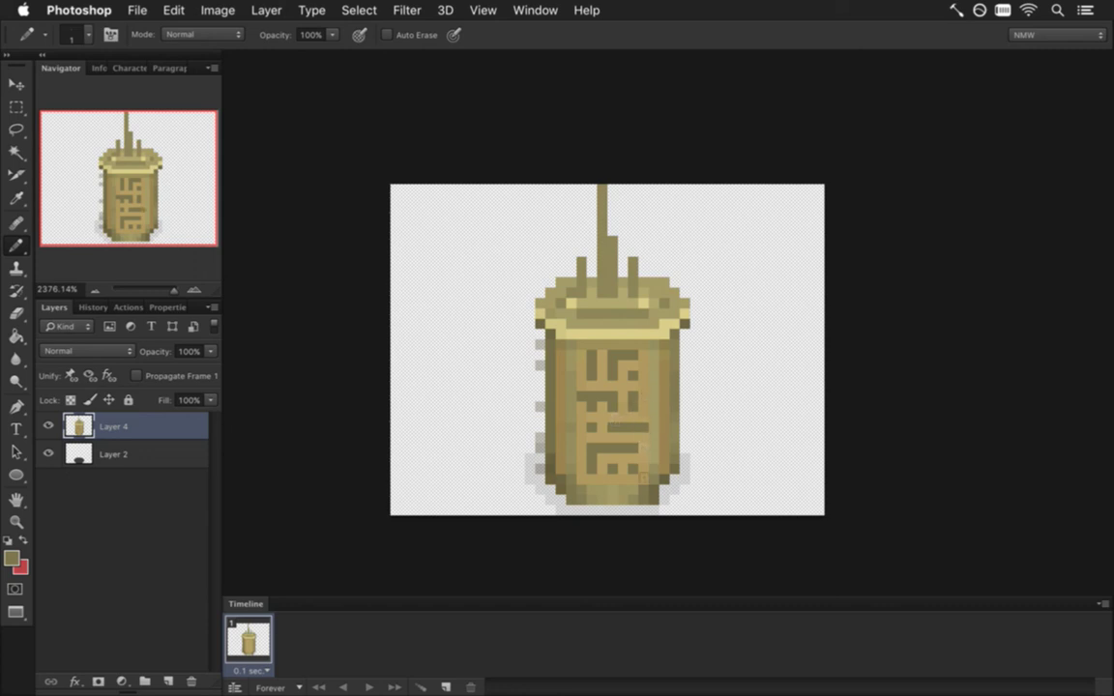
key("e")
left_click(642, 426)
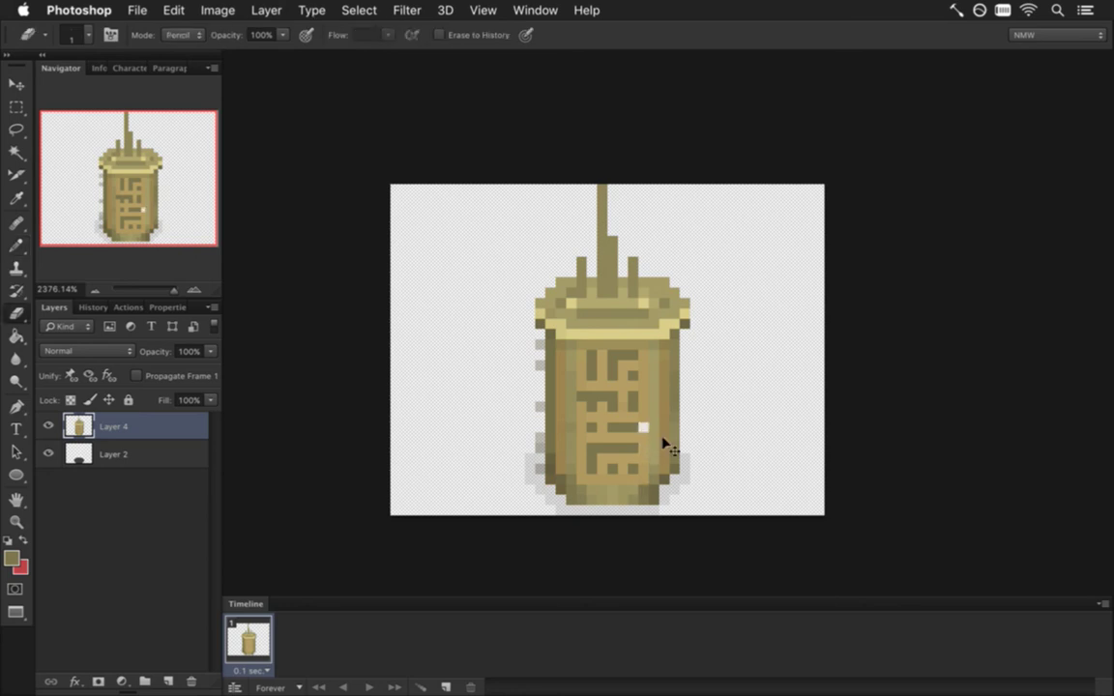
key("super+z")
Step: Sample lighter tones from the pillar and pencil over selected glyph pixels to break up and soften the carving
key("i")
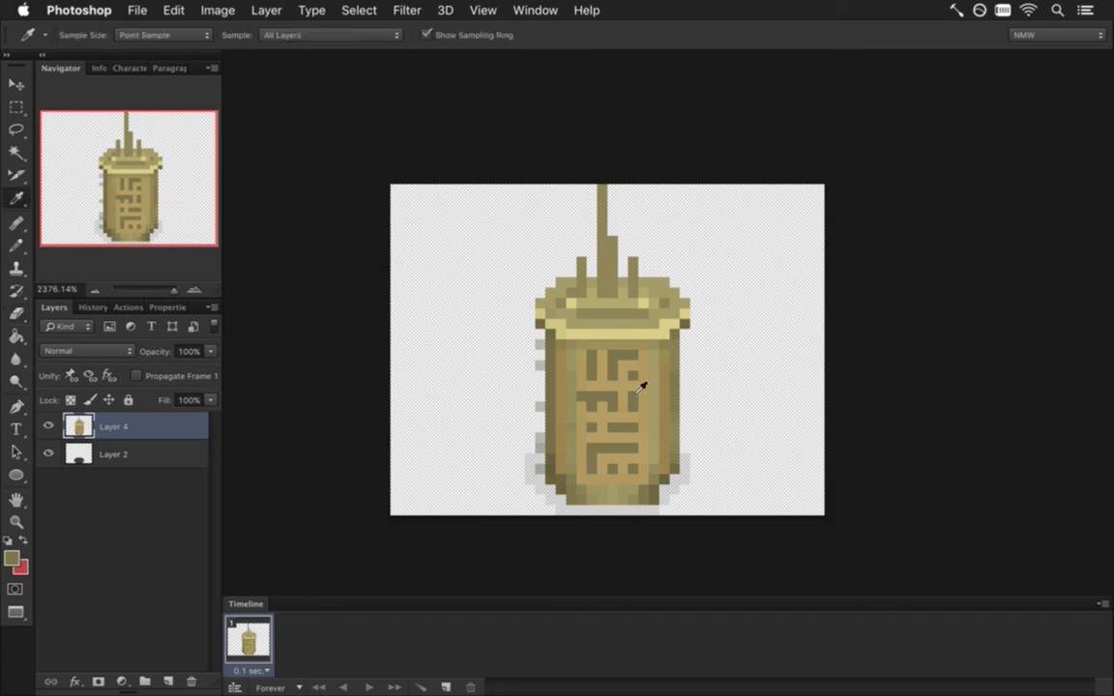
left_click(582, 387)
key("b")
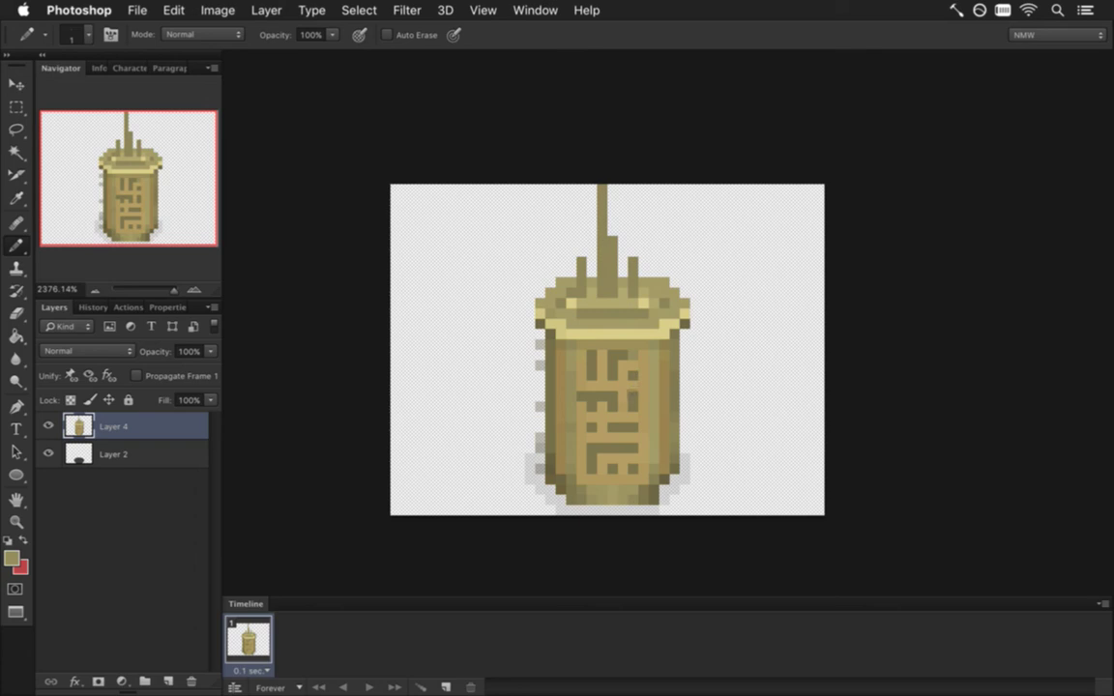
left_click(612, 397)
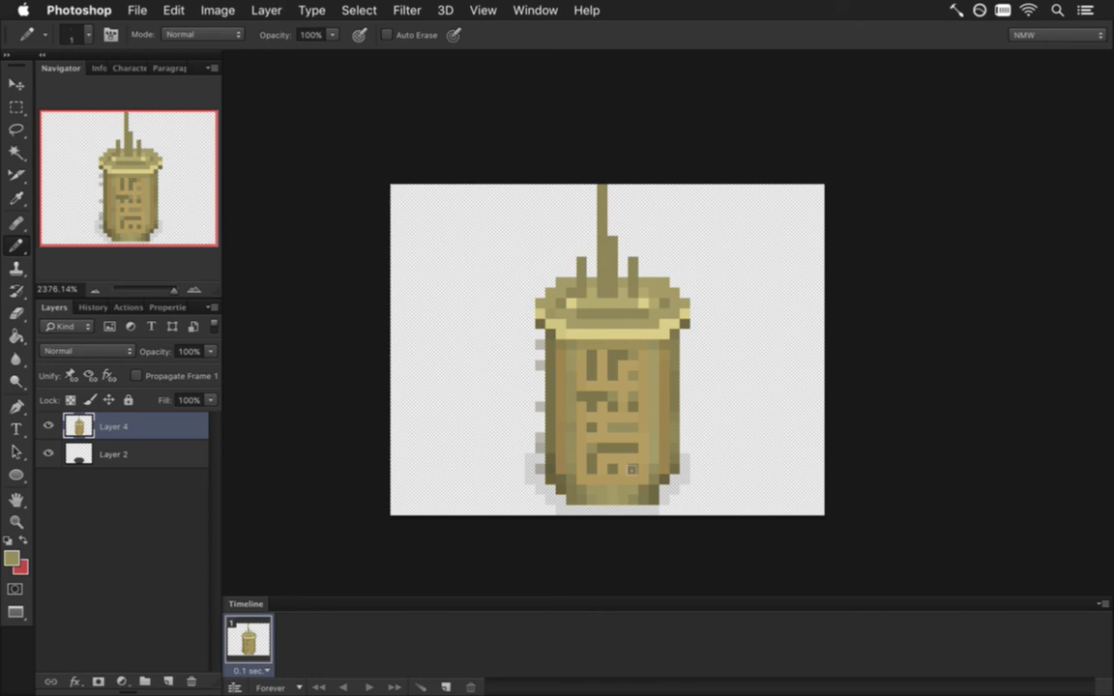
key("super+z")
left_click(549, 410, "alt")
left_click(591, 447)
left_click(577, 438, "alt")
Step: Select the cap with its spikes and rim, lower it one pixel, and clear the selection
key("m")
mouse_move(513, 183)
left_mouse_down()
mouse_move(640, 321)
mouse_move(703, 344)
left_mouse_up()
key("v")
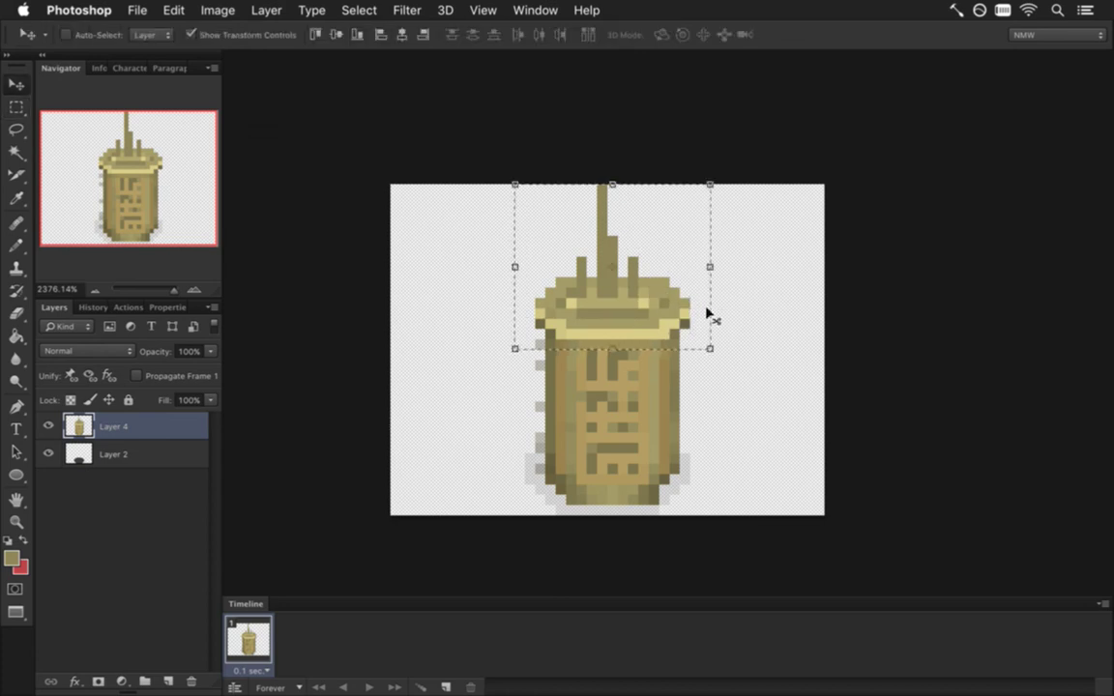
key("Down")
key("m")
key("ctrl+d")
Step: Select the grey shadow pixels along the body's left edge and move them to its right edge
left_click_drag(514, 340, 544, 453)
key("v")
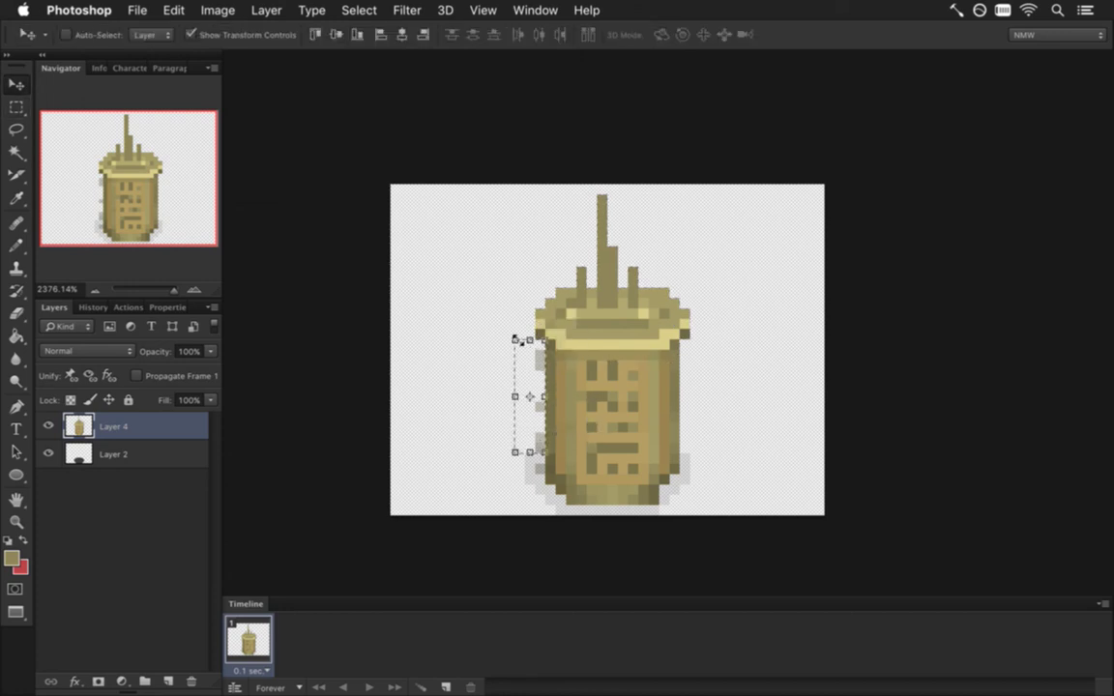
left_click(514, 339)
left_click_drag(535, 355, 687, 338)
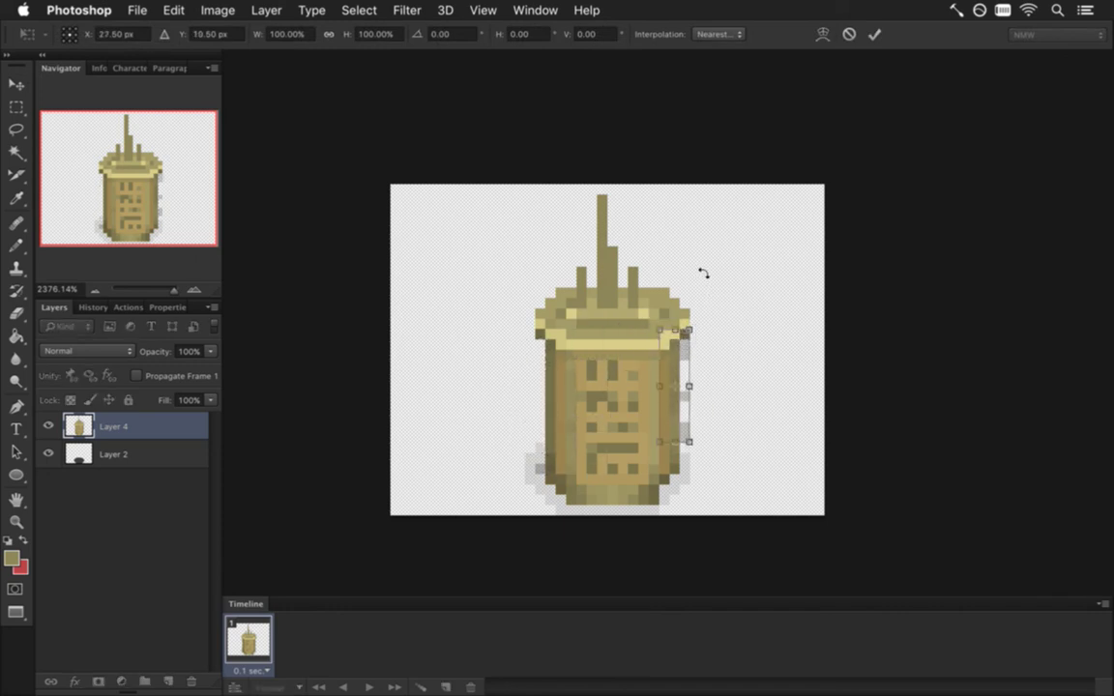
left_click(872, 36)
key("m")
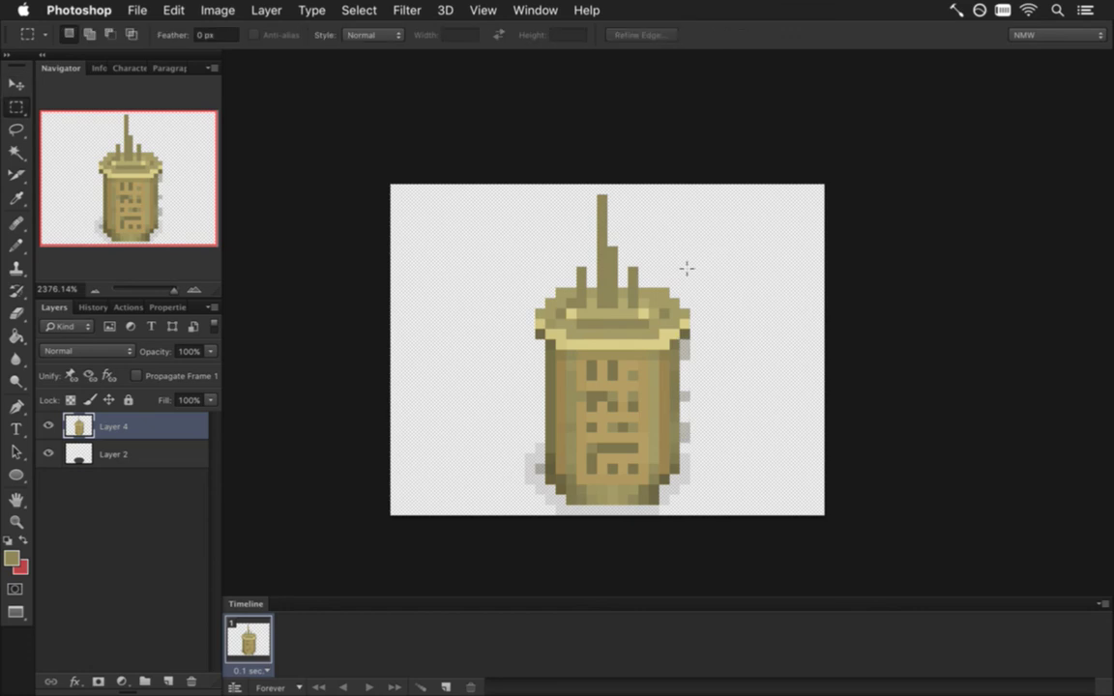
Step: Erase the spikes rising above the pillar's cap
key("e")
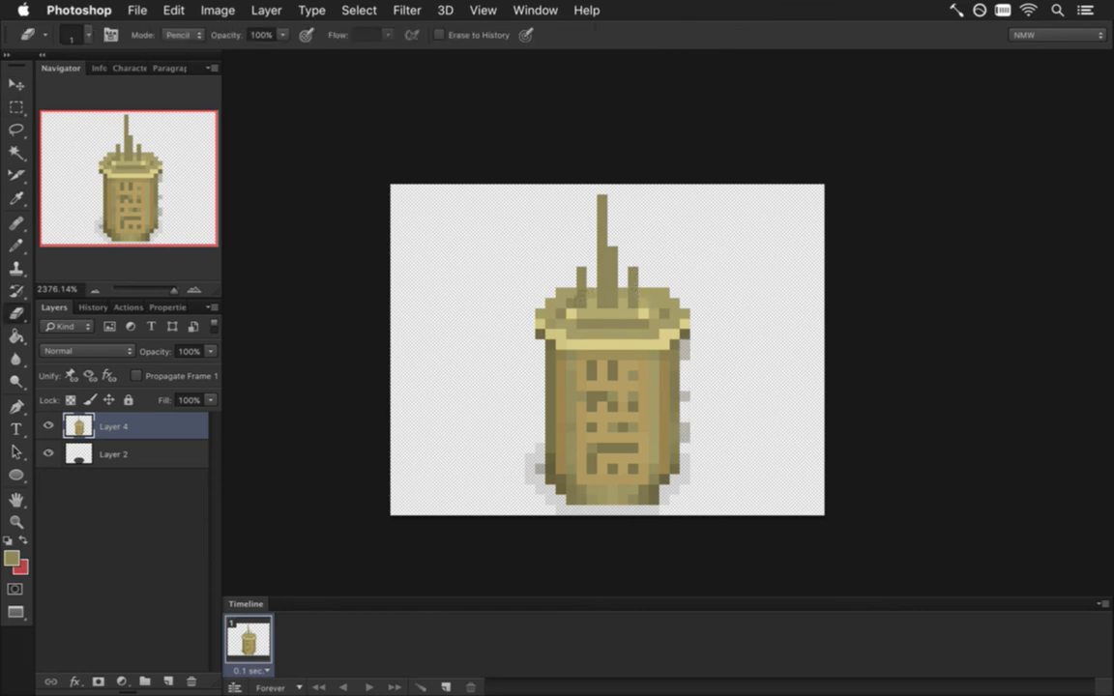
mouse_move(580, 269)
left_mouse_down()
mouse_move(608, 232)
mouse_move(622, 300)
mouse_move(611, 273)
left_mouse_up()
left_click_drag(632, 269, 632, 283)
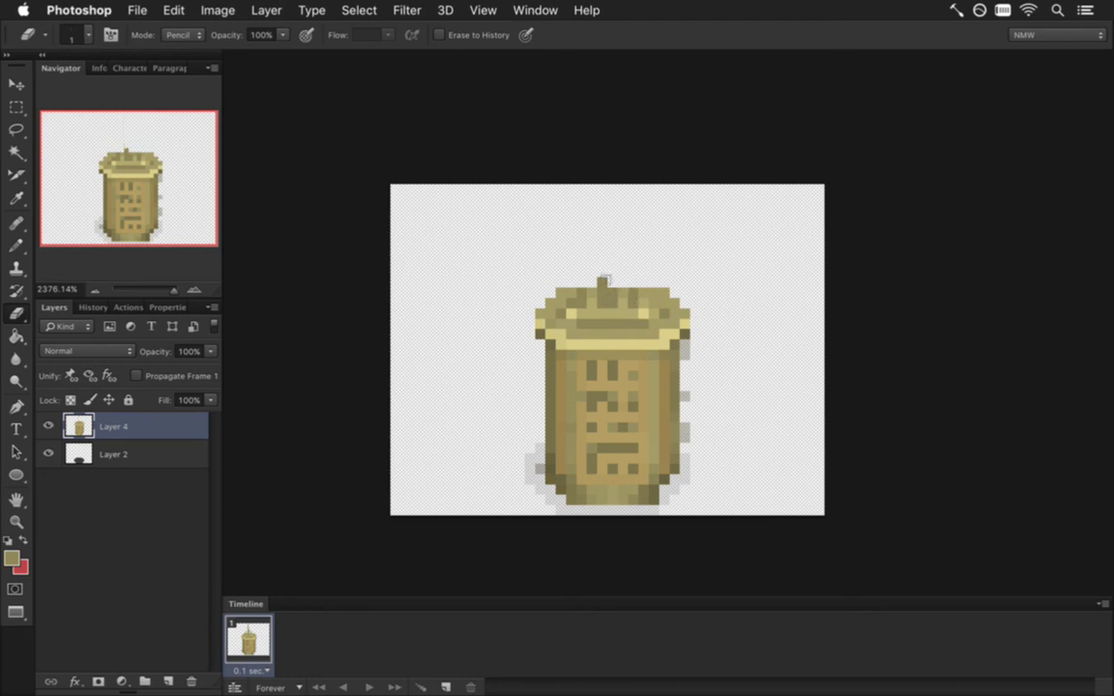
Step: Sample tones from the cap and pencil over the spike remnants to rebuild a clean, recessed cap top
key("i")
key("b")
left_click_drag(582, 292, 634, 291)
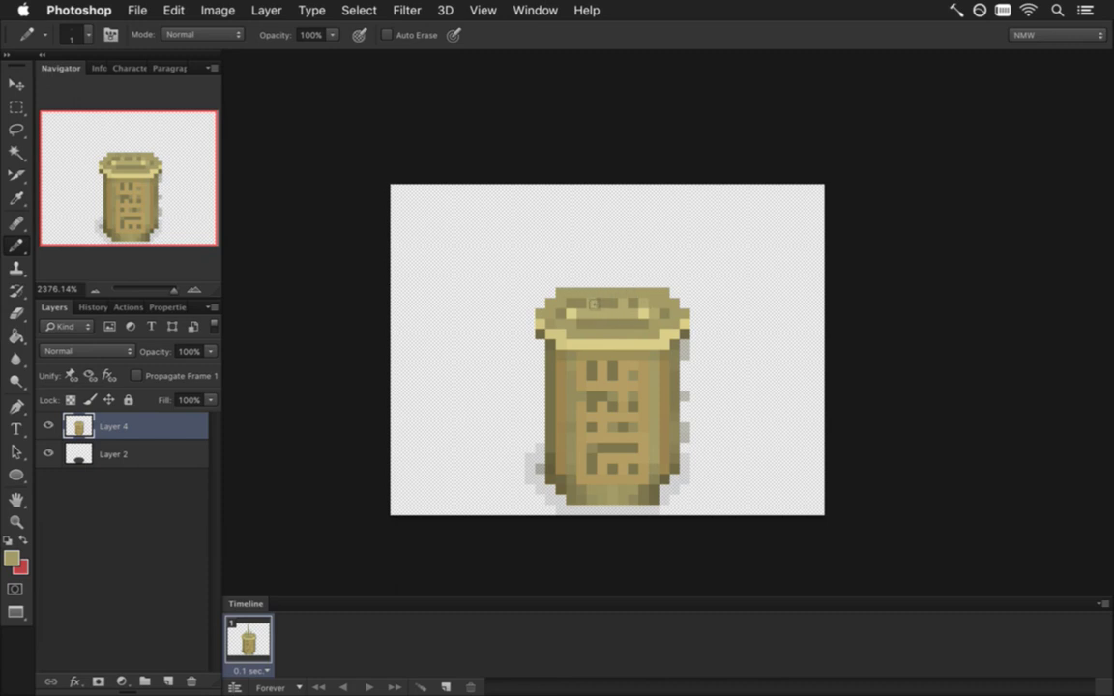
left_click(569, 296, "alt")
left_click_drag(594, 328, 642, 315)
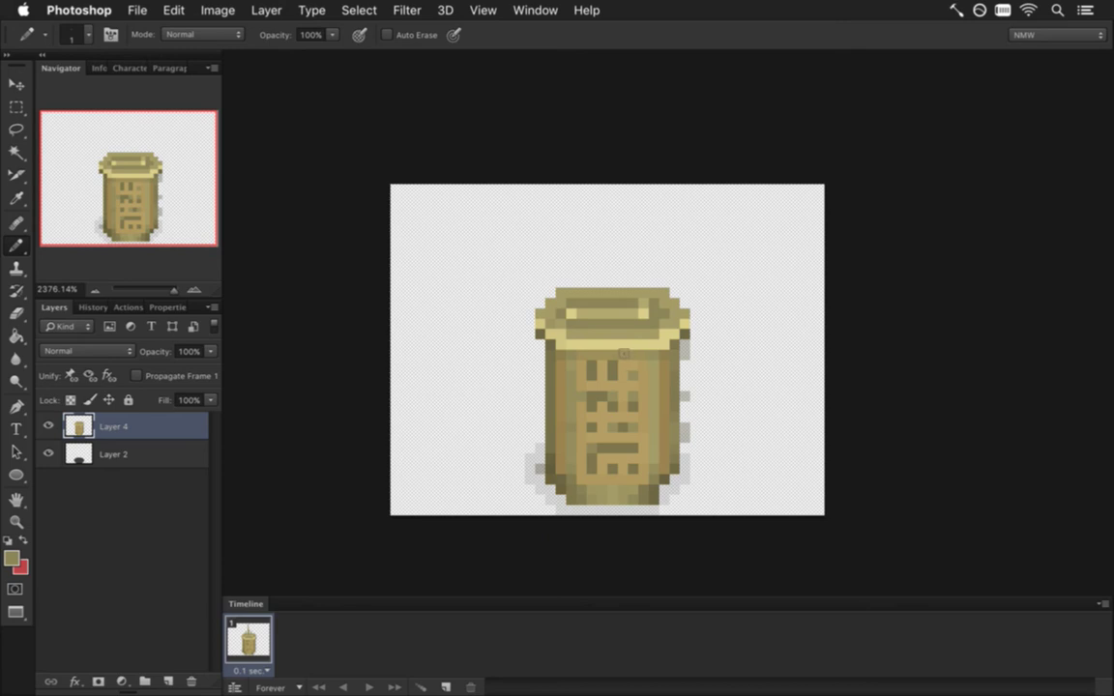
Step: Sample tones around the rim's left end and pencil its lower-left corner pixels with highlight and dark shading
left_click(566, 341, "alt")
left_click(557, 345, "alt")
left_click(547, 338, "alt")
Step: Select the one-pixel-wide centre column of the cap, lower it one pixel to form a crack, and clear the selection
key("m")
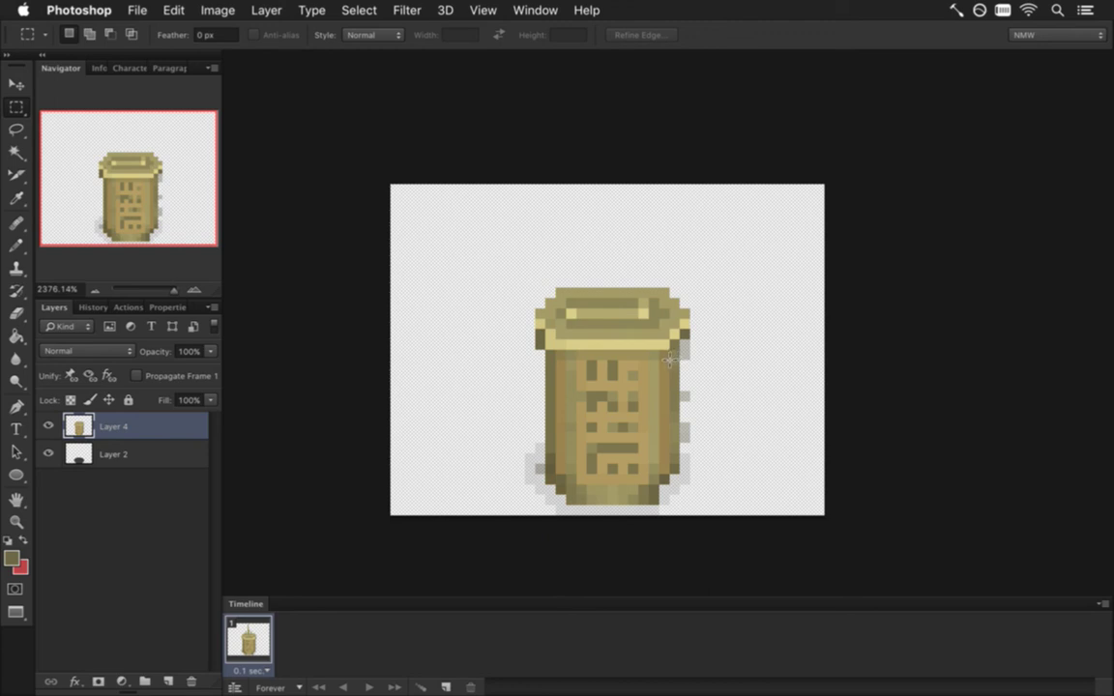
left_click_drag(607, 283, 612, 356)
key("v")
key("Down")
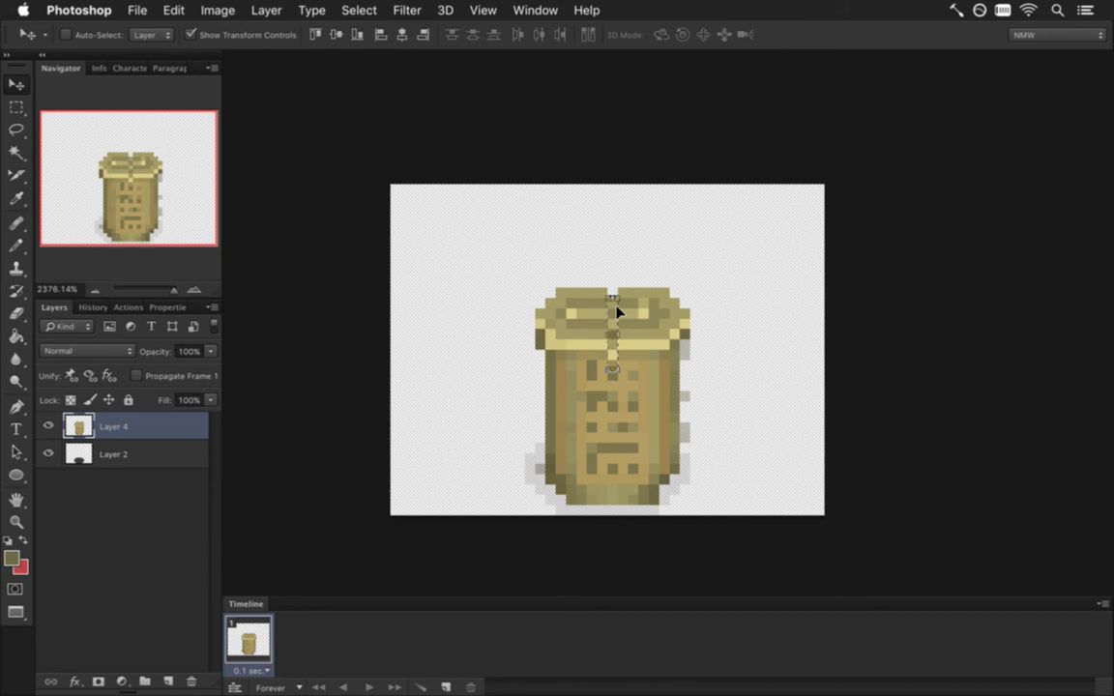
key("m")
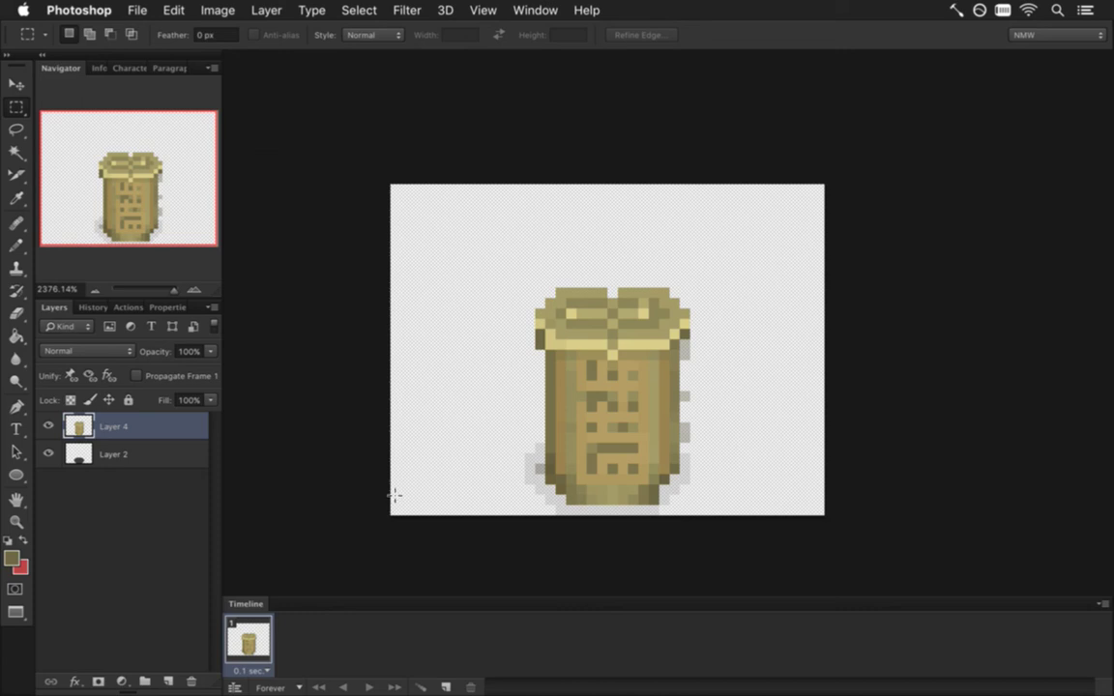
Step: Add a second animation frame using a duplicate of Layer 4 with the original hidden, and select its cap area
left_click(446, 686)
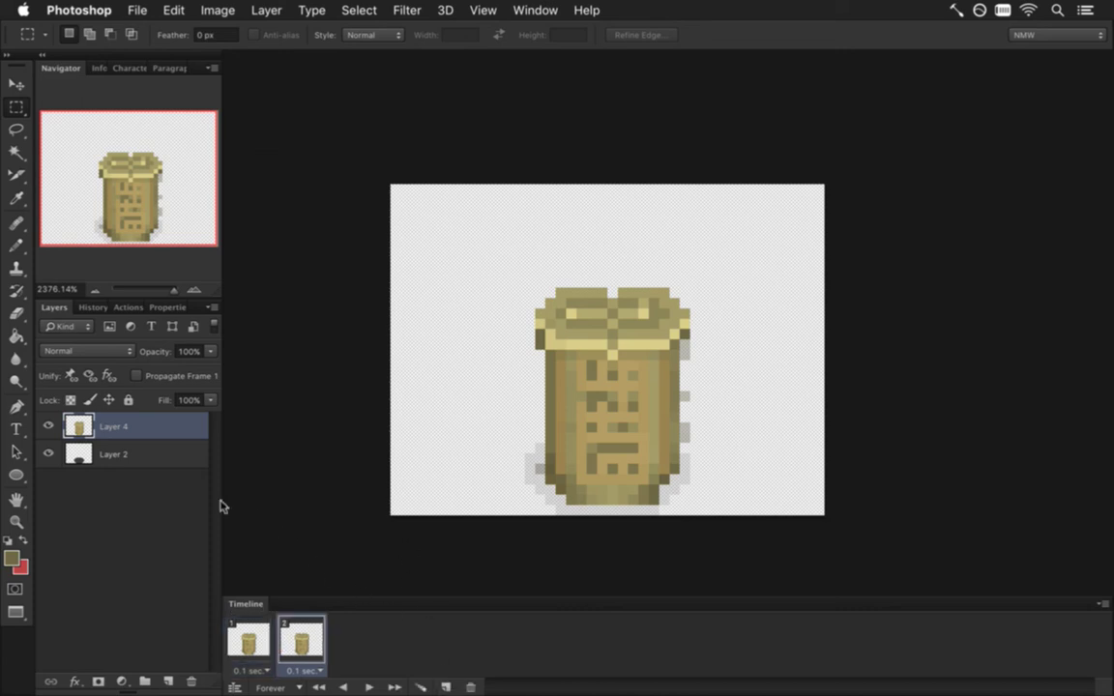
key("super+j")
left_click(49, 453)
left_click_drag(524, 267, 704, 350)
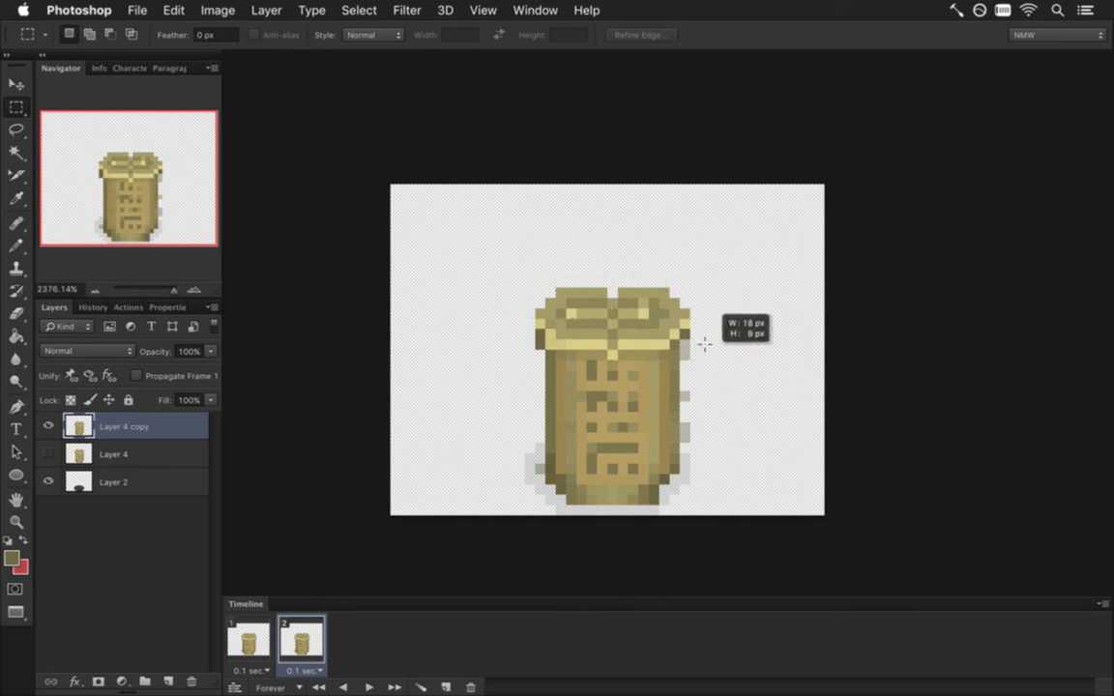
key("v")
key("Down")
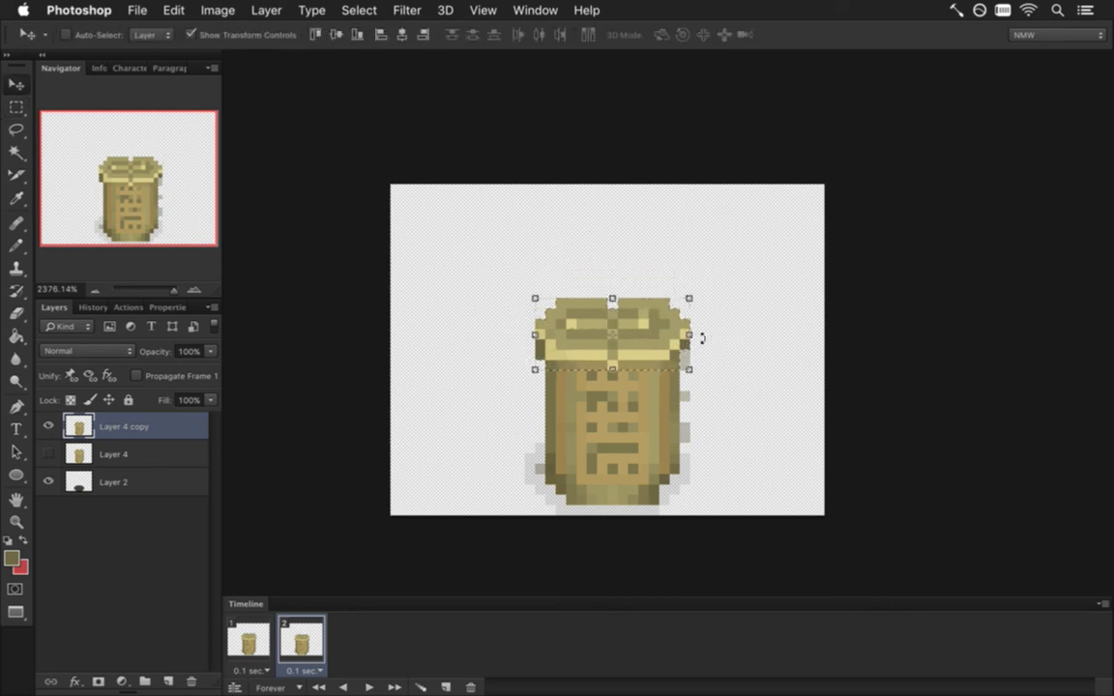
key("super+z")
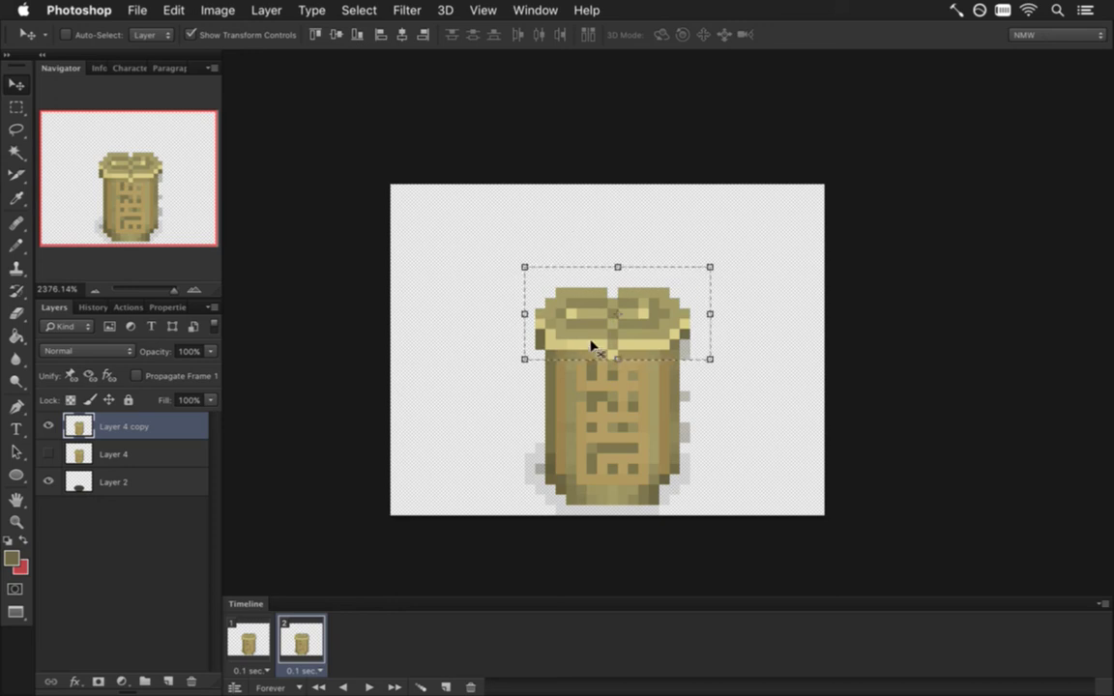
Step: Lower the selected cap one pixel in frame 2, deselect it, and retouch the body's glyph pixels with a sampled dark tone
key("m")
key("super")
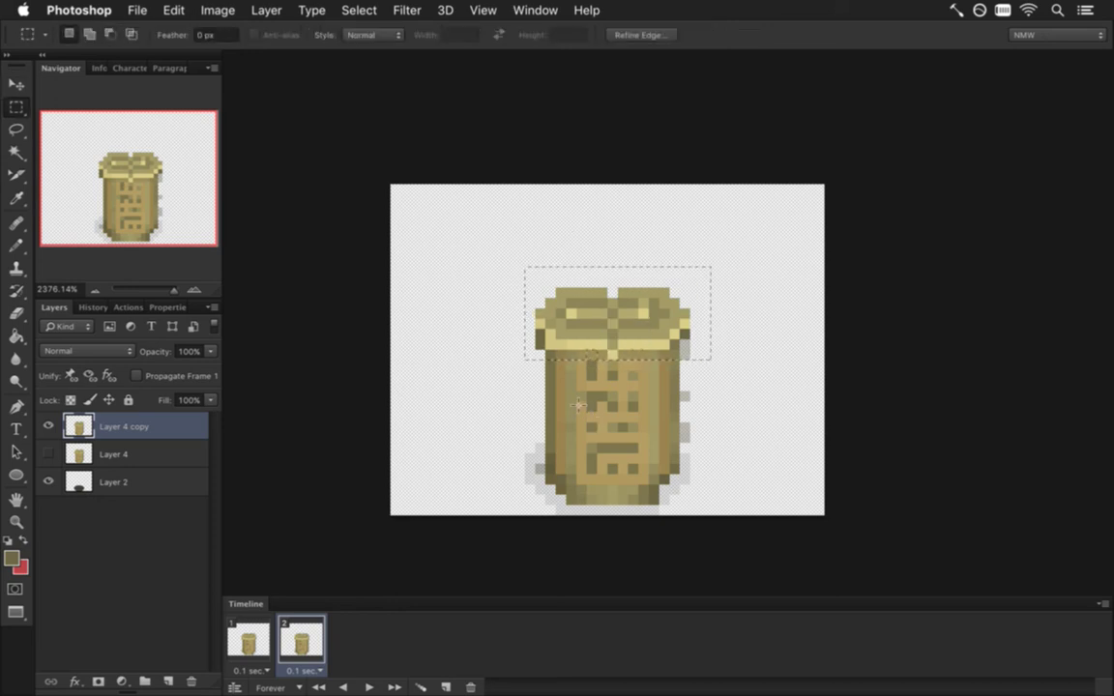
key("super+Down")
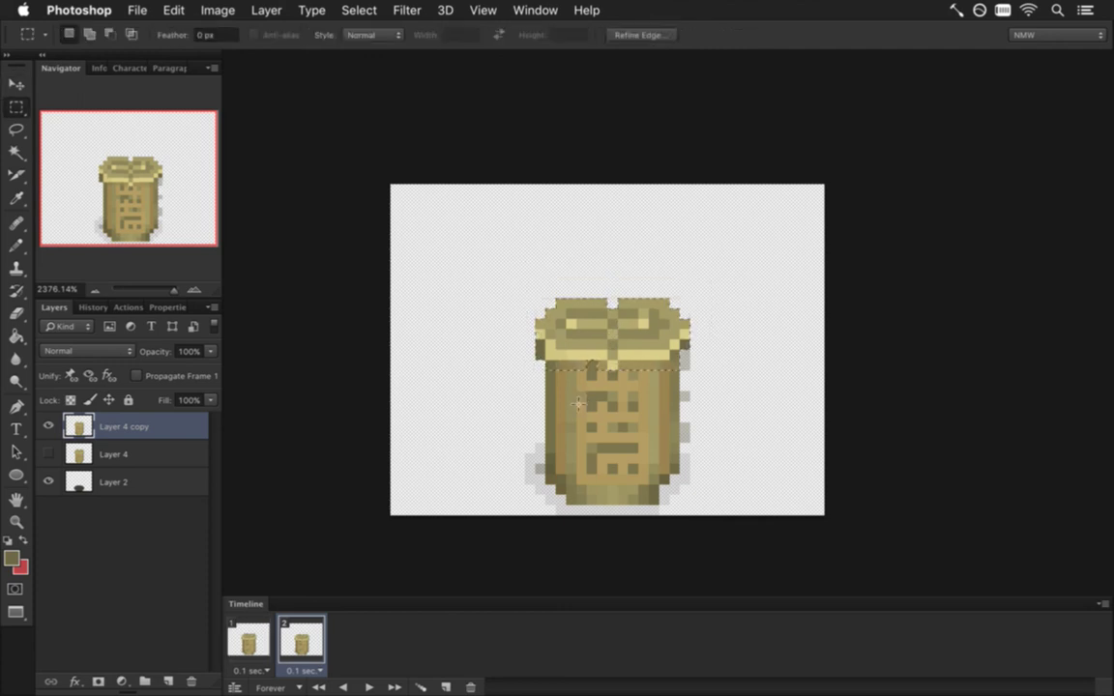
key("super+d")
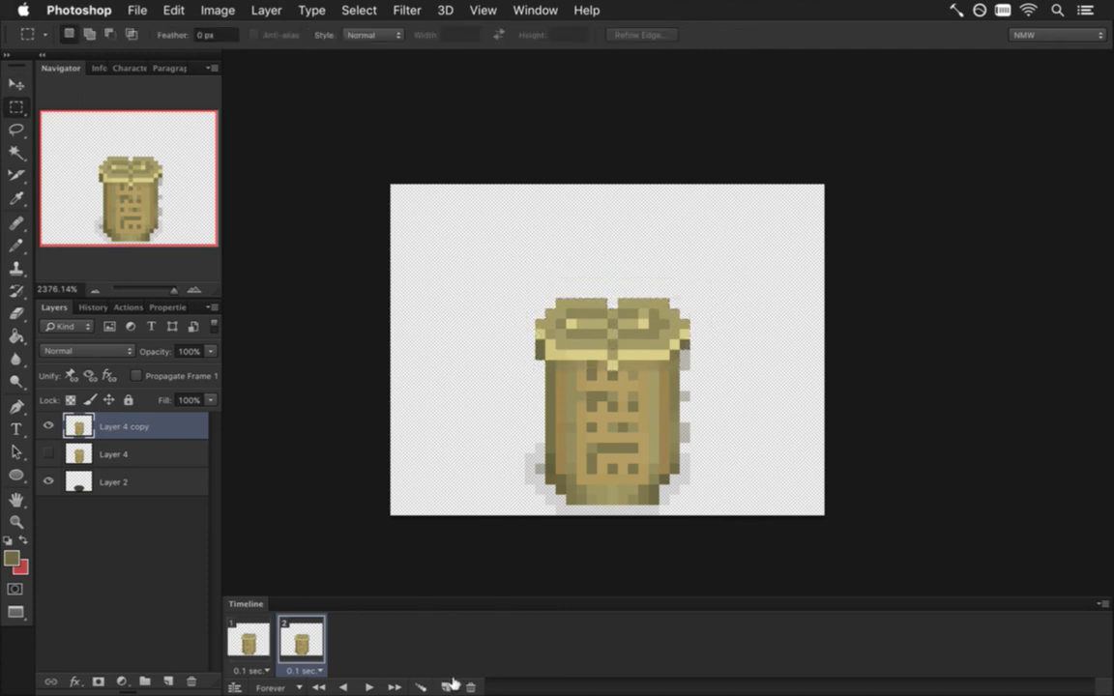
key("i")
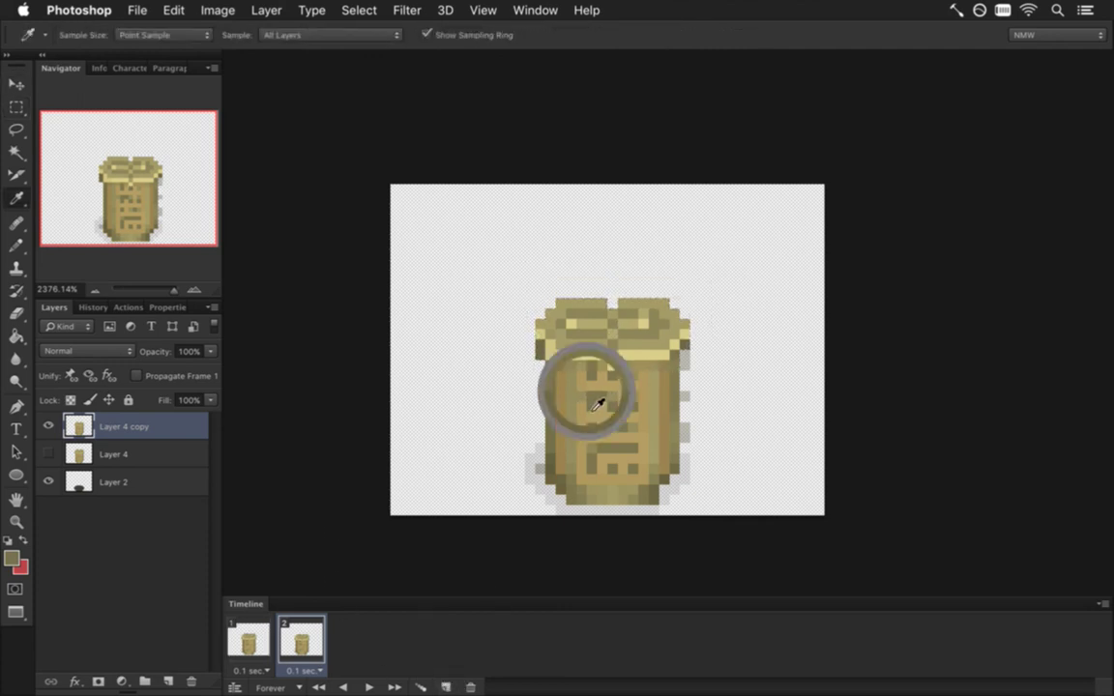
key("b")
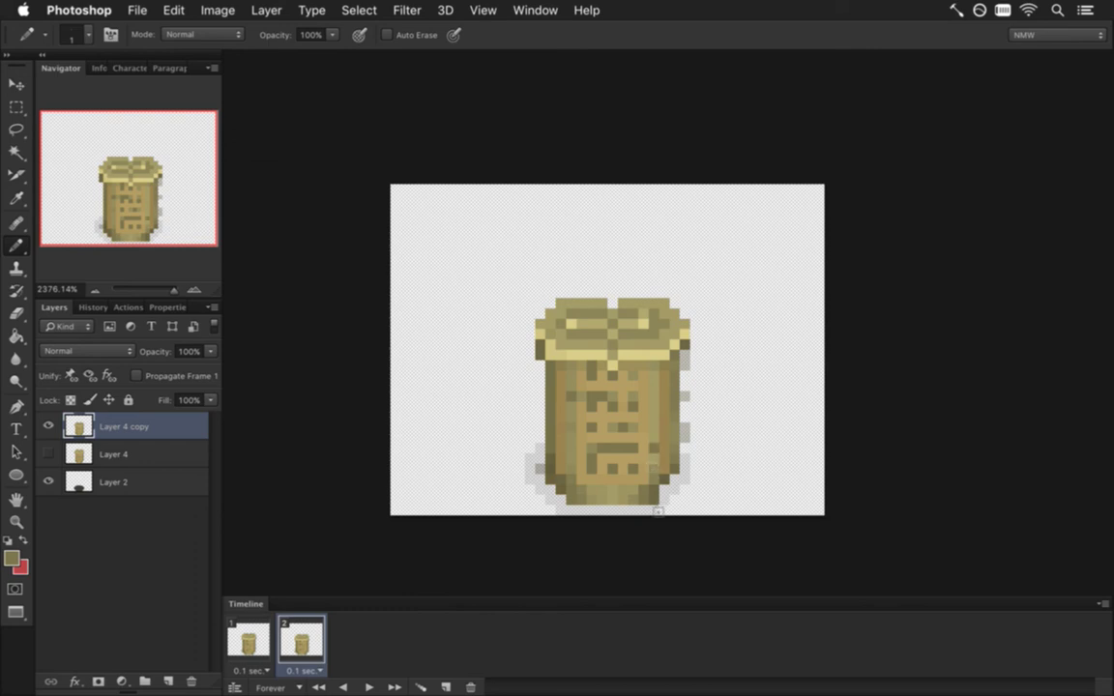
Step: Add a third frame with a duplicated pillar layer and lower its cap, together with the topmost glyph pixels, by one pixel
left_click(444, 687)
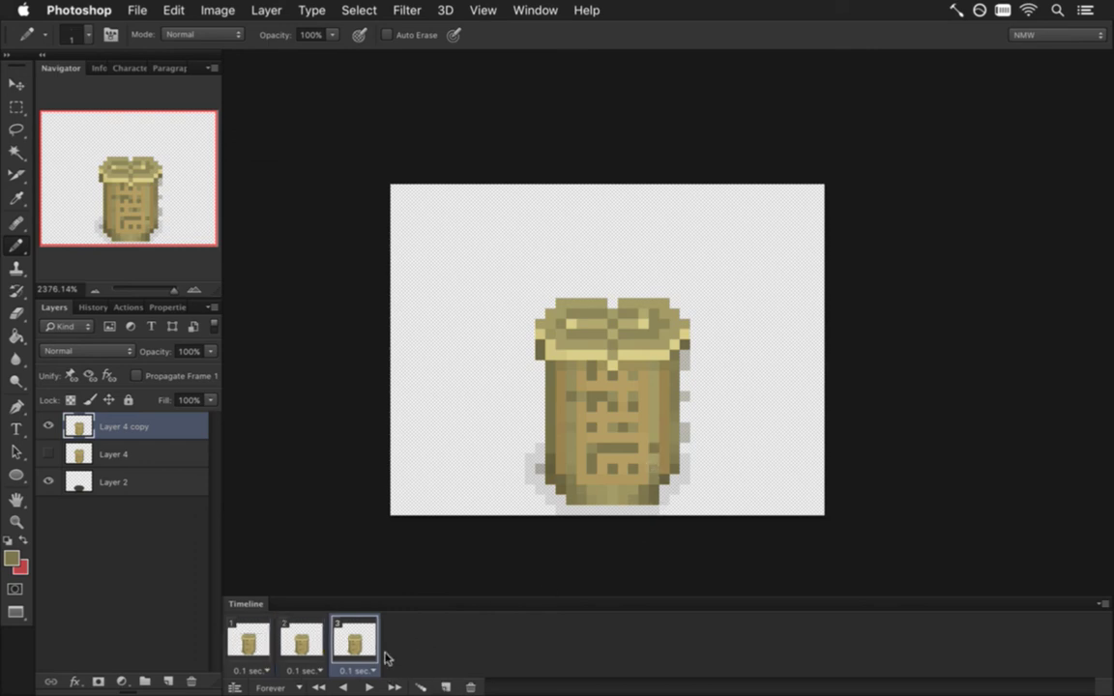
key("super+j")
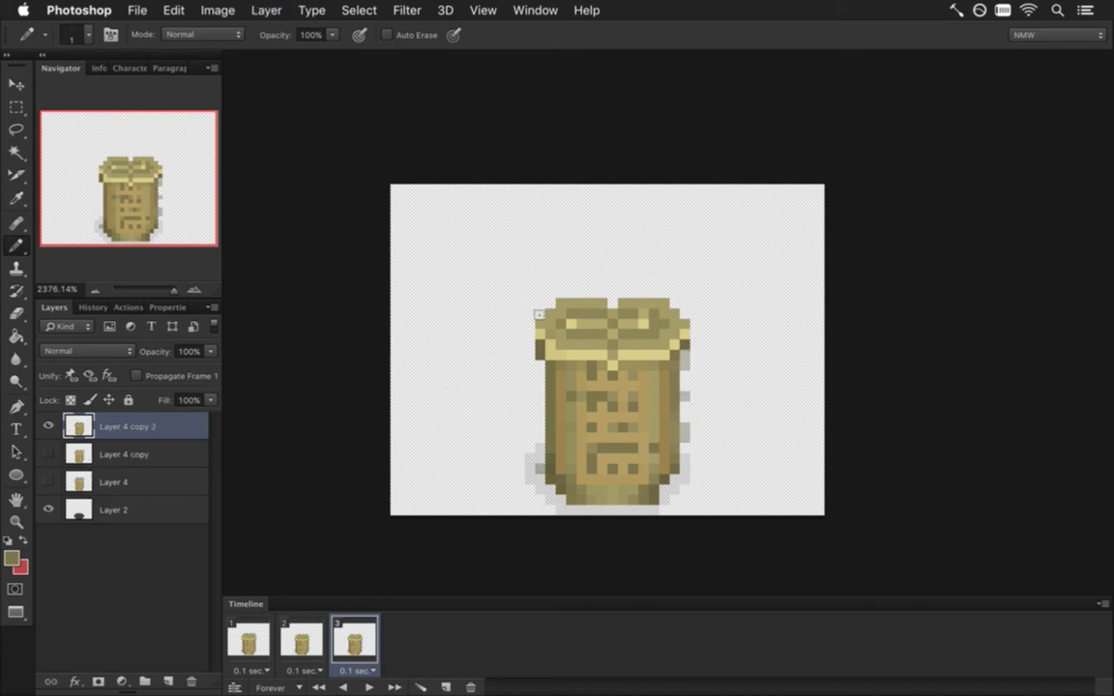
key("m")
mouse_move(524, 278)
left_mouse_down()
mouse_move(682, 319)
mouse_move(702, 359)
left_mouse_up()
left_click_drag(587, 359, 633, 375, "shift")
key("v")
key("Down")
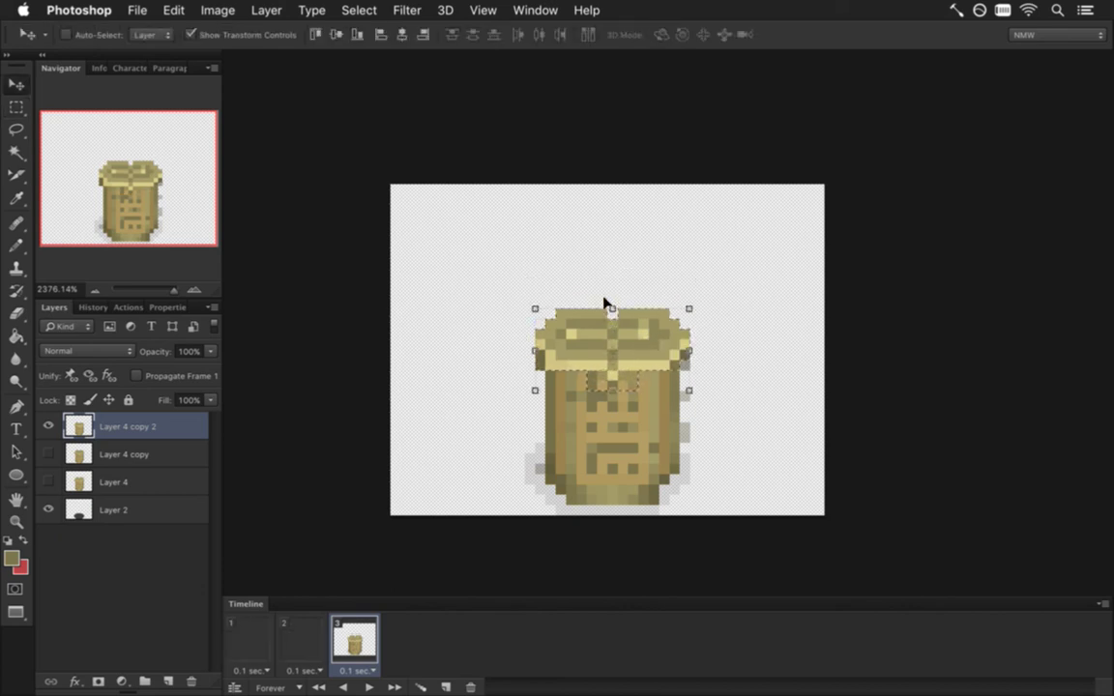
key("m")
left_click(588, 255)
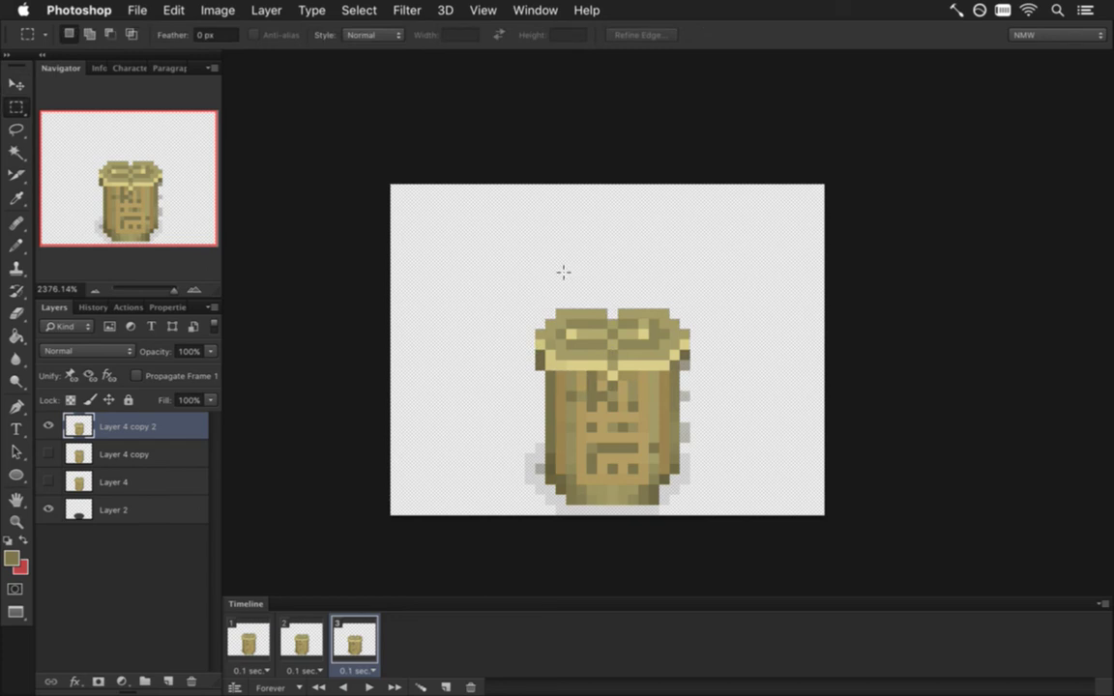
Step: Add a fourth frame with a duplicated pillar layer, hiding the previous one, and lower the cap and upper body one pixel
left_click(446, 687)
key("super+j")
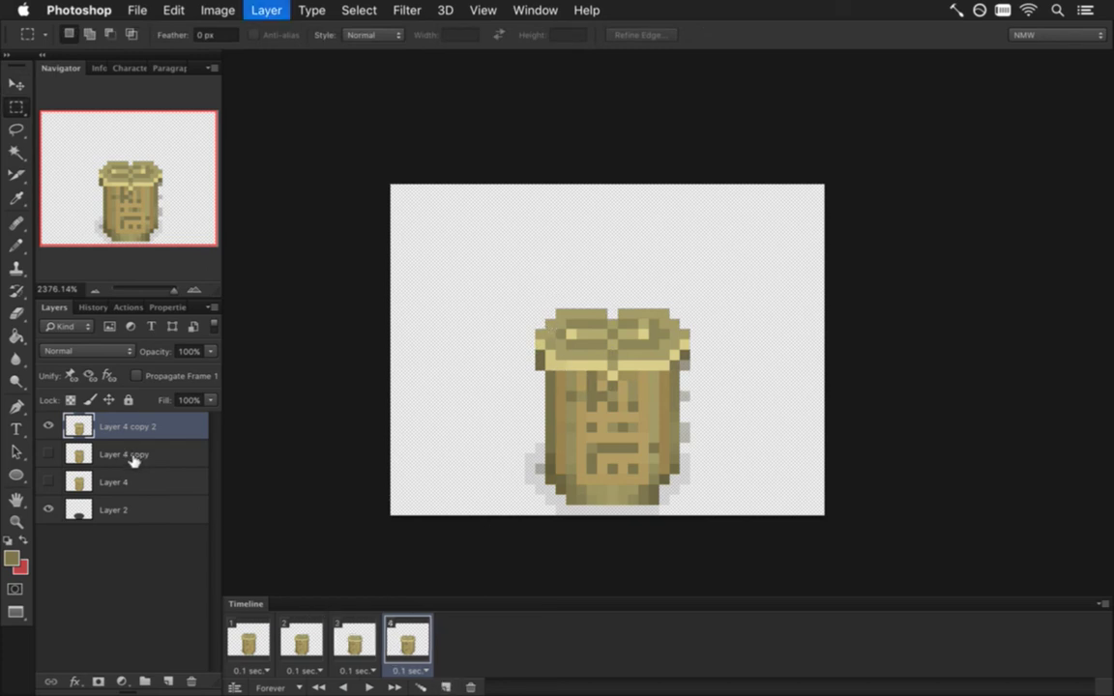
left_click(49, 454)
left_click_drag(513, 278, 709, 407)
key("v")
key("Down")
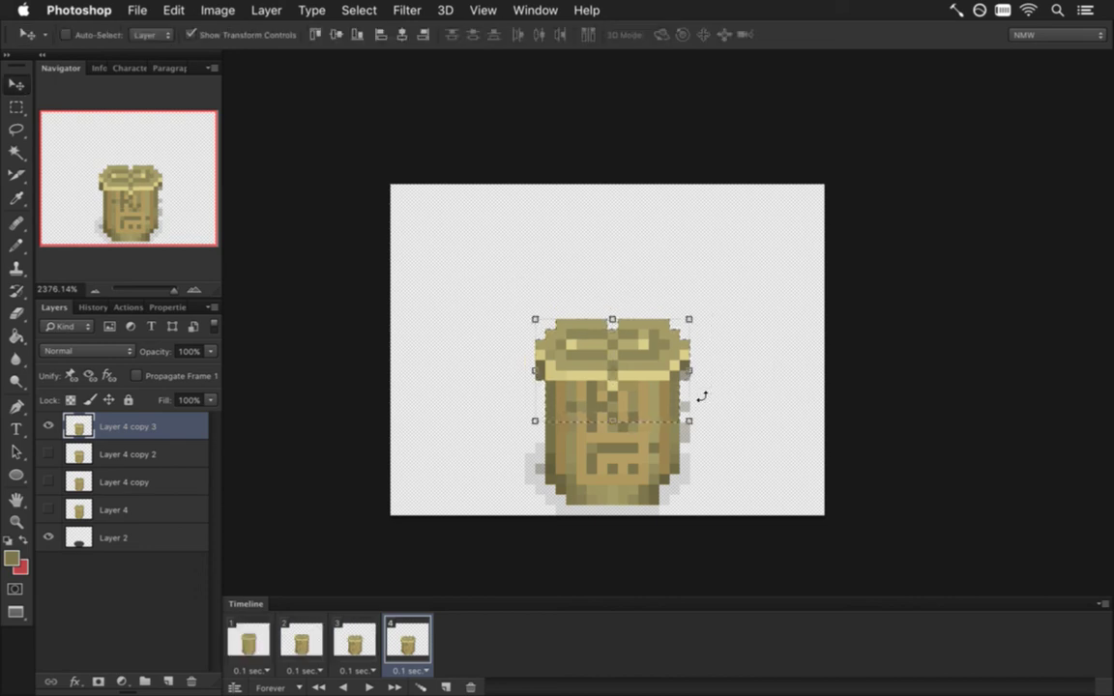
key("m")
left_click(682, 333)
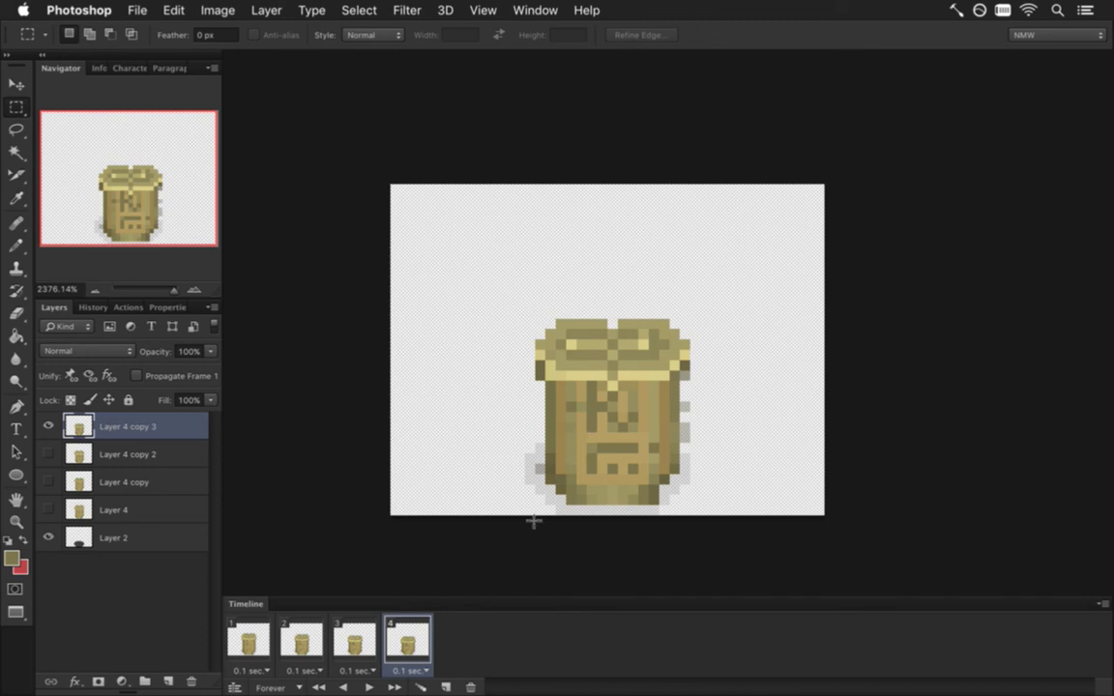
Step: Add a fifth frame, duplicate the pillar layer for it, and hide the previous copy
left_click(446, 687)
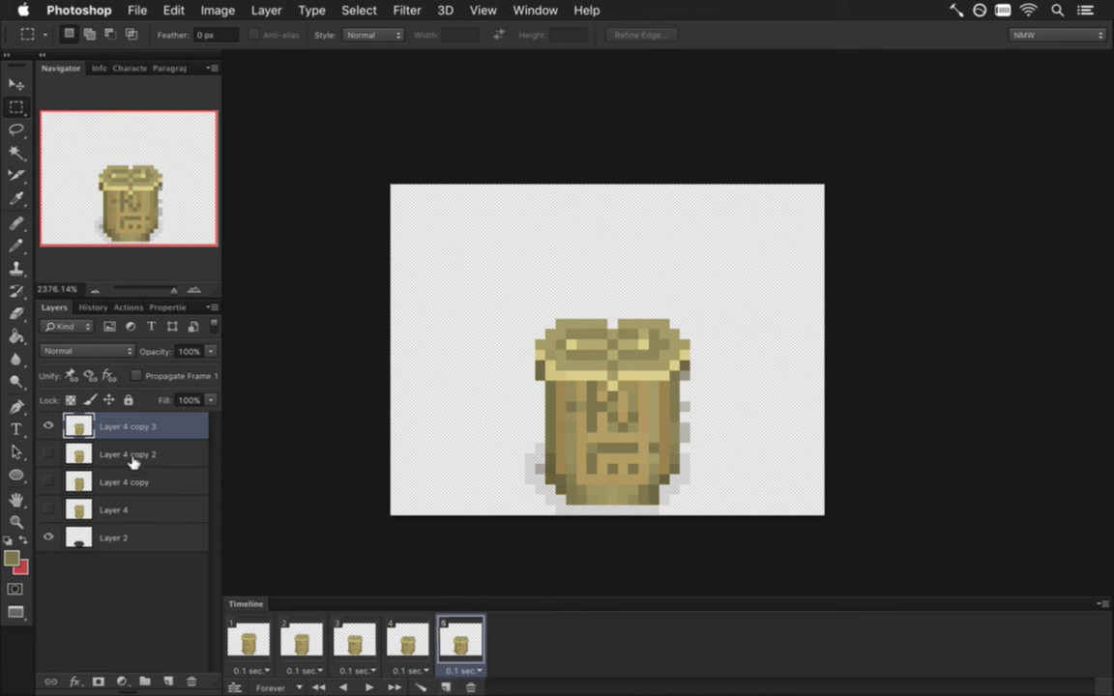
key("ctrl+j")
left_click(49, 455)
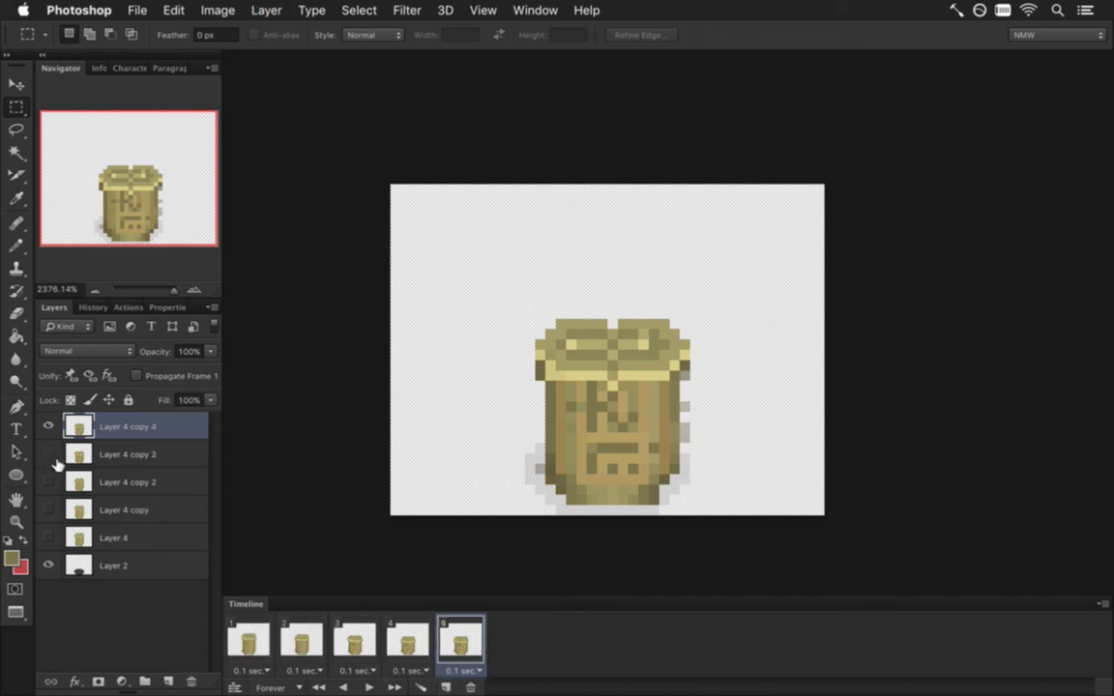
Step: Select frame 5's cap and upper body, trim the selection around the glyph, lower it two pixels, and deselect
left_click_drag(513, 298, 737, 429)
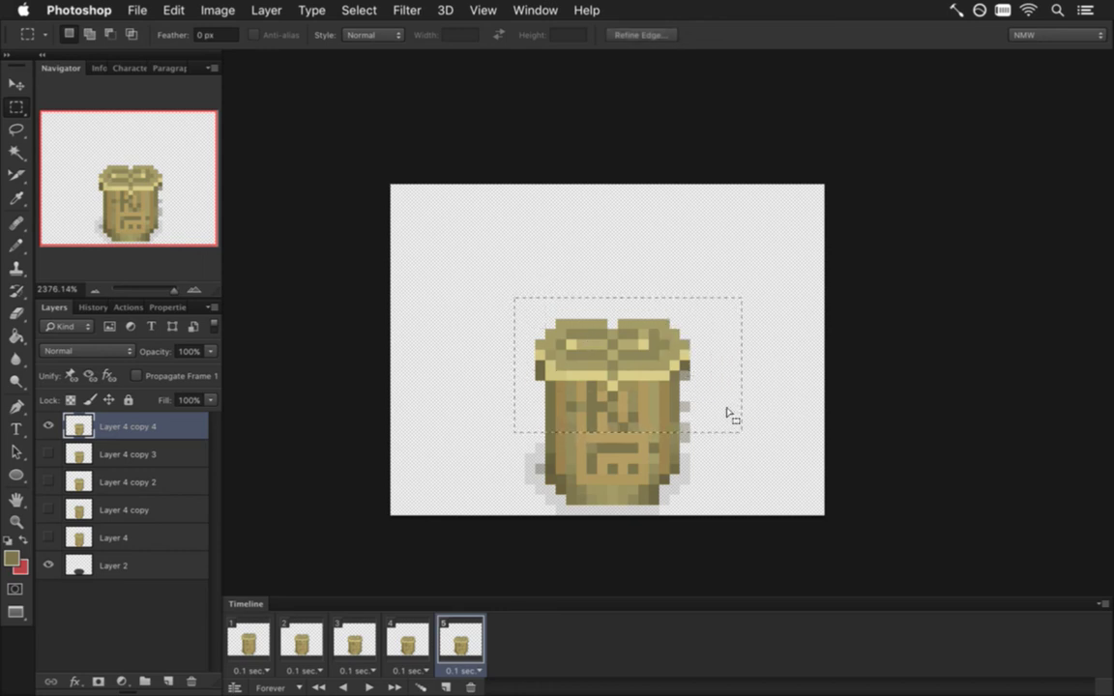
key("alt")
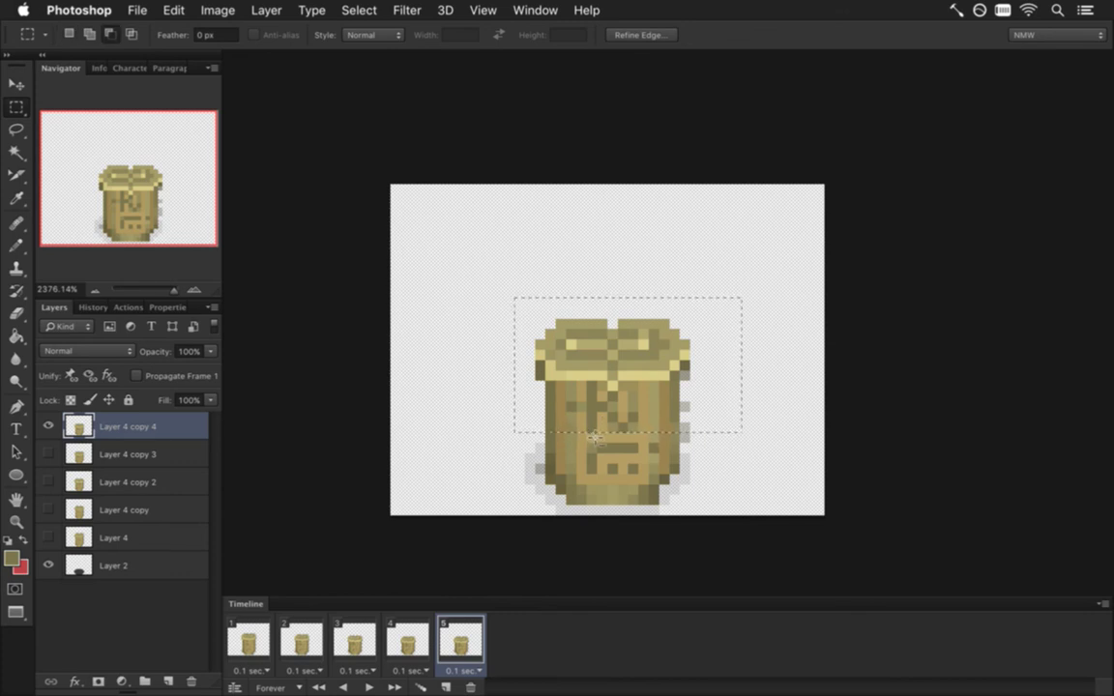
left_click_drag(599, 416, 601, 414)
key("v")
key("Down")
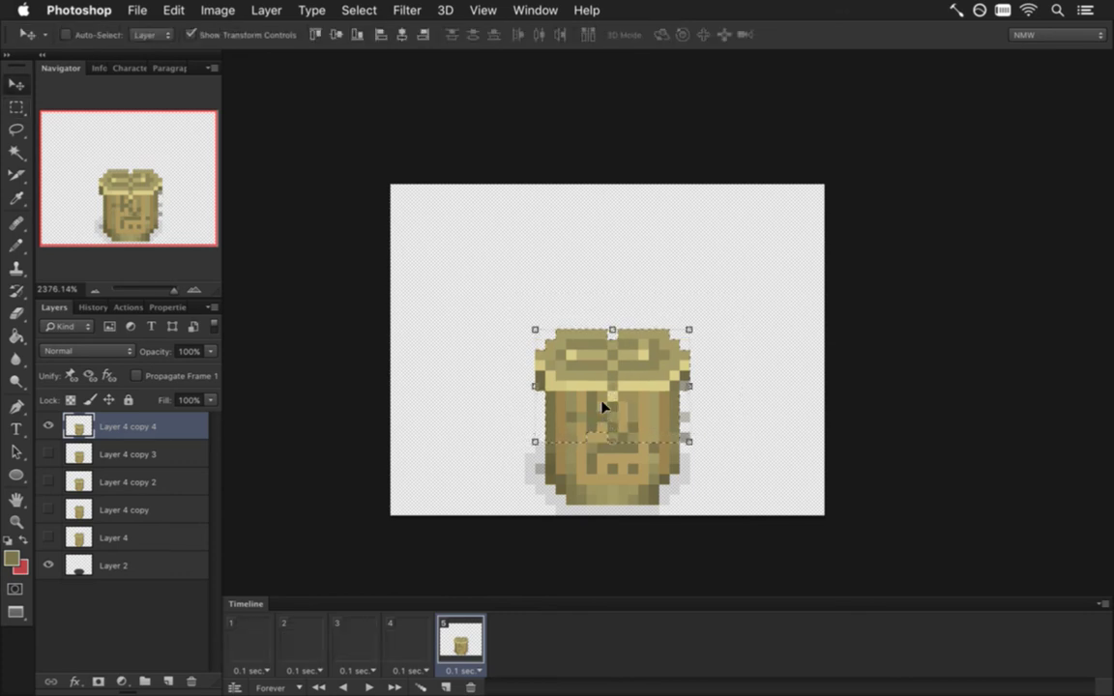
key("Down")
key("Down")
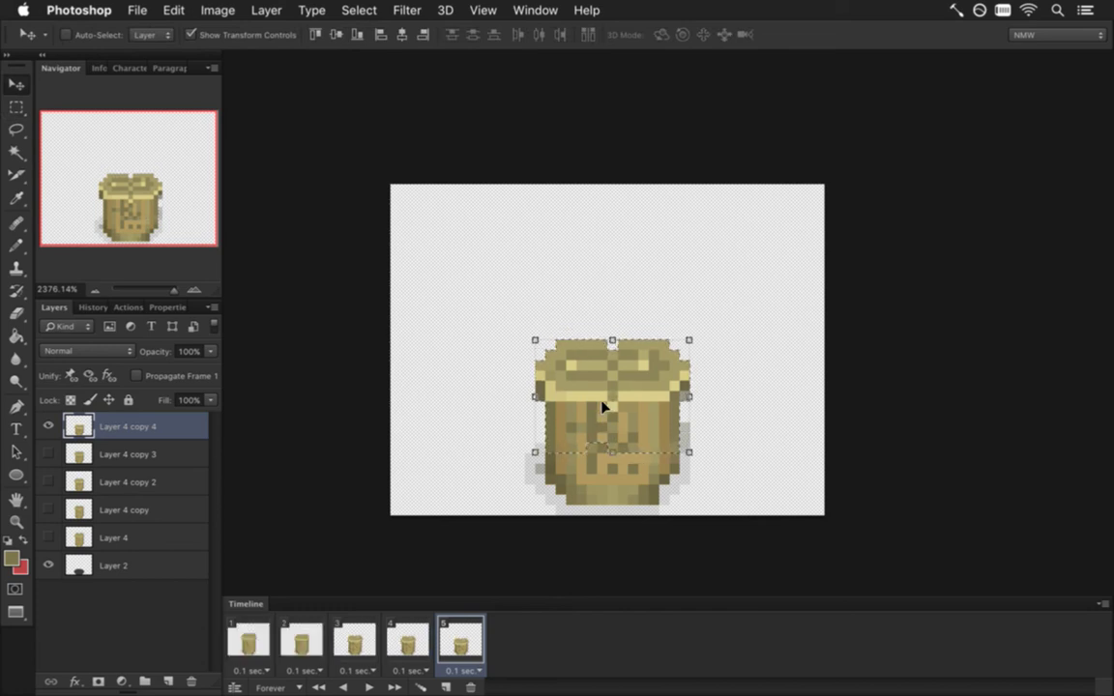
key("m")
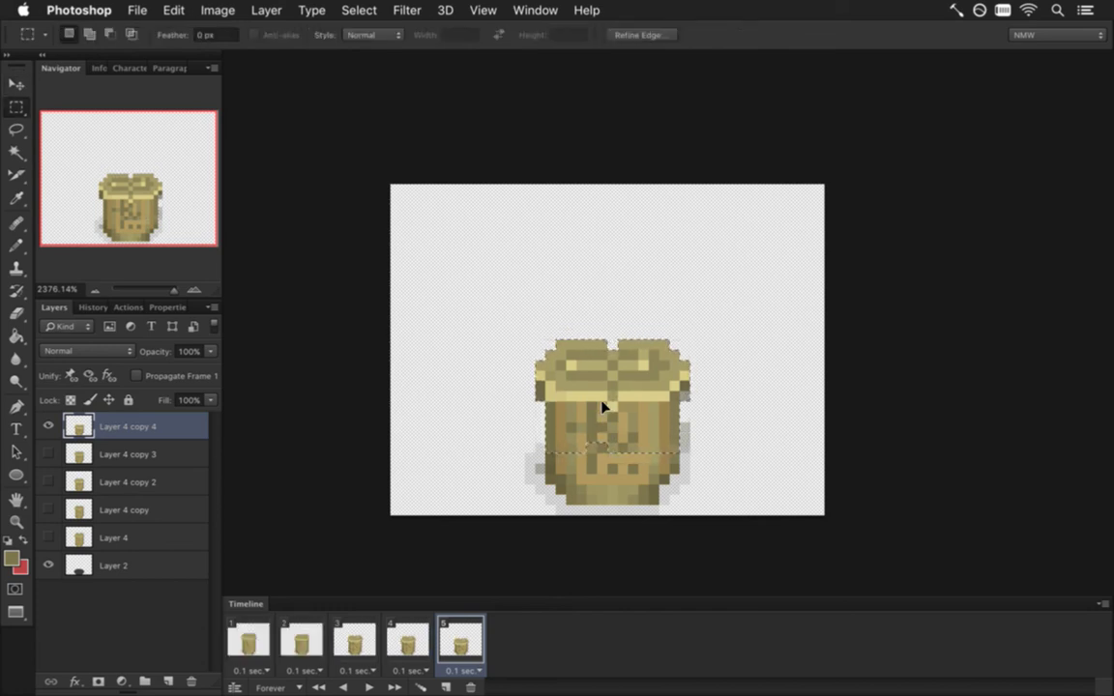
left_click(682, 280)
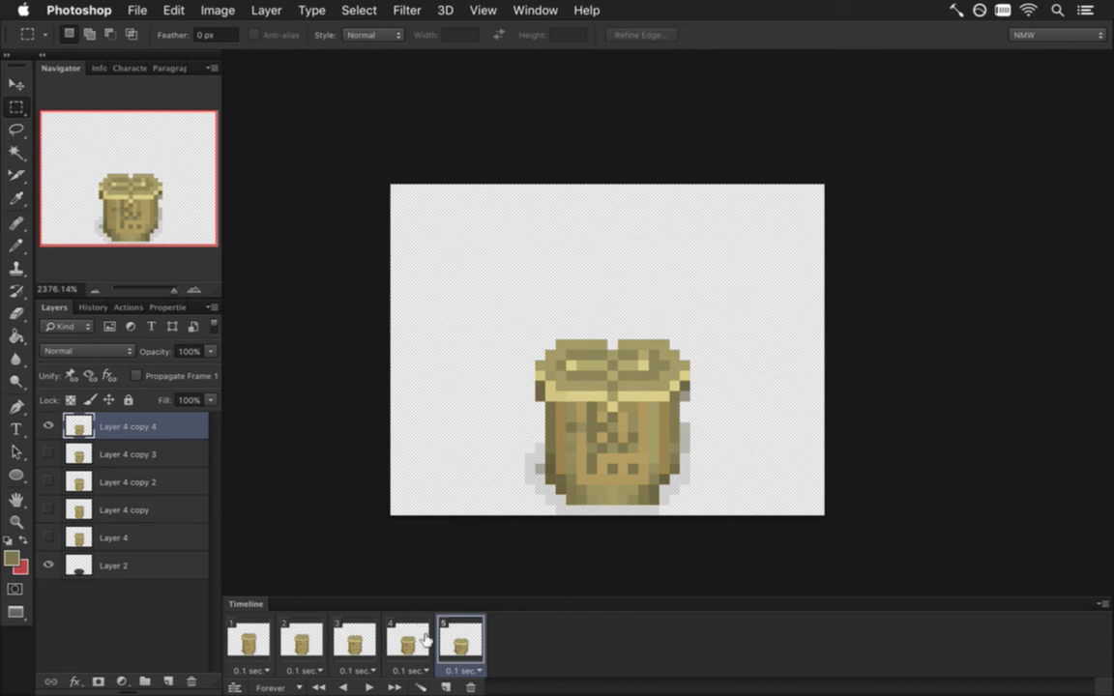
Step: Add a sixth frame with a duplicated pillar layer and lower its cap and upper body two pixels
left_click(445, 686)
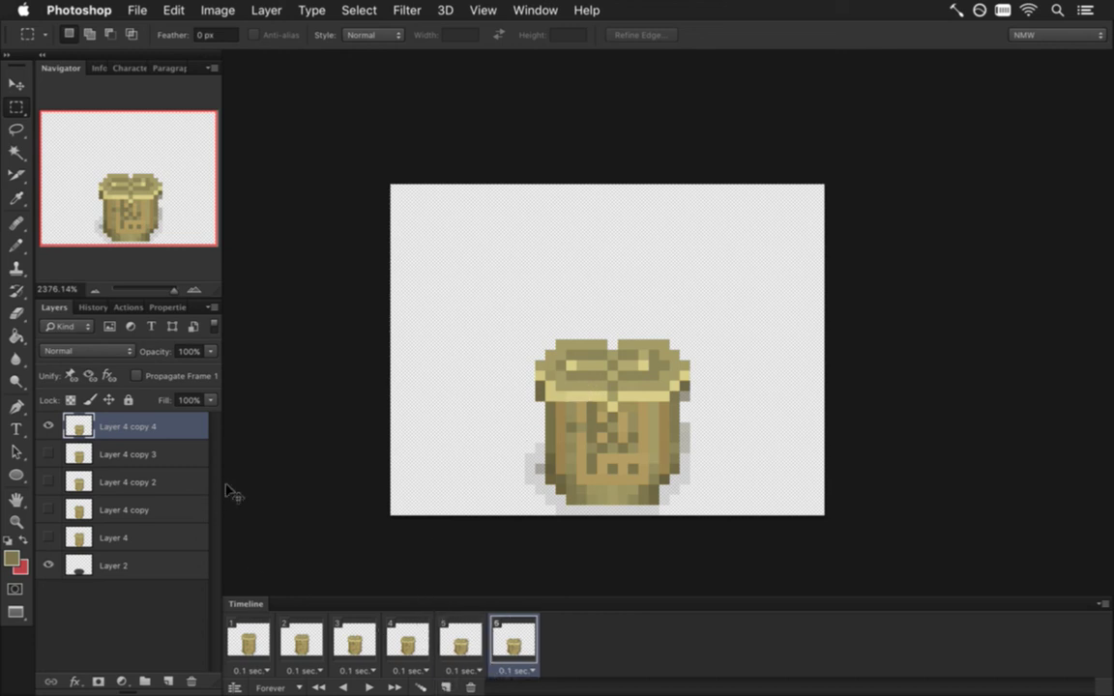
key("super+j")
left_click_drag(502, 321, 721, 451)
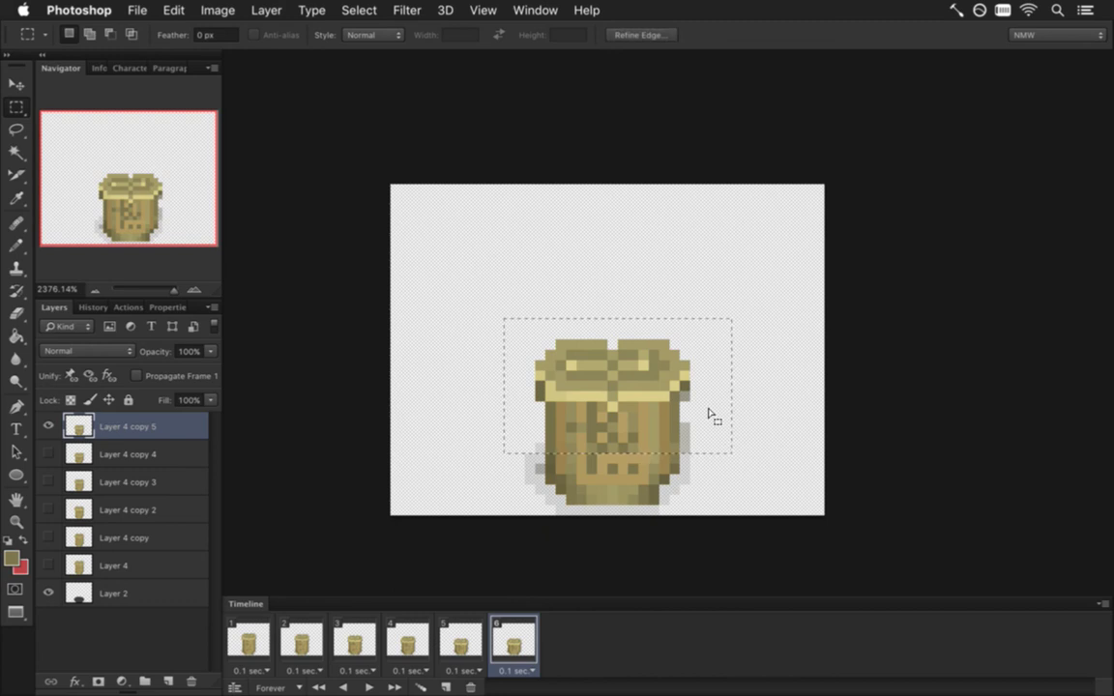
key("v")
key("Down")
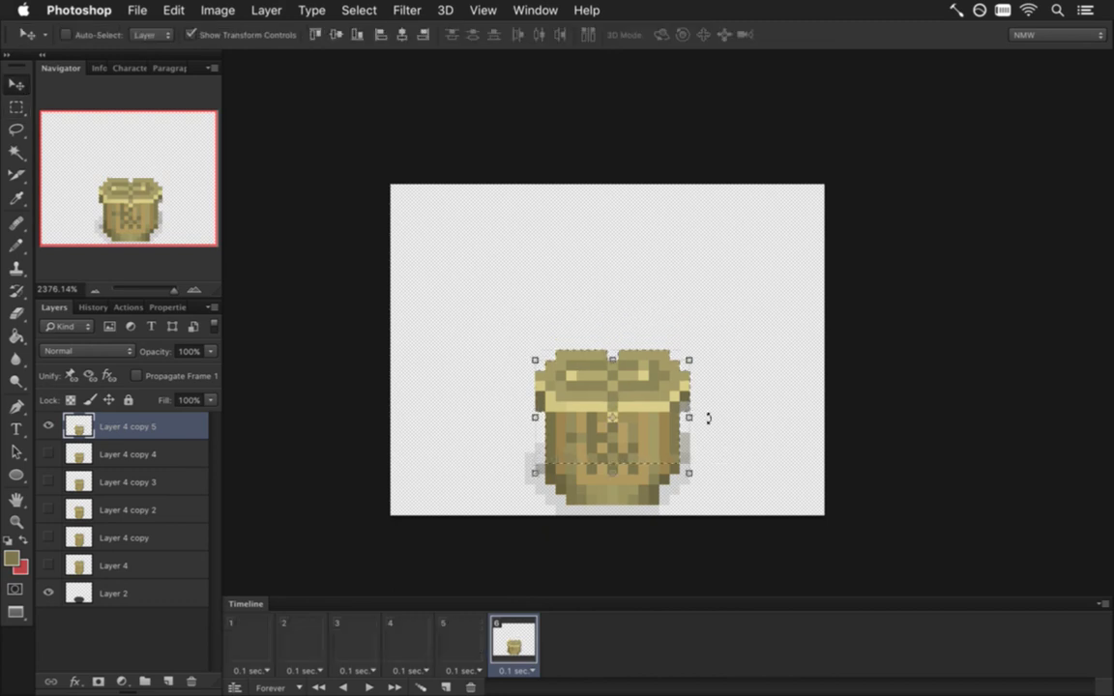
key("Down")
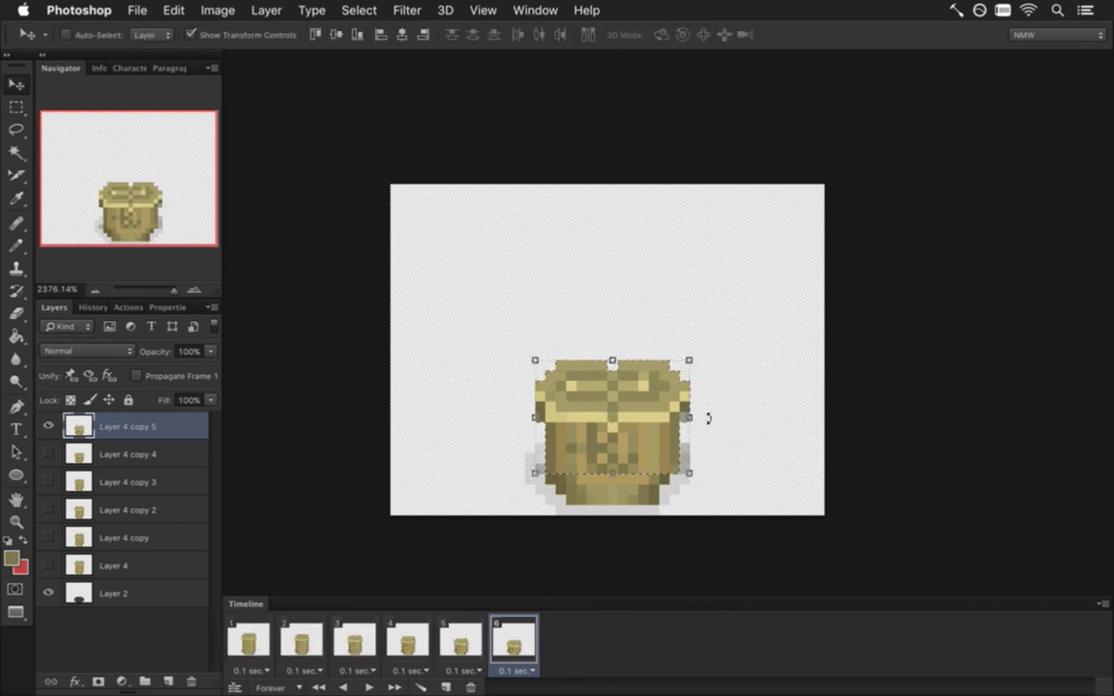
Step: Raise frame 6's cap and upper body two pixels, add the glyph's lower pixels to the selection, and lower it one pixel
key("Up")
key("Up")
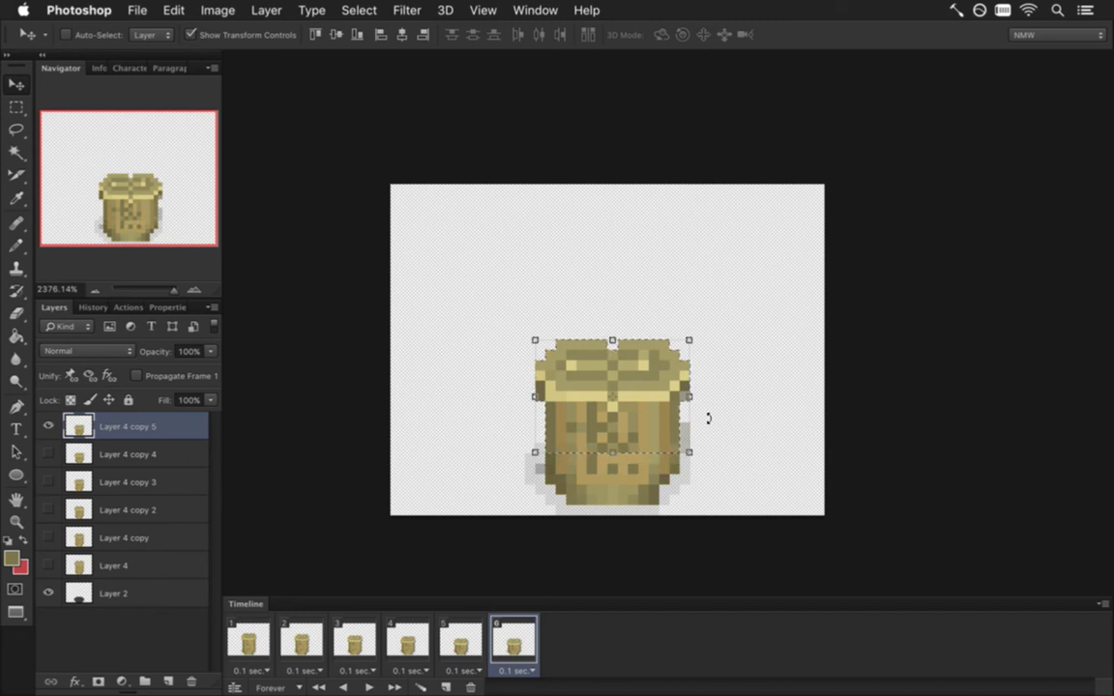
key("m")
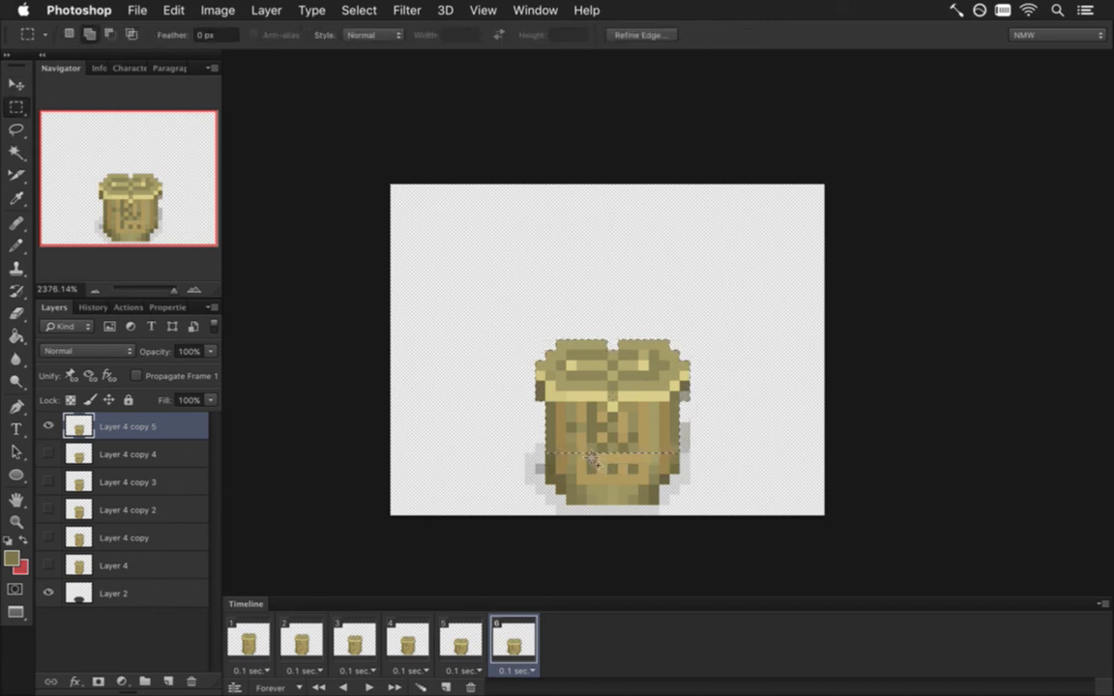
left_click_drag(590, 455, 637, 473)
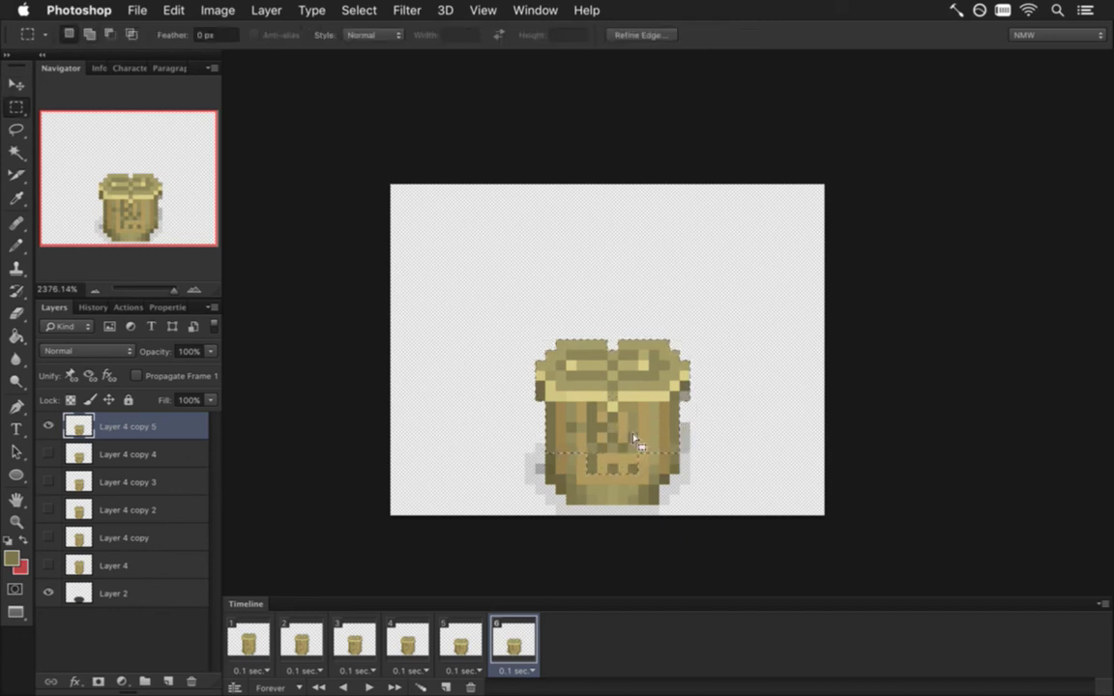
key("v")
key("Down")
key("Down")
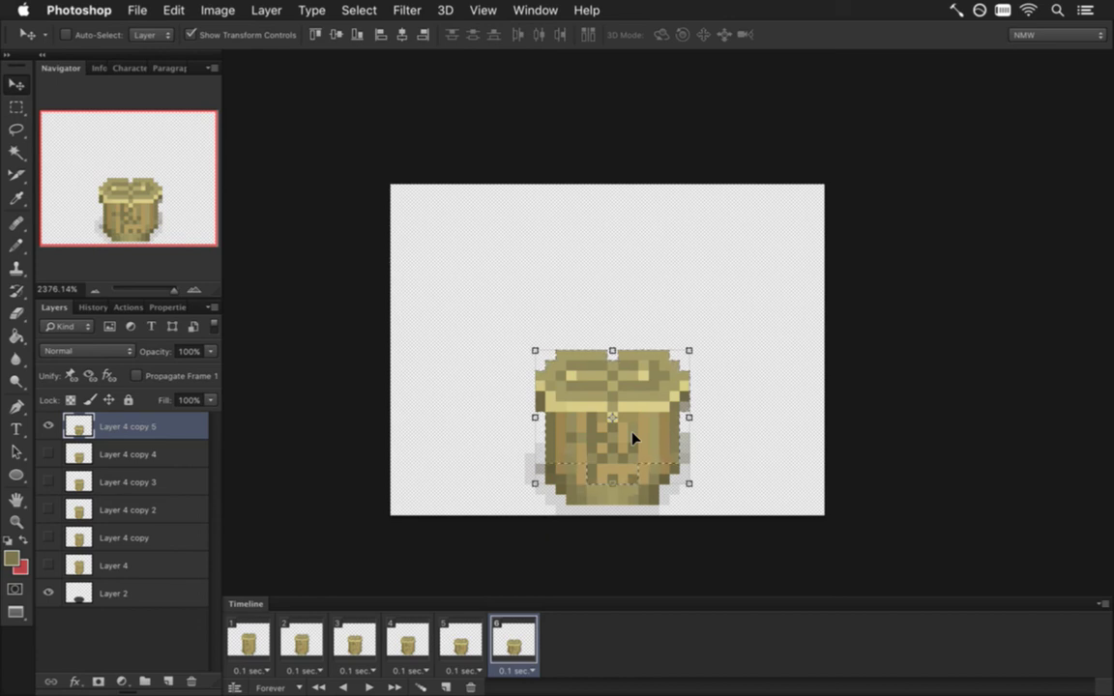
Step: Reselect frame 6's cap and upper body plus the glyph pixels just below, lower them one more pixel, and deselect
key("m")
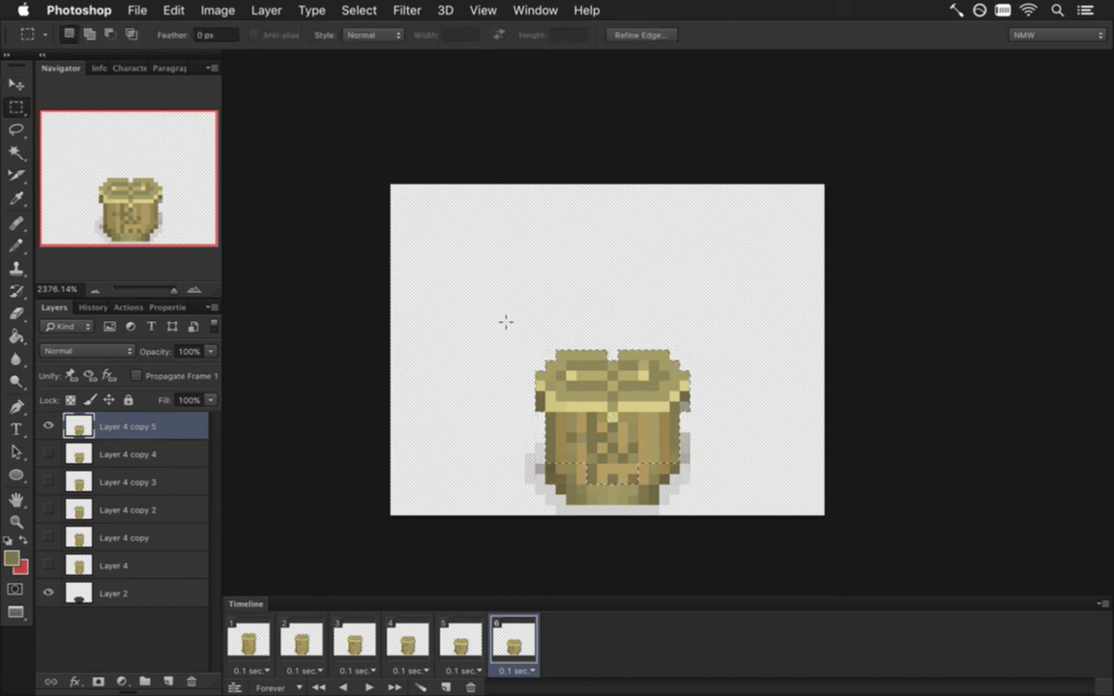
left_click_drag(473, 318, 735, 460)
key("v")
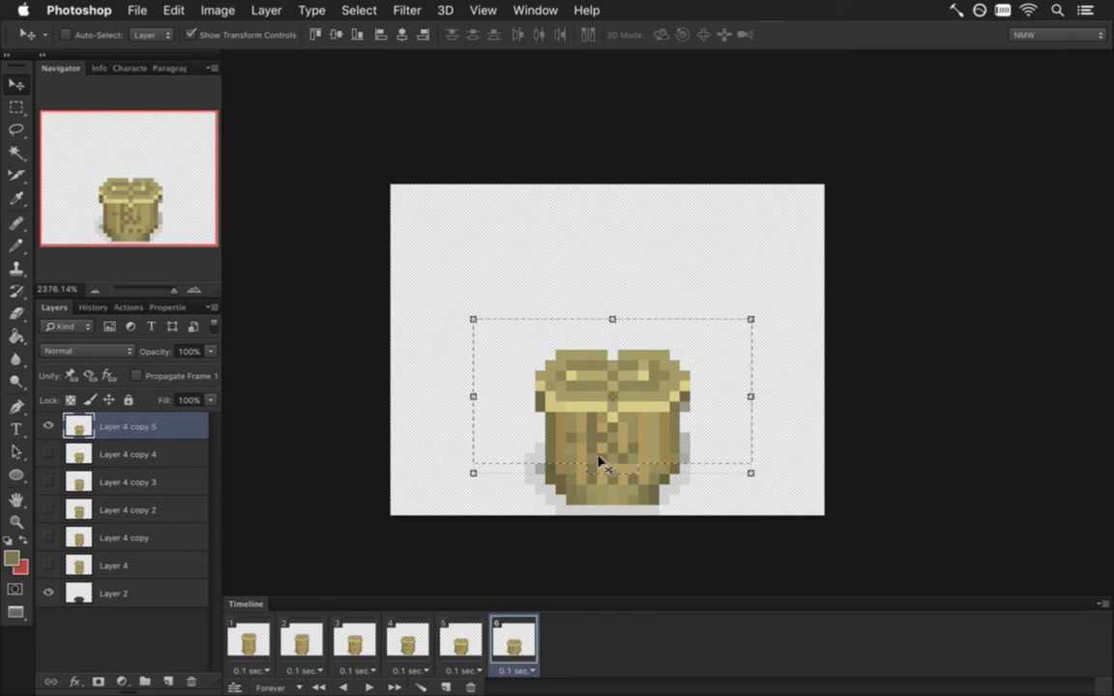
key("m")
left_click_drag(597, 465, 661, 481)
key("v")
key("m")
left_click(614, 313)
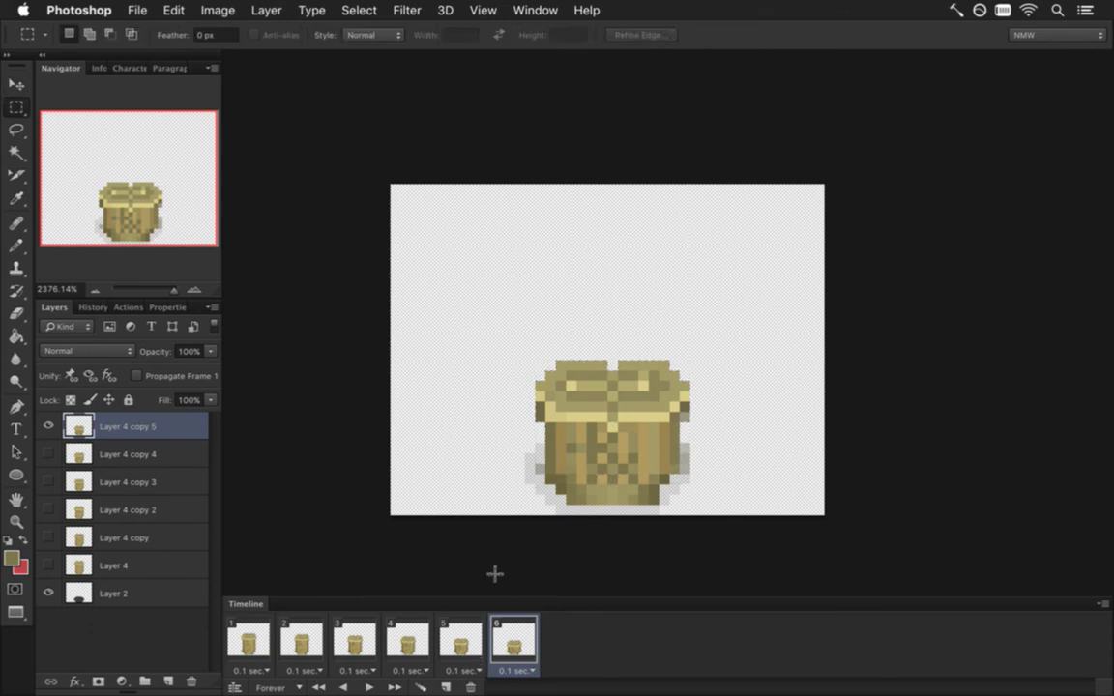
Step: Add a seventh frame with a duplicated pillar layer, hide the previous copy, and lower the cap's right part one pixel
left_click(445, 681)
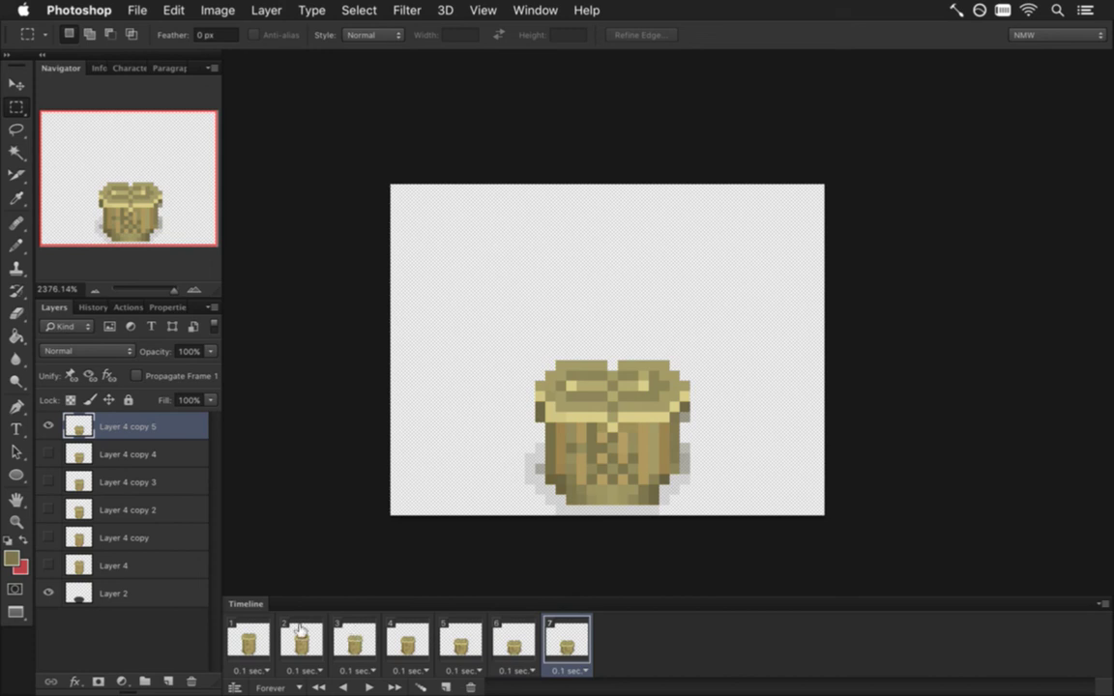
key("super+j")
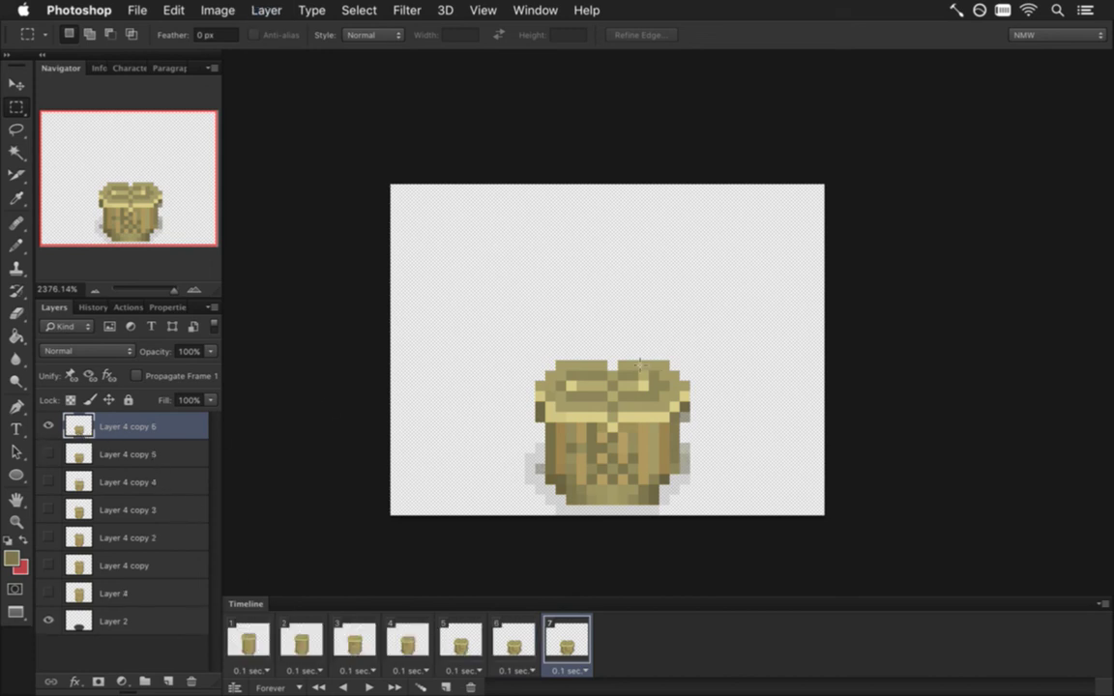
mouse_move(638, 340)
left_mouse_down()
mouse_move(700, 401)
mouse_move(701, 421)
left_mouse_up()
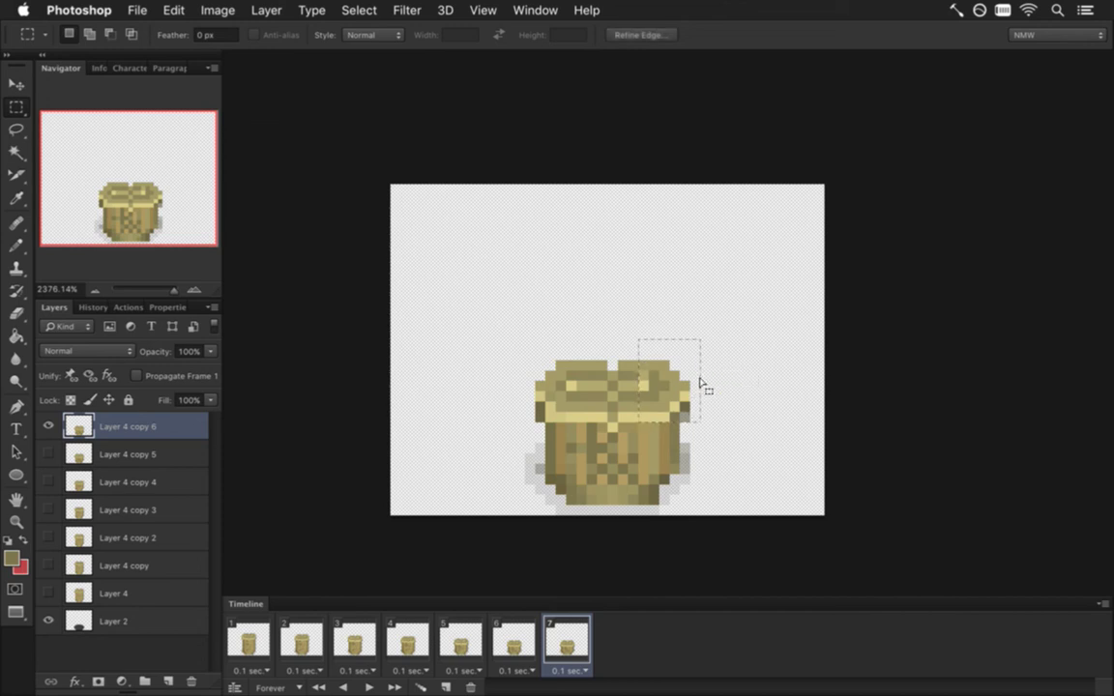
key("v")
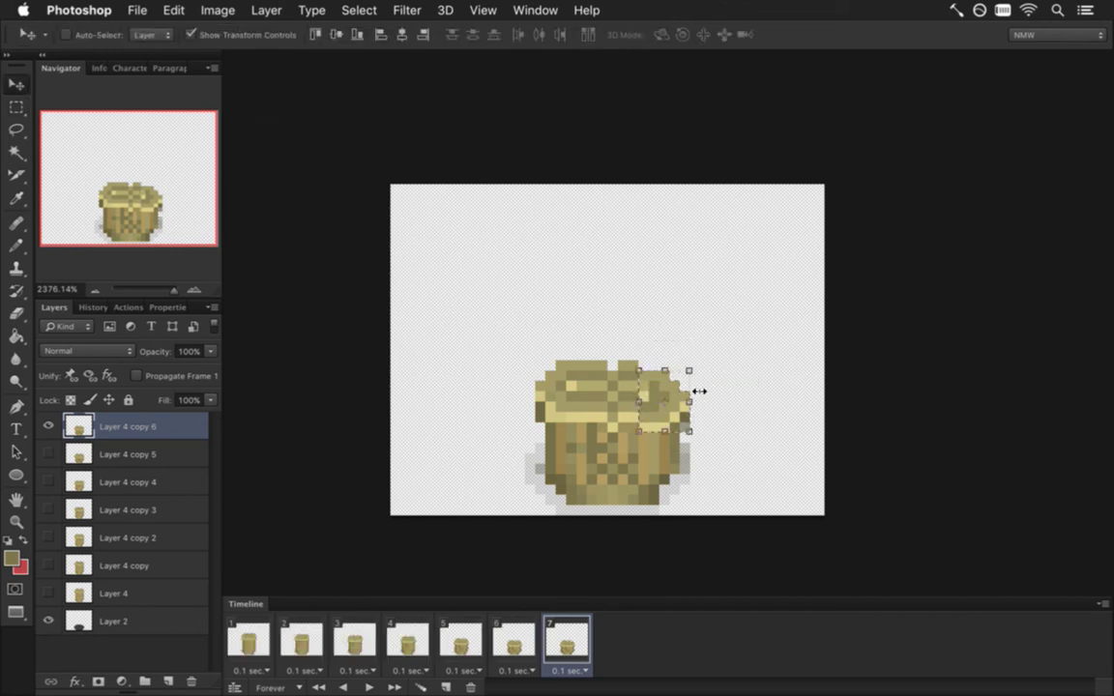
key("ctrl+d")
key("m")
key("i")
key("b")
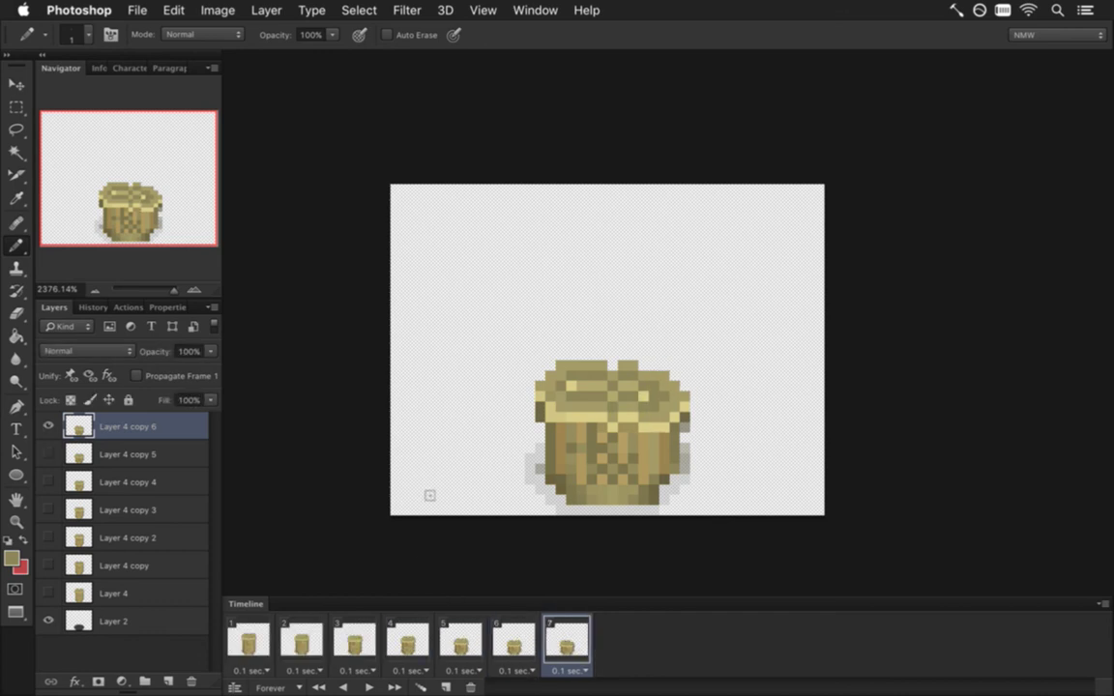
Step: Lower the whole cap in frame 7 one pixel, deselect, and compare the result with frame 6
key("m")
mouse_move(503, 318)
left_mouse_down()
mouse_move(709, 437)
mouse_move(720, 432)
left_mouse_up()
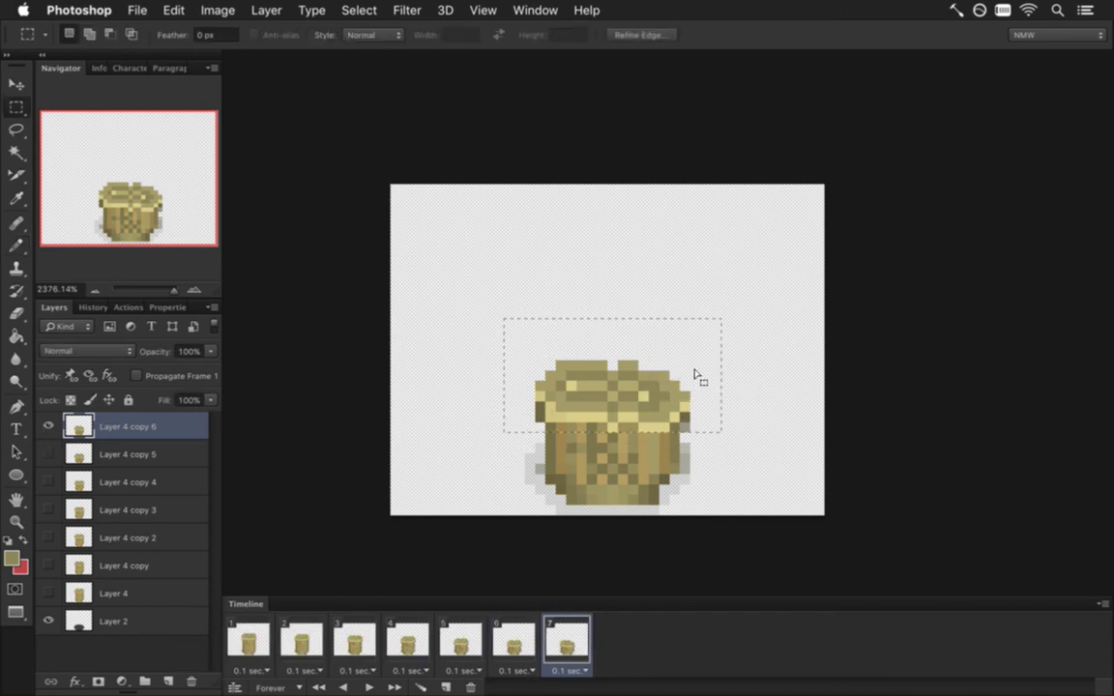
key("v")
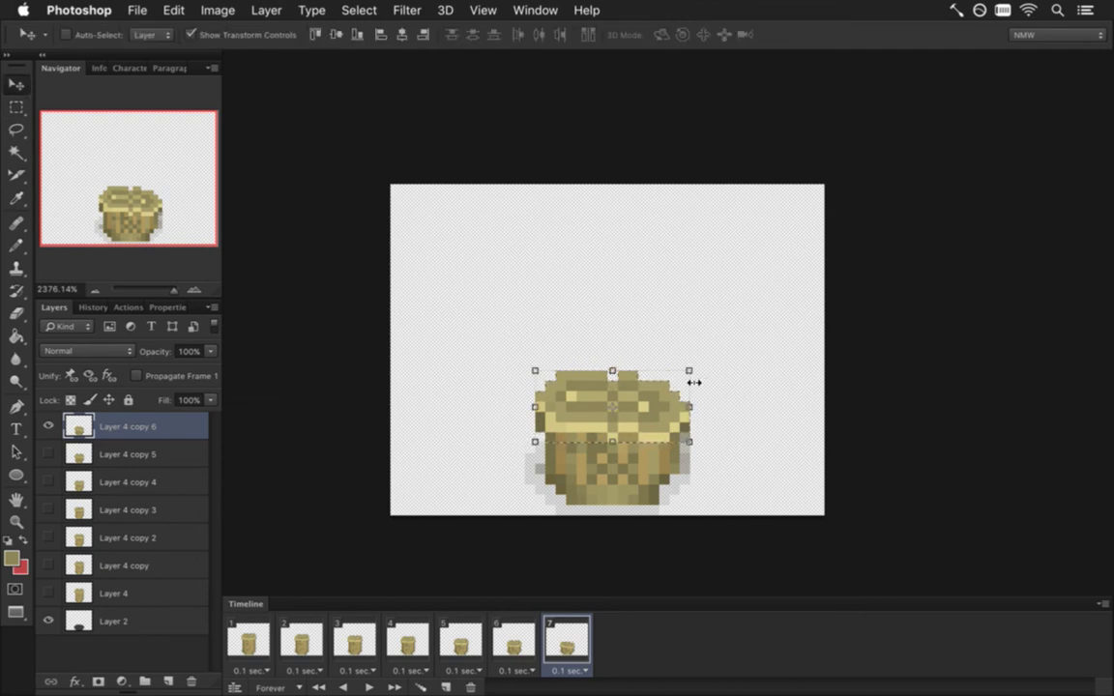
key("m")
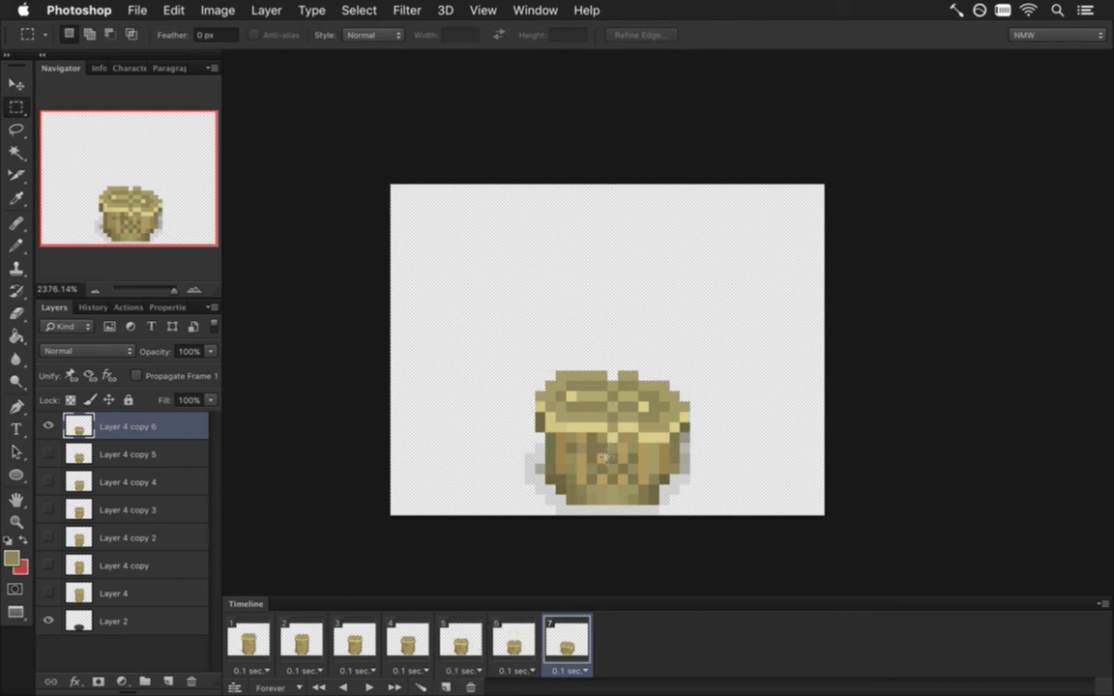
left_click(525, 623)
left_click(562, 629)
Step: Add an eighth frame with a duplicated pillar layer, hiding the previous copy, and lower its cap two pixels
left_click(445, 687)
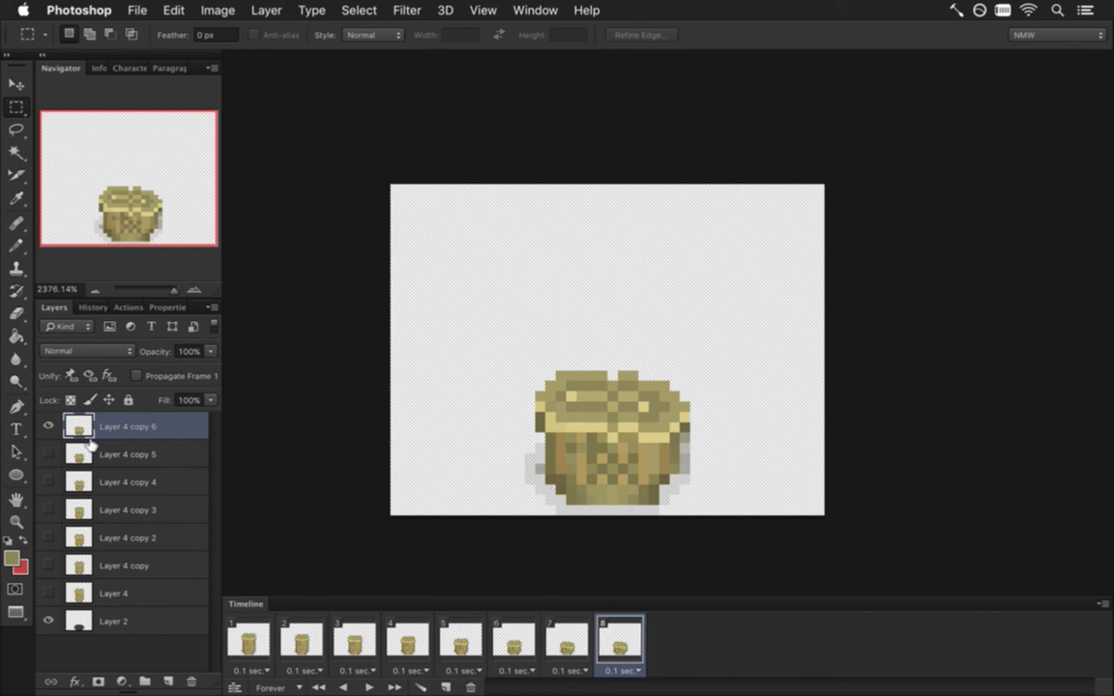
key("super+j")
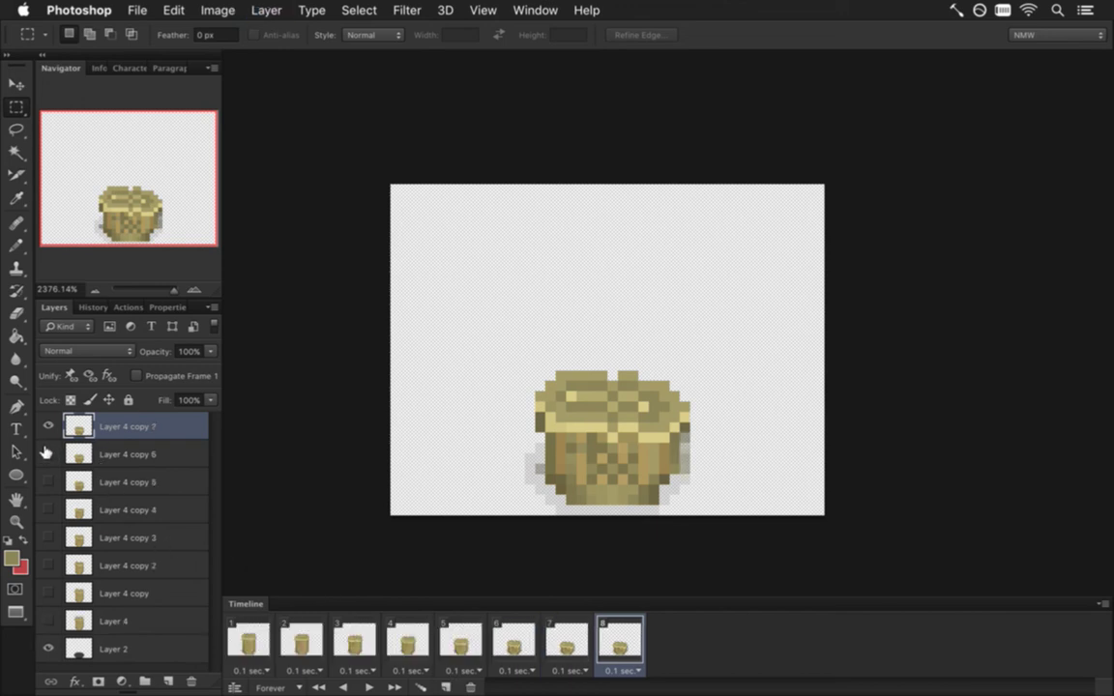
left_click_drag(504, 340, 714, 440)
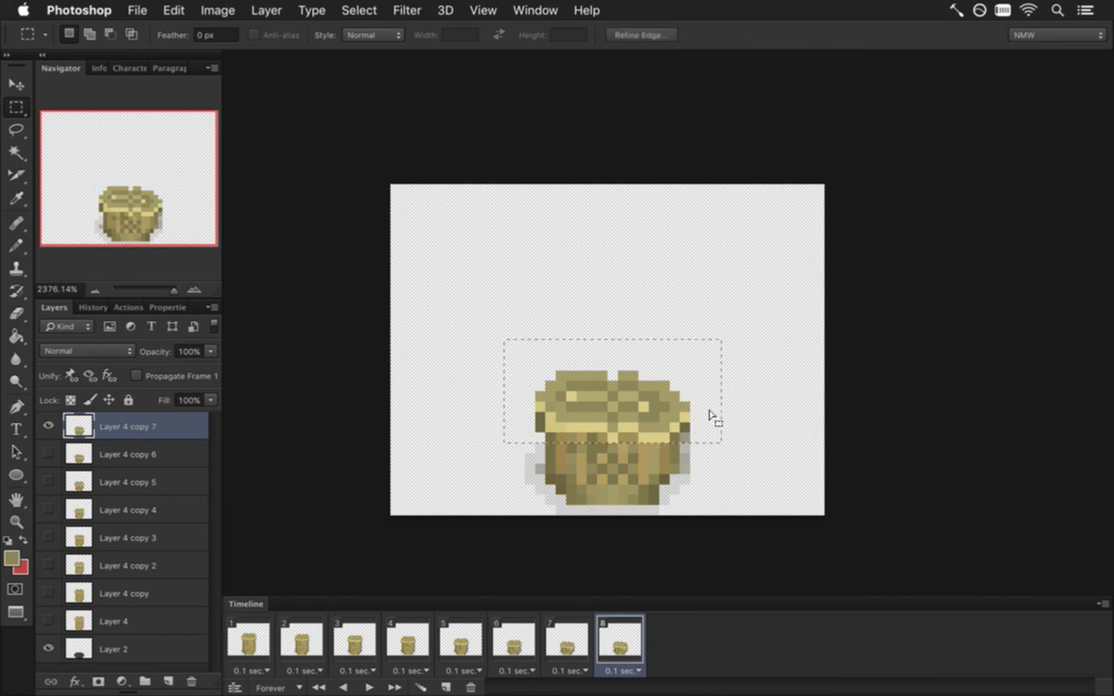
key("v")
key("Down")
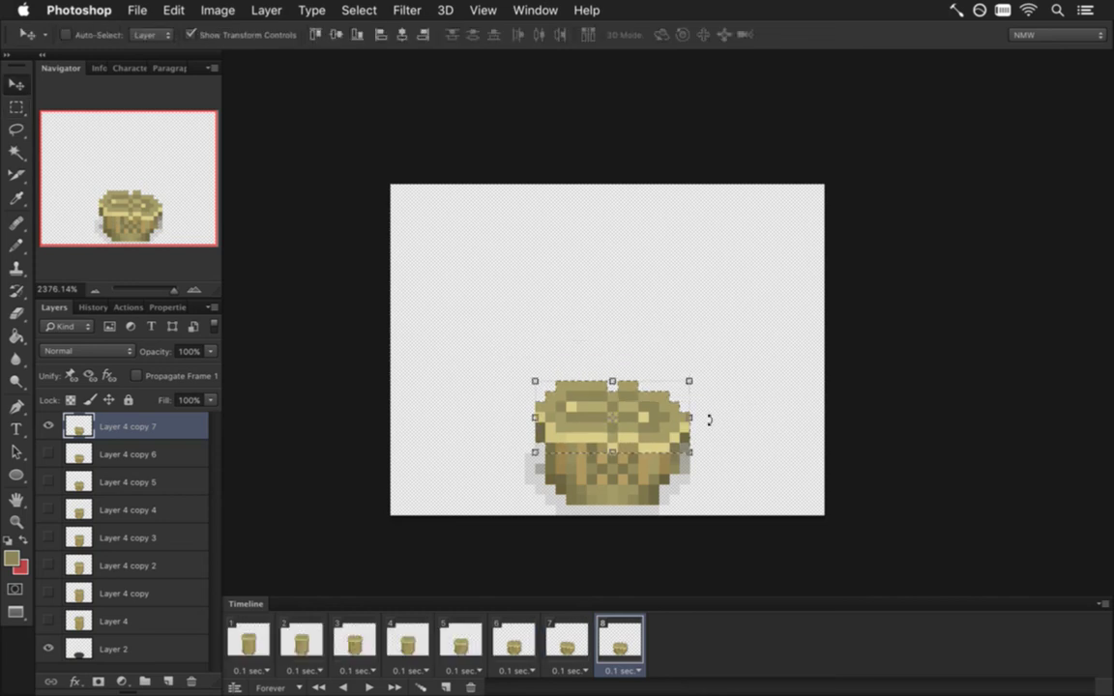
key("Down")
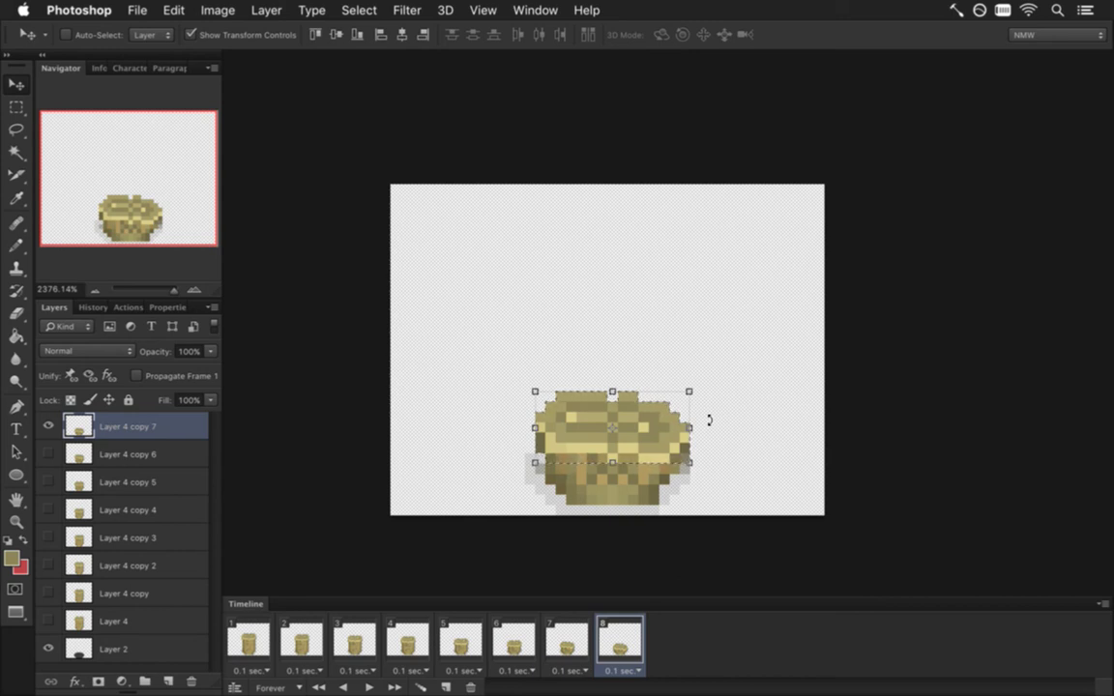
key("m")
left_click(709, 378)
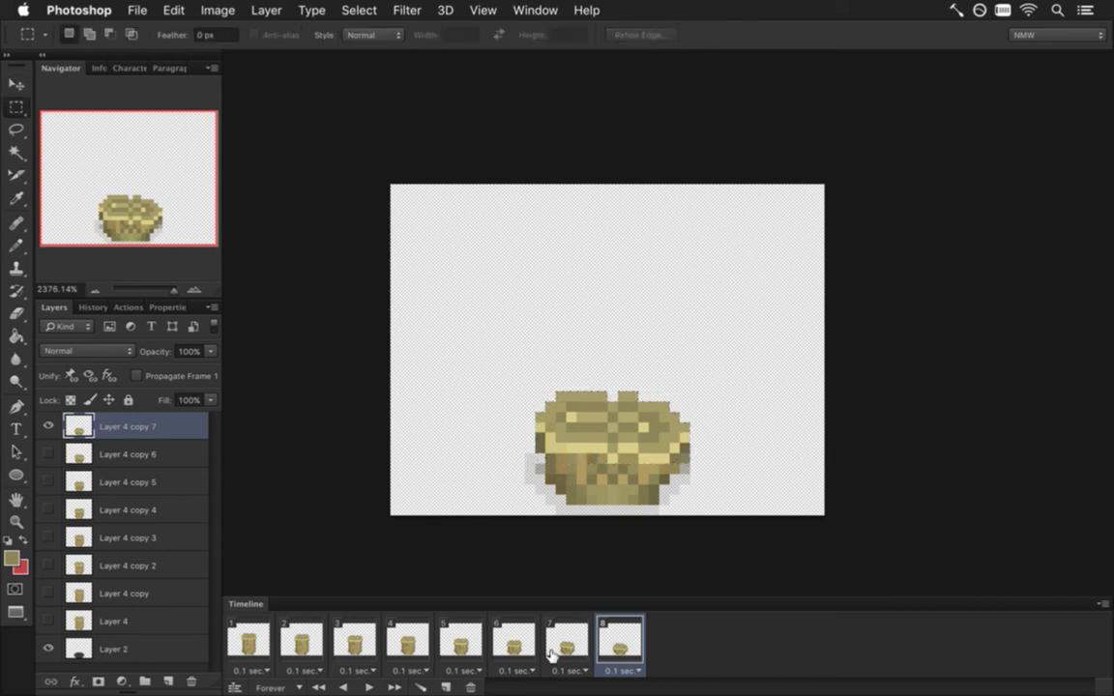
Step: Add a ninth frame with a duplicated pillar layer, hide the previous copy, and shift the cap's left edge one pixel inward
left_click(444, 687)
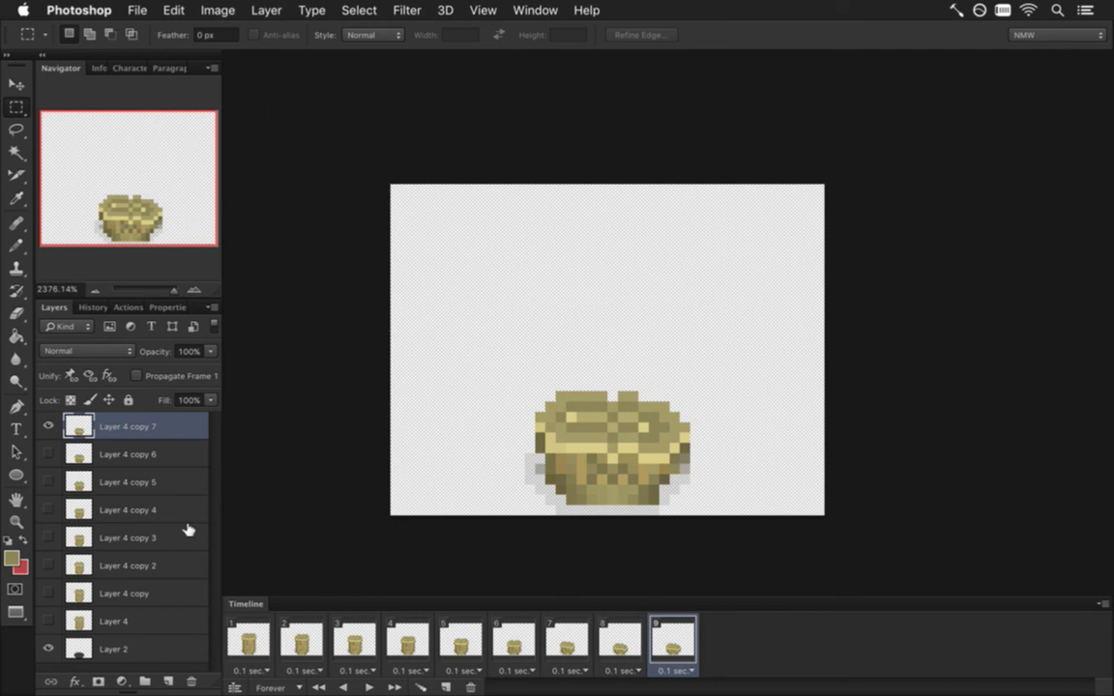
key("ctrl+j")
left_click(49, 454)
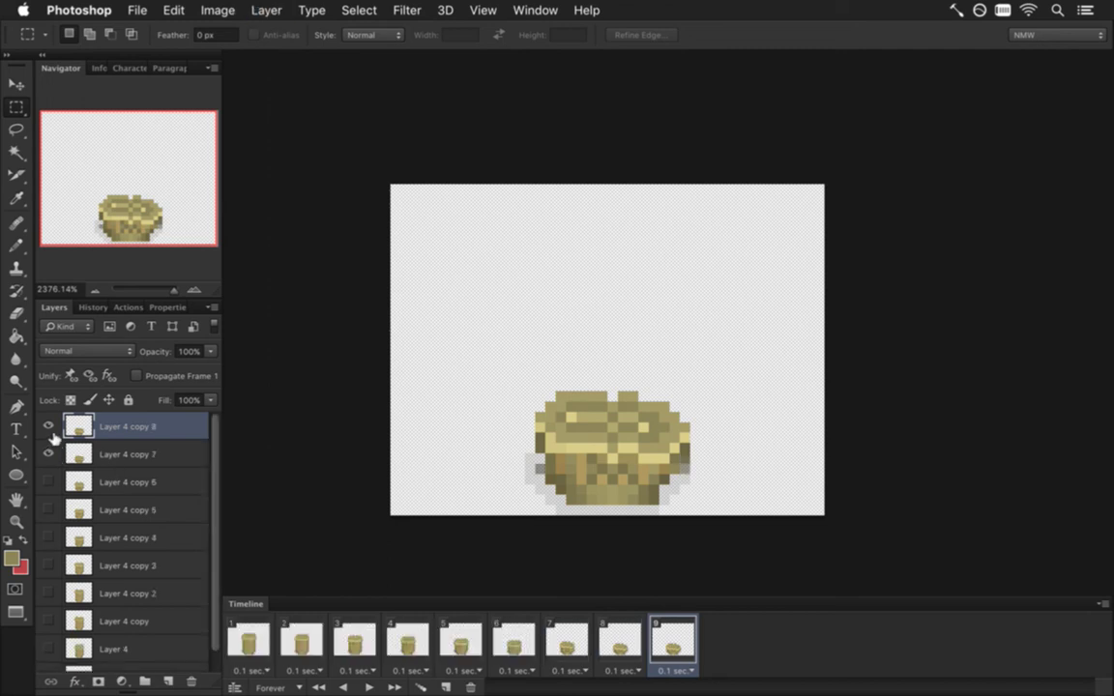
left_click_drag(502, 367, 551, 447)
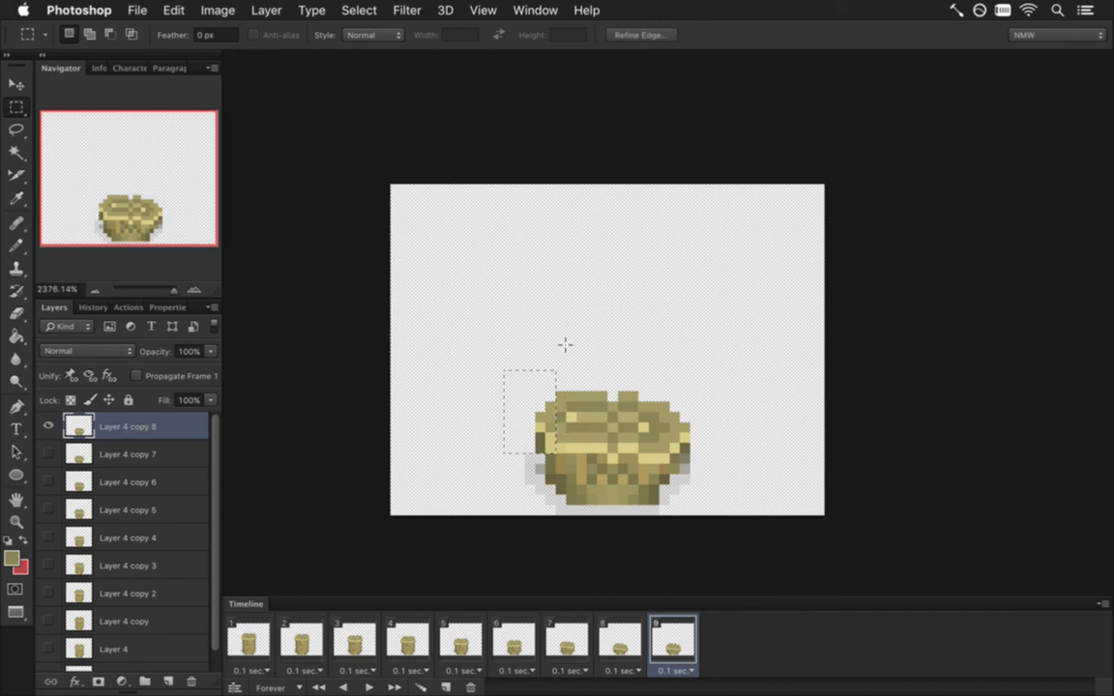
key("v")
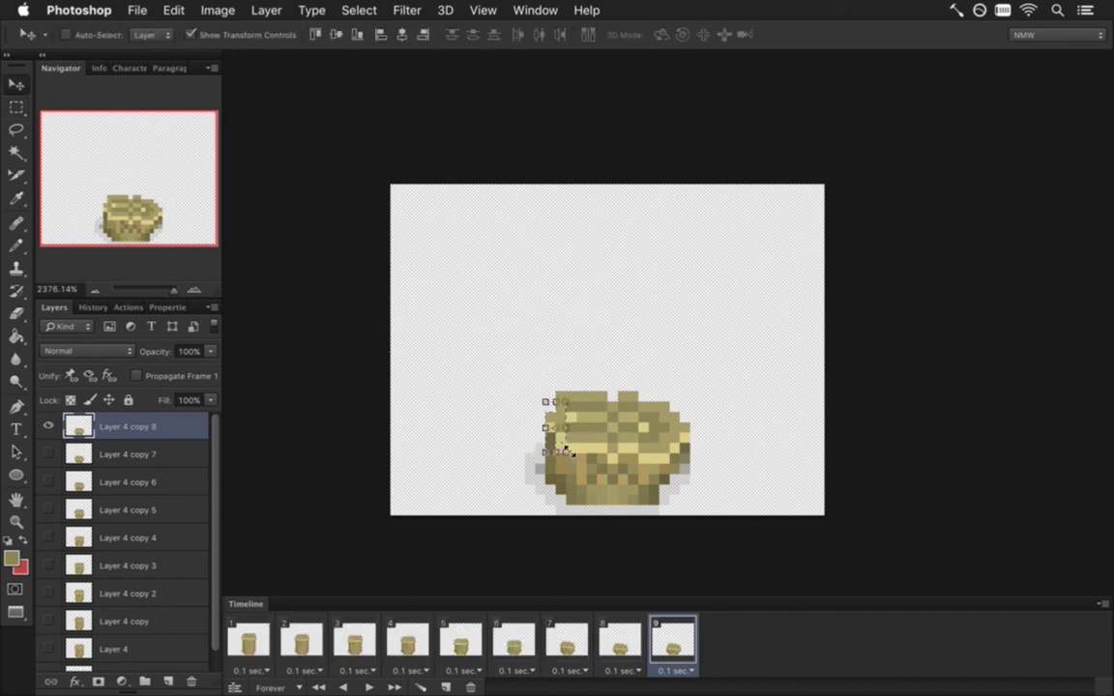
key("m")
left_click(598, 359)
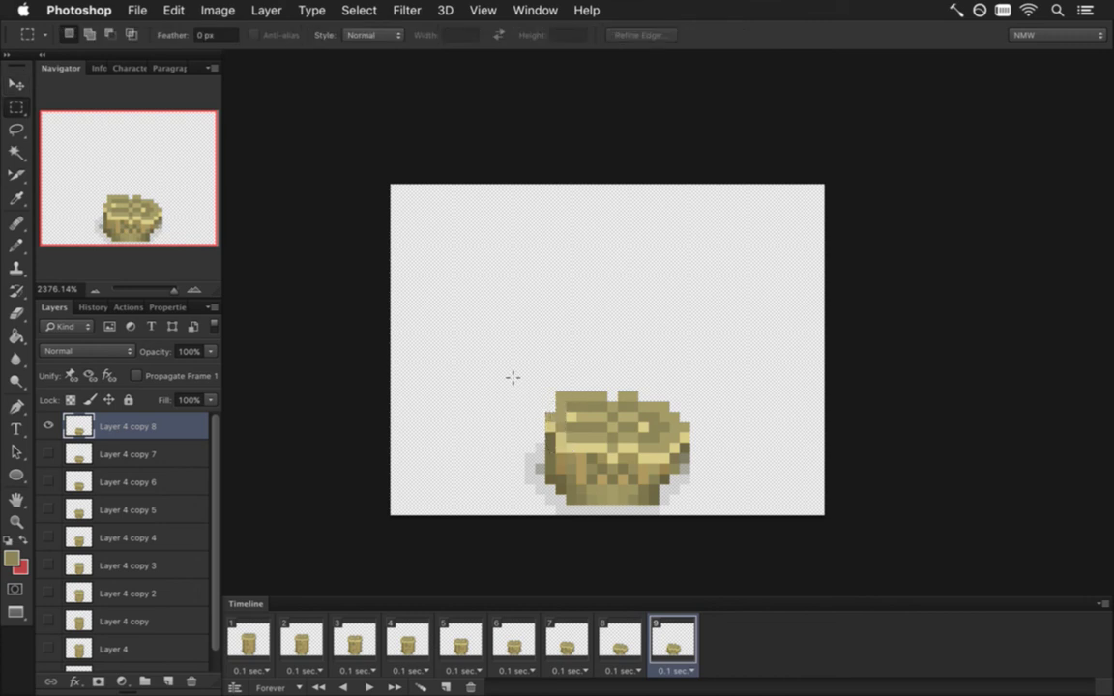
Step: Lower frame 9's cap two pixels, erase the stray corner pixel at its lower edge, and compare it with frame 8
left_click_drag(502, 360, 711, 462)
key("v")
key("Down")
key("Down")
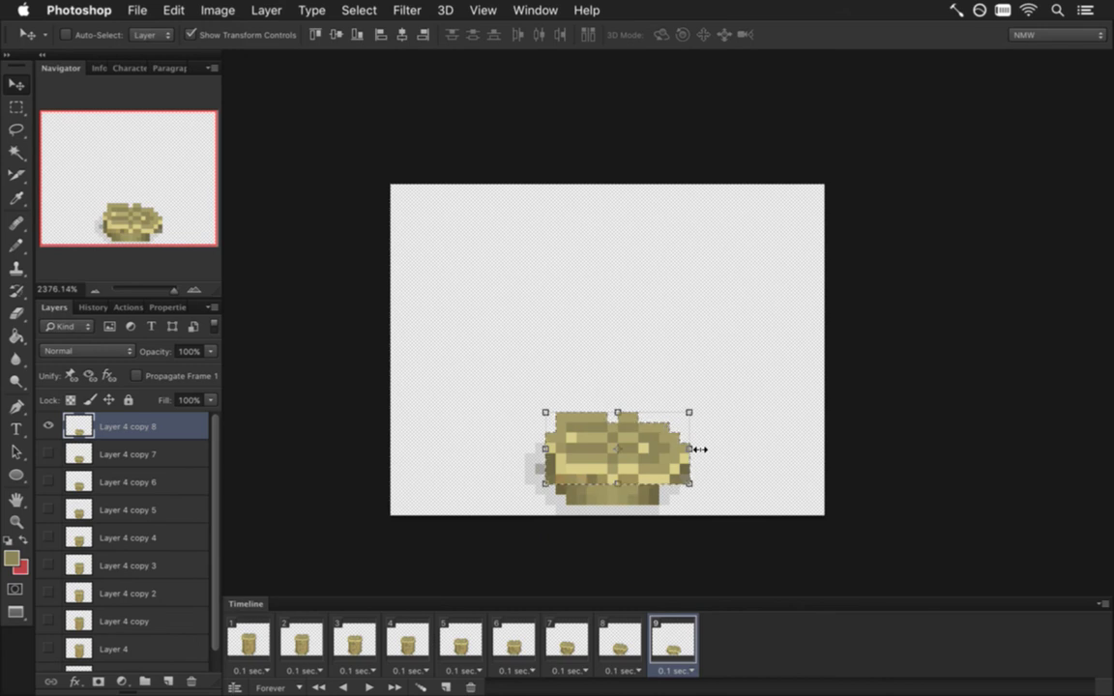
key("m")
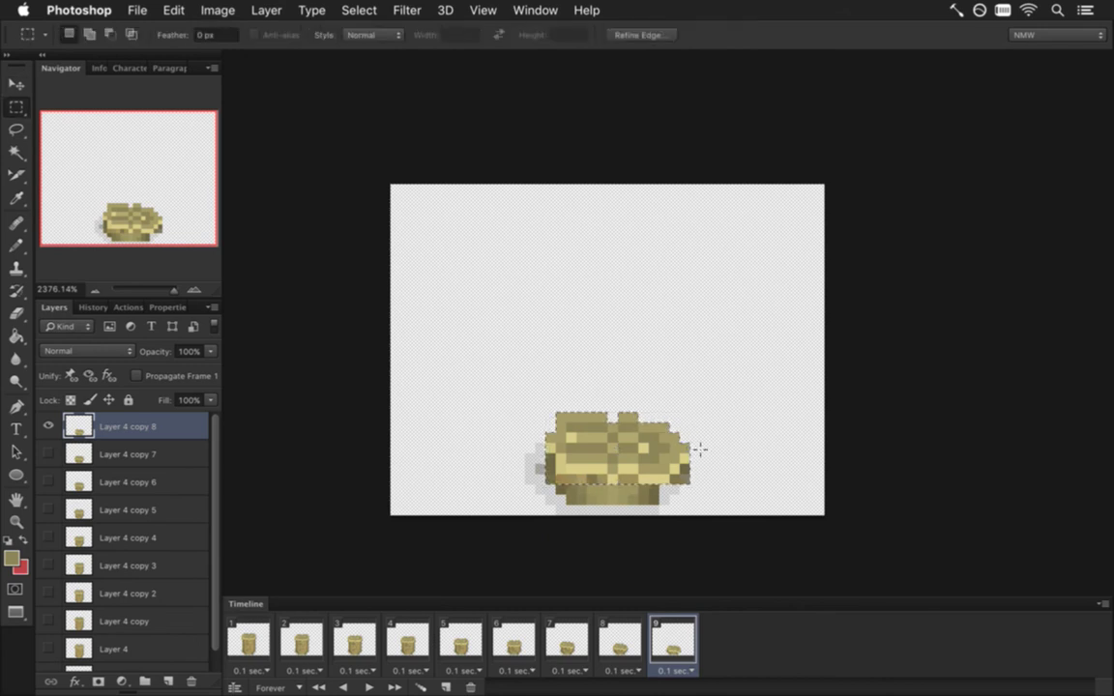
left_click(599, 495)
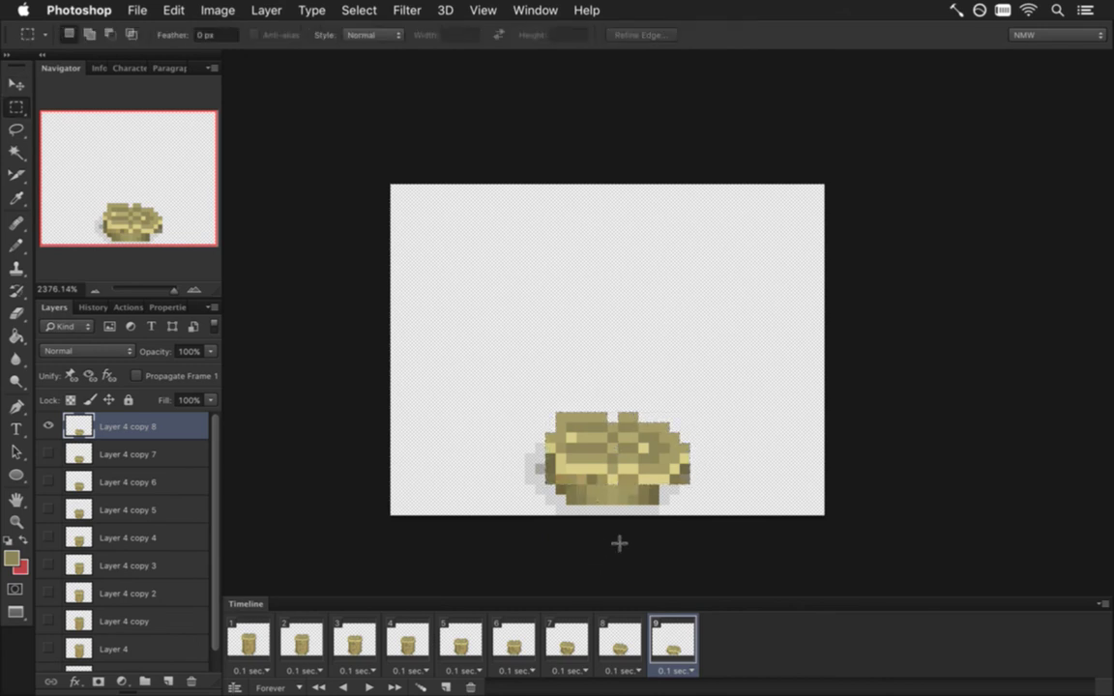
key("e")
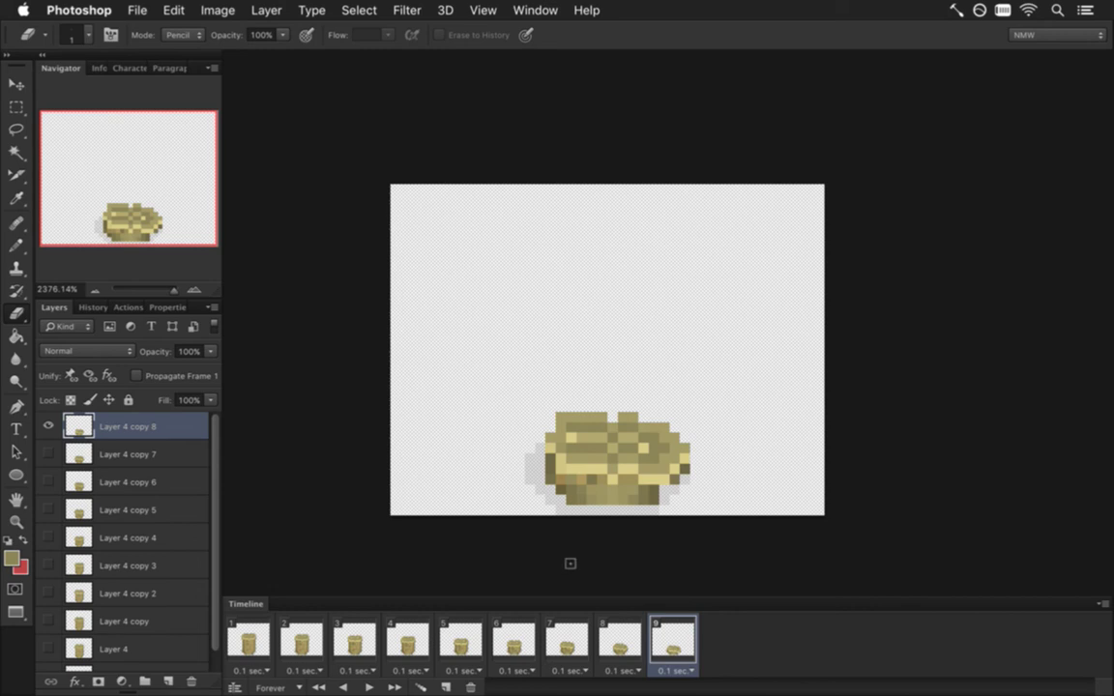
left_click(620, 638)
left_click(666, 639)
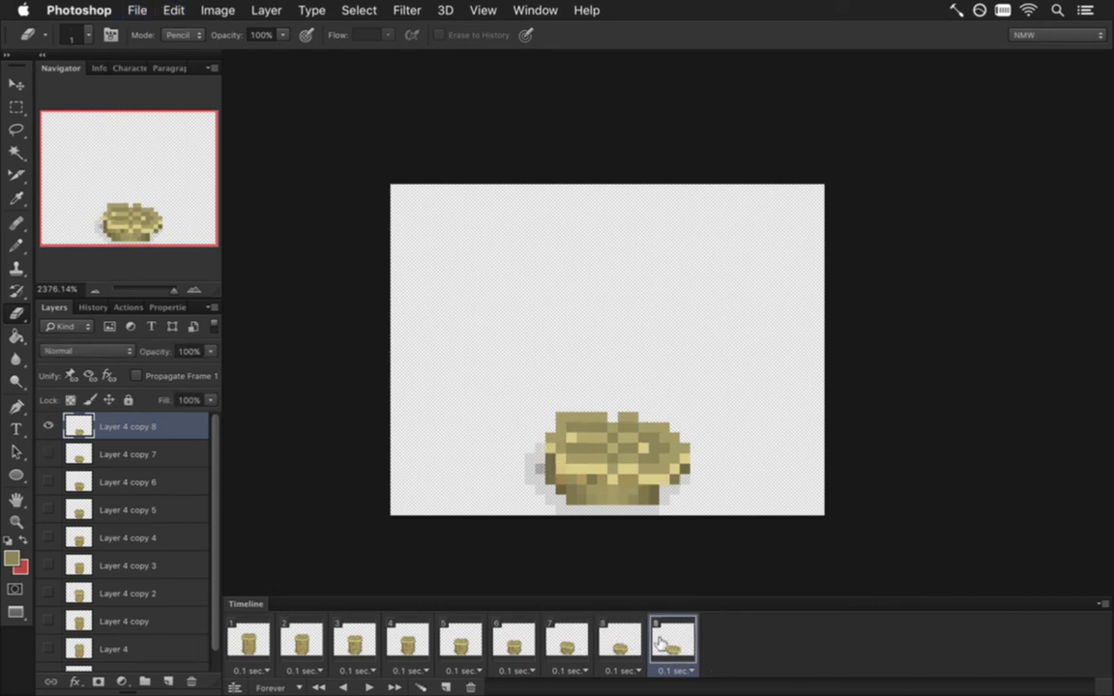
Step: Return to frame 1 and render all frames as the PNG image sequence 8Pillar2.png at 42 x 32 and 10 fps
left_click(251, 642)
key("alt+shift+super+r")
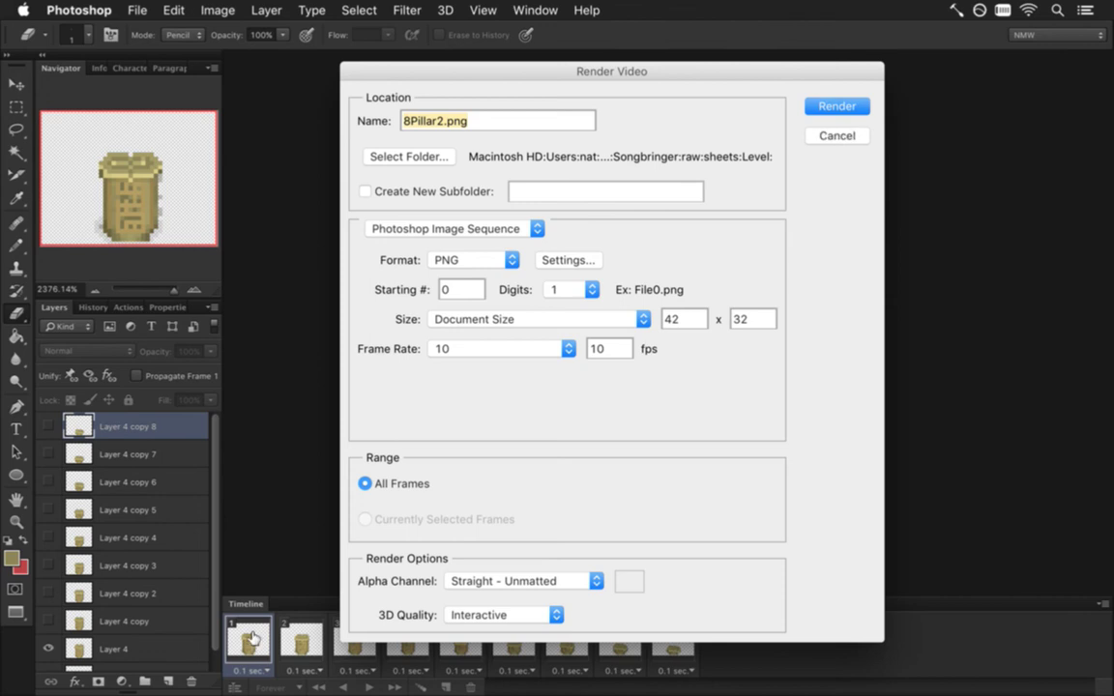
key("Return")
key("Return")
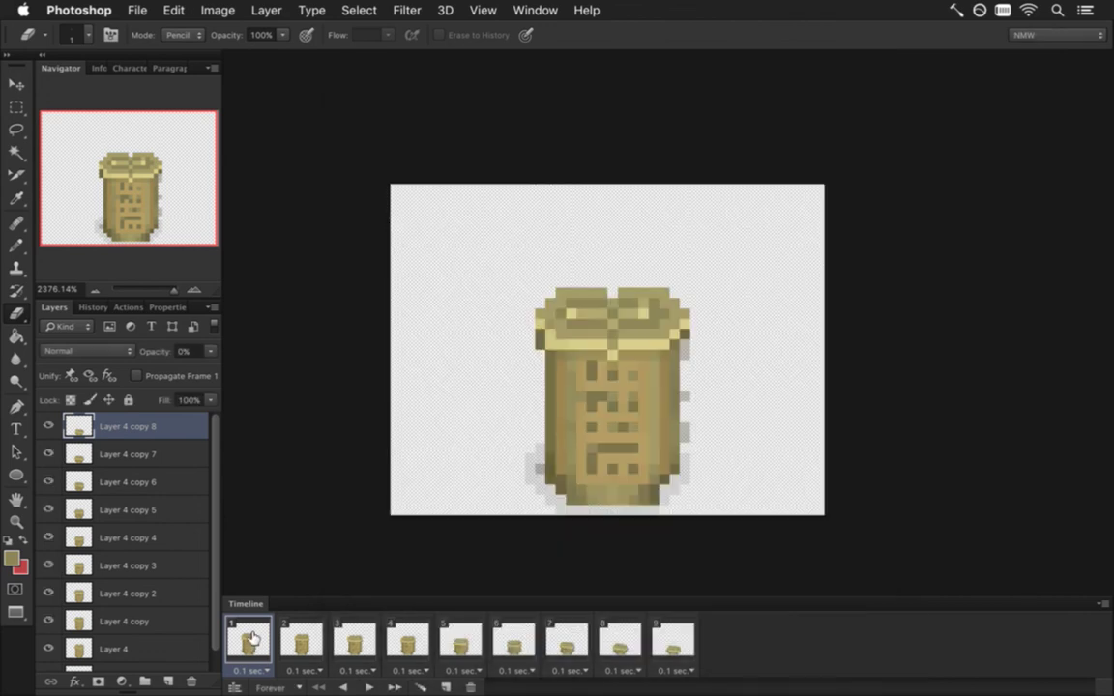
Step: Switch to the game project, run Songbringer, and strike a pillar in the test room to trigger its collapse animation
key("super+Tab")
key("super+r")
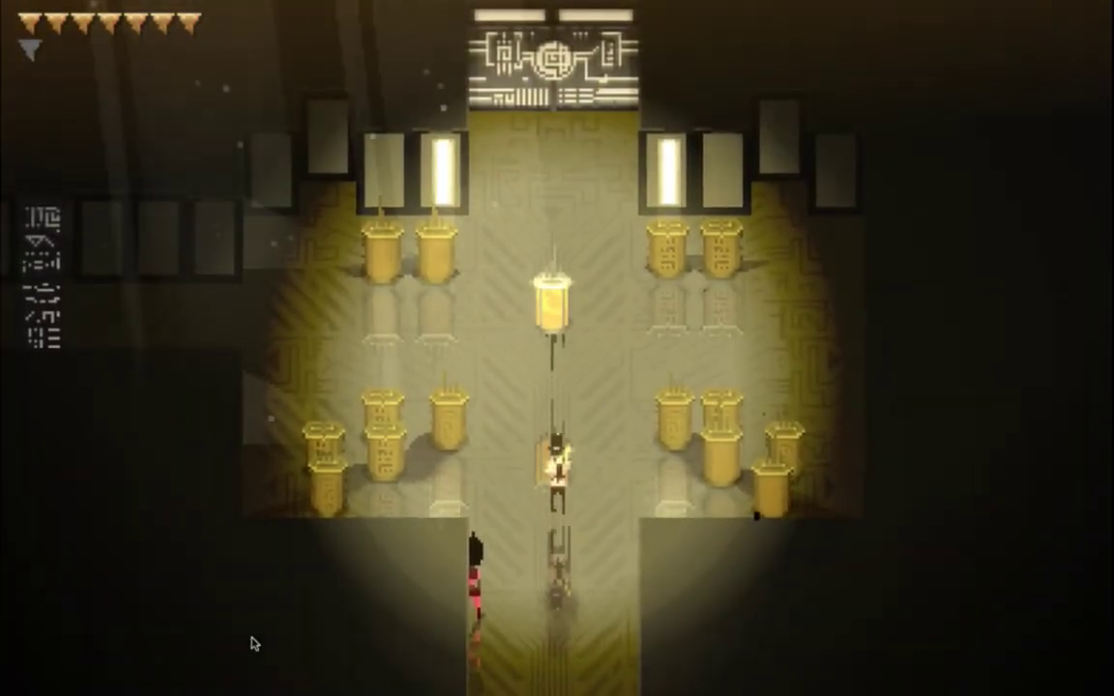
key("Up")
key("j")
key("Right")
key("j")
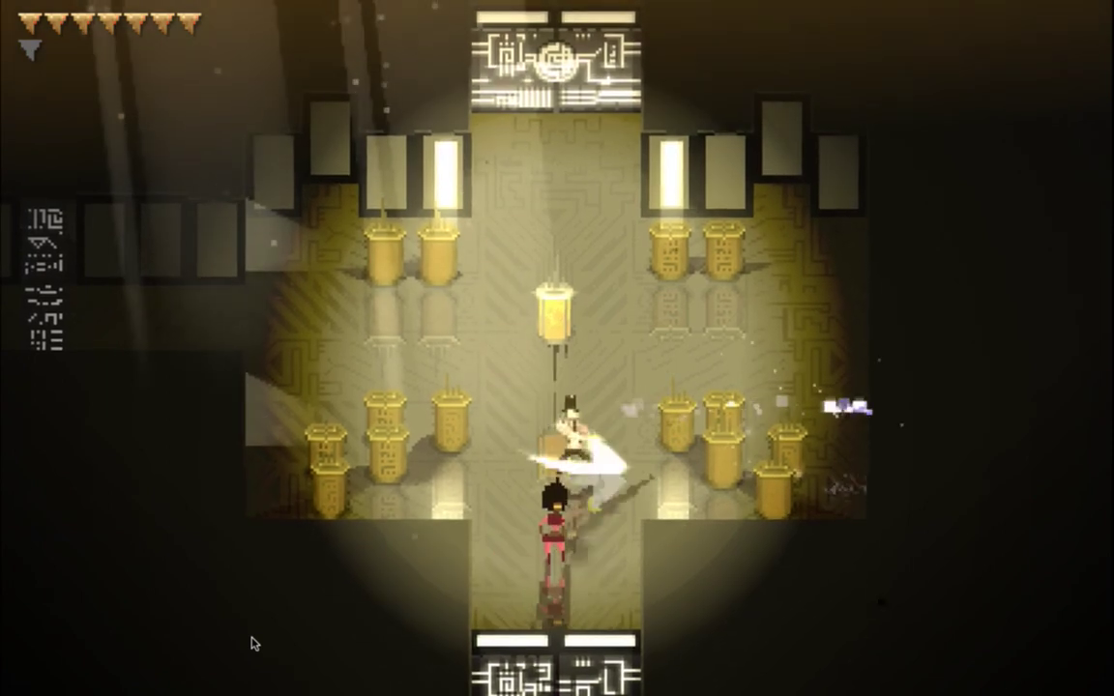
key("j")
key("j")
key("j")
key("j")
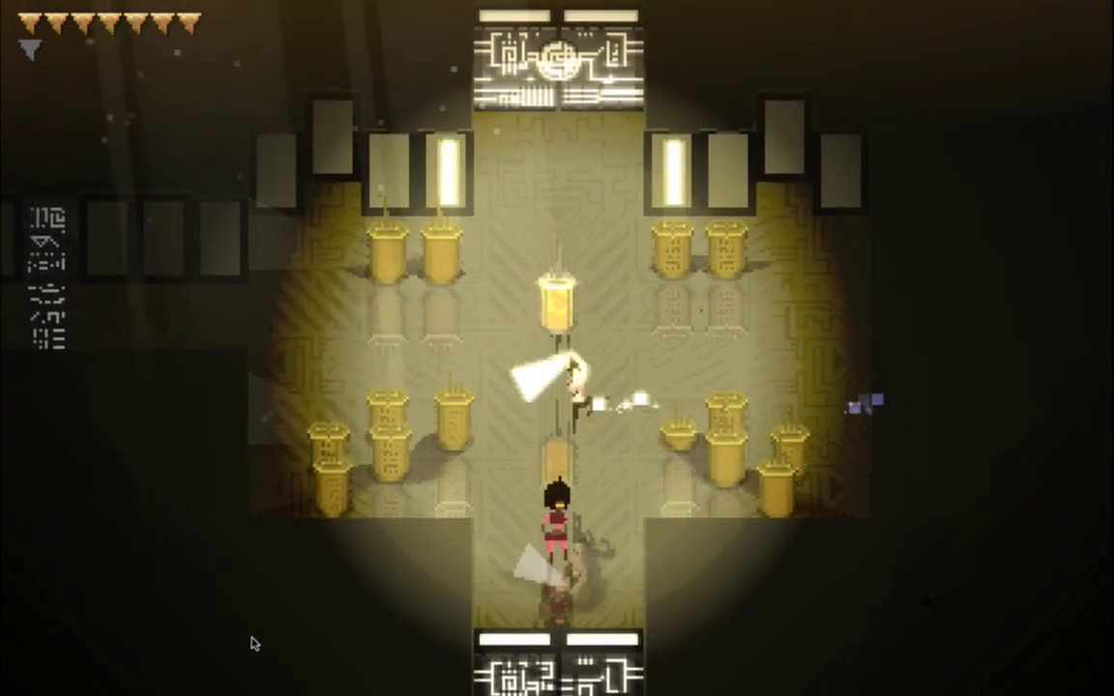
Step: Move around the room, collapse the remaining pillars, and examine both variants' collapsed sprites in the game
key("Down")
key("Right")
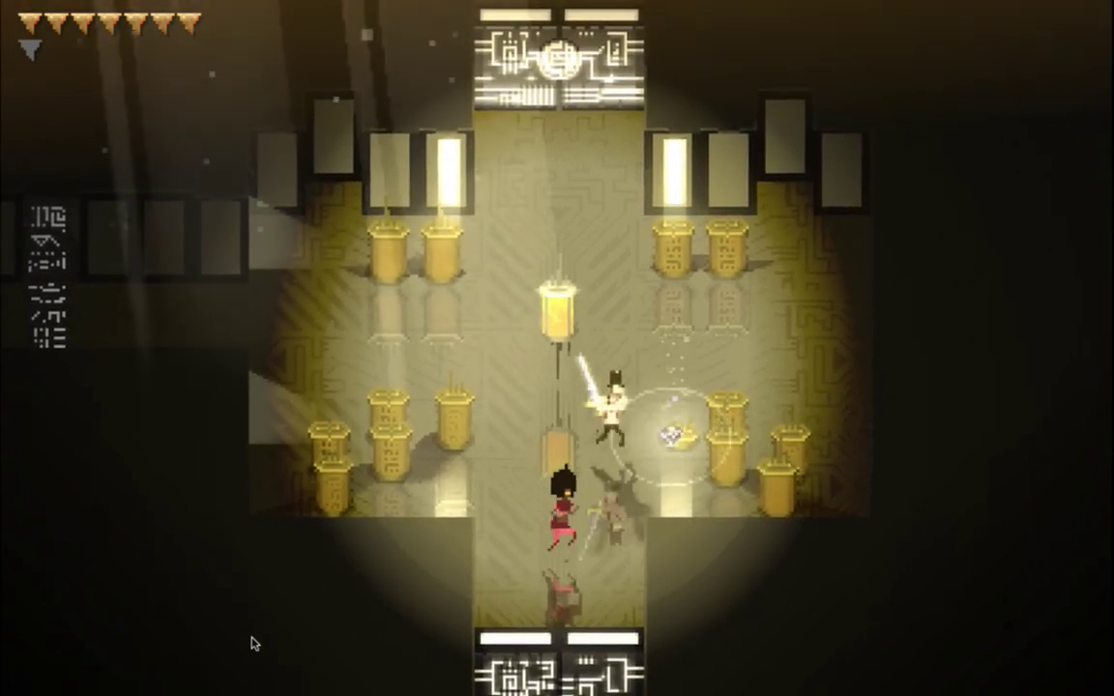
key("Left")
key("Left")
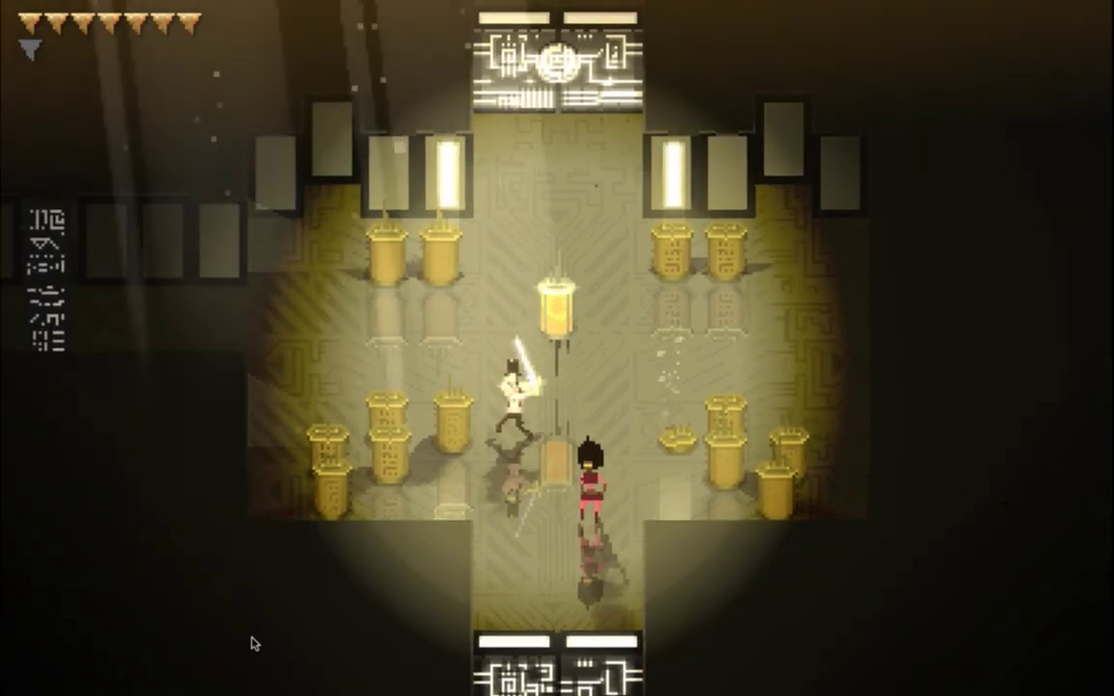
key("Right")
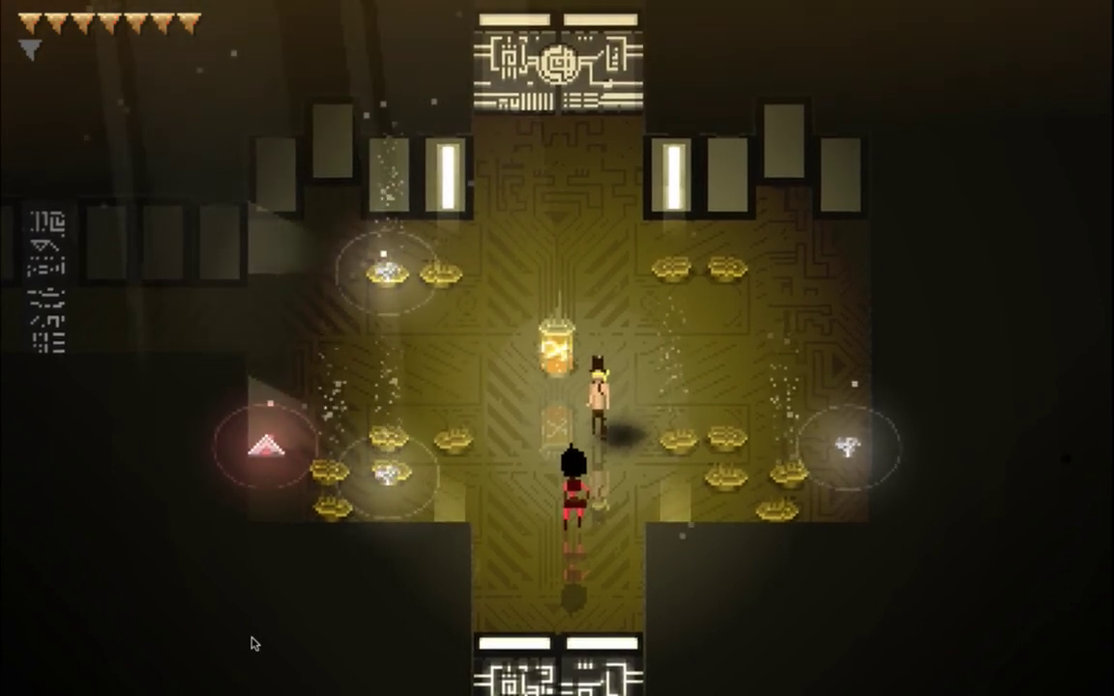
key("Right")
key("Left")
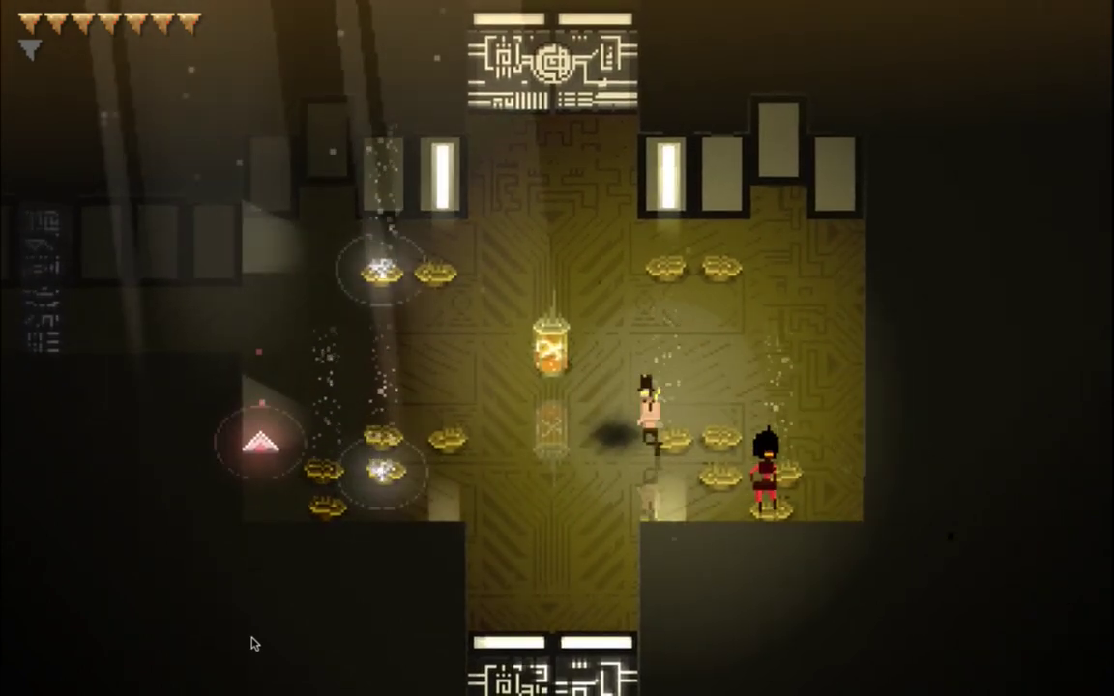
key("Left")
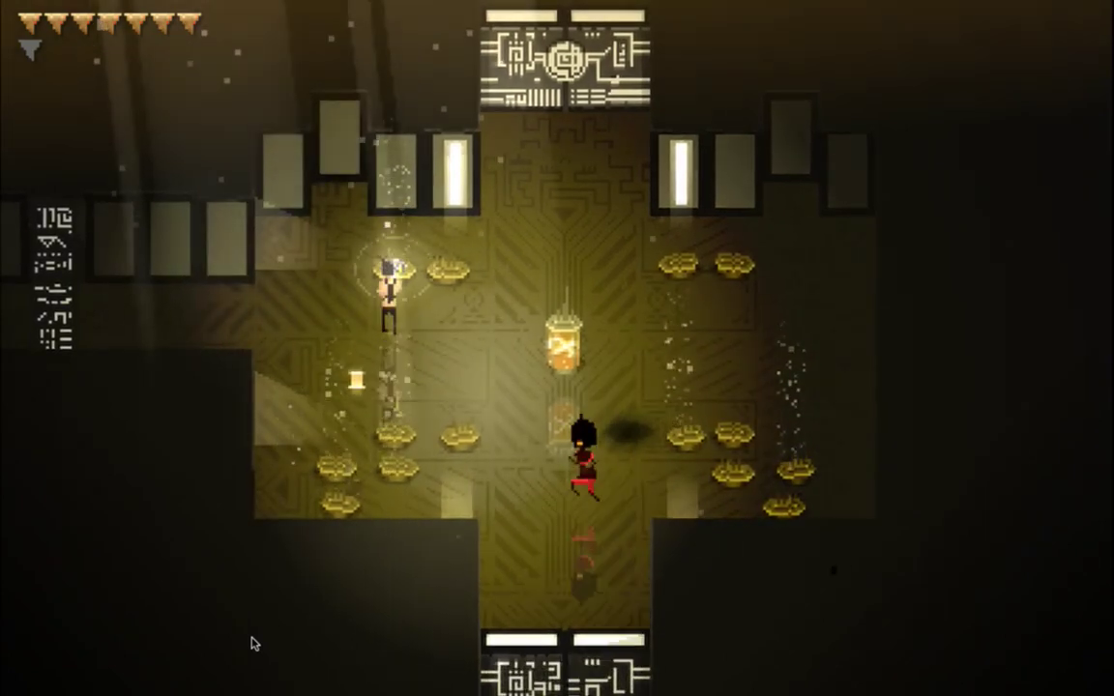